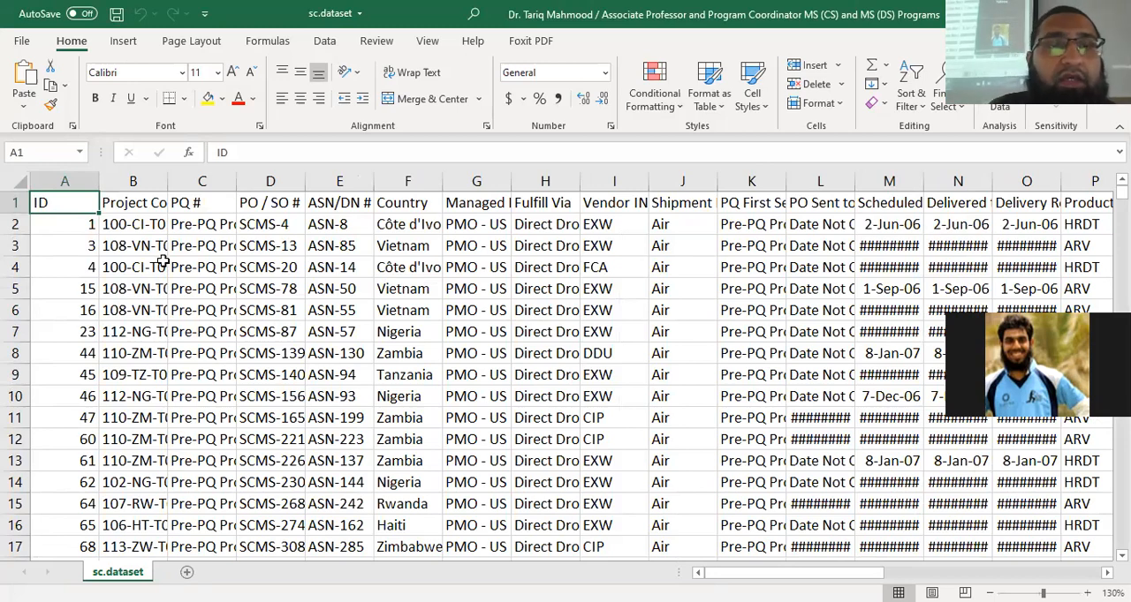
Auto-fit the widths of columns B through F to their contents
{"action": "double_click", "coordinate": [168, 187]}
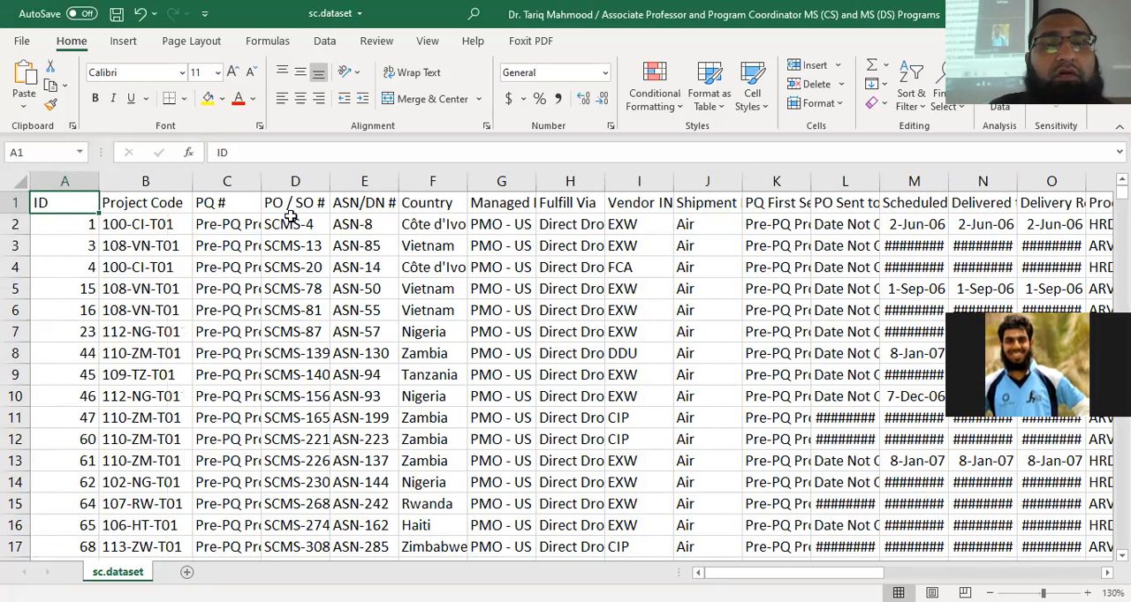
{"action": "double_click", "coordinate": [262, 182]}
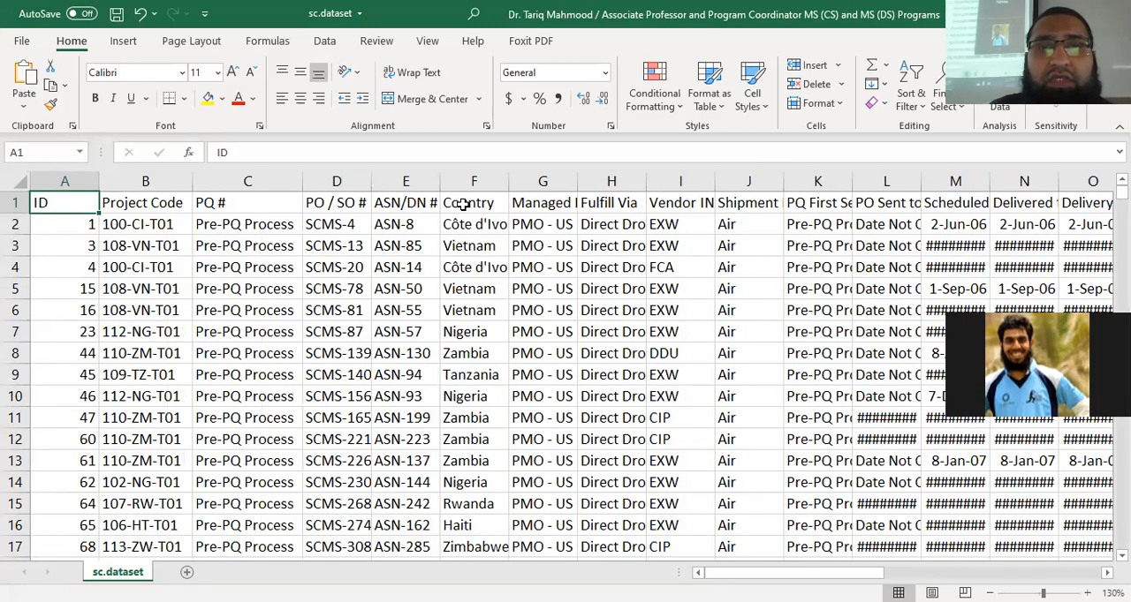
{"action": "double_click", "coordinate": [371, 182]}
{"action": "double_click", "coordinate": [471, 182]}
{"action": "double_click", "coordinate": [553, 184]}
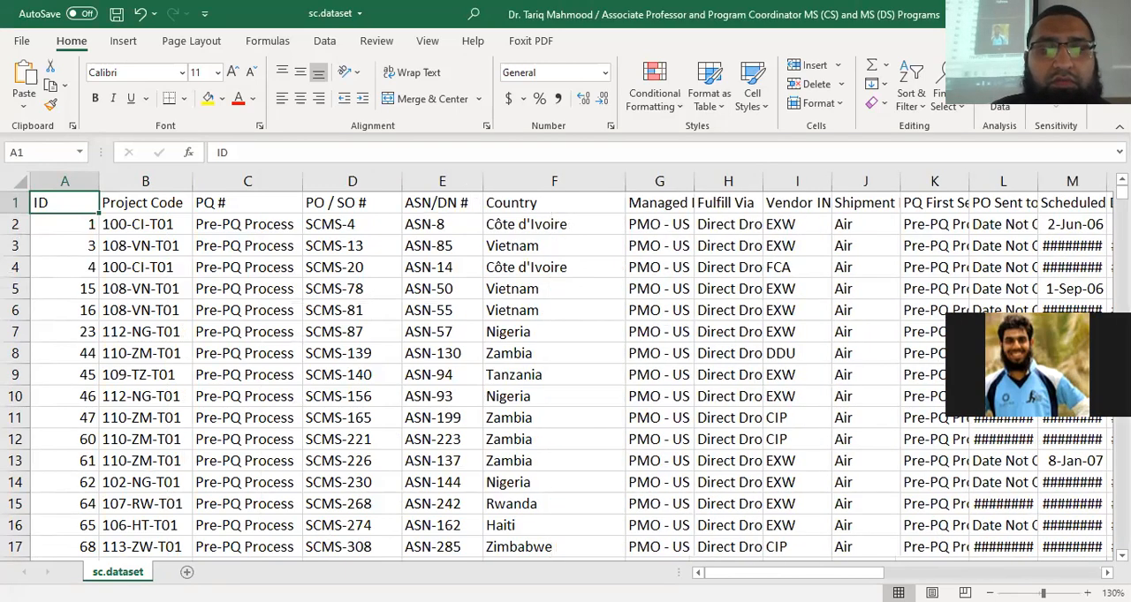
Set the width of all columns in the sheet to 18 and return to cell A1
{"action": "mouse_move", "coordinate": [771, 573]}
{"action": "left_mouse_down"}
{"action": "mouse_move", "coordinate": [802, 574]}
{"action": "mouse_move", "coordinate": [764, 573]}
{"action": "left_mouse_up"}
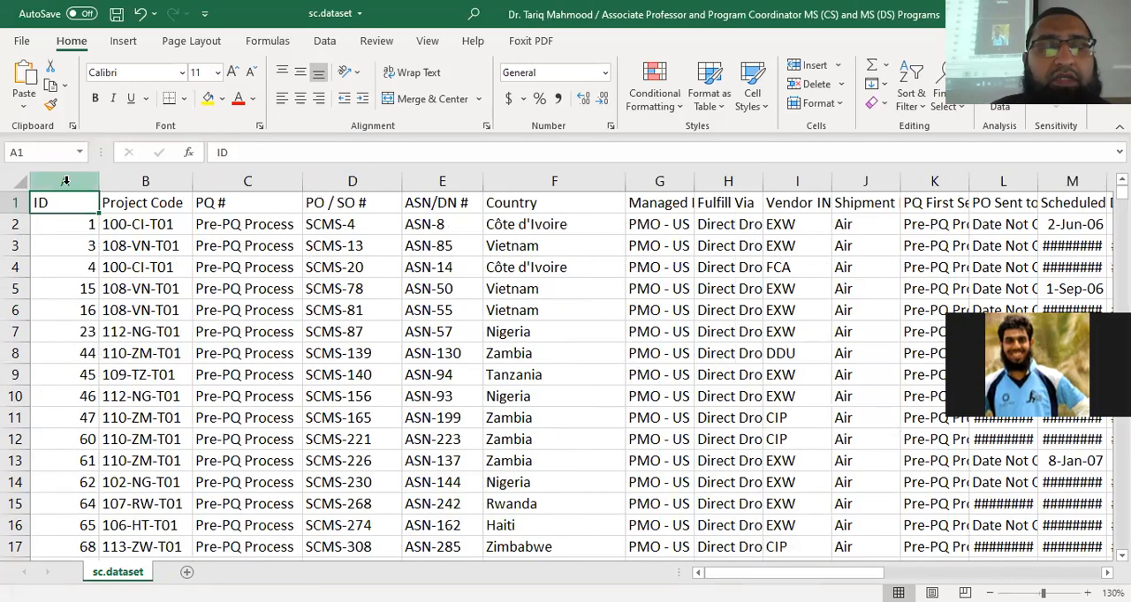
{"action": "left_click", "coordinate": [65, 181]}
{"action": "key", "text": "ctrl+a"}
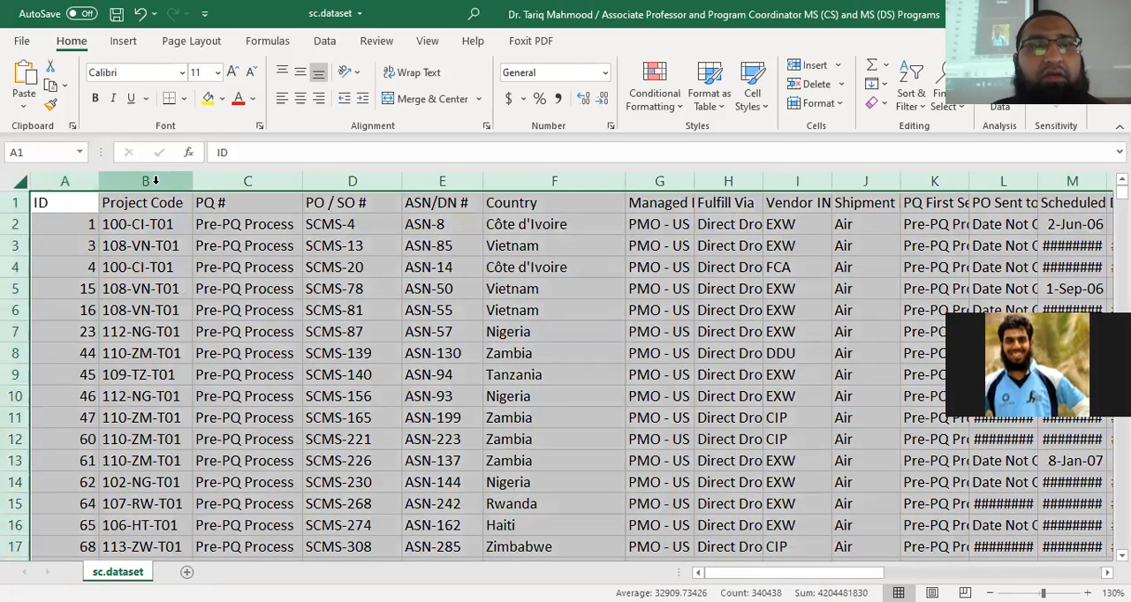
{"action": "right_click", "coordinate": [156, 183]}
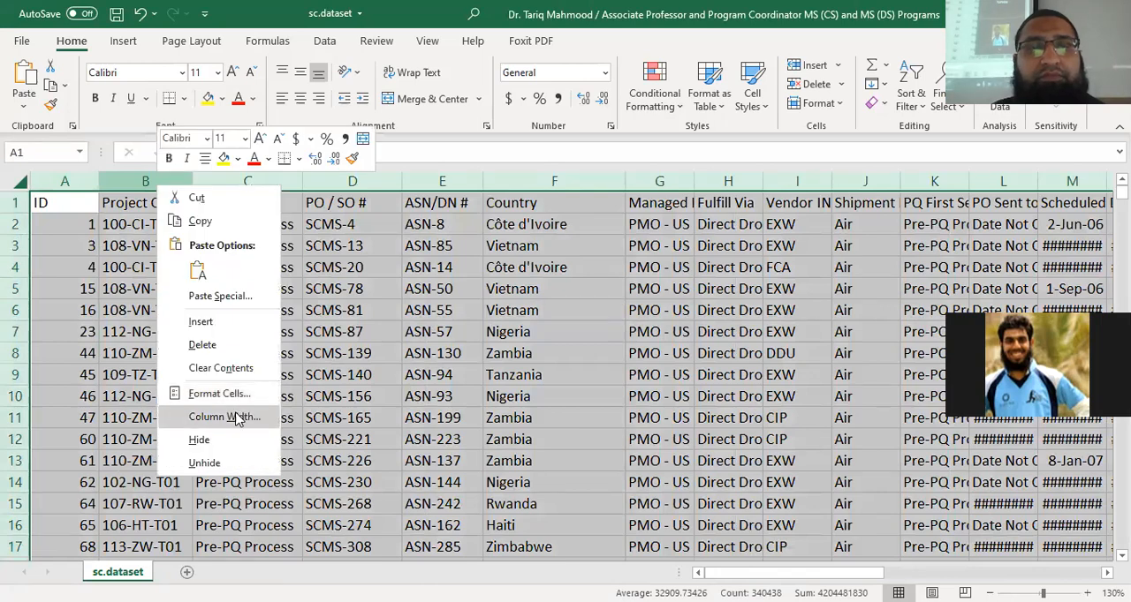
{"action": "left_click", "coordinate": [250, 406]}
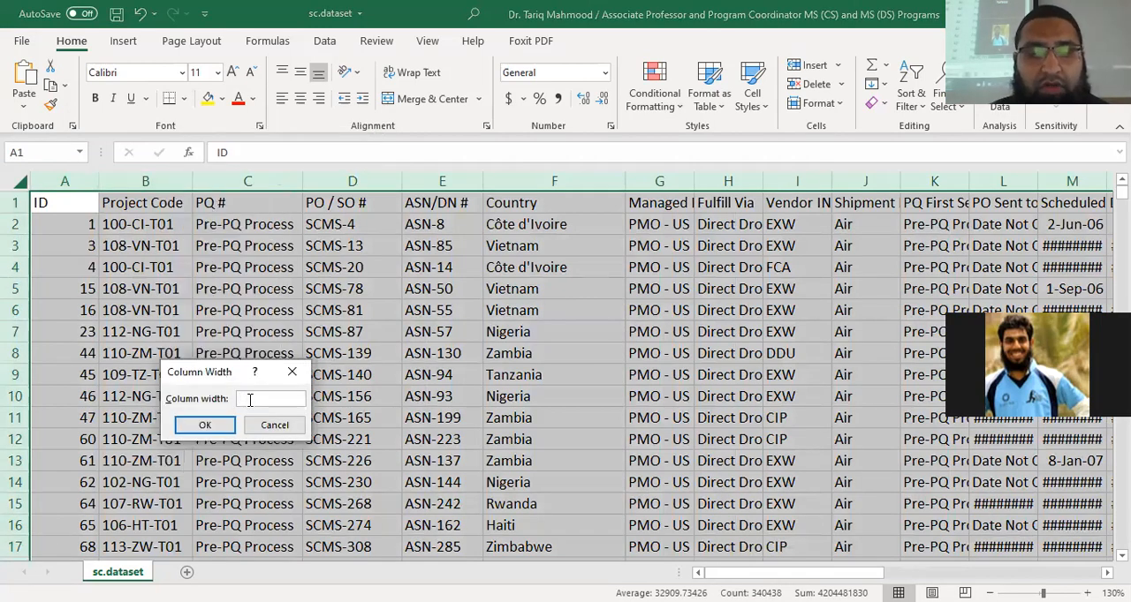
{"action": "type", "text": "18"}
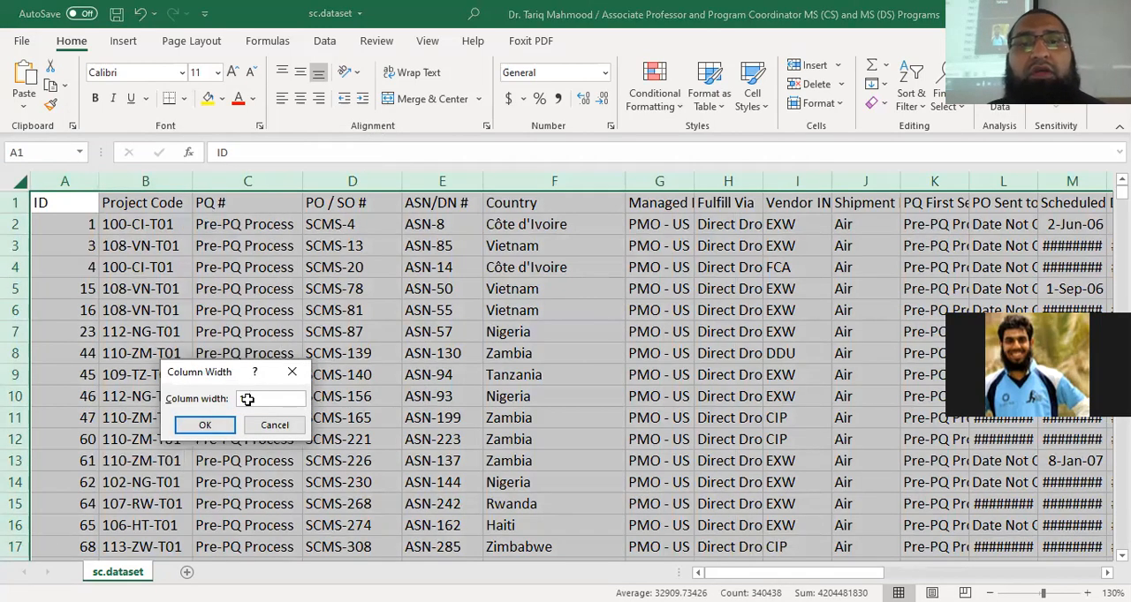
{"action": "key", "text": "Return"}
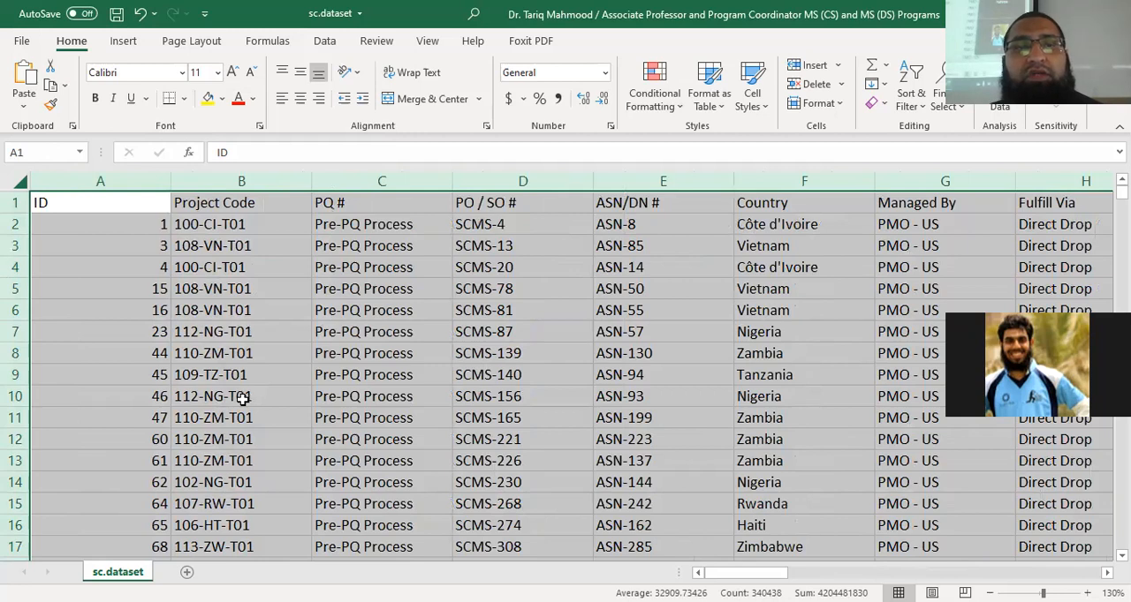
{"action": "left_click", "coordinate": [101, 224]}
{"action": "left_click", "coordinate": [109, 202]}
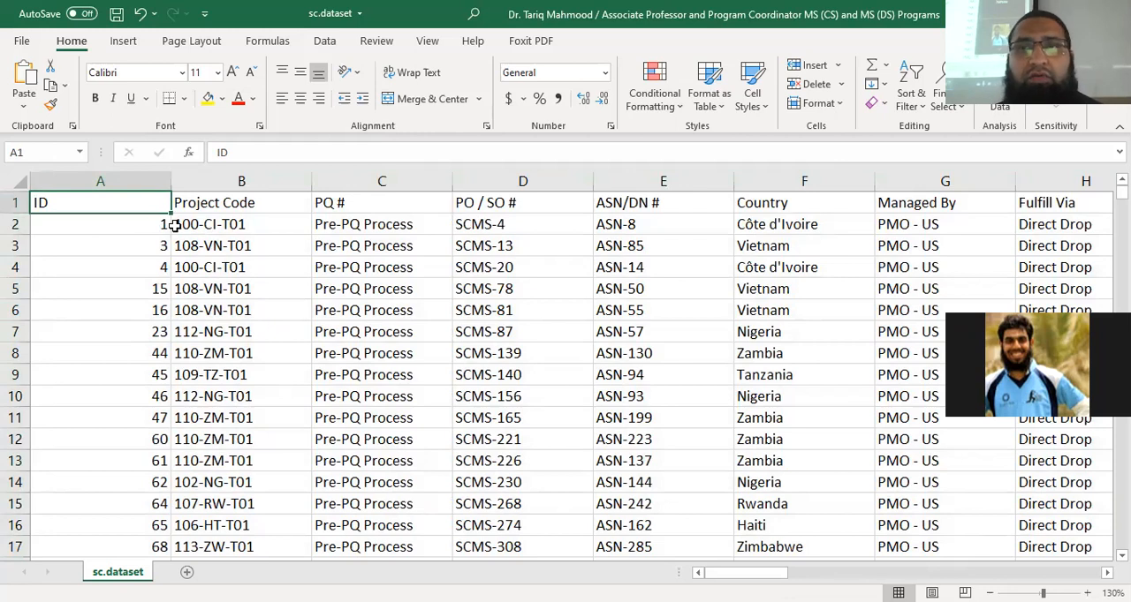
Examine the ID and Project Code columns, checking how far the Project Code entries extend down the sheet
{"action": "key", "text": "Right"}
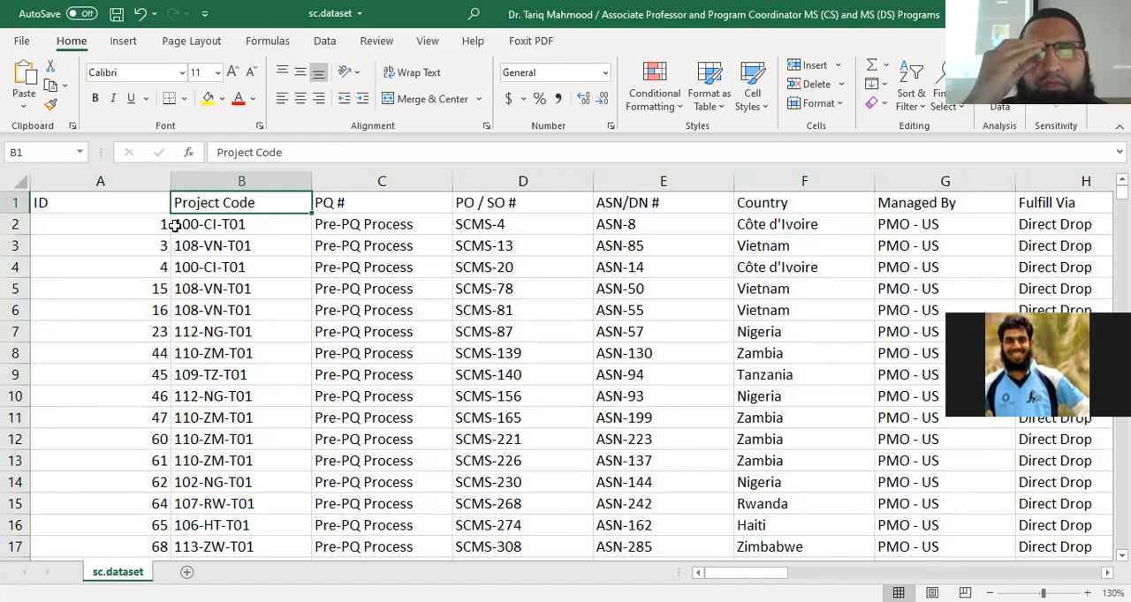
{"action": "left_click", "coordinate": [175, 225]}
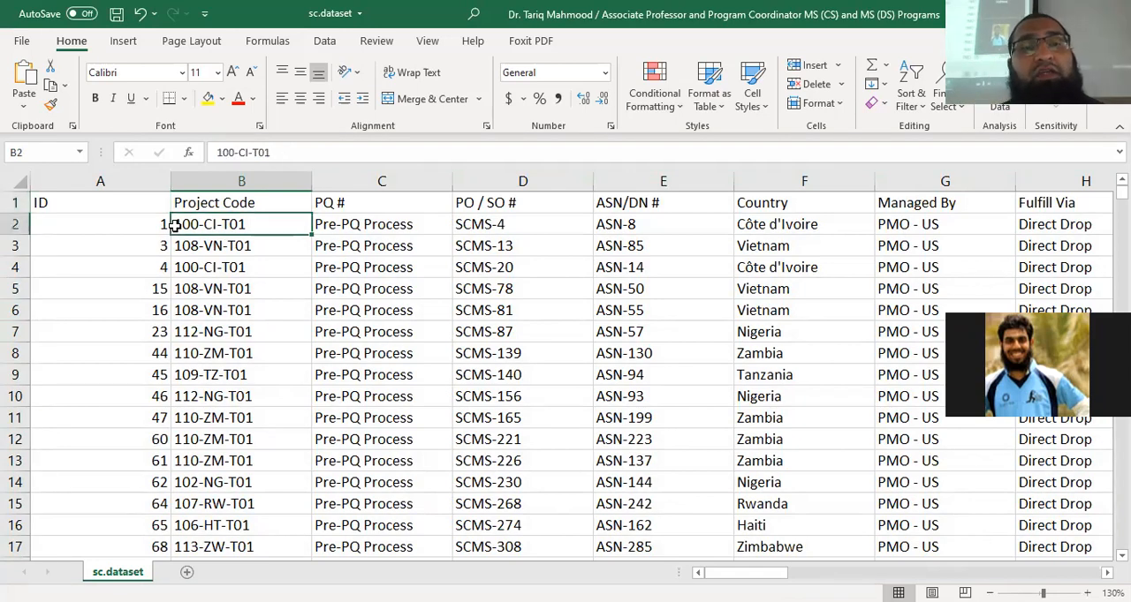
{"action": "key", "text": "ctrl+Down"}
{"action": "key", "text": "ctrl+Up"}
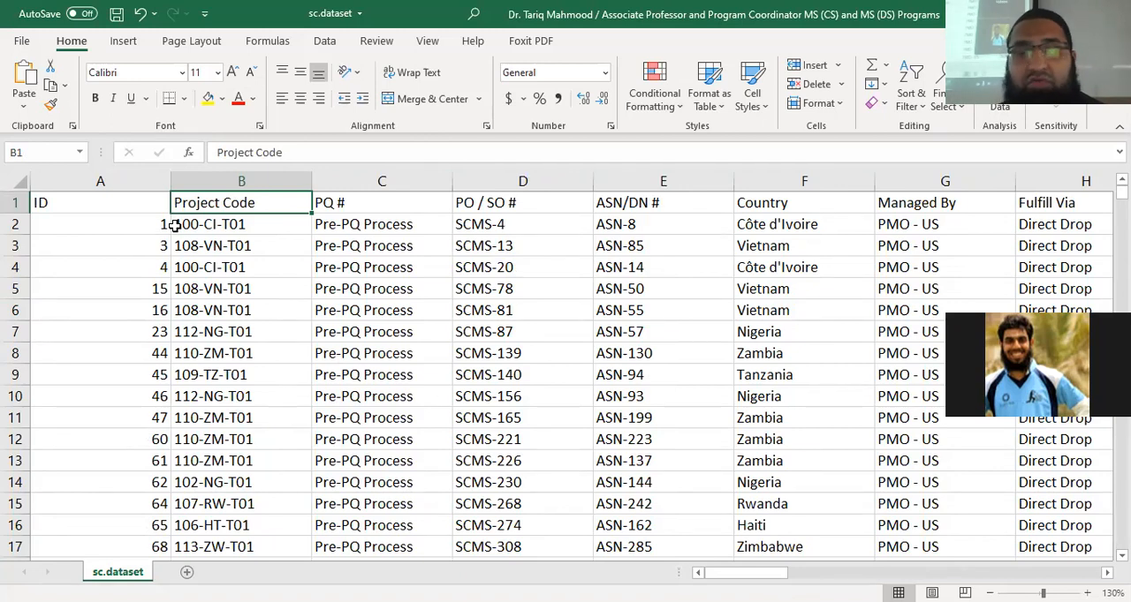
{"action": "key", "text": "Left"}
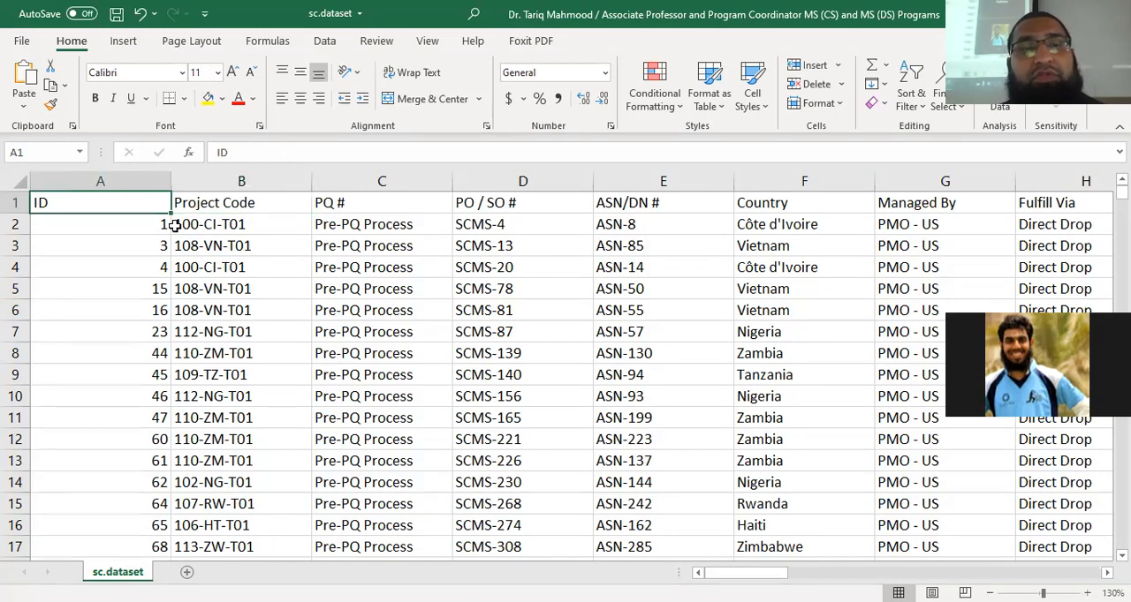
{"action": "key", "text": "Down"}
{"action": "key", "text": "Right"}
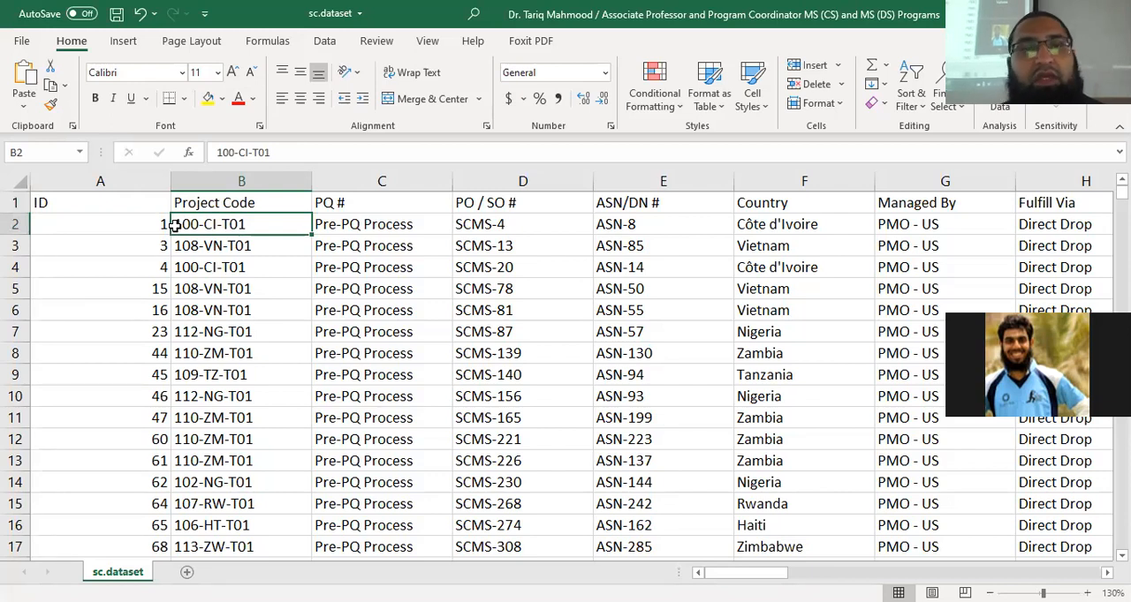
Examine the PQ #, PO / SO # and ASN/DN # columns with their headings and first values
{"action": "key", "text": "Right"}
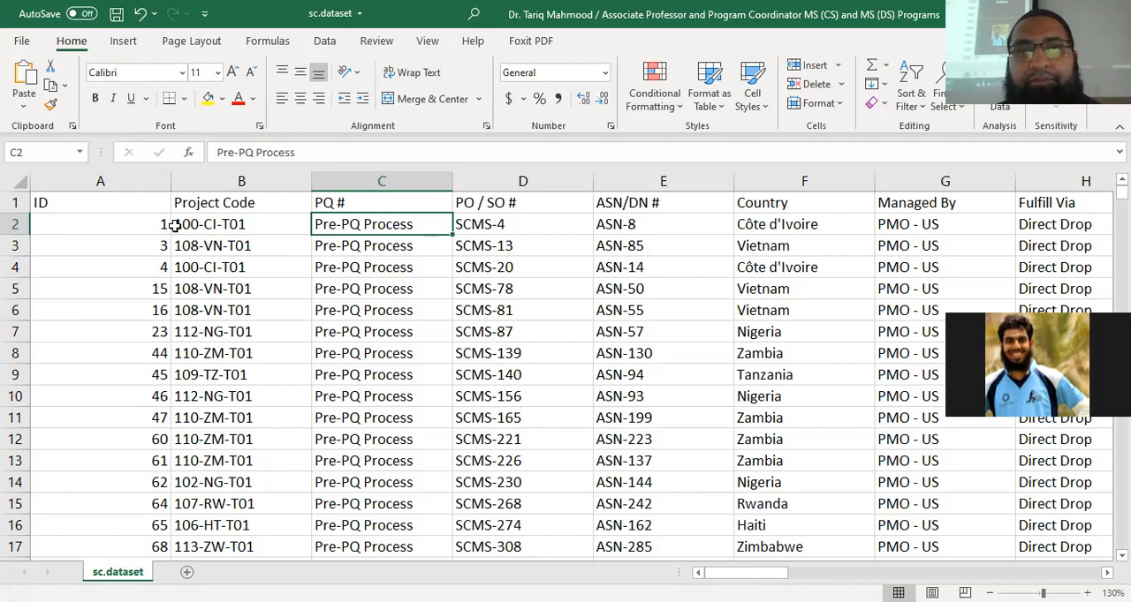
{"action": "key", "text": "Right"}
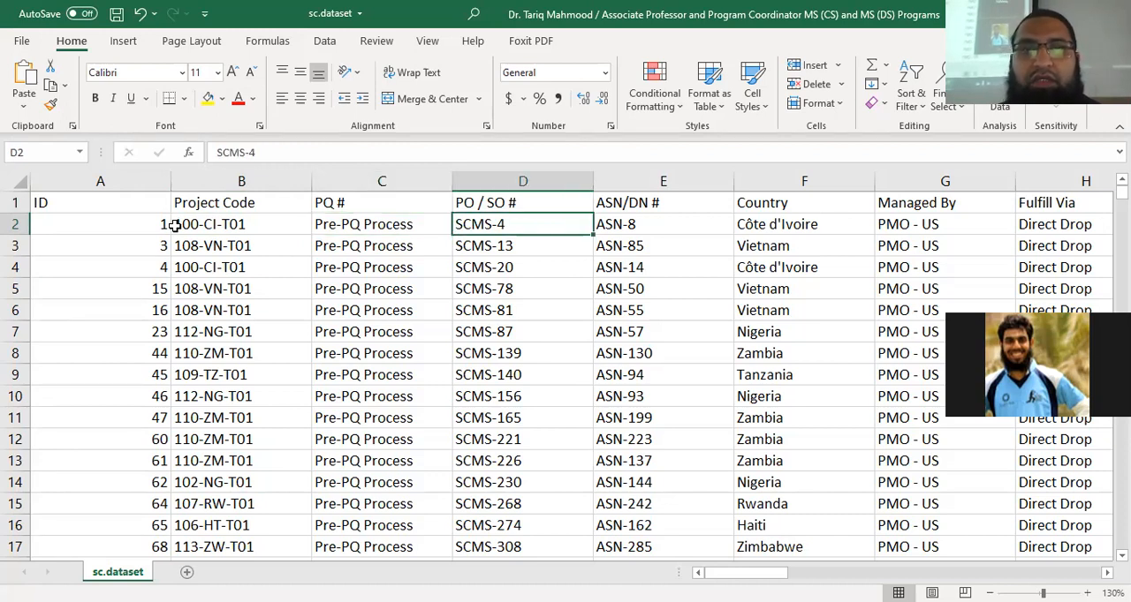
{"action": "key", "text": "Up"}
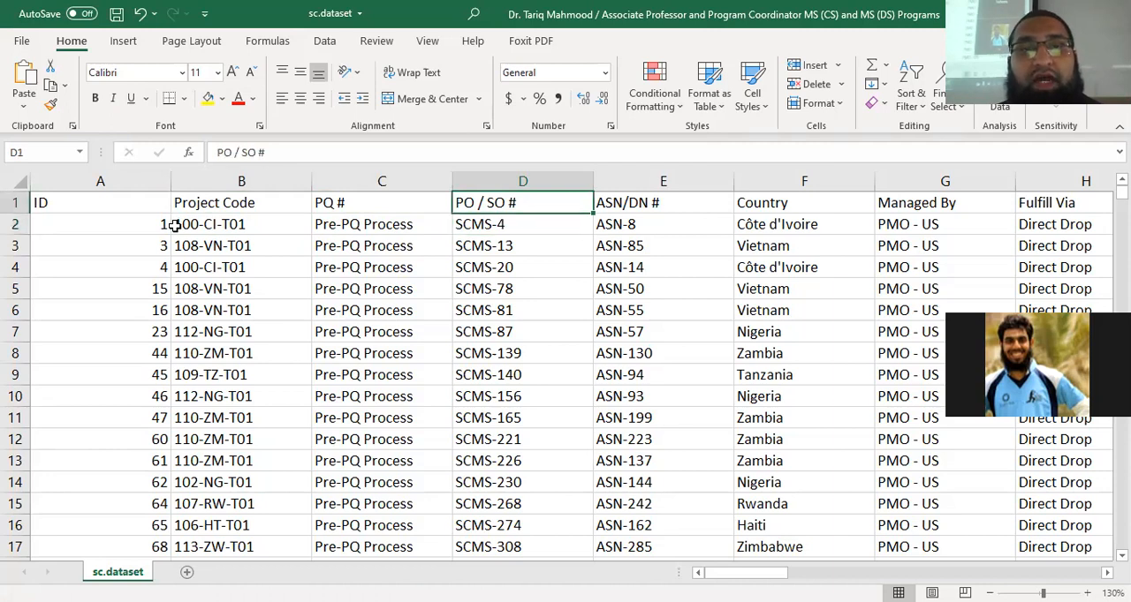
{"action": "key", "text": "Left"}
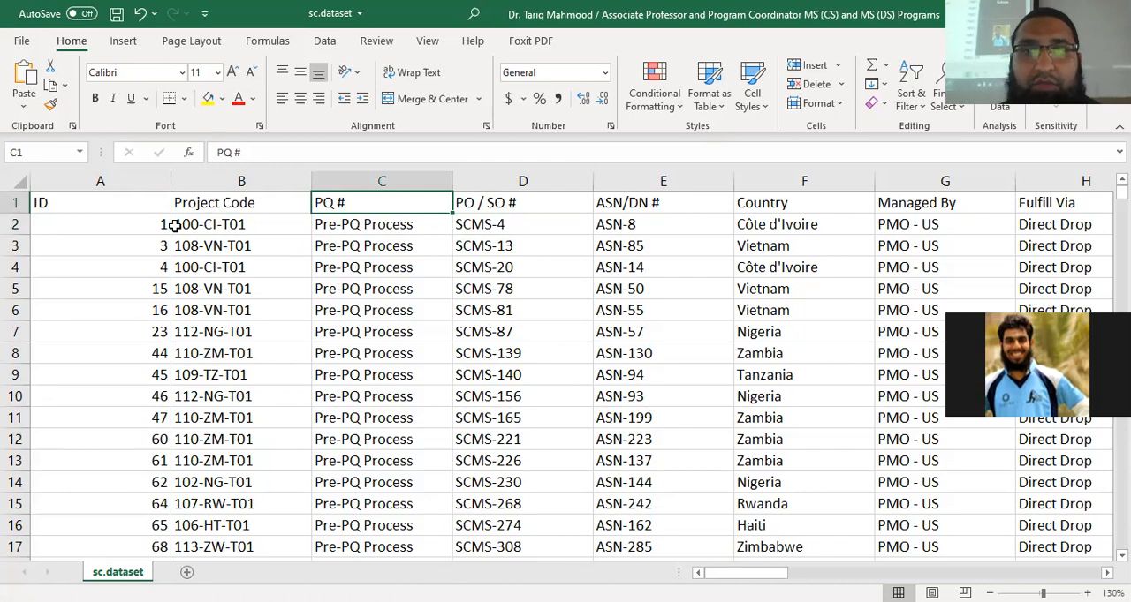
{"action": "key", "text": "Right"}
{"action": "key", "text": "Right"}
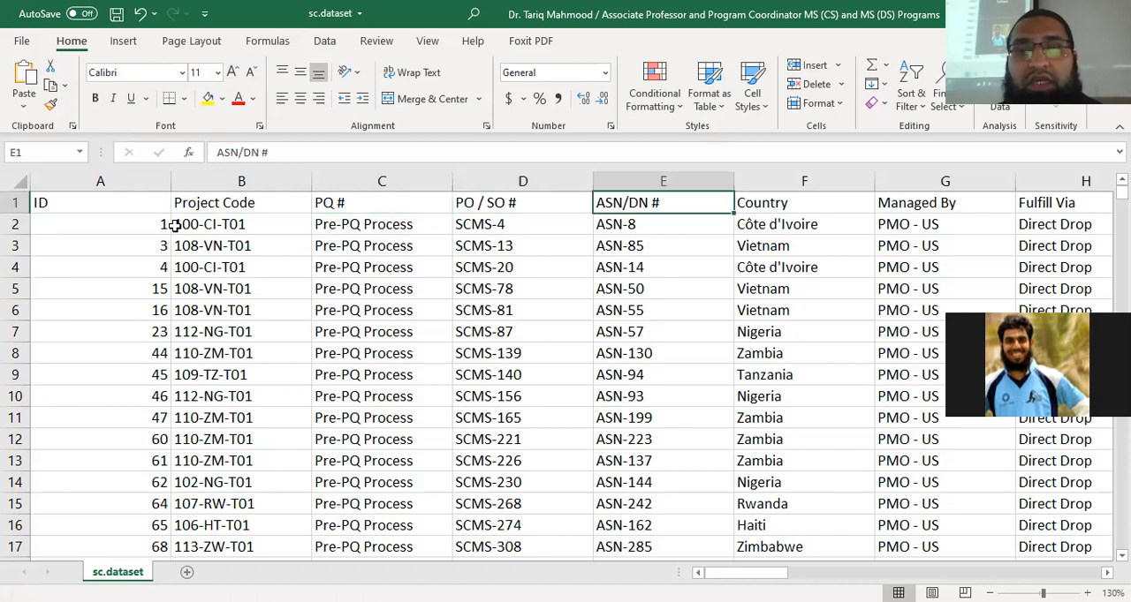
{"action": "key", "text": "Down"}
{"action": "key", "text": "Down"}
{"action": "key", "text": "Down"}
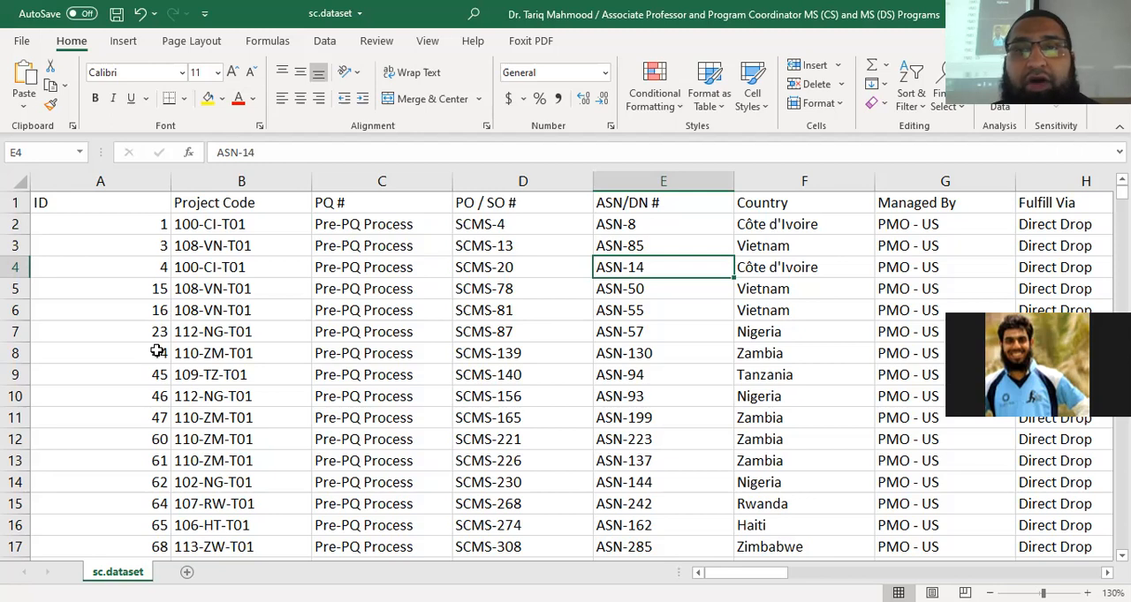
Review the identifier headings from ID through ASN/DN # again, ending on the first ASN/DN # value
{"action": "left_click", "coordinate": [133, 202]}
{"action": "left_click", "coordinate": [181, 202]}
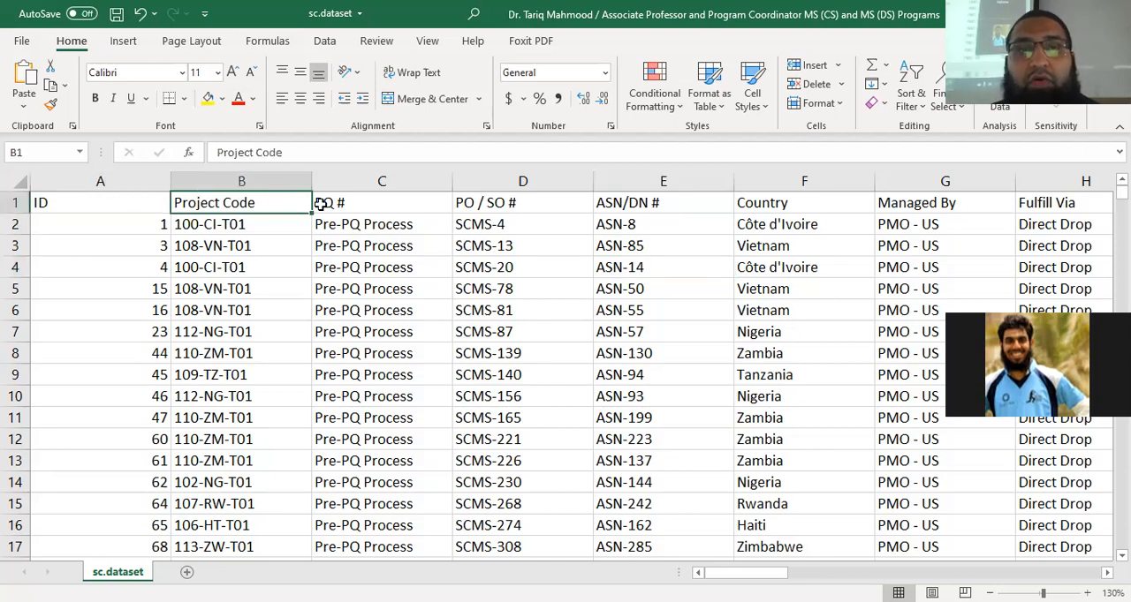
{"action": "left_click", "coordinate": [323, 203]}
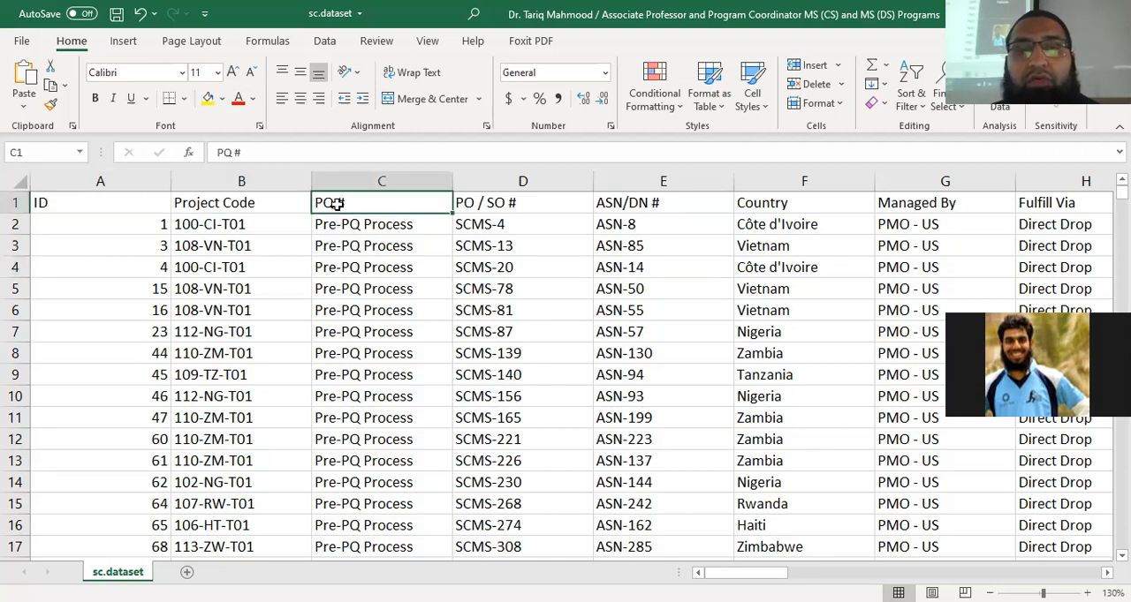
{"action": "left_click", "coordinate": [509, 203]}
{"action": "left_click", "coordinate": [410, 210]}
{"action": "left_click", "coordinate": [508, 204]}
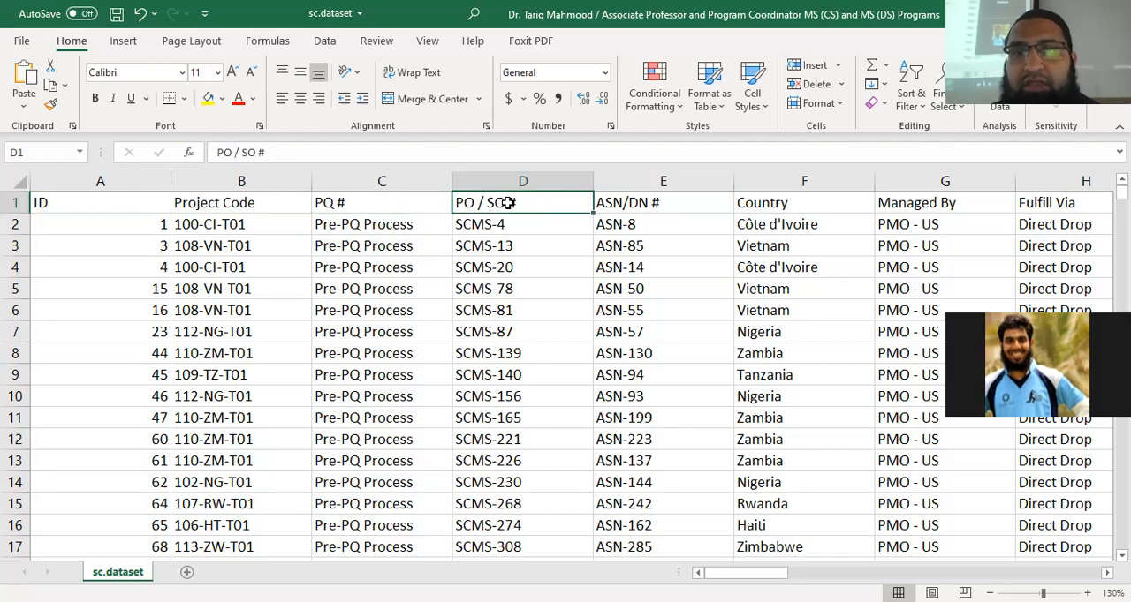
{"action": "left_click", "coordinate": [661, 208]}
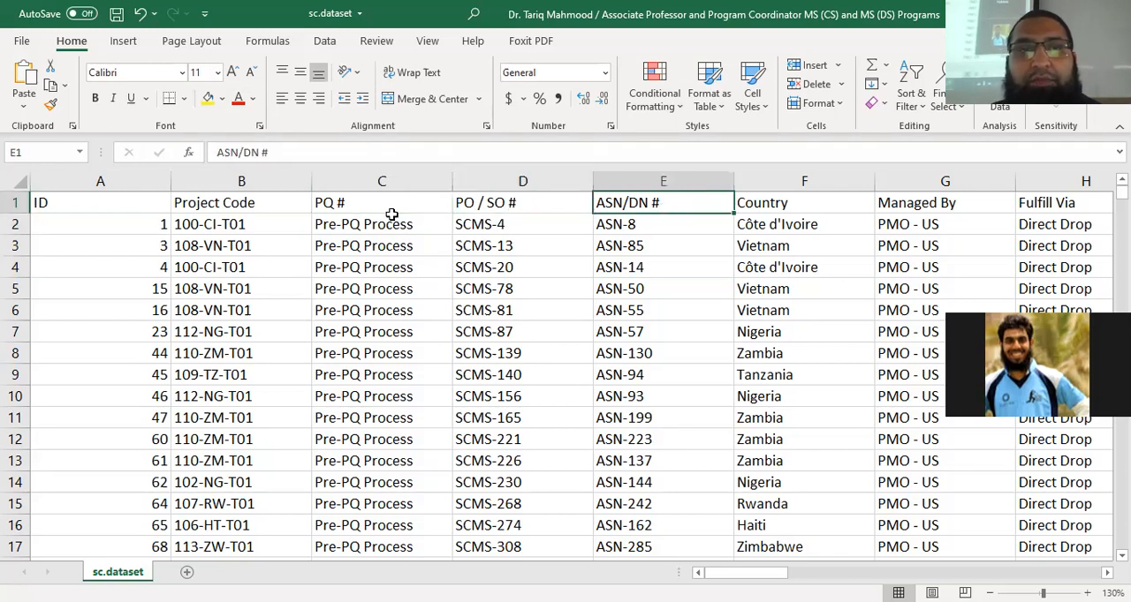
{"action": "left_click", "coordinate": [258, 217]}
{"action": "left_click", "coordinate": [143, 201]}
{"action": "left_click", "coordinate": [228, 200]}
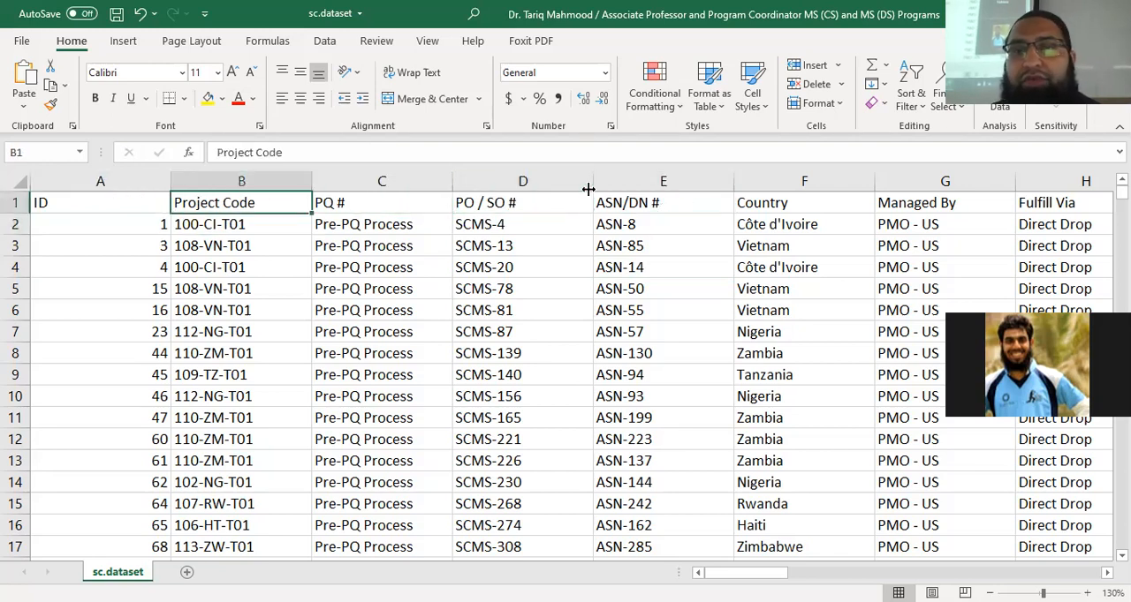
{"action": "left_click", "coordinate": [649, 198]}
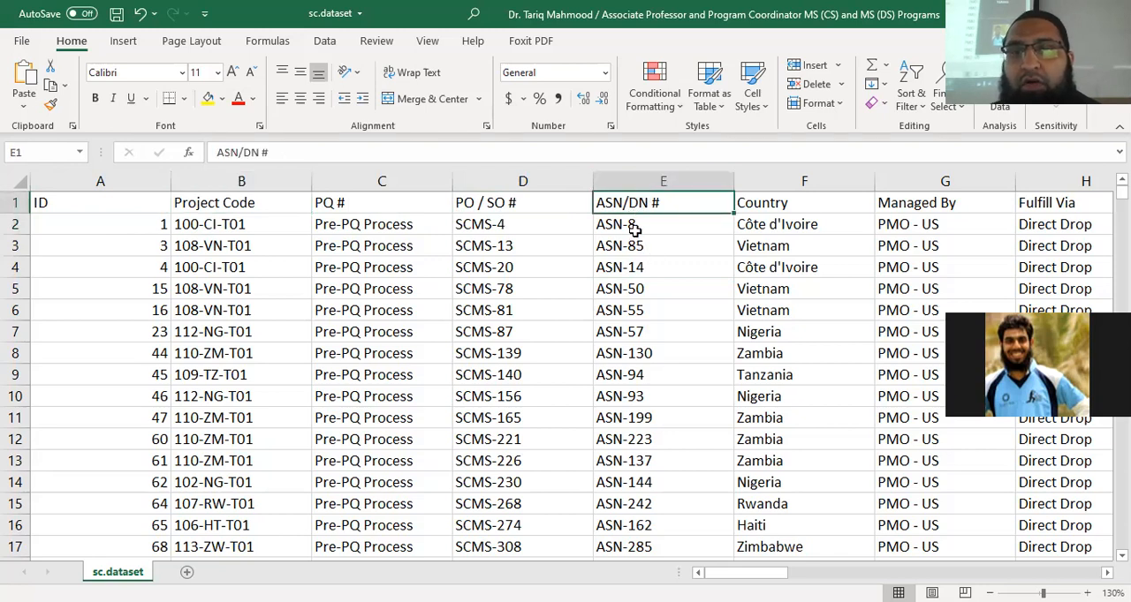
{"action": "left_click", "coordinate": [636, 226]}
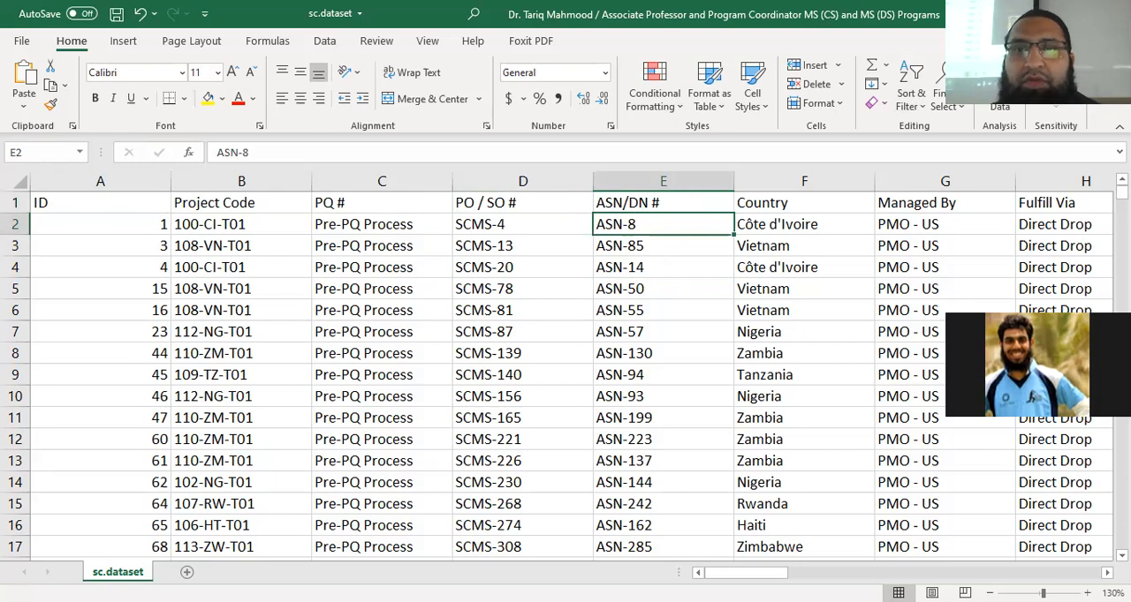
Look over the Country, Managed By and Fulfill Via headings and browse the Country values down past row 150
{"action": "key", "text": "Up"}
{"action": "key", "text": "Right"}
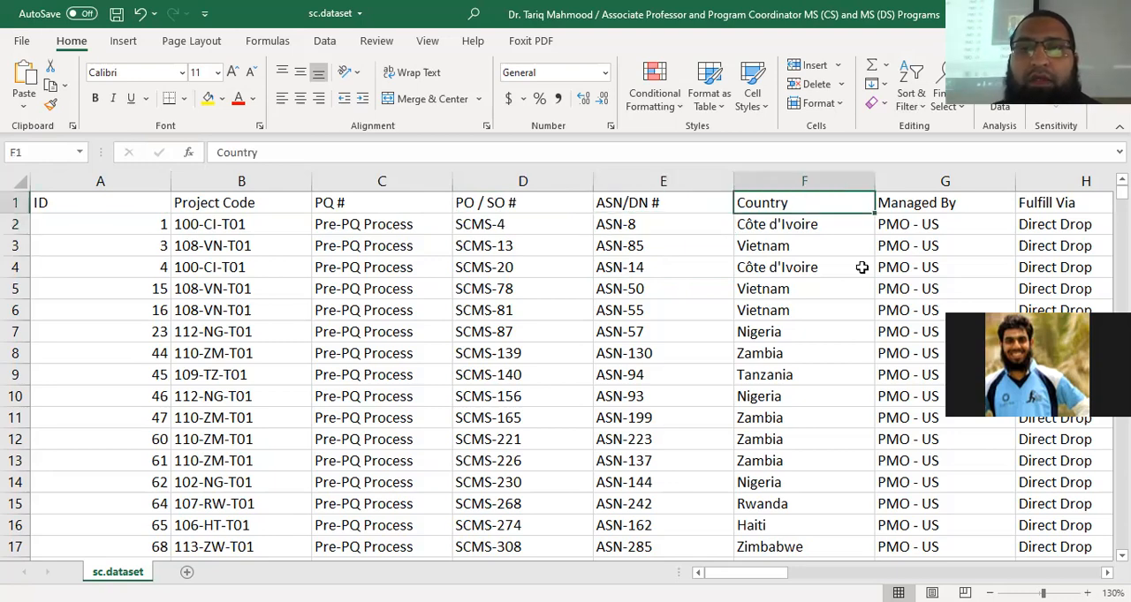
{"action": "key", "text": "Right"}
{"action": "key", "text": "Right"}
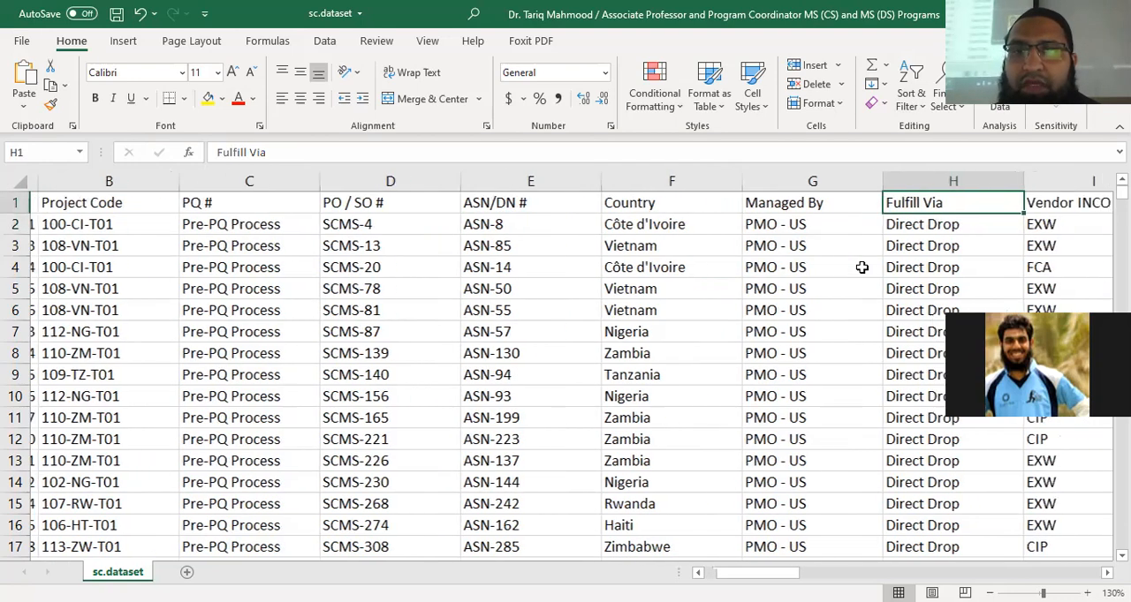
{"action": "key", "text": "Left"}
{"action": "key", "text": "Left"}
{"action": "key", "text": "Left"}
{"action": "key", "text": "Down"}
{"action": "key", "text": "Right"}
{"action": "key", "text": "Down"}
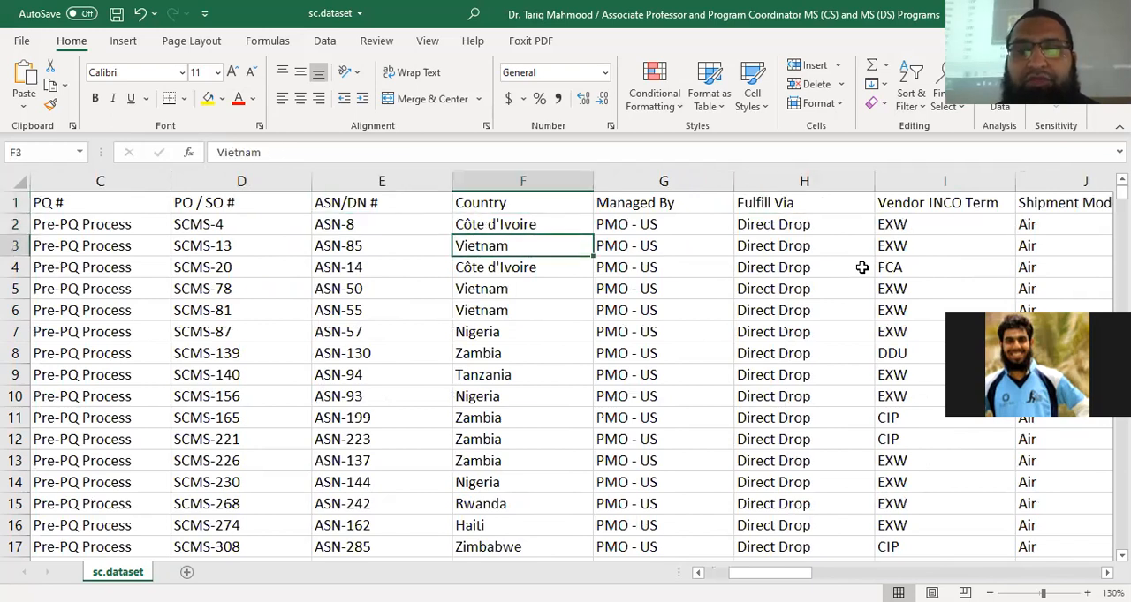
{"action": "key", "text": "Down"}
{"action": "key", "text": "Down"}
{"action": "key", "text": "Down"}
{"action": "key", "text": "Down"}
{"action": "key", "text": "Down"}
{"action": "key", "text": "Down"}
{"action": "key", "text": "Down"}
{"action": "key", "text": "Down"}
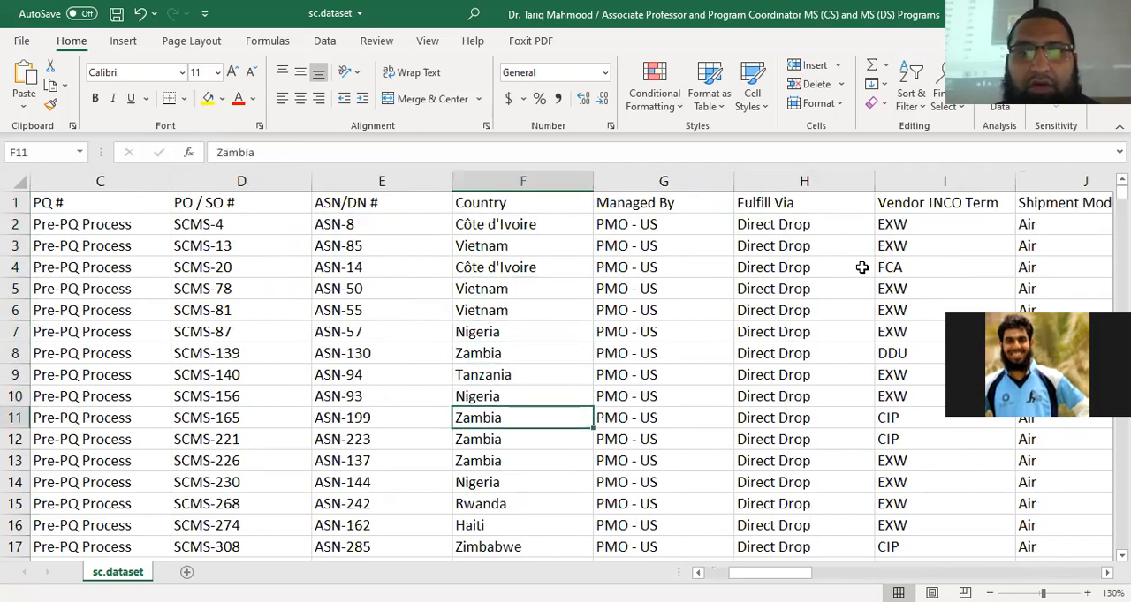
{"action": "scroll", "coordinate": [606, 362], "scroll_direction": "down", "scroll_amount": 12}
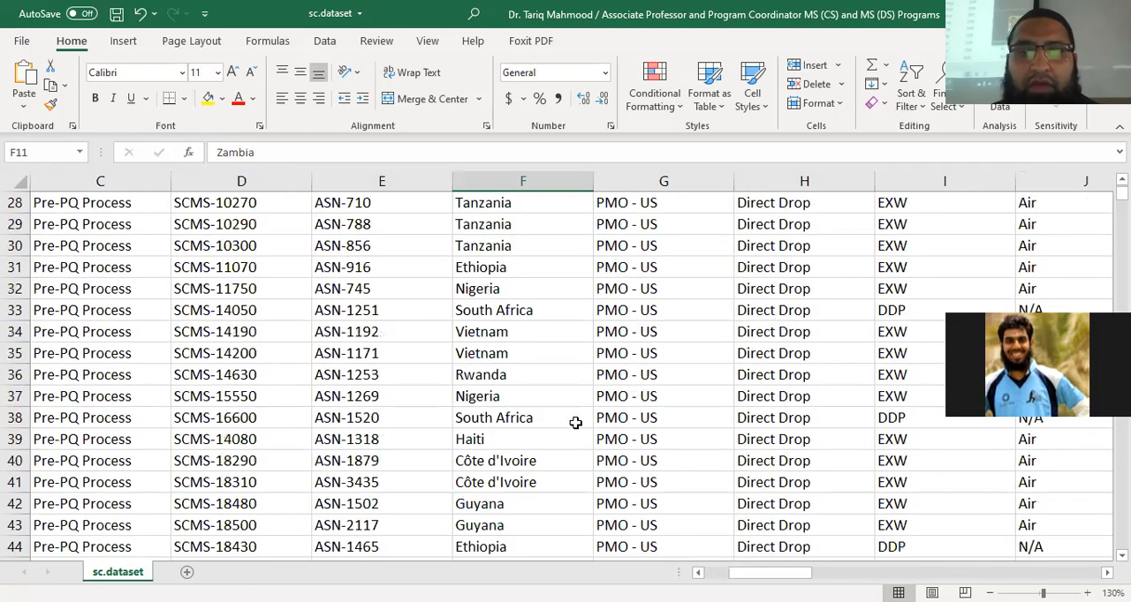
{"action": "scroll", "coordinate": [575, 422], "scroll_direction": "down", "scroll_amount": 20}
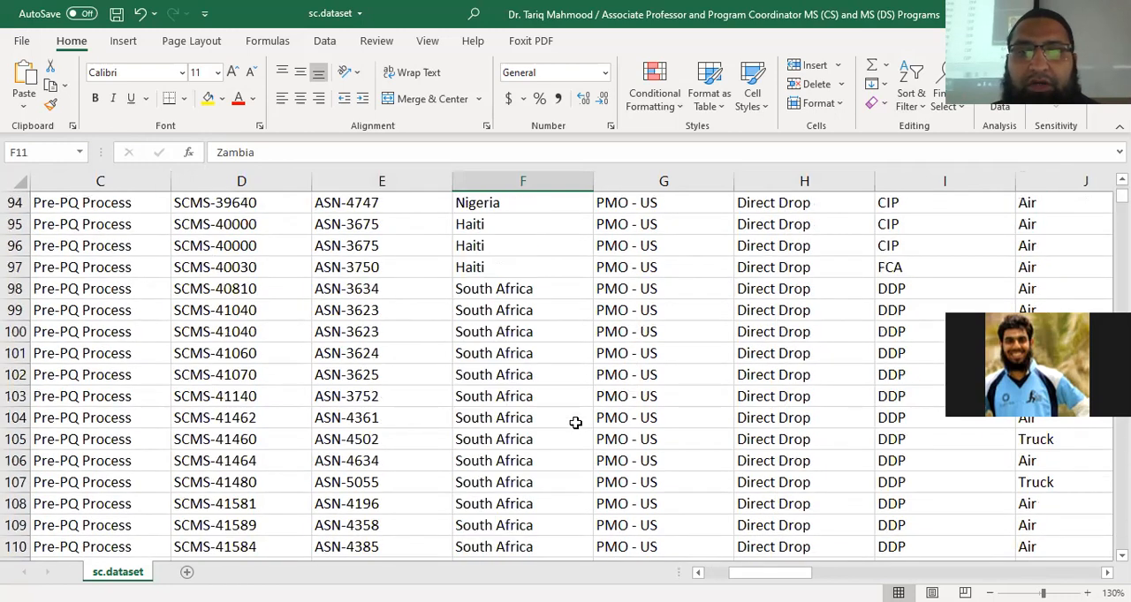
{"action": "scroll", "coordinate": [575, 423], "scroll_direction": "down", "scroll_amount": 20}
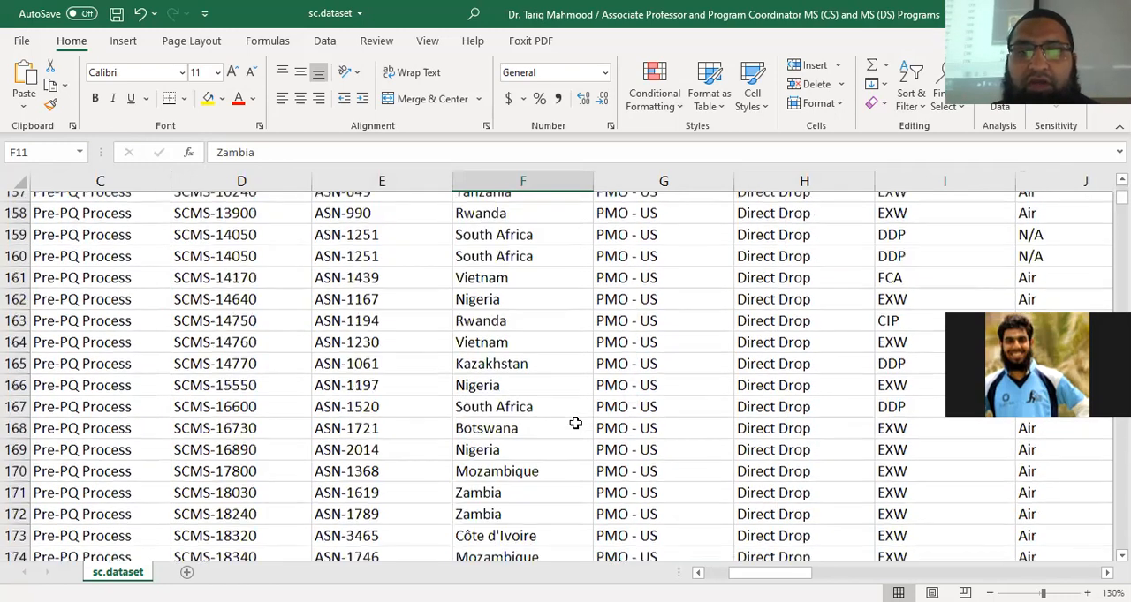
Examine the Managed By column from its heading down to the last row of the sheet and back
{"action": "scroll", "coordinate": [575, 422], "scroll_direction": "up", "scroll_amount": 20}
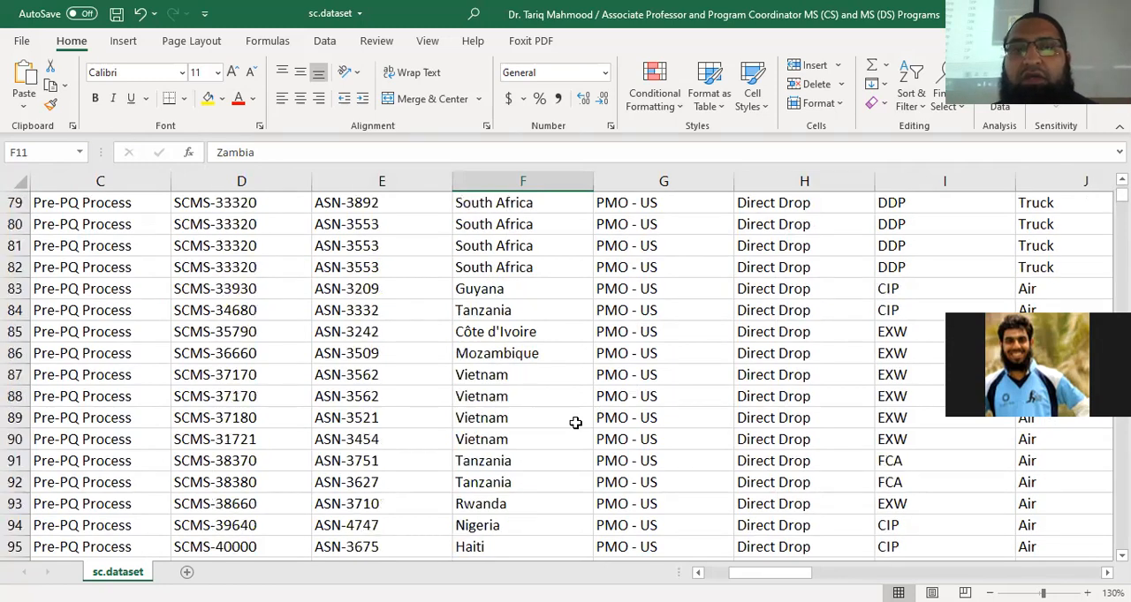
{"action": "scroll", "coordinate": [575, 422], "scroll_direction": "up", "scroll_amount": 11}
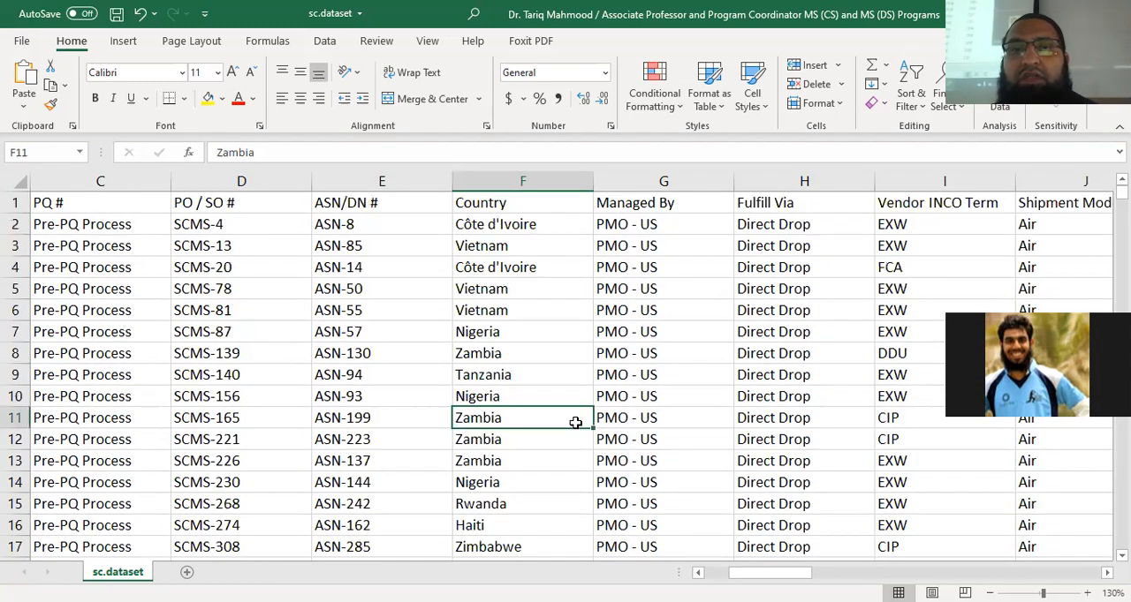
{"action": "left_click", "coordinate": [668, 204]}
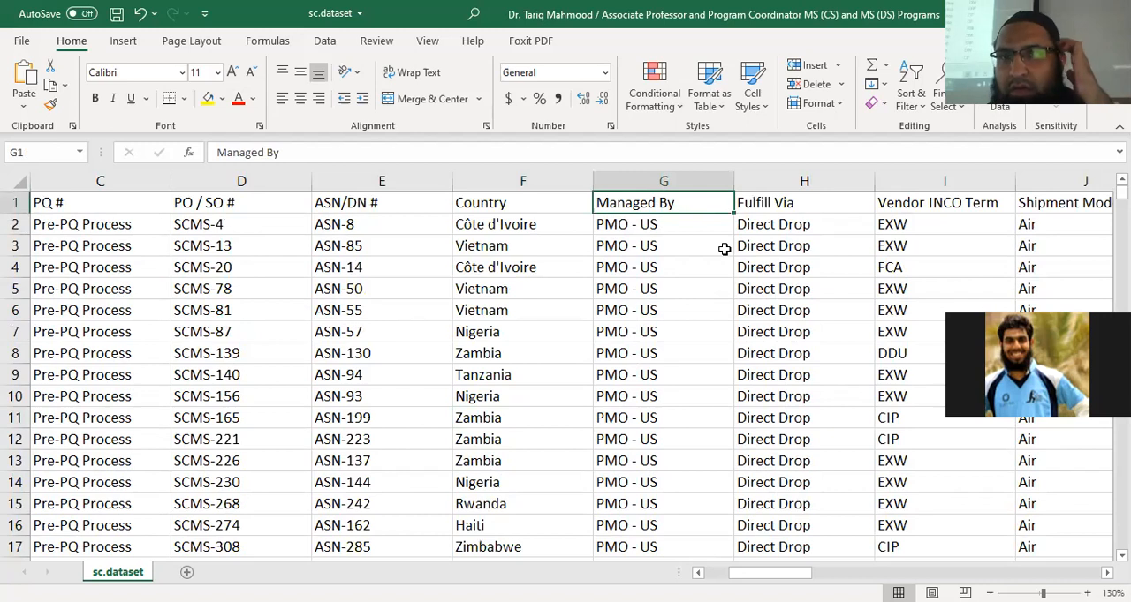
{"action": "left_click", "coordinate": [674, 223]}
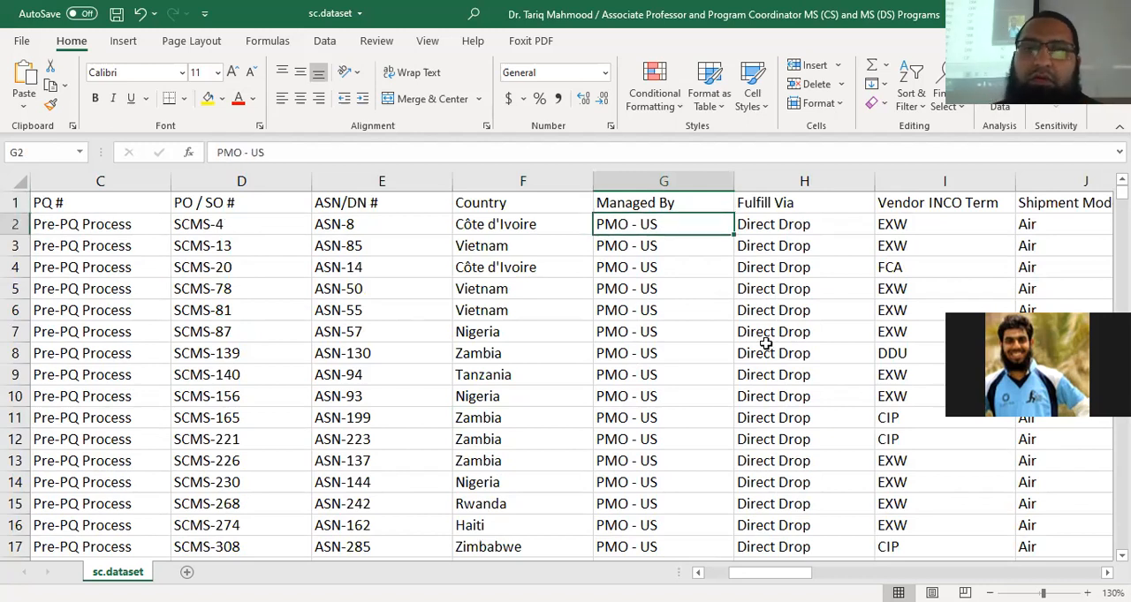
{"action": "key", "text": "ctrl+Down"}
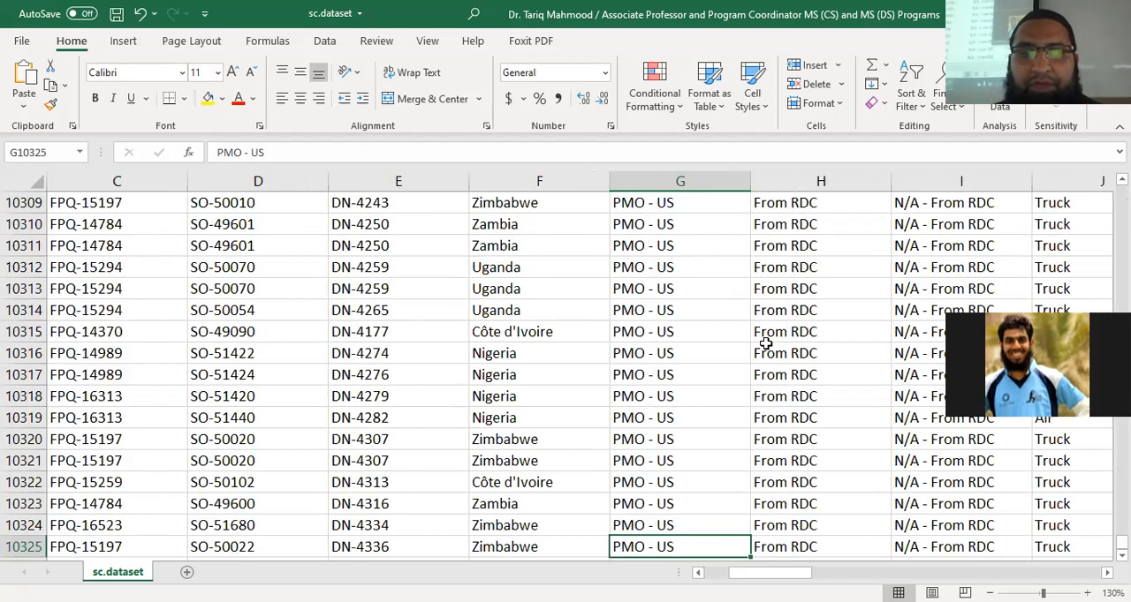
{"action": "key", "text": "Left"}
{"action": "key", "text": "Left"}
{"action": "key", "text": "Right"}
{"action": "key", "text": "Right"}
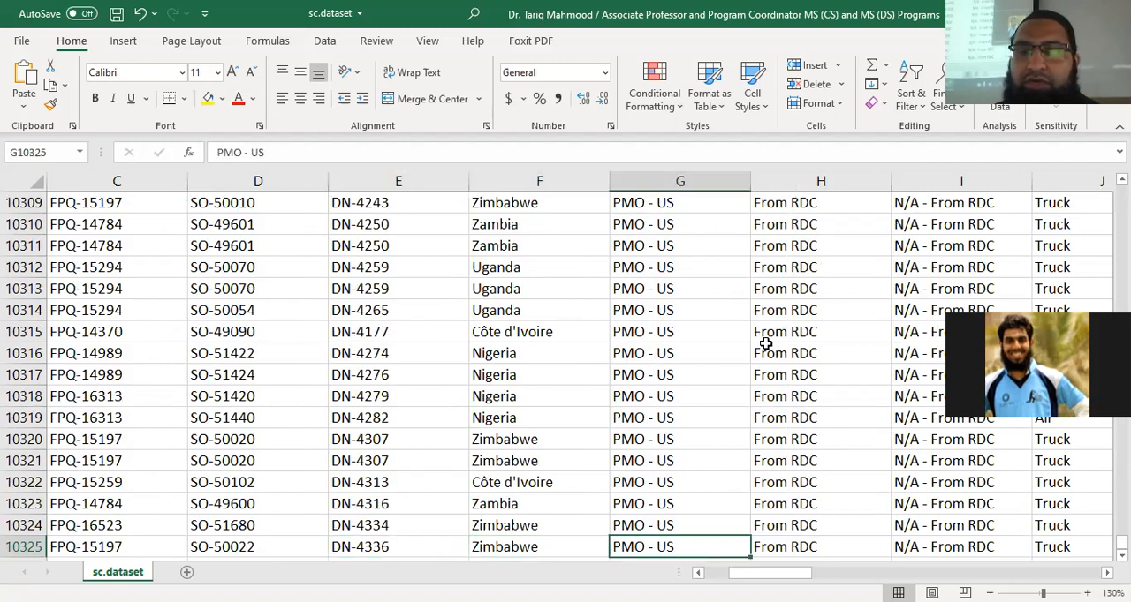
{"action": "key", "text": "ctrl+Up"}
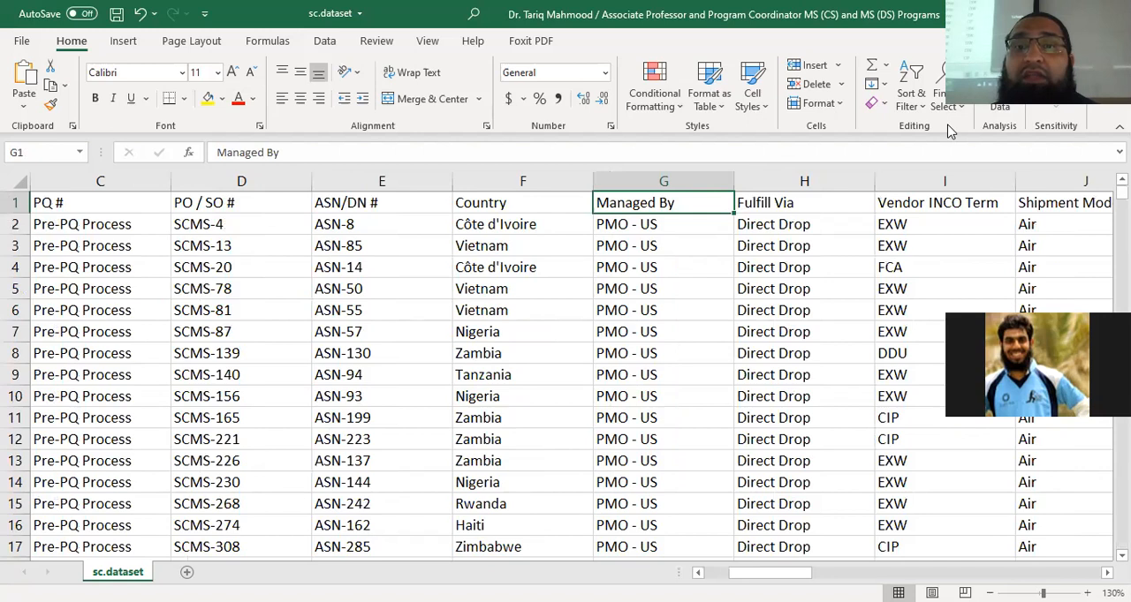
Add a filter to the Managed By column alone and view its list of distinct values without filtering any rows
{"action": "key", "text": "ctrl+shift+Down"}
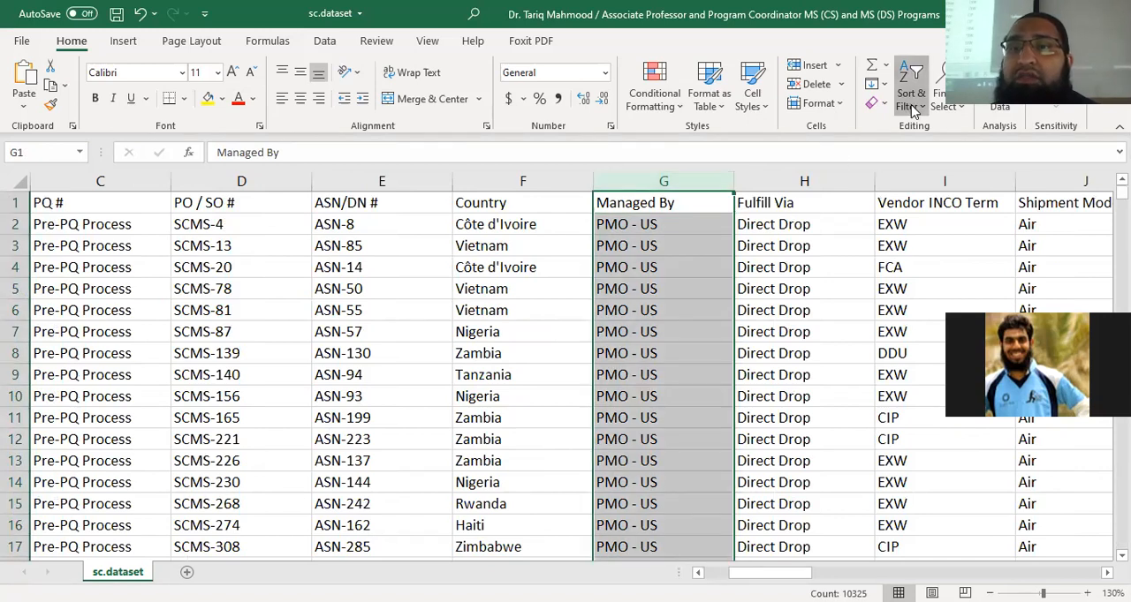
{"action": "left_click", "coordinate": [914, 108]}
{"action": "left_click", "coordinate": [941, 201]}
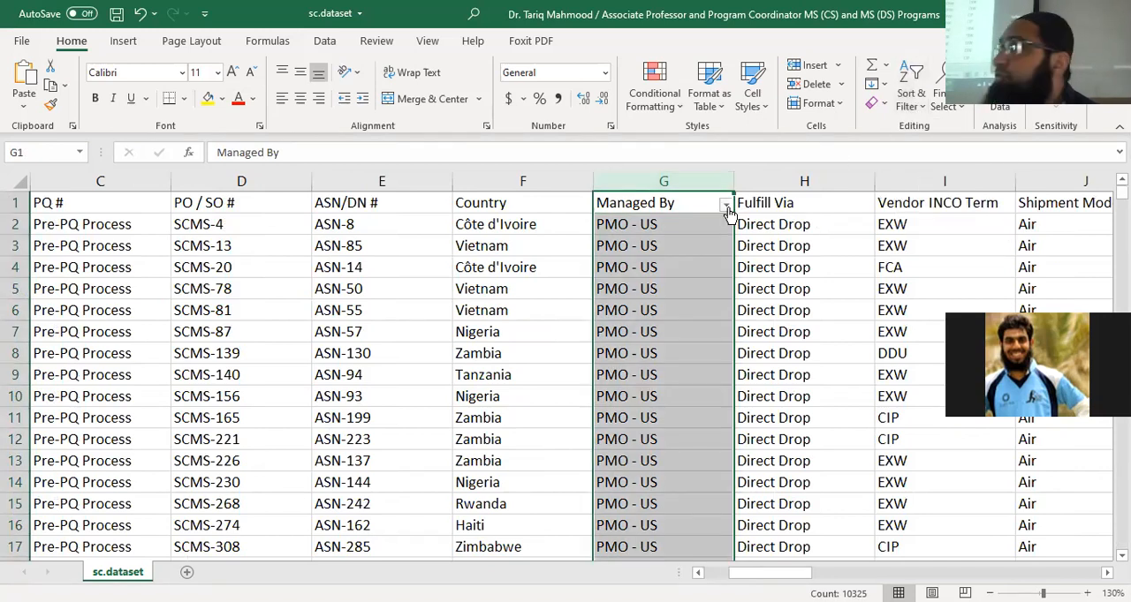
{"action": "left_click", "coordinate": [726, 206]}
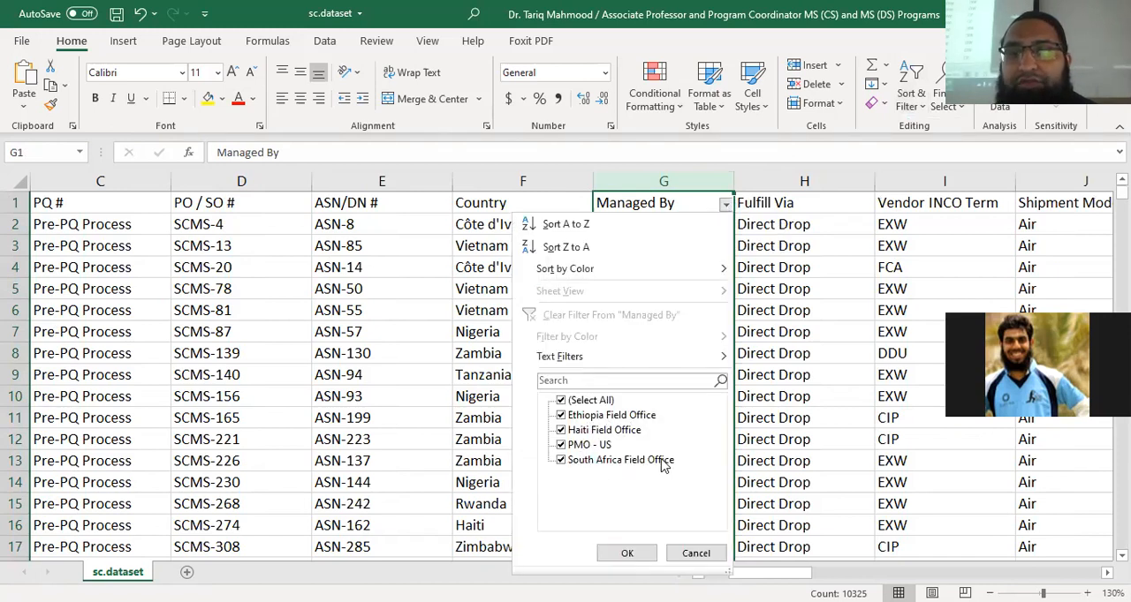
{"action": "left_click", "coordinate": [695, 553]}
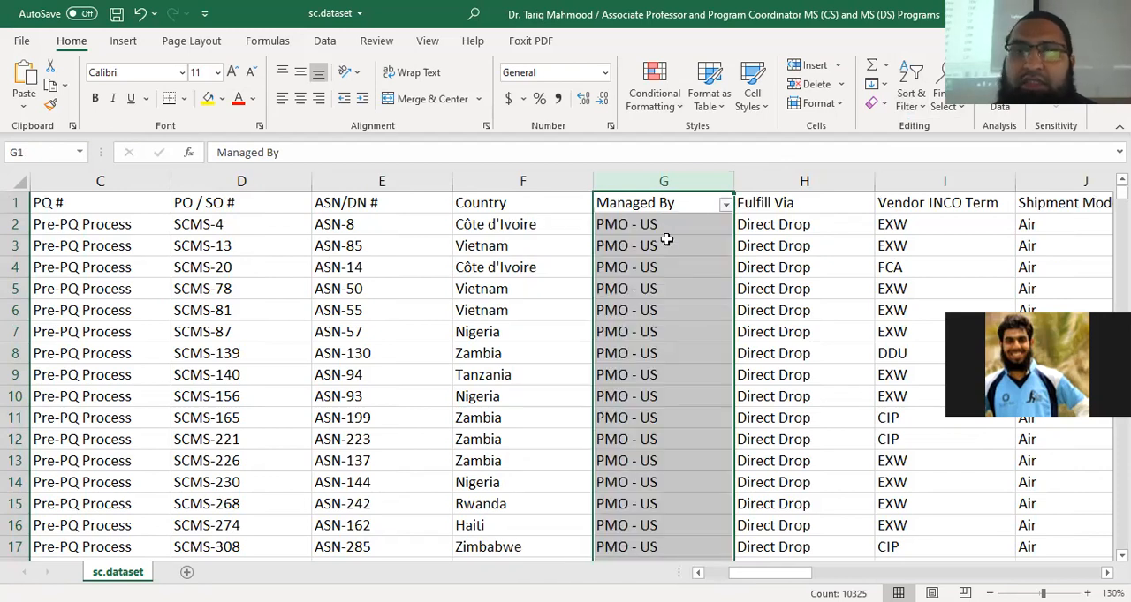
Recheck the distinct Managed By values in the column's filter list, leaving the filter unchanged
{"action": "left_click", "coordinate": [654, 226]}
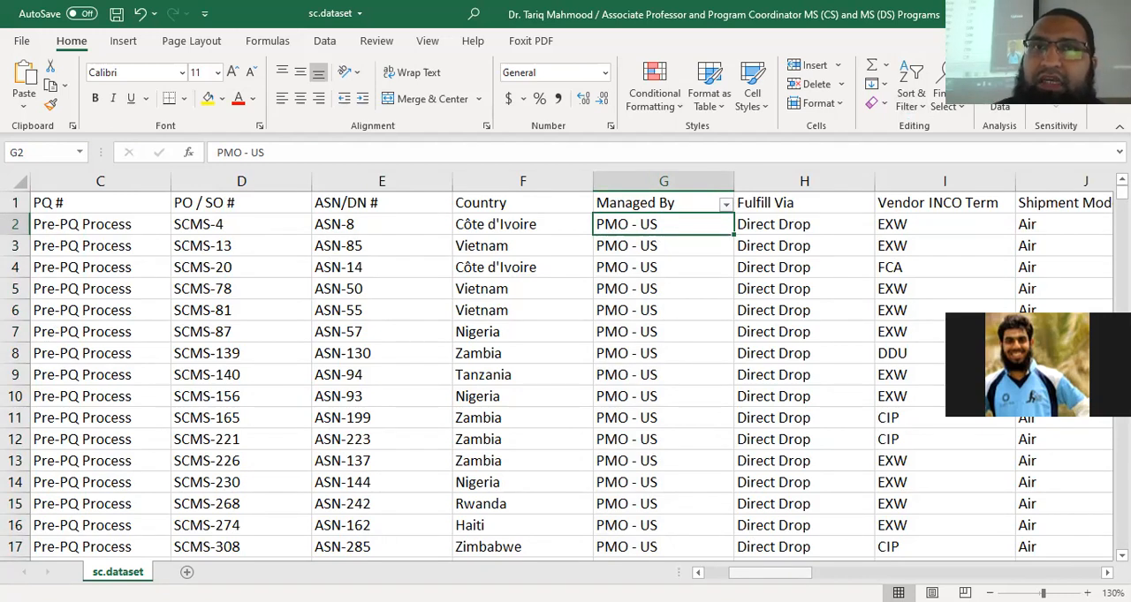
{"action": "left_click", "coordinate": [726, 203]}
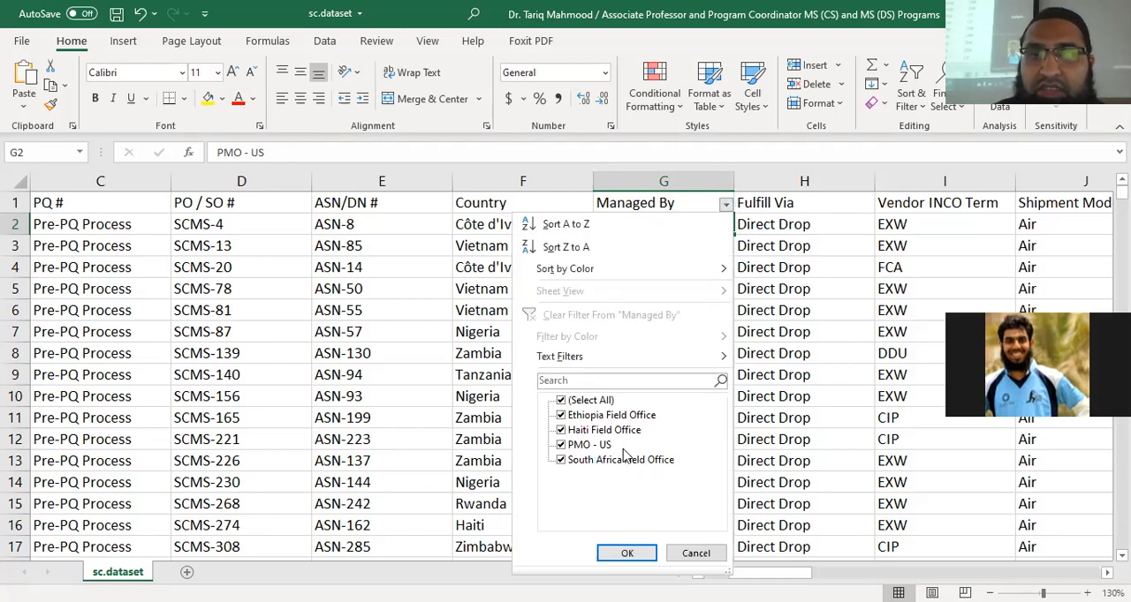
{"action": "left_click", "coordinate": [697, 553]}
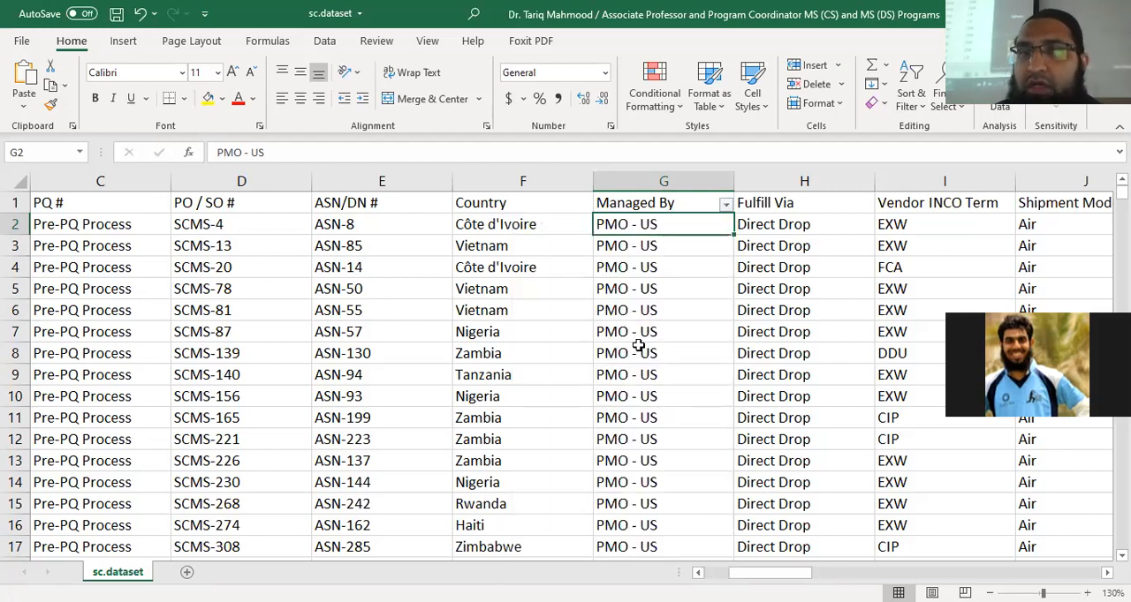
{"action": "left_click", "coordinate": [725, 204]}
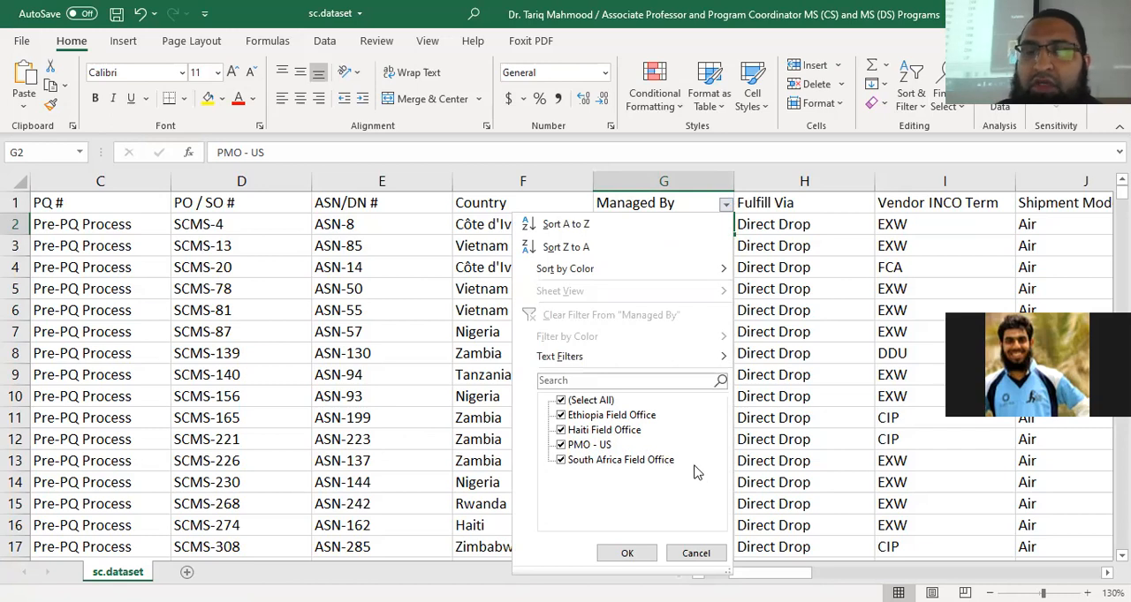
{"action": "left_click", "coordinate": [695, 554]}
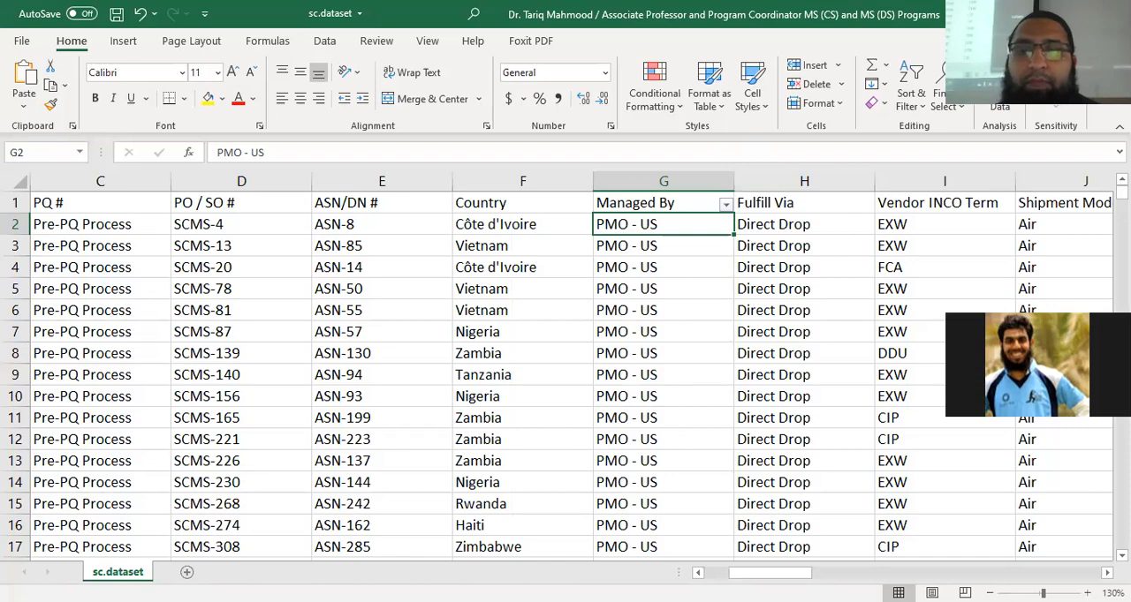
Examine the Fulfill Via column's heading and values, checking its full extent and the neighbouring first Vendor INCO Term value
{"action": "scroll", "coordinate": [420, 208], "scroll_direction": "right", "scroll_amount": 2}
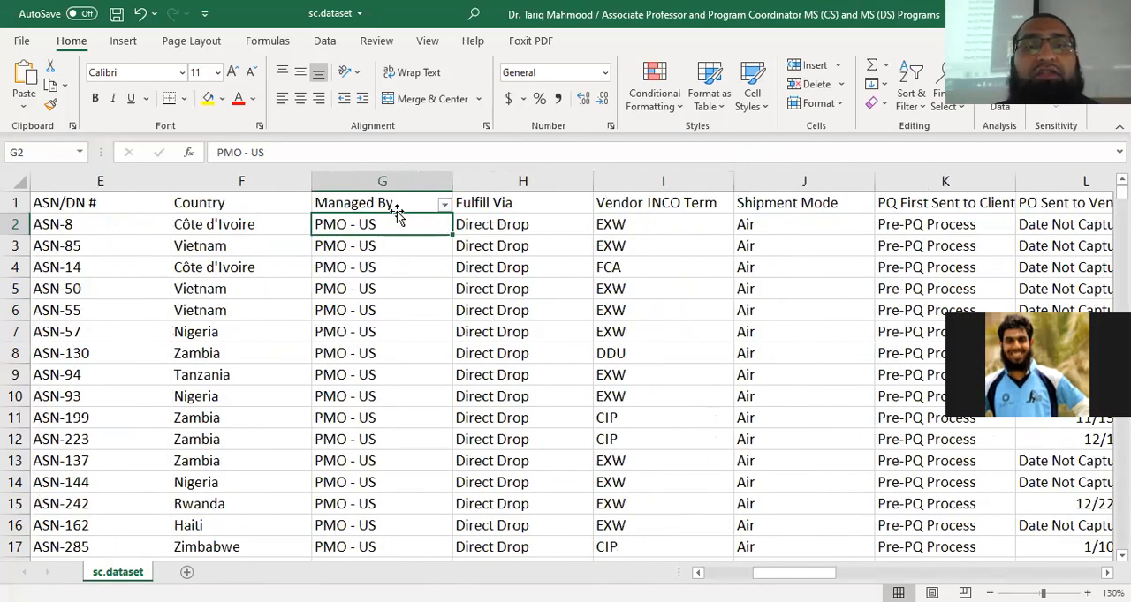
{"action": "left_click", "coordinate": [520, 201]}
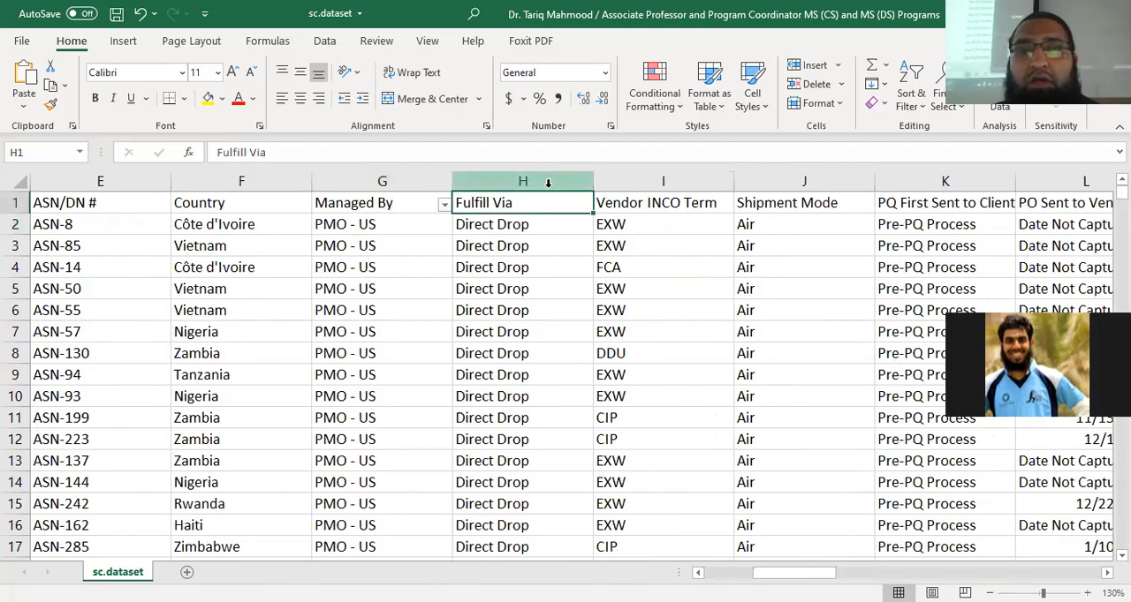
{"action": "left_click", "coordinate": [544, 227]}
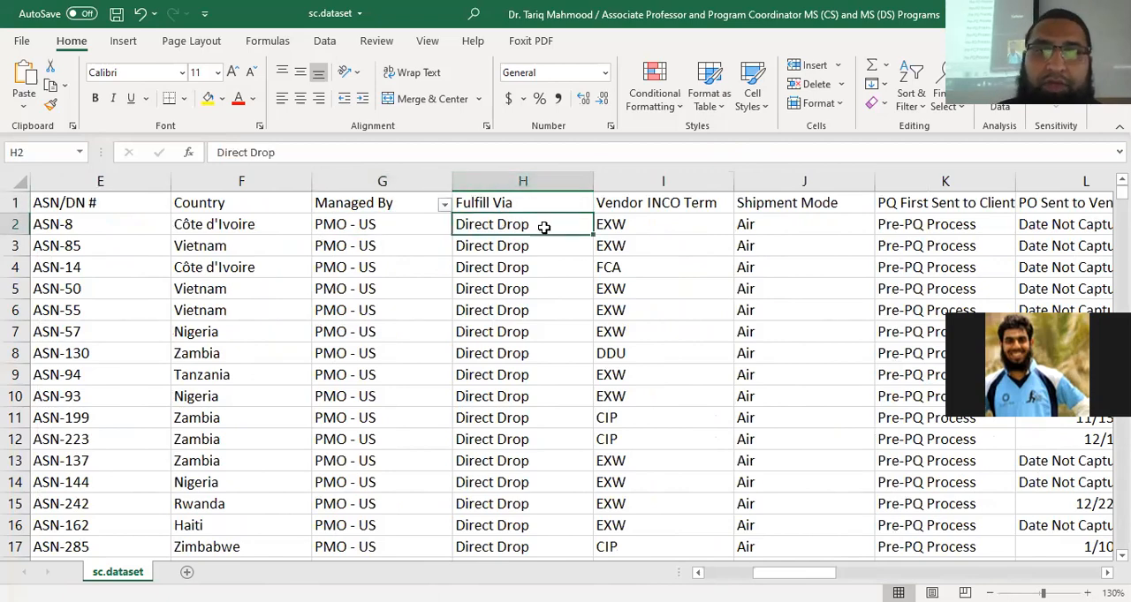
{"action": "key", "text": "ctrl+Down"}
{"action": "key", "text": "ctrl+Up"}
{"action": "key", "text": "Down"}
{"action": "key", "text": "Down"}
{"action": "key", "text": "Down"}
{"action": "left_click", "coordinate": [544, 227]}
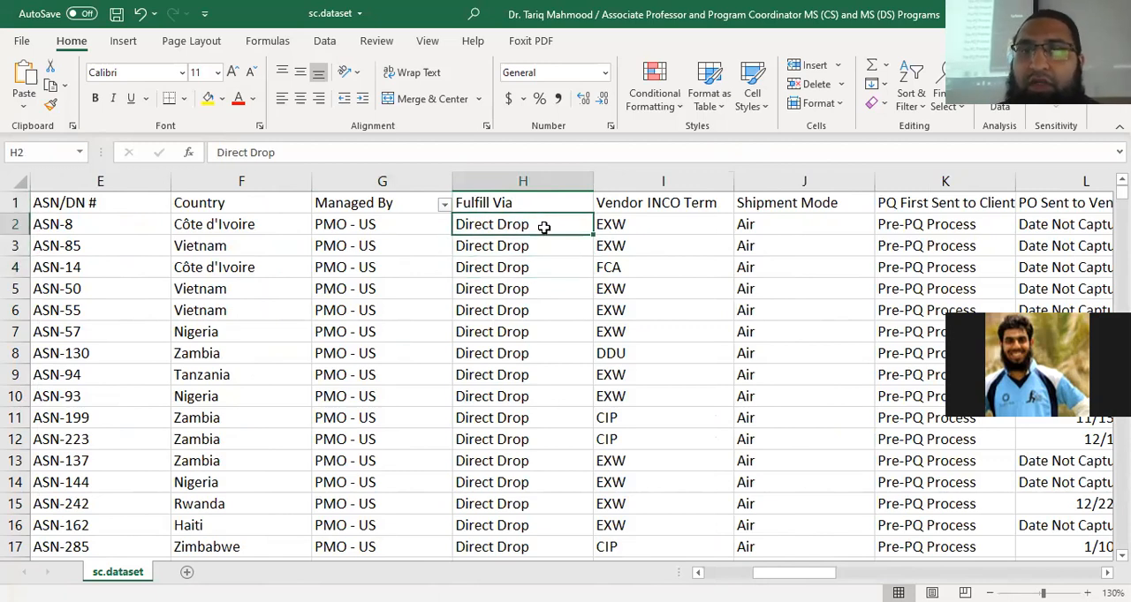
{"action": "key", "text": "Right"}
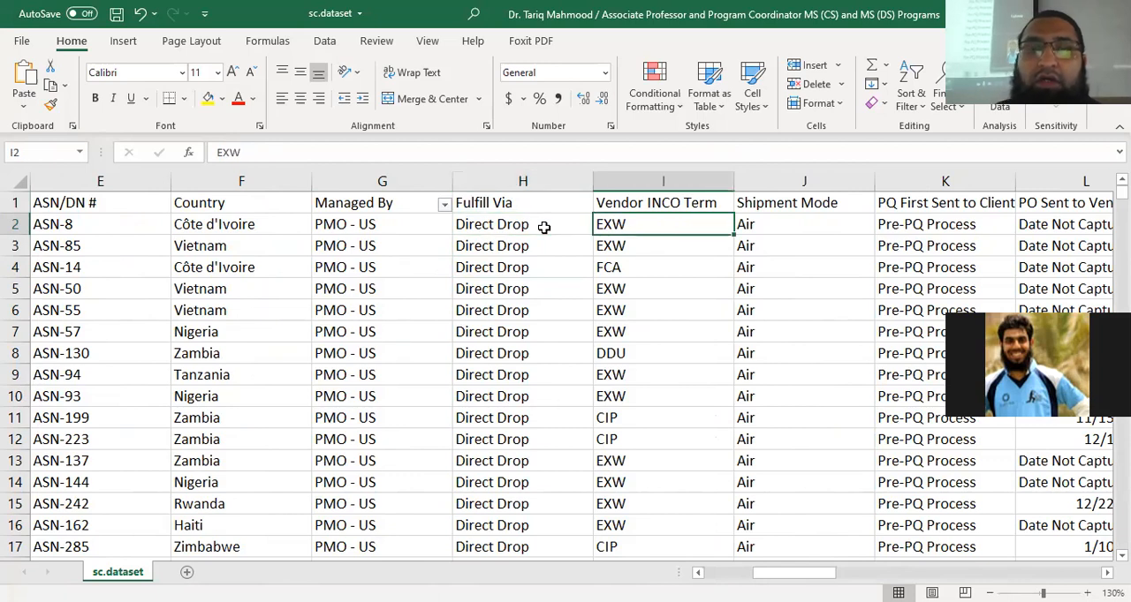
{"action": "key", "text": "Left"}
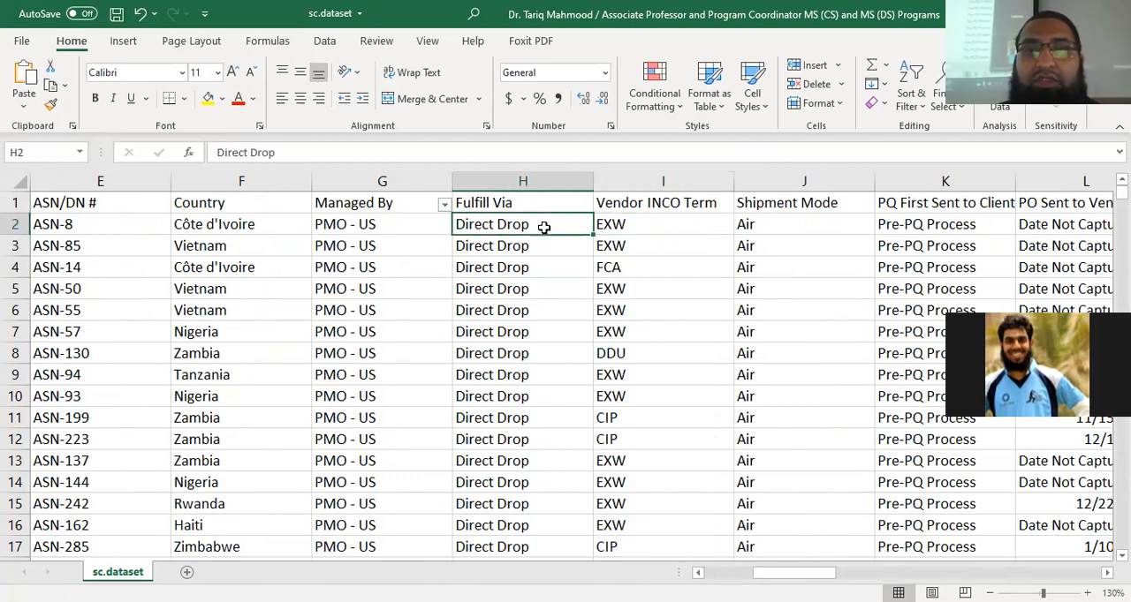
Move the filter to the Fulfill Via column and view its list of distinct values
{"action": "left_click", "coordinate": [553, 177]}
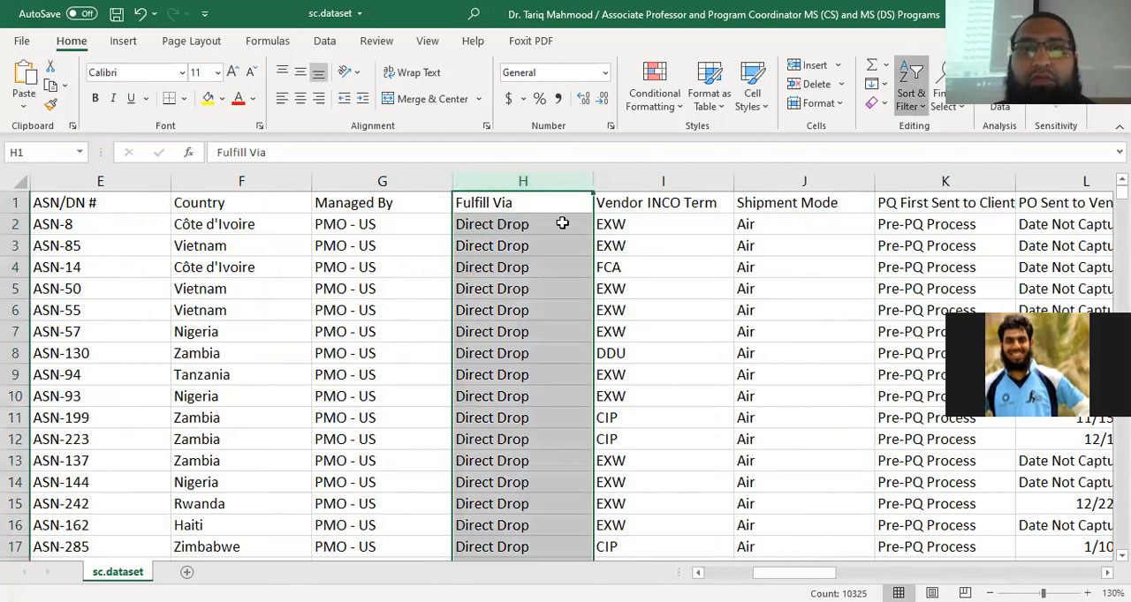
{"action": "key", "text": "alt+Down"}
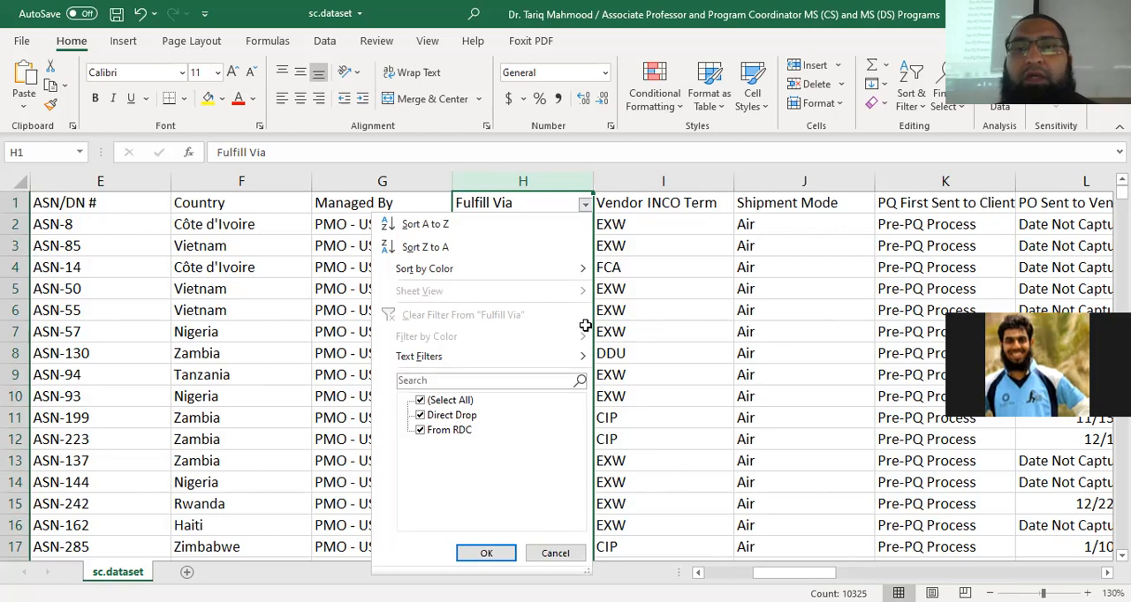
{"action": "left_click", "coordinate": [689, 208]}
Examine the Vendor INCO Term heading and the first three values beneath it
{"action": "left_click", "coordinate": [689, 208]}
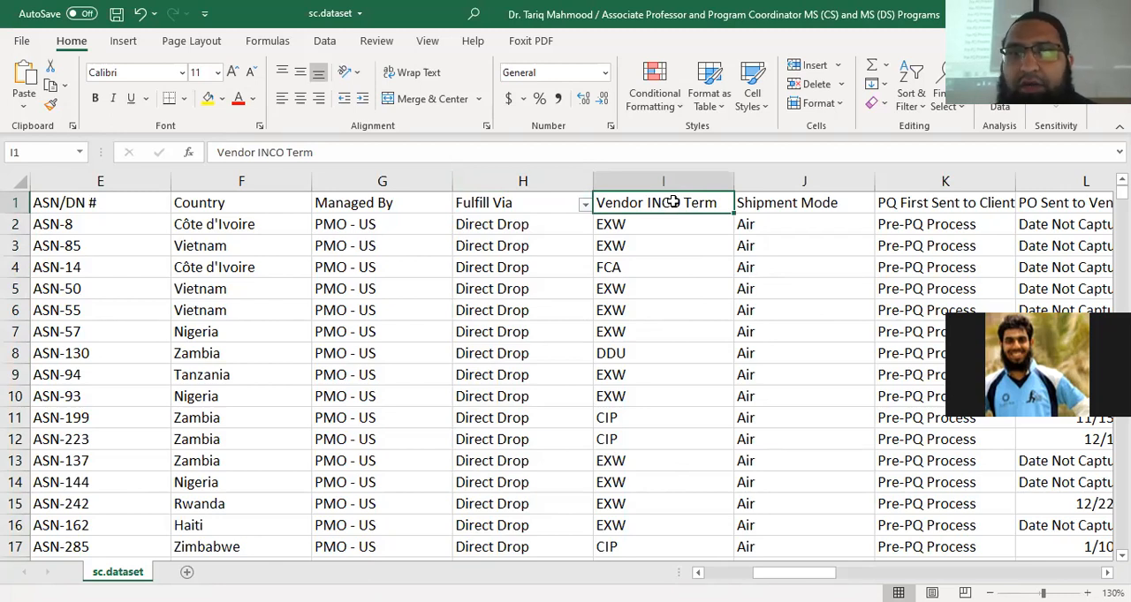
{"action": "left_click", "coordinate": [649, 223]}
{"action": "left_click", "coordinate": [648, 246]}
{"action": "left_click", "coordinate": [648, 270]}
{"action": "left_click", "coordinate": [662, 199]}
Move the filter to the Vendor INCO Term column and view its list of distinct terms
{"action": "left_click", "coordinate": [677, 181]}
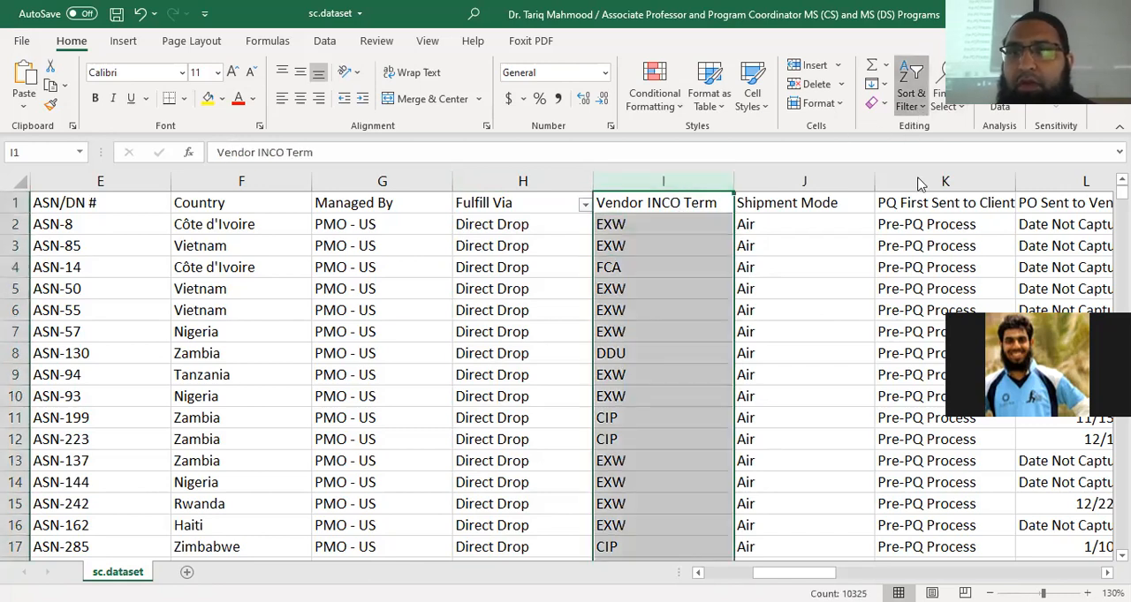
{"action": "left_click", "coordinate": [911, 93]}
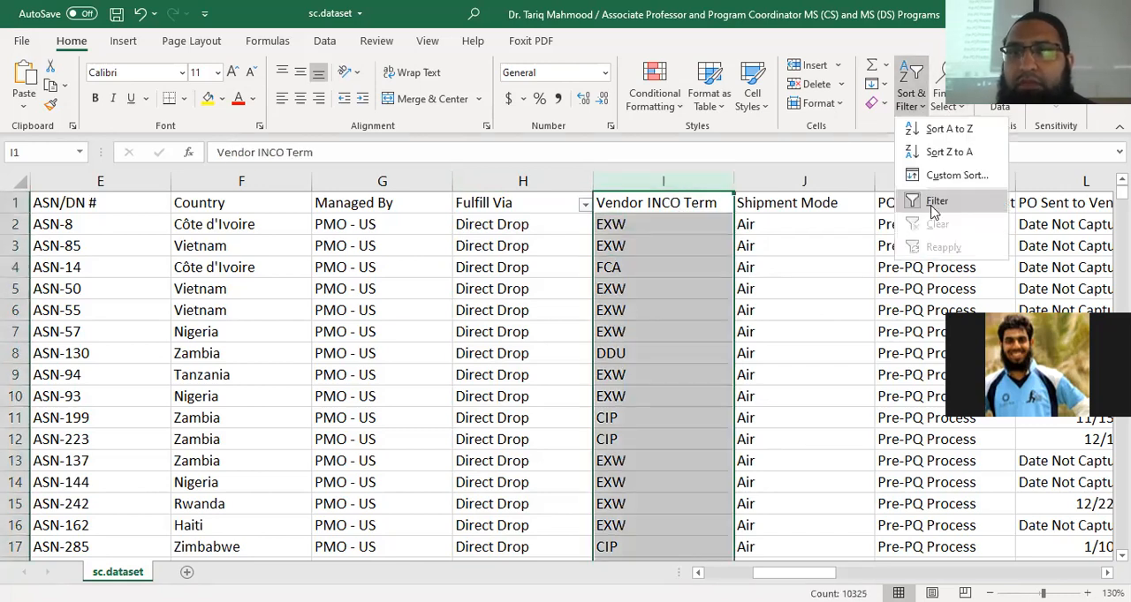
{"action": "left_click", "coordinate": [726, 204]}
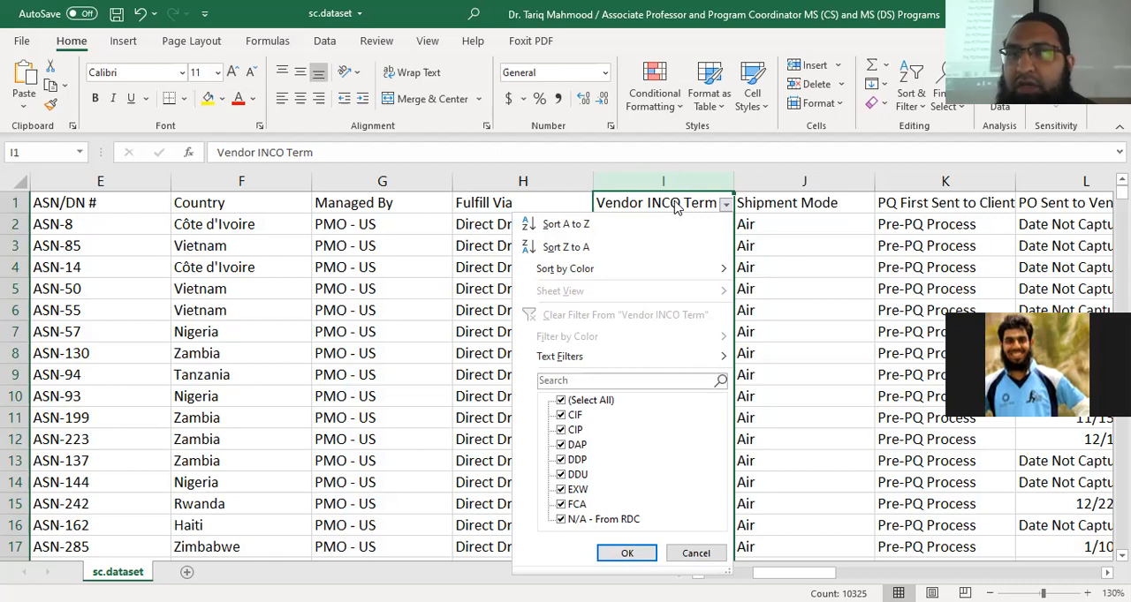
{"action": "left_click", "coordinate": [846, 206]}
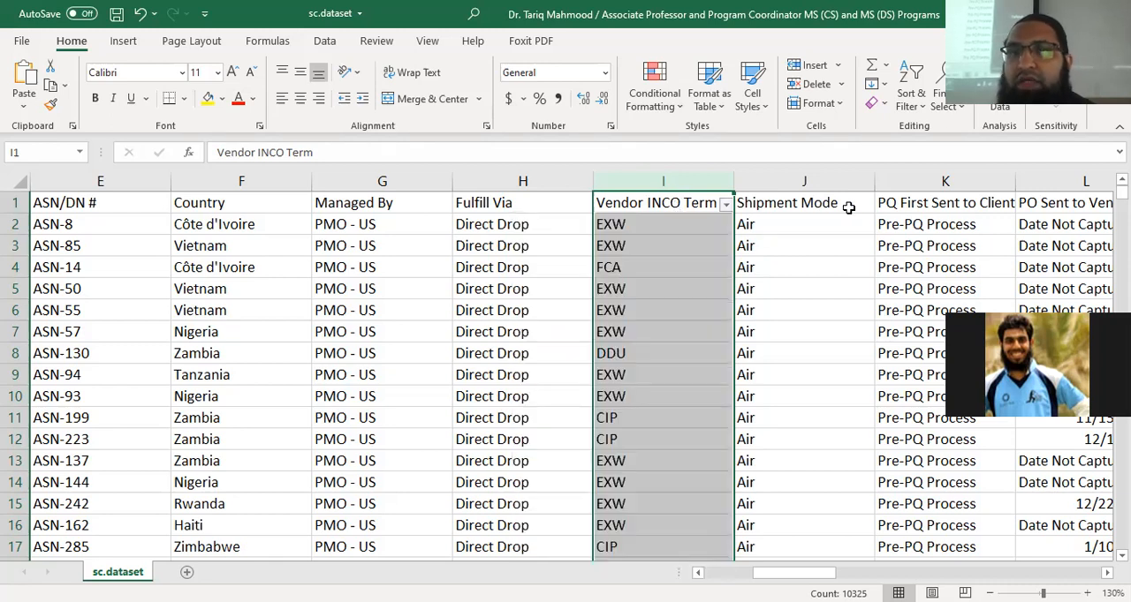
Replace the single-column filter with filters on all column headings, working from the Shipment Mode heading
{"action": "left_click", "coordinate": [848, 207]}
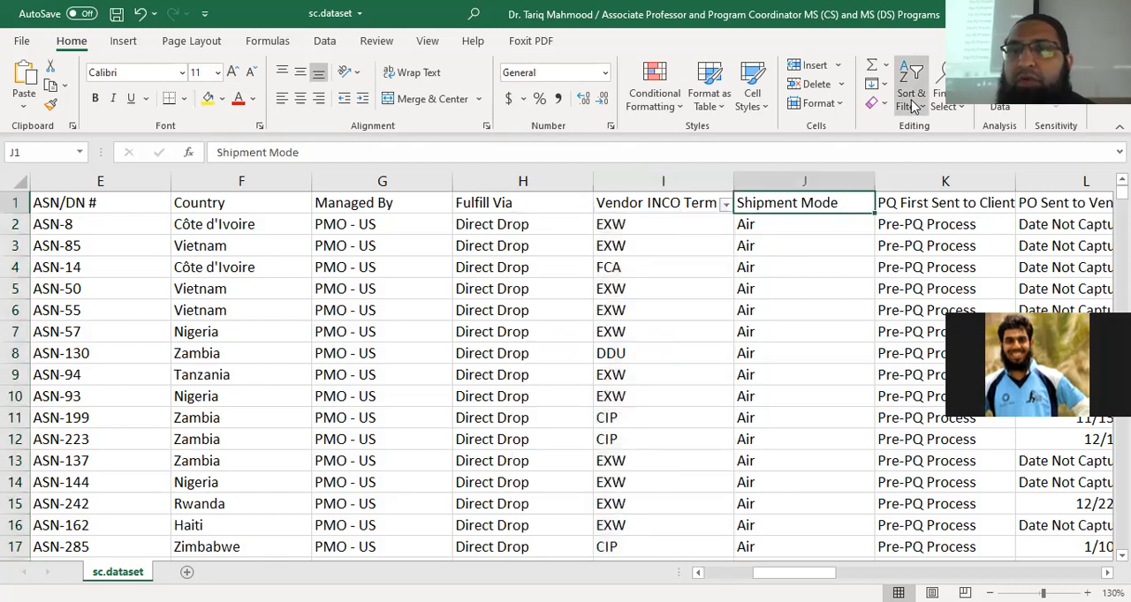
{"action": "left_click", "coordinate": [915, 107]}
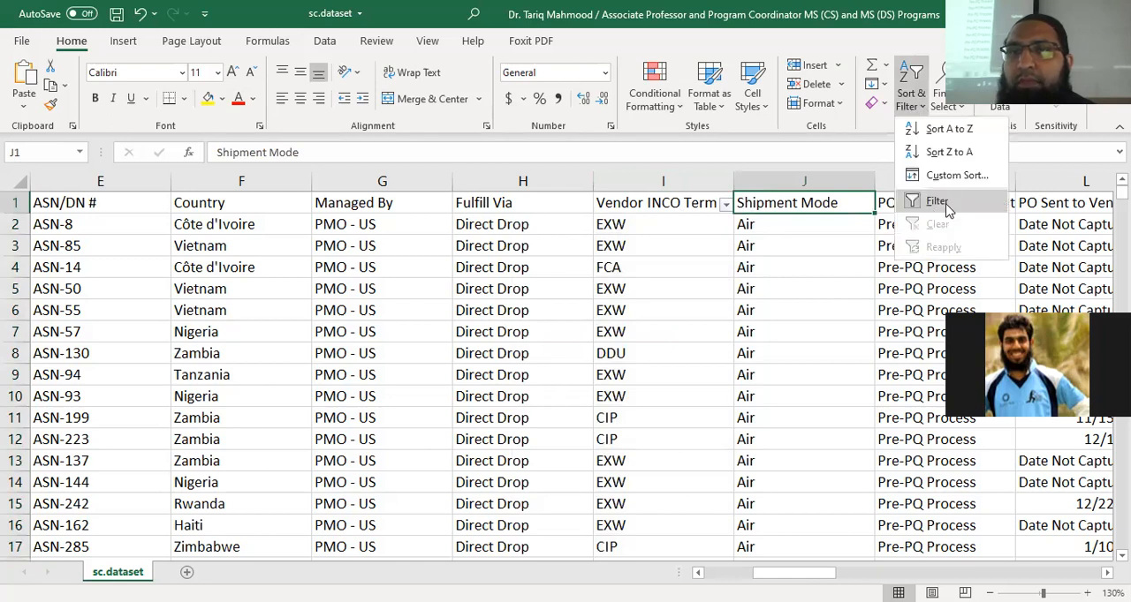
{"action": "left_click", "coordinate": [940, 202]}
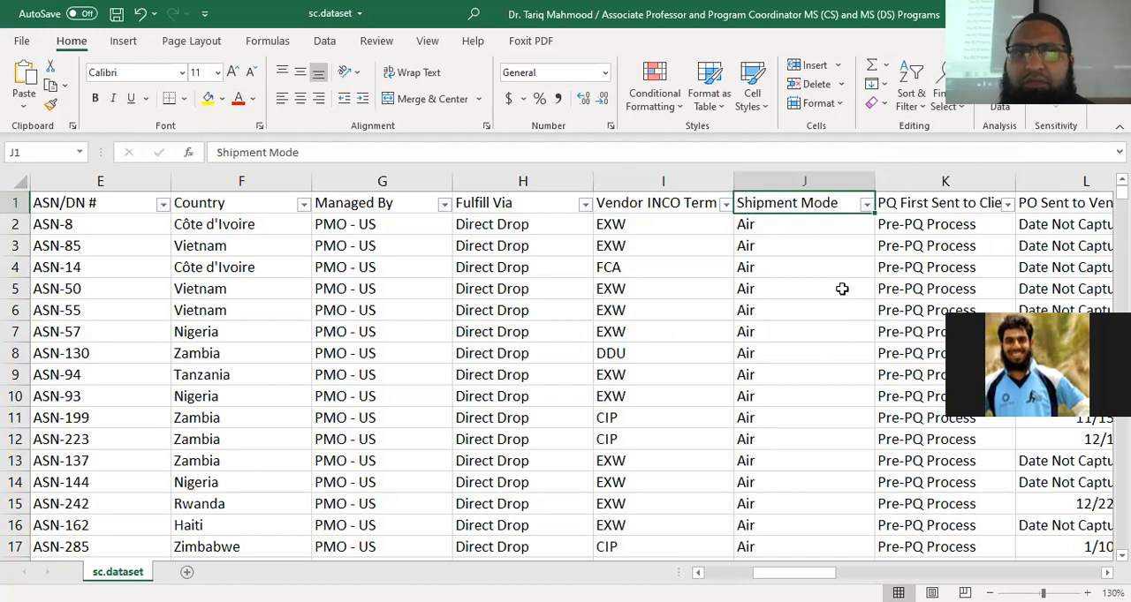
View the distinct Shipment Mode values in its filter list and browse the column's entries past row 20
{"action": "left_click_drag", "start_coordinate": [795, 572], "coordinate": [819, 572]}
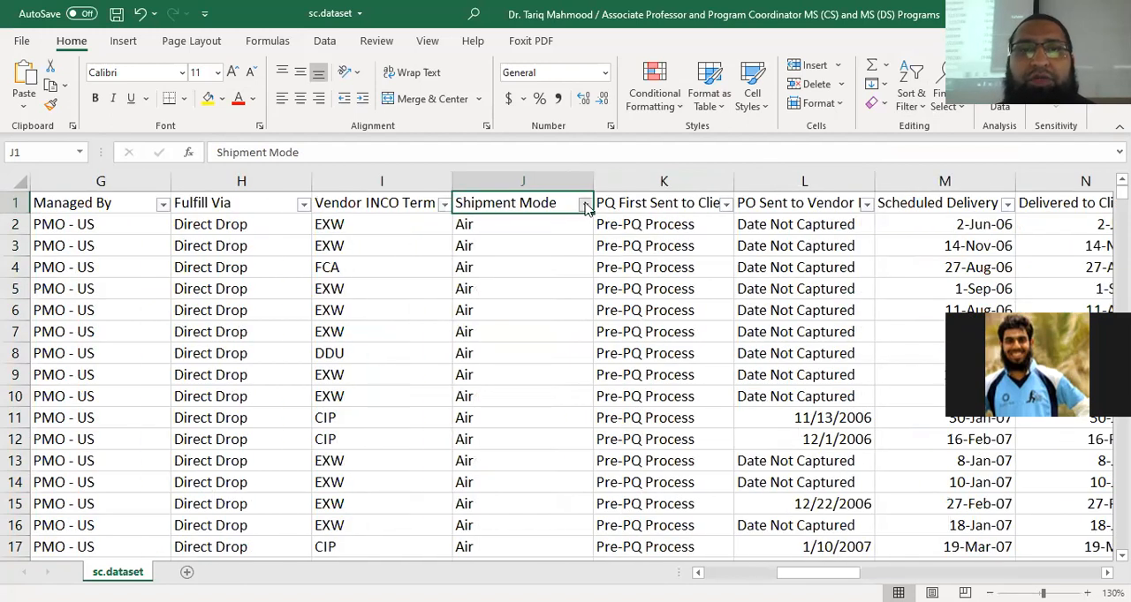
{"action": "left_click", "coordinate": [584, 204]}
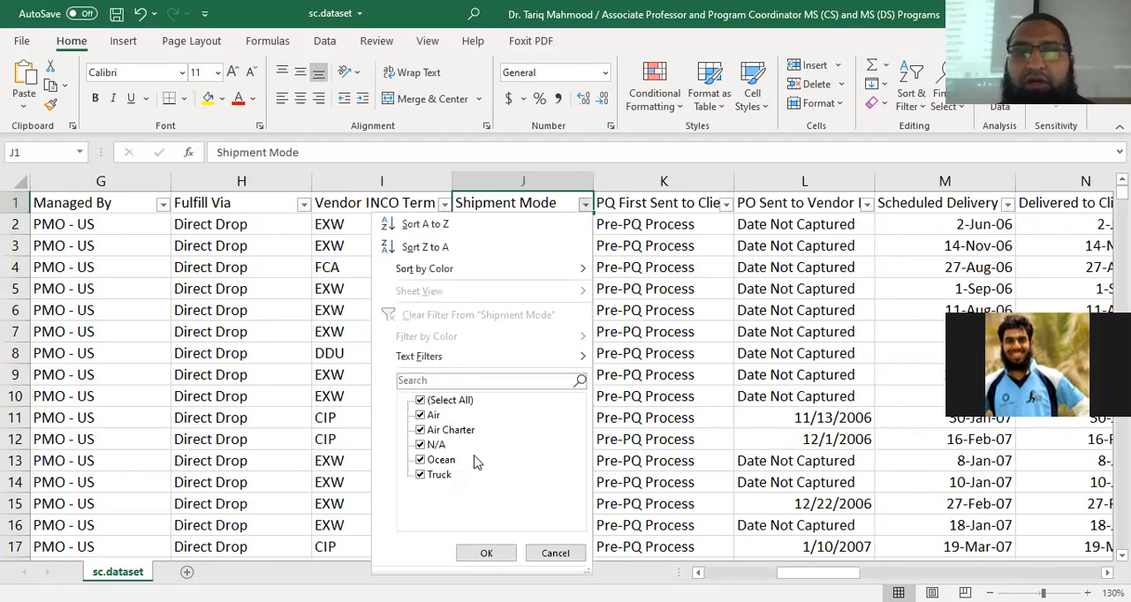
{"action": "left_click", "coordinate": [677, 224]}
{"action": "scroll", "coordinate": [481, 420], "scroll_direction": "down", "scroll_amount": 6}
{"action": "scroll", "coordinate": [480, 420], "scroll_direction": "up", "scroll_amount": 6}
{"action": "scroll", "coordinate": [481, 420], "scroll_direction": "down", "scroll_amount": 5}
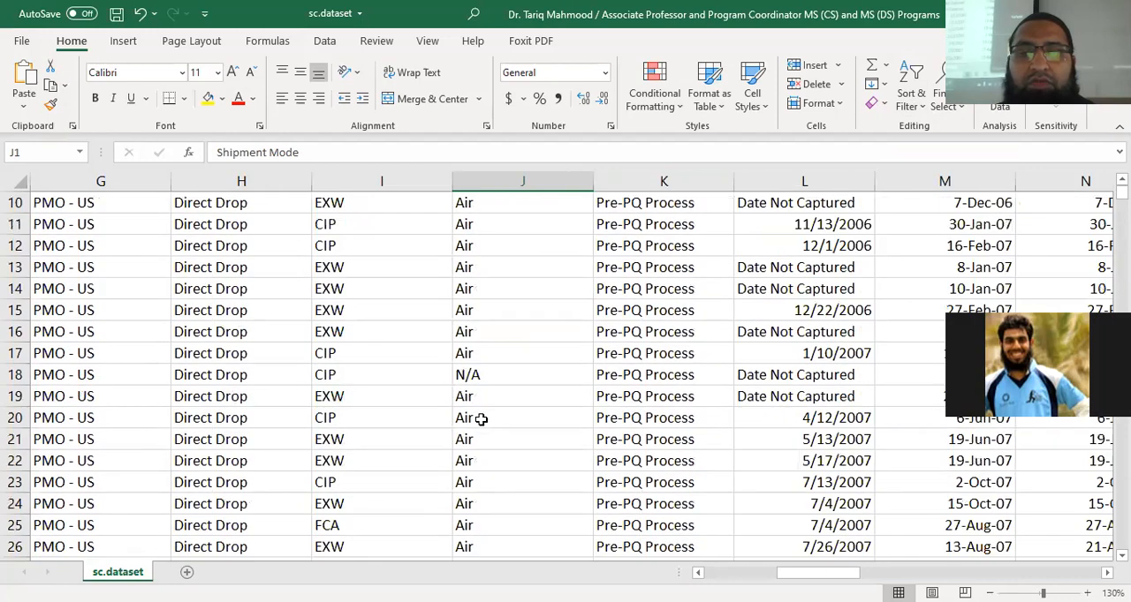
Browse further down the Shipment Mode entries and widen the PQ First Sent to Client Date column to show its full heading
{"action": "scroll", "coordinate": [480, 420], "scroll_direction": "down", "scroll_amount": 3}
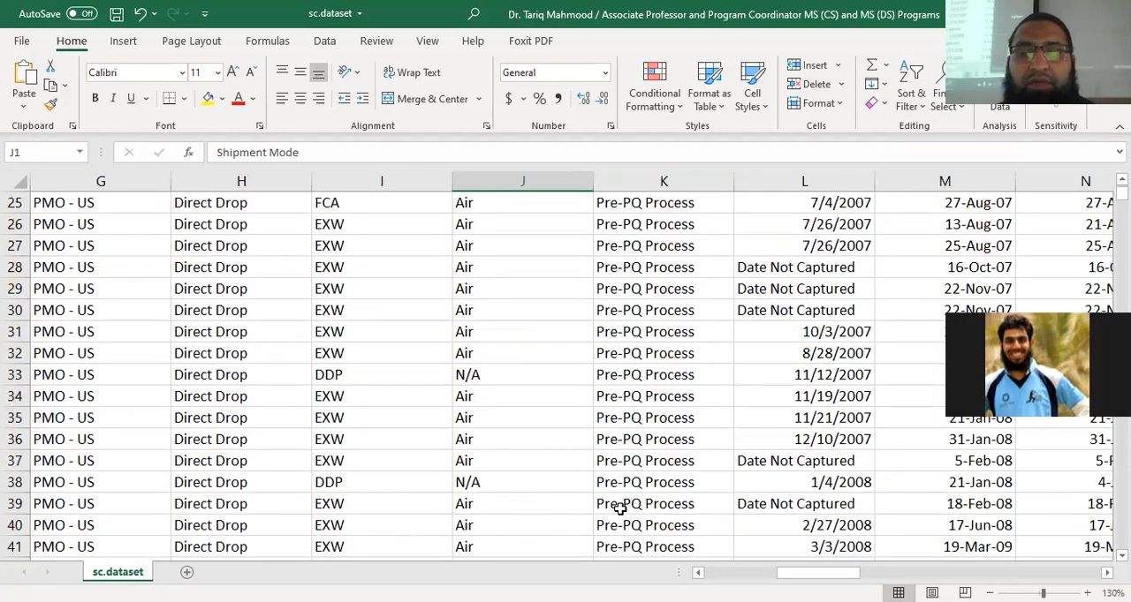
{"action": "scroll", "coordinate": [632, 499], "scroll_direction": "up", "scroll_amount": 6}
{"action": "scroll", "coordinate": [632, 499], "scroll_direction": "up", "scroll_amount": 2}
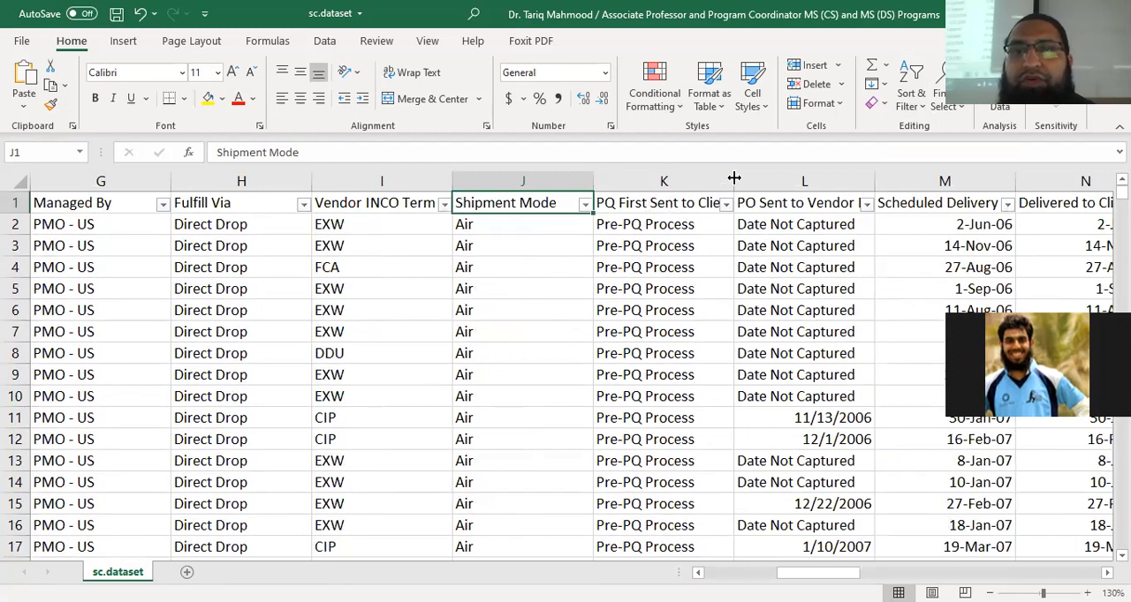
{"action": "left_click_drag", "start_coordinate": [735, 179], "coordinate": [781, 186]}
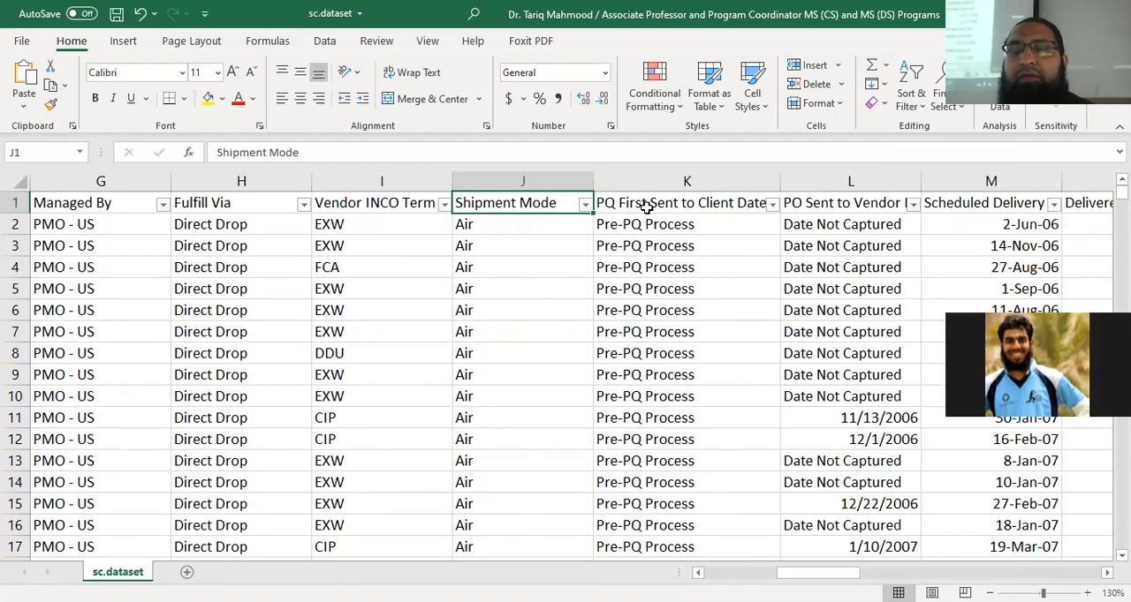
View the distinct PQ First Sent to Client Date values through the end of the filter list, leaving the whole column selected
{"action": "left_click", "coordinate": [645, 207]}
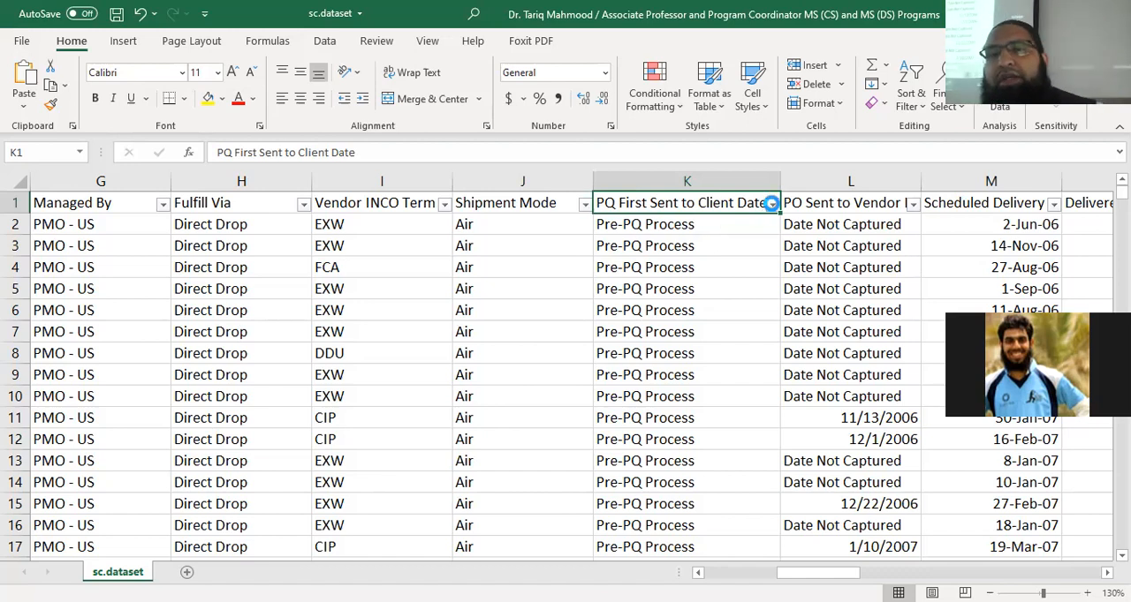
{"action": "left_click", "coordinate": [772, 203]}
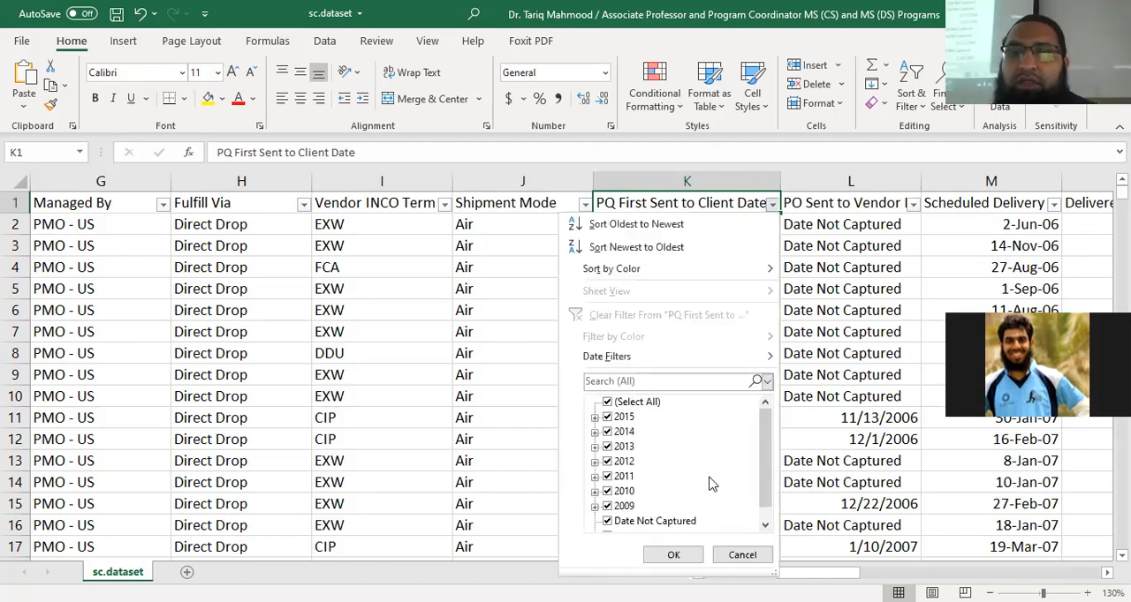
{"action": "left_click_drag", "start_coordinate": [769, 455], "coordinate": [767, 498]}
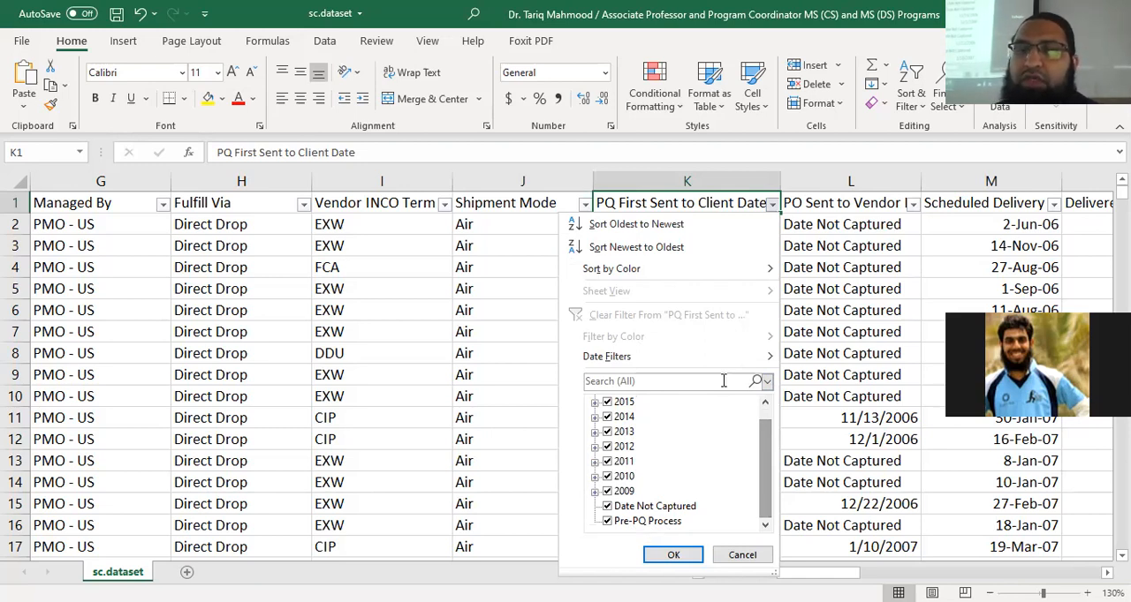
{"action": "left_click", "coordinate": [699, 180]}
{"action": "left_click", "coordinate": [696, 179]}
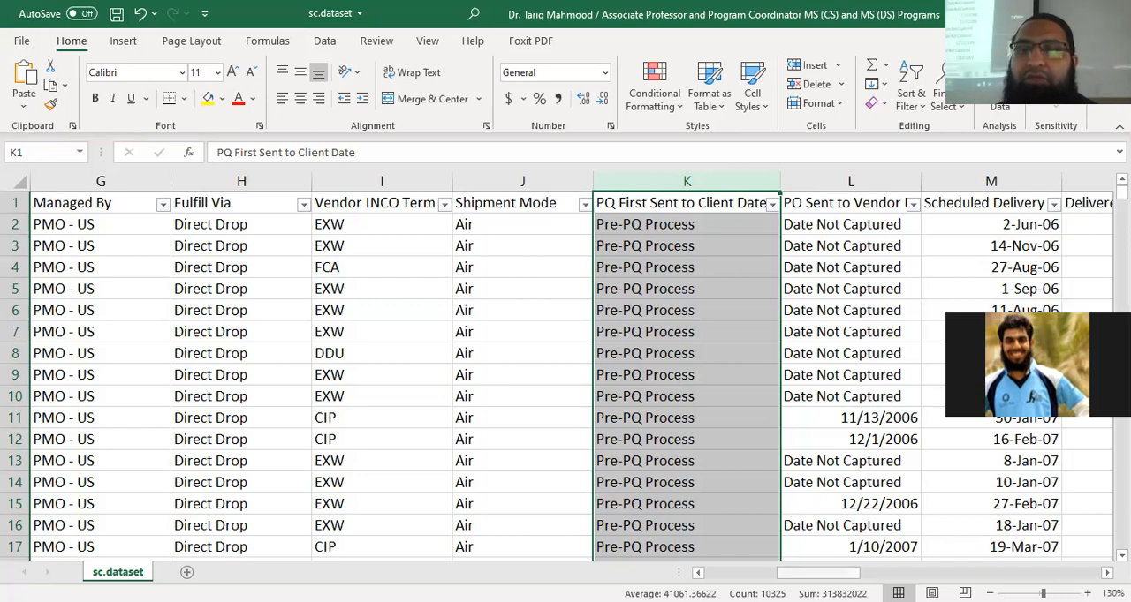
View the distinct PO Sent to Vendor Date values in the column's filter list and dismiss it without filtering
{"action": "scroll", "coordinate": [566, 354], "scroll_direction": "right", "scroll_amount": 2}
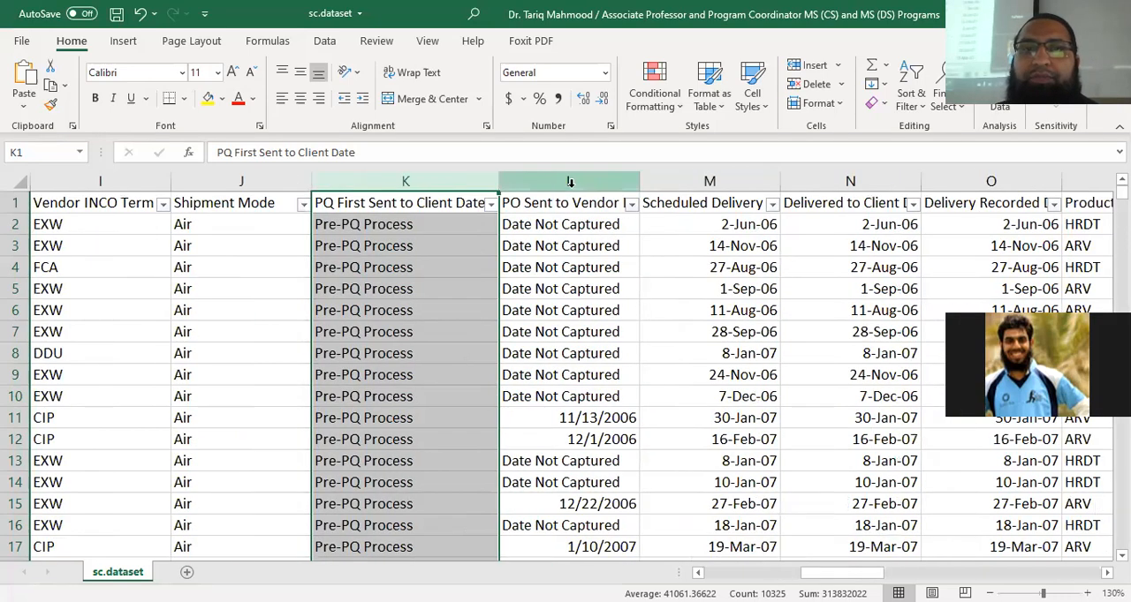
{"action": "left_click", "coordinate": [569, 181]}
{"action": "left_click", "coordinate": [632, 204]}
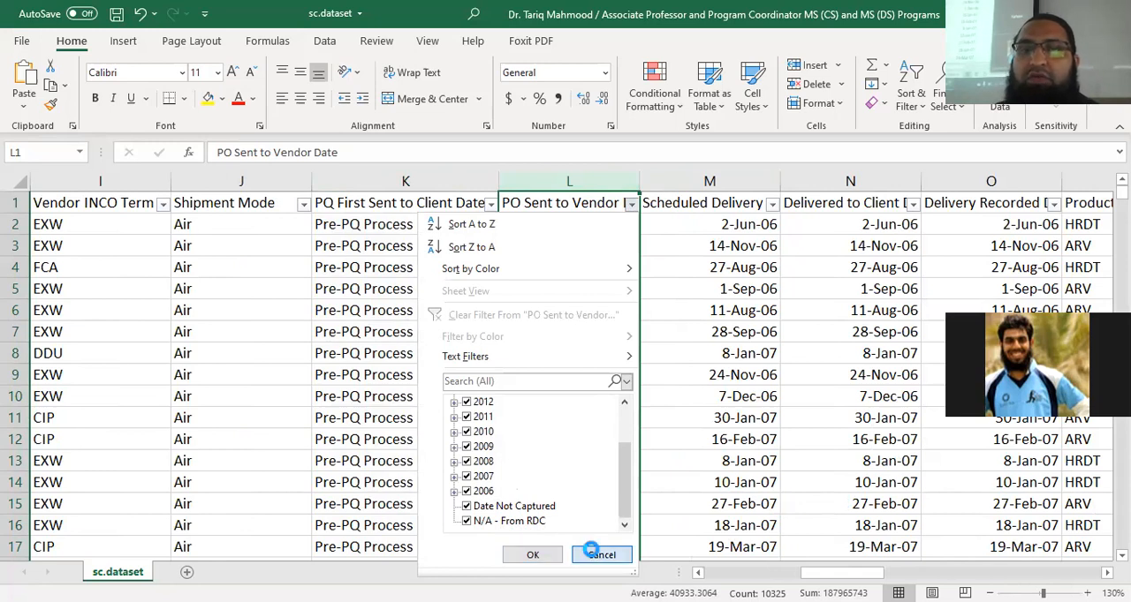
{"action": "left_click", "coordinate": [596, 557]}
Highlight the PQ First Sent to Client Date and PO Sent to Vendor Date columns together, and examine PO Sent to Vendor Date rows 2 to 10
{"action": "left_click", "coordinate": [412, 182]}
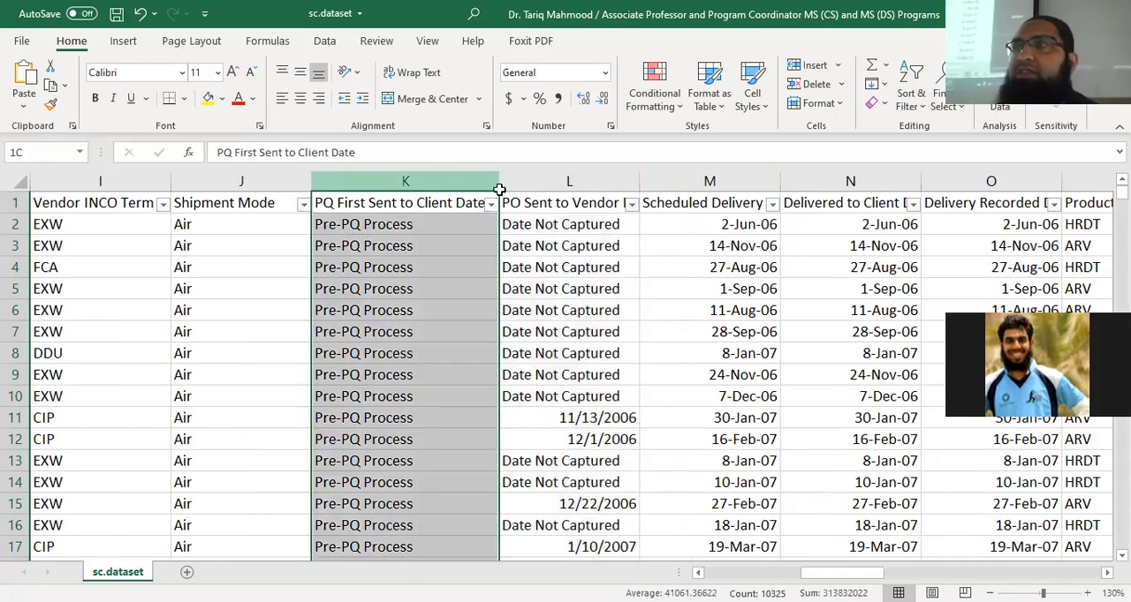
{"action": "left_click_drag", "start_coordinate": [524, 183], "coordinate": [526, 187]}
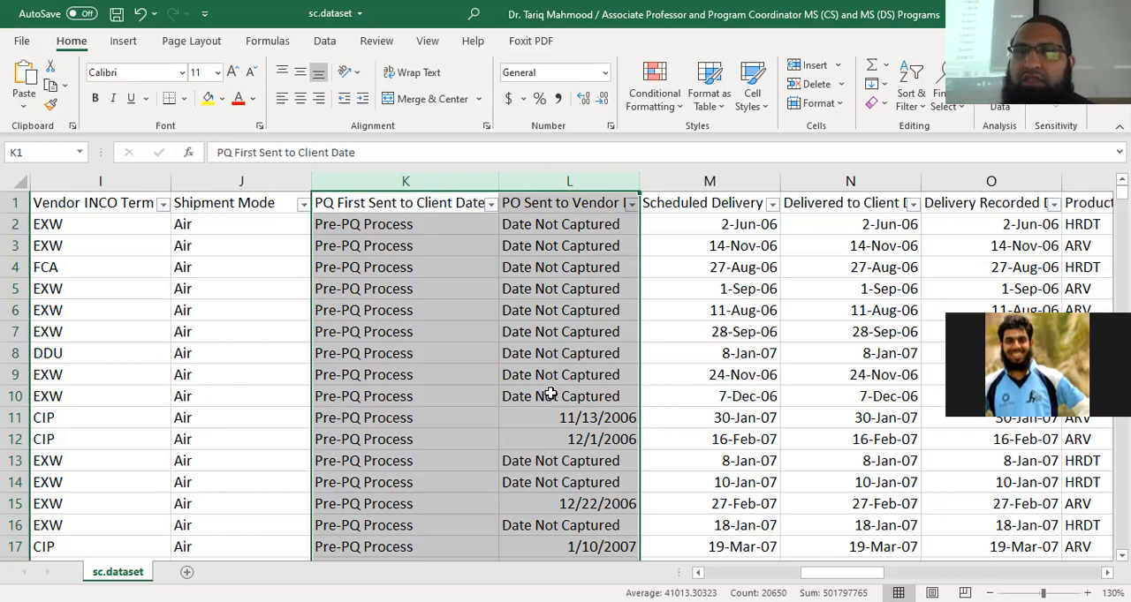
{"action": "left_click", "coordinate": [554, 221]}
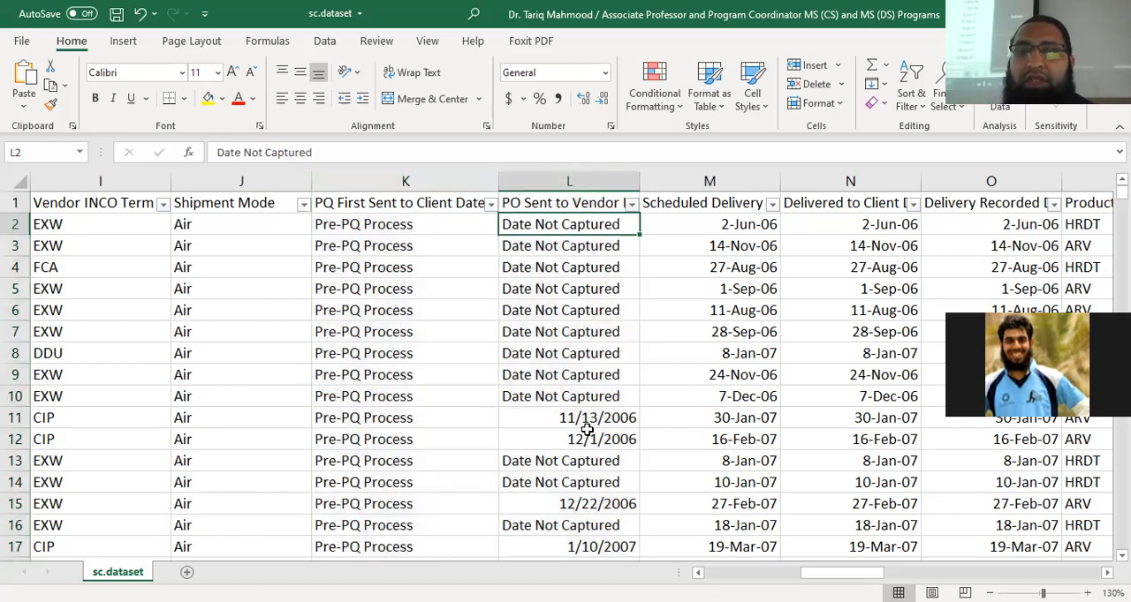
{"action": "left_click_drag", "start_coordinate": [546, 219], "coordinate": [554, 394]}
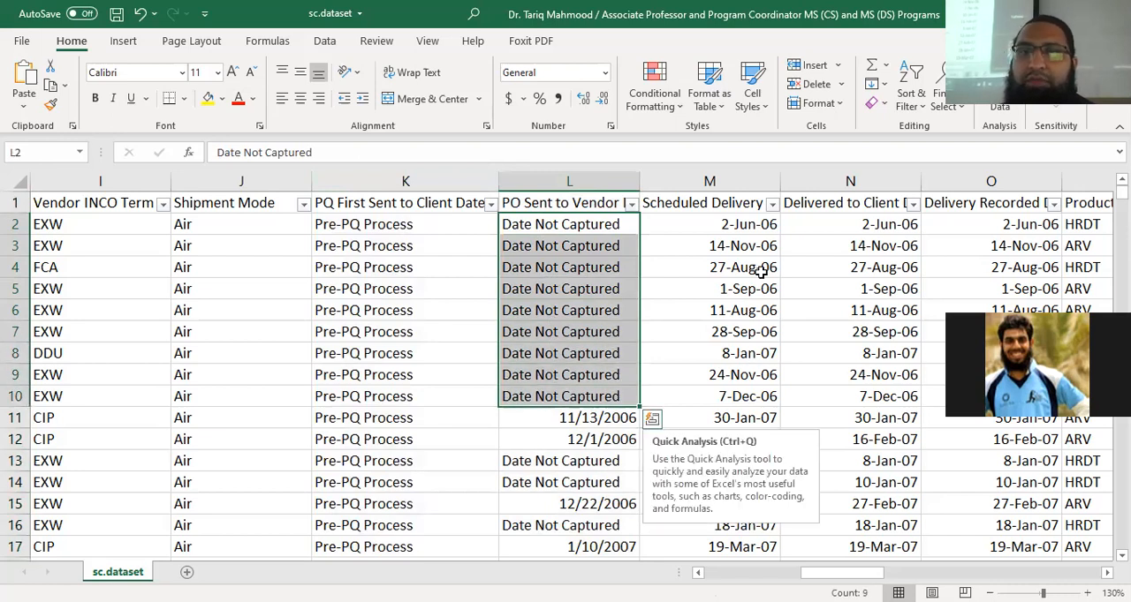
View the years listed in the Scheduled Delivery Date filter and dismiss the list without filtering
{"action": "left_click", "coordinate": [772, 204]}
{"action": "left_click_drag", "start_coordinate": [769, 540], "coordinate": [765, 274]}
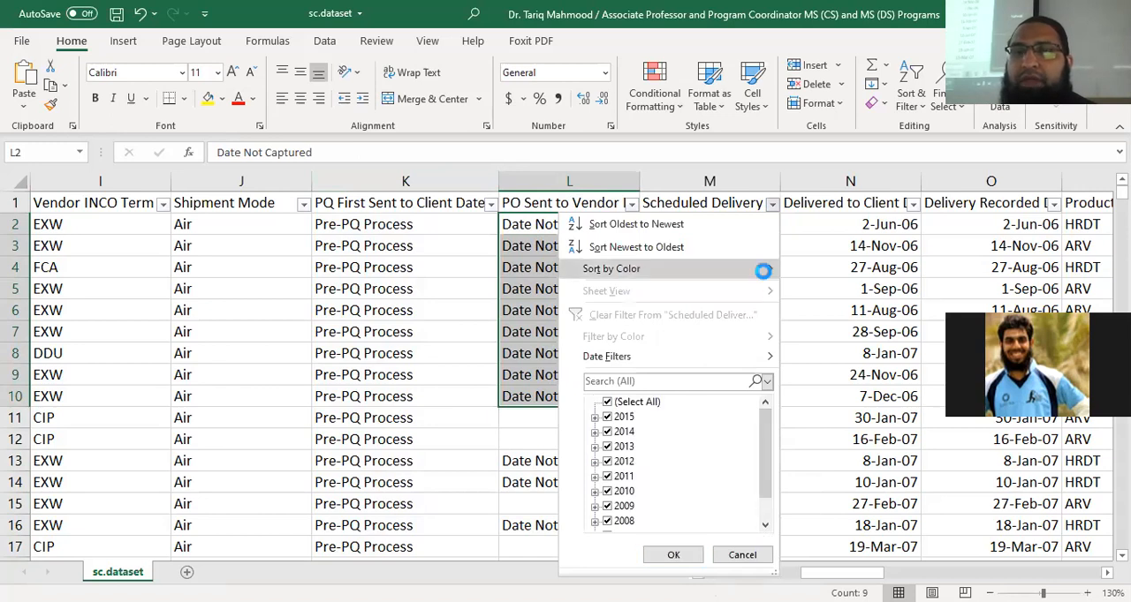
{"action": "left_click", "coordinate": [740, 218]}
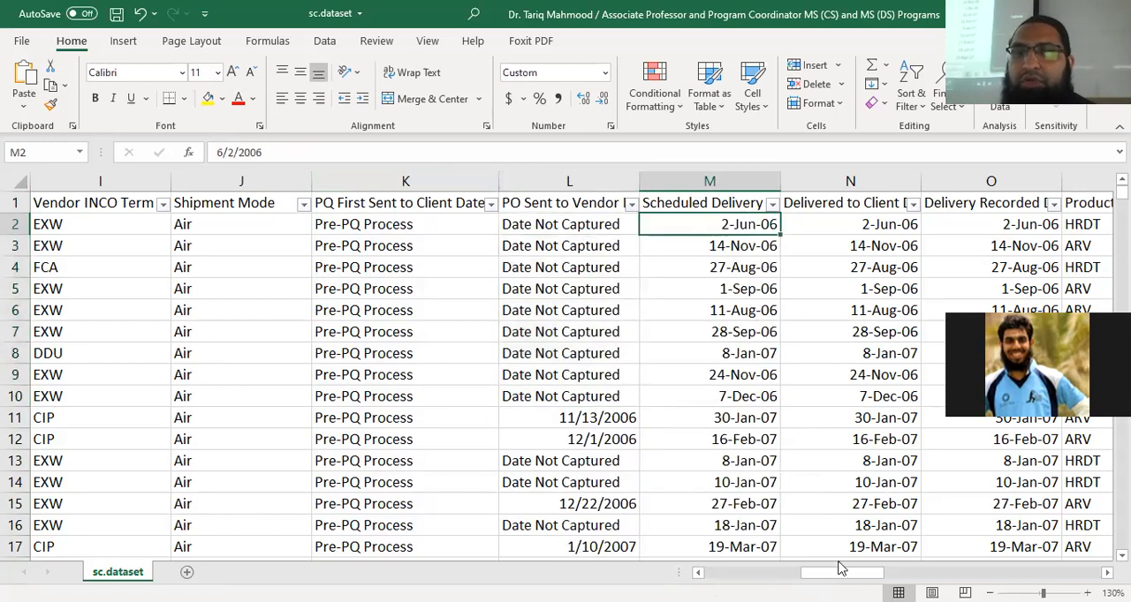
View the years listed in the Delivered to Client Date filter and close the list without filtering
{"action": "scroll", "coordinate": [374, 212], "scroll_direction": "right", "scroll_amount": 3}
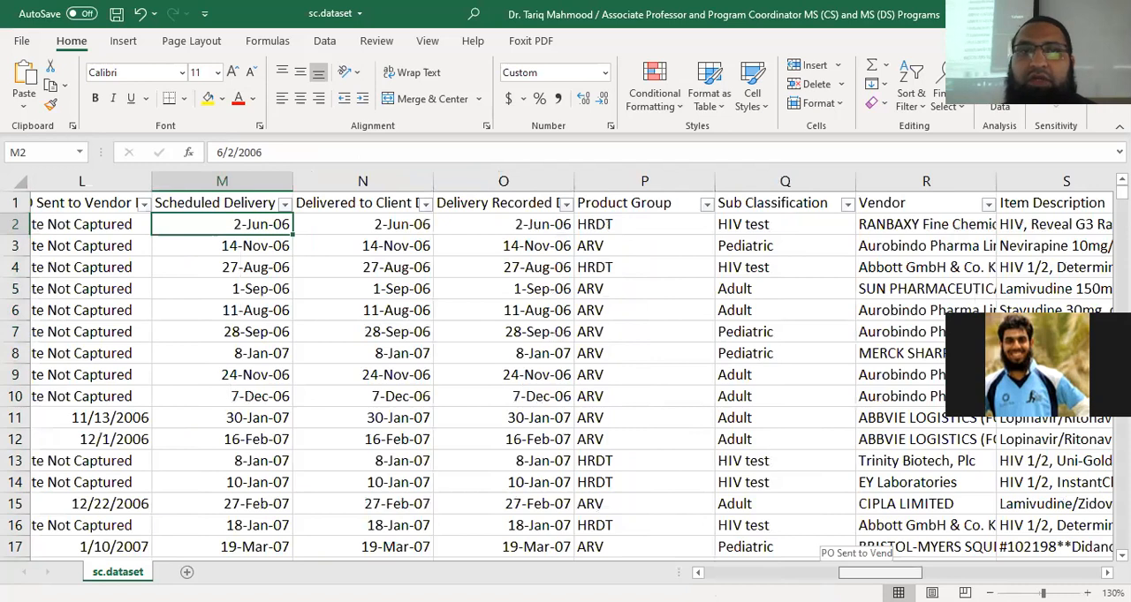
{"action": "left_click", "coordinate": [379, 203]}
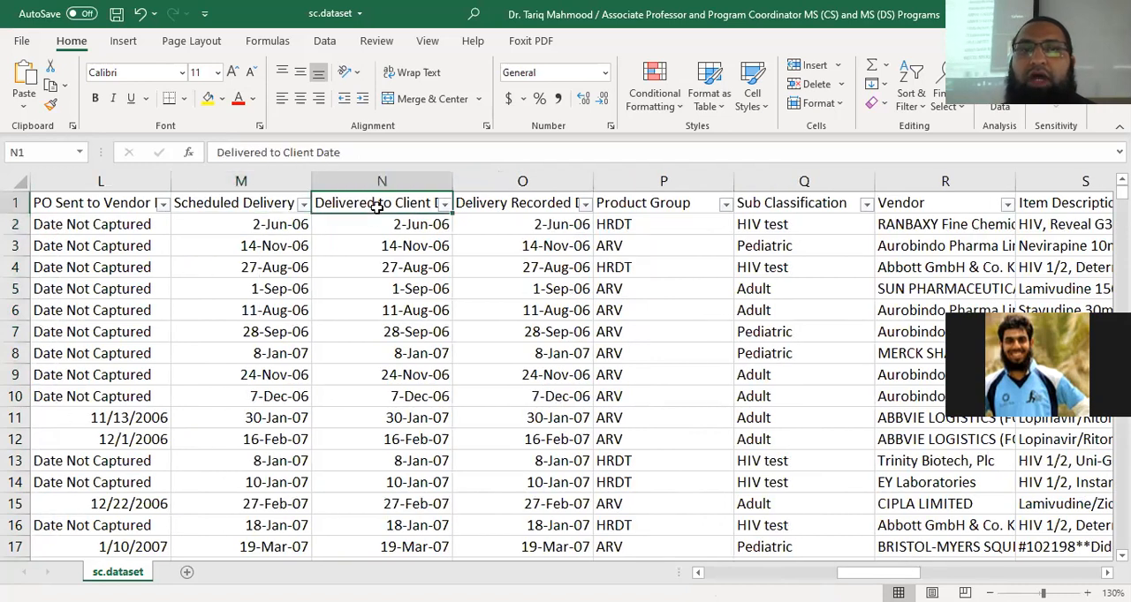
{"action": "left_click", "coordinate": [444, 205]}
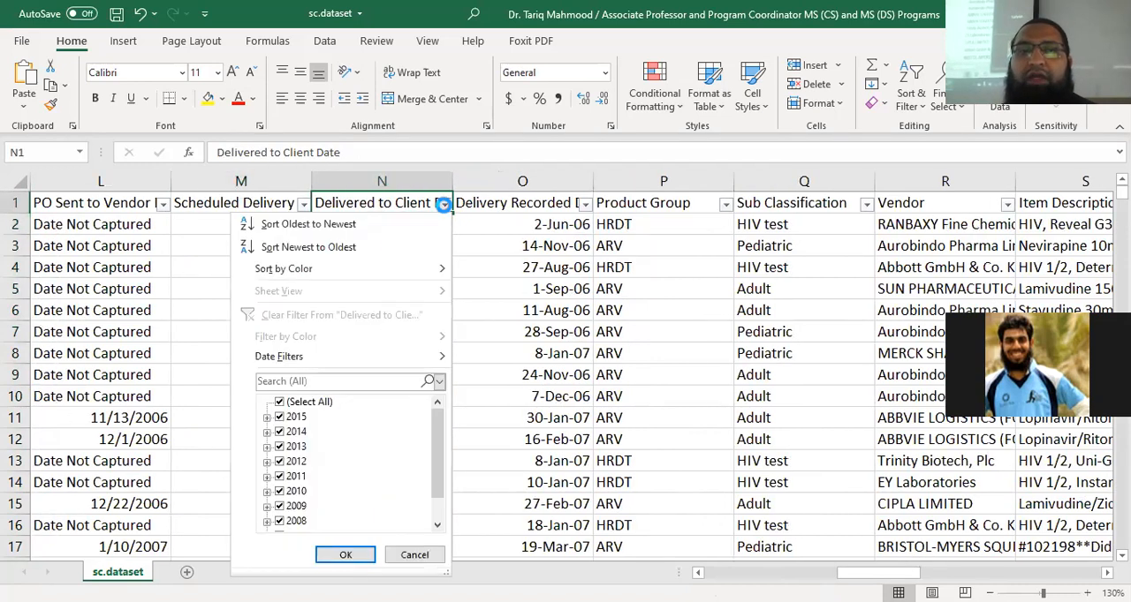
{"action": "key", "text": "Escape"}
Compare the Scheduled Delivery Date and Delivered to Client Date entries in rows 2 and 3, along with both headings
{"action": "left_click", "coordinate": [322, 229]}
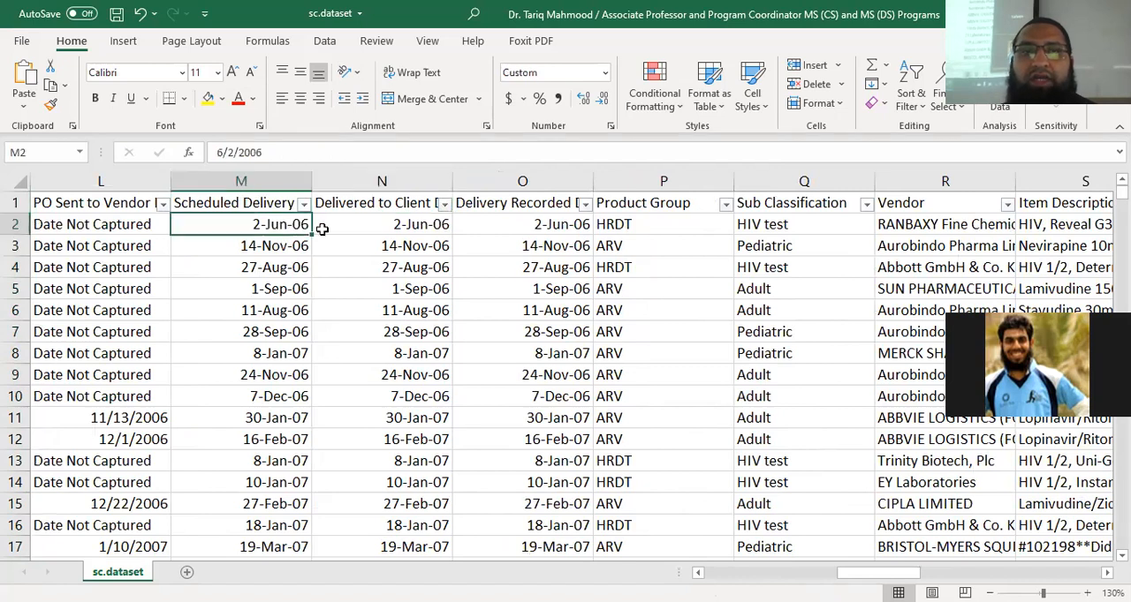
{"action": "left_click", "coordinate": [416, 225]}
{"action": "left_click", "coordinate": [281, 251]}
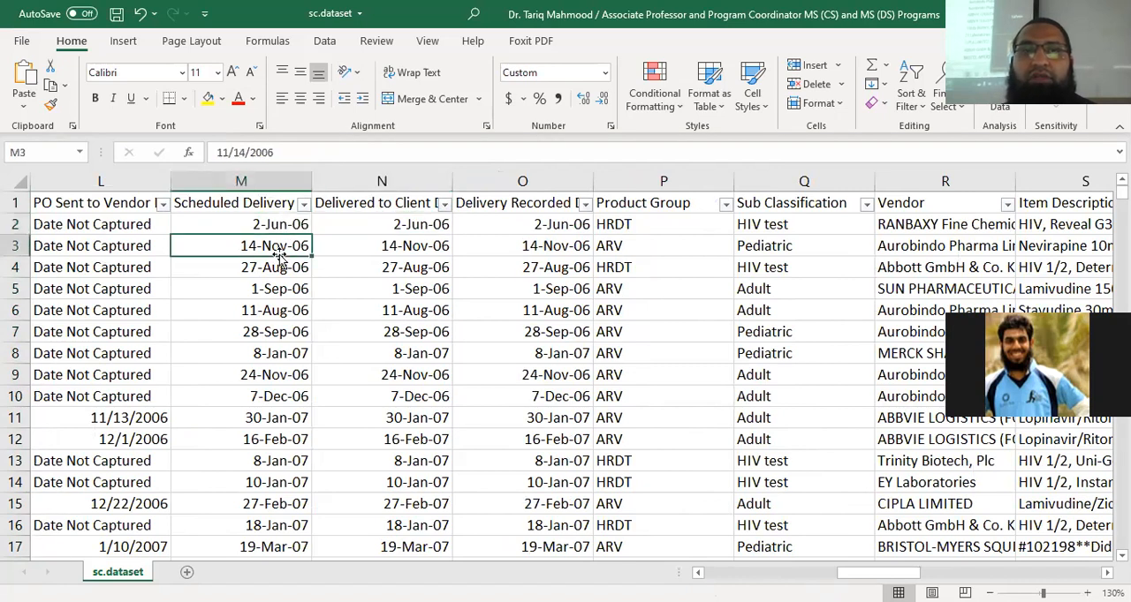
{"action": "left_click", "coordinate": [412, 252]}
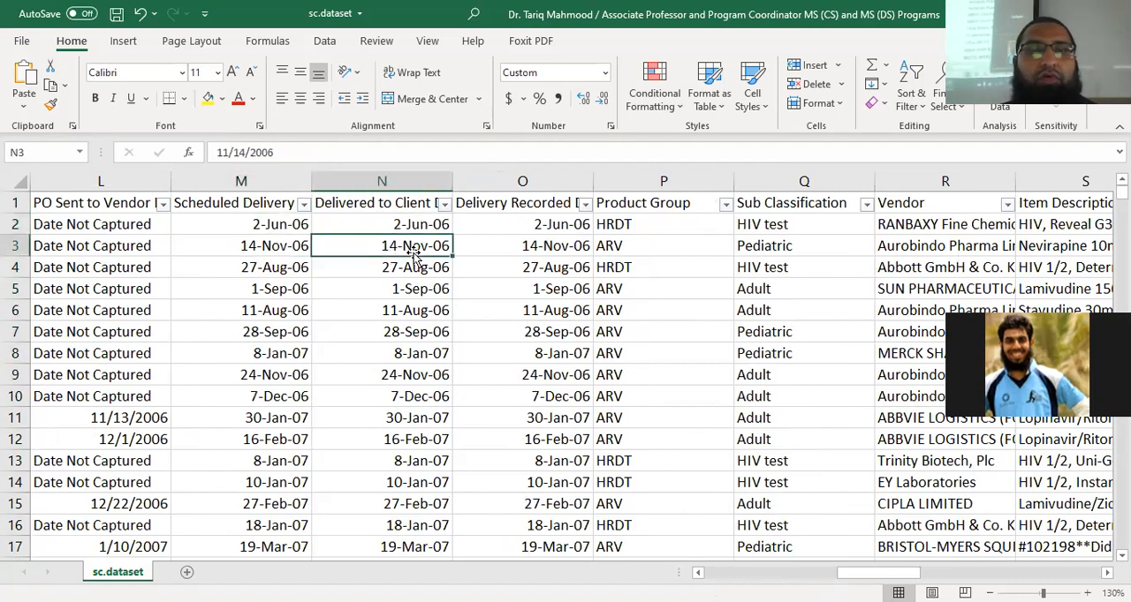
{"action": "left_click", "coordinate": [263, 201]}
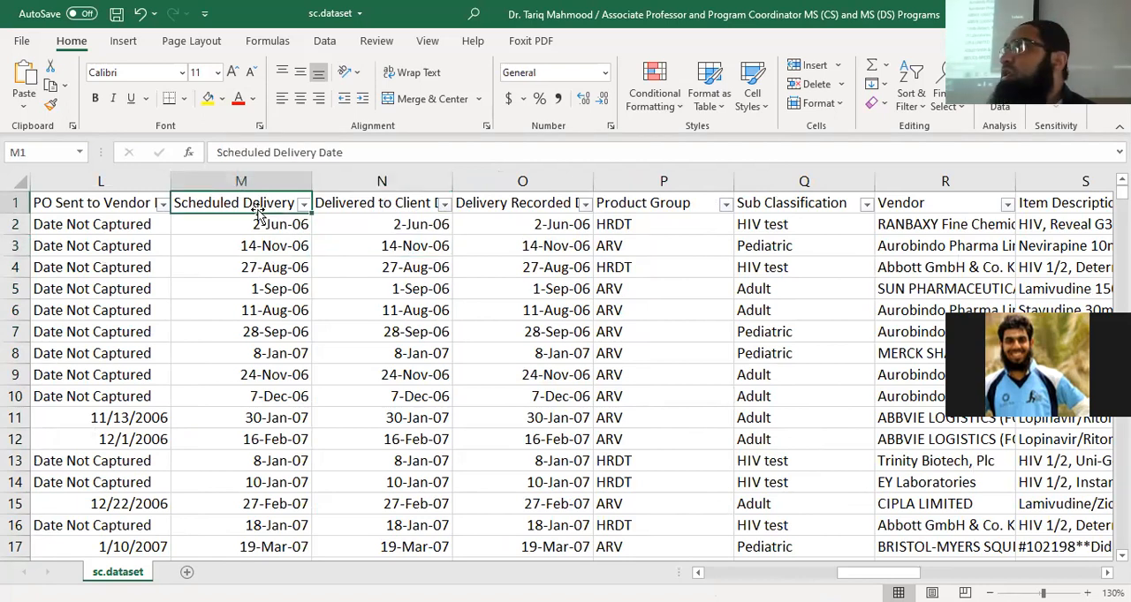
{"action": "left_click", "coordinate": [372, 209]}
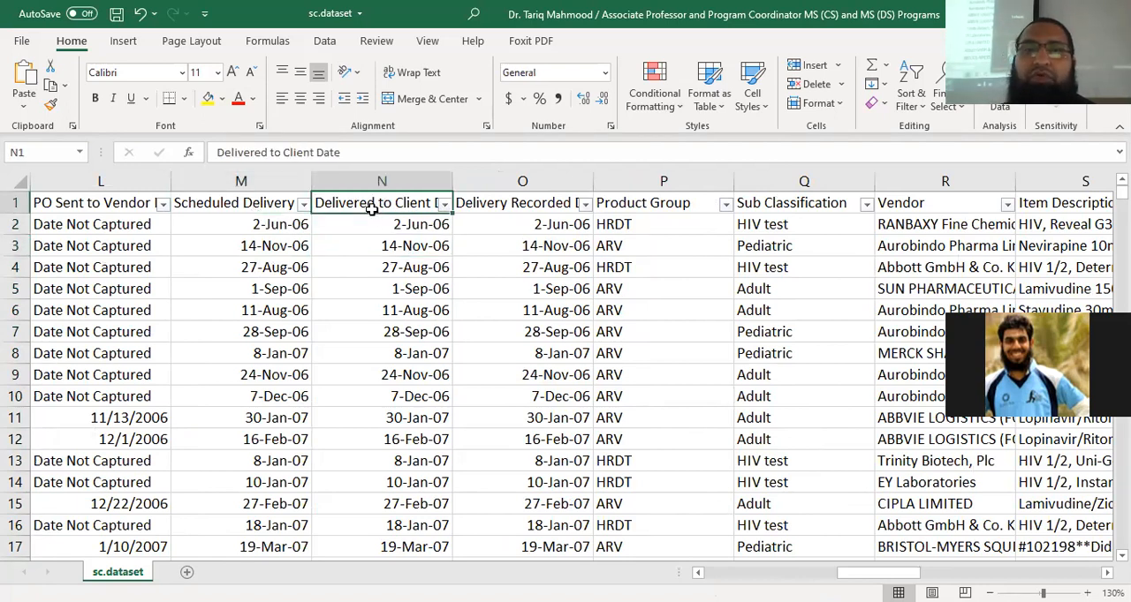
Fit the Delivery Recorded Date and Delivered to Client Date column widths to their contents so both headings show fully
{"action": "left_click", "coordinate": [537, 201]}
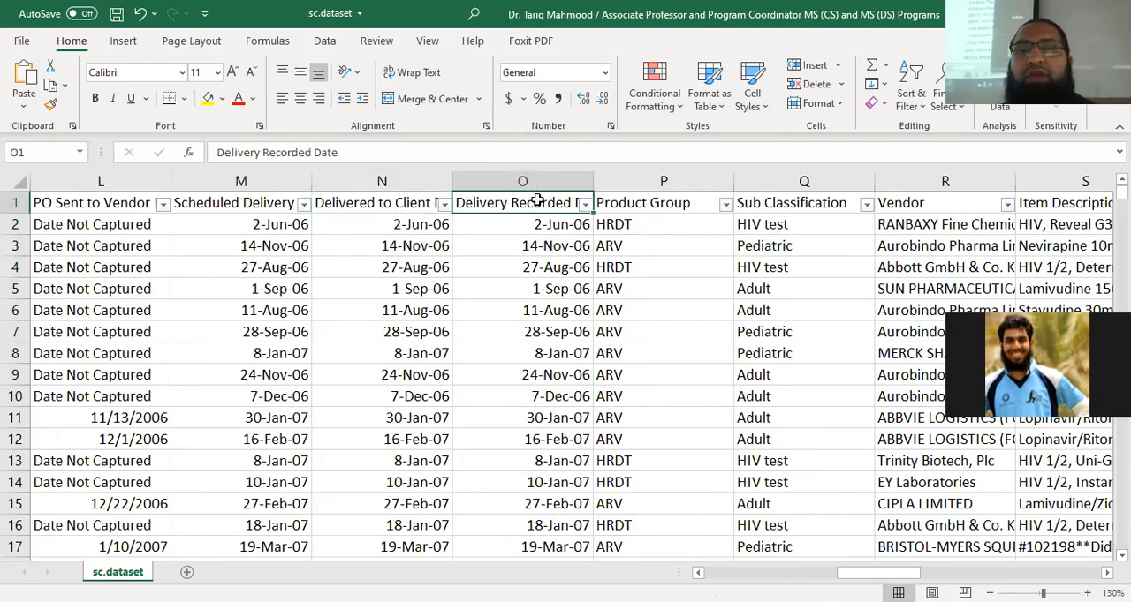
{"action": "double_click", "coordinate": [595, 183]}
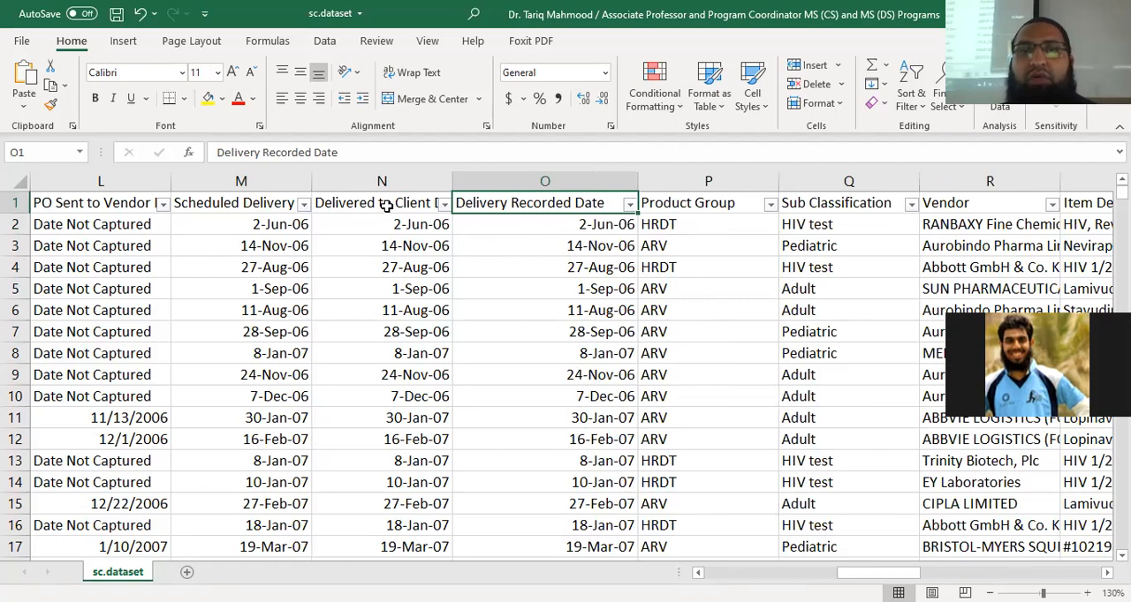
{"action": "double_click", "coordinate": [450, 180]}
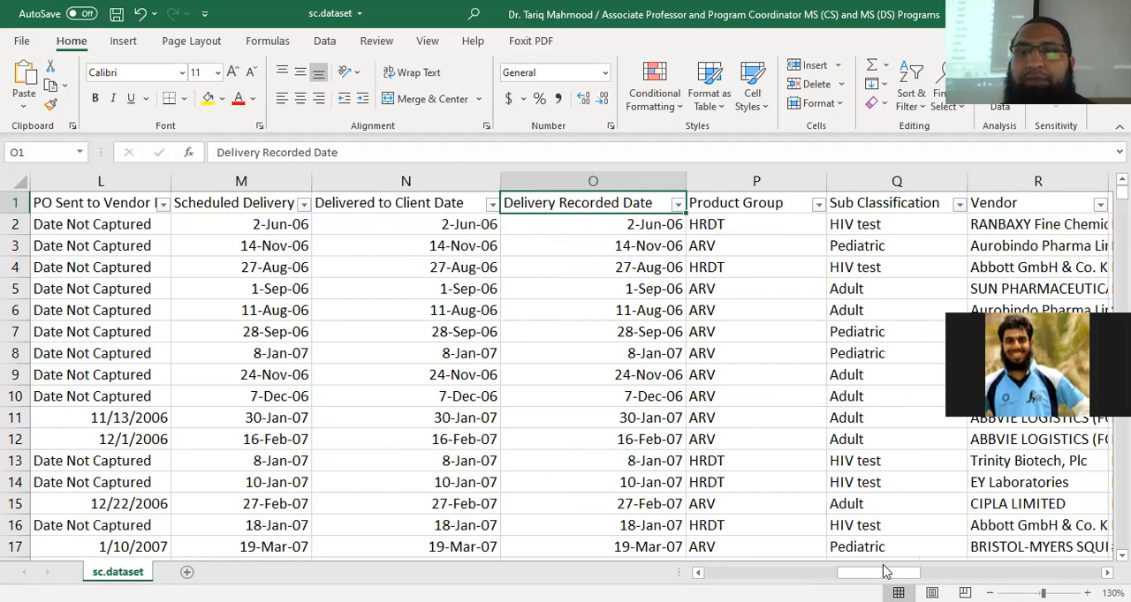
View the distinct Product Group values in the column's filter list and dismiss it without filtering
{"action": "scroll", "coordinate": [491, 221], "scroll_direction": "right", "scroll_amount": 2}
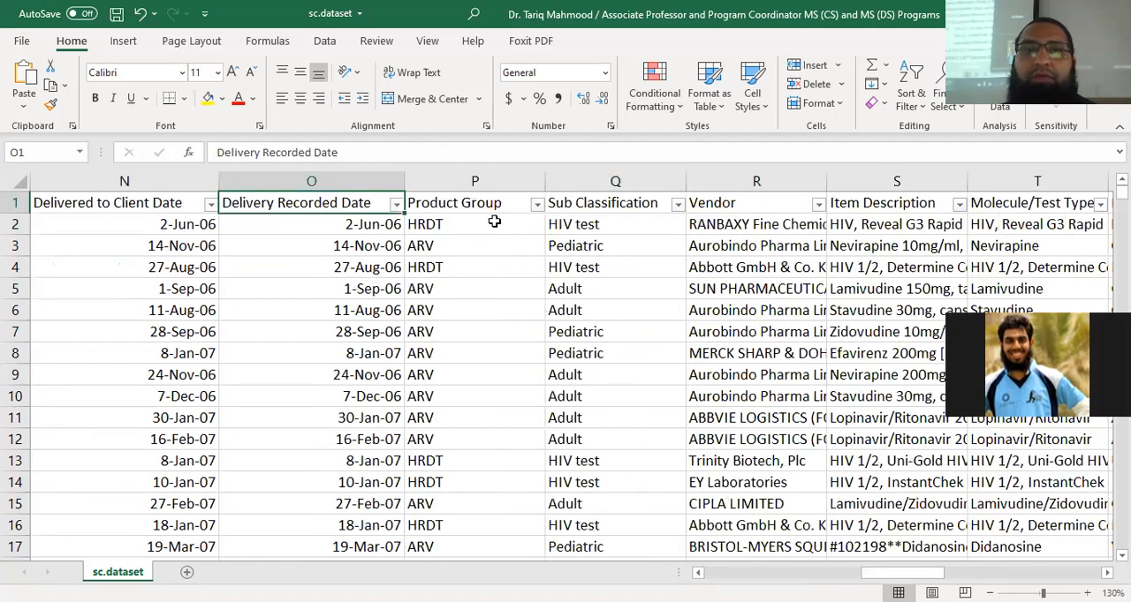
{"action": "left_click", "coordinate": [441, 228]}
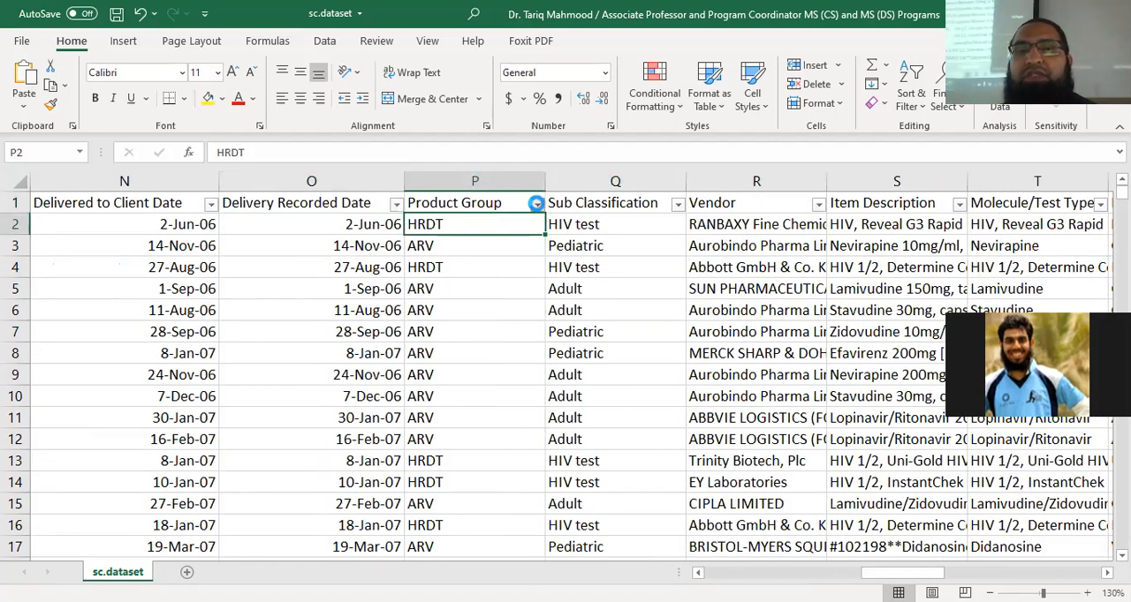
{"action": "left_click", "coordinate": [536, 204]}
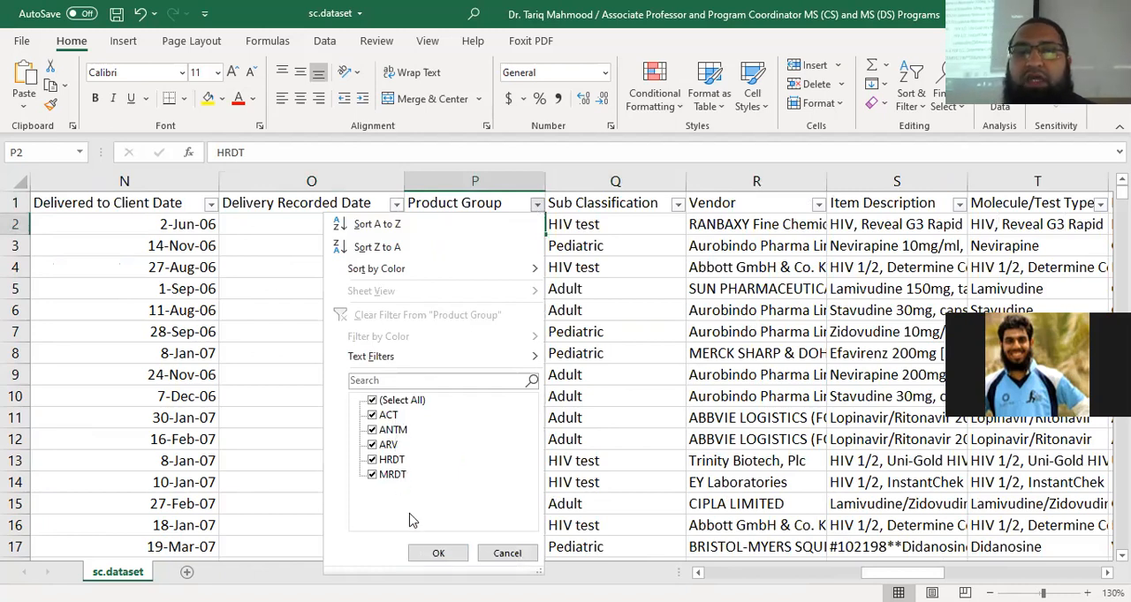
{"action": "left_click", "coordinate": [507, 553]}
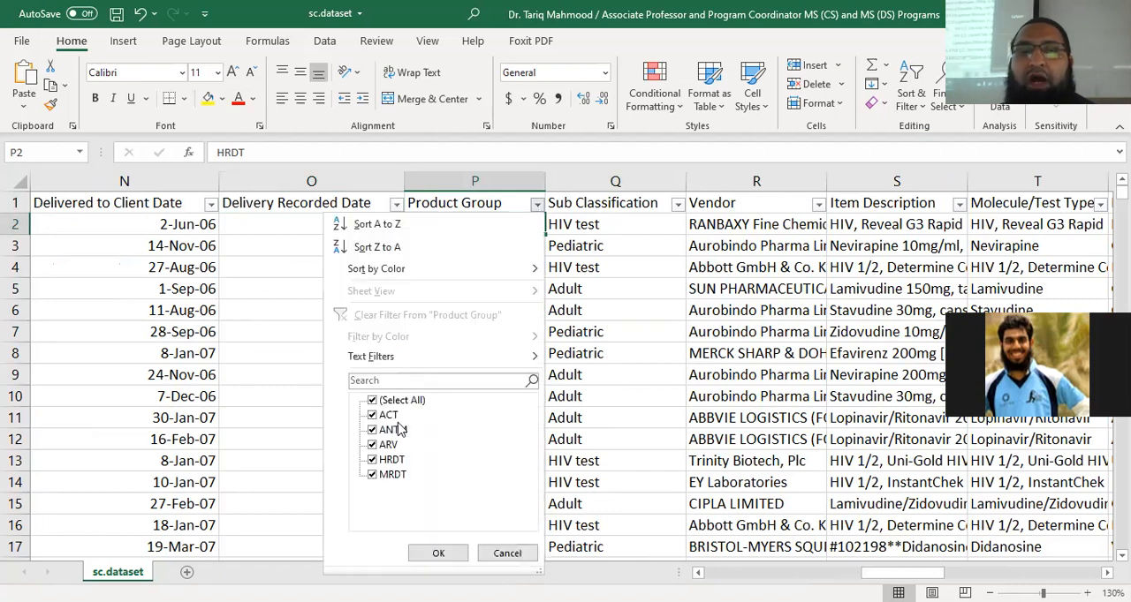
{"action": "left_click", "coordinate": [500, 549]}
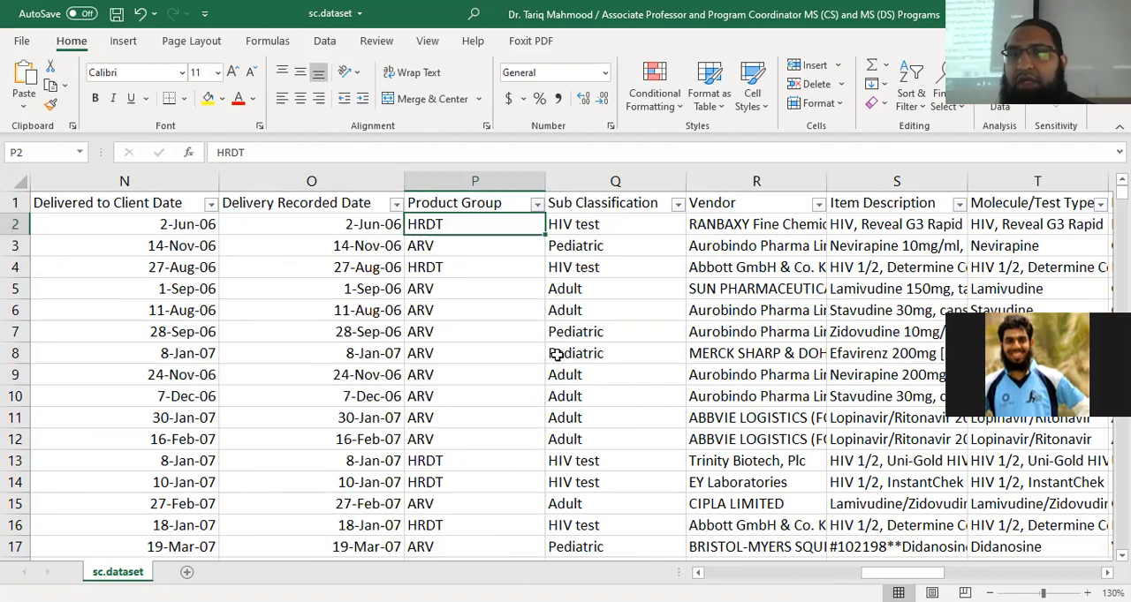
Examine the Sub Classification entries in rows 2, 5 and 7
{"action": "left_click", "coordinate": [595, 227]}
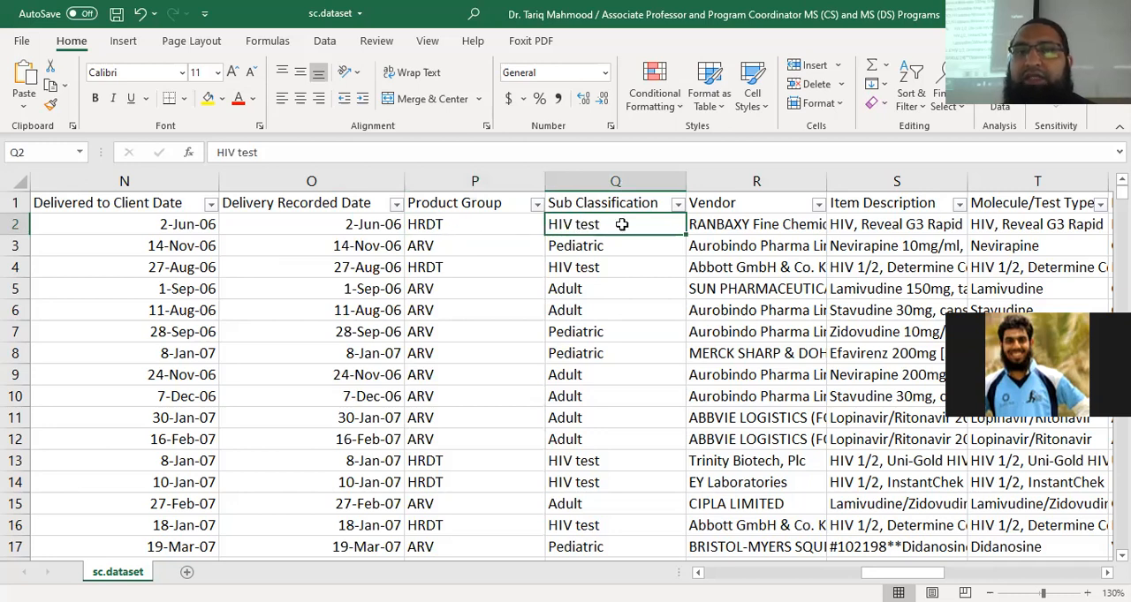
{"action": "left_click", "coordinate": [595, 292]}
{"action": "left_click", "coordinate": [594, 332]}
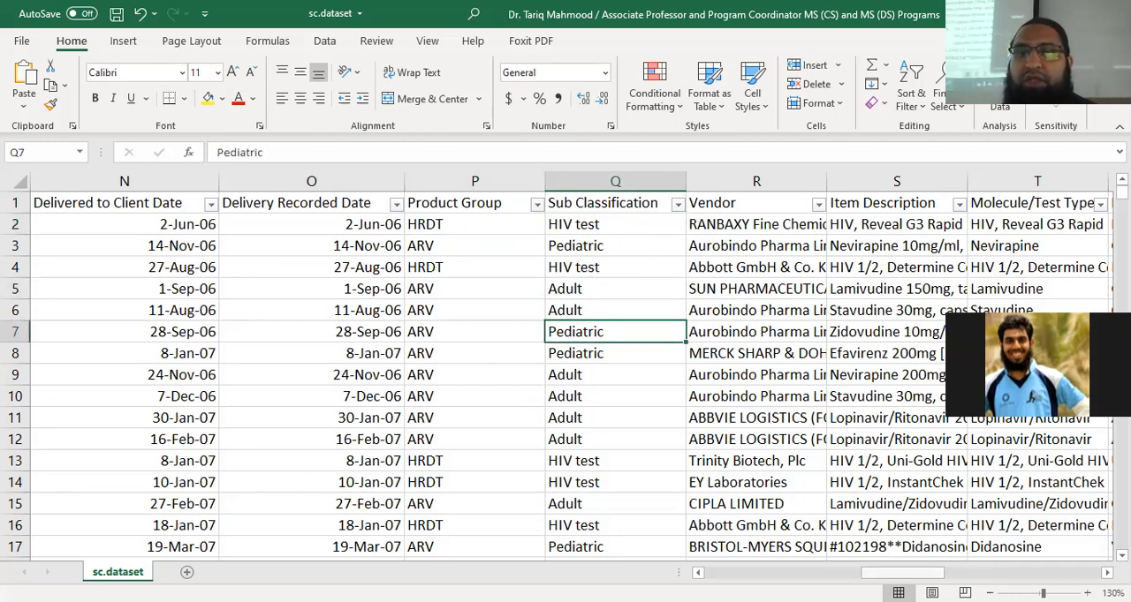
View the distinct Vendor values in the column's filter list and dismiss it without filtering
{"action": "left_click_drag", "start_coordinate": [901, 573], "coordinate": [921, 573]}
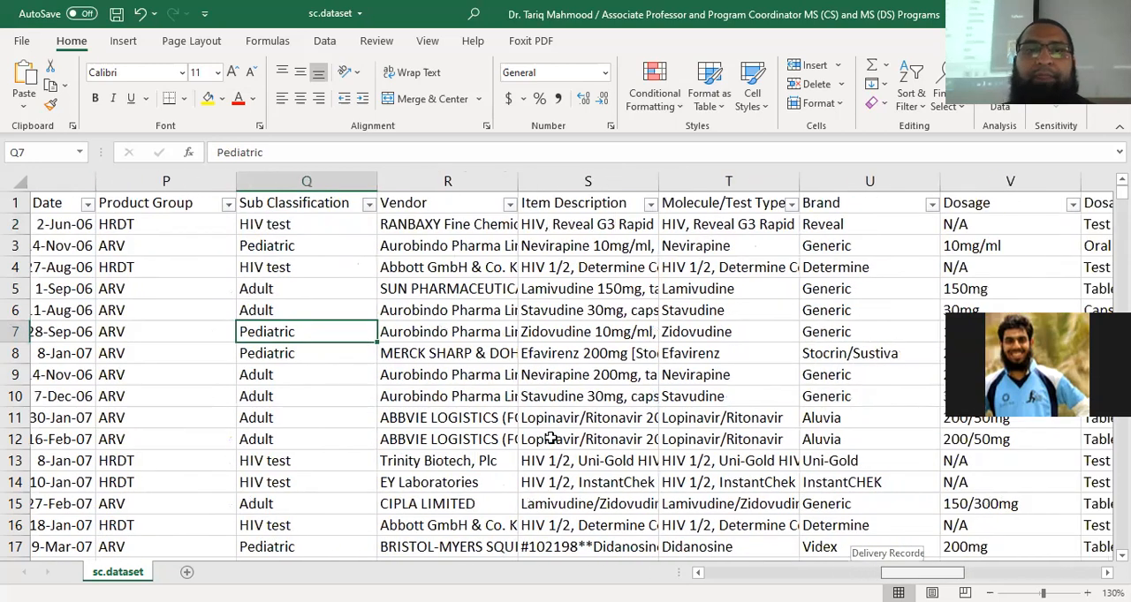
{"action": "left_click", "coordinate": [445, 207]}
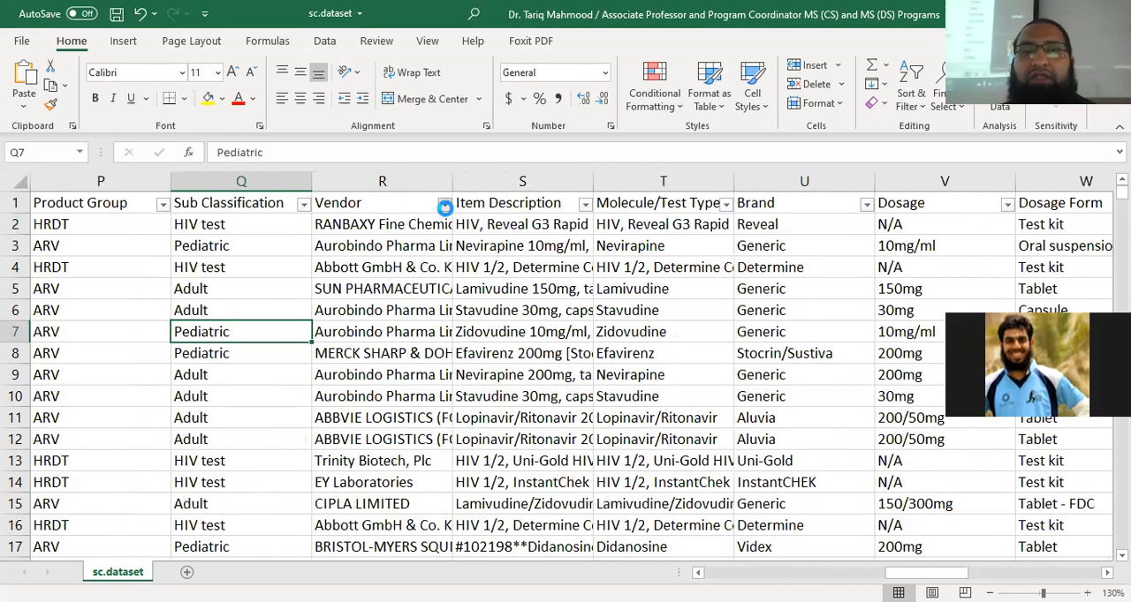
{"action": "mouse_move", "coordinate": [436, 415]}
{"action": "left_mouse_down"}
{"action": "mouse_move", "coordinate": [441, 527]}
{"action": "mouse_move", "coordinate": [434, 414]}
{"action": "left_mouse_up"}
{"action": "left_click", "coordinate": [425, 556]}
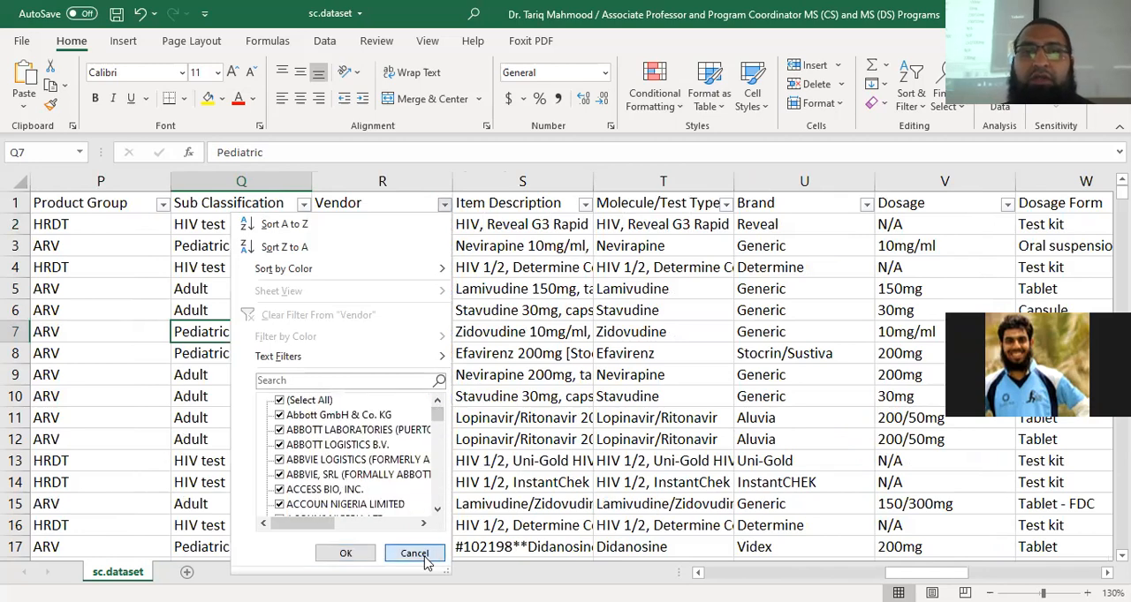
Fit the Vendor and Item Description column widths to their contents so the full entries are readable
{"action": "double_click", "coordinate": [449, 184]}
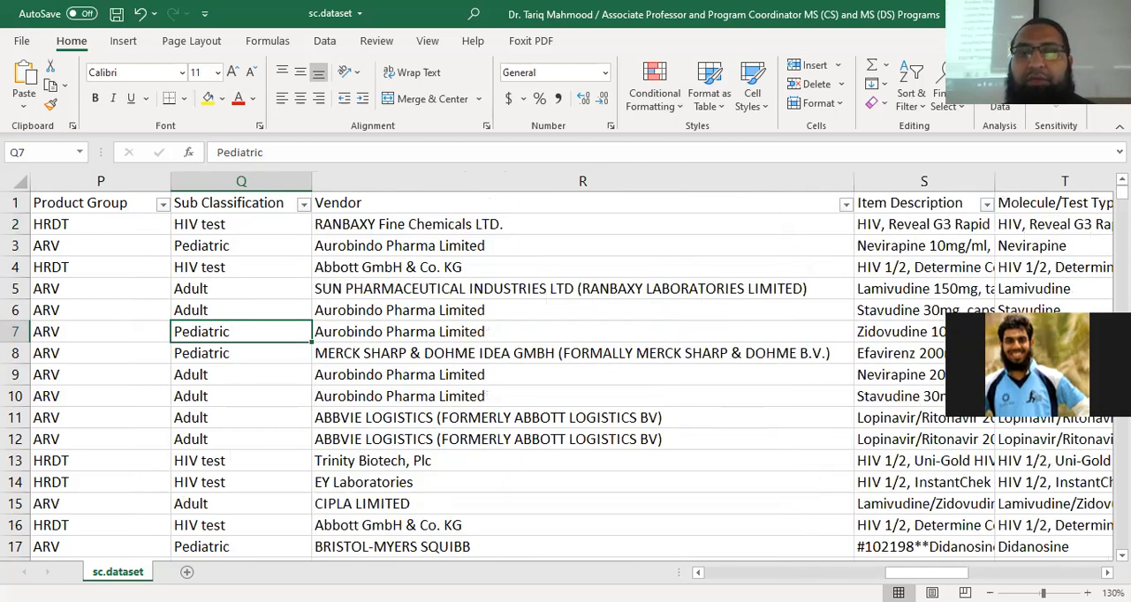
{"action": "left_click_drag", "start_coordinate": [926, 573], "coordinate": [955, 574]}
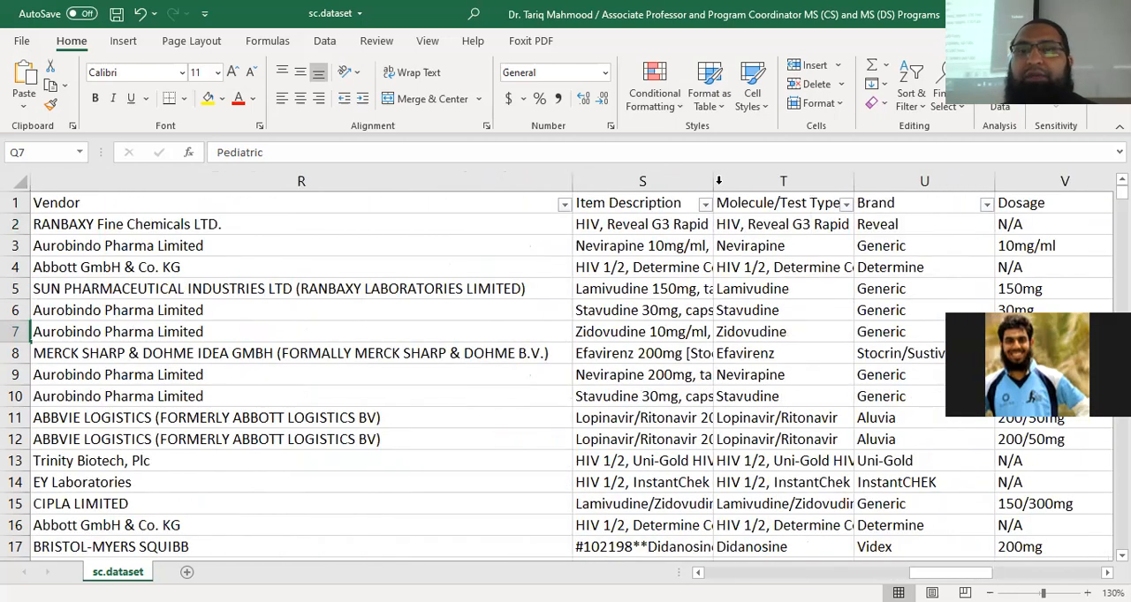
{"action": "double_click", "coordinate": [713, 181]}
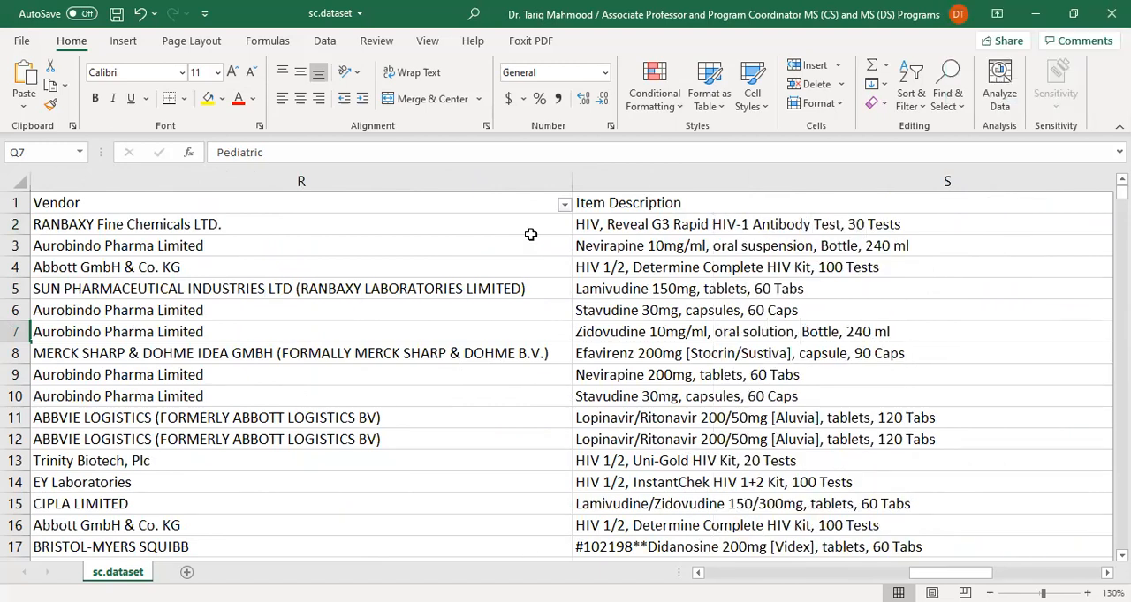
Examine the Item Description entries in rows 2, 3 and 5
{"action": "mouse_move", "coordinate": [923, 575]}
{"action": "left_mouse_down"}
{"action": "mouse_move", "coordinate": [888, 575]}
{"action": "mouse_move", "coordinate": [925, 575]}
{"action": "left_mouse_up"}
{"action": "left_click", "coordinate": [625, 228]}
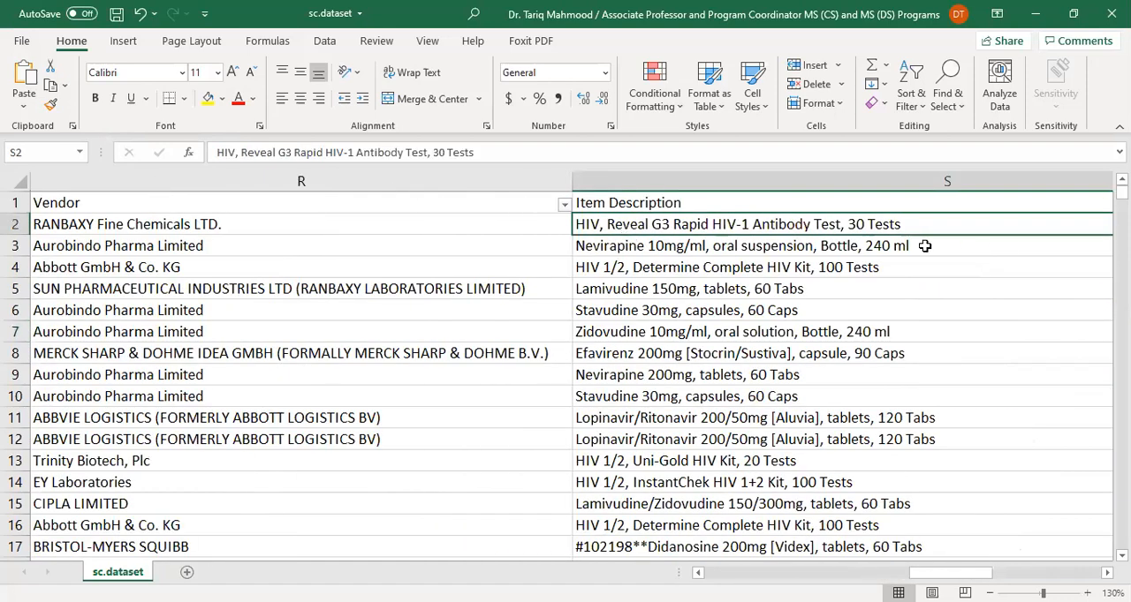
{"action": "left_click", "coordinate": [695, 251]}
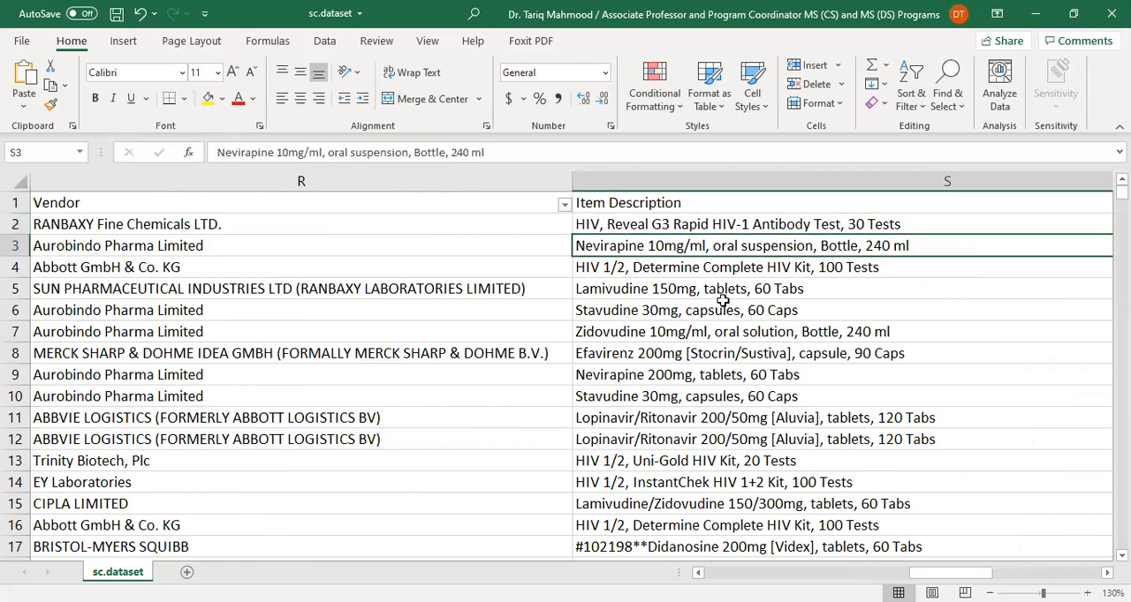
{"action": "left_click", "coordinate": [723, 299]}
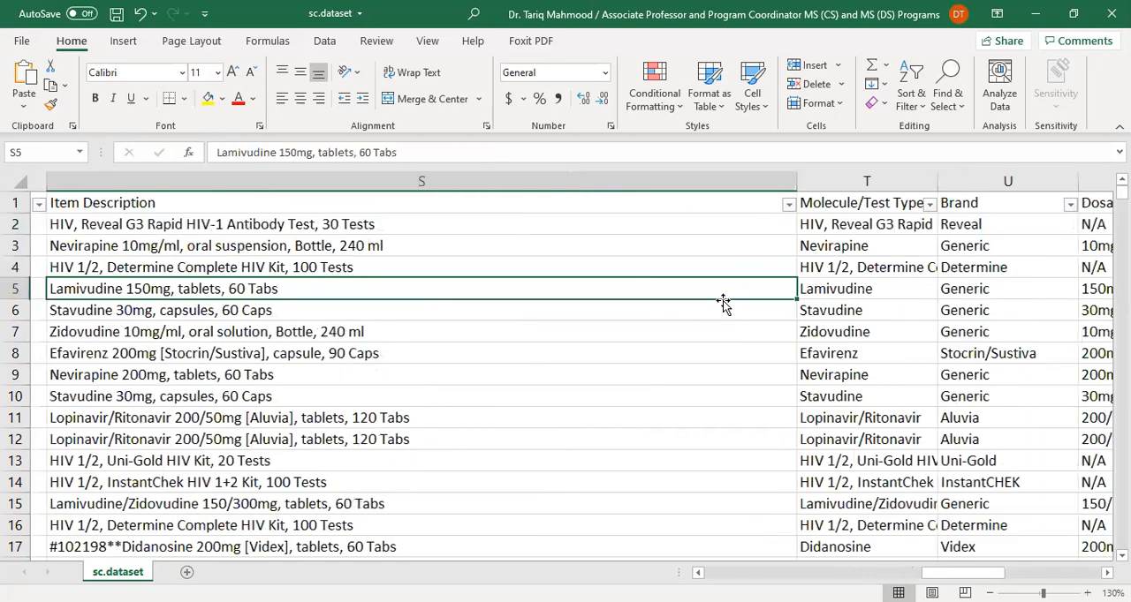
Examine row 3 from Item Description to Dosage, plus the Molecule/Test Type and Brand entries in row 2
{"action": "key", "text": "Up"}
{"action": "key", "text": "Up"}
{"action": "key", "text": "Right"}
{"action": "key", "text": "Right"}
{"action": "key", "text": "Right"}
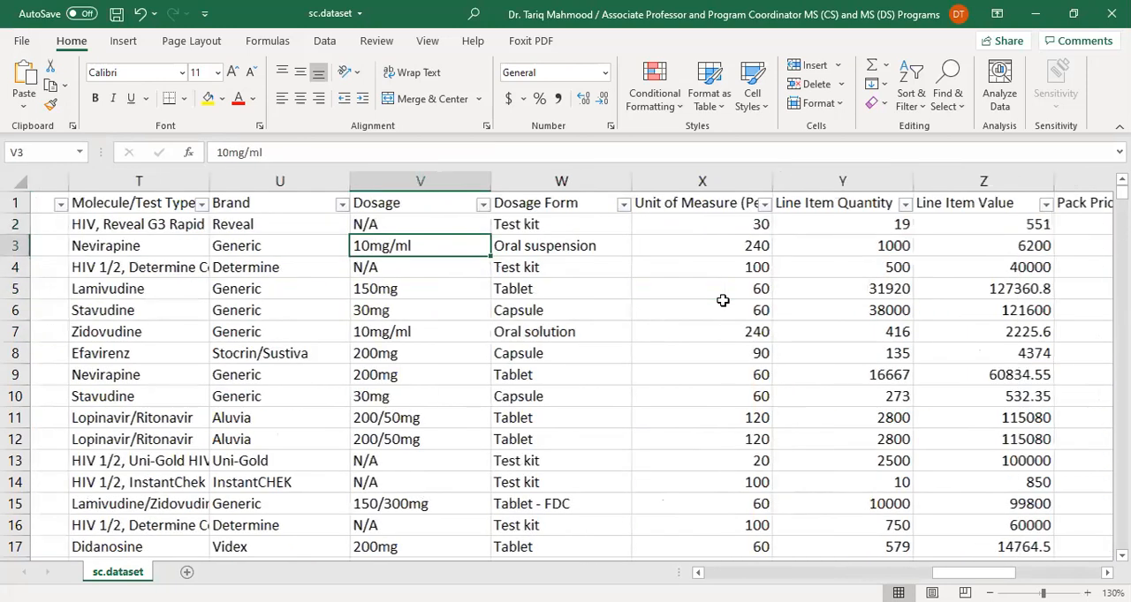
{"action": "key", "text": "Left"}
{"action": "key", "text": "Left"}
{"action": "key", "text": "Left"}
{"action": "key", "text": "Up"}
{"action": "key", "text": "Right"}
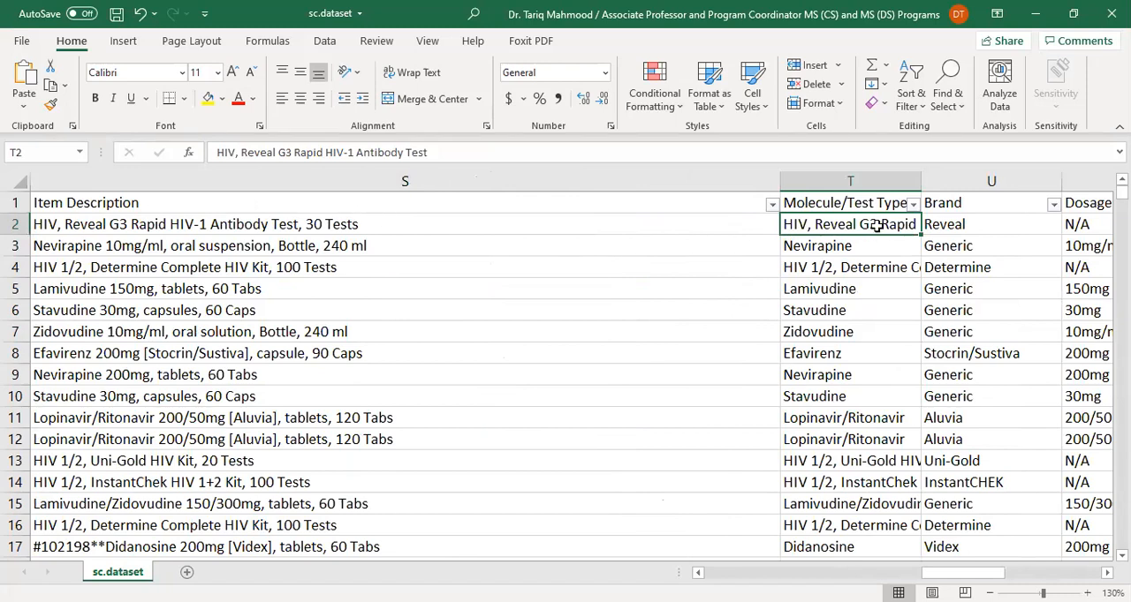
{"action": "left_click", "coordinate": [961, 226]}
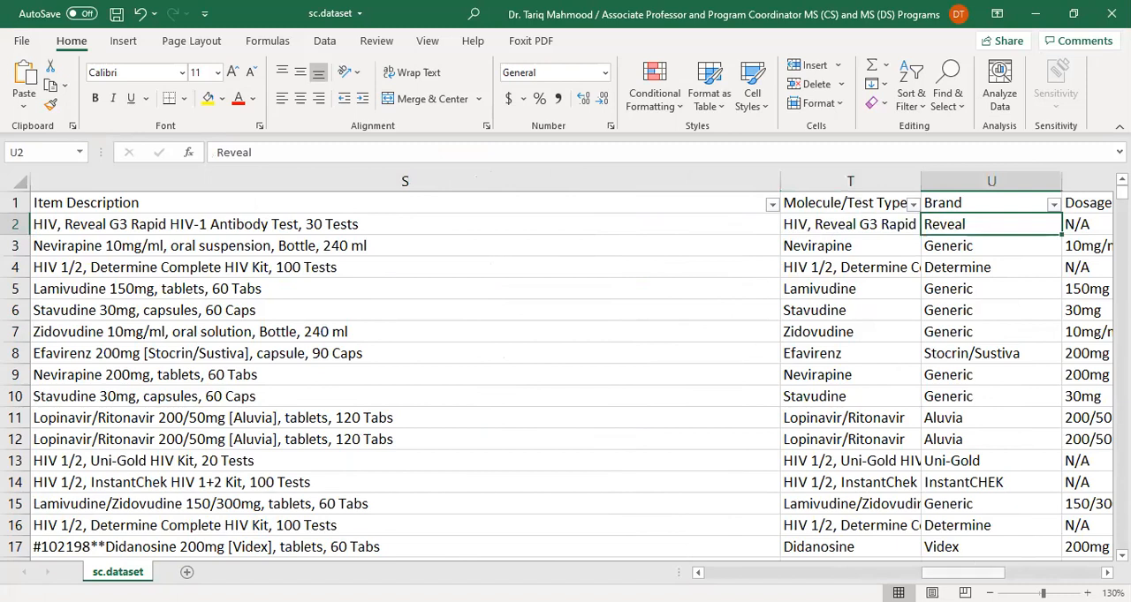
View the distinct Brand values through the end of the column's filter list and dismiss it without filtering
{"action": "scroll", "coordinate": [334, 378], "scroll_direction": "right", "scroll_amount": 3}
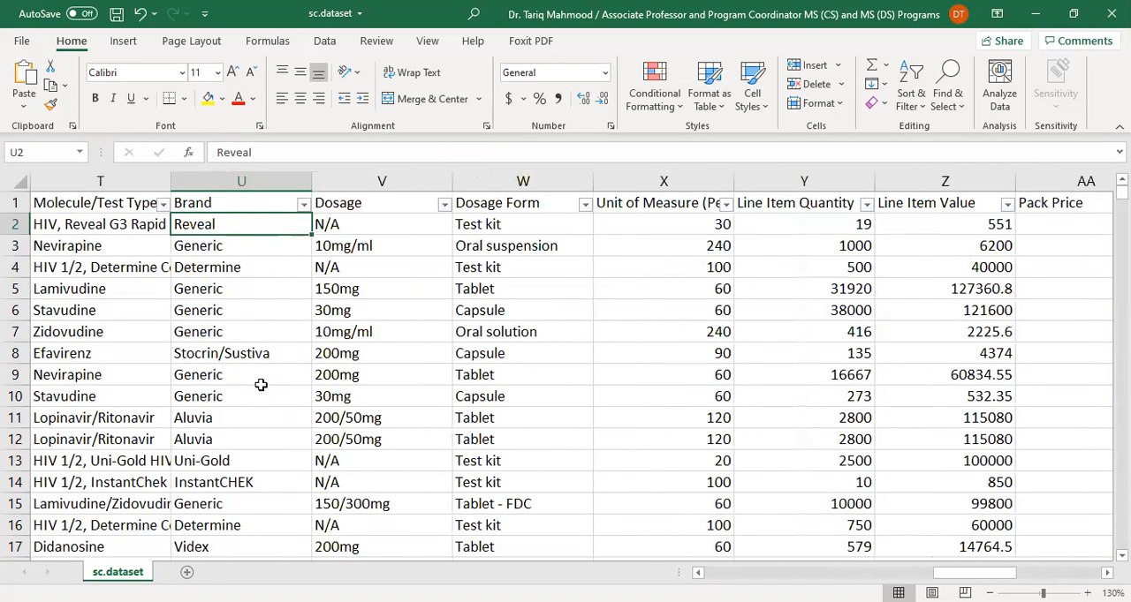
{"action": "left_click", "coordinate": [303, 204]}
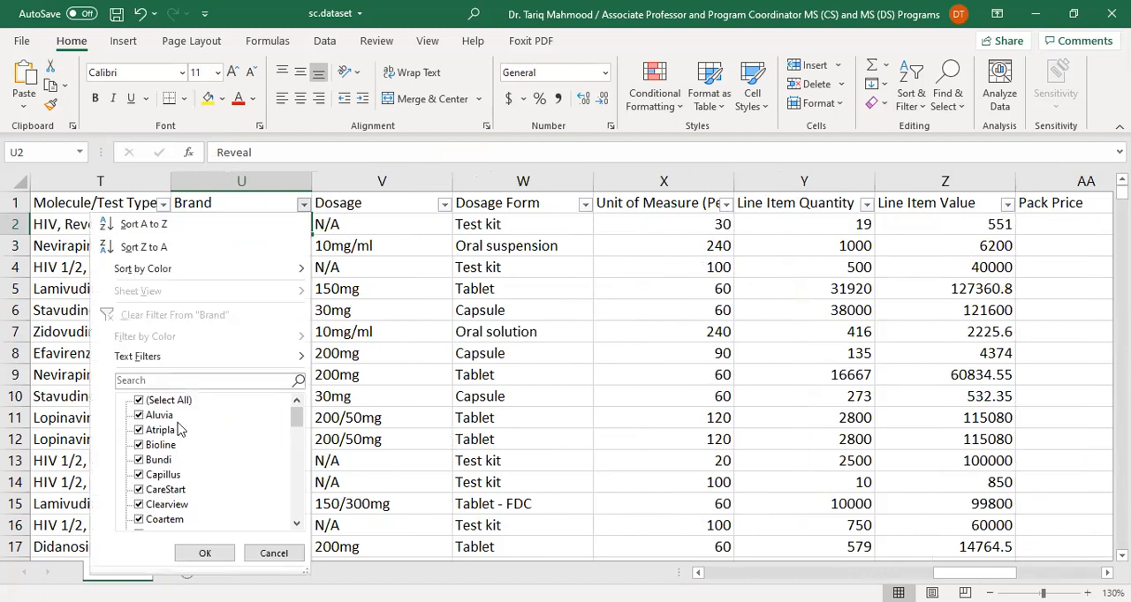
{"action": "scroll", "coordinate": [198, 446], "scroll_direction": "down", "scroll_amount": 12}
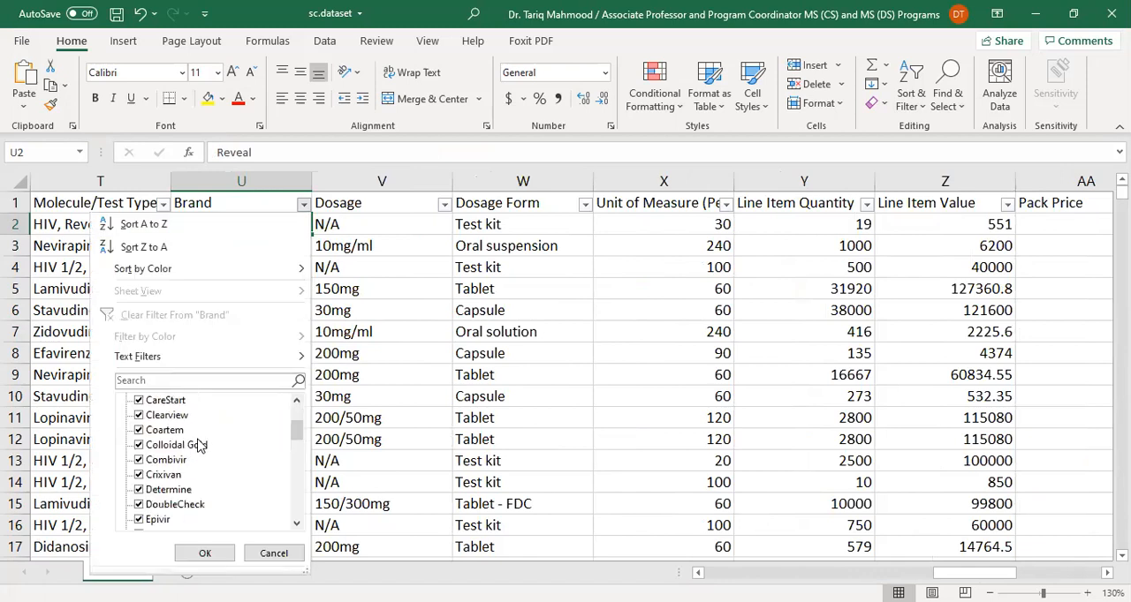
{"action": "scroll", "coordinate": [198, 446], "scroll_direction": "down", "scroll_amount": 4}
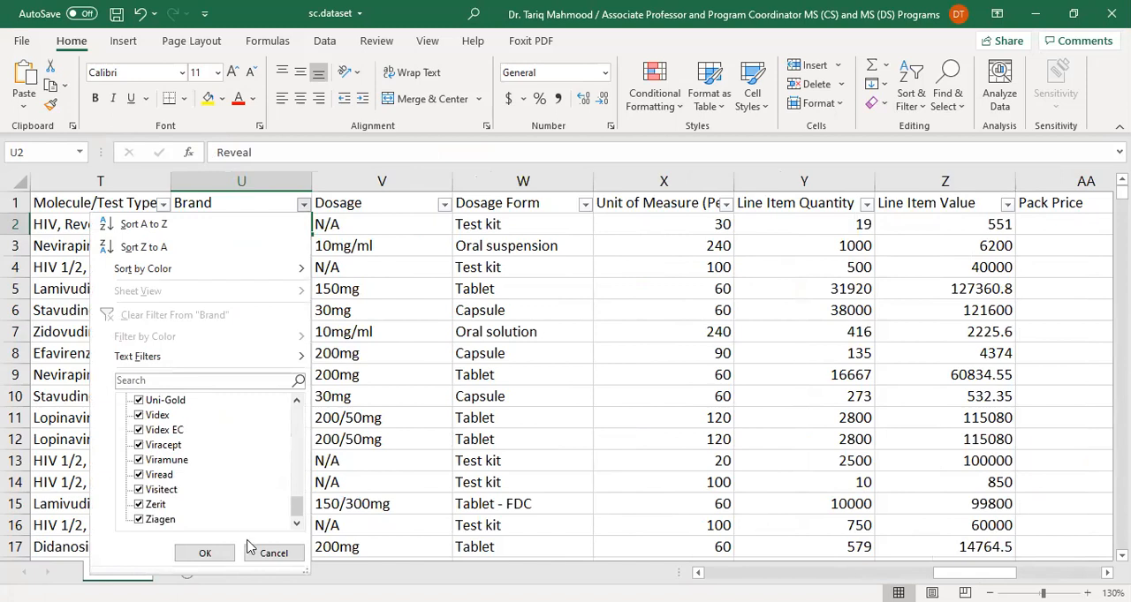
{"action": "left_click", "coordinate": [275, 554]}
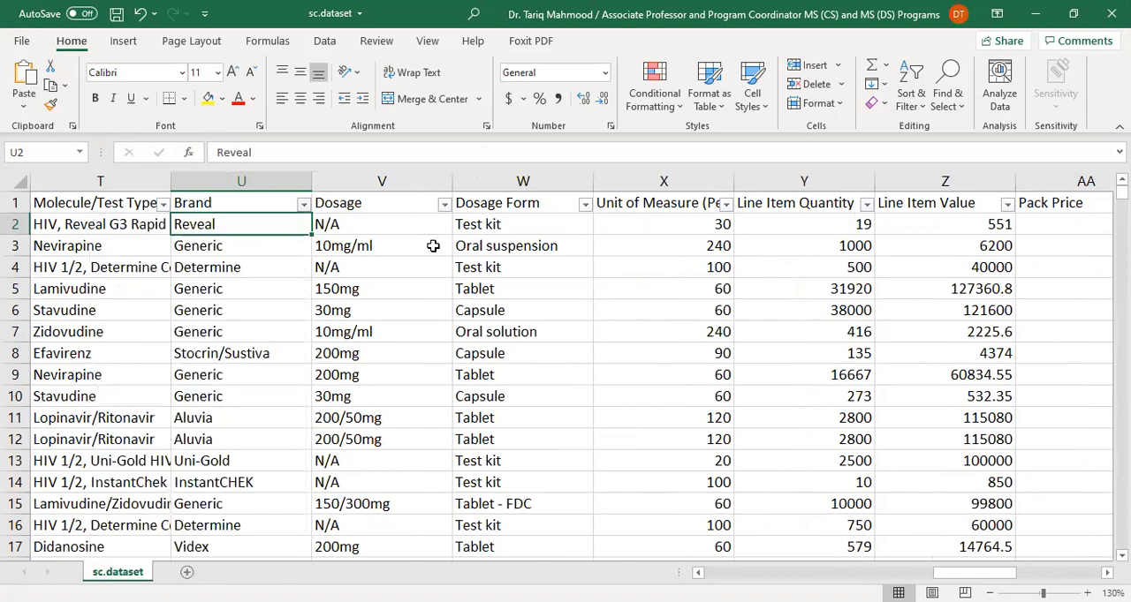
View the distinct Dosage values in the column's filter list and close it without filtering
{"action": "left_click", "coordinate": [443, 204]}
{"action": "scroll", "coordinate": [366, 459], "scroll_direction": "down", "scroll_amount": 10}
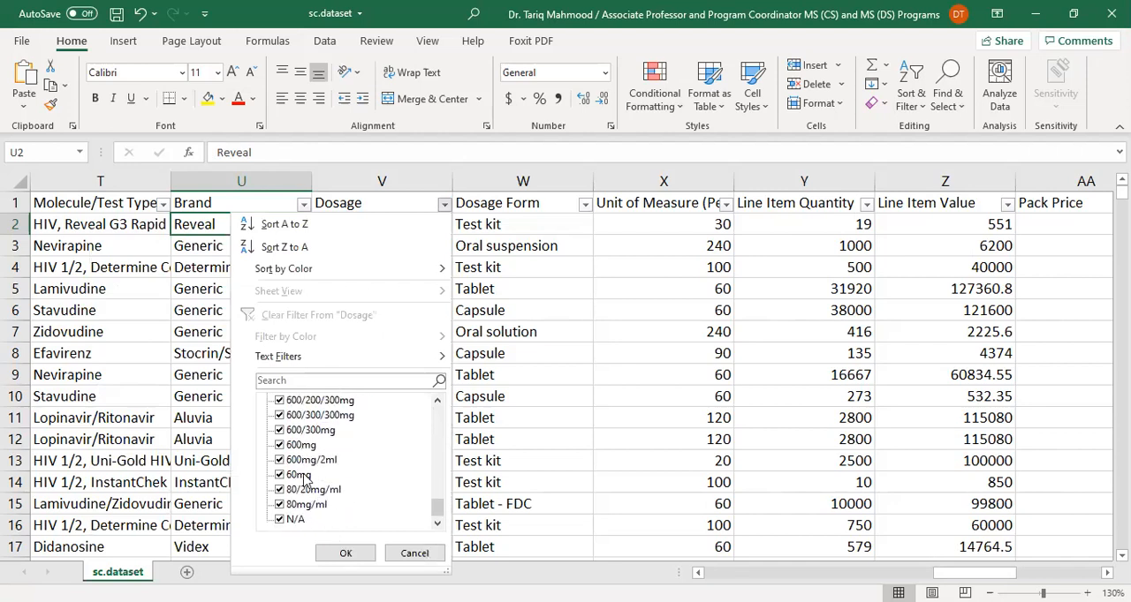
{"action": "scroll", "coordinate": [381, 493], "scroll_direction": "up", "scroll_amount": 6}
{"action": "scroll", "coordinate": [382, 493], "scroll_direction": "up", "scroll_amount": 6}
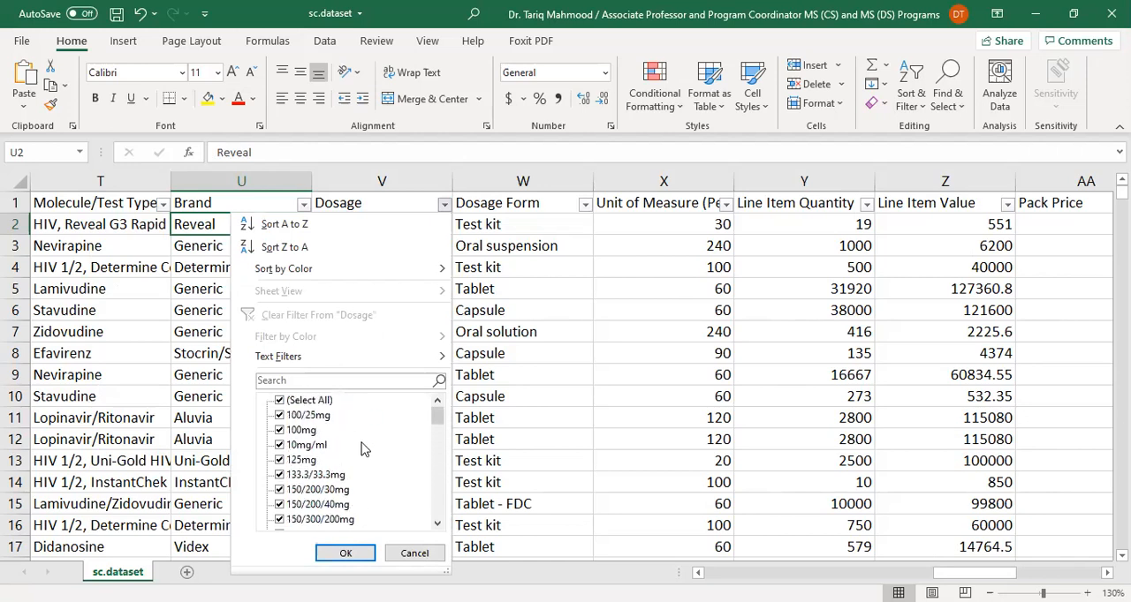
{"action": "left_click", "coordinate": [527, 203]}
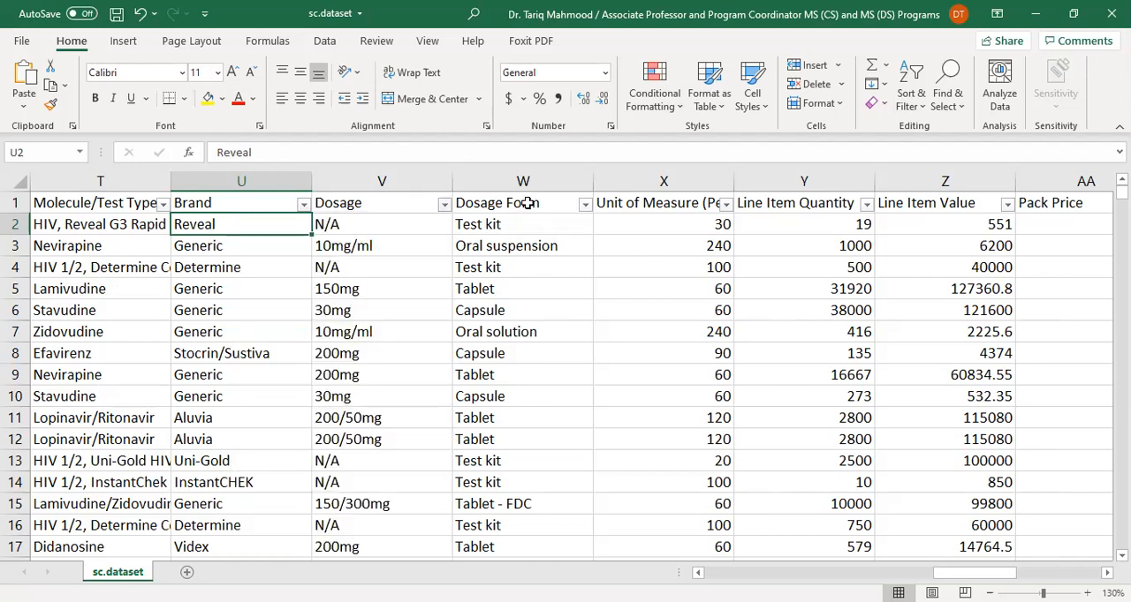
View all distinct Dosage Form values in the column's filter list and dismiss it without filtering
{"action": "left_click", "coordinate": [527, 203]}
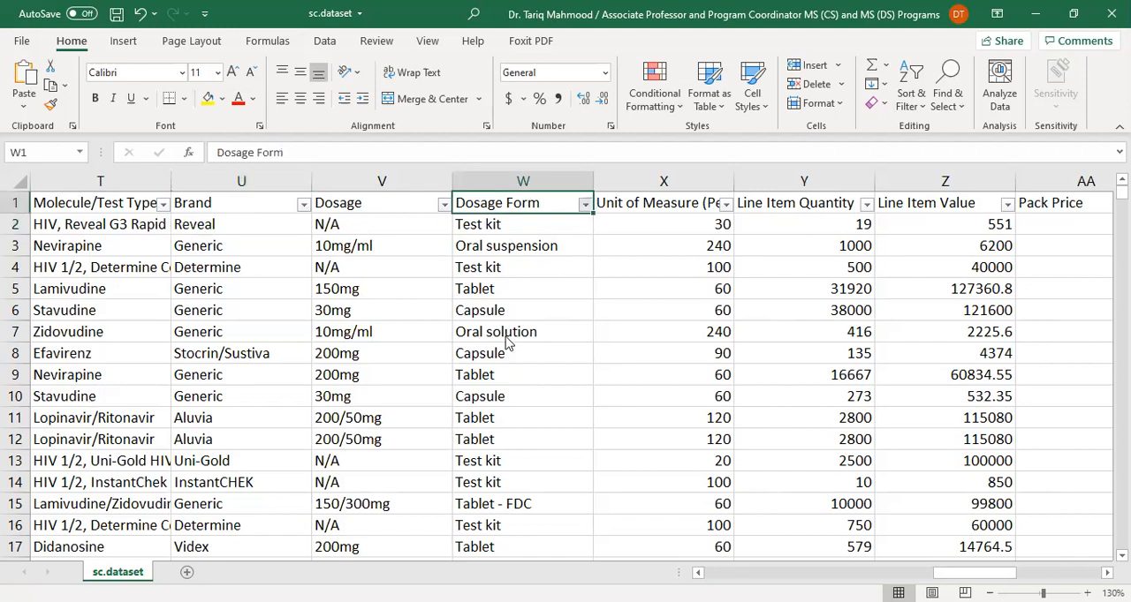
{"action": "key", "text": "alt+Down"}
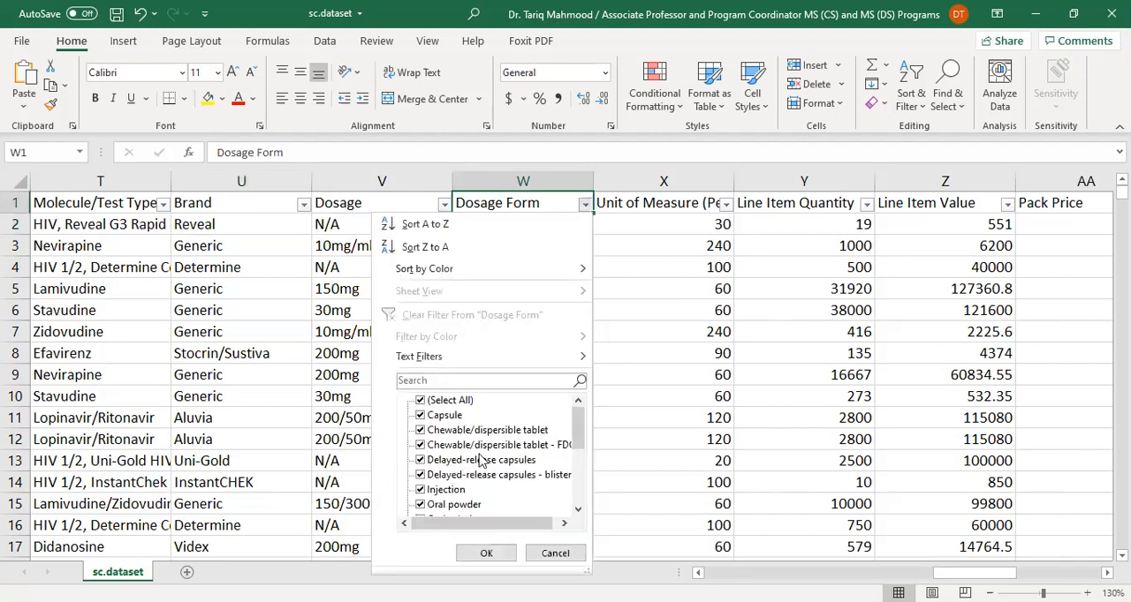
{"action": "mouse_move", "coordinate": [515, 526]}
{"action": "left_mouse_down"}
{"action": "mouse_move", "coordinate": [531, 530]}
{"action": "mouse_move", "coordinate": [516, 533]}
{"action": "left_mouse_up"}
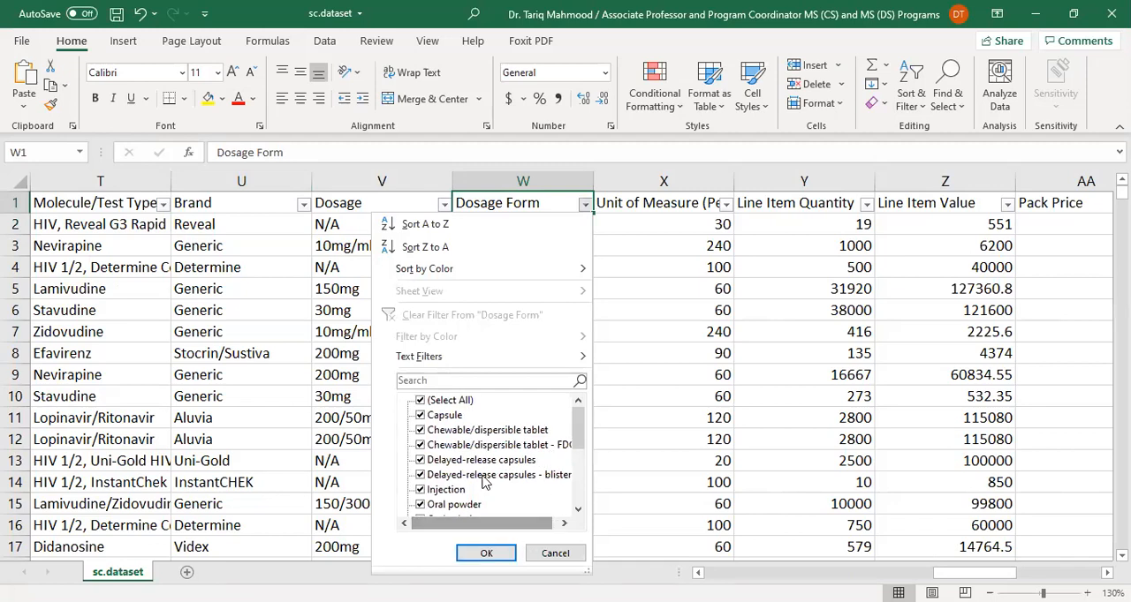
{"action": "scroll", "coordinate": [485, 497], "scroll_direction": "down", "scroll_amount": 2}
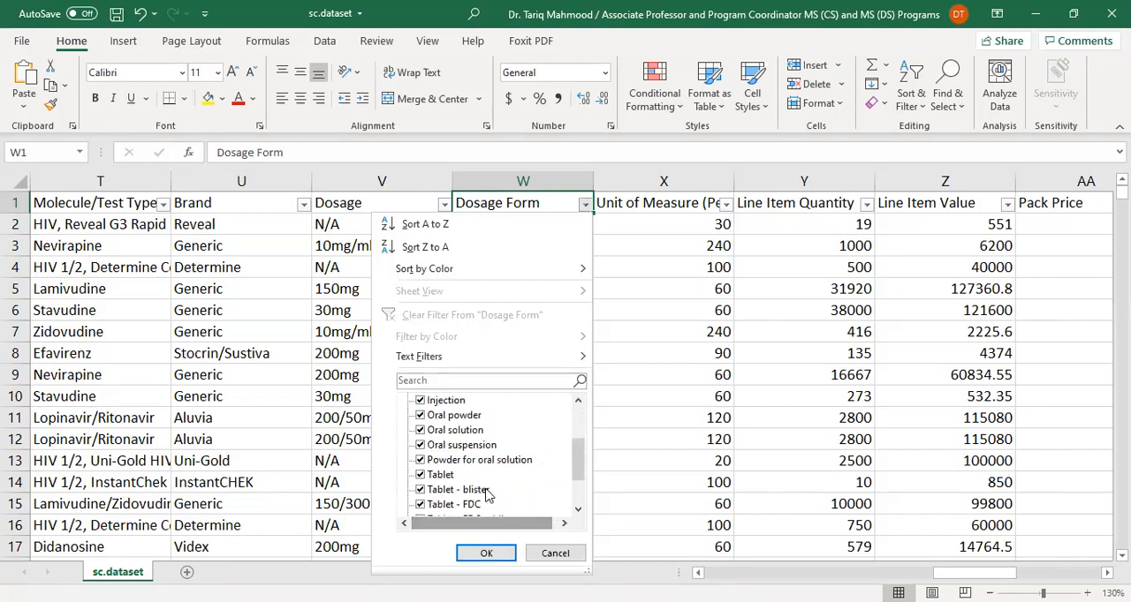
{"action": "scroll", "coordinate": [486, 493], "scroll_direction": "down", "scroll_amount": 2}
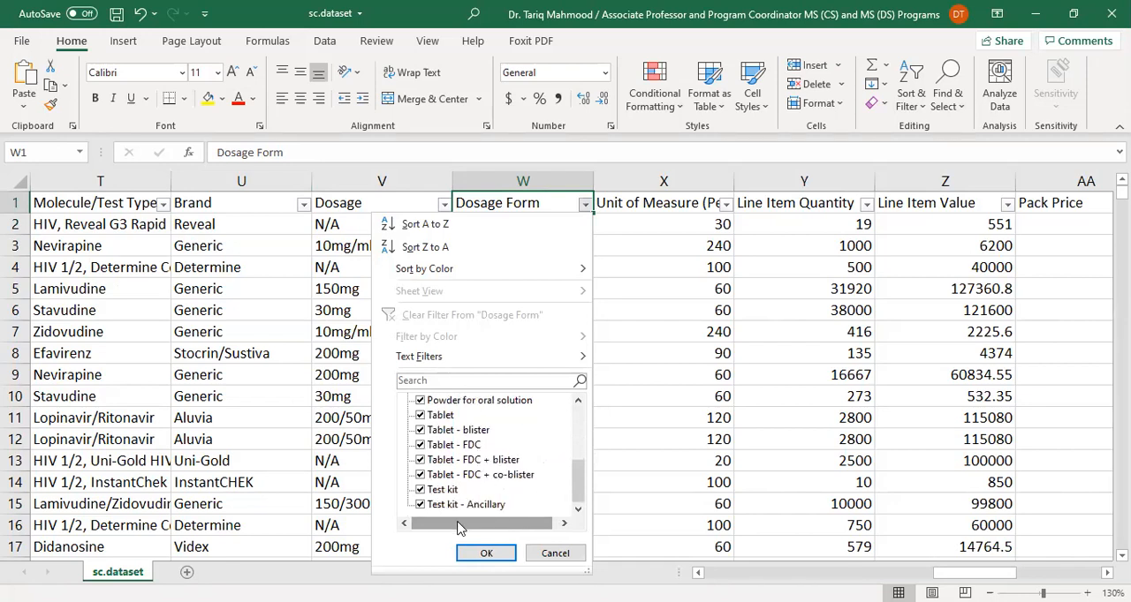
{"action": "left_click", "coordinate": [555, 554]}
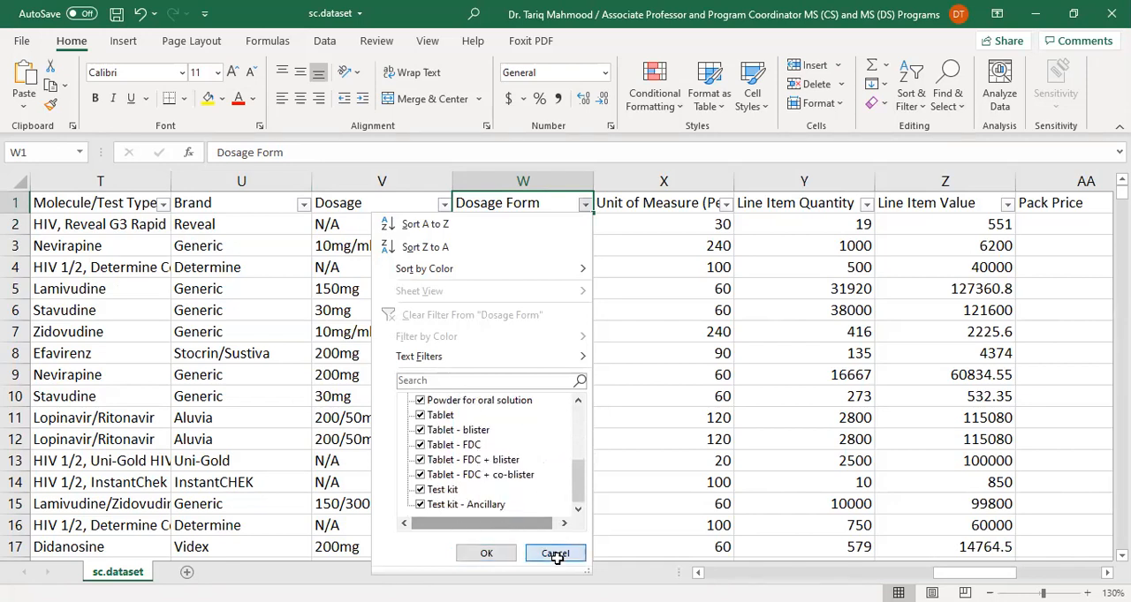
Widen the Unit of Measure (Per Pack) column to reveal its heading and check its entries in rows 2 and 3
{"action": "left_click", "coordinate": [663, 209]}
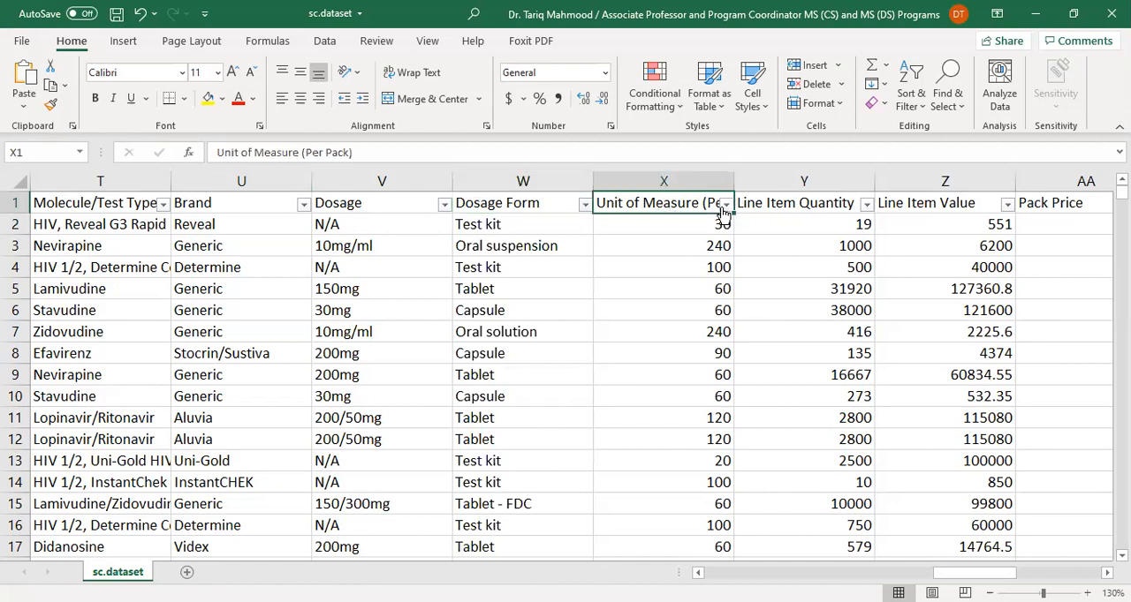
{"action": "left_click_drag", "start_coordinate": [733, 179], "coordinate": [775, 184]}
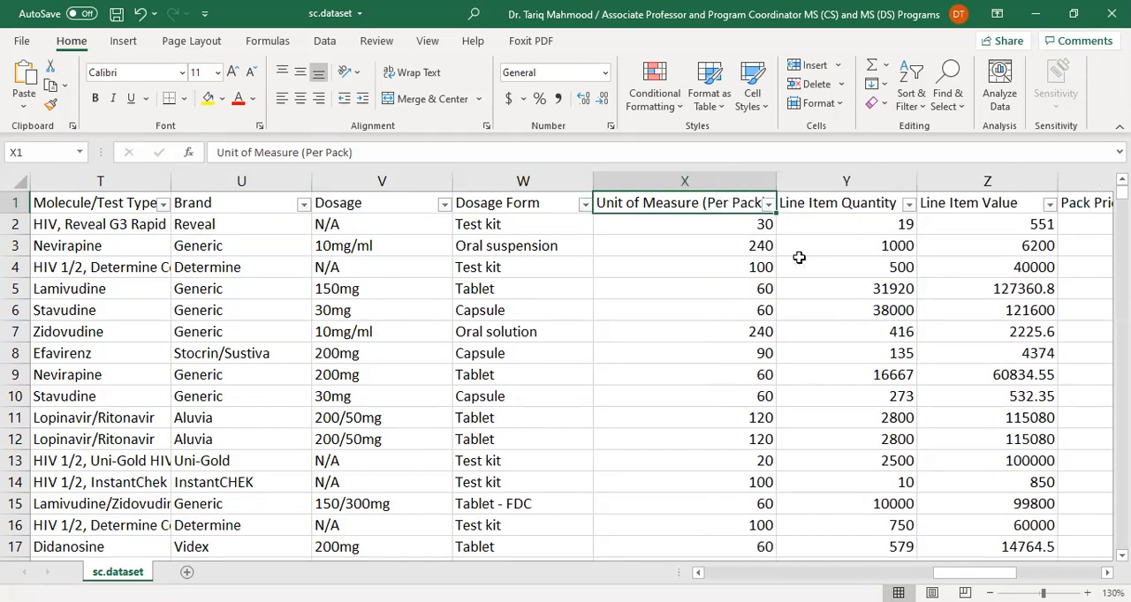
{"action": "left_click", "coordinate": [711, 226]}
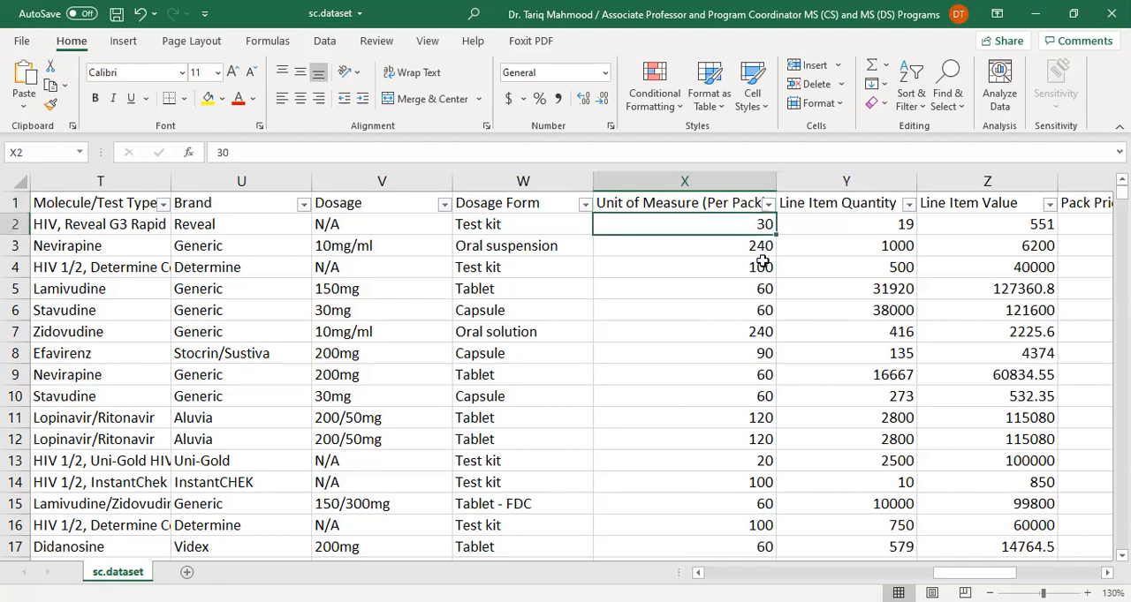
{"action": "left_click", "coordinate": [756, 243]}
Compare the Item Description in row 2 with that row's Unit of Measure (Per Pack) entry
{"action": "left_click", "coordinate": [112, 231]}
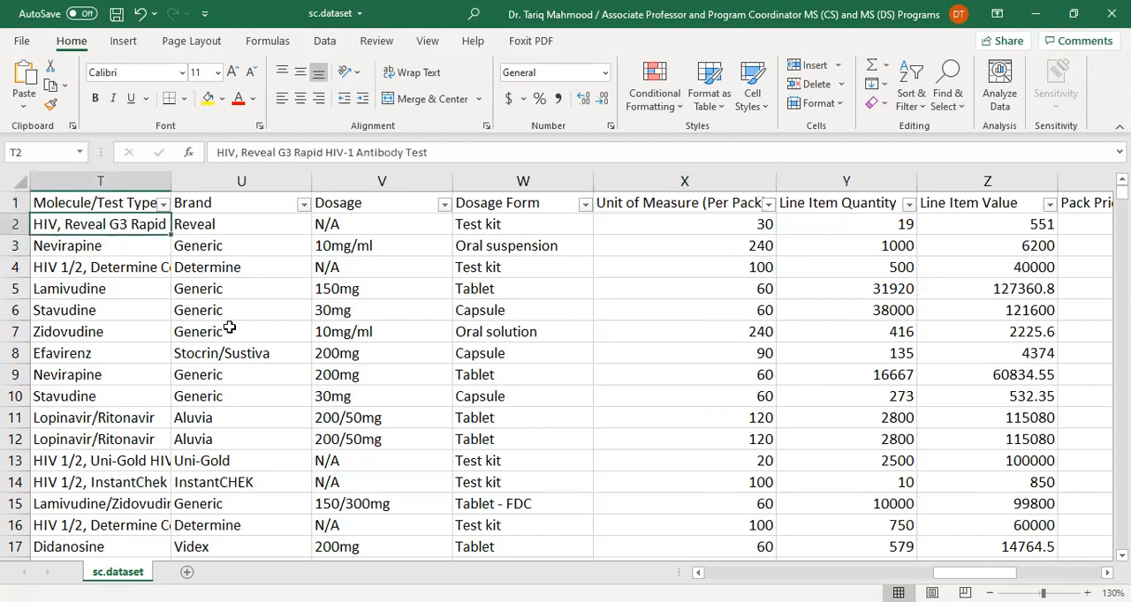
{"action": "key", "text": "Left"}
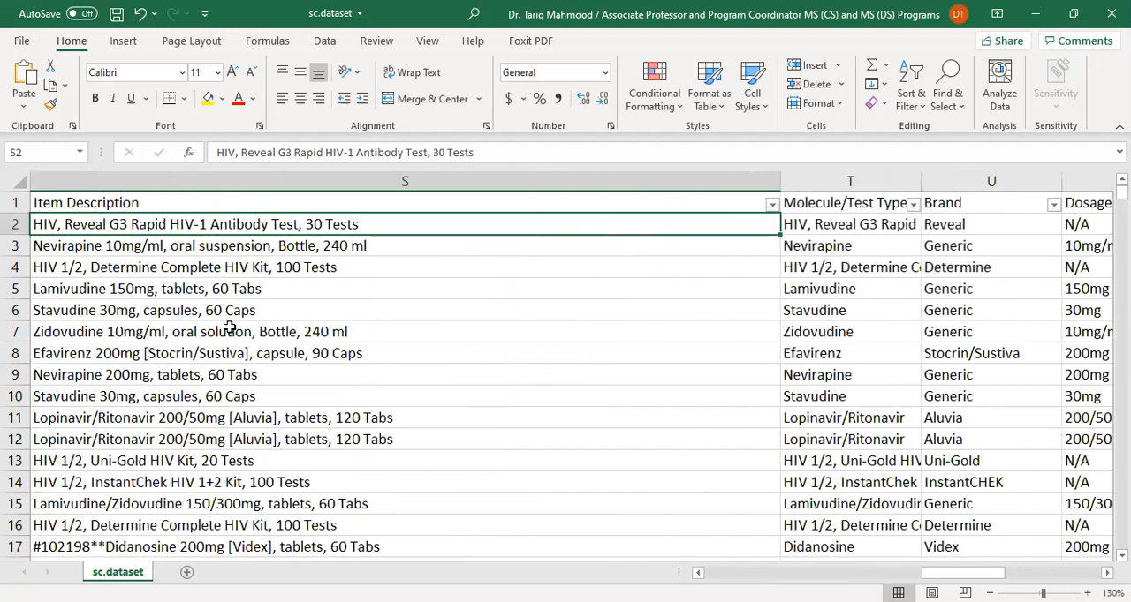
{"action": "key", "text": "Right"}
{"action": "key", "text": "Right"}
{"action": "key", "text": "Right"}
{"action": "key", "text": "Right"}
{"action": "key", "text": "Right"}
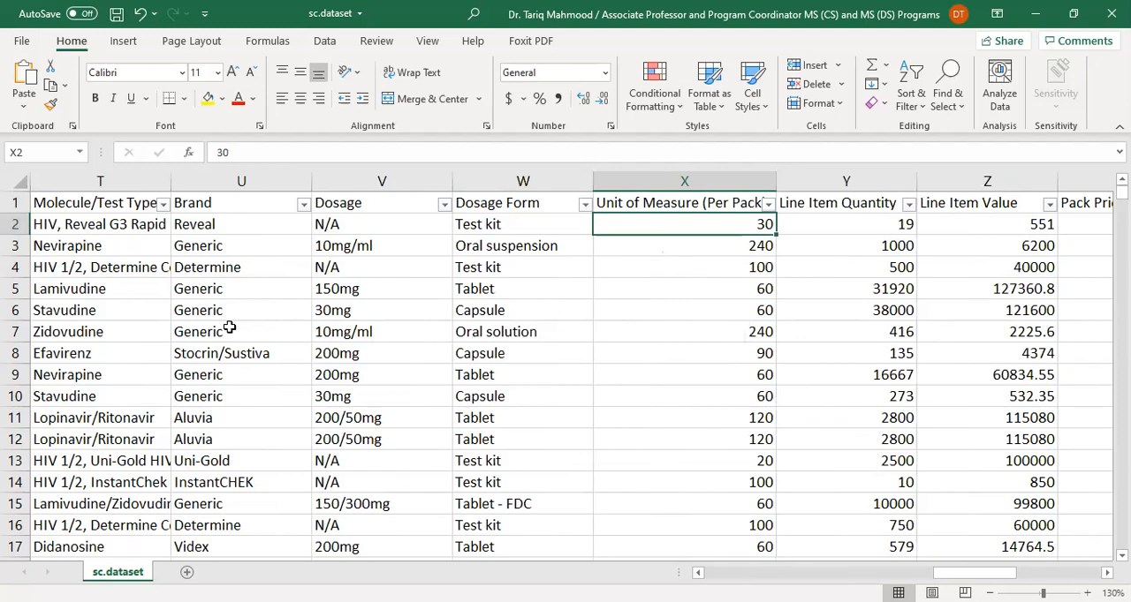
Compare the Item Description in row 3 with that row's Unit of Measure (Per Pack) entry
{"action": "key", "text": "Down"}
{"action": "key", "text": "Left"}
{"action": "key", "text": "Left"}
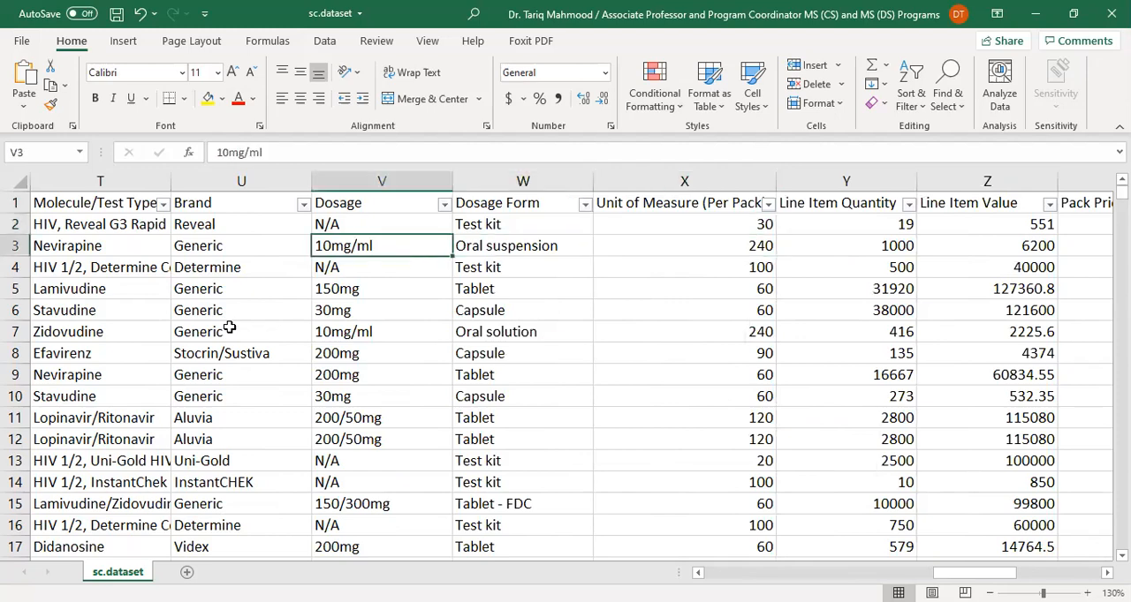
{"action": "key", "text": "Left"}
{"action": "key", "text": "Left"}
{"action": "key", "text": "Left"}
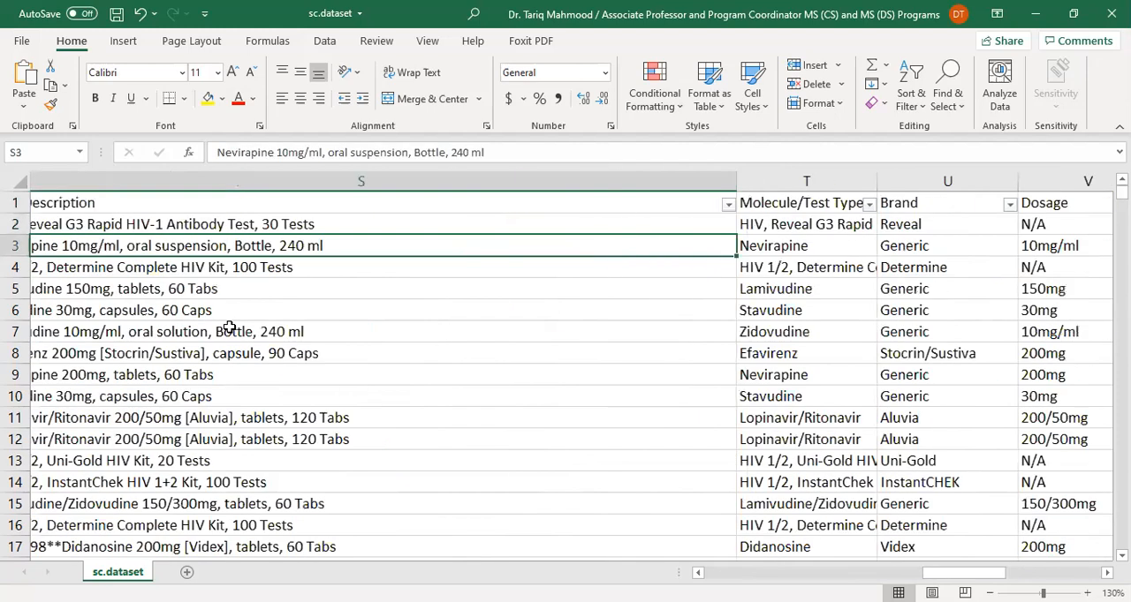
{"action": "key", "text": "Right"}
{"action": "key", "text": "Right"}
{"action": "key", "text": "Right"}
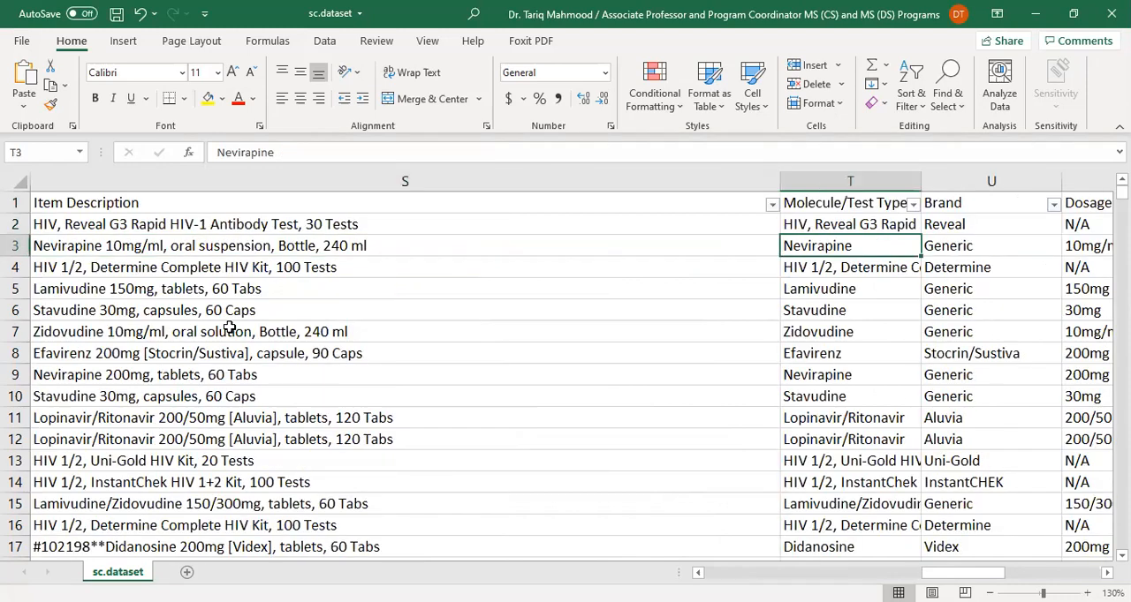
{"action": "key", "text": "Right"}
{"action": "key", "text": "Right"}
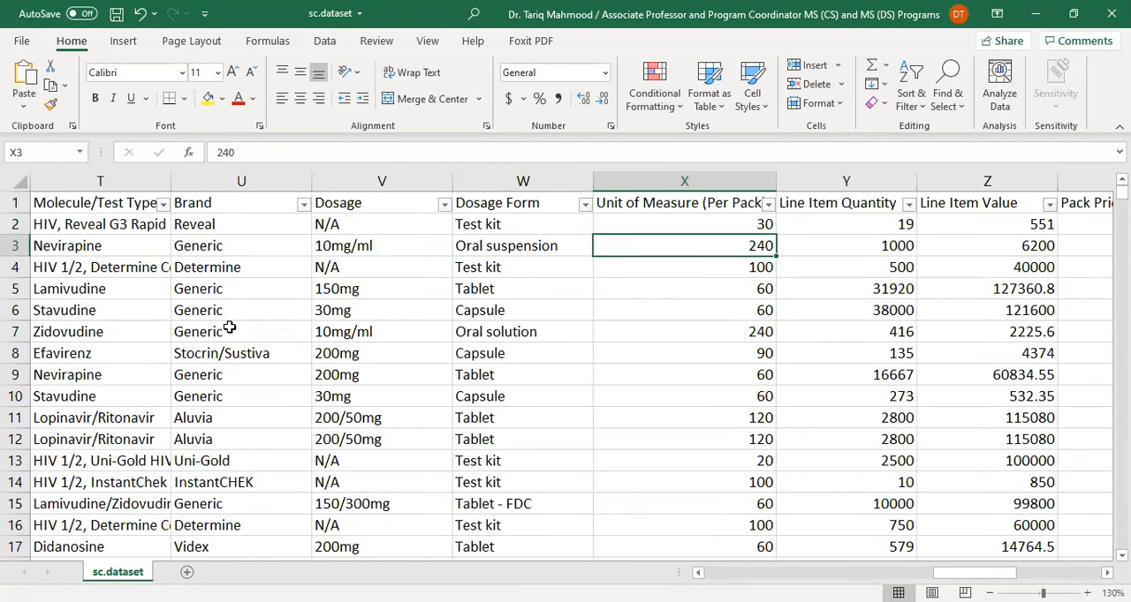
Check the Line Item Quantity entries in rows 2 and 3 and the Line Item Value in row 3
{"action": "key", "text": "Right"}
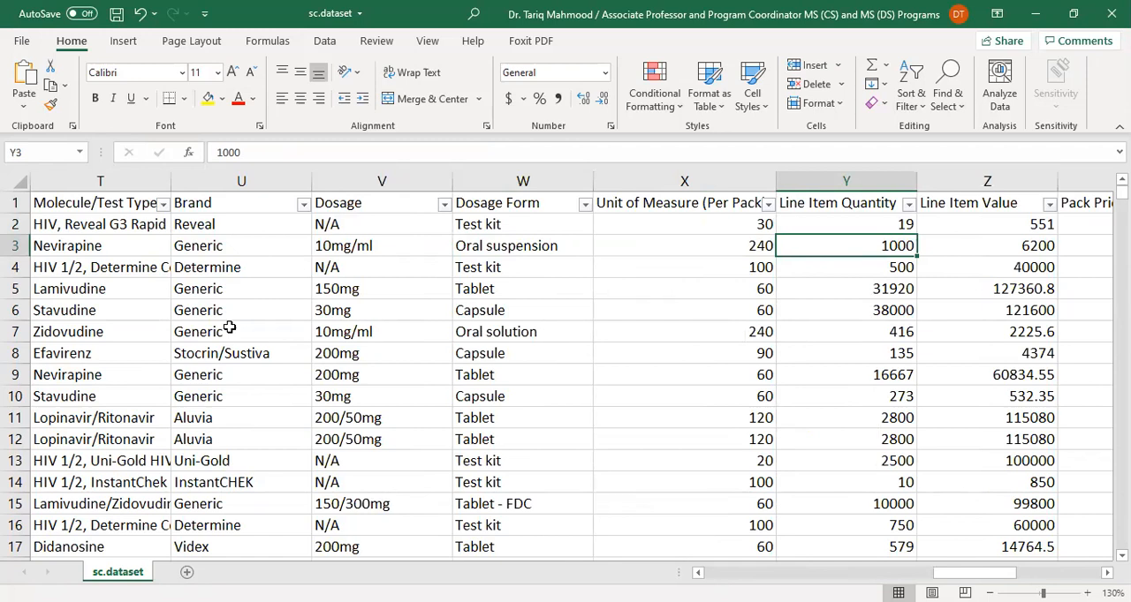
{"action": "key", "text": "Up"}
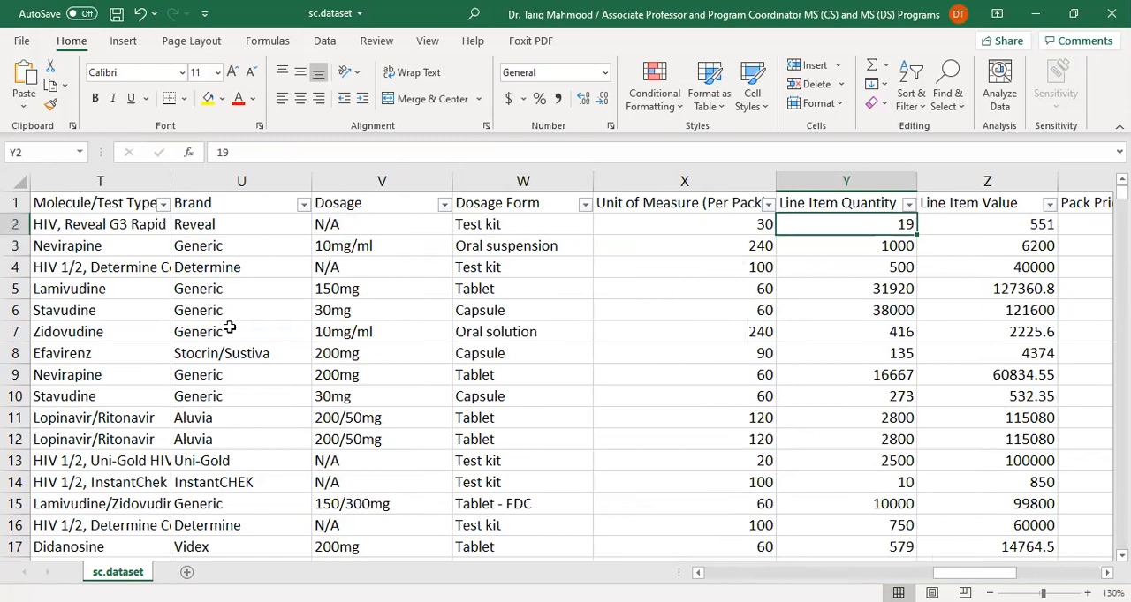
{"action": "key", "text": "Down"}
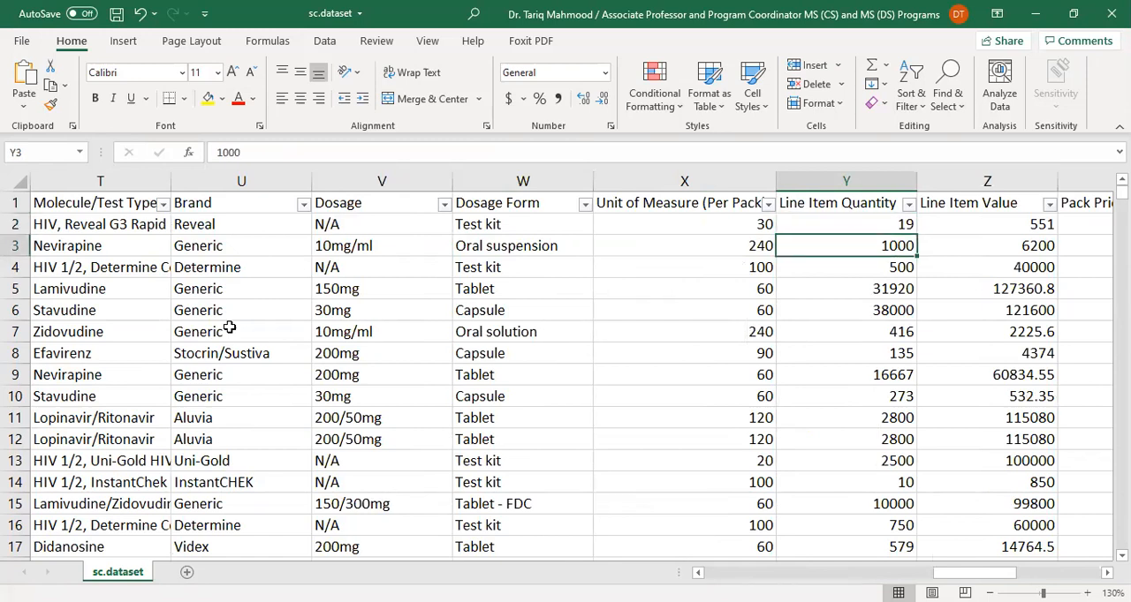
{"action": "key", "text": "Right"}
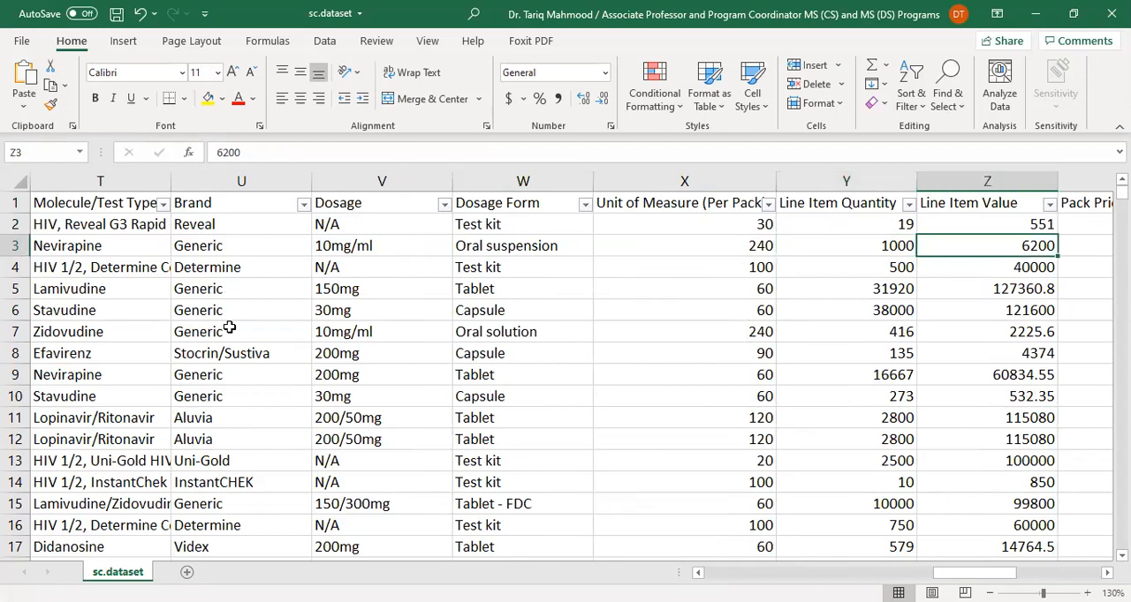
Compare row 3's Pack Price with its Line Item Quantity and Line Item Value
{"action": "key", "text": "Right"}
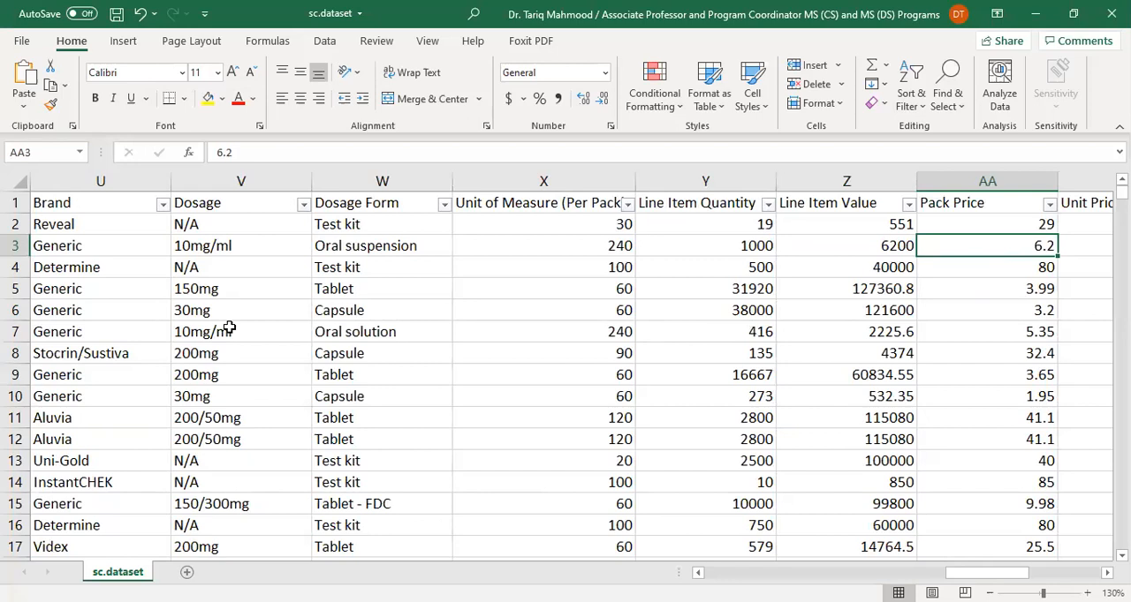
{"action": "key", "text": "Left"}
{"action": "key", "text": "Left"}
{"action": "key", "text": "Right"}
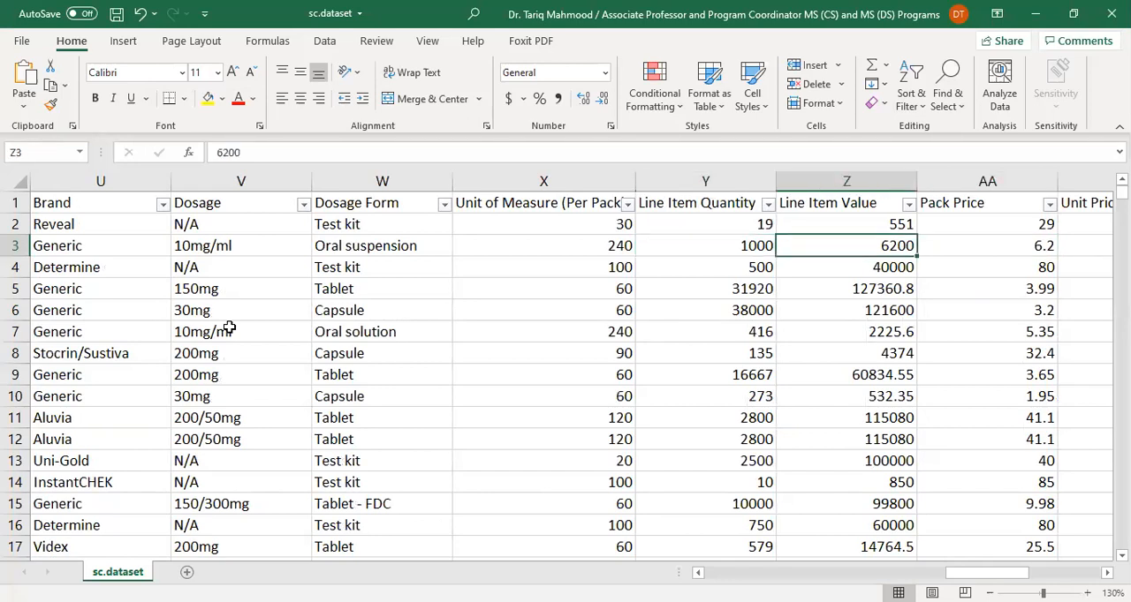
{"action": "key", "text": "Right"}
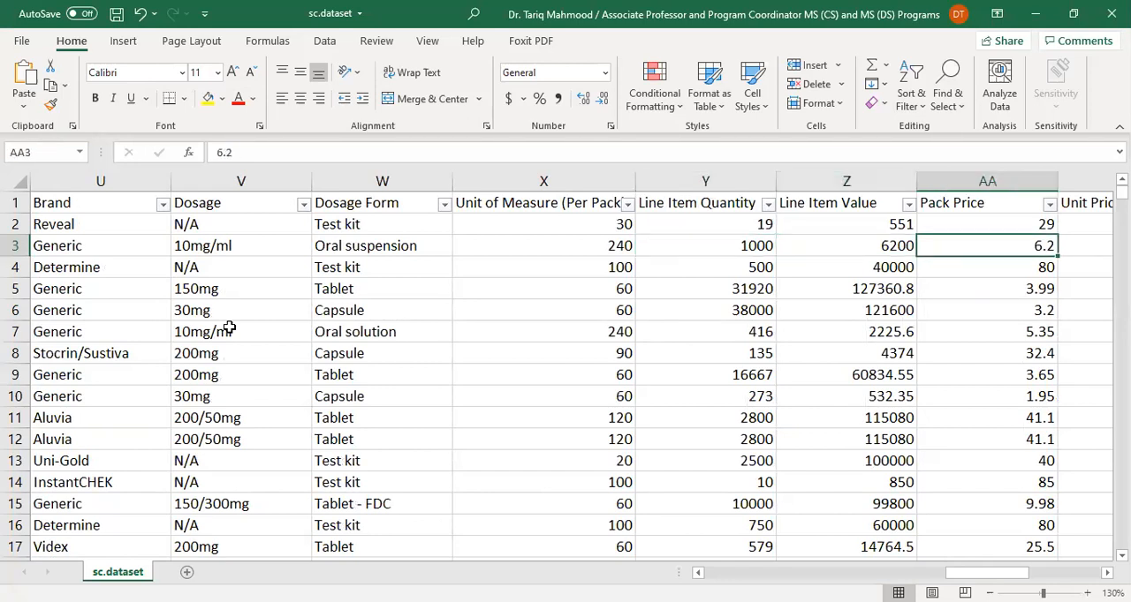
{"action": "key", "text": "Left"}
{"action": "key", "text": "Right"}
{"action": "key", "text": "Left"}
{"action": "key", "text": "Right"}
Compare the Line Item Value, Pack Price and Unit Price entries in row 2
{"action": "key", "text": "Up"}
{"action": "key", "text": "Left"}
{"action": "key", "text": "Right"}
{"action": "key", "text": "Right"}
{"action": "key", "text": "Left"}
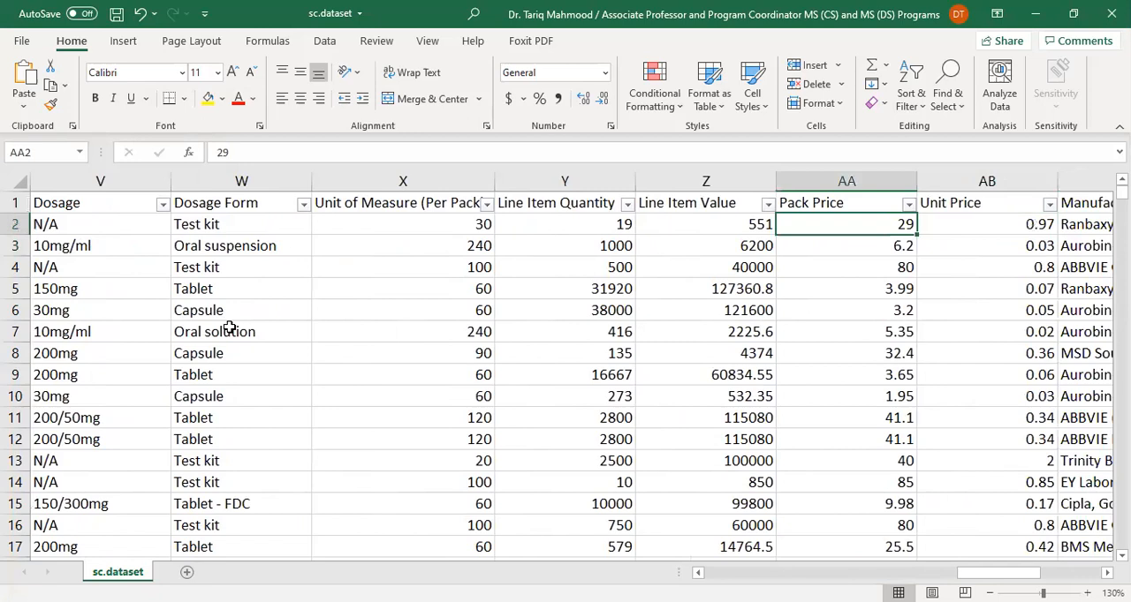
{"action": "key", "text": "Left"}
{"action": "key", "text": "Right"}
{"action": "key", "text": "Right"}
{"action": "key", "text": "Right"}
{"action": "key", "text": "Right"}
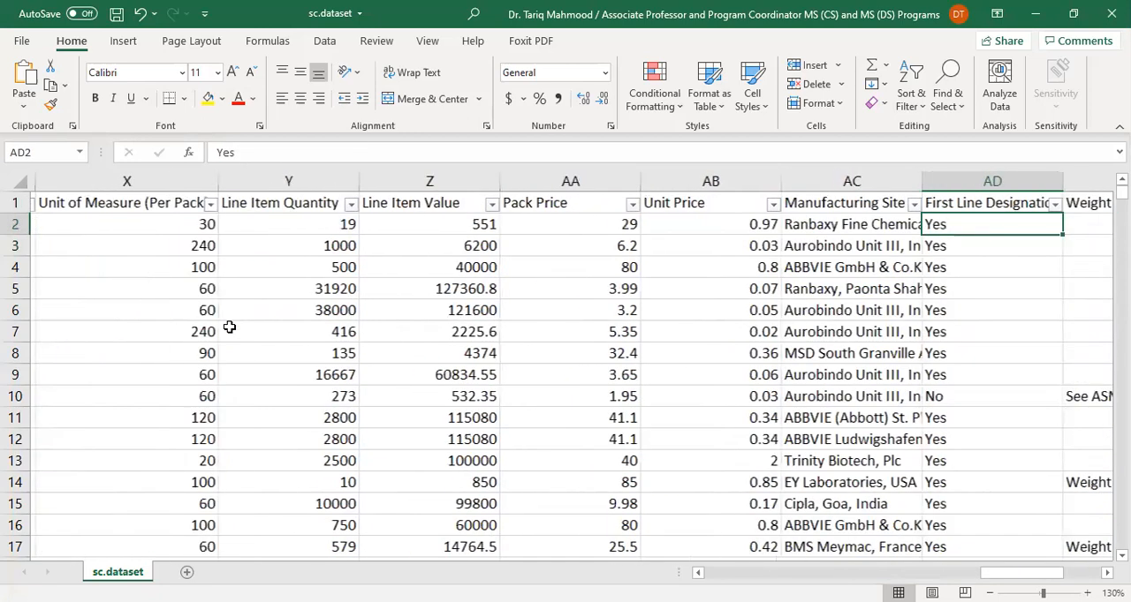
View the distinct Manufacturing Site values in the column's filter list and close it without filtering
{"action": "key", "text": "Left"}
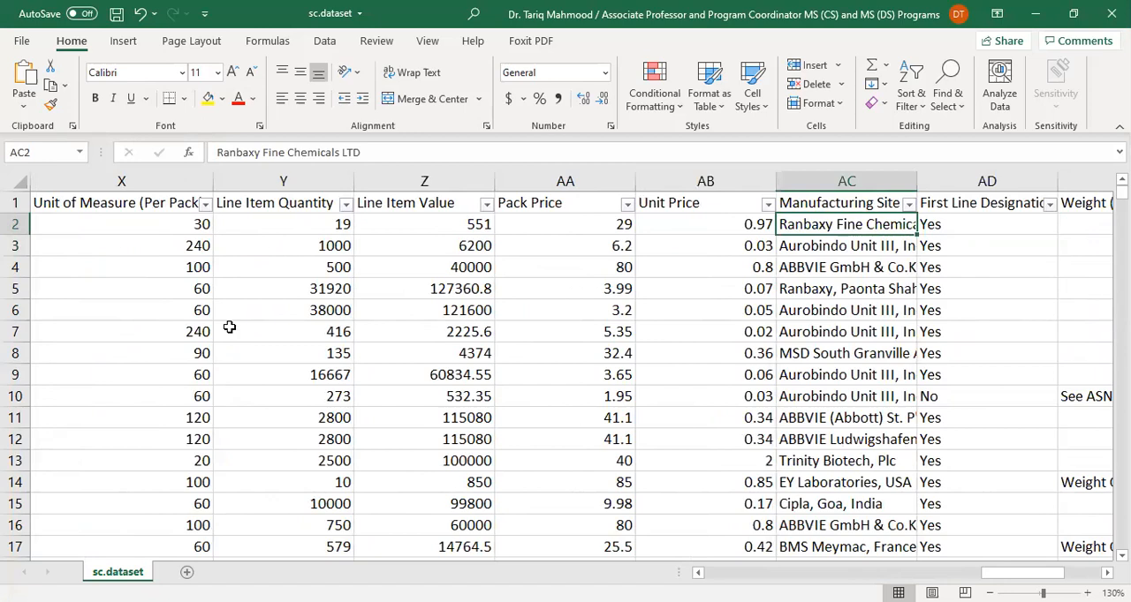
{"action": "left_click", "coordinate": [908, 204]}
{"action": "scroll", "coordinate": [806, 462], "scroll_direction": "down", "scroll_amount": 15}
{"action": "scroll", "coordinate": [807, 462], "scroll_direction": "up", "scroll_amount": 15}
{"action": "scroll", "coordinate": [806, 462], "scroll_direction": "down", "scroll_amount": 10}
{"action": "scroll", "coordinate": [807, 462], "scroll_direction": "up", "scroll_amount": 20}
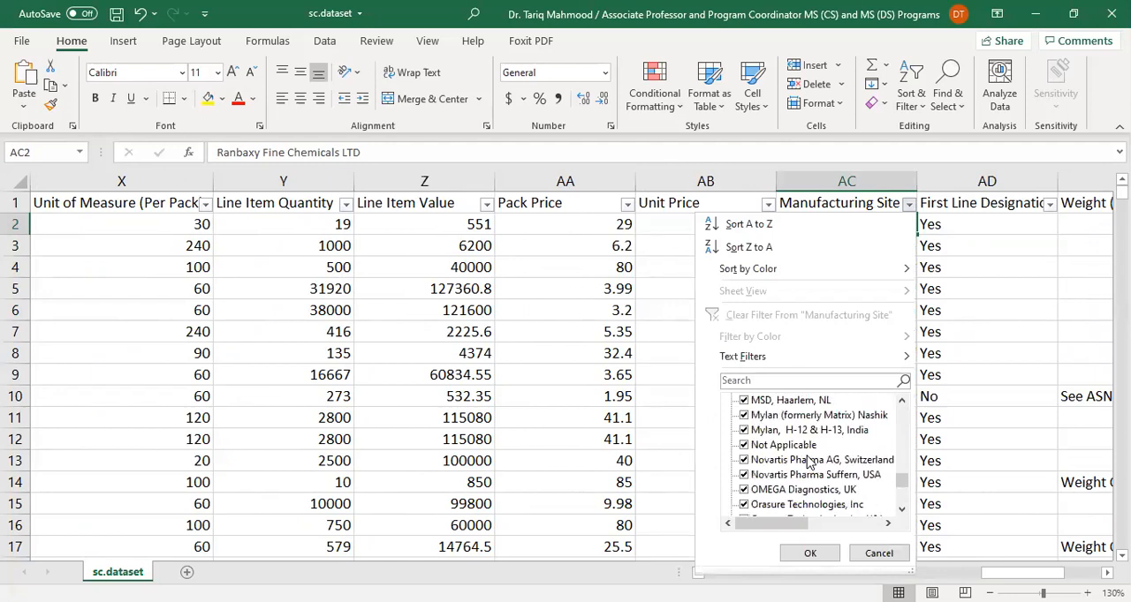
{"action": "scroll", "coordinate": [807, 462], "scroll_direction": "up", "scroll_amount": 2}
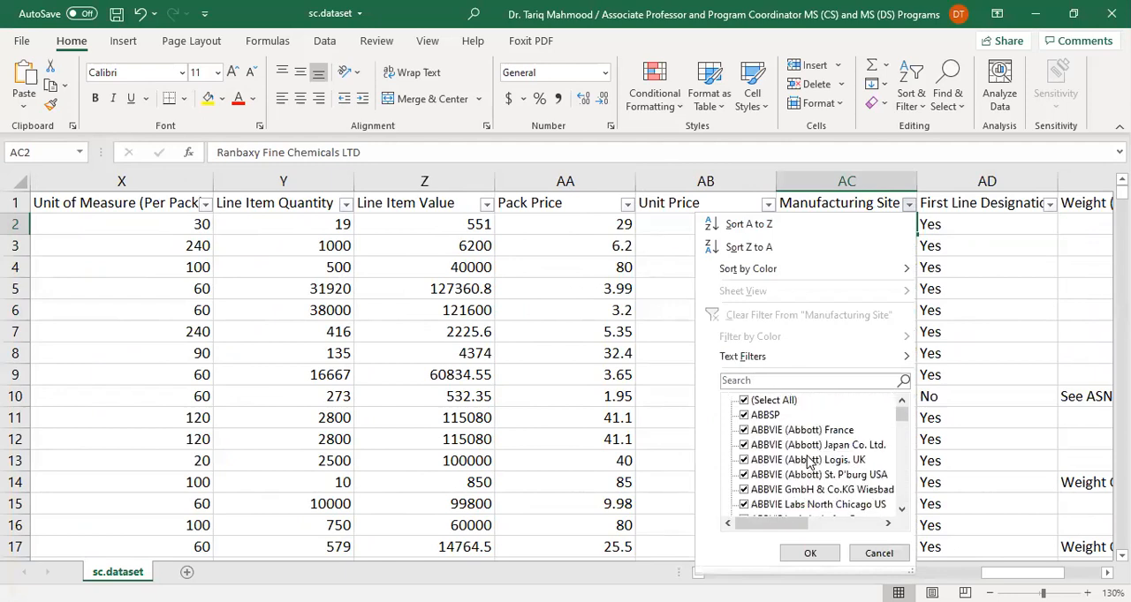
{"action": "left_click", "coordinate": [880, 554]}
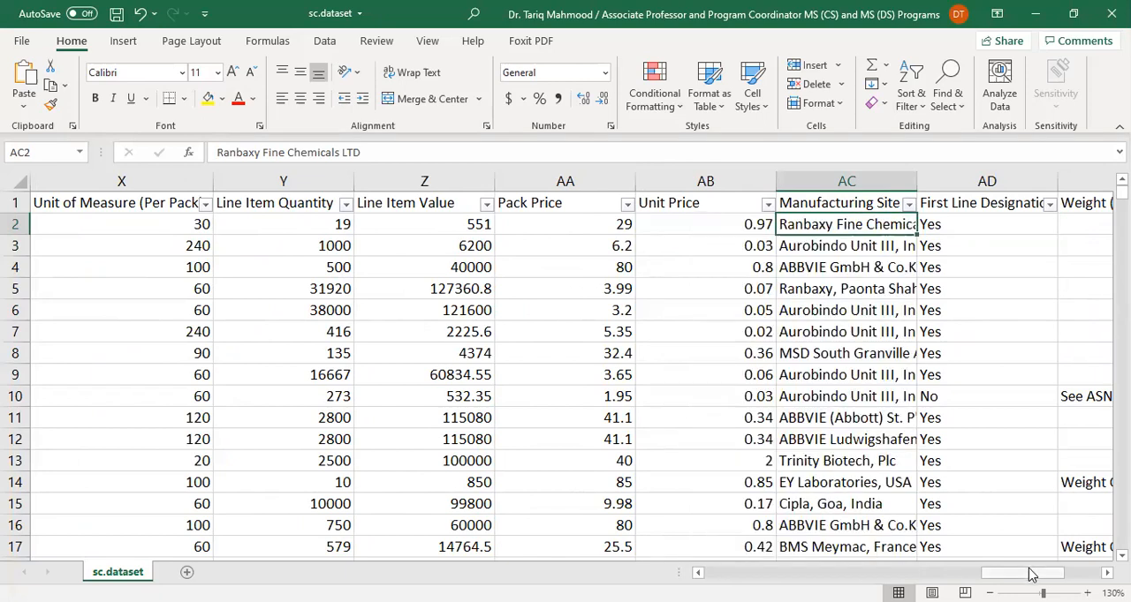
View the distinct First Line Designation values in the column's filter list and dismiss it without filtering
{"action": "left_click_drag", "start_coordinate": [1033, 573], "coordinate": [1053, 575]}
{"action": "left_click", "coordinate": [658, 204]}
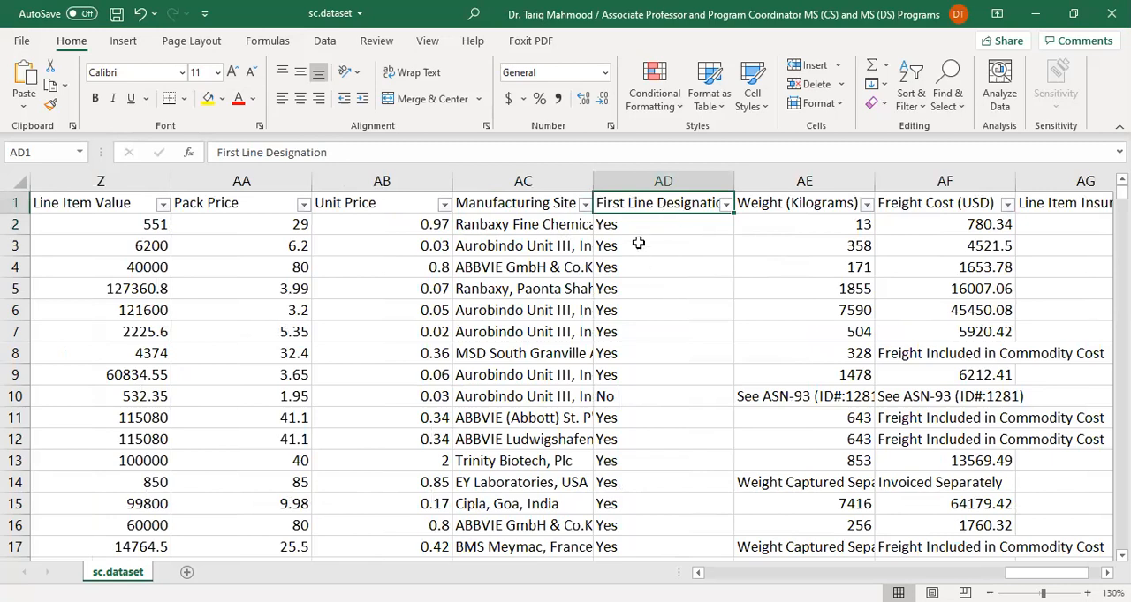
{"action": "left_click", "coordinate": [725, 204]}
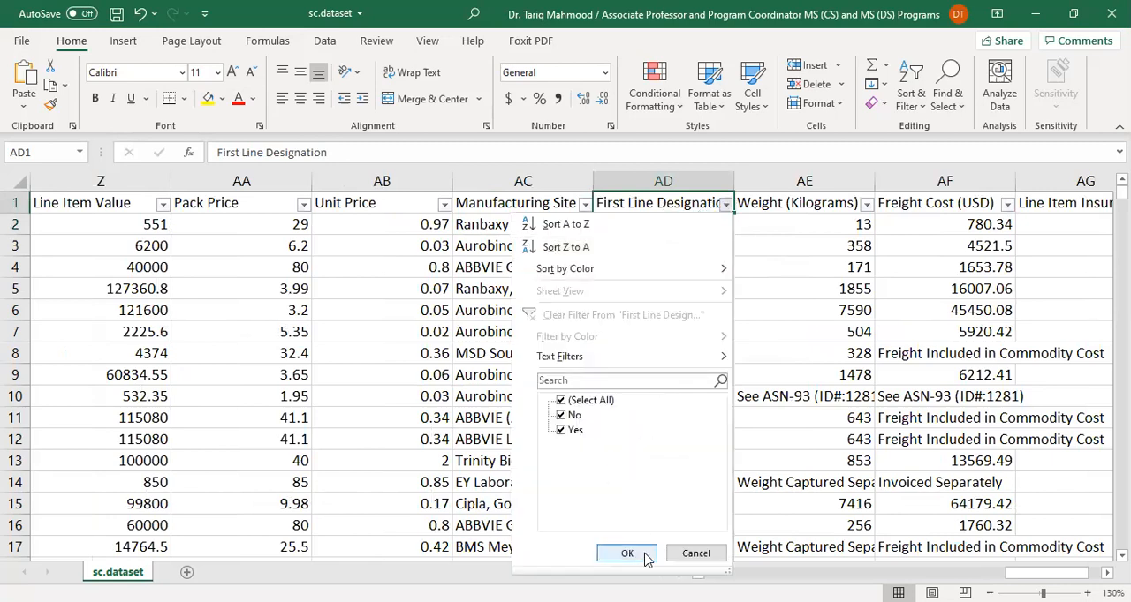
{"action": "left_click", "coordinate": [696, 554]}
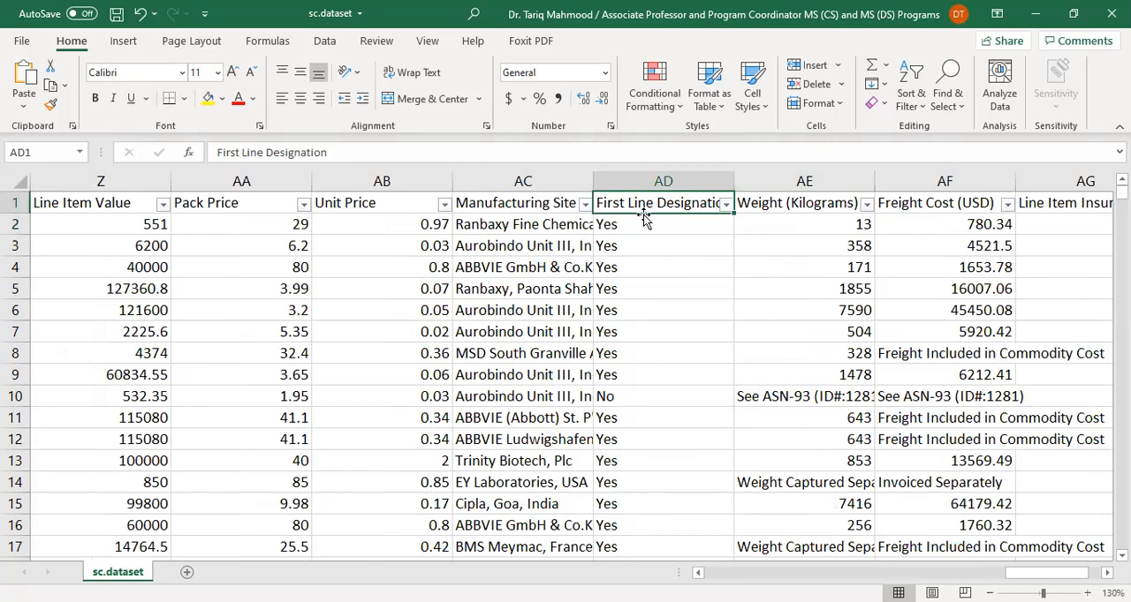
Check the full headings of the Weight (Kilograms), Freight Cost (USD) and Line Item Insurance columns
{"action": "left_click", "coordinate": [795, 205]}
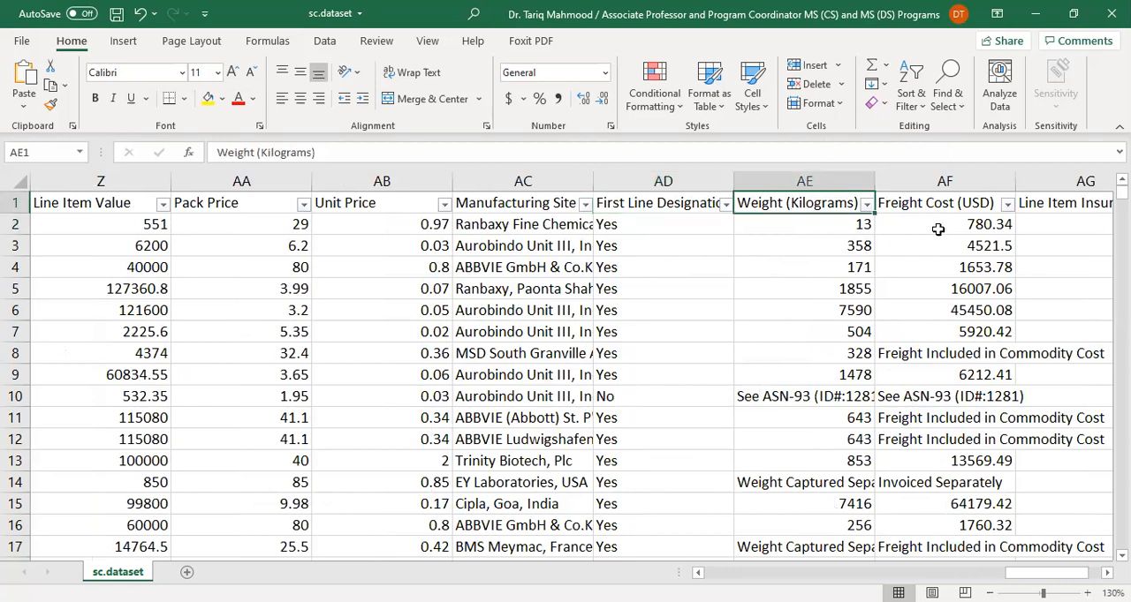
{"action": "left_click", "coordinate": [929, 203]}
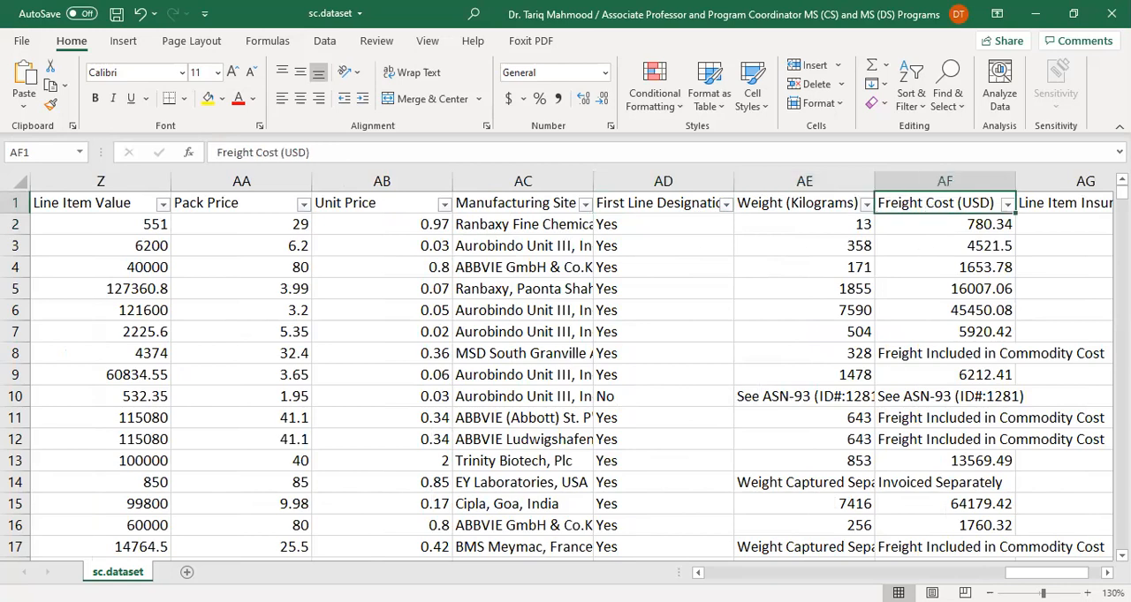
{"action": "left_click_drag", "start_coordinate": [1047, 572], "coordinate": [1060, 572]}
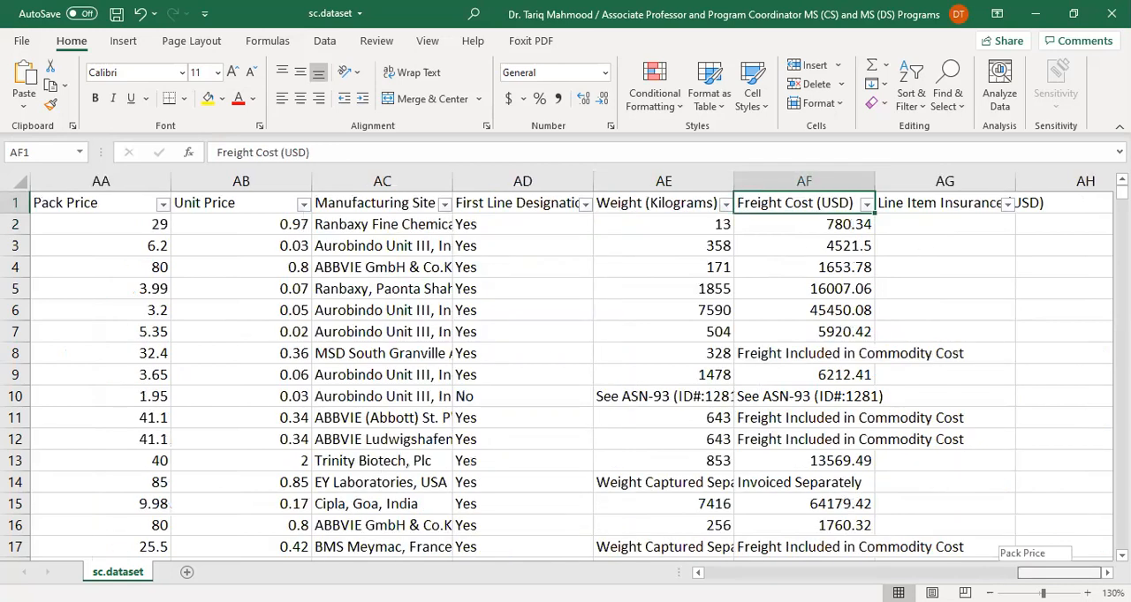
{"action": "left_click", "coordinate": [928, 202]}
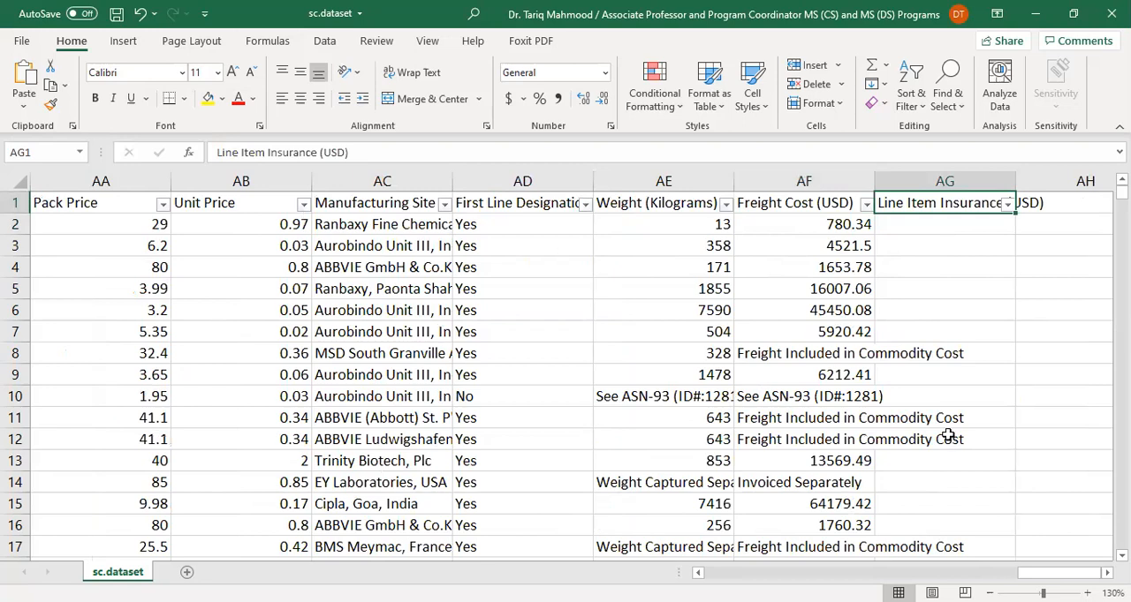
Autofit the Freight Cost (USD) and Weight (Kilograms) columns and inspect their text entries in rows 8 and 10
{"action": "double_click", "coordinate": [873, 180]}
{"action": "left_click", "coordinate": [888, 357]}
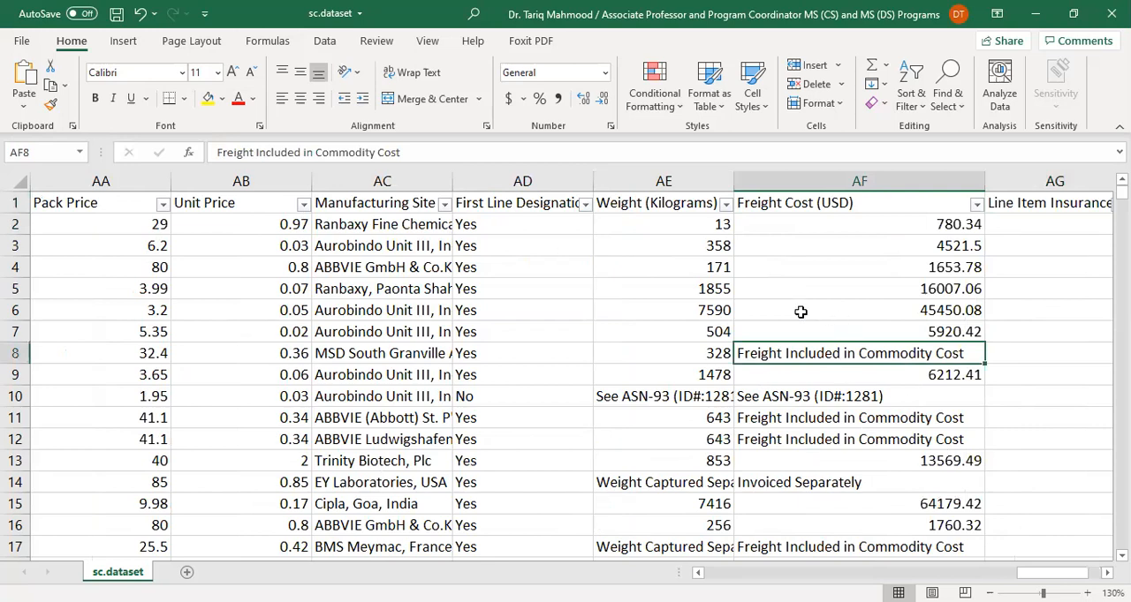
{"action": "double_click", "coordinate": [733, 181]}
{"action": "left_click", "coordinate": [630, 397]}
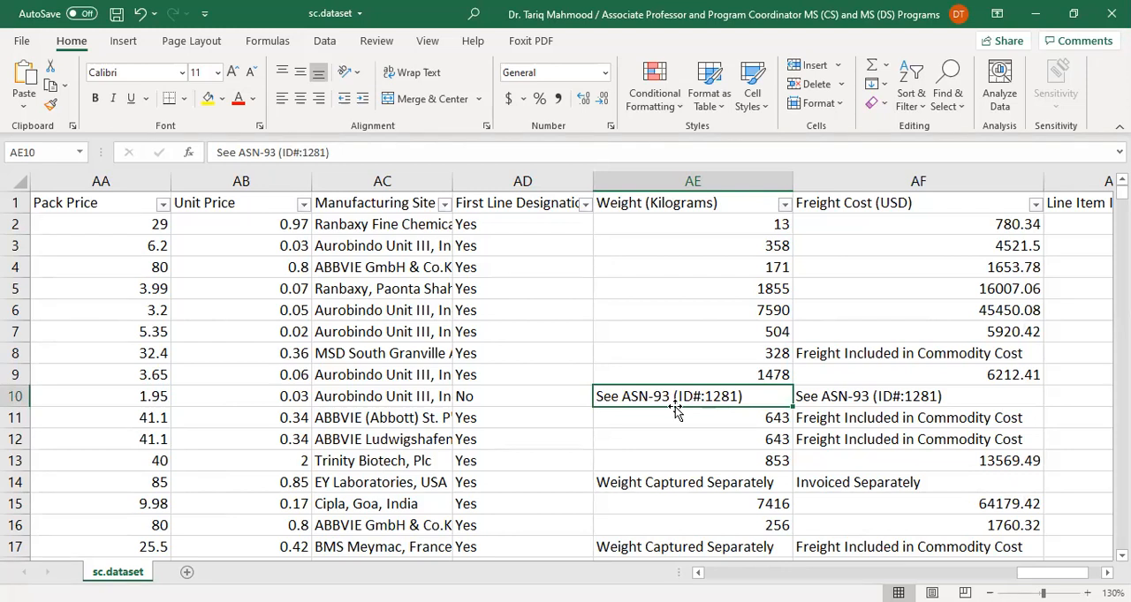
Compare the non-numeric Weight (Kilograms) entry in row 10 with the Freight Cost (USD) entries in rows 10 to 12
{"action": "left_click", "coordinate": [844, 396]}
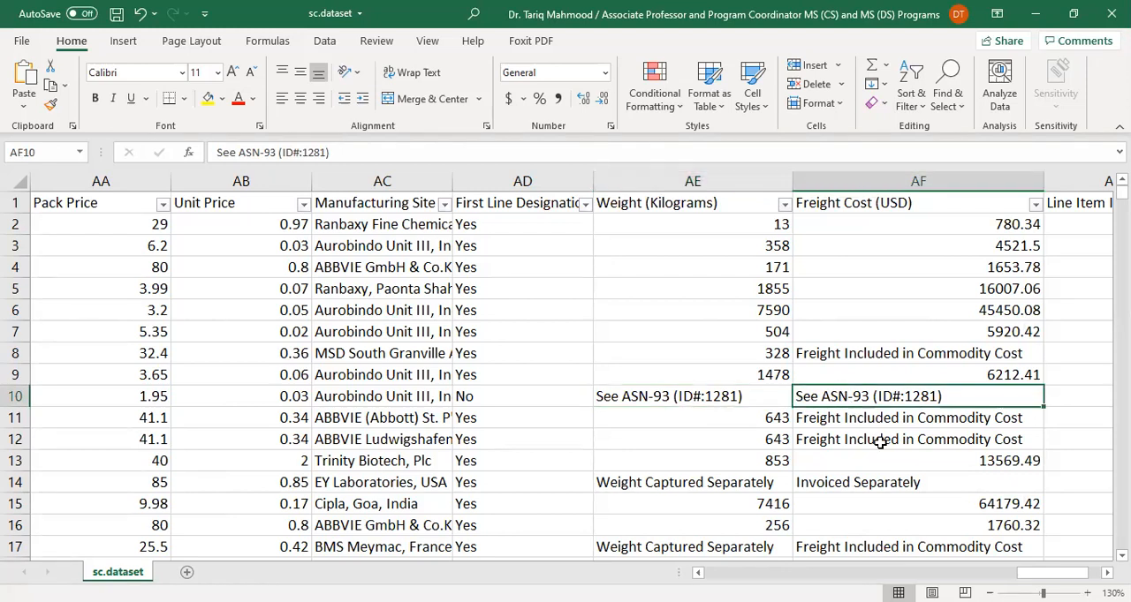
{"action": "left_click", "coordinate": [875, 420]}
{"action": "left_click", "coordinate": [878, 439]}
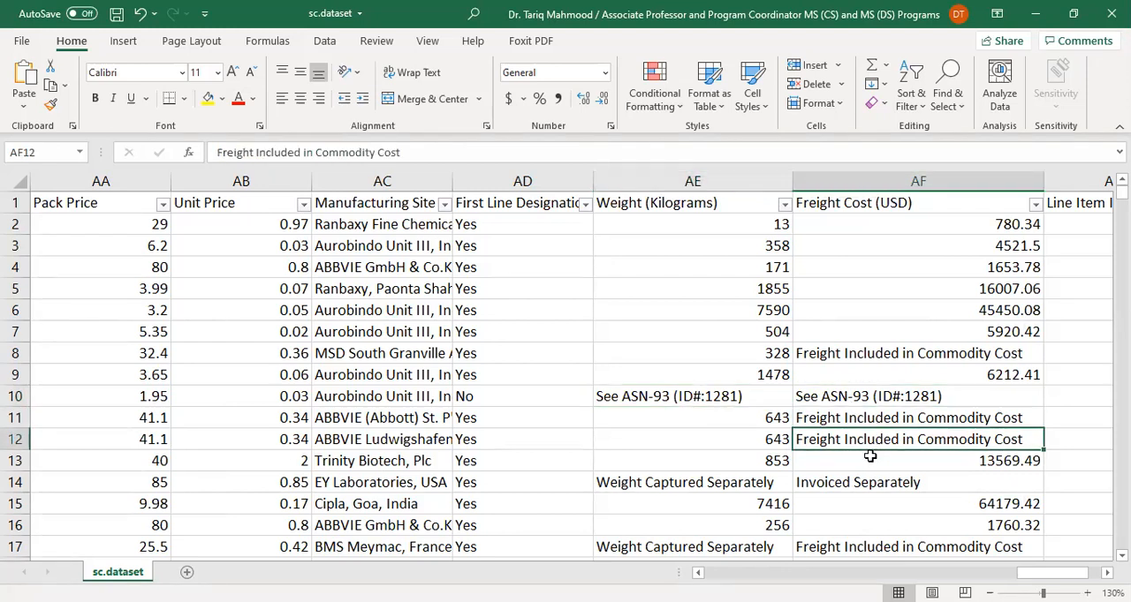
{"action": "left_click", "coordinate": [848, 396]}
{"action": "left_click", "coordinate": [703, 396]}
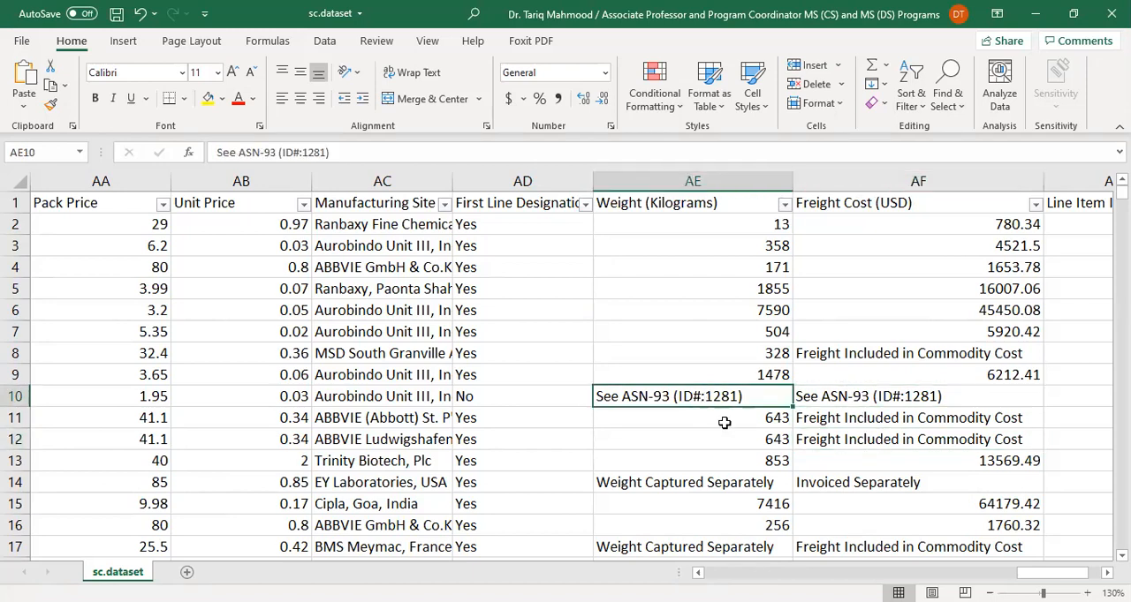
{"action": "left_click", "coordinate": [860, 425]}
{"action": "left_click", "coordinate": [864, 438]}
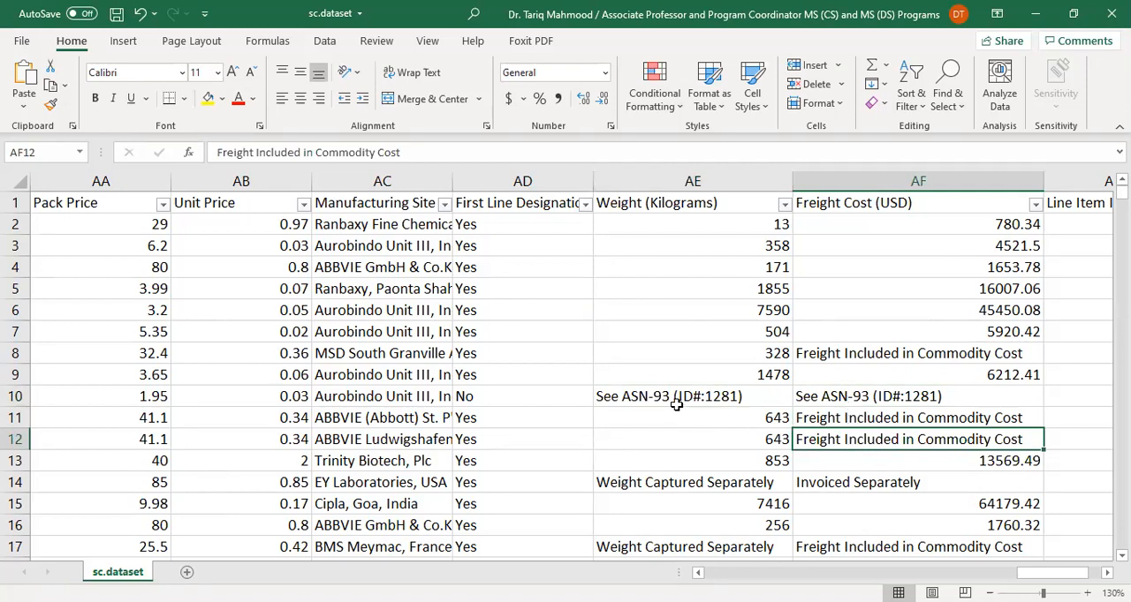
{"action": "left_click", "coordinate": [745, 400]}
{"action": "left_click", "coordinate": [850, 400]}
{"action": "left_click", "coordinate": [852, 424]}
{"action": "left_click", "coordinate": [868, 442]}
Autofit the Line Item Insurance (USD) column to reveal its full heading, and return to the dataset's first columns
{"action": "left_click_drag", "start_coordinate": [1052, 573], "coordinate": [1064, 573]}
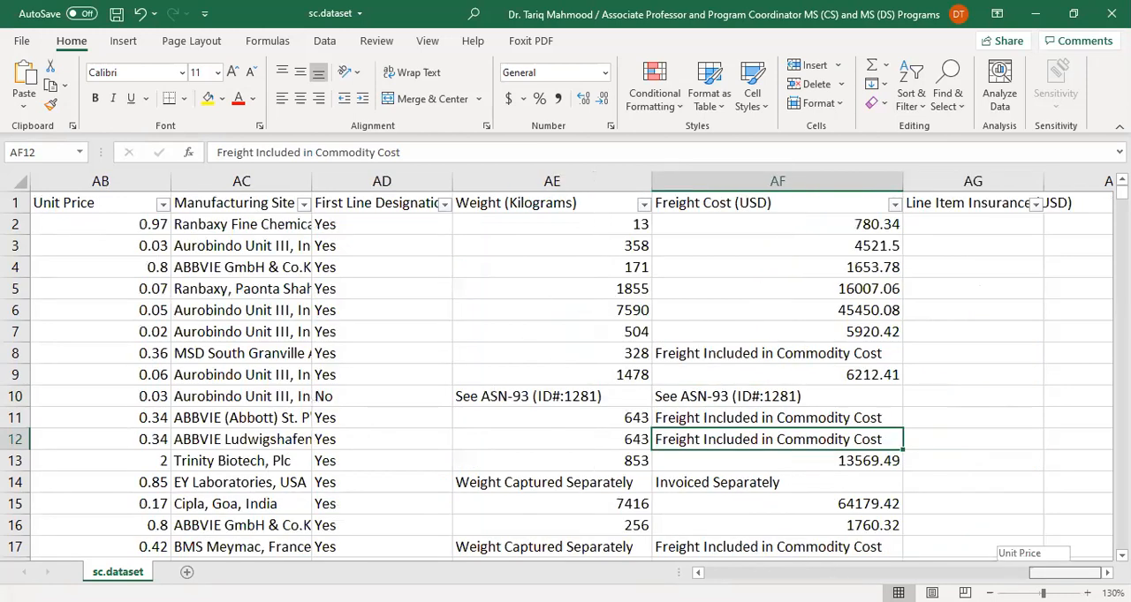
{"action": "double_click", "coordinate": [1045, 180]}
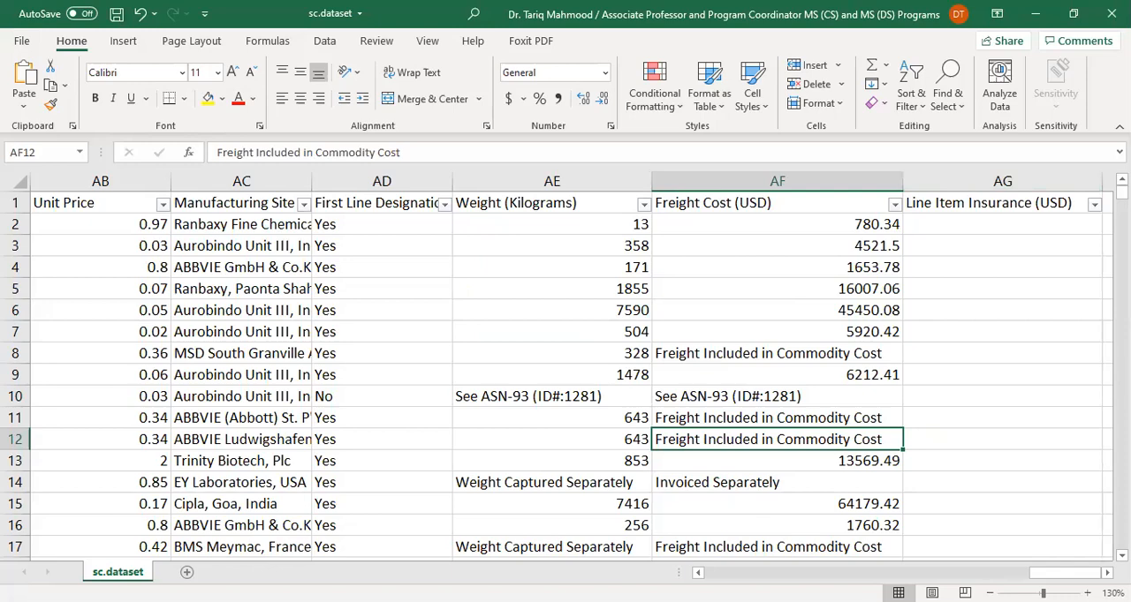
{"action": "left_click_drag", "start_coordinate": [1007, 575], "coordinate": [1064, 565]}
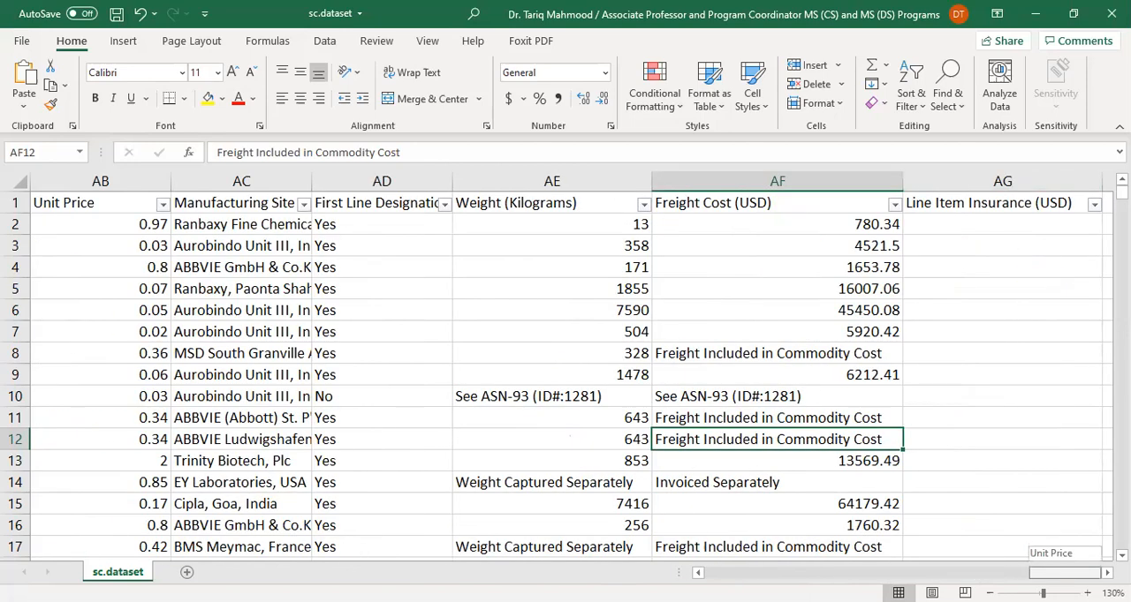
{"action": "left_click_drag", "start_coordinate": [1064, 565], "coordinate": [1064, 566]}
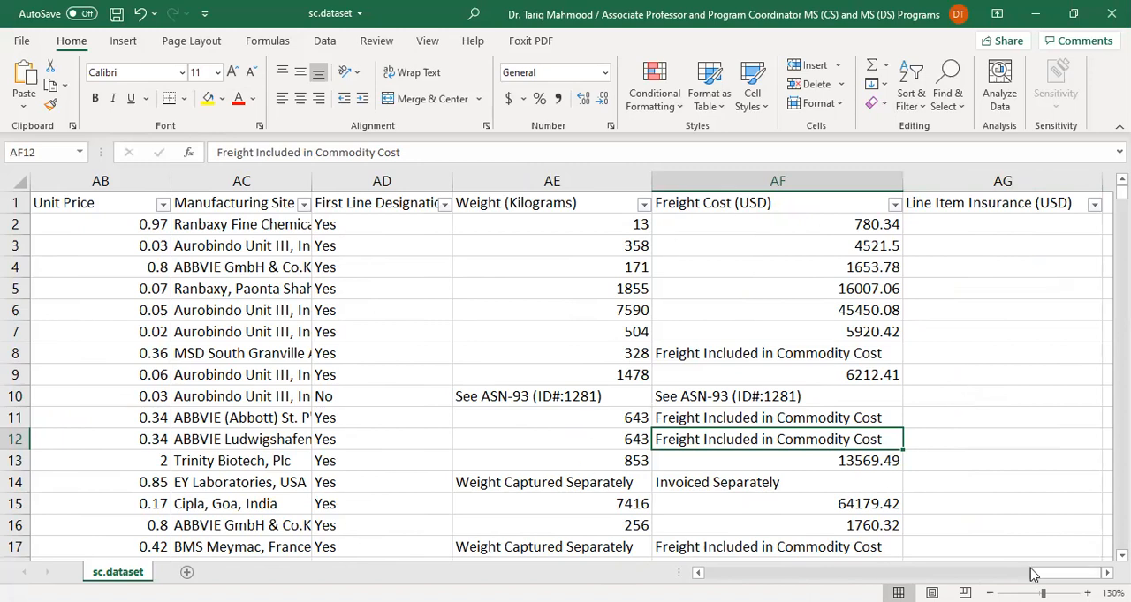
{"action": "scroll", "coordinate": [1014, 550], "scroll_direction": "left", "scroll_amount": 15}
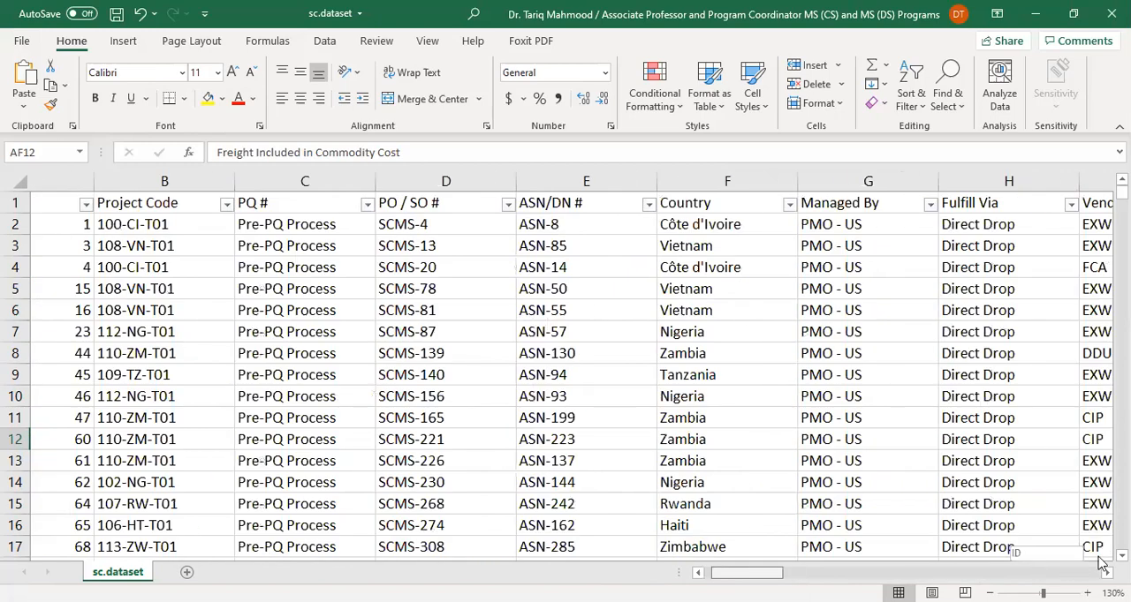
Review the dataset's columns from ID across to the line item and price columns
{"action": "scroll", "coordinate": [1101, 563], "scroll_direction": "right", "scroll_amount": 15}
{"action": "scroll", "coordinate": [1101, 564], "scroll_direction": "left", "scroll_amount": 3}
{"action": "scroll", "coordinate": [1024, 549], "scroll_direction": "left", "scroll_amount": 12}
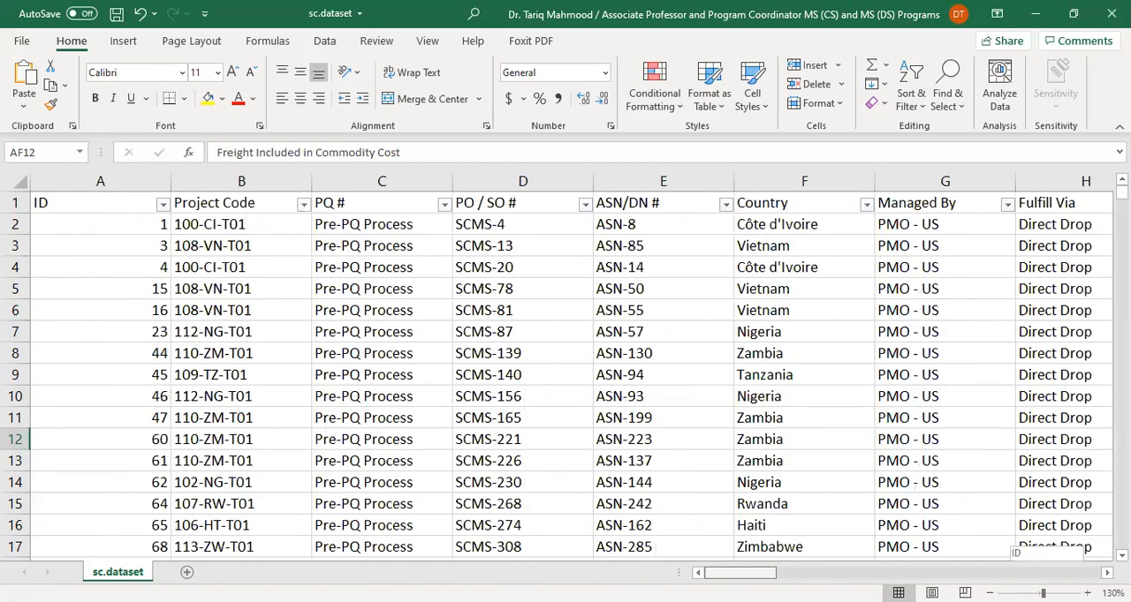
{"action": "left_click", "coordinate": [641, 223]}
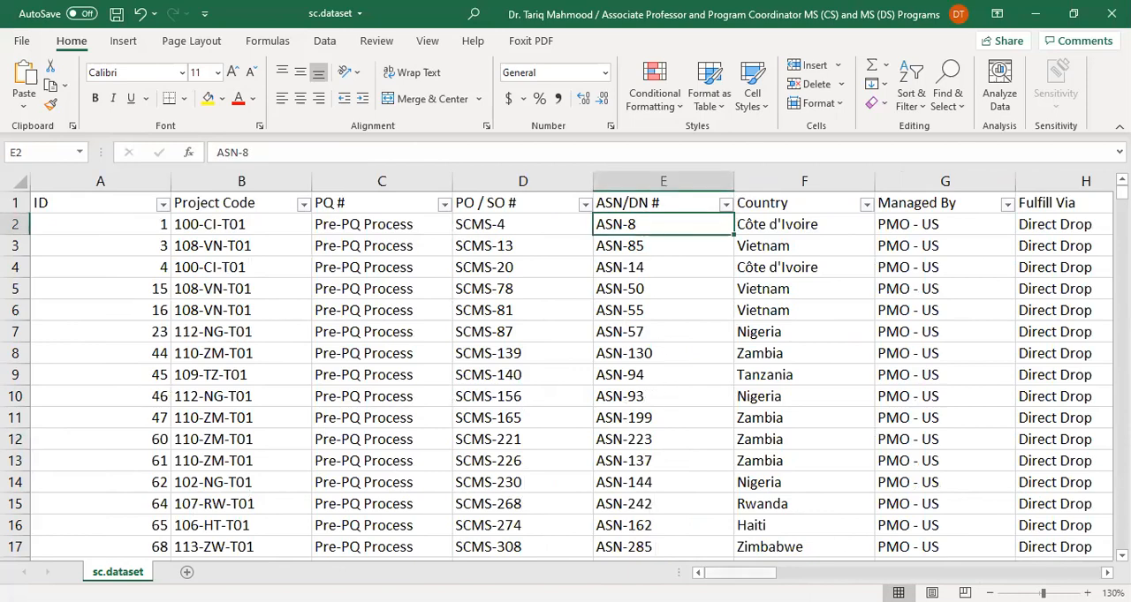
{"action": "scroll", "coordinate": [707, 541], "scroll_direction": "right", "scroll_amount": 4}
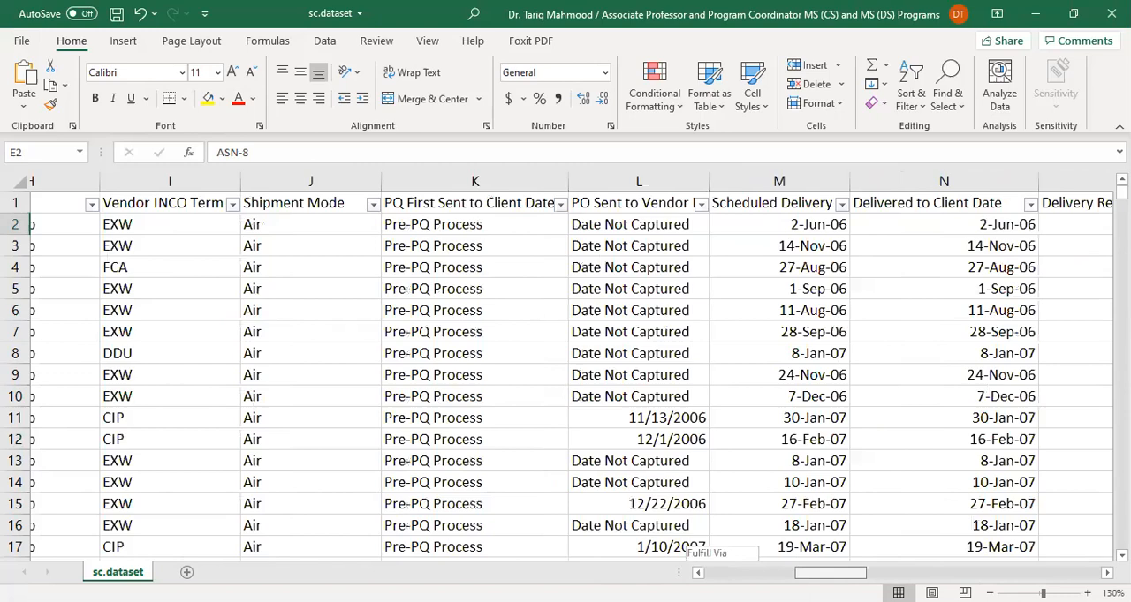
{"action": "scroll", "coordinate": [707, 540], "scroll_direction": "right", "scroll_amount": 6}
{"action": "scroll", "coordinate": [707, 541], "scroll_direction": "right", "scroll_amount": 8}
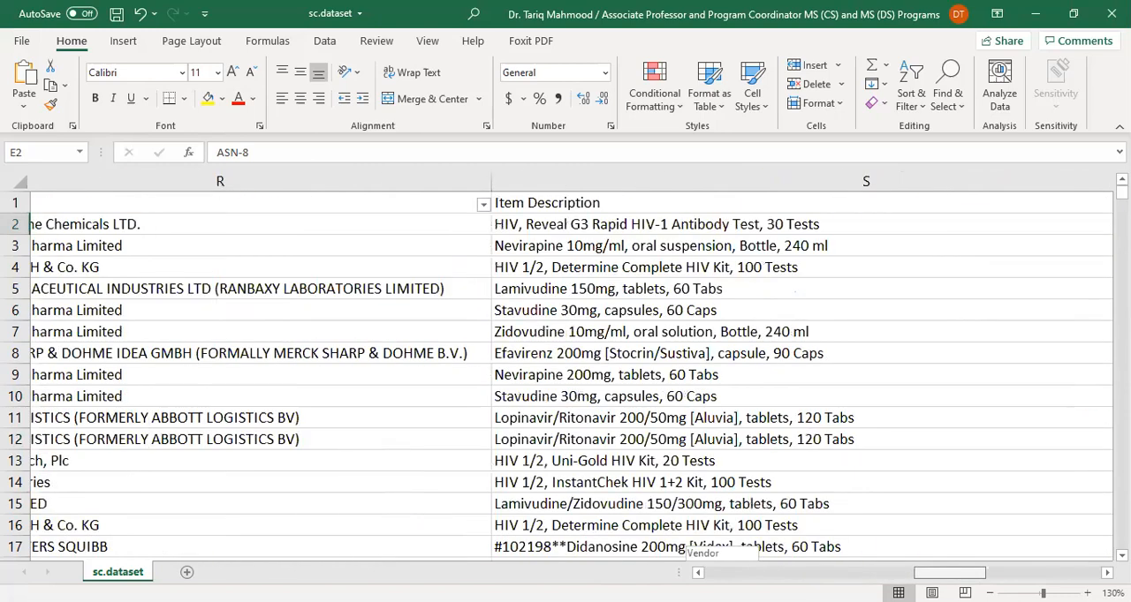
{"action": "scroll", "coordinate": [583, 241], "scroll_direction": "right", "scroll_amount": 1}
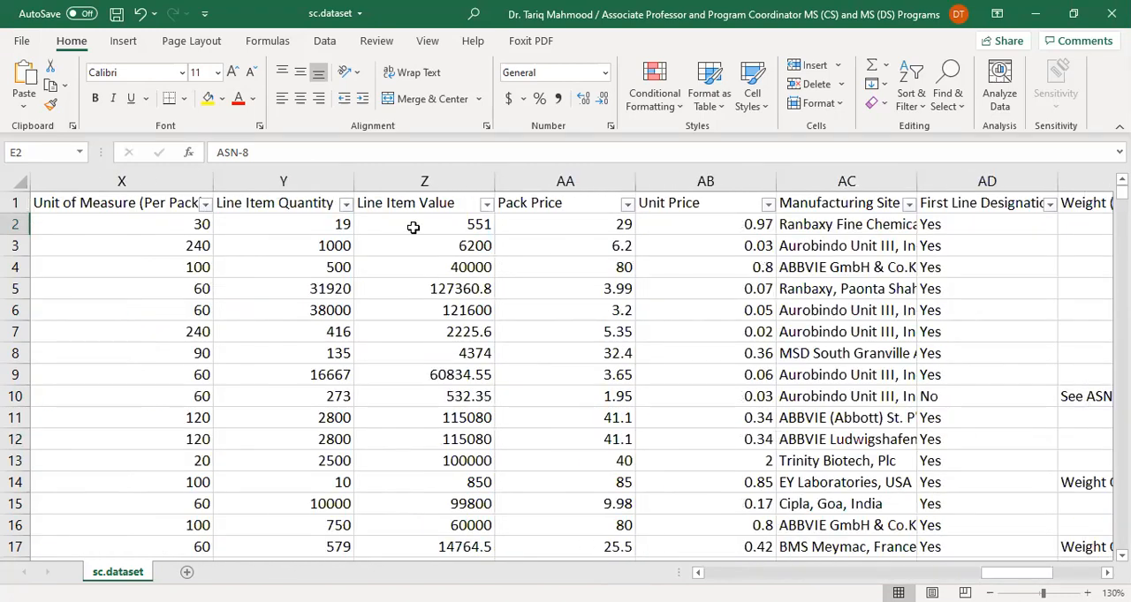
Check the headings from Unit of Measure (Per Pack) through Unit Price and select the five together
{"action": "left_click", "coordinate": [556, 205]}
{"action": "left_click", "coordinate": [714, 204]}
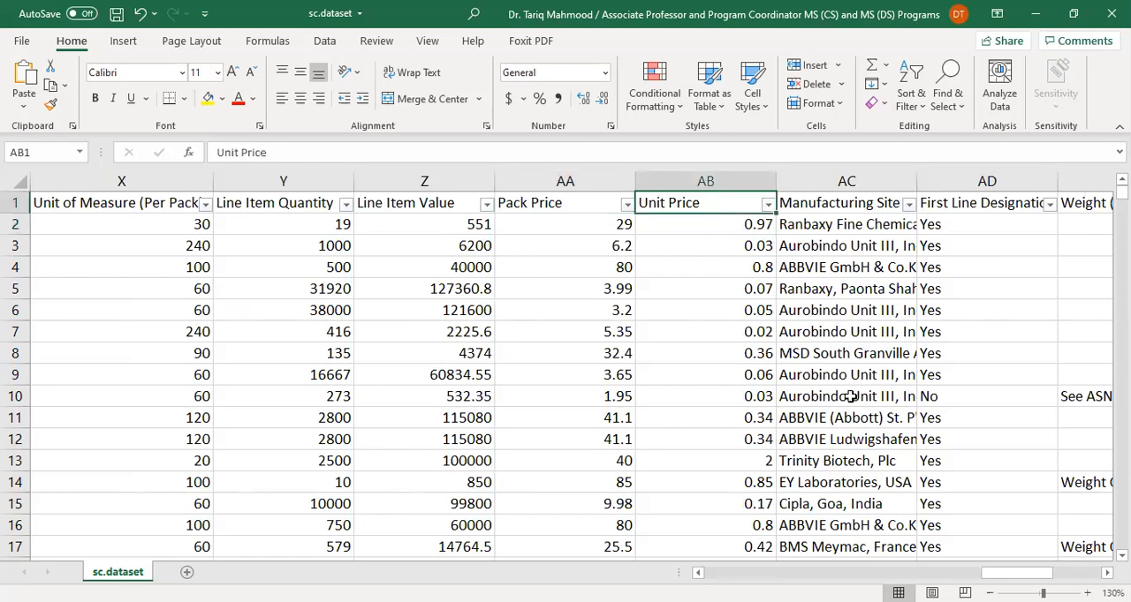
{"action": "left_click", "coordinate": [401, 205]}
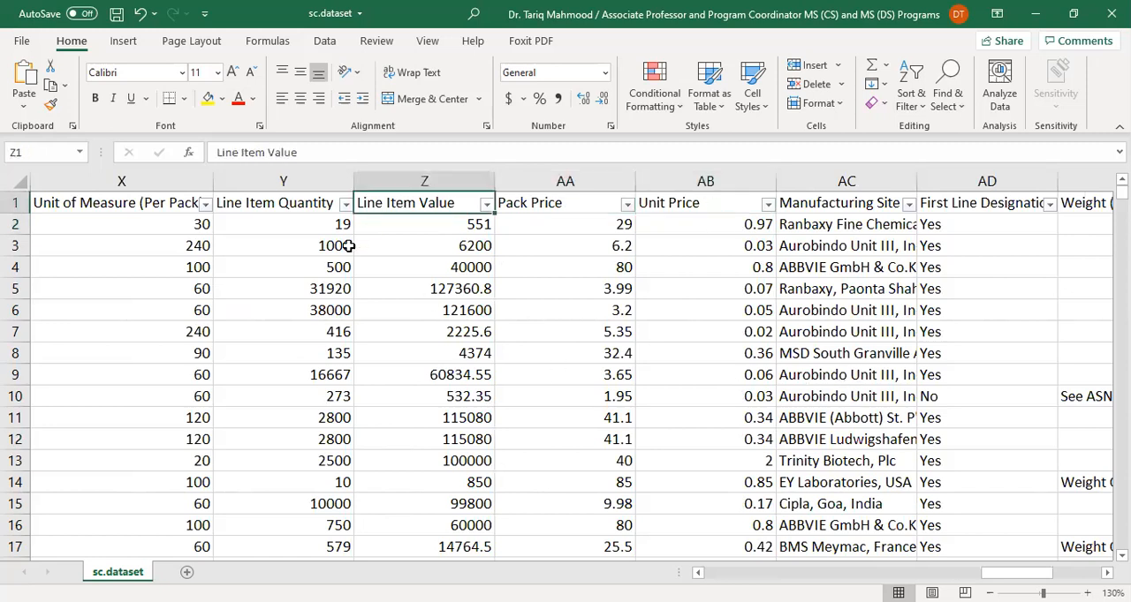
{"action": "left_click", "coordinate": [281, 209]}
{"action": "left_click", "coordinate": [156, 210]}
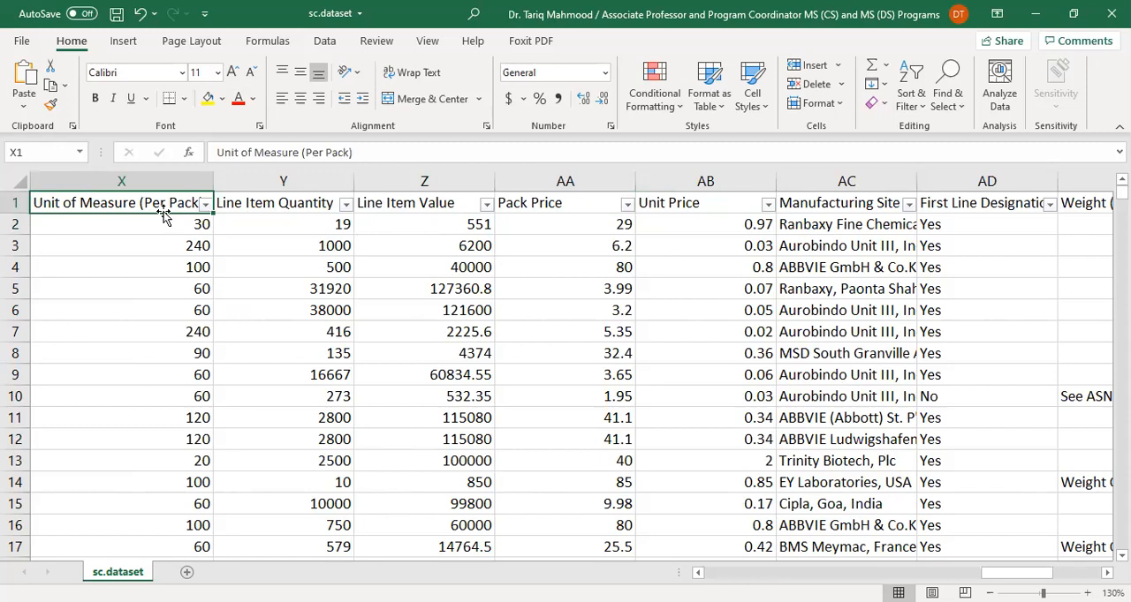
{"action": "left_click_drag", "start_coordinate": [156, 202], "coordinate": [667, 206]}
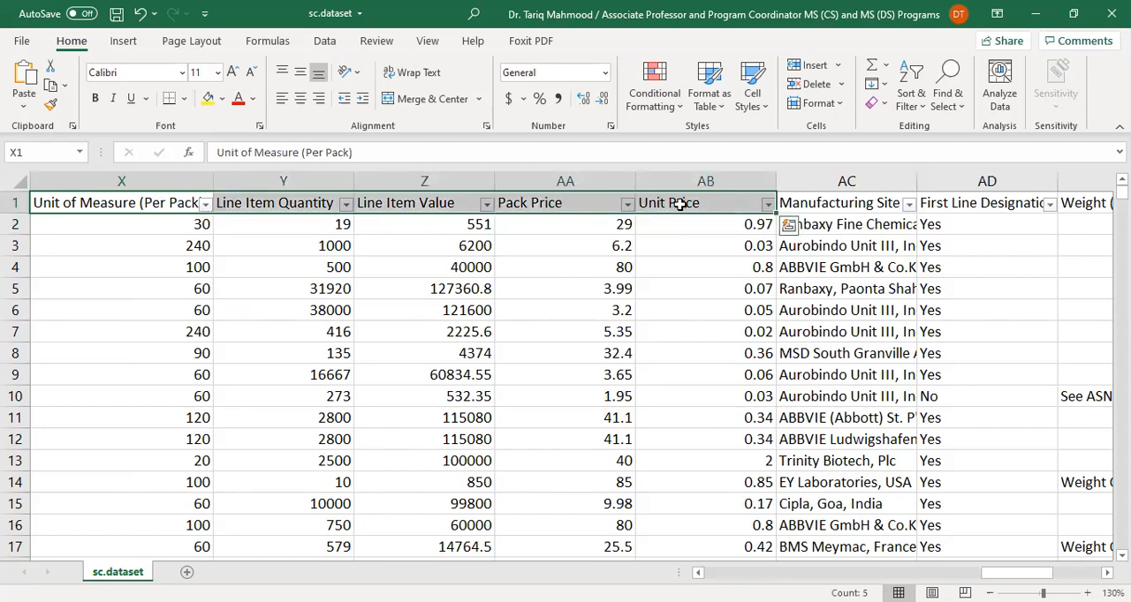
Inspect the first record's Unit Price, Pack Price, Line Item Value, Line Item Quantity and Unit of Measure (Per Pack) entries
{"action": "left_click", "coordinate": [740, 229]}
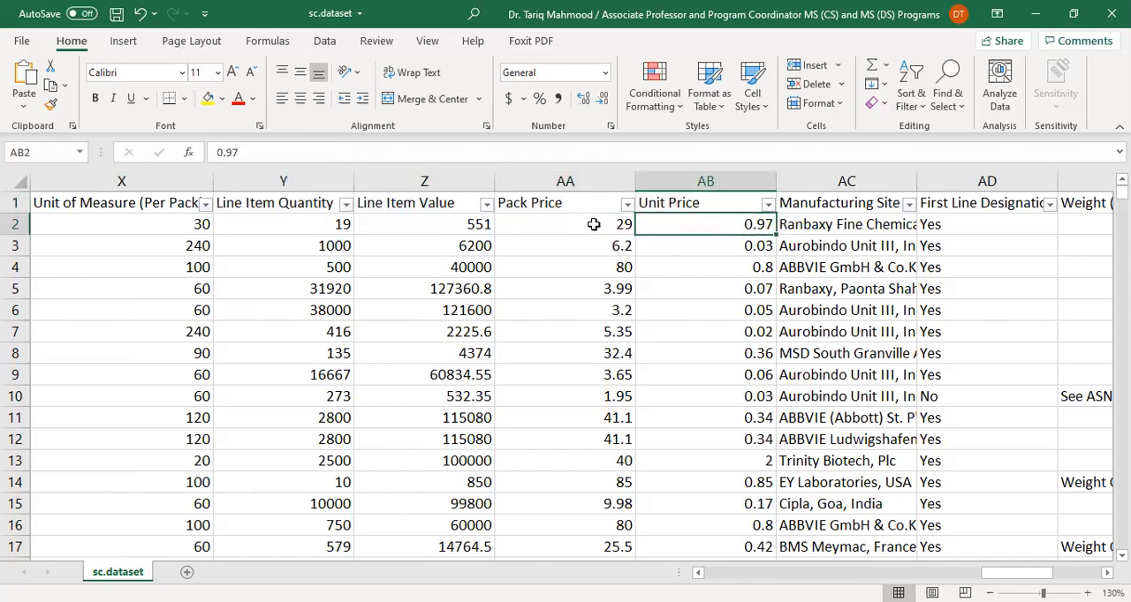
{"action": "left_click", "coordinate": [594, 225]}
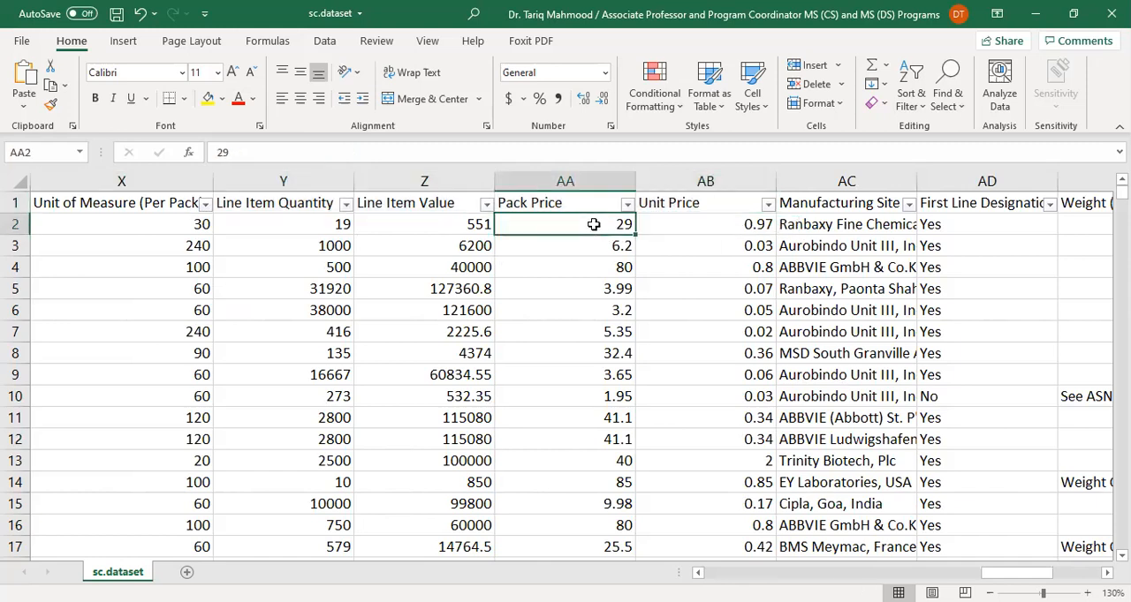
{"action": "left_click", "coordinate": [455, 229]}
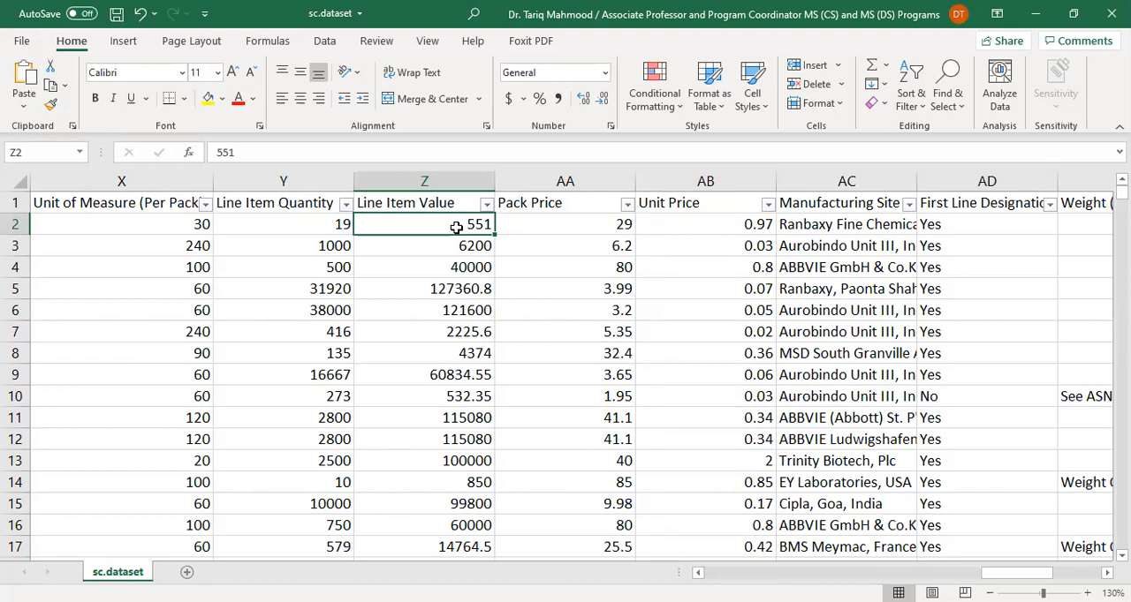
{"action": "left_click", "coordinate": [336, 228]}
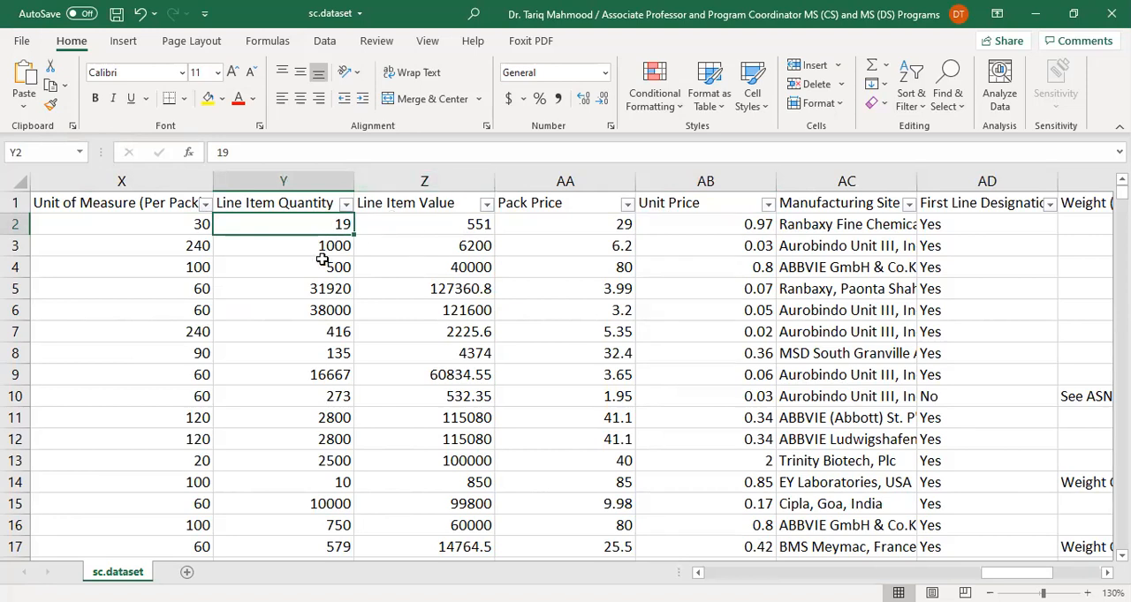
{"action": "left_click", "coordinate": [175, 226]}
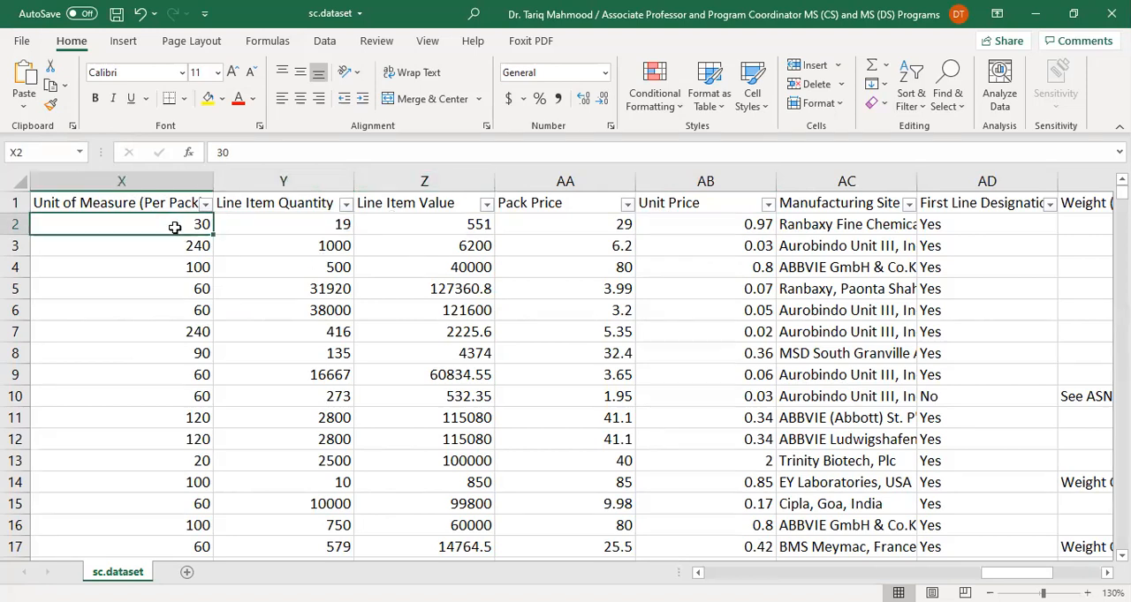
Autofit the Unit of Measure (Per Pack) column and compare its entries with the first record's Line Item Quantity and Line Item Value
{"action": "double_click", "coordinate": [213, 182]}
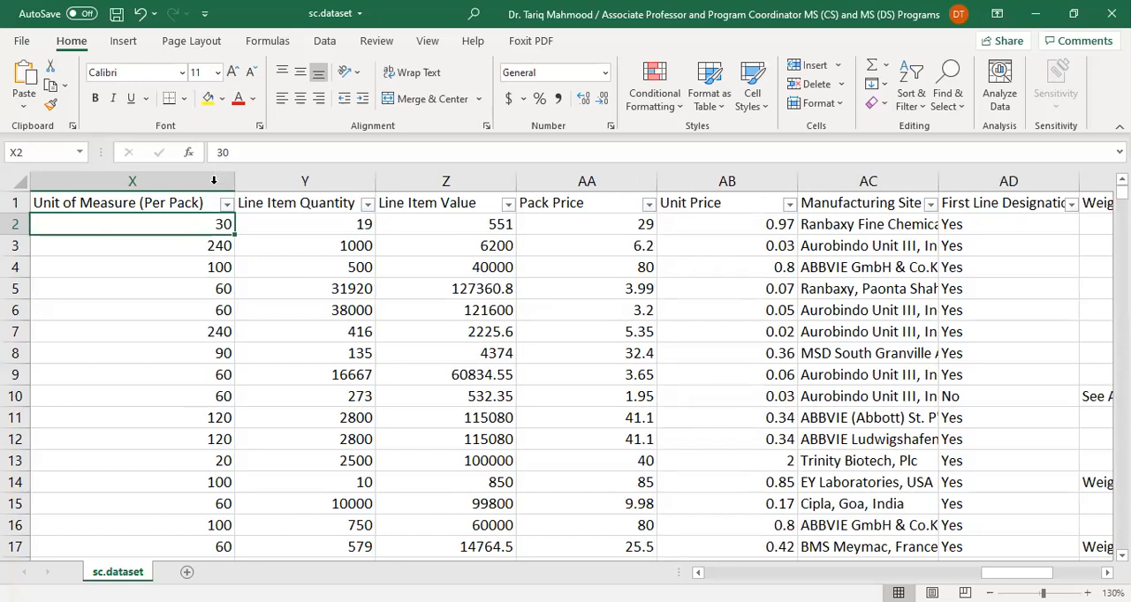
{"action": "left_click", "coordinate": [226, 247]}
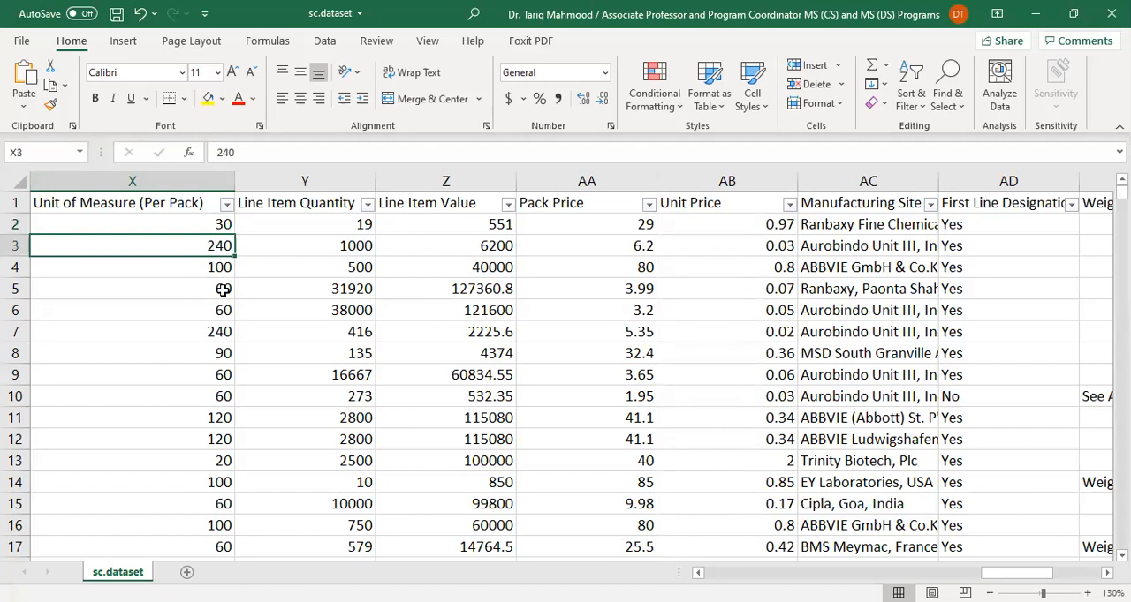
{"action": "left_click", "coordinate": [362, 224]}
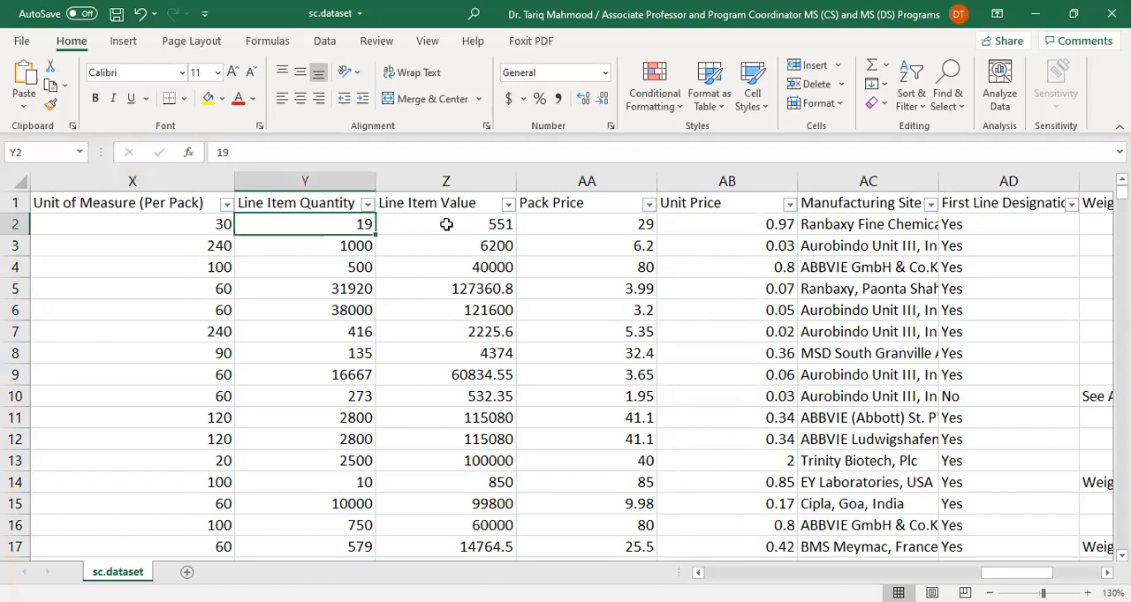
{"action": "left_click", "coordinate": [430, 235]}
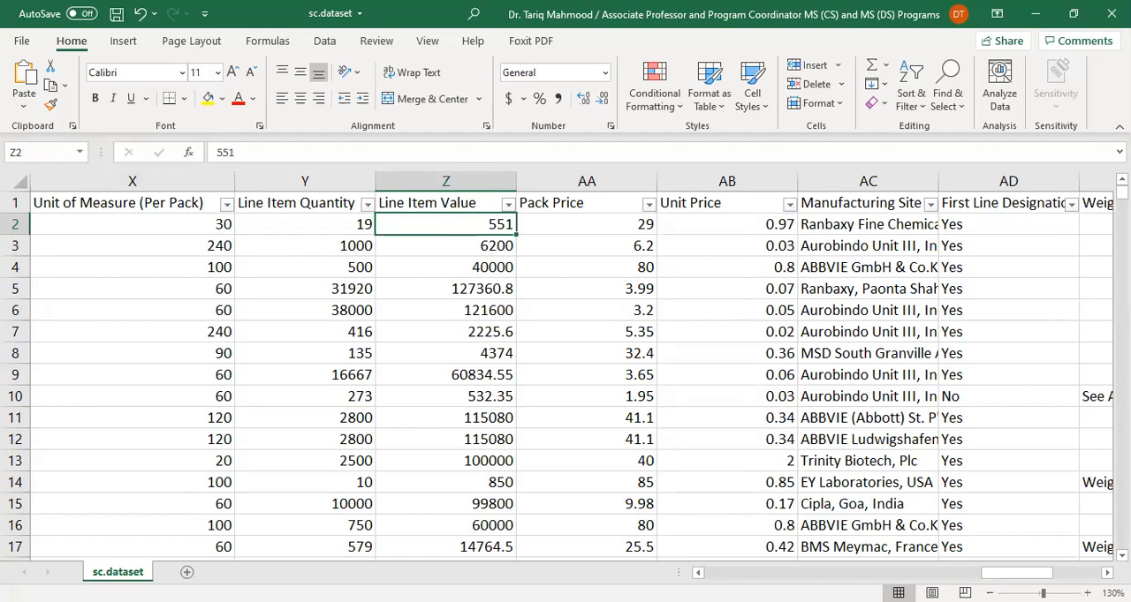
Switch to wrangling.ipynb in JupyterLab to restart its kernel and clear all cell outputs
{"action": "key", "text": "alt+Tab"}
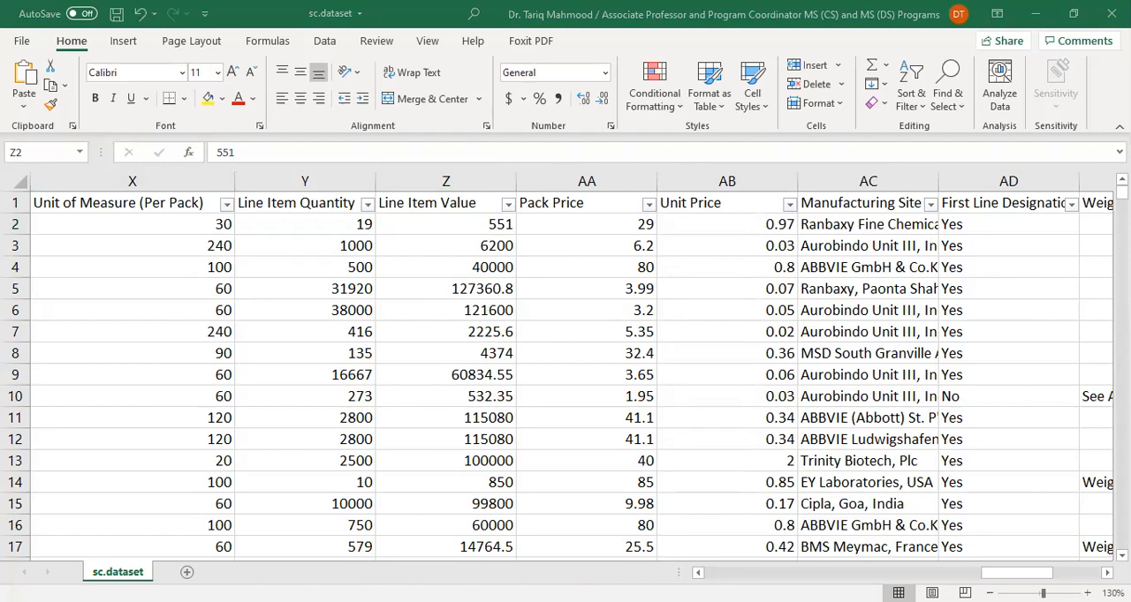
{"action": "key", "text": "alt+Tab"}
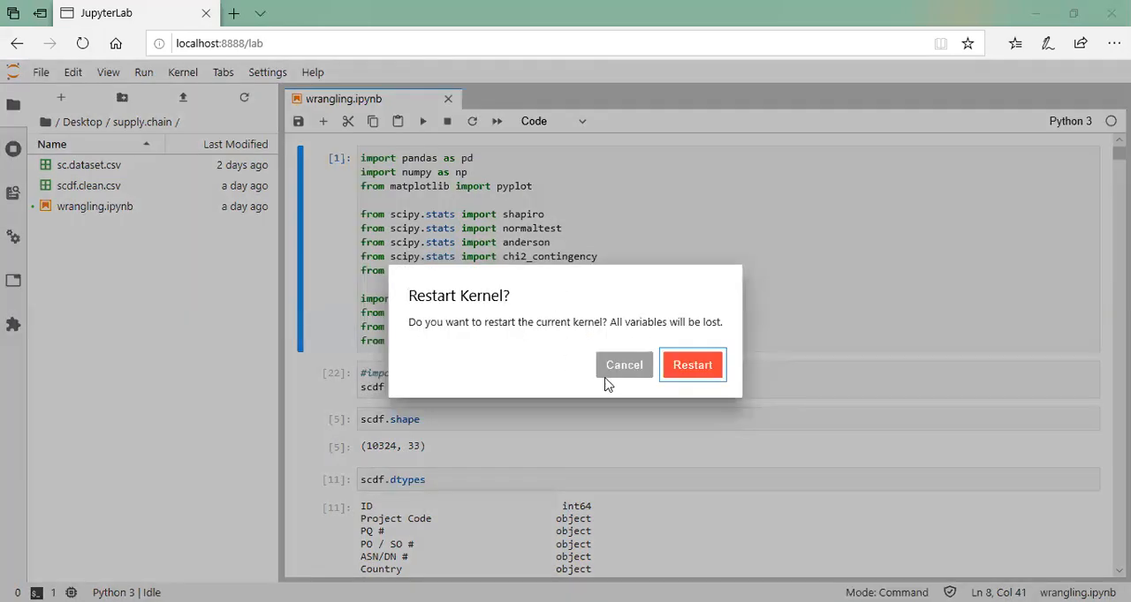
{"action": "left_click", "coordinate": [675, 366]}
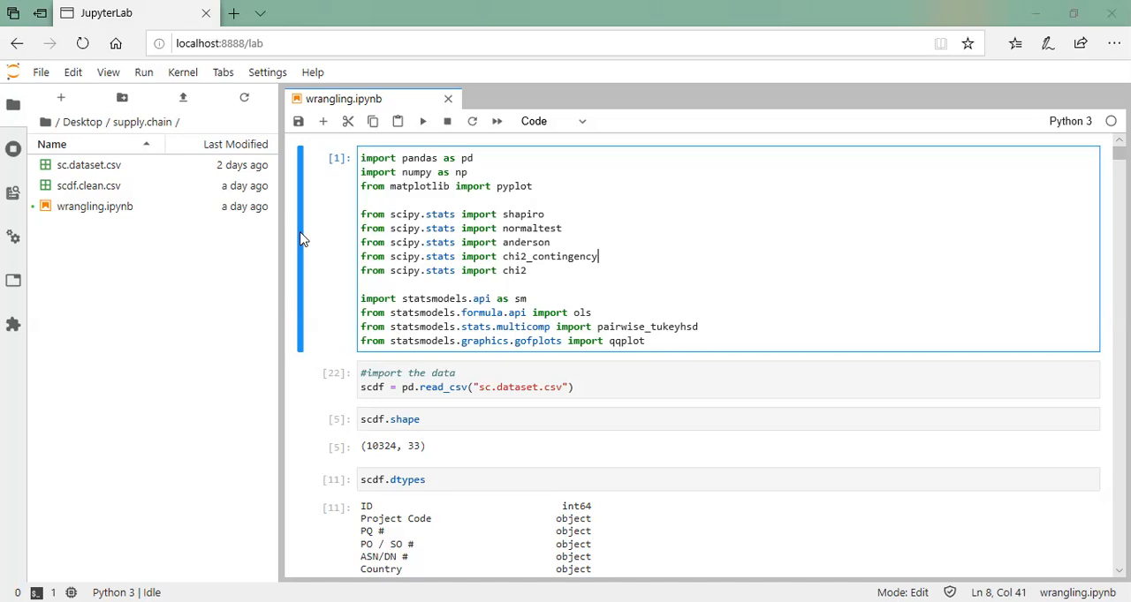
{"action": "right_click", "coordinate": [301, 238]}
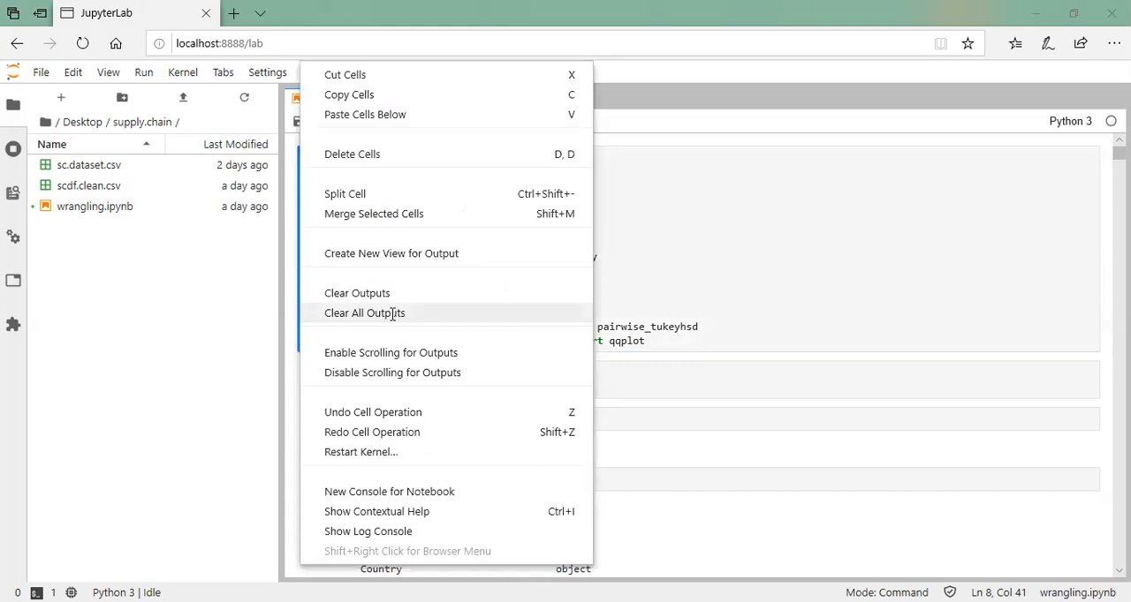
{"action": "left_click", "coordinate": [355, 380]}
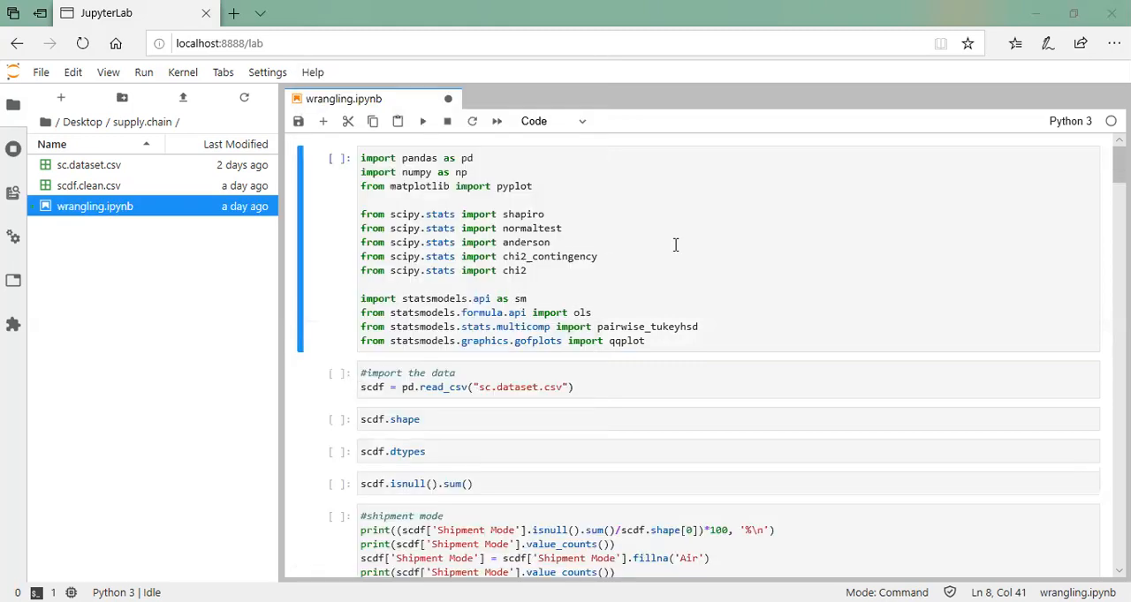
Run the notebook's first cell, which imports pandas, numpy, scipy.stats and statsmodels, and save the notebook
{"action": "left_click", "coordinate": [714, 239]}
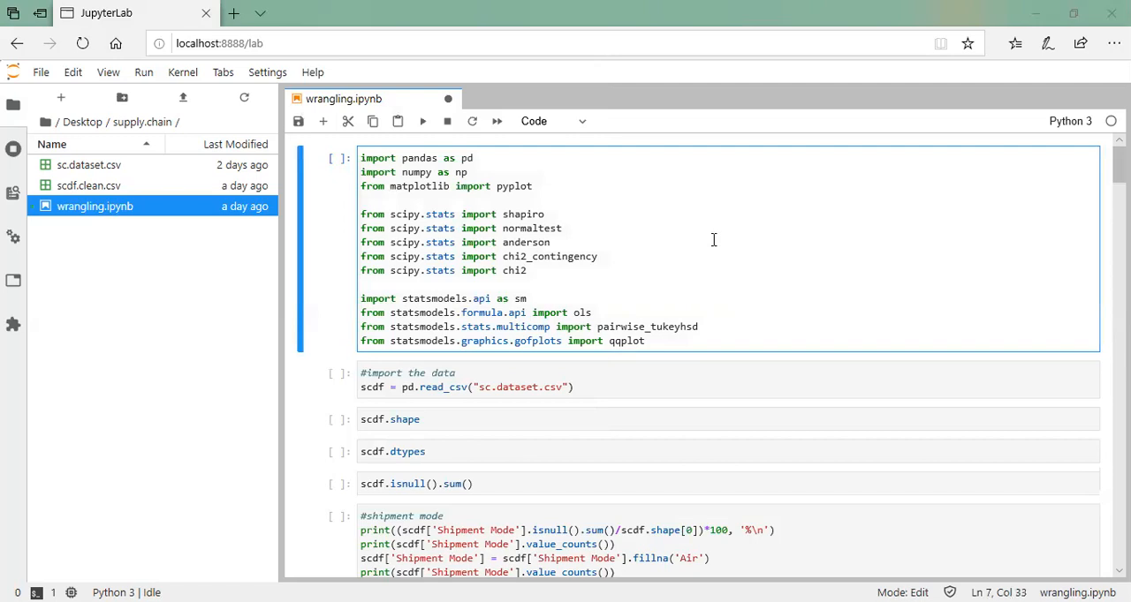
{"action": "left_click", "coordinate": [420, 124]}
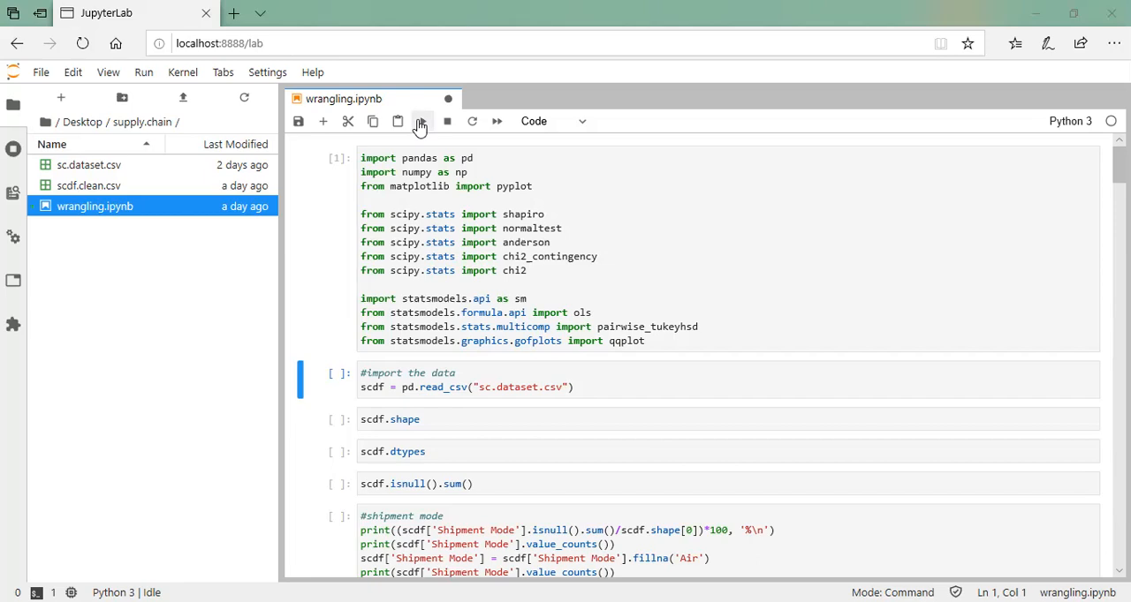
{"action": "key", "text": "ctrl+s"}
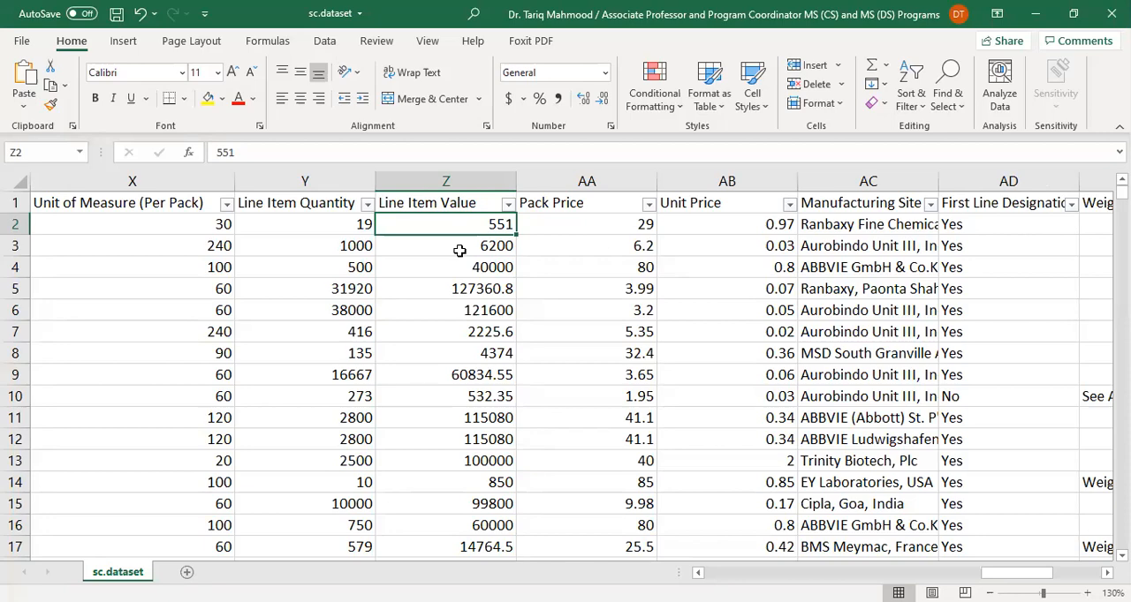
In the sc.dataset workbook in Excel, review the first record from Line Item Value to Freight Cost (USD) and back to Product Group
{"action": "key", "text": "Right"}
{"action": "key", "text": "Right"}
{"action": "key", "text": "Right"}
{"action": "key", "text": "Right"}
{"action": "key", "text": "Right"}
{"action": "key", "text": "Right"}
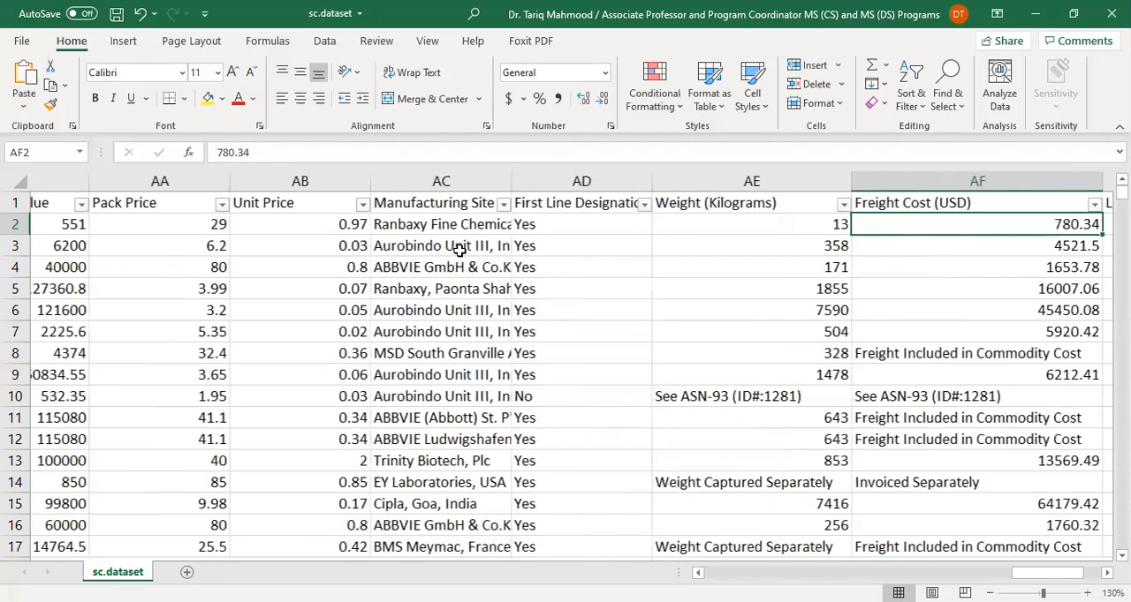
{"action": "key", "text": "Left"}
{"action": "key", "text": "Left"}
{"action": "key", "text": "Left"}
{"action": "key", "text": "Left"}
{"action": "key", "text": "Left"}
{"action": "key", "text": "Left"}
{"action": "key", "text": "Left"}
Examine the first record's Fulfill Via and Shipment Mode entries and return to its ASN/DN # entry
{"action": "key", "text": "Left"}
{"action": "key", "text": "Left"}
{"action": "key", "text": "Left"}
{"action": "key", "text": "Left"}
{"action": "key", "text": "Left"}
{"action": "key", "text": "Left"}
{"action": "key", "text": "Left"}
{"action": "key", "text": "Left"}
{"action": "key", "text": "Left"}
{"action": "key", "text": "Left"}
{"action": "key", "text": "Left"}
{"action": "key", "text": "Left"}
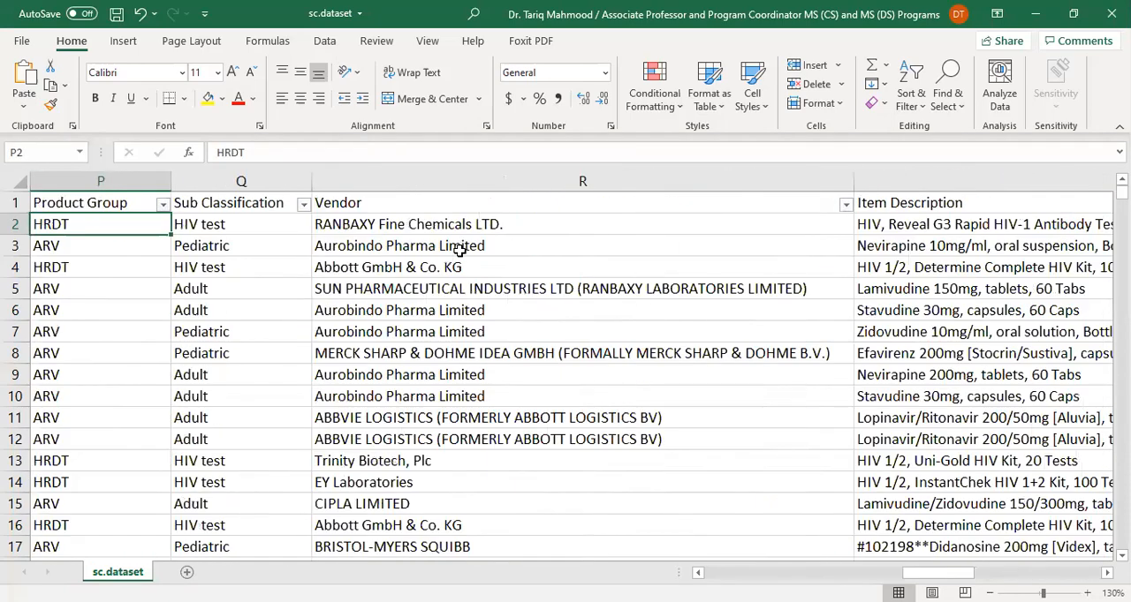
{"action": "key", "text": "Left"}
{"action": "key", "text": "Left"}
{"action": "key", "text": "Left"}
{"action": "key", "text": "Left"}
{"action": "key", "text": "Left"}
{"action": "key", "text": "Left"}
{"action": "key", "text": "Left"}
{"action": "key", "text": "Left"}
{"action": "key", "text": "Left"}
{"action": "key", "text": "Left"}
{"action": "key", "text": "Left"}
{"action": "key", "text": "Left"}
{"action": "key", "text": "Left"}
{"action": "key", "text": "Left"}
{"action": "key", "text": "Left"}
{"action": "key", "text": "Right"}
{"action": "key", "text": "Right"}
{"action": "key", "text": "Right"}
{"action": "key", "text": "Right"}
{"action": "key", "text": "Right"}
{"action": "key", "text": "Right"}
{"action": "key", "text": "Right"}
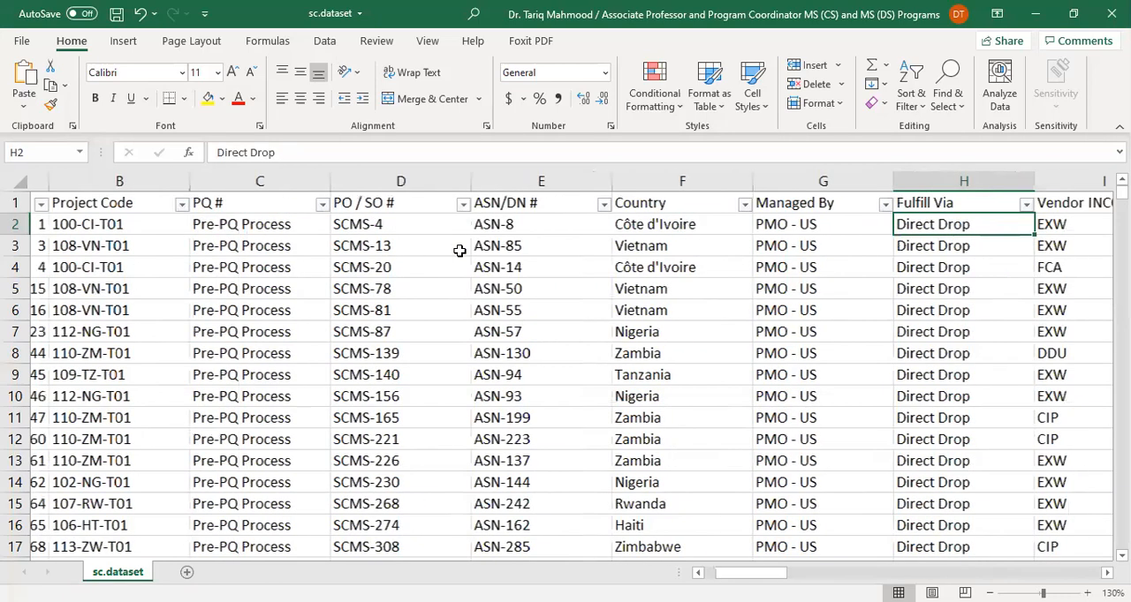
{"action": "key", "text": "Right"}
{"action": "key", "text": "Right"}
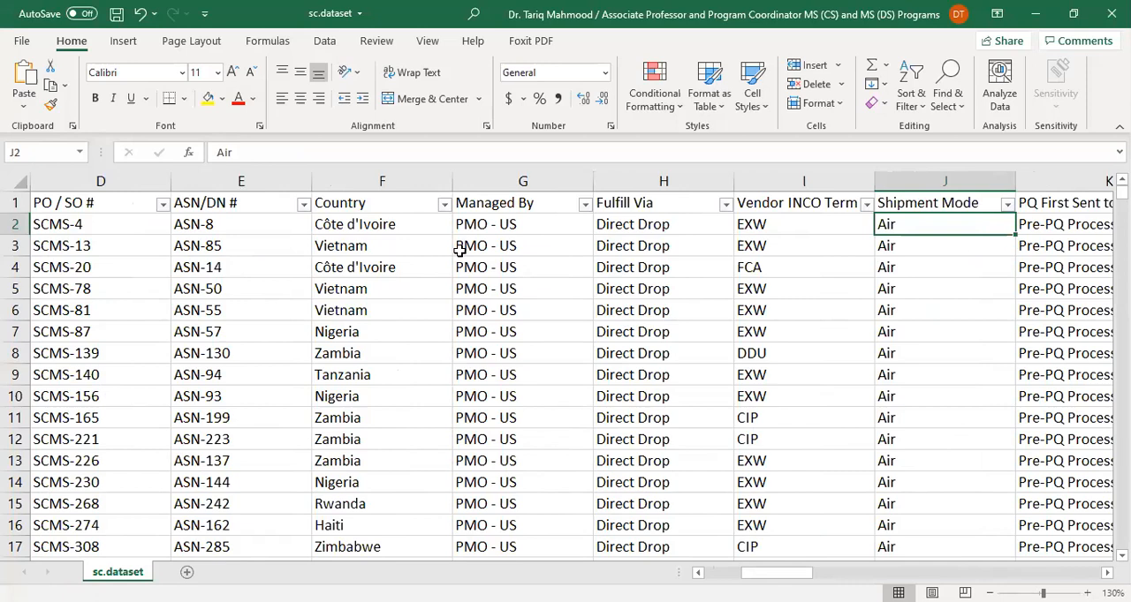
{"action": "key", "text": "Left"}
{"action": "key", "text": "Left"}
{"action": "key", "text": "Left"}
{"action": "key", "text": "Left"}
{"action": "key", "text": "Left"}
{"action": "key", "text": "Left"}
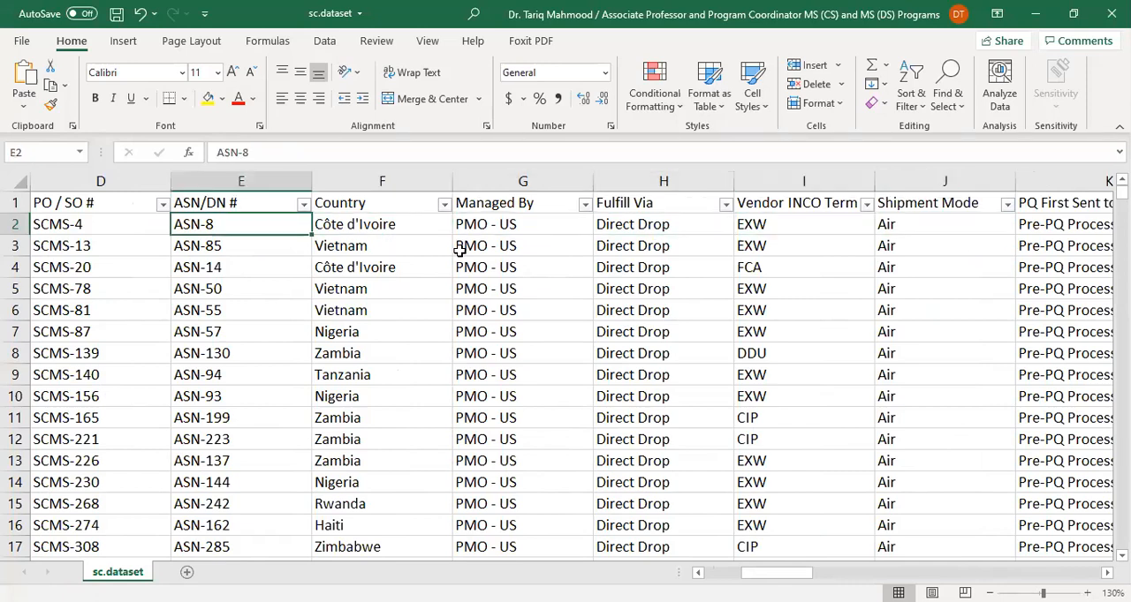
Go through the first record from ASN/DN # past the delivery dates, Vendor and Brand up to Dosage Form
{"action": "key", "text": "Right"}
{"action": "key", "text": "Right"}
{"action": "key", "text": "Right"}
{"action": "key", "text": "Right"}
{"action": "key", "text": "Right"}
{"action": "key", "text": "Right"}
{"action": "key", "text": "Right"}
{"action": "key", "text": "Right"}
{"action": "key", "text": "Right"}
{"action": "key", "text": "Right"}
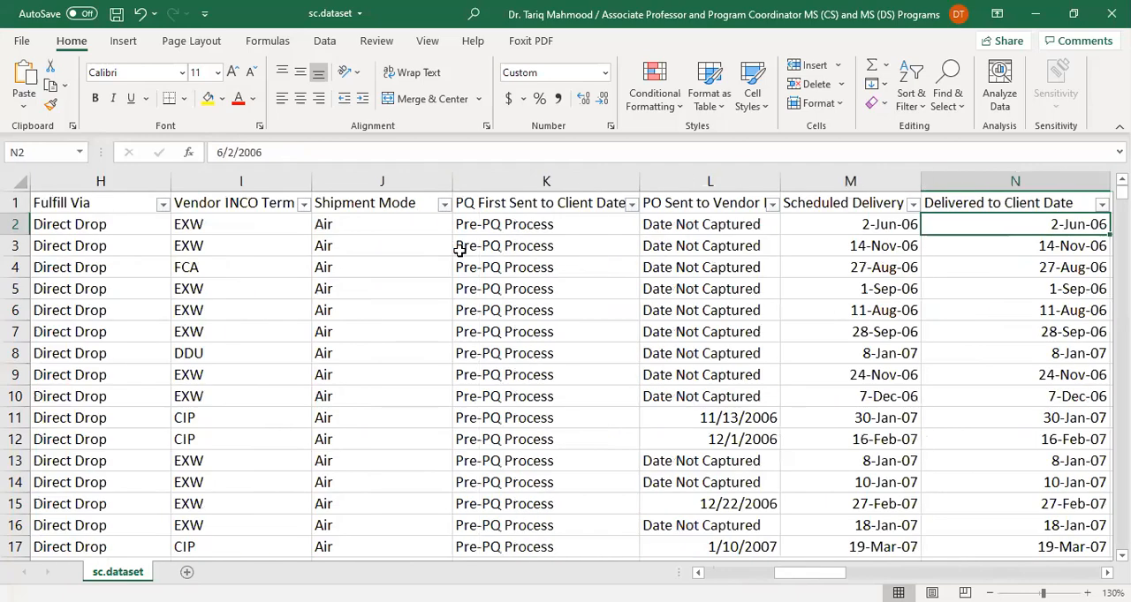
{"action": "key", "text": "Right"}
{"action": "key", "text": "Right"}
{"action": "key", "text": "Right"}
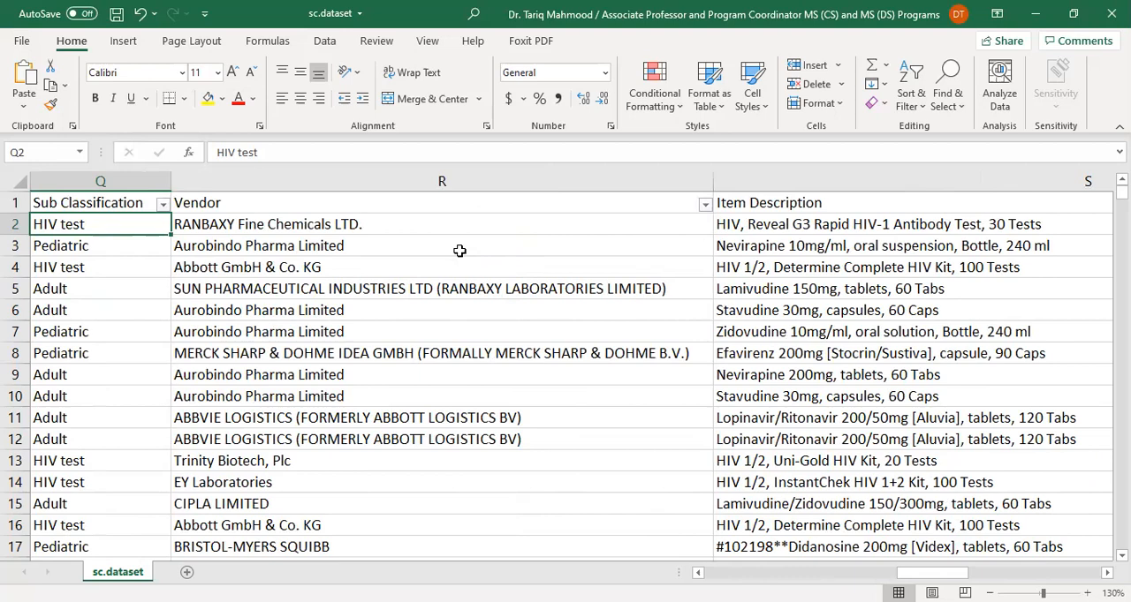
{"action": "key", "text": "Right"}
{"action": "key", "text": "Right"}
{"action": "key", "text": "Right"}
{"action": "key", "text": "Right"}
{"action": "key", "text": "Right"}
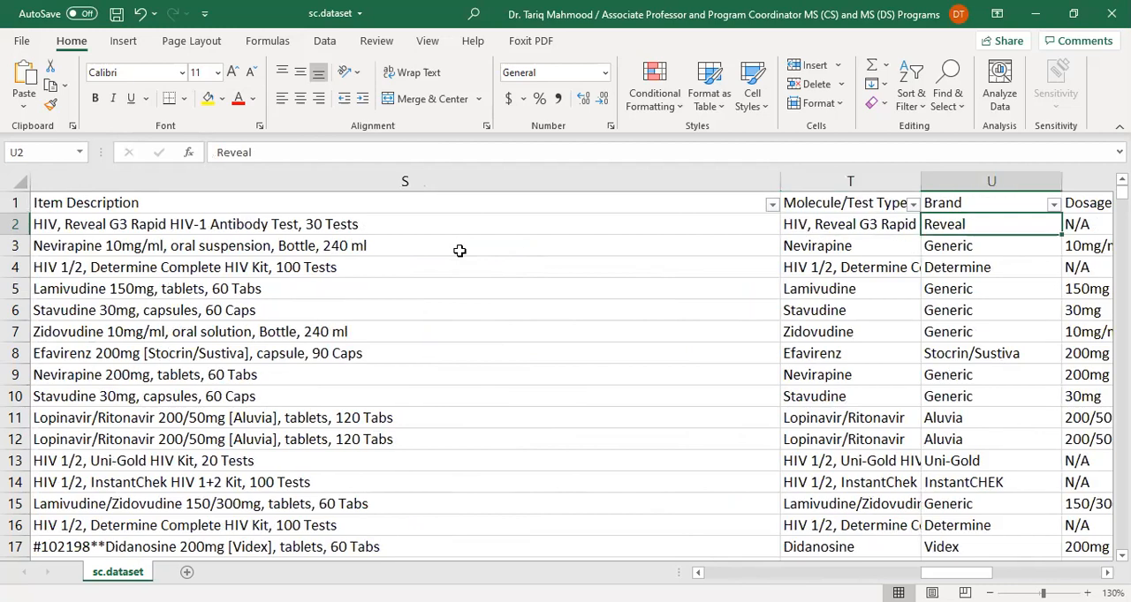
{"action": "key", "text": "Right"}
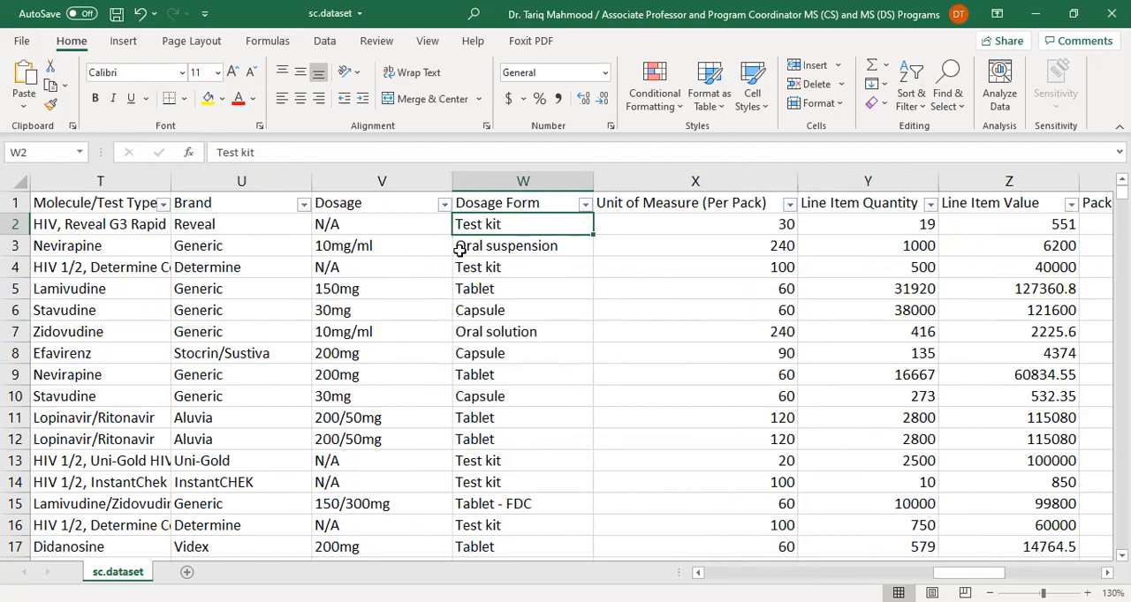
Review the first record from Dosage Form back to Delivery Recorded Date, then forward through Sub Classification to the dataset's end
{"action": "key", "text": "Left"}
{"action": "key", "text": "Left"}
{"action": "key", "text": "Left"}
{"action": "key", "text": "Left"}
{"action": "key", "text": "Left"}
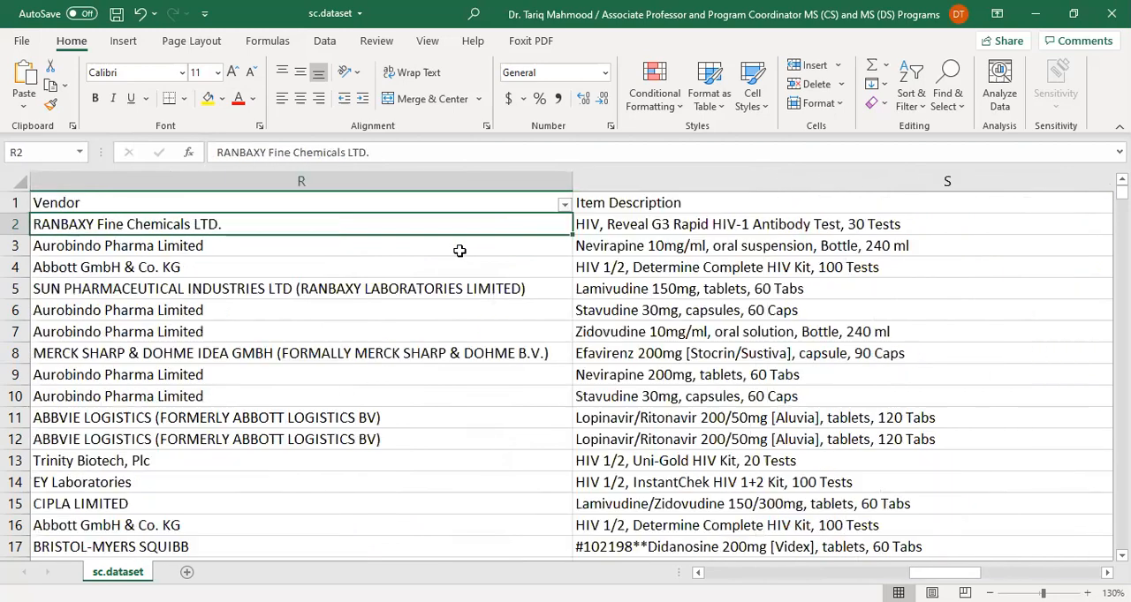
{"action": "key", "text": "Left"}
{"action": "key", "text": "Left"}
{"action": "key", "text": "Left"}
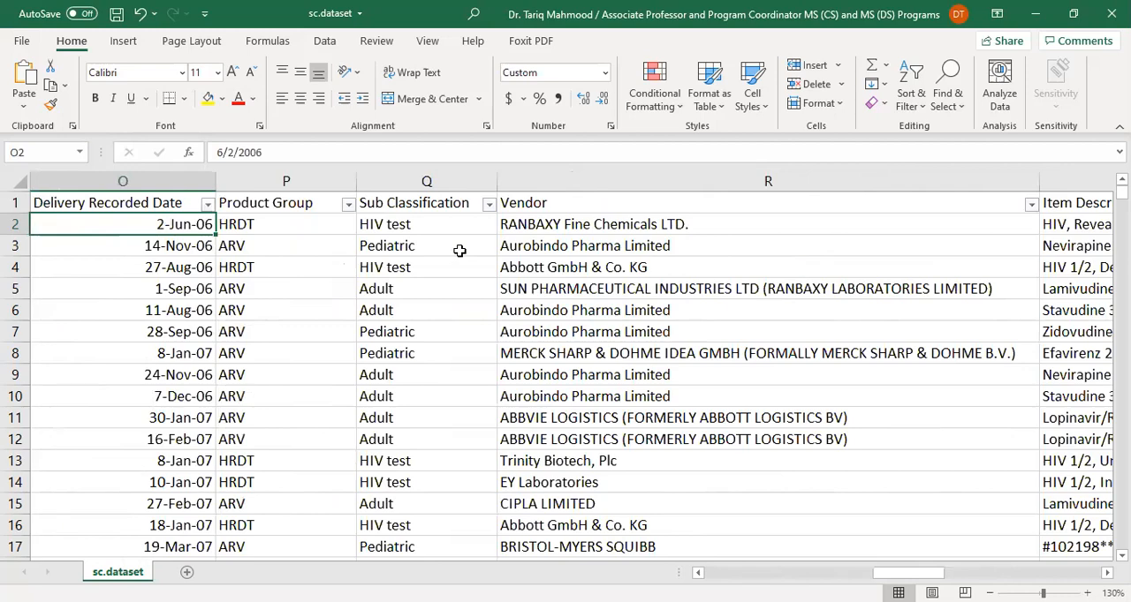
{"action": "key", "text": "Right"}
{"action": "key", "text": "Right"}
{"action": "key", "text": "Right"}
{"action": "key", "text": "Right"}
{"action": "key", "text": "Right"}
{"action": "key", "text": "Right"}
{"action": "key", "text": "Right"}
{"action": "key", "text": "Right"}
{"action": "key", "text": "Right"}
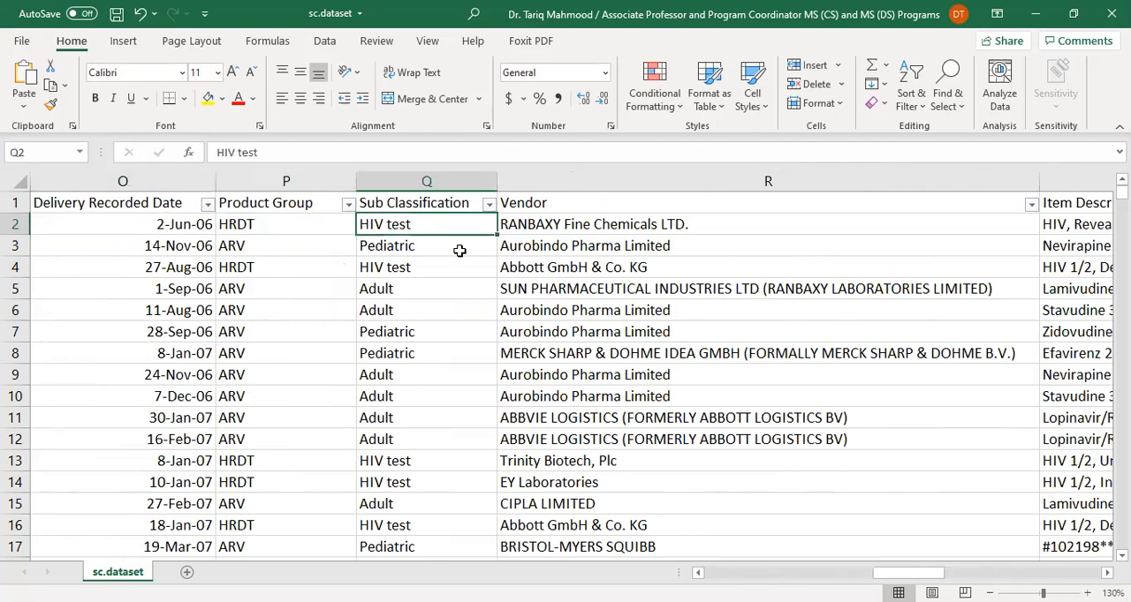
{"action": "key", "text": "Right"}
{"action": "key", "text": "Right"}
{"action": "key", "text": "Right"}
{"action": "key", "text": "Right"}
{"action": "key", "text": "Right"}
{"action": "key", "text": "Right"}
{"action": "key", "text": "Right"}
{"action": "key", "text": "Right"}
{"action": "key", "text": "Right"}
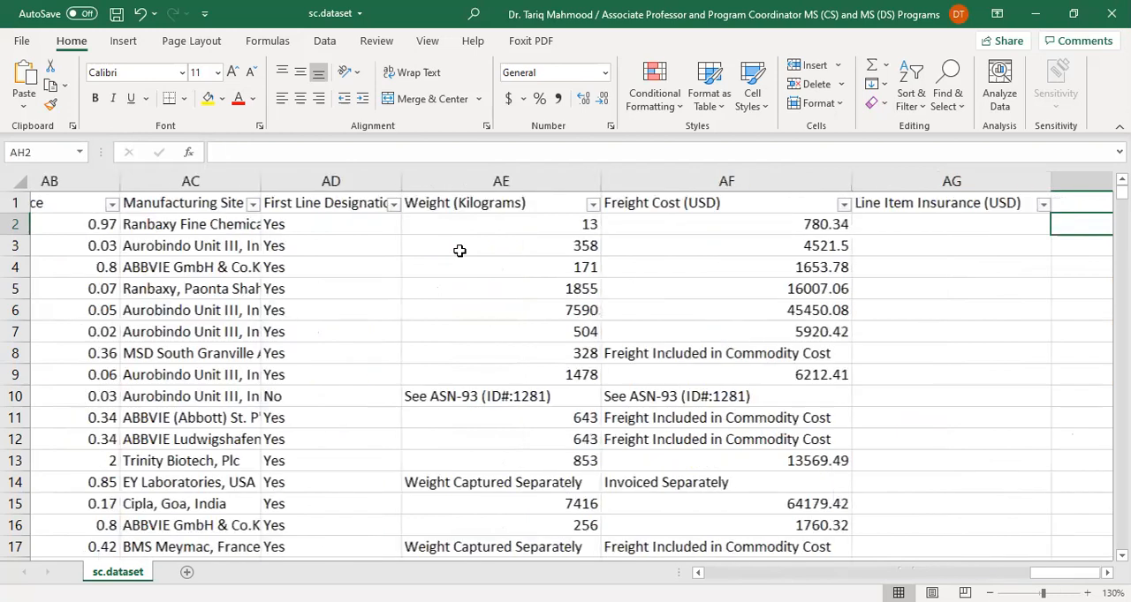
Examine the first record's Freight Cost (USD) and Line Item Insurance (USD) cells and return to Weight (Kilograms)
{"action": "key", "text": "Left"}
{"action": "key", "text": "Left"}
{"action": "key", "text": "Right"}
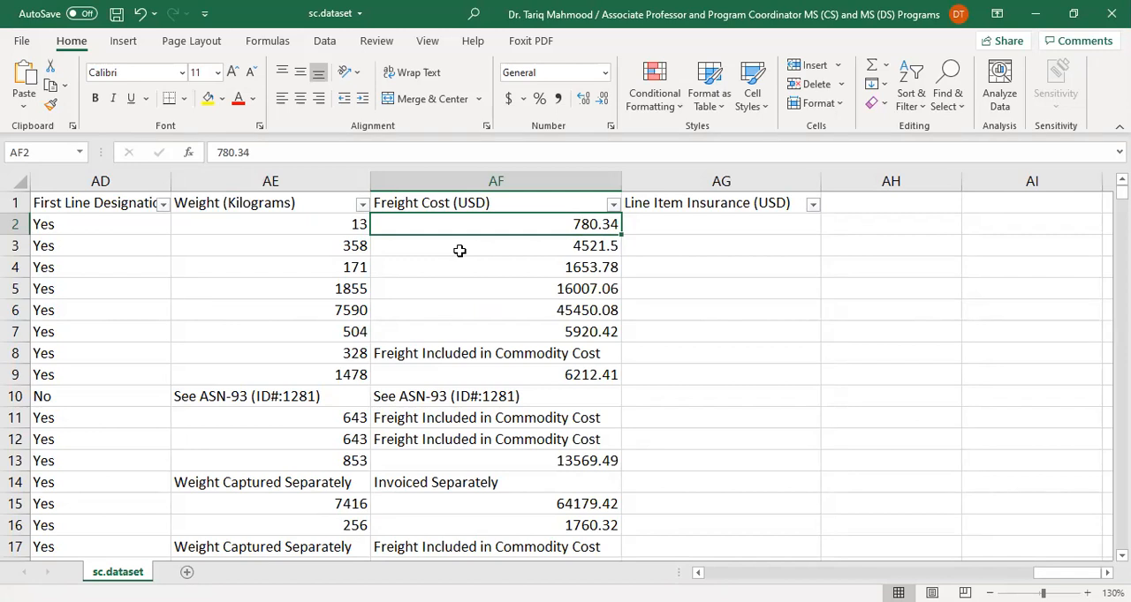
{"action": "key", "text": "Right"}
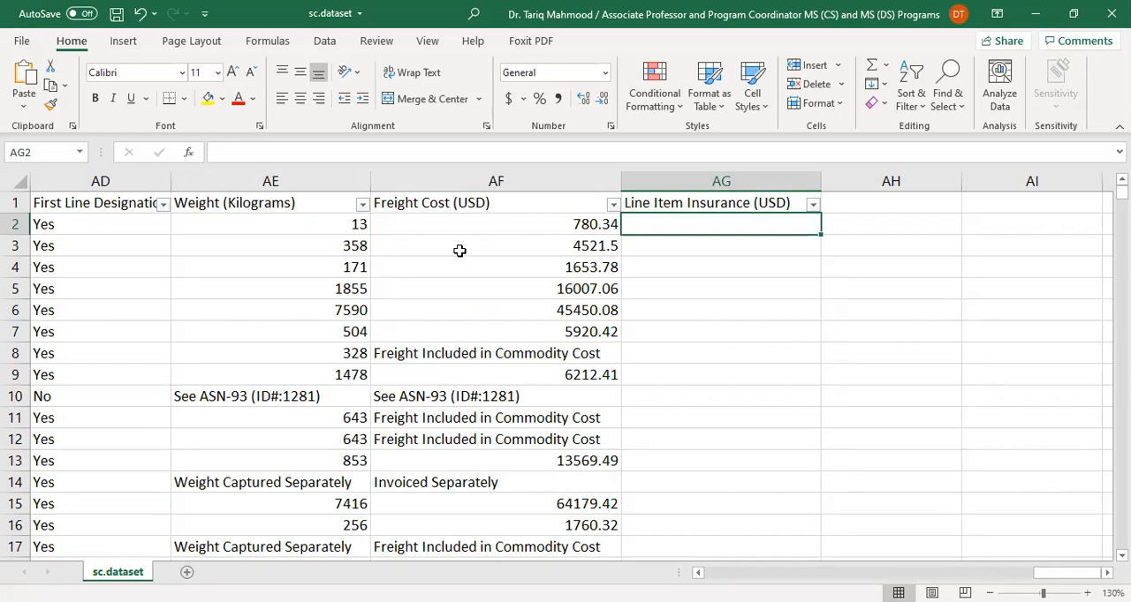
{"action": "key", "text": "Left"}
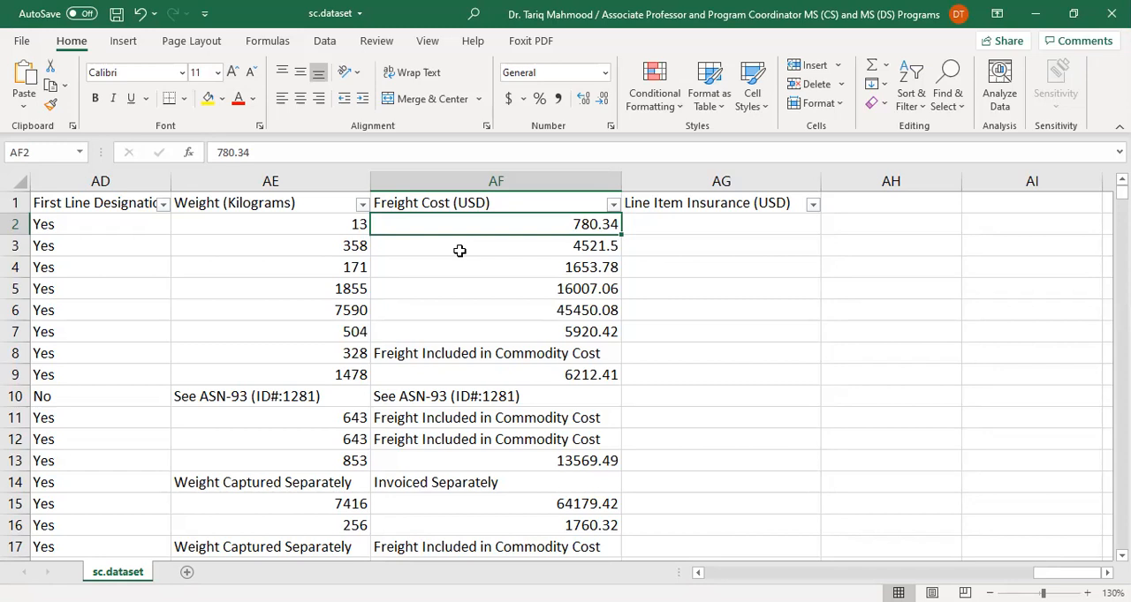
{"action": "key", "text": "Left"}
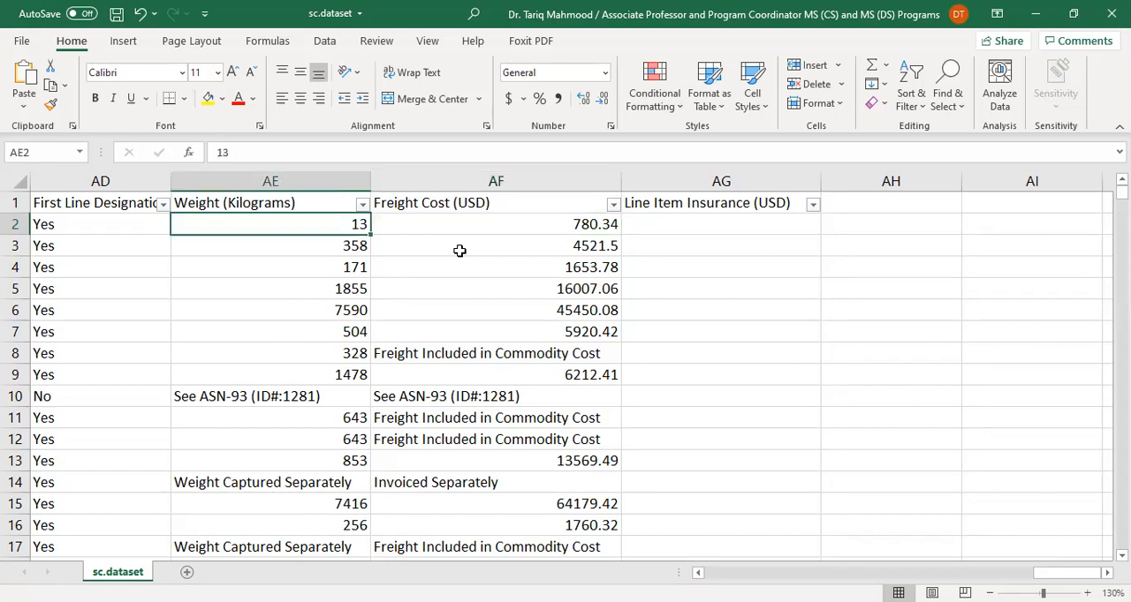
Go back through the first record from Weight (Kilograms) to its Unit Price and Pack Price
{"action": "key", "text": "Left"}
{"action": "key", "text": "Left"}
{"action": "key", "text": "Left"}
{"action": "scroll", "coordinate": [460, 251], "scroll_direction": "left", "scroll_amount": 2}
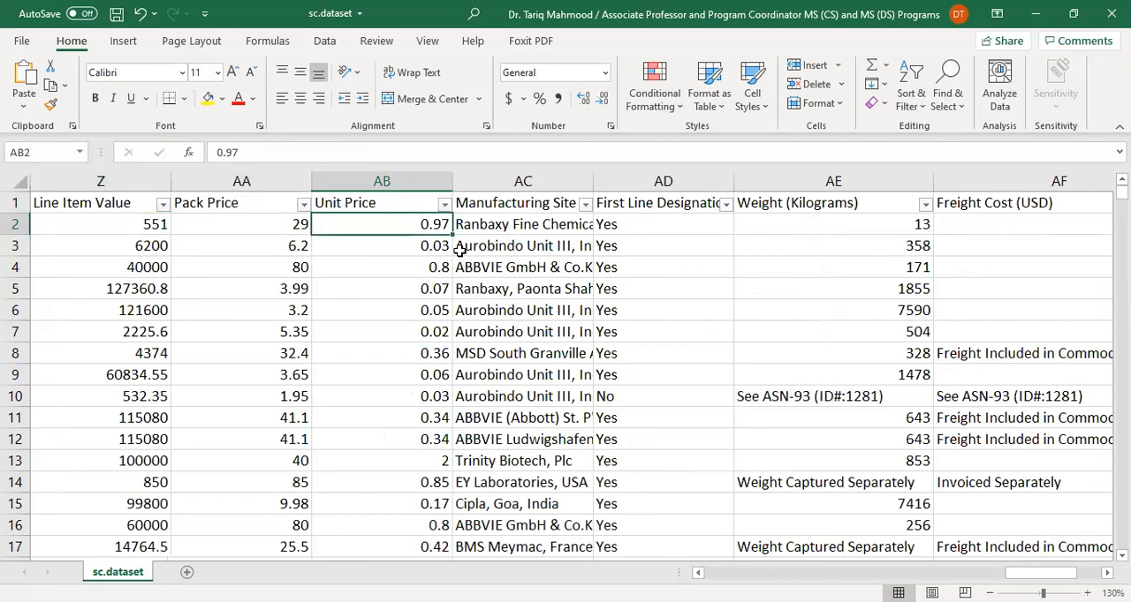
{"action": "key", "text": "Left"}
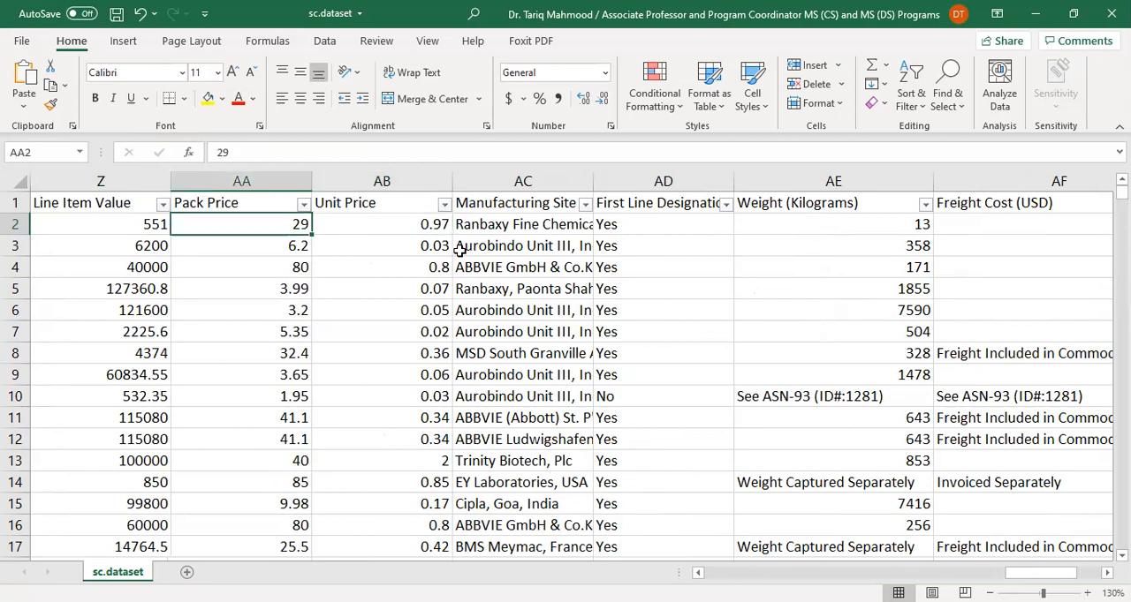
Review the first record's entries between Pack Price and Freight Cost (USD) and return to Line Item Quantity
{"action": "key", "text": "Right"}
{"action": "key", "text": "Right"}
{"action": "key", "text": "Right"}
{"action": "key", "text": "Right"}
{"action": "key", "text": "Right"}
{"action": "key", "text": "Left"}
{"action": "key", "text": "Left"}
{"action": "key", "text": "Left"}
{"action": "key", "text": "Right"}
{"action": "key", "text": "Right"}
{"action": "key", "text": "Right"}
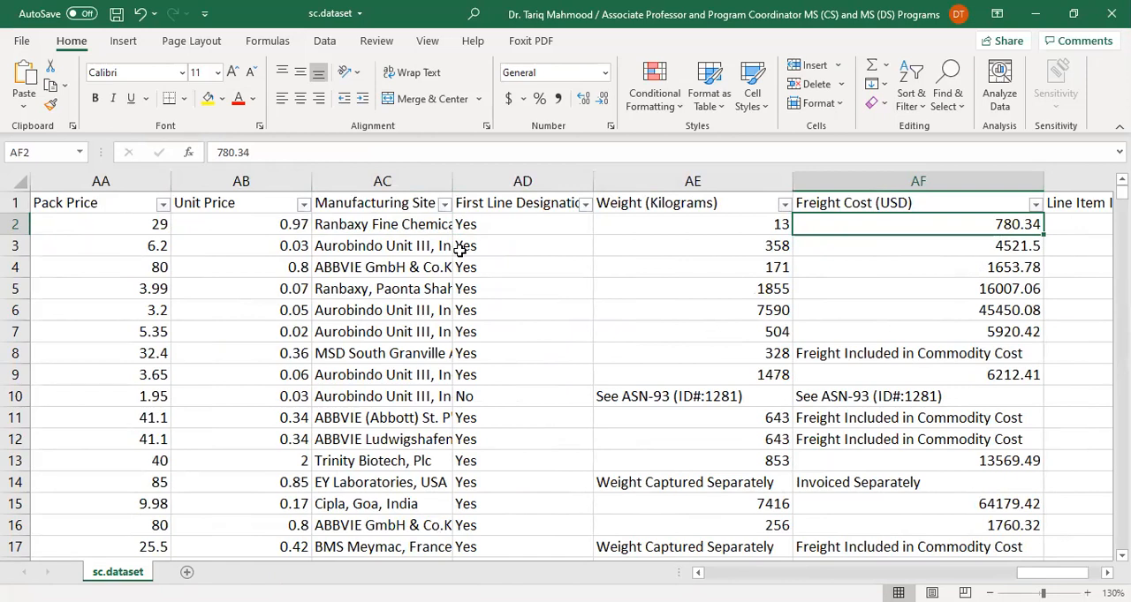
{"action": "key", "text": "Left"}
{"action": "key", "text": "Left"}
{"action": "key", "text": "Left"}
{"action": "key", "text": "Left"}
{"action": "key", "text": "Left"}
{"action": "key", "text": "Left"}
{"action": "key", "text": "Left"}
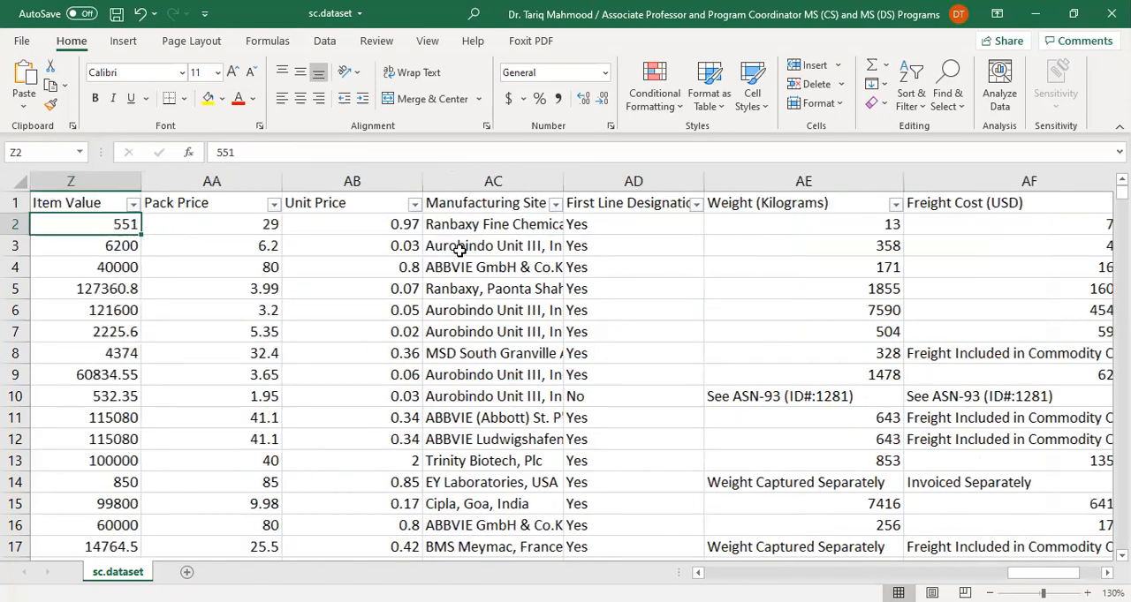
{"action": "key", "text": "Right"}
{"action": "key", "text": "Left"}
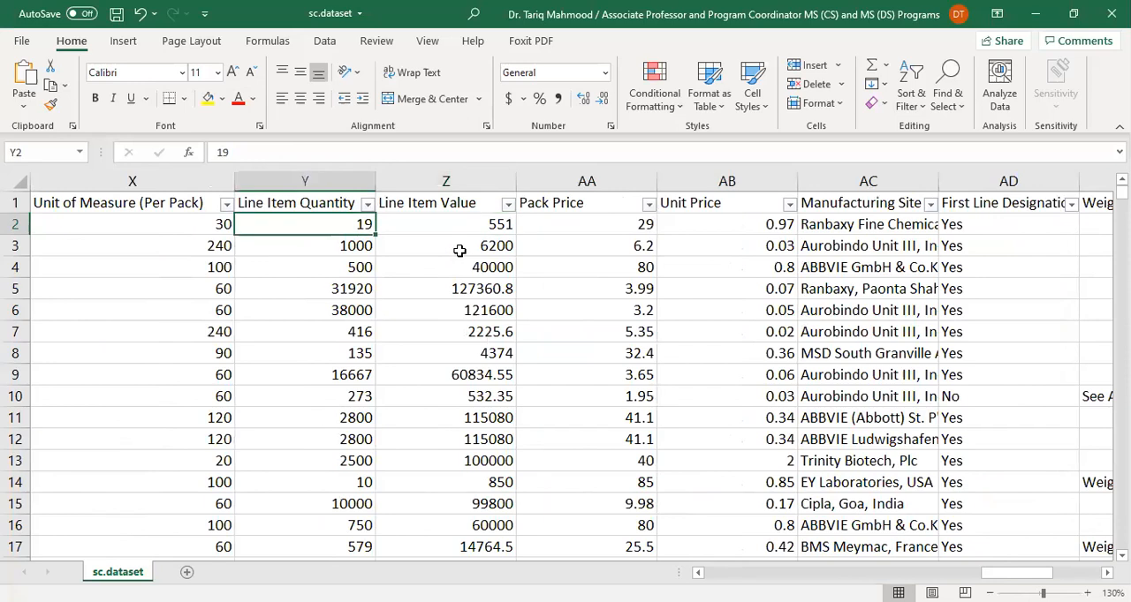
Go back through the first record from Line Item Quantity past Item Description and Vendor to PO Sent to Vendor Date
{"action": "key", "text": "Left"}
{"action": "key", "text": "Left"}
{"action": "key", "text": "Left"}
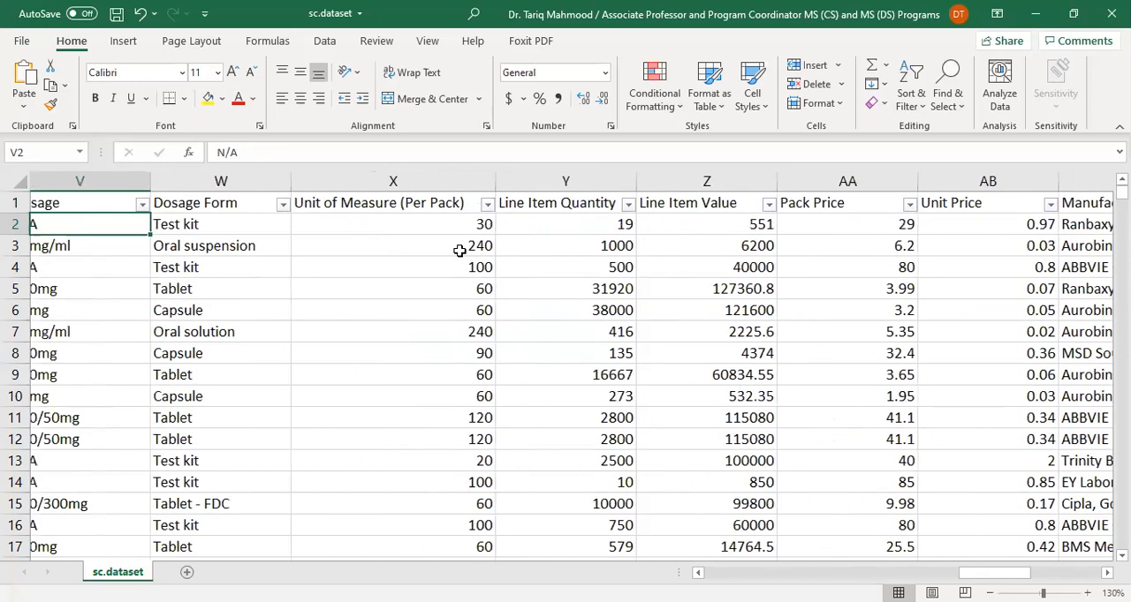
{"action": "key", "text": "Left"}
{"action": "key", "text": "Left"}
{"action": "key", "text": "Left"}
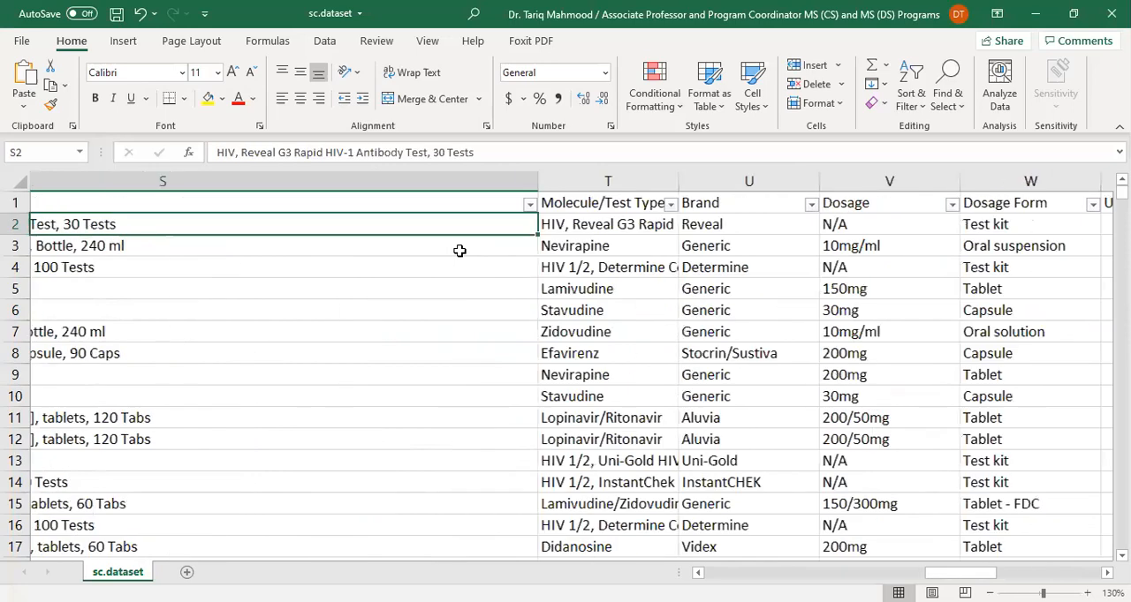
{"action": "key", "text": "Left"}
{"action": "key", "text": "Left"}
{"action": "key", "text": "Left"}
{"action": "key", "text": "Left"}
{"action": "key", "text": "Left"}
{"action": "key", "text": "Left"}
{"action": "key", "text": "Left"}
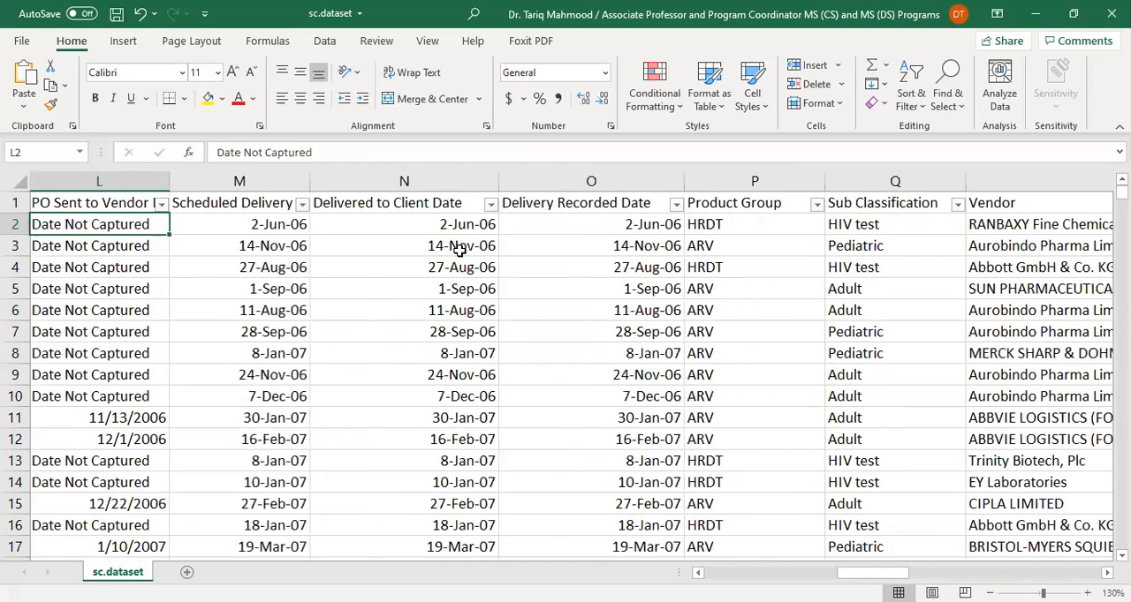
Compare the full header names of the PO Sent to Vendor Date and PQ First Sent to Client Date columns
{"action": "key", "text": "Left"}
{"action": "key", "text": "Right"}
{"action": "key", "text": "Up"}
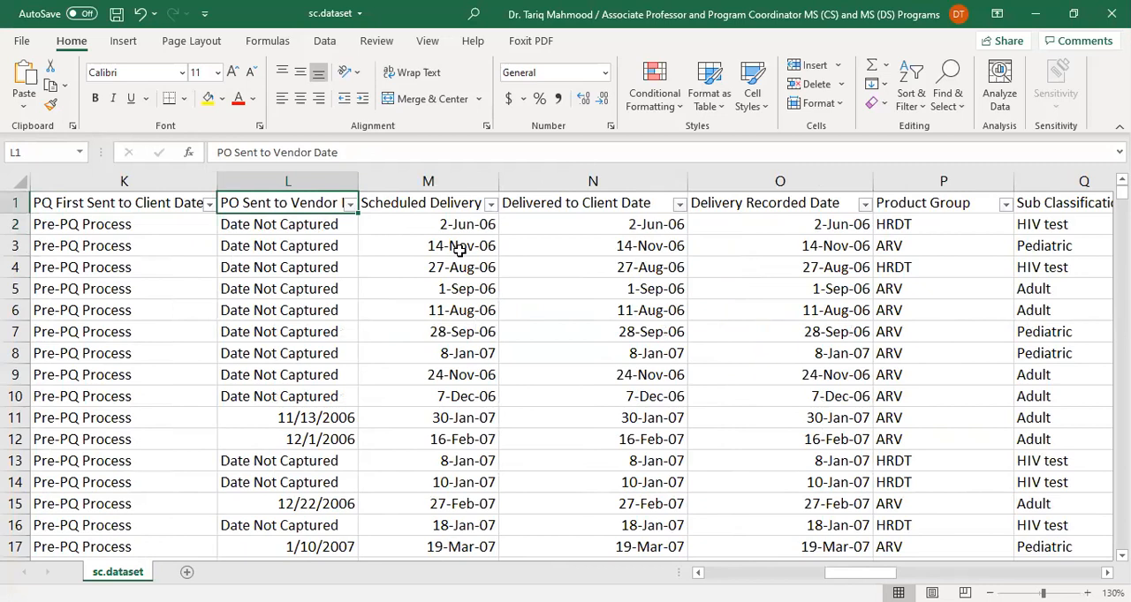
{"action": "key", "text": "Left"}
{"action": "key", "text": "Right"}
{"action": "key", "text": "Left"}
{"action": "key", "text": "Right"}
{"action": "key", "text": "Left"}
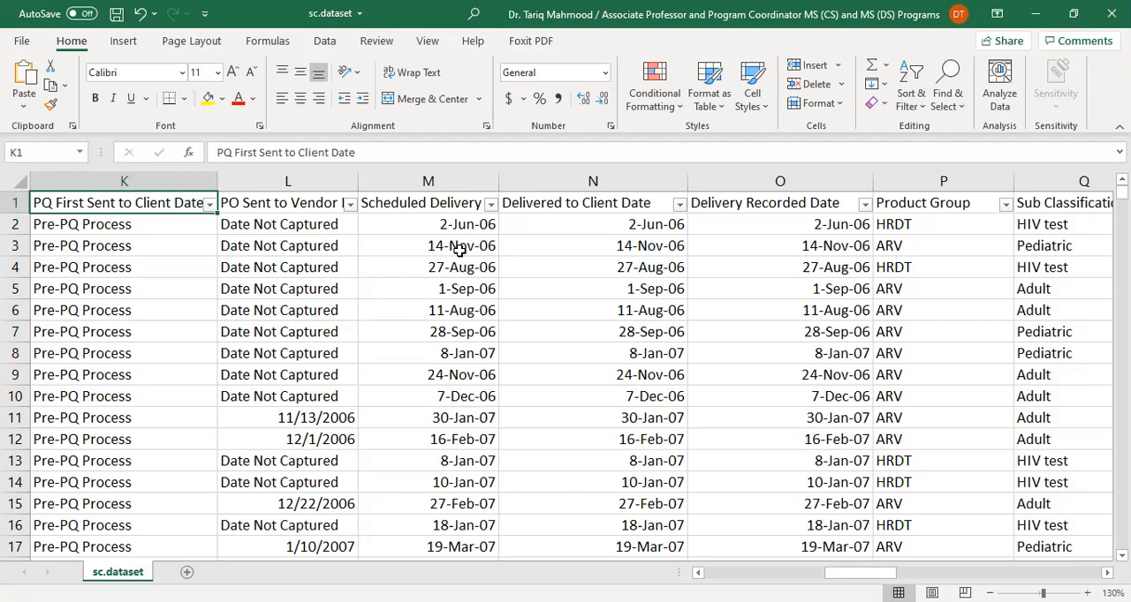
Review the column headers around Vendor INCO Term and Shipment Mode and go back to Country
{"action": "key", "text": "Left"}
{"action": "key", "text": "Left"}
{"action": "key", "text": "Left"}
{"action": "key", "text": "Left"}
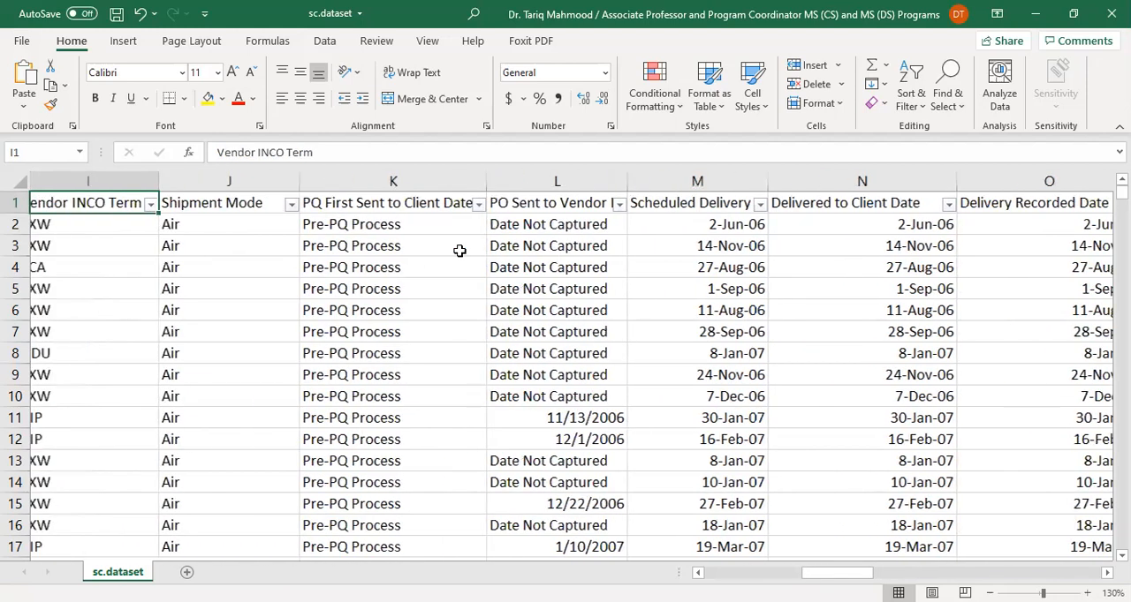
{"action": "key", "text": "Right"}
{"action": "key", "text": "Right"}
{"action": "key", "text": "Right"}
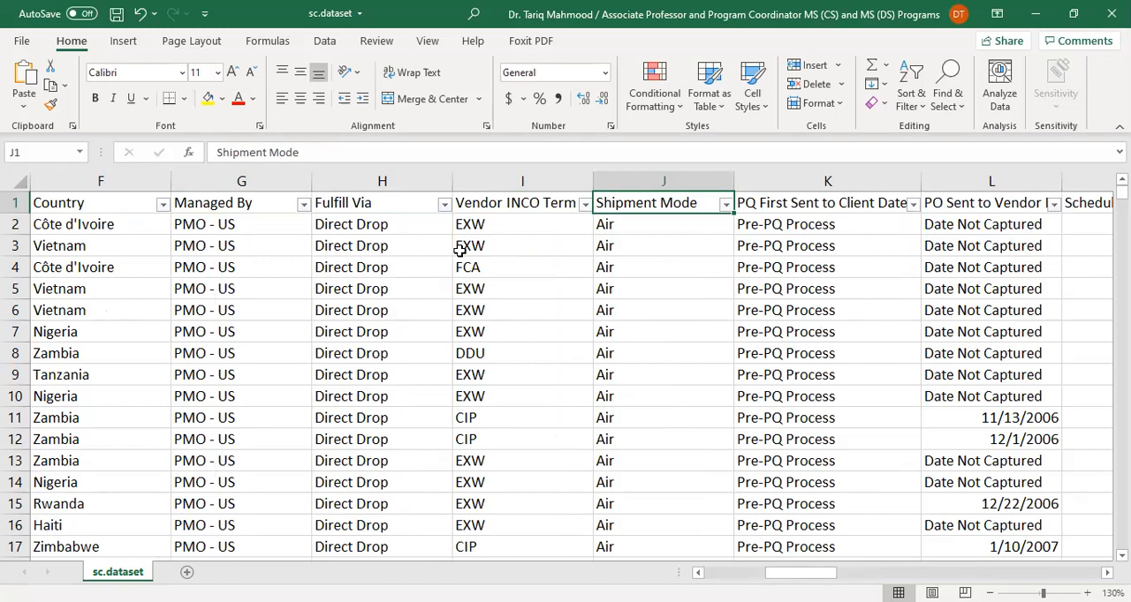
{"action": "key", "text": "Left"}
{"action": "key", "text": "Left"}
{"action": "key", "text": "Left"}
{"action": "key", "text": "Left"}
{"action": "key", "text": "Left"}
{"action": "key", "text": "Right"}
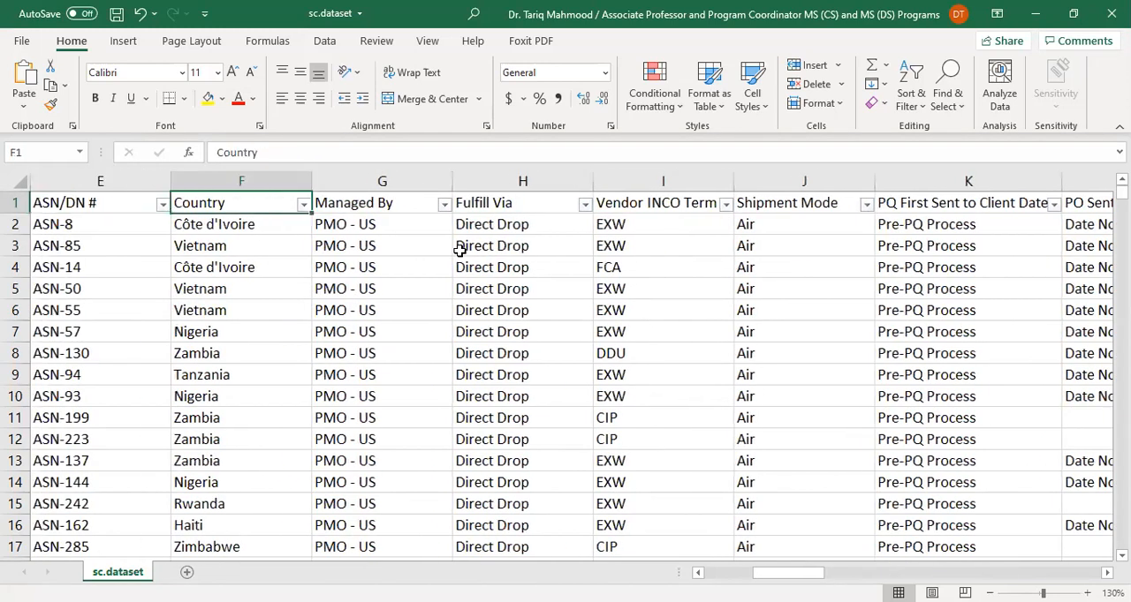
Inspect the first entries from Country to Fulfill Via and return to the Fulfill Via header
{"action": "key", "text": "Down"}
{"action": "key", "text": "Right"}
{"action": "key", "text": "Right"}
{"action": "key", "text": "Down"}
{"action": "key", "text": "Up"}
{"action": "key", "text": "Up"}
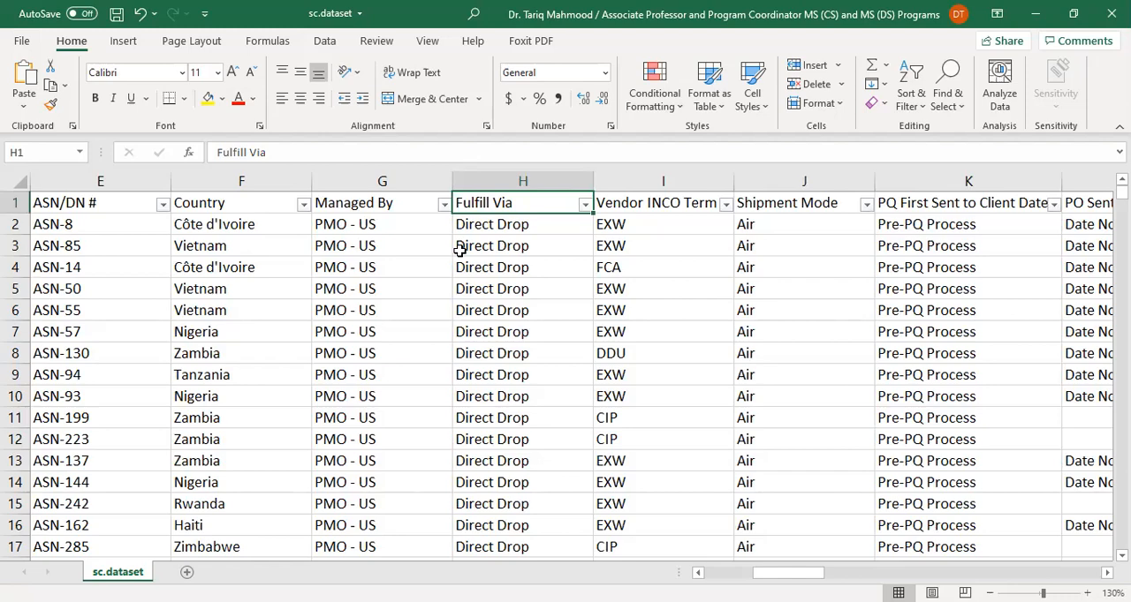
Read the column headers from Fulfill Via past the delivery dates and Brand up to Dosage Form
{"action": "key", "text": "Right"}
{"action": "key", "text": "Right"}
{"action": "key", "text": "Right"}
{"action": "key", "text": "Right"}
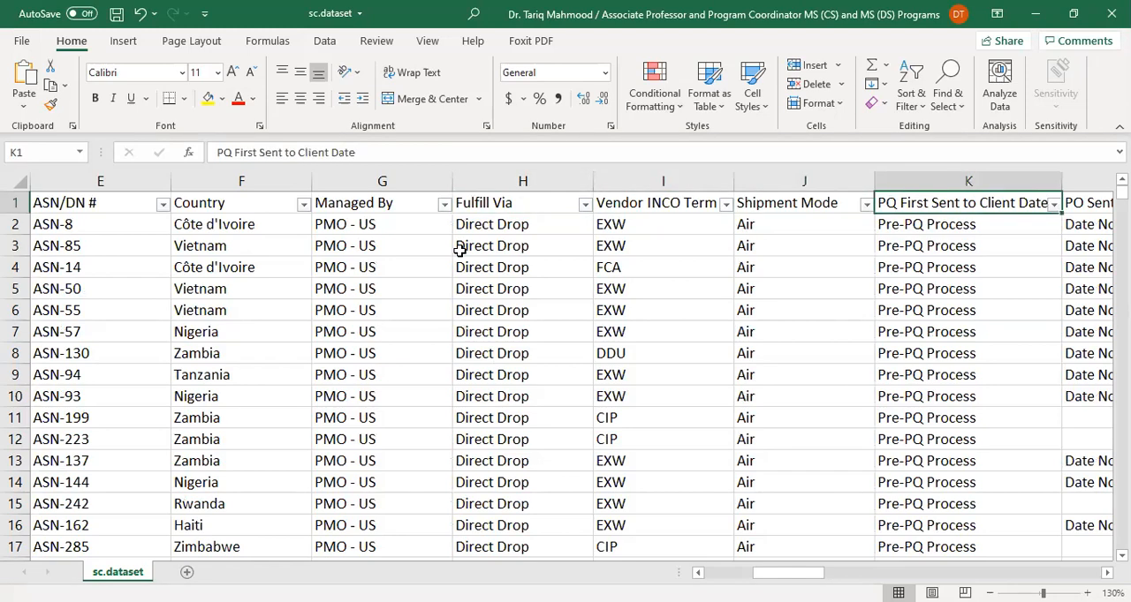
{"action": "key", "text": "Right"}
{"action": "key", "text": "Right"}
{"action": "key", "text": "Right"}
{"action": "key", "text": "Right"}
{"action": "key", "text": "Right"}
{"action": "key", "text": "Right"}
{"action": "key", "text": "Right"}
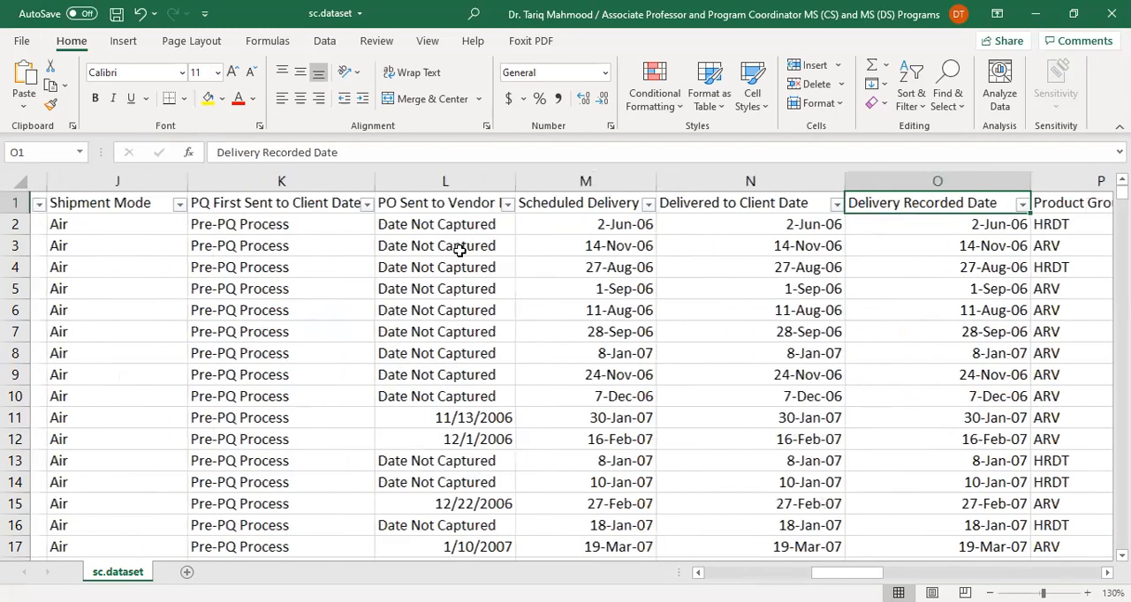
{"action": "key", "text": "Right"}
{"action": "key", "text": "Right"}
{"action": "key", "text": "Right"}
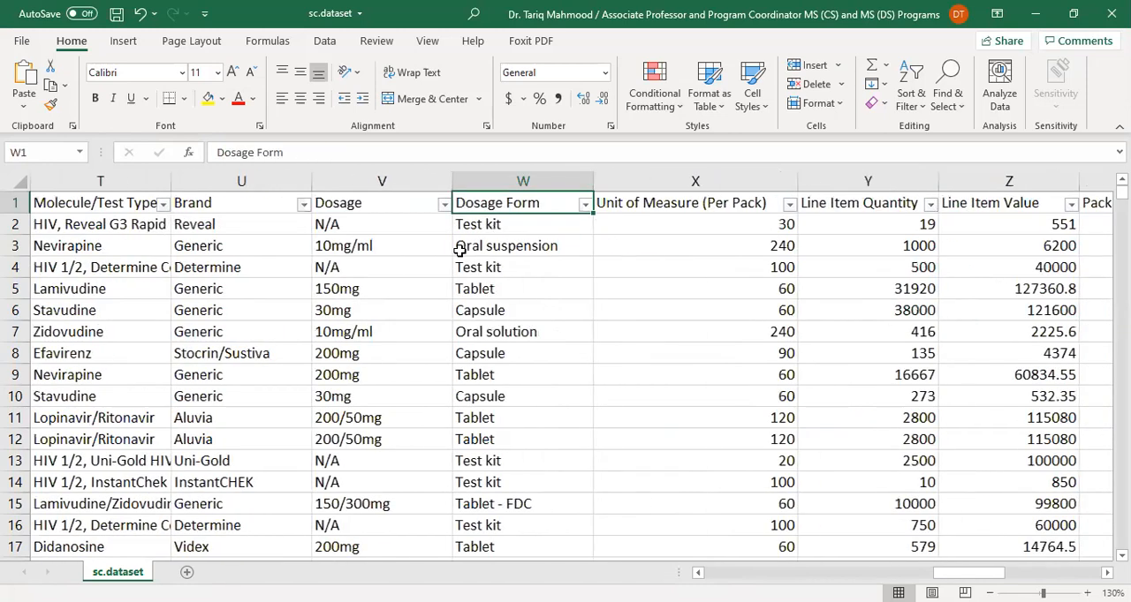
Check the Dosage and Dosage Form headers and continue past Unit Price to Weight (Kilograms)
{"action": "key", "text": "Right"}
{"action": "key", "text": "Left"}
{"action": "key", "text": "Left"}
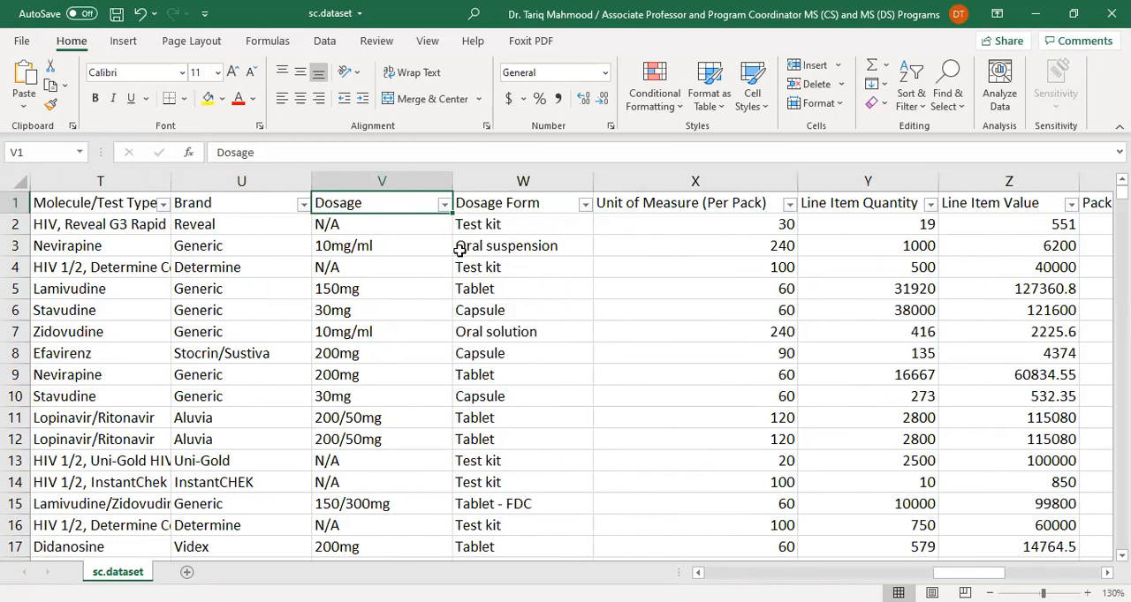
{"action": "key", "text": "Right"}
{"action": "key", "text": "Right"}
{"action": "key", "text": "Right"}
{"action": "key", "text": "Right"}
{"action": "key", "text": "Right"}
{"action": "key", "text": "Right"}
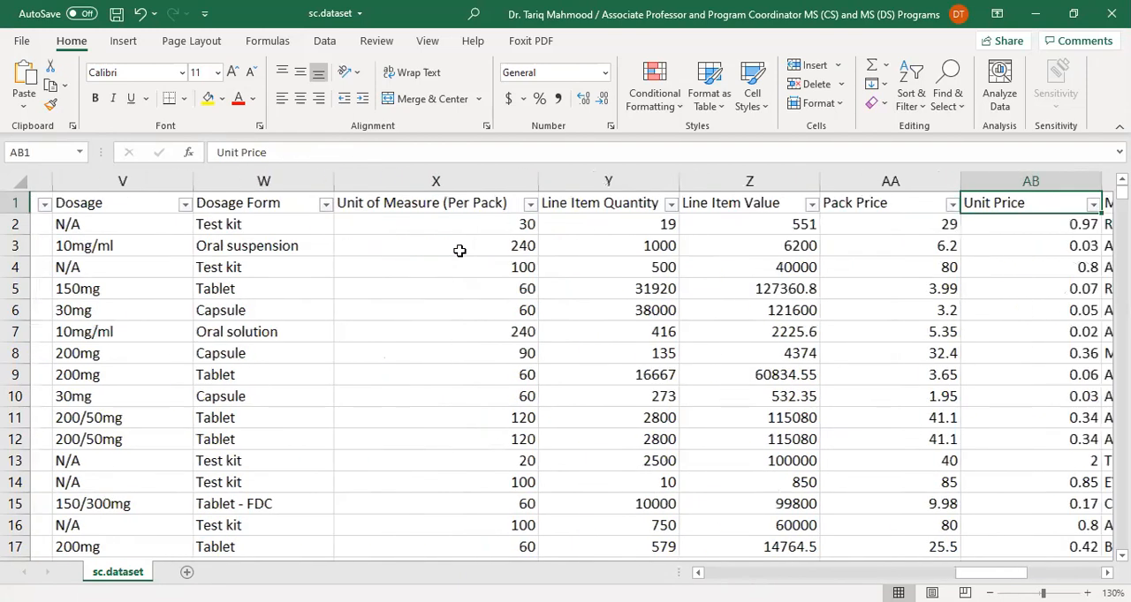
{"action": "key", "text": "Right"}
{"action": "key", "text": "Right"}
{"action": "key", "text": "Right"}
{"action": "key", "text": "Right"}
{"action": "key", "text": "Left"}
{"action": "key", "text": "Left"}
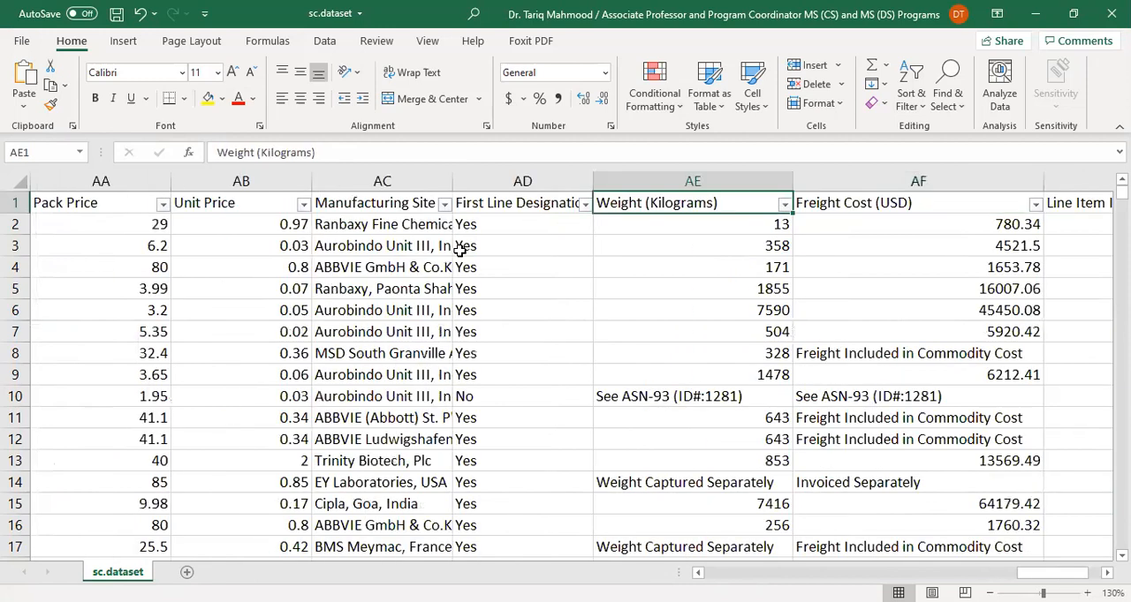
Return to the Manufacturing Site column and inspect its first entries below the header
{"action": "key", "text": "Left"}
{"action": "key", "text": "Left"}
{"action": "key", "text": "Right"}
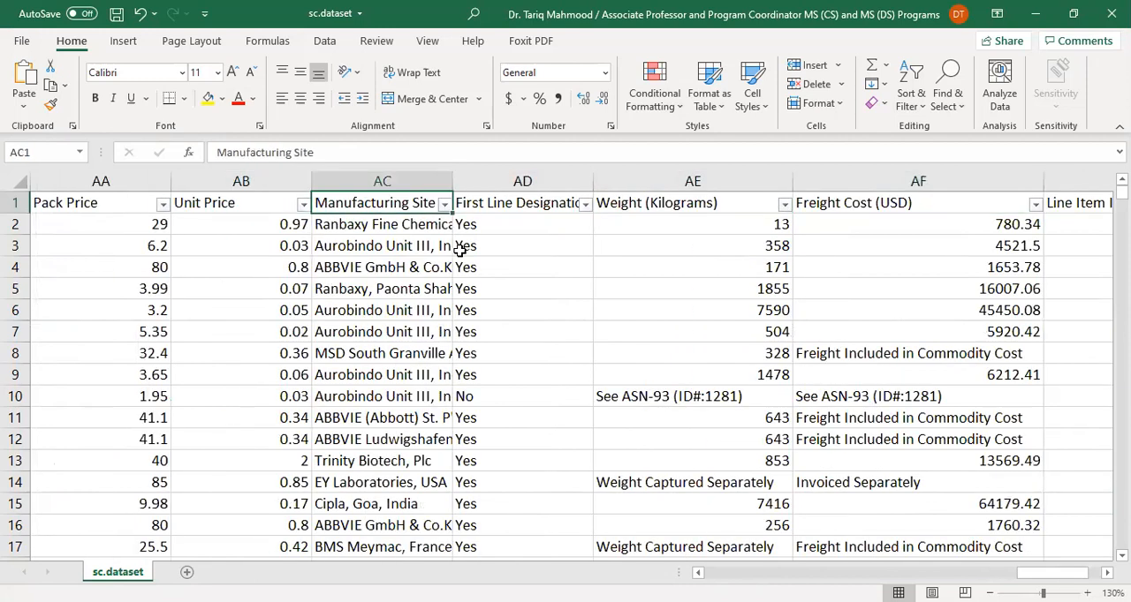
{"action": "key", "text": "Down"}
{"action": "key", "text": "Down"}
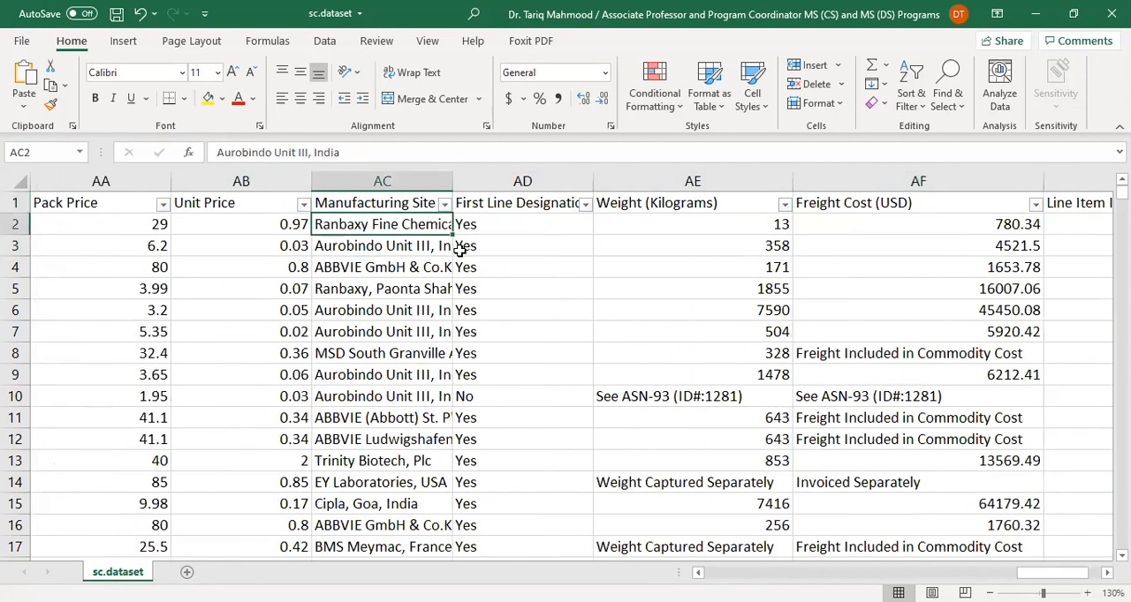
{"action": "key", "text": "Up"}
{"action": "key", "text": "Up"}
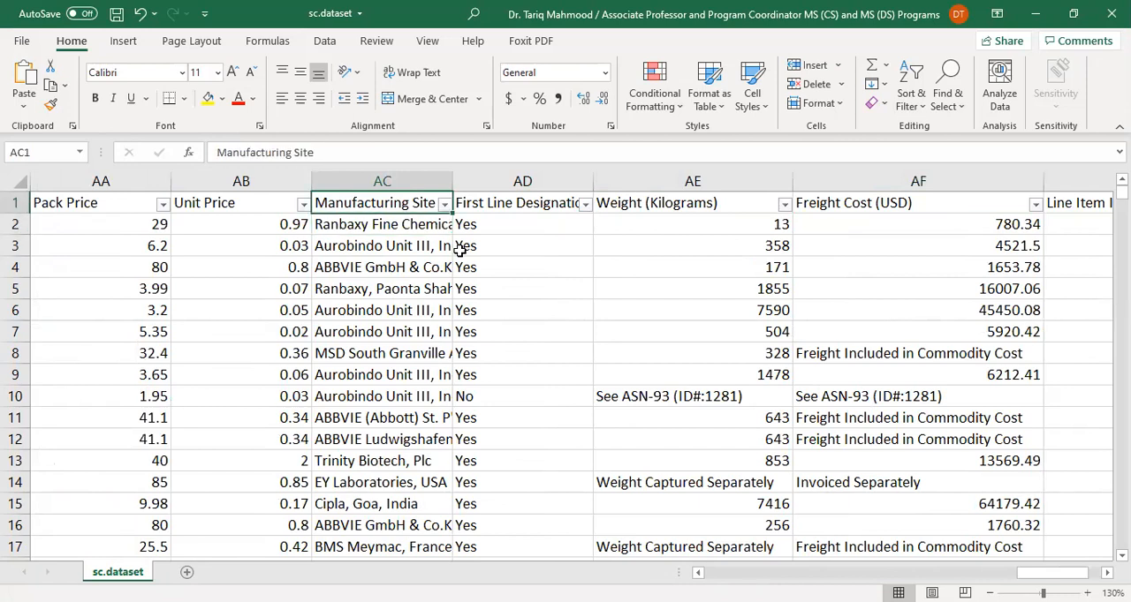
{"action": "key", "text": "Down"}
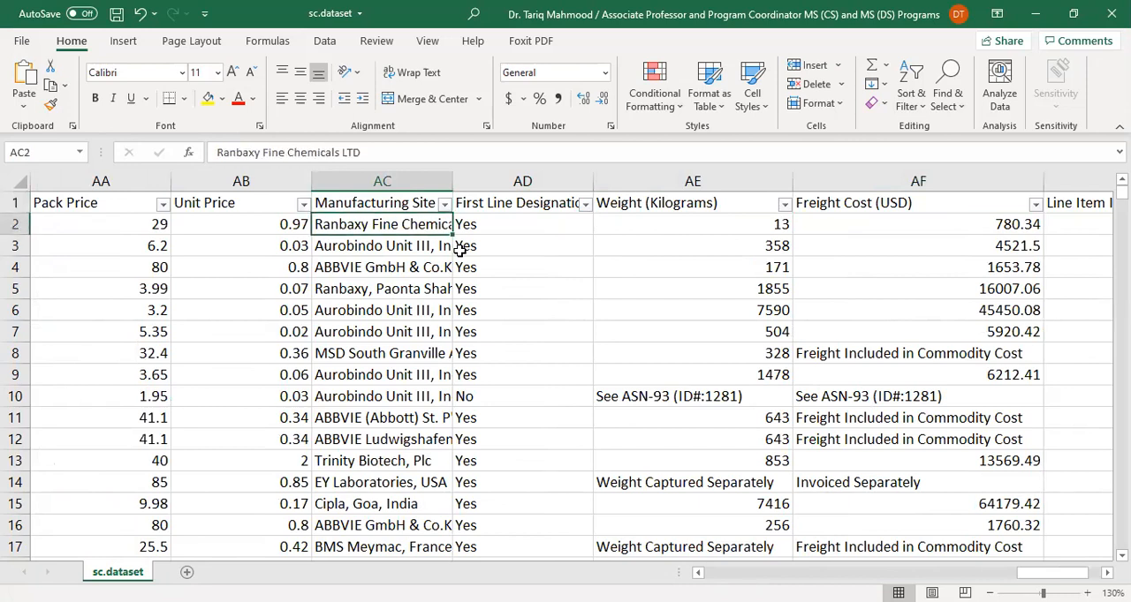
Look through the distinct values in the Manufacturing Site filter and close it without filtering
{"action": "left_click", "coordinate": [444, 204]}
{"action": "left_click_drag", "start_coordinate": [437, 419], "coordinate": [408, 355]}
{"action": "left_click", "coordinate": [414, 553]}
{"action": "left_click", "coordinate": [532, 224]}
Go to the Line Item Insurance (USD) column and jump down through its filled entries to row 148
{"action": "key", "text": "Right"}
{"action": "key", "text": "Right"}
{"action": "key", "text": "Right"}
{"action": "key", "text": "Right"}
{"action": "key", "text": "Right"}
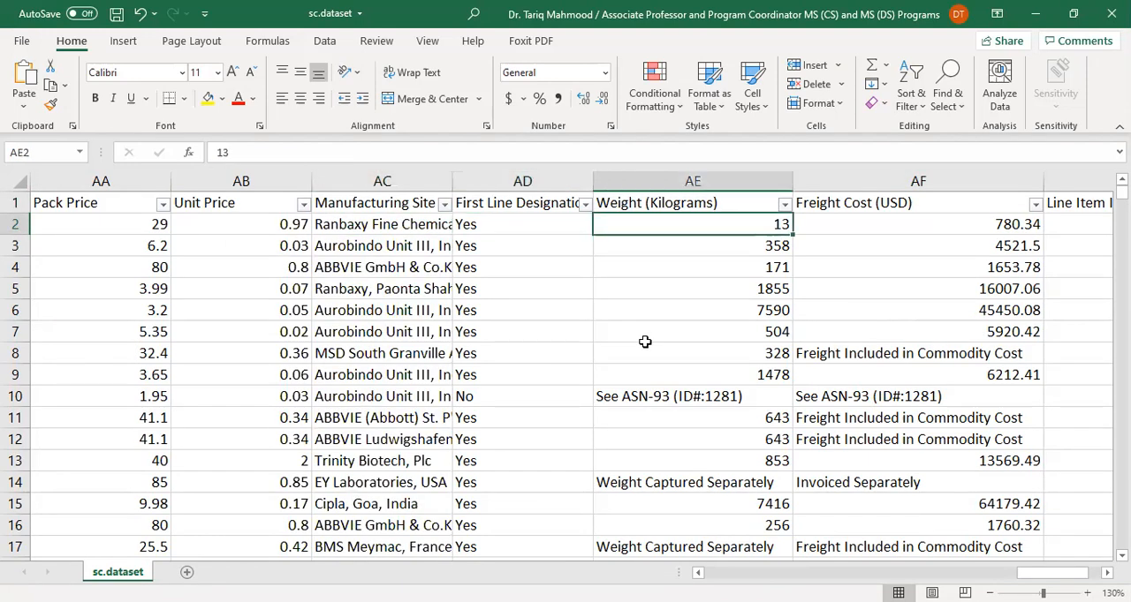
{"action": "key", "text": "Left"}
{"action": "key", "text": "Left"}
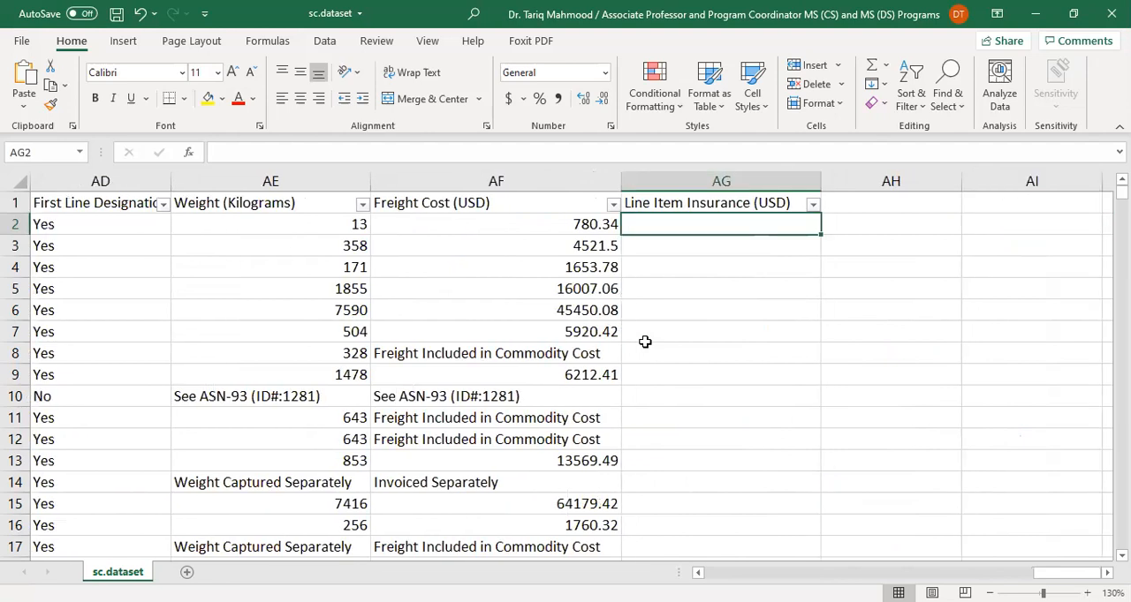
{"action": "key", "text": "ctrl+Down"}
{"action": "key", "text": "ctrl+Down"}
{"action": "key", "text": "ctrl+Down"}
{"action": "key", "text": "ctrl+Down"}
{"action": "key", "text": "ctrl+Down"}
{"action": "key", "text": "ctrl+Down"}
{"action": "key", "text": "ctrl+Down"}
{"action": "key", "text": "ctrl+Down"}
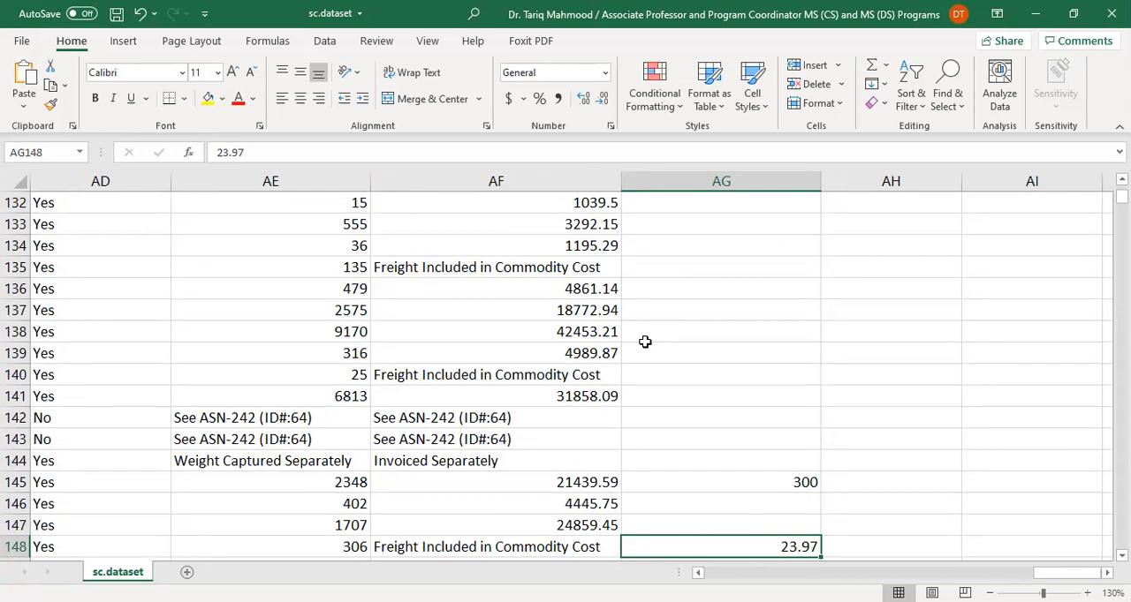
Move back from the Line Item Insurance (USD) column to column Y and return to the header row
{"action": "key", "text": "Left"}
{"action": "key", "text": "Left"}
{"action": "key", "text": "Left"}
{"action": "key", "text": "Left"}
{"action": "key", "text": "Left"}
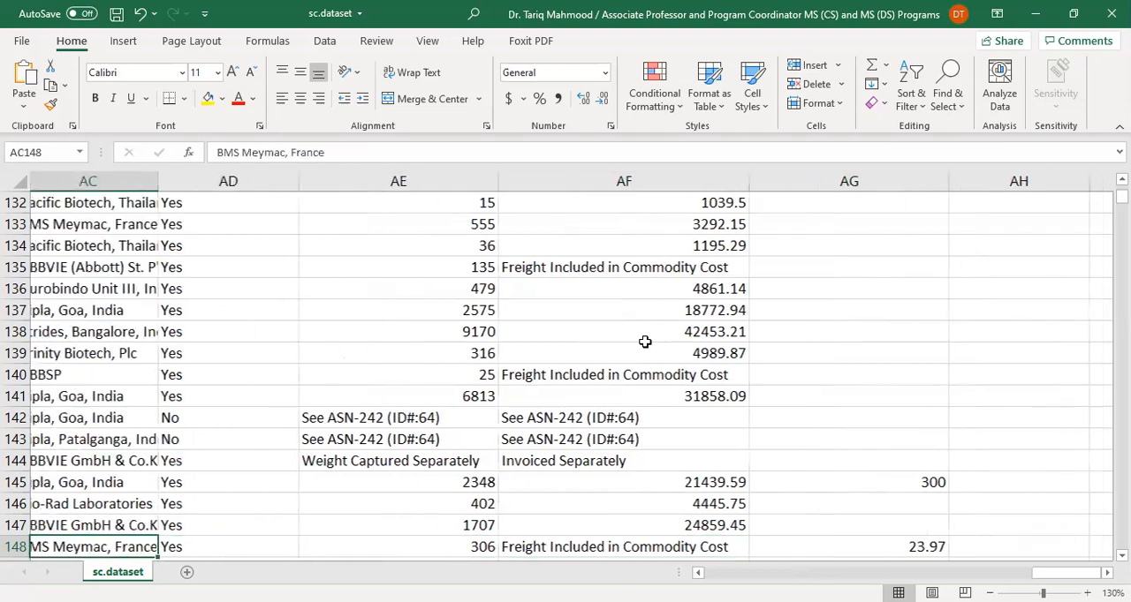
{"action": "key", "text": "Left"}
{"action": "key", "text": "Left"}
{"action": "key", "text": "Left"}
{"action": "key", "text": "Up"}
{"action": "key", "text": "Up"}
{"action": "key", "text": "Up"}
{"action": "key", "text": "Up"}
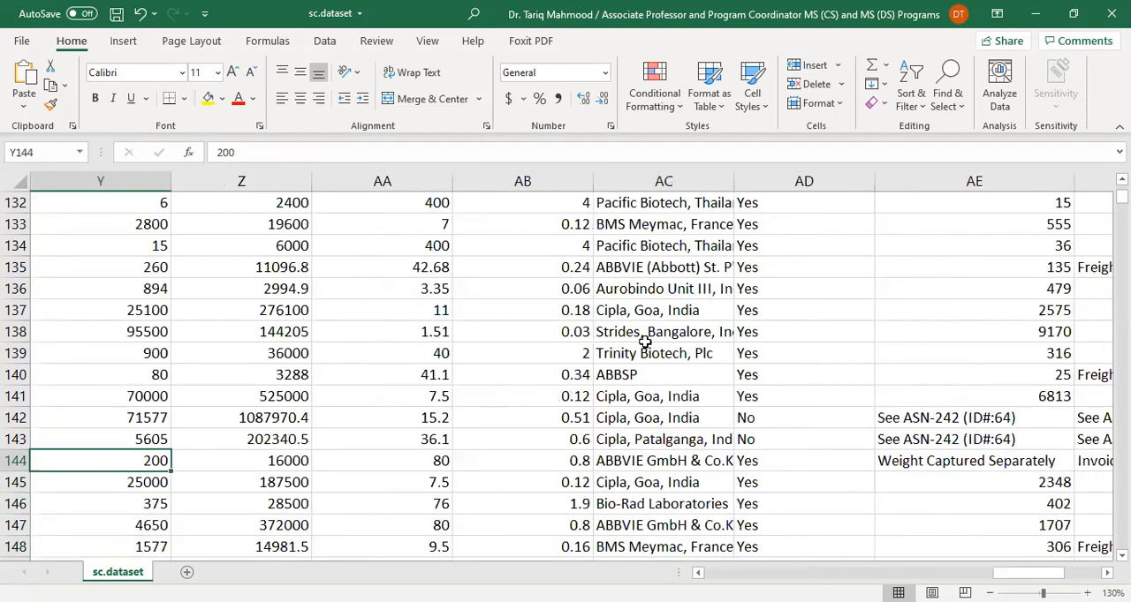
{"action": "key", "text": "ctrl+Up"}
Go back through the column headers past Item Description and PO Sent to Vendor Date to Managed By
{"action": "key", "text": "Left"}
{"action": "key", "text": "Left"}
{"action": "key", "text": "Left"}
{"action": "key", "text": "Left"}
{"action": "key", "text": "Left"}
{"action": "key", "text": "Left"}
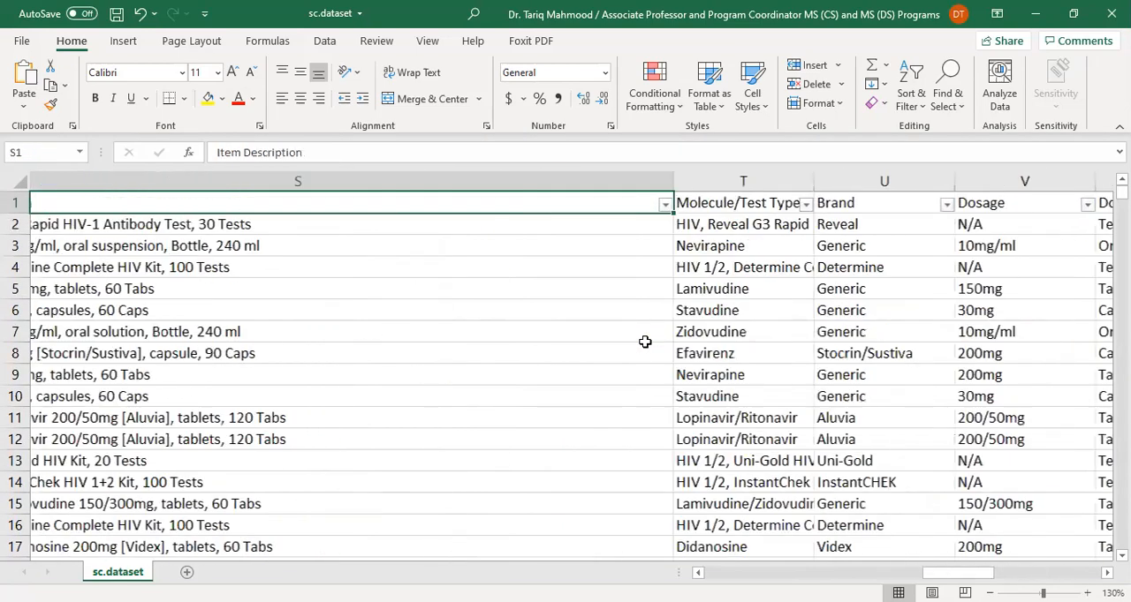
{"action": "key", "text": "Left"}
{"action": "key", "text": "Left"}
{"action": "key", "text": "Left"}
{"action": "key", "text": "Left"}
{"action": "key", "text": "Left"}
{"action": "key", "text": "Left"}
{"action": "key", "text": "Left"}
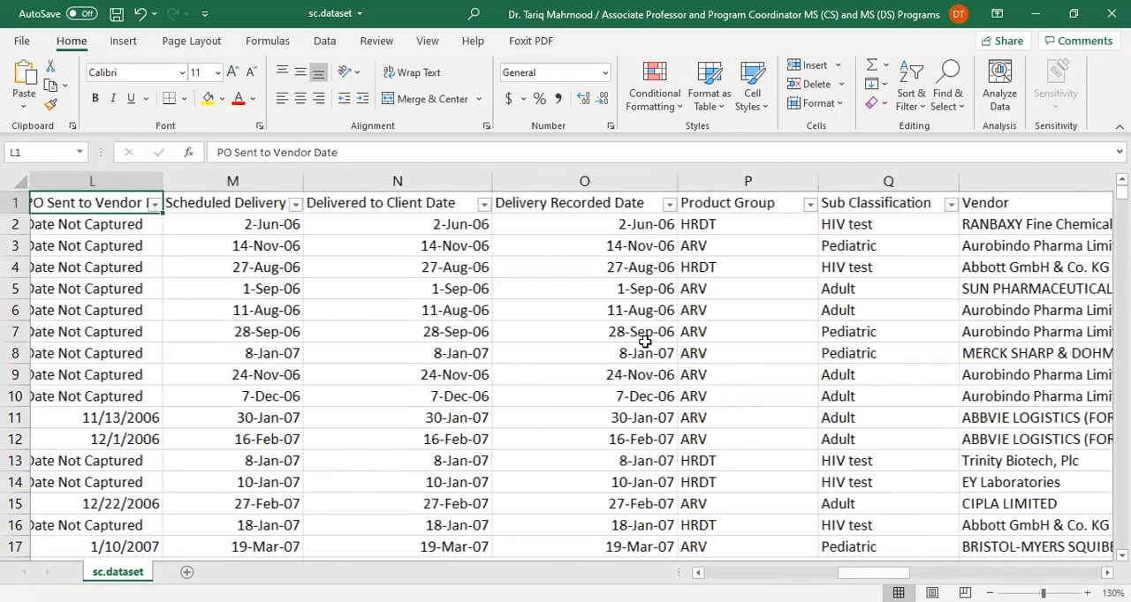
{"action": "key", "text": "Left"}
{"action": "key", "text": "Left"}
{"action": "key", "text": "Left"}
{"action": "key", "text": "Left"}
{"action": "key", "text": "Left"}
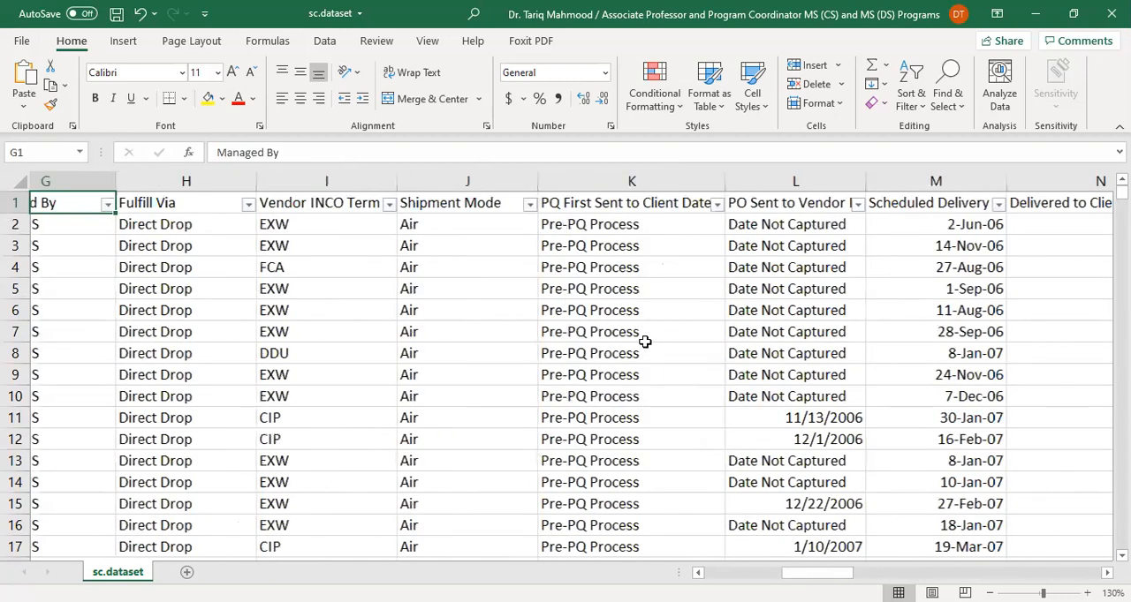
Check the first record's entries from Vendor INCO Term back to the PQ # column
{"action": "key", "text": "Right"}
{"action": "key", "text": "Right"}
{"action": "key", "text": "Down"}
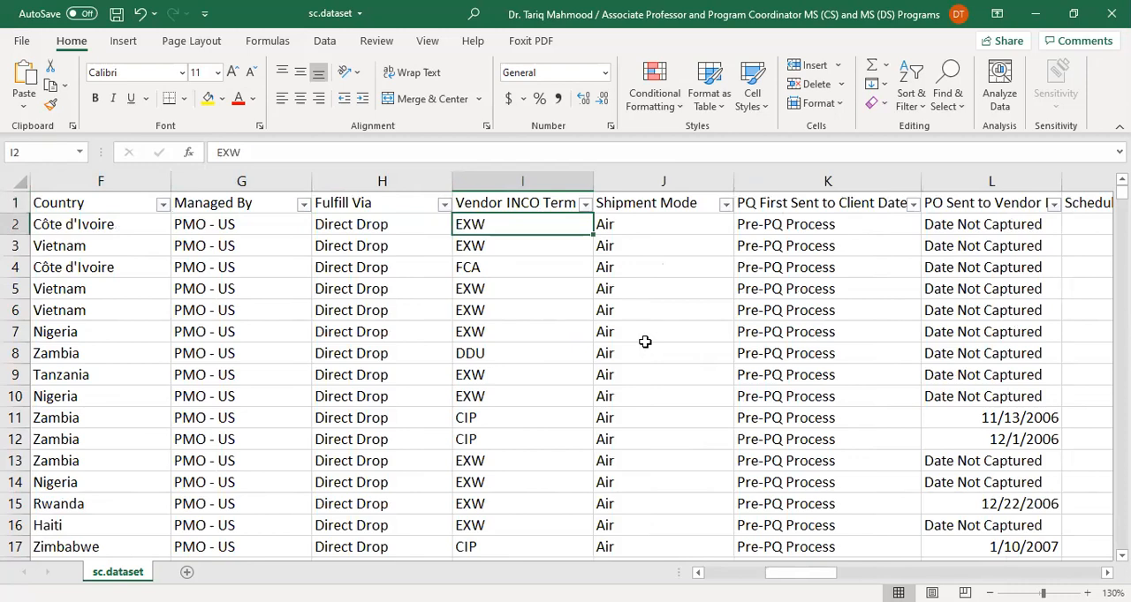
{"action": "key", "text": "Left"}
{"action": "key", "text": "Left"}
{"action": "key", "text": "Left"}
{"action": "key", "text": "Left"}
{"action": "key", "text": "Left"}
{"action": "key", "text": "Left"}
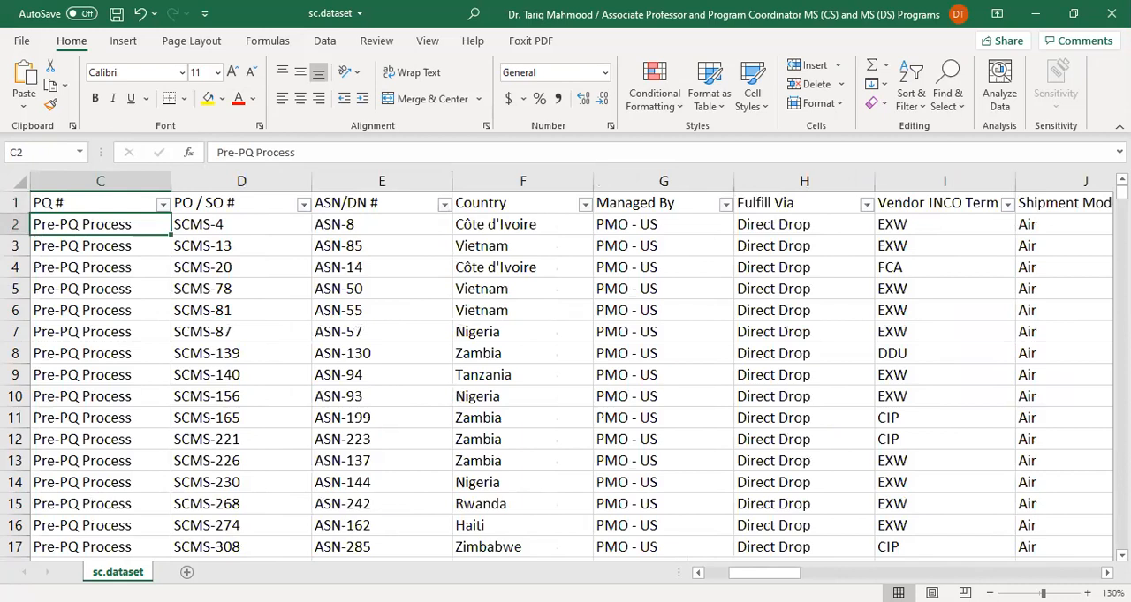
Switch to the wrangling.ipynb notebook in JupyterLab and run the cells that import sc.dataset.csv and show its shape and dtypes
{"action": "key", "text": "alt+Tab"}
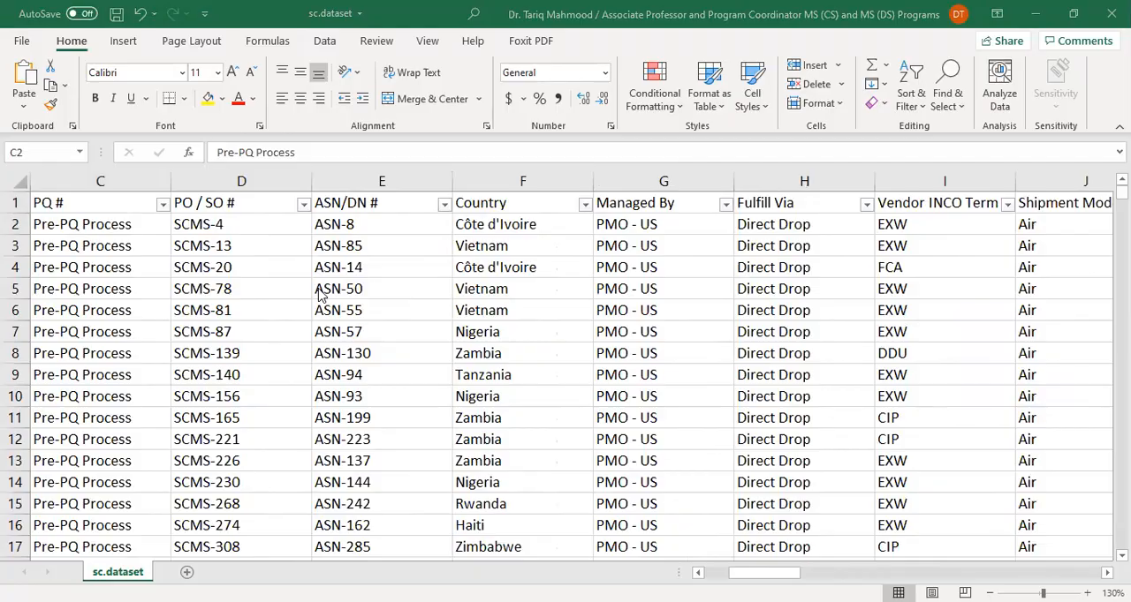
{"action": "key", "text": "alt+Tab"}
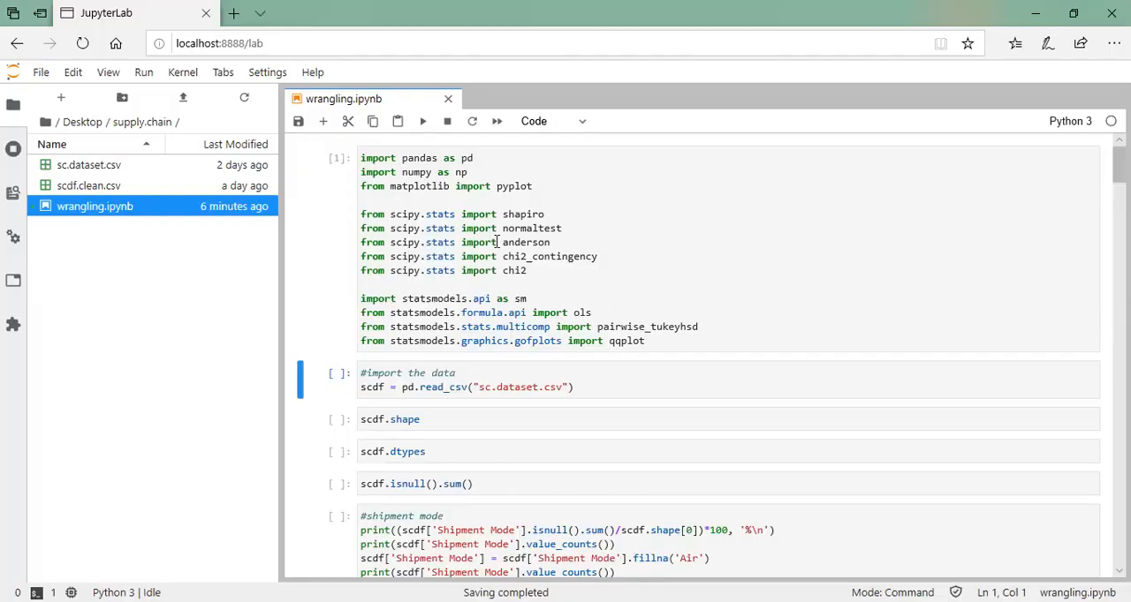
{"action": "left_click", "coordinate": [422, 124]}
{"action": "left_click", "coordinate": [422, 123]}
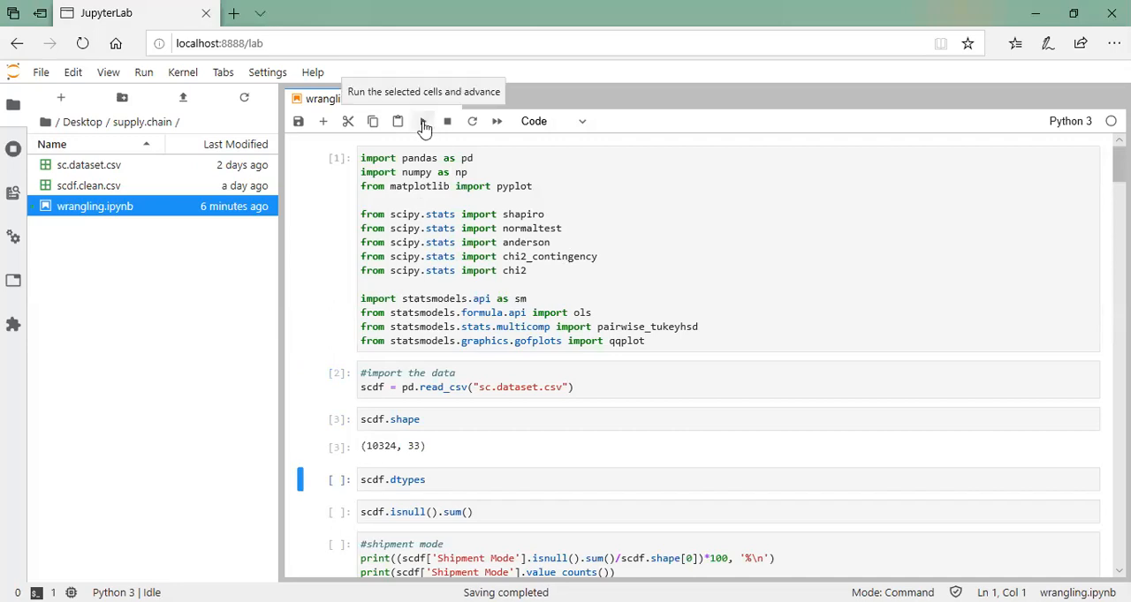
{"action": "left_click", "coordinate": [424, 127]}
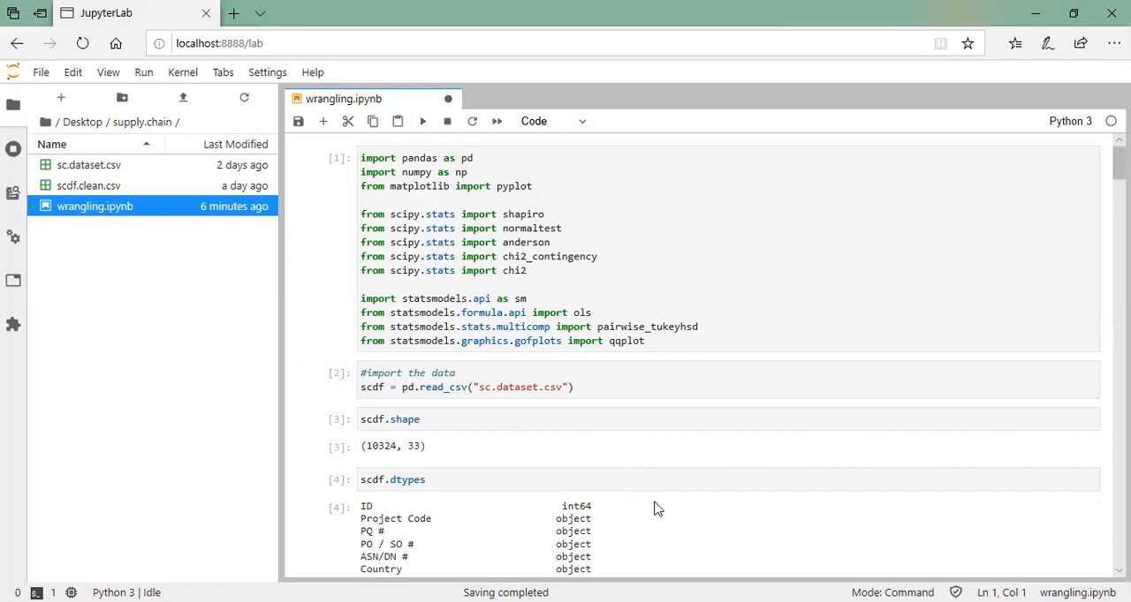
Review the column data types in the dtypes output, highlighting PO Sent to Vendor Date and Scheduled Delivery Date
{"action": "scroll", "coordinate": [655, 509], "scroll_direction": "down", "scroll_amount": 3}
{"action": "scroll", "coordinate": [655, 509], "scroll_direction": "down", "scroll_amount": 4}
{"action": "scroll", "coordinate": [656, 509], "scroll_direction": "down", "scroll_amount": 1}
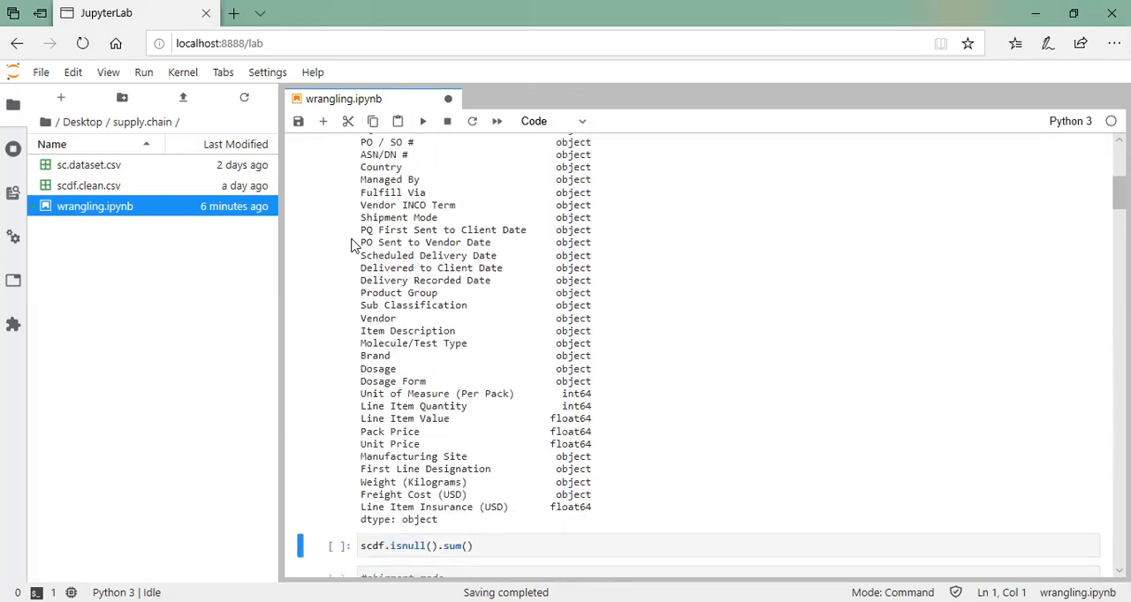
{"action": "left_click_drag", "start_coordinate": [358, 246], "coordinate": [598, 265]}
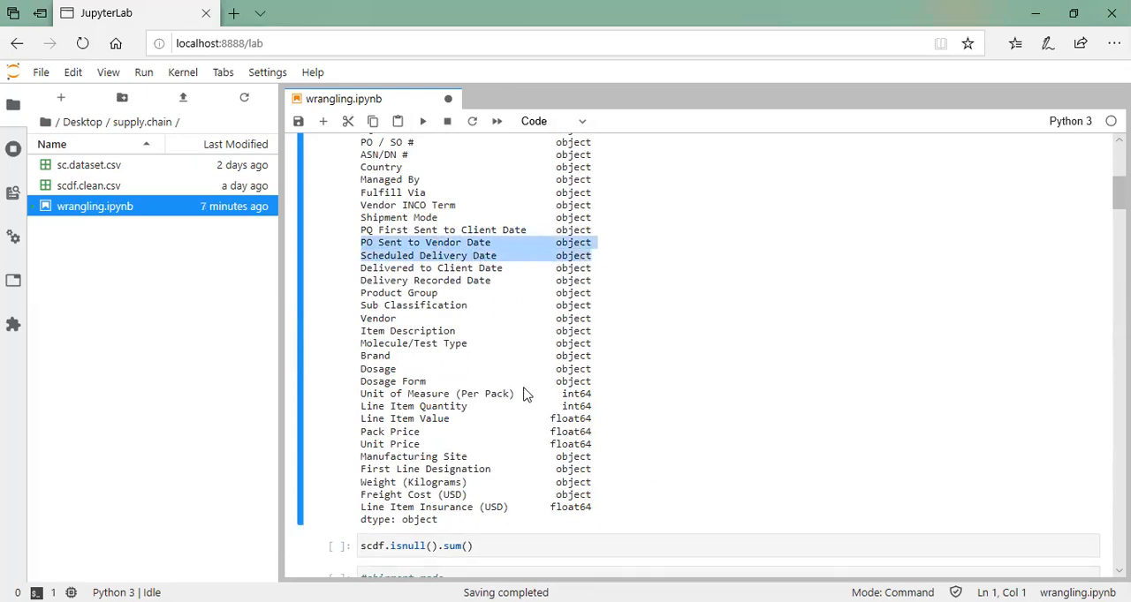
{"action": "scroll", "coordinate": [524, 394], "scroll_direction": "up", "scroll_amount": 3}
{"action": "scroll", "coordinate": [528, 353], "scroll_direction": "down", "scroll_amount": 3}
{"action": "scroll", "coordinate": [574, 503], "scroll_direction": "down", "scroll_amount": 3}
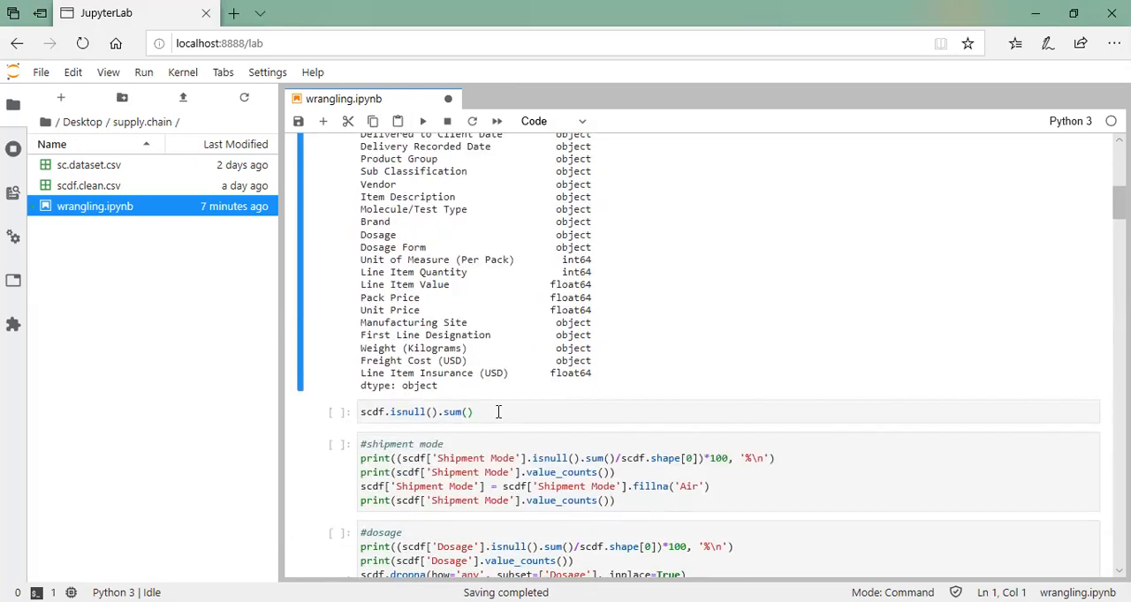
Run the scdf.isnull().sum() cell and review the missing-value counts for every column
{"action": "left_click", "coordinate": [498, 412]}
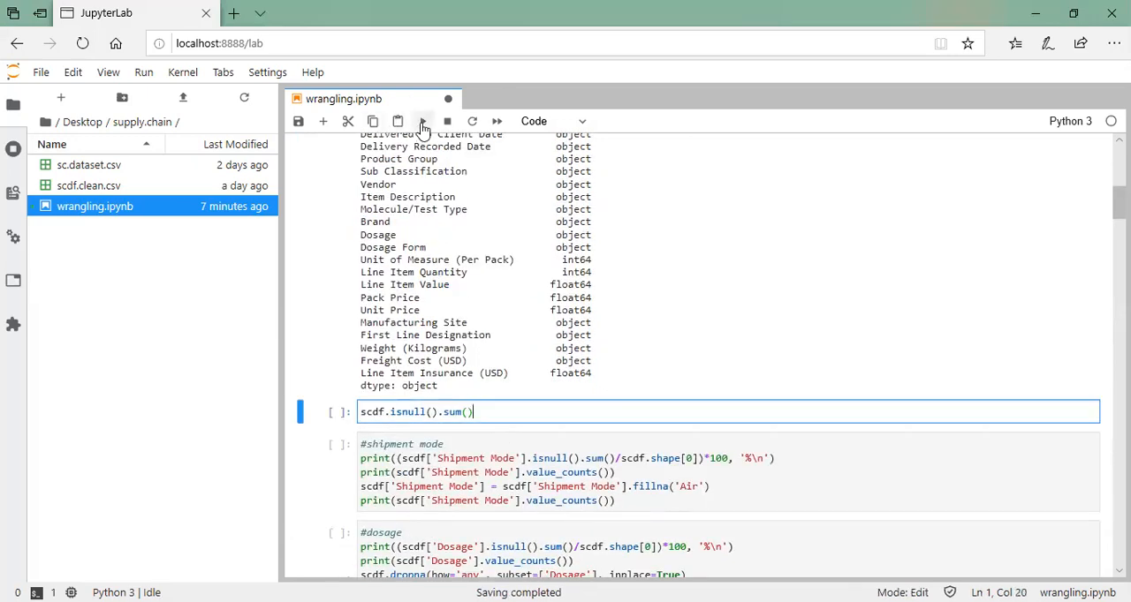
{"action": "left_click", "coordinate": [423, 124]}
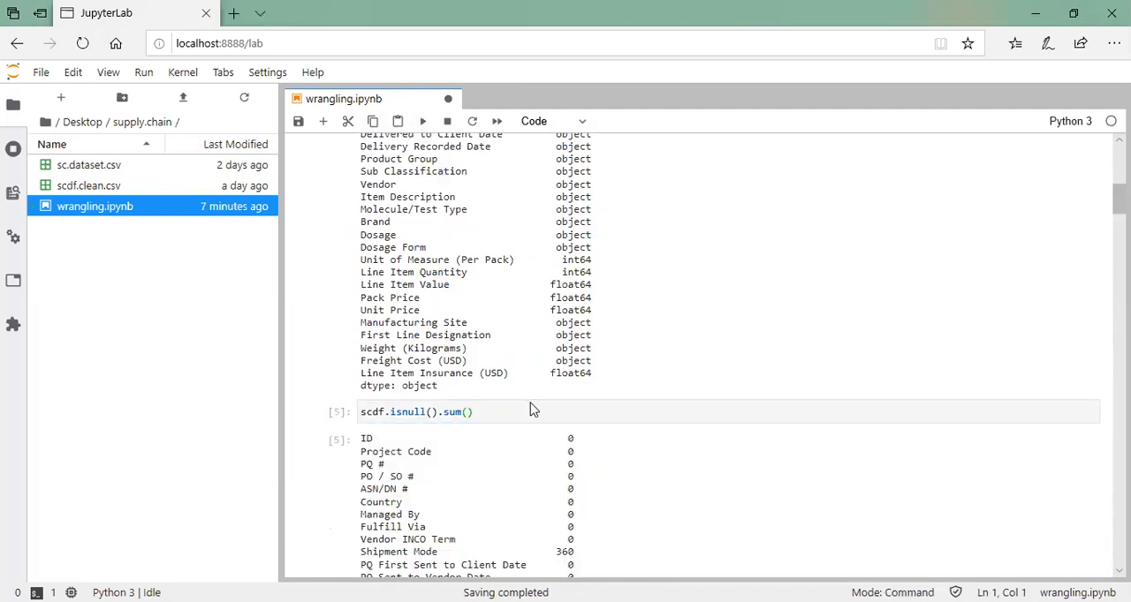
{"action": "scroll", "coordinate": [606, 434], "scroll_direction": "down", "scroll_amount": 2}
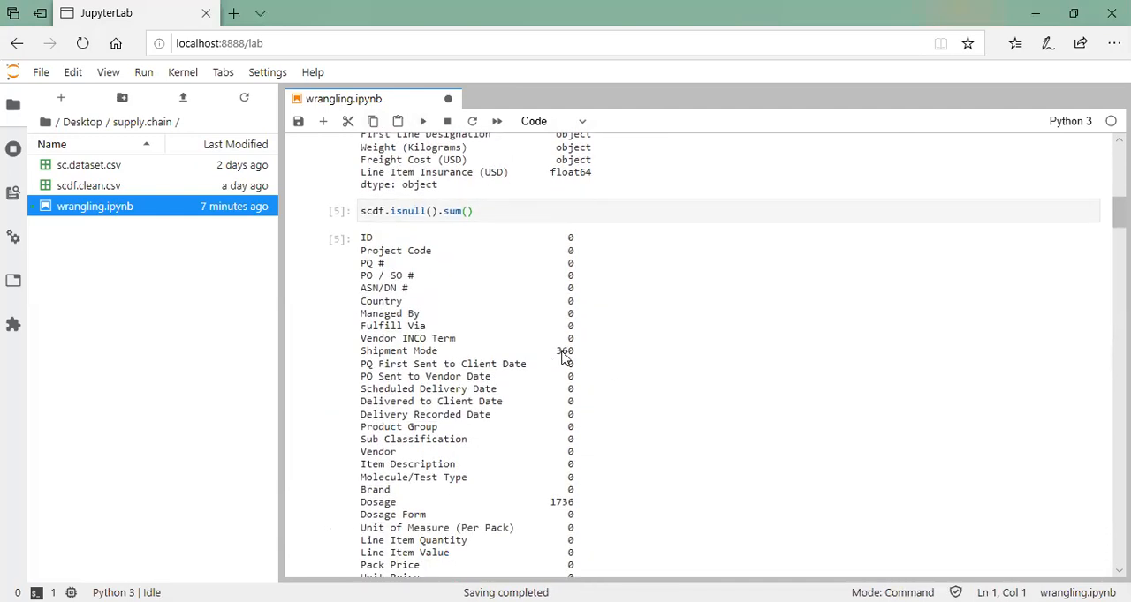
{"action": "scroll", "coordinate": [574, 424], "scroll_direction": "down", "scroll_amount": 1}
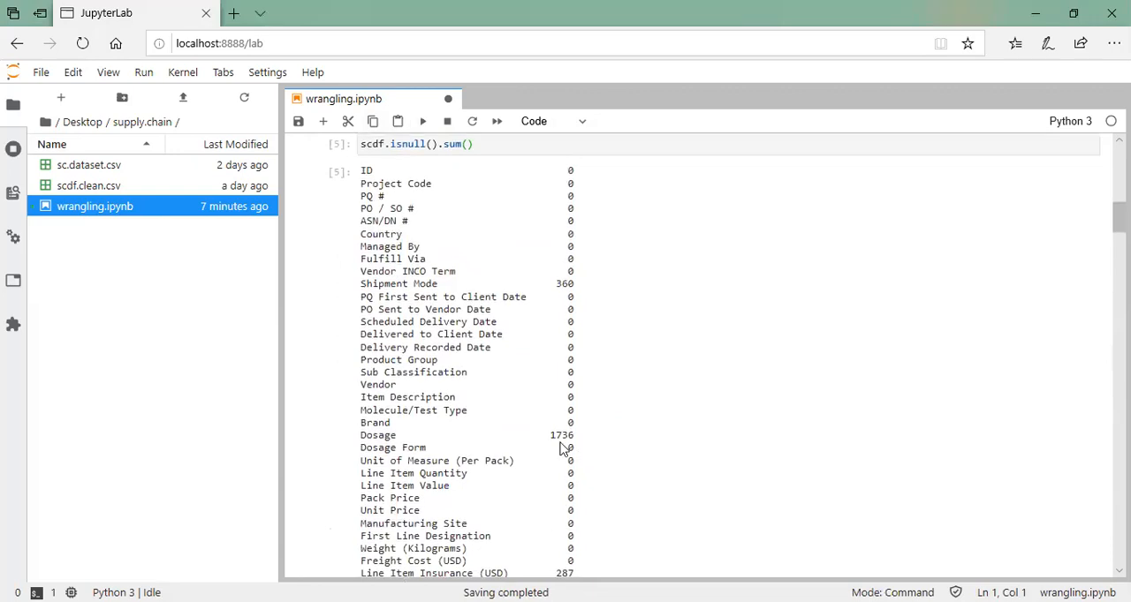
{"action": "scroll", "coordinate": [627, 495], "scroll_direction": "down", "scroll_amount": 1}
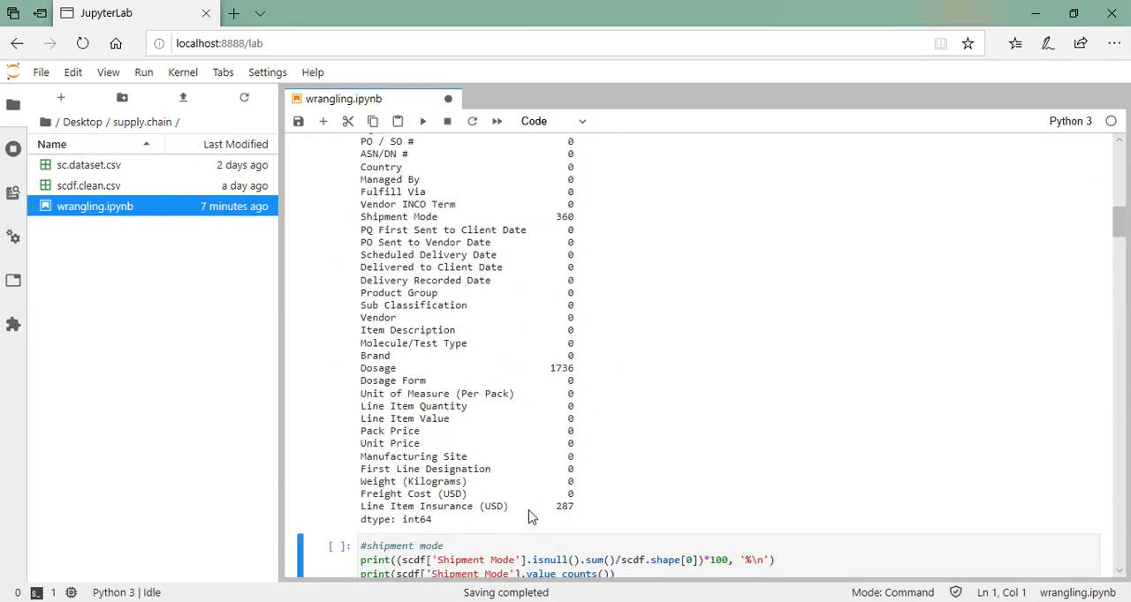
{"action": "scroll", "coordinate": [559, 503], "scroll_direction": "down", "scroll_amount": 1}
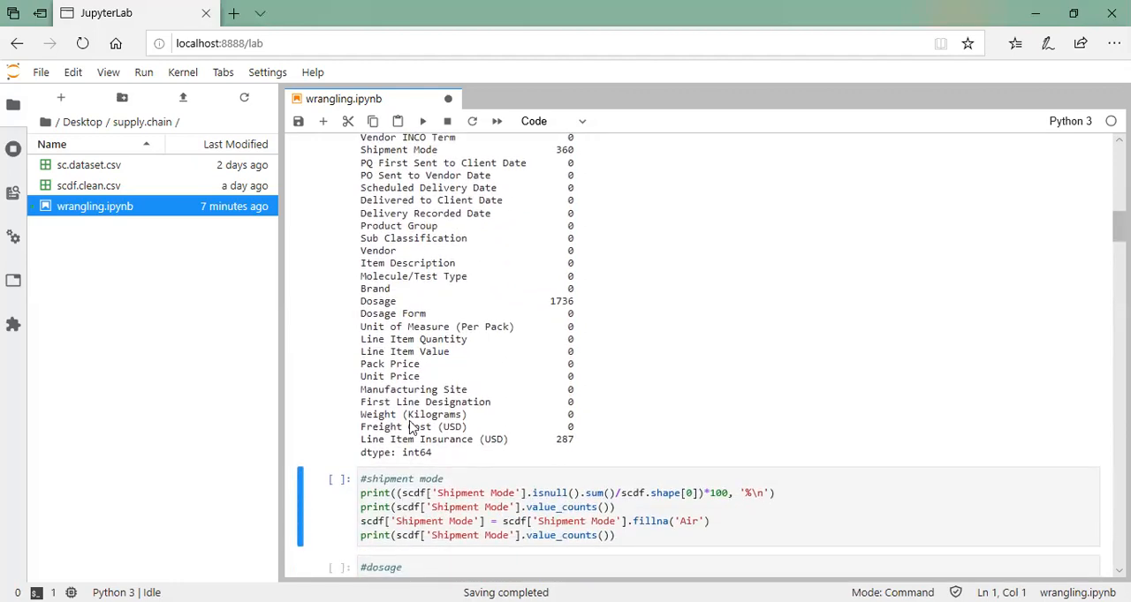
{"action": "scroll", "coordinate": [583, 329], "scroll_direction": "down", "scroll_amount": 2}
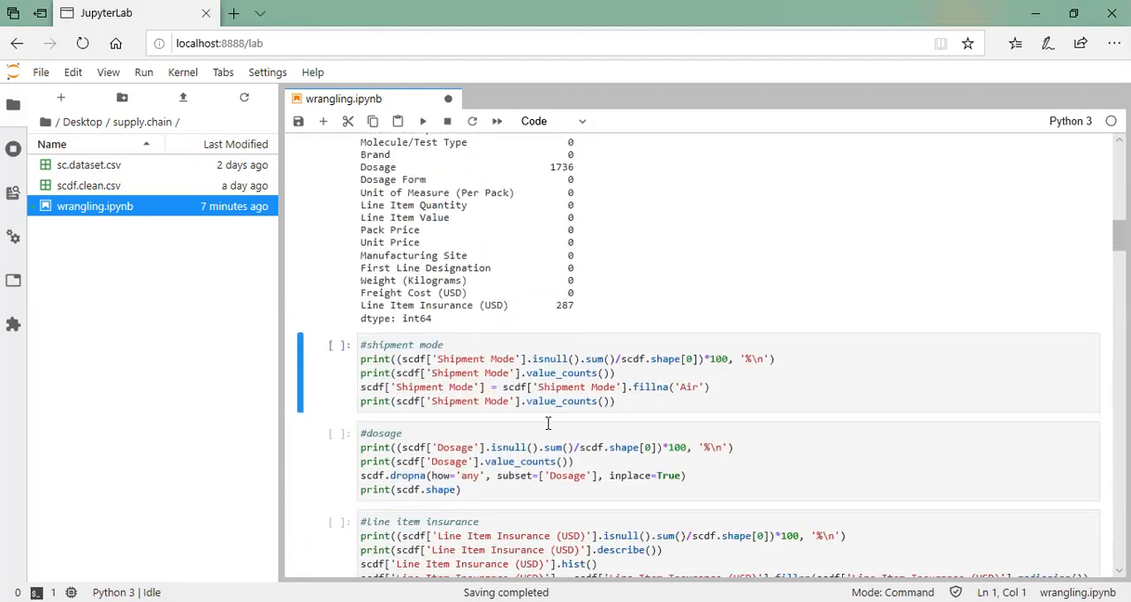
Highlight in turn the null-percentage, first value_counts and fillna('Air') lines of the shipment mode cell
{"action": "left_click", "coordinate": [800, 359]}
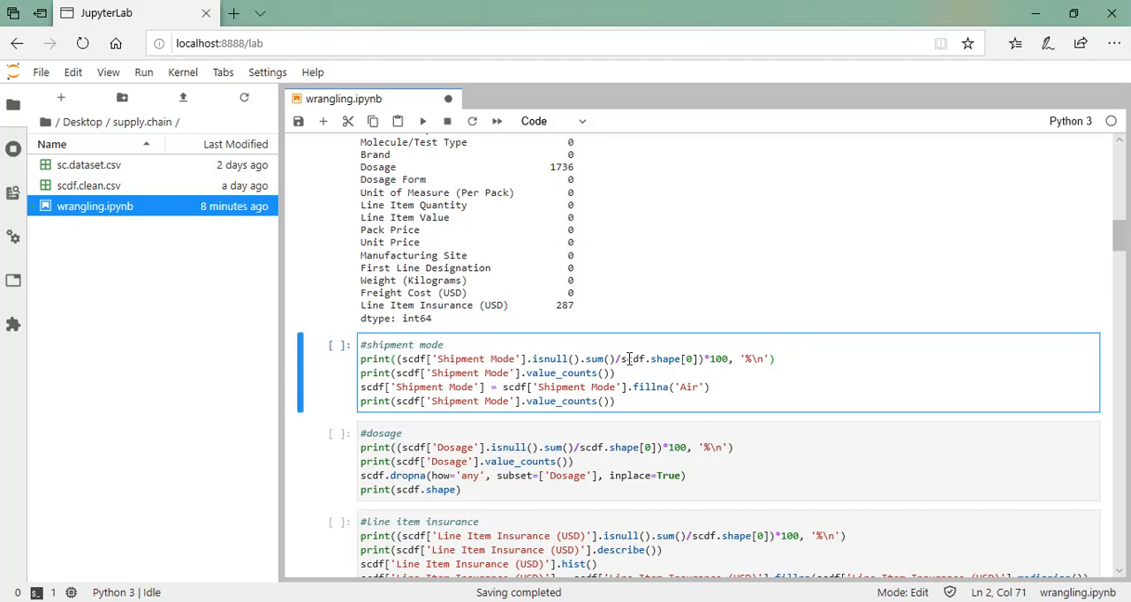
{"action": "left_click_drag", "start_coordinate": [802, 353], "coordinate": [351, 357]}
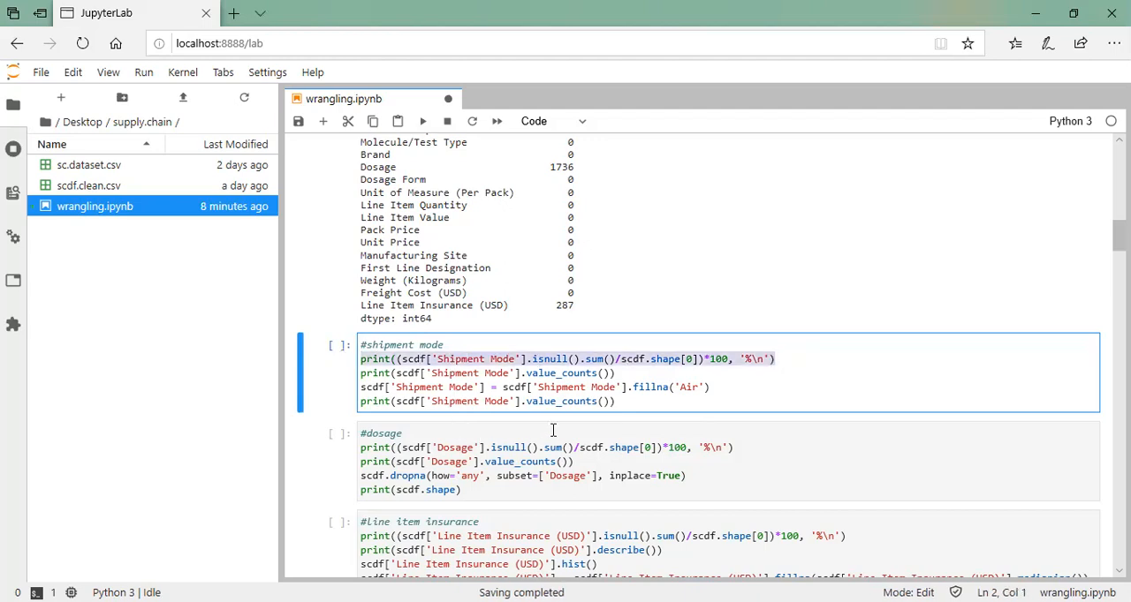
{"action": "left_click_drag", "start_coordinate": [621, 374], "coordinate": [362, 376]}
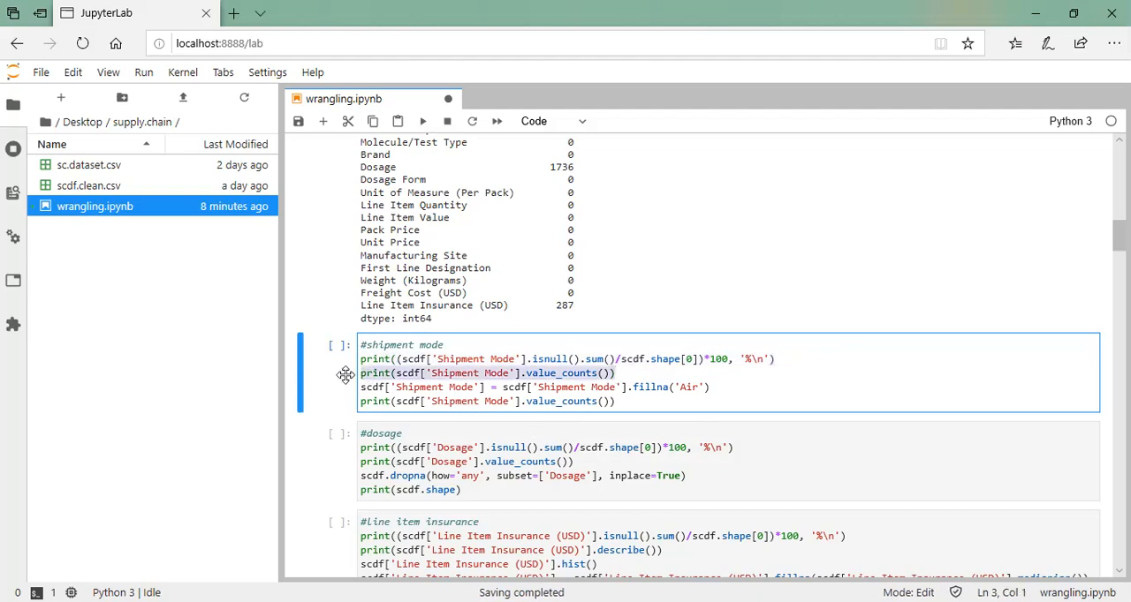
{"action": "left_click_drag", "start_coordinate": [734, 388], "coordinate": [345, 385]}
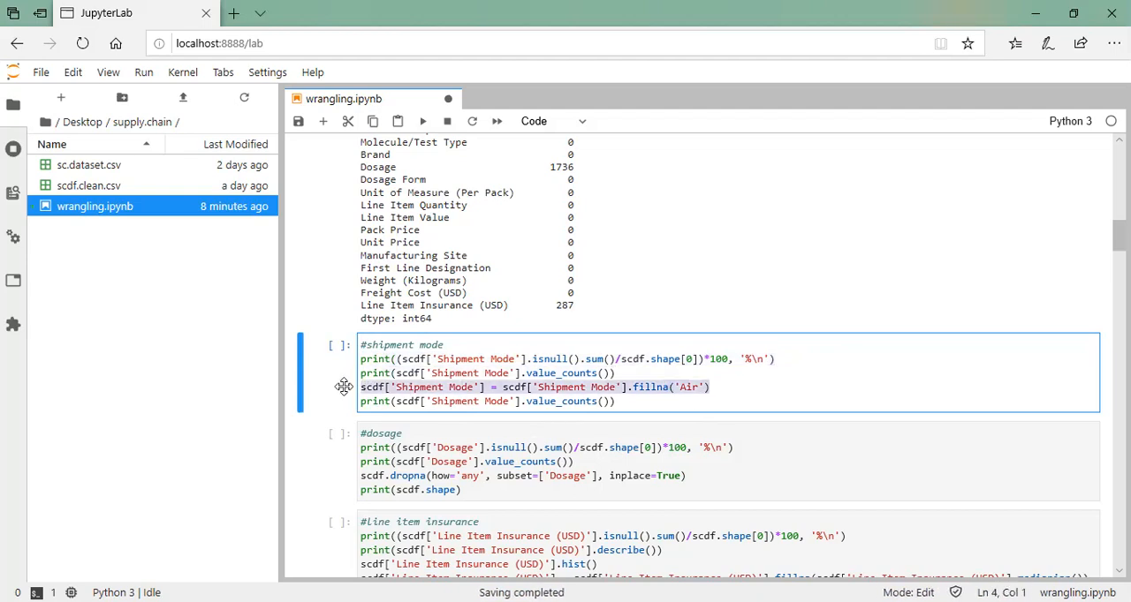
Run the shipment mode cell to fill missing values with 'Air' and compare the value counts before and after the fill
{"action": "left_click", "coordinate": [638, 404]}
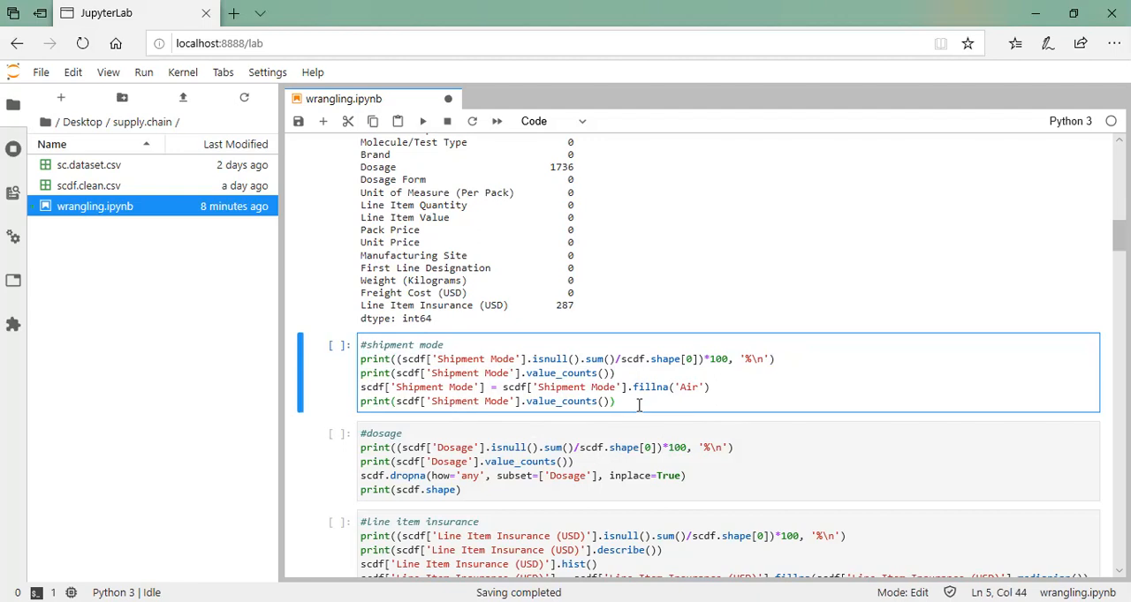
{"action": "key", "text": "ctrl+Return"}
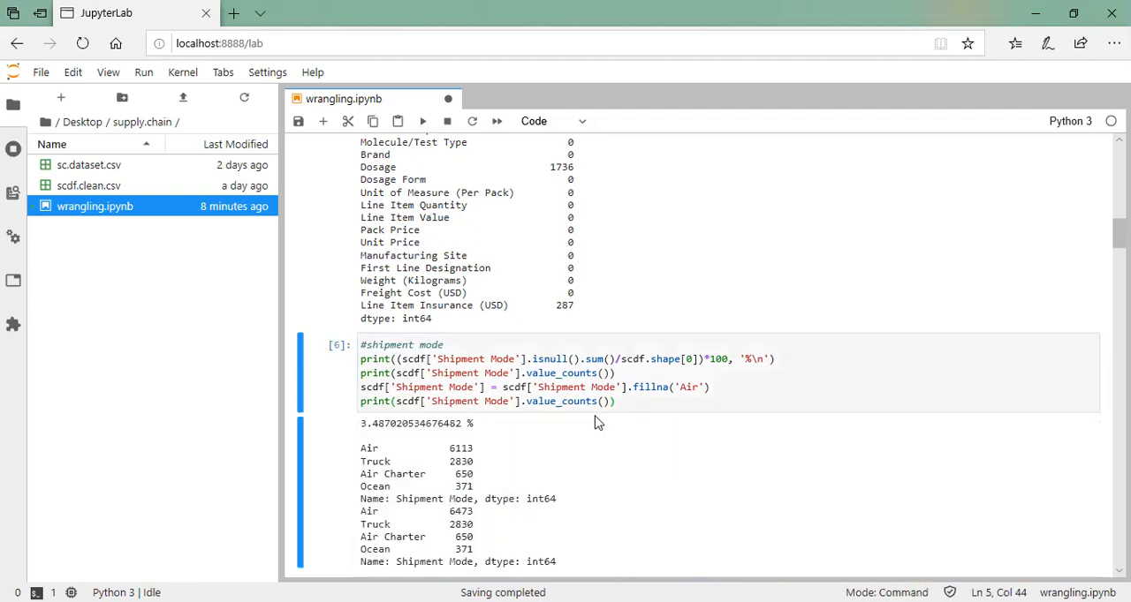
{"action": "scroll", "coordinate": [536, 447], "scroll_direction": "down", "scroll_amount": 1}
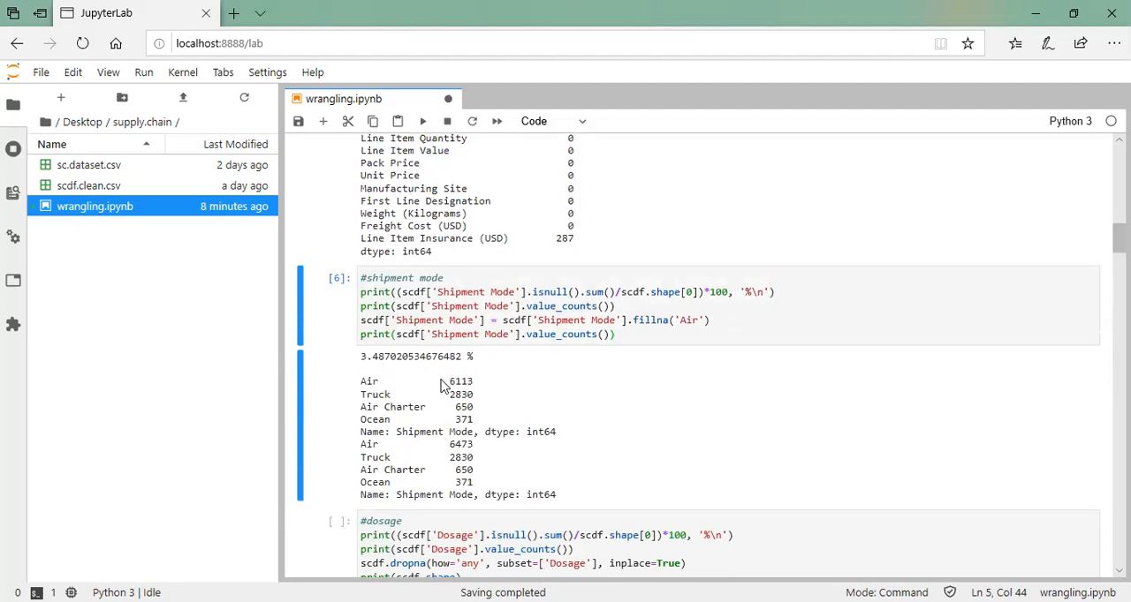
{"action": "scroll", "coordinate": [451, 389], "scroll_direction": "down", "scroll_amount": 1}
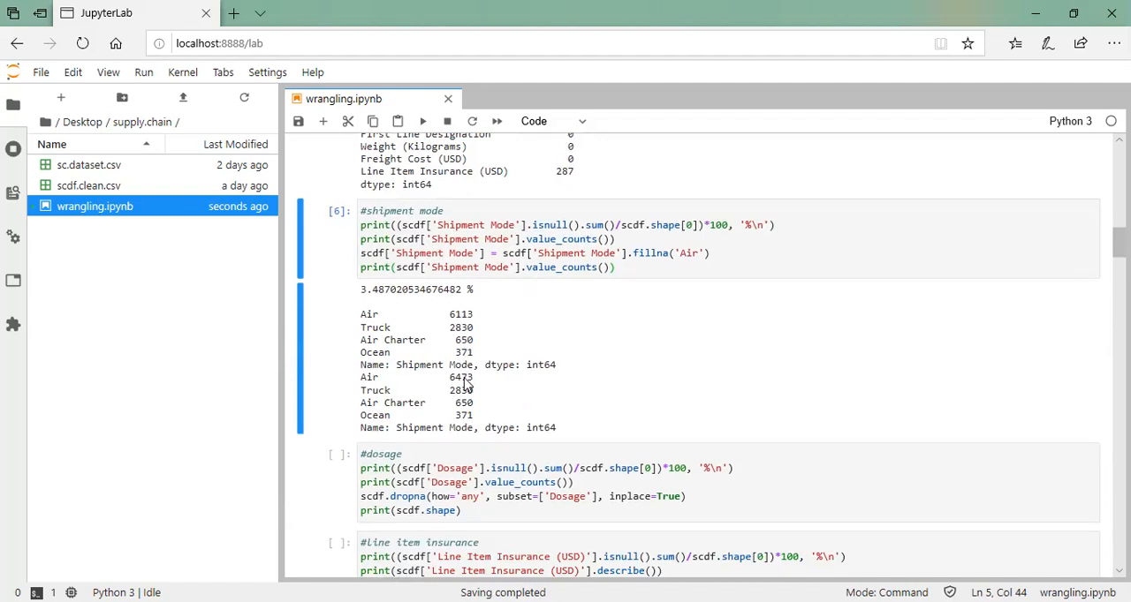
{"action": "scroll", "coordinate": [468, 384], "scroll_direction": "down", "scroll_amount": 1}
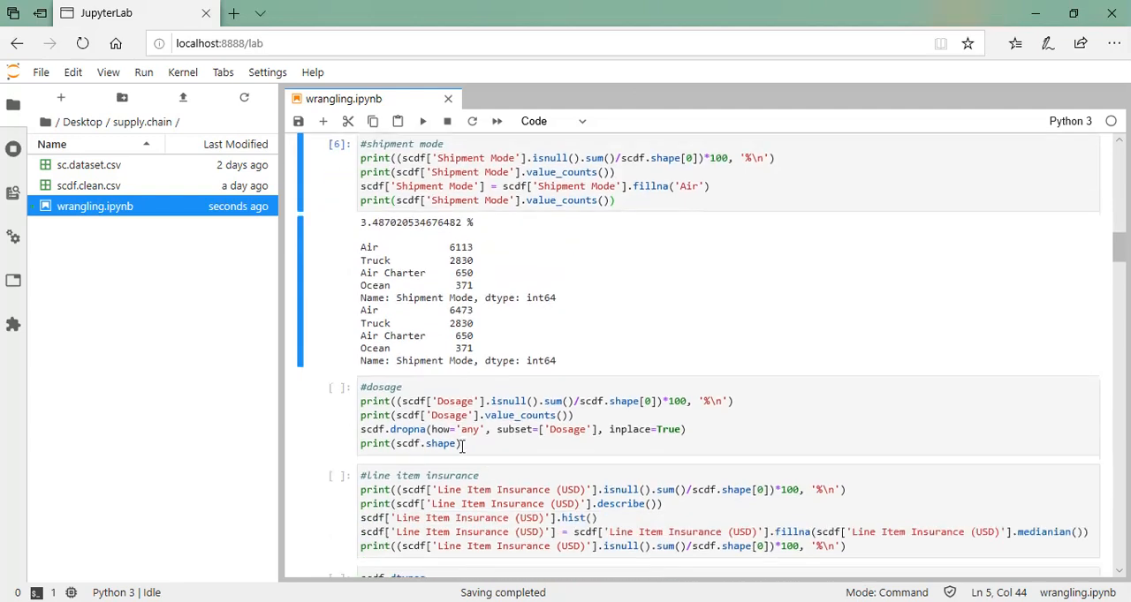
Check the missing-value count for Dosage in the isnull output and return to the dosage cell
{"action": "left_click", "coordinate": [667, 393]}
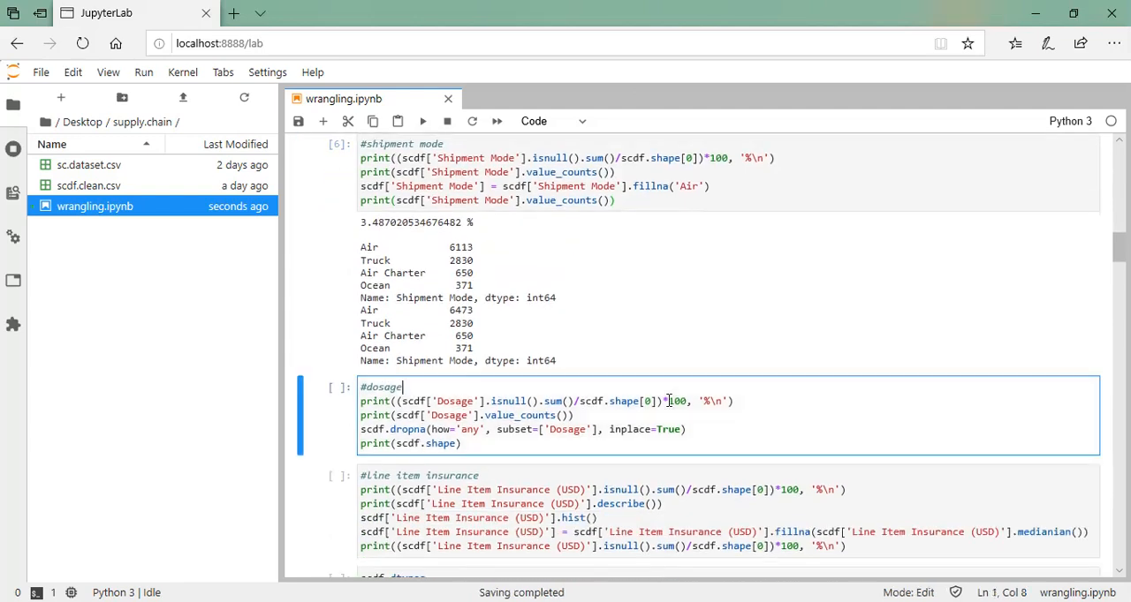
{"action": "scroll", "coordinate": [669, 406], "scroll_direction": "up", "scroll_amount": 5}
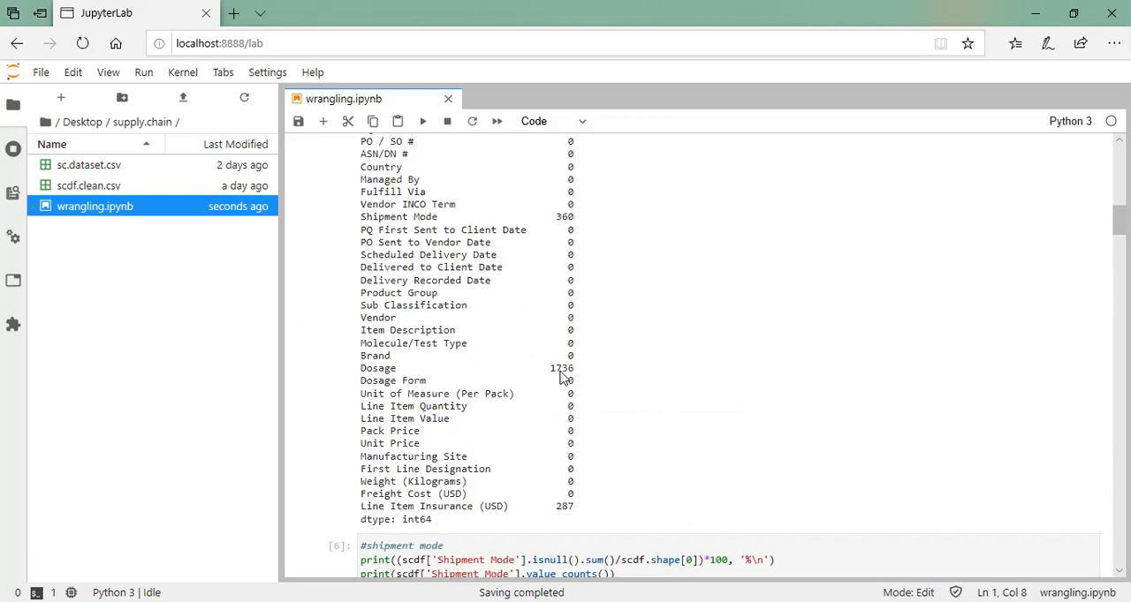
{"action": "scroll", "coordinate": [564, 378], "scroll_direction": "down", "scroll_amount": 5}
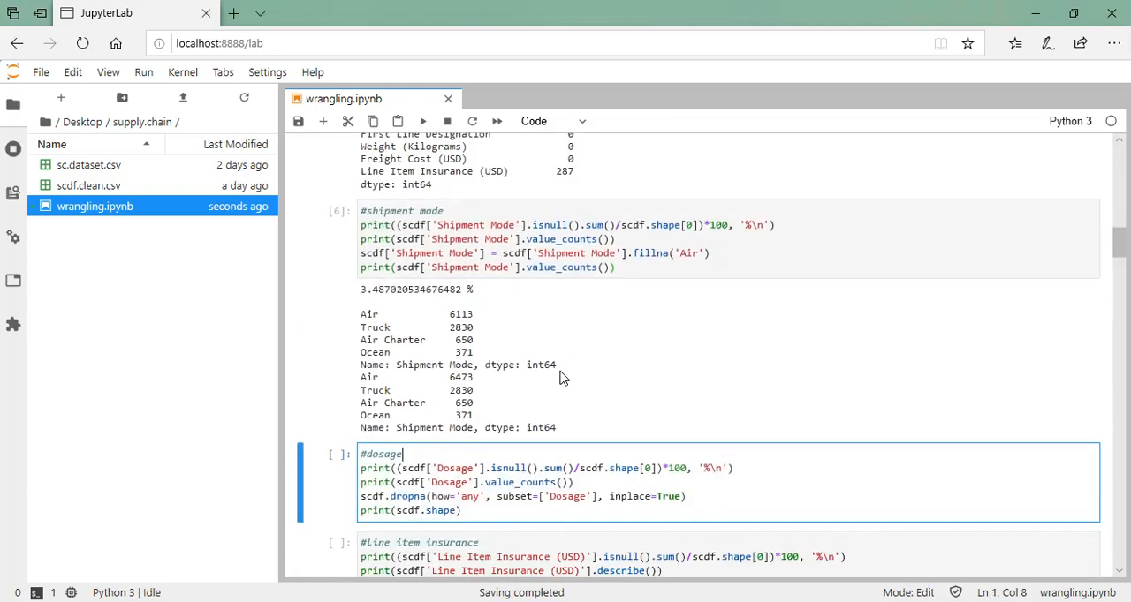
{"action": "scroll", "coordinate": [659, 273], "scroll_direction": "down", "scroll_amount": 2}
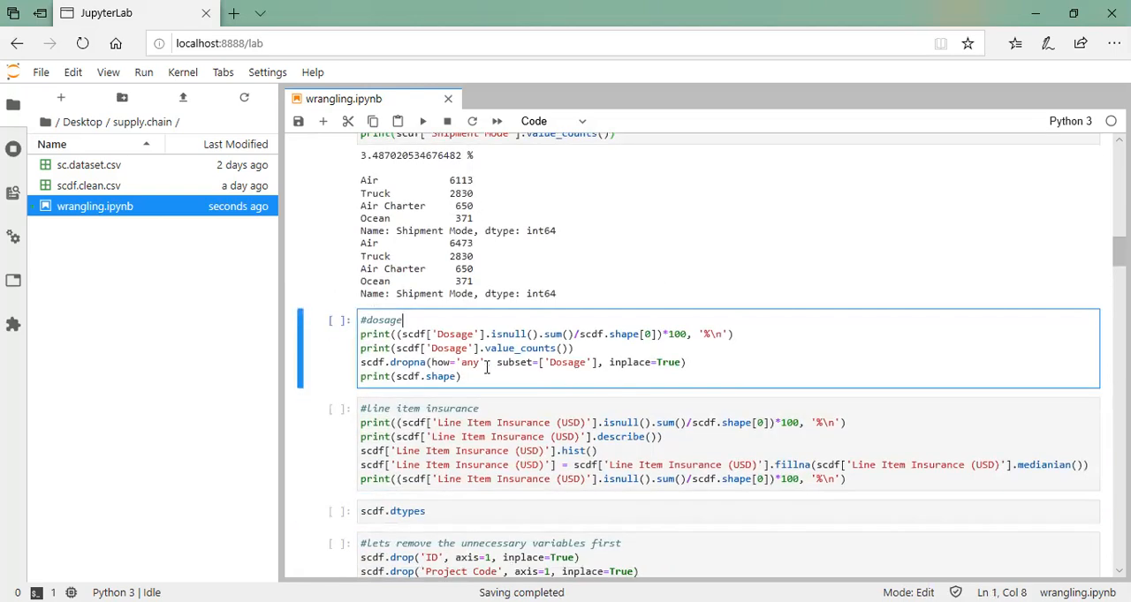
Run the dosage cell to drop the rows with missing Dosage values and view the start of its output
{"action": "left_click", "coordinate": [722, 363]}
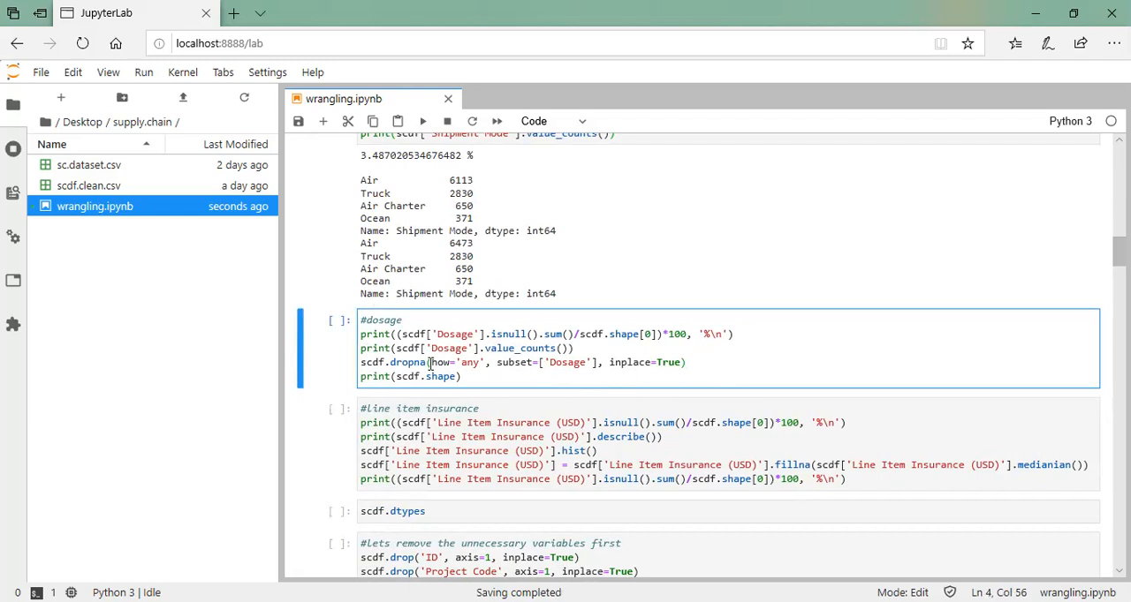
{"action": "left_click", "coordinate": [492, 380]}
{"action": "key", "text": "ctrl+Return"}
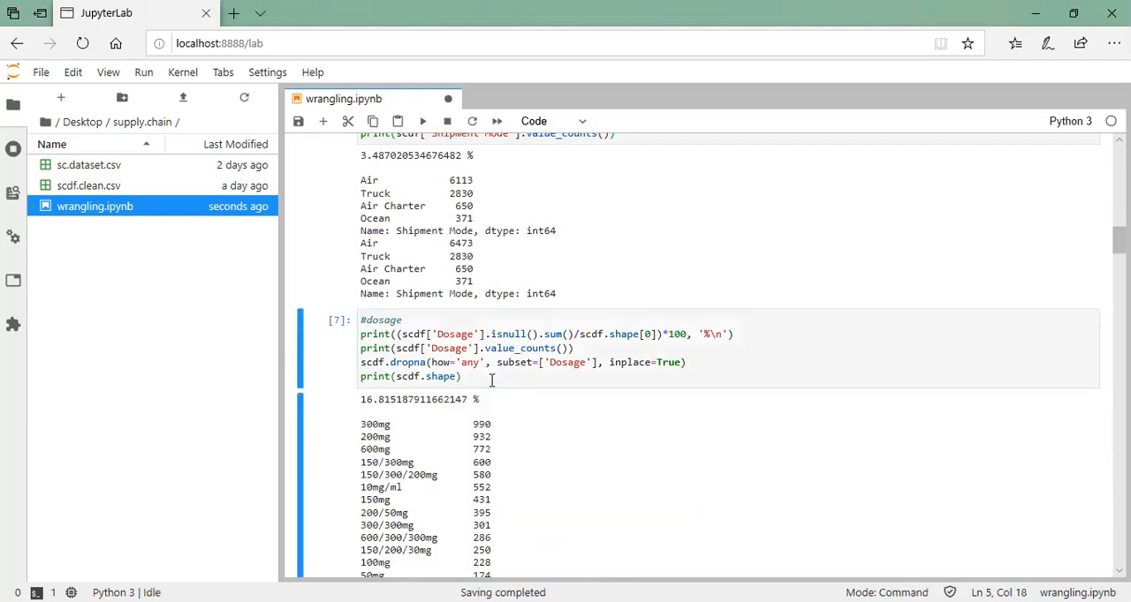
{"action": "scroll", "coordinate": [491, 380], "scroll_direction": "down", "scroll_amount": 1}
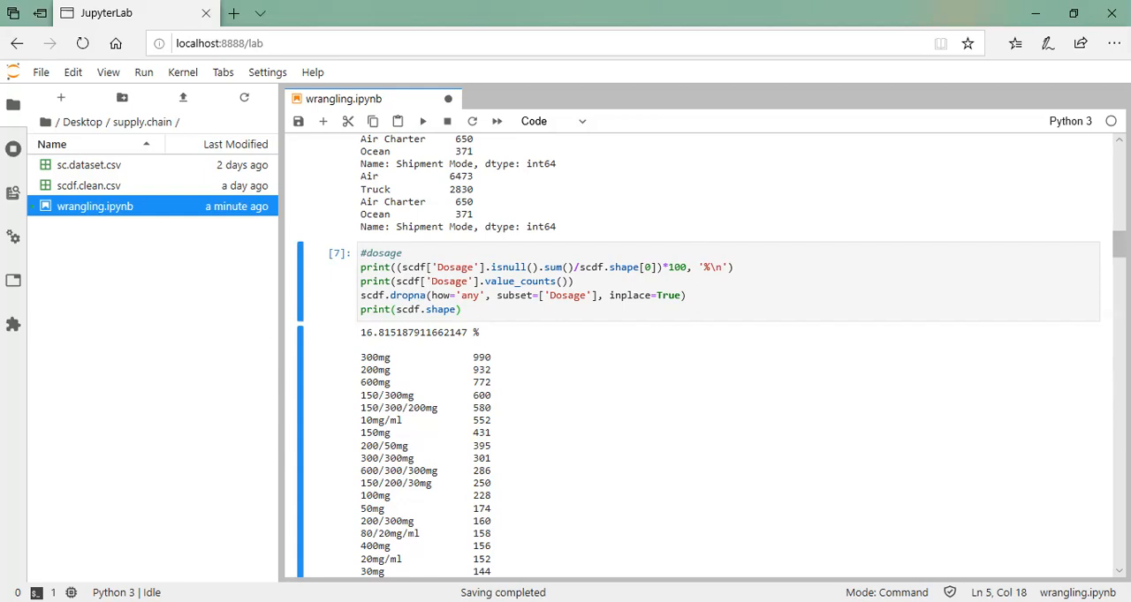
Switch to the sc.dataset workbook in Excel and go to the Dosage column in row 3
{"action": "key", "text": "alt+Tab"}
{"action": "left_click", "coordinate": [324, 239]}
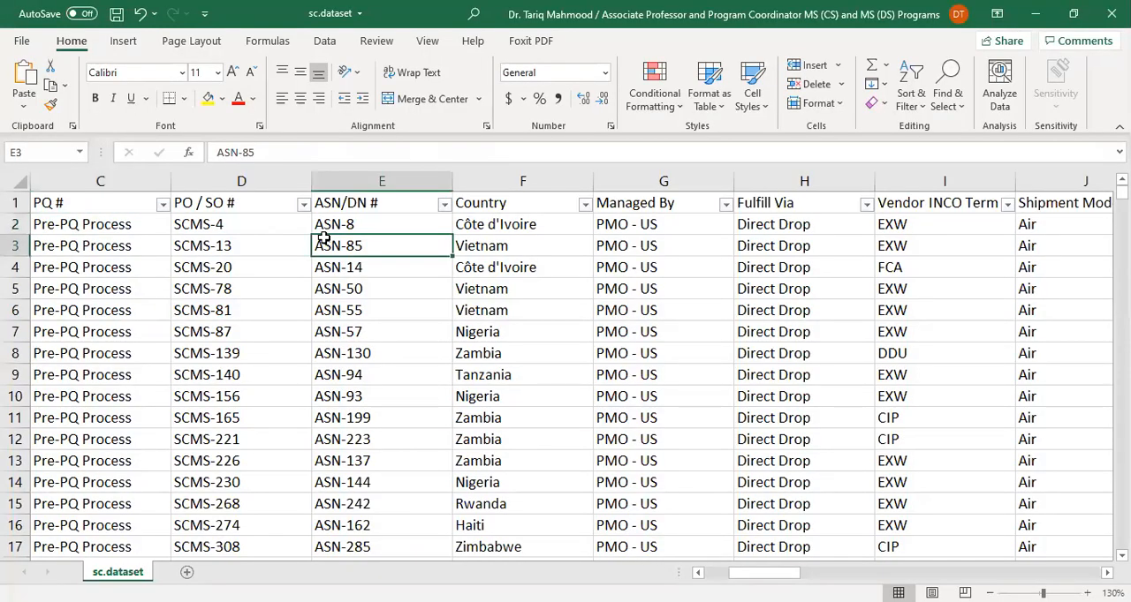
{"action": "key", "text": "ctrl+Right"}
{"action": "key", "text": "ctrl+Right"}
{"action": "key", "text": "ctrl+Left"}
{"action": "key", "text": "Left"}
{"action": "key", "text": "Left"}
{"action": "key", "text": "Left"}
{"action": "key", "text": "Left"}
{"action": "key", "text": "Left"}
{"action": "key", "text": "Left"}
{"action": "key", "text": "Left"}
{"action": "key", "text": "Left"}
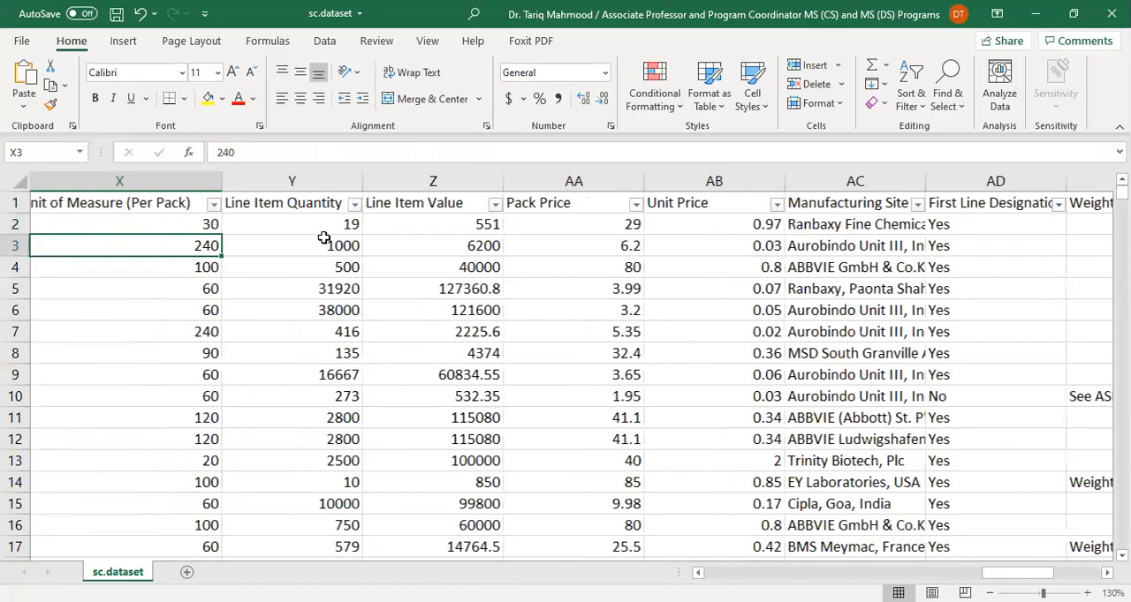
{"action": "key", "text": "Left"}
{"action": "key", "text": "Left"}
{"action": "key", "text": "Left"}
{"action": "key", "text": "Left"}
{"action": "key", "text": "Left"}
{"action": "key", "text": "Right"}
{"action": "key", "text": "Right"}
{"action": "key", "text": "Right"}
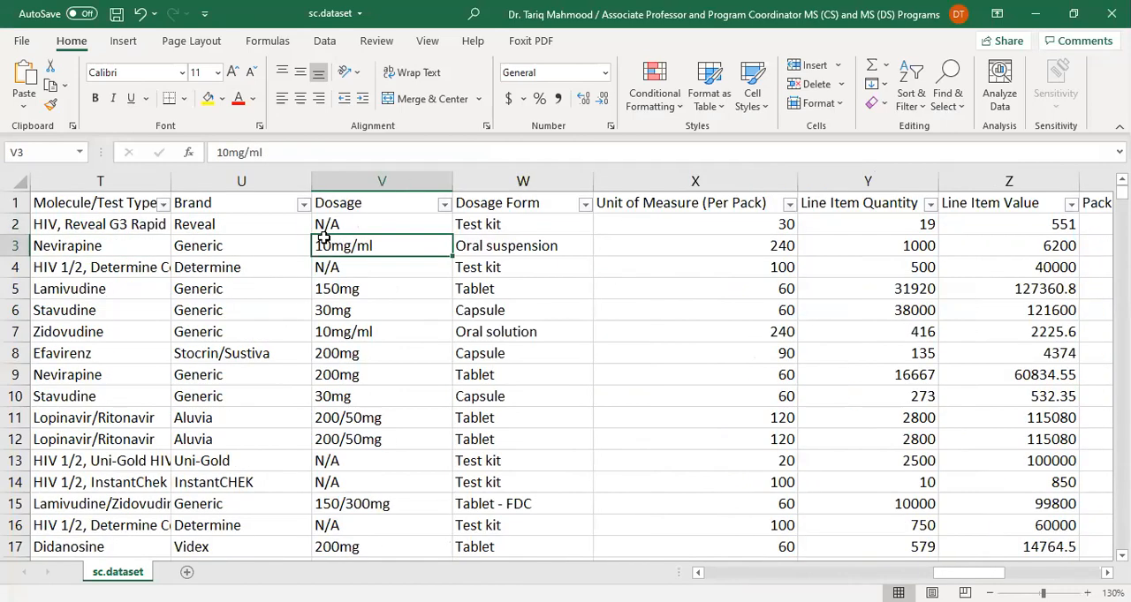
Check the Dosage column down to its last data row, and return to the first Dosage entry in V2
{"action": "key", "text": "ctrl+Down"}
{"action": "key", "text": "Down"}
{"action": "key", "text": "Down"}
{"action": "key", "text": "Down"}
{"action": "key", "text": "Down"}
{"action": "key", "text": "Down"}
{"action": "key", "text": "Down"}
{"action": "key", "text": "Down"}
{"action": "key", "text": "Down"}
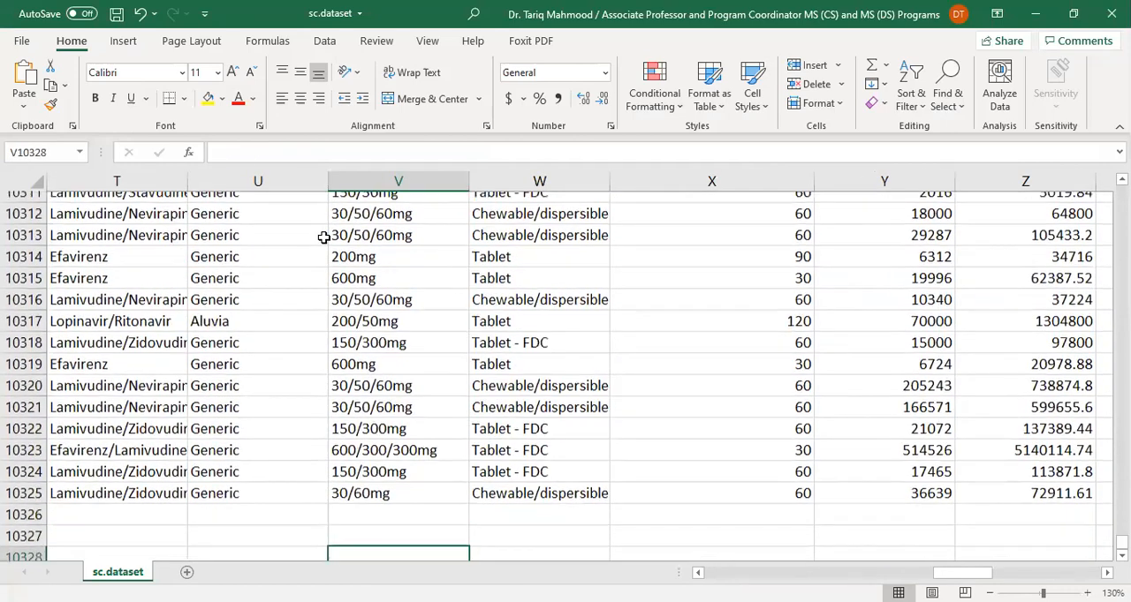
{"action": "key", "text": "Down"}
{"action": "key", "text": "Down"}
{"action": "key", "text": "Up"}
{"action": "key", "text": "Up"}
{"action": "key", "text": "Up"}
{"action": "key", "text": "Up"}
{"action": "key", "text": "Up"}
{"action": "key", "text": "Up"}
{"action": "key", "text": "Up"}
{"action": "key", "text": "Up"}
{"action": "key", "text": "Up"}
{"action": "key", "text": "ctrl+Up"}
{"action": "key", "text": "ctrl+Up"}
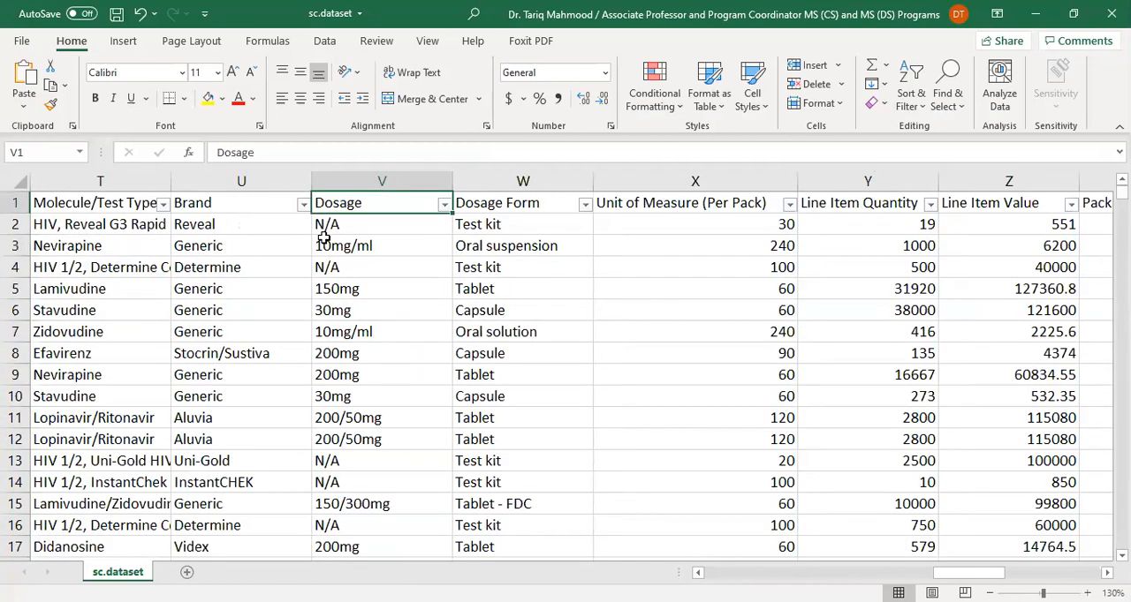
{"action": "key", "text": "Down"}
{"action": "key", "text": "Down"}
{"action": "key", "text": "Up"}
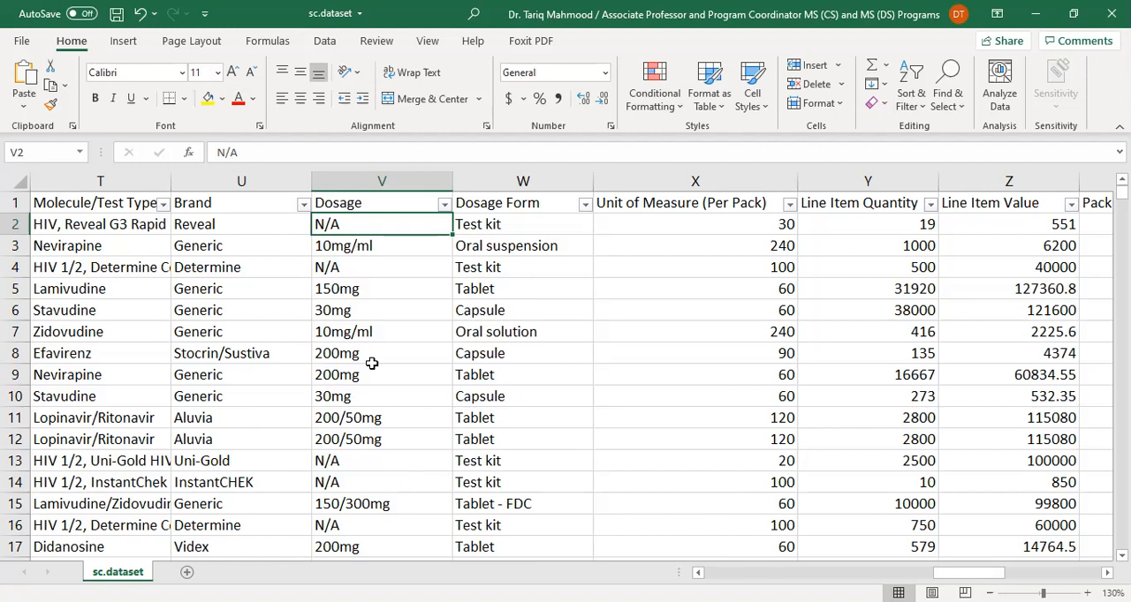
Compare the N/A Dosage in row 2 with that row's Item Description, Molecule/Test Type and Brand
{"action": "scroll", "coordinate": [565, 371], "scroll_direction": "left", "scroll_amount": 3}
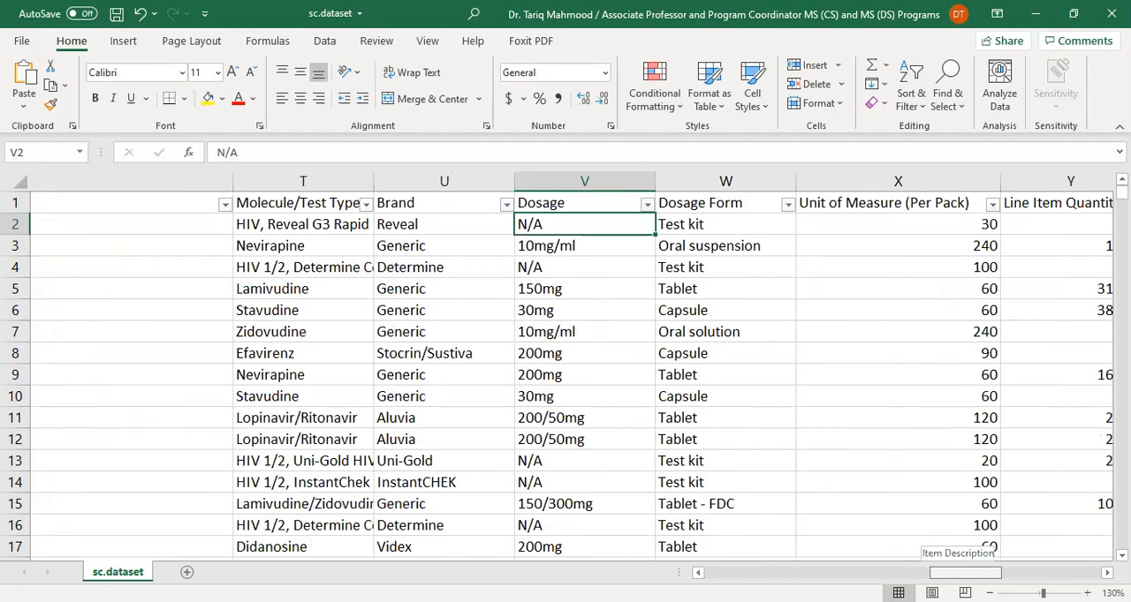
{"action": "scroll", "coordinate": [565, 371], "scroll_direction": "right", "scroll_amount": 3}
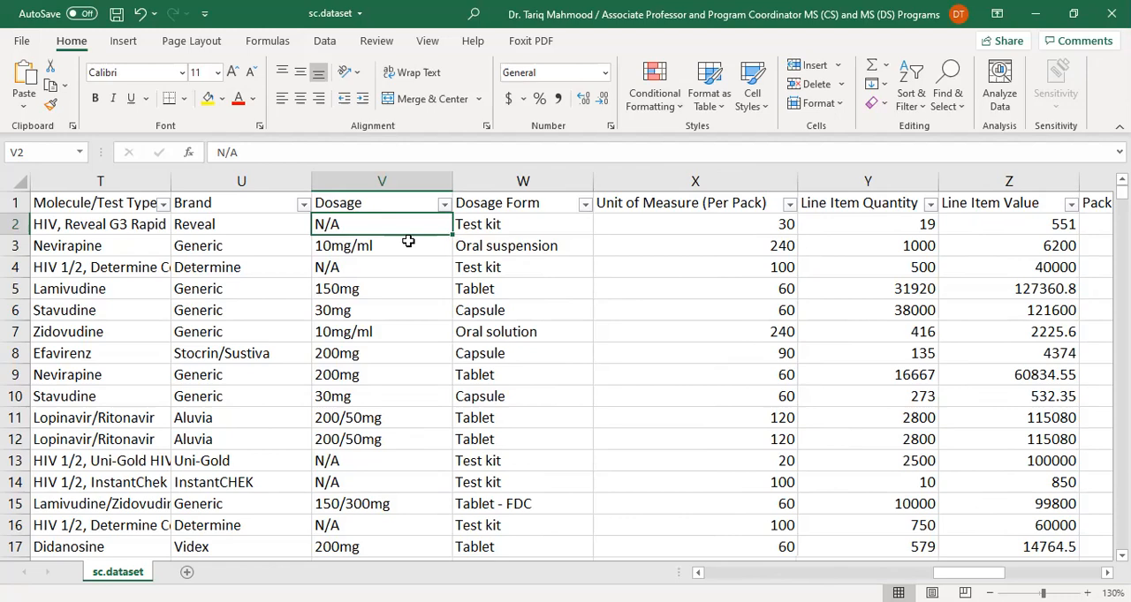
{"action": "key", "text": "Left"}
{"action": "key", "text": "Left"}
{"action": "key", "text": "Left"}
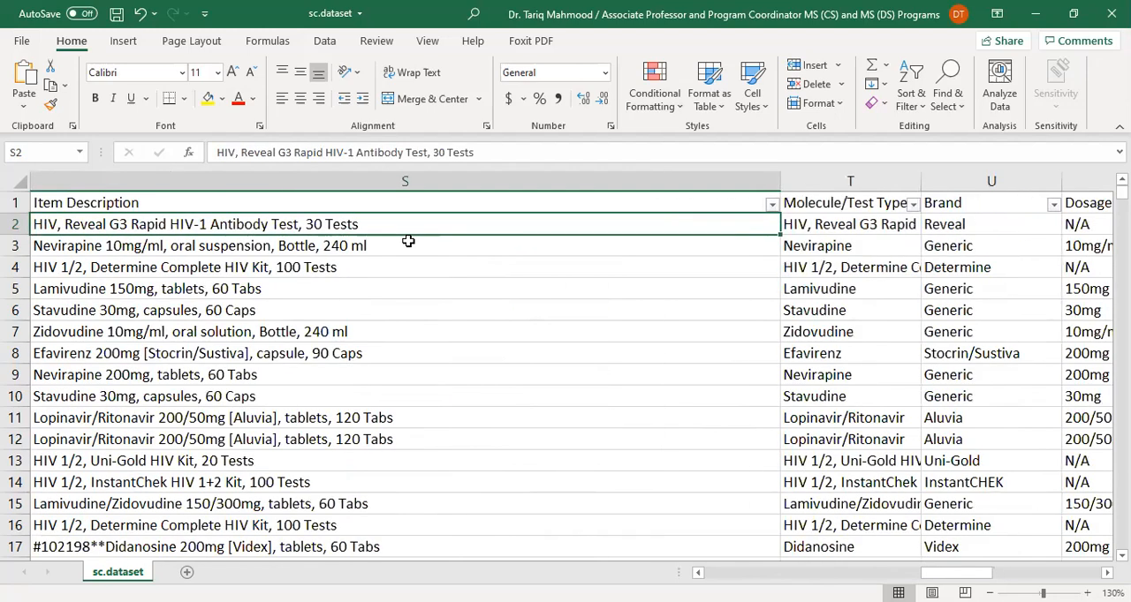
{"action": "key", "text": "Left"}
{"action": "key", "text": "Right"}
{"action": "key", "text": "Right"}
{"action": "key", "text": "Right"}
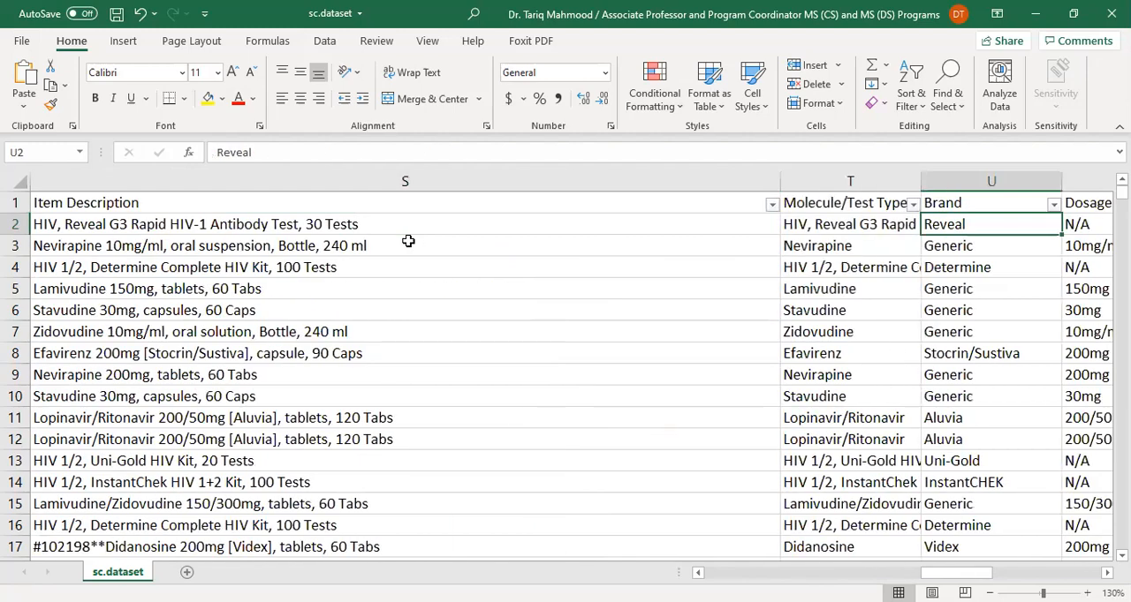
{"action": "key", "text": "Right"}
Compare the N/A Dosage in row 4 with that row's brand, molecule and item description
{"action": "key", "text": "Down"}
{"action": "key", "text": "Down"}
{"action": "key", "text": "Left"}
{"action": "key", "text": "Left"}
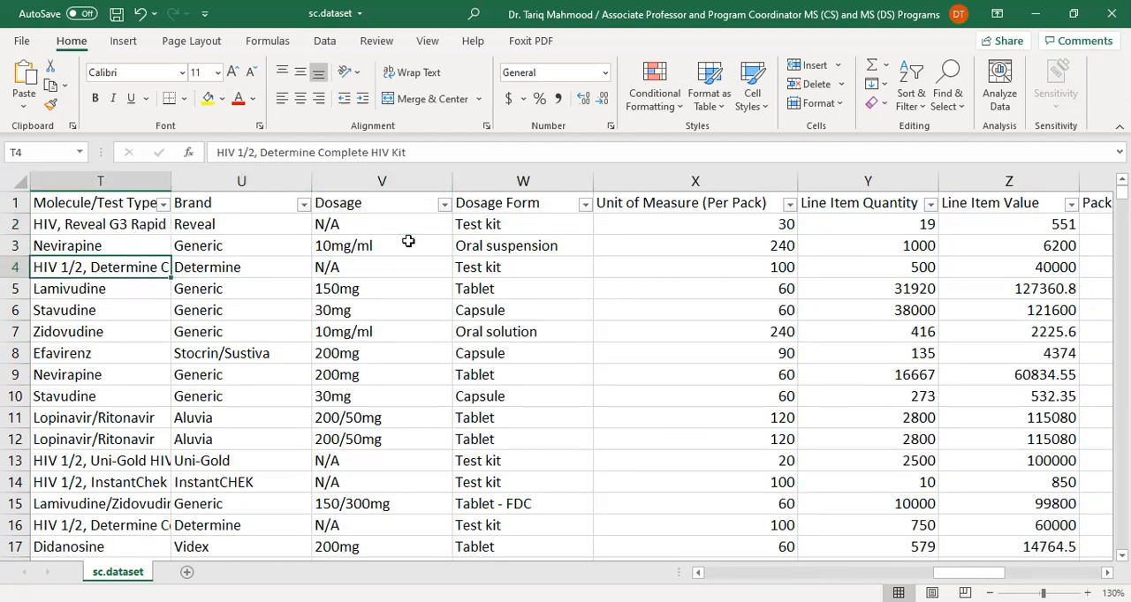
{"action": "key", "text": "Left"}
{"action": "key", "text": "Right"}
{"action": "key", "text": "Right"}
{"action": "key", "text": "Right"}
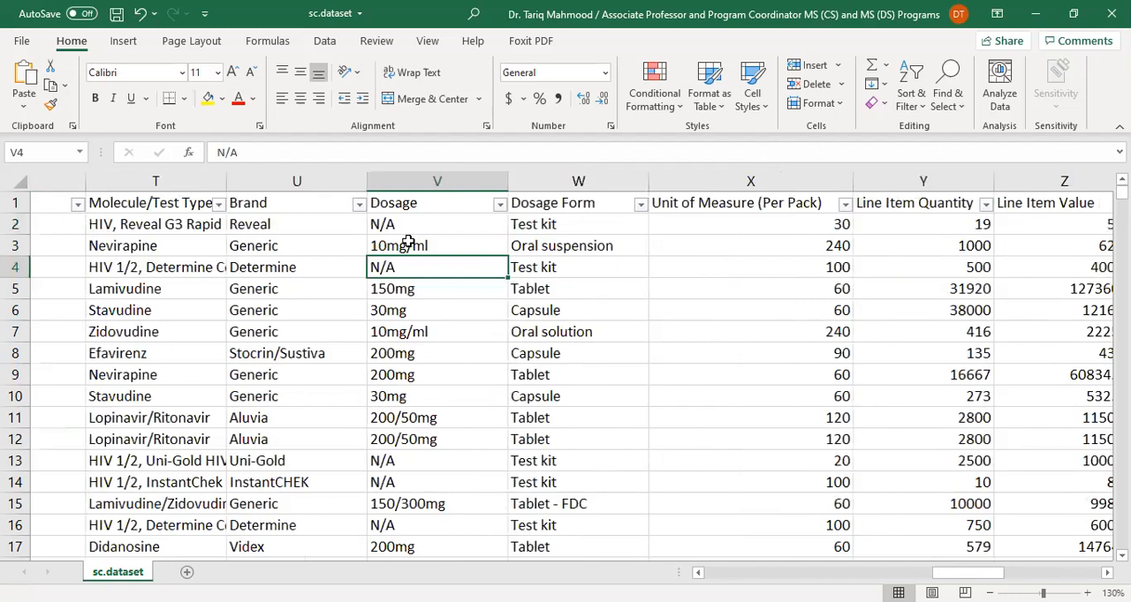
Review row 13's Brand, Item Description and Dosage Form alongside its N/A Dosage
{"action": "key", "text": "Down"}
{"action": "key", "text": "Down"}
{"action": "key", "text": "Down"}
{"action": "key", "text": "Down"}
{"action": "key", "text": "Down"}
{"action": "key", "text": "Down"}
{"action": "key", "text": "Down"}
{"action": "key", "text": "Down"}
{"action": "key", "text": "Down"}
{"action": "key", "text": "Left"}
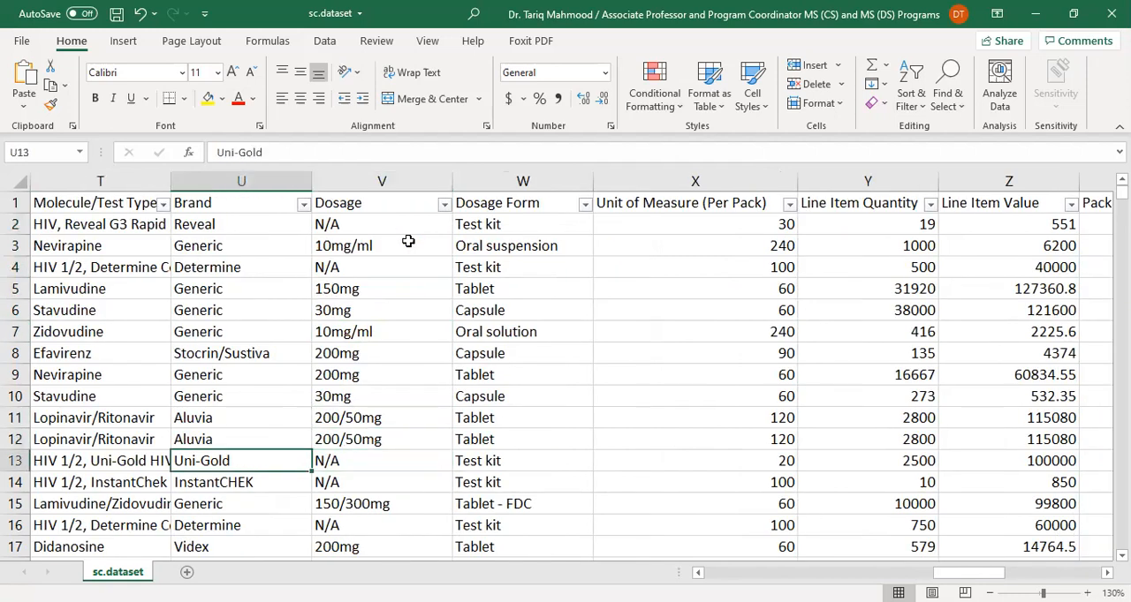
{"action": "key", "text": "Left"}
{"action": "key", "text": "Left"}
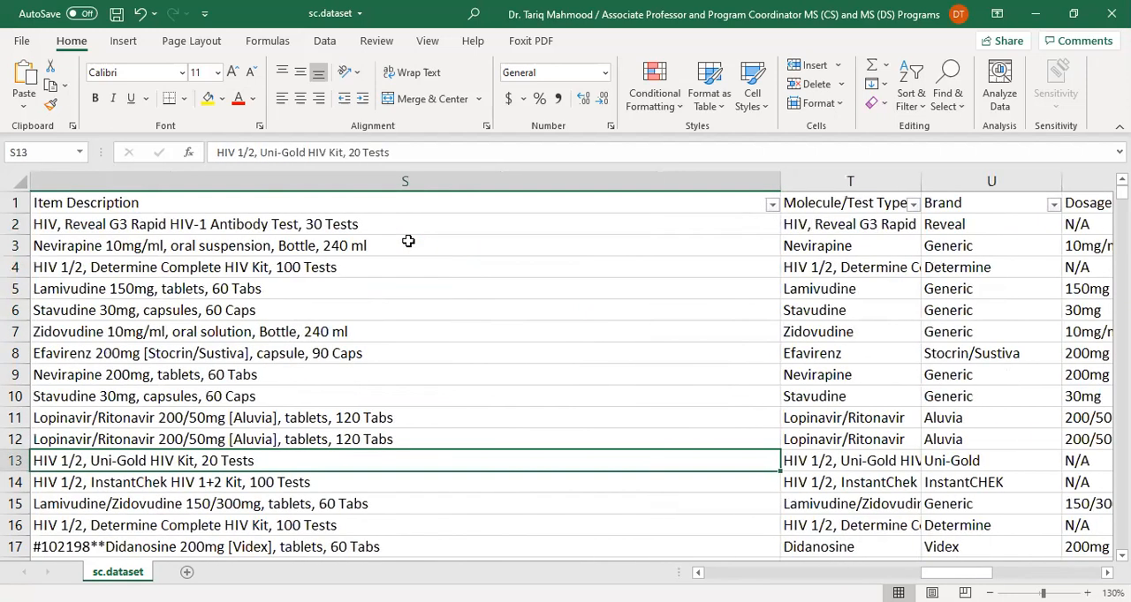
{"action": "key", "text": "Right"}
{"action": "key", "text": "Right"}
{"action": "key", "text": "Right"}
{"action": "key", "text": "Right"}
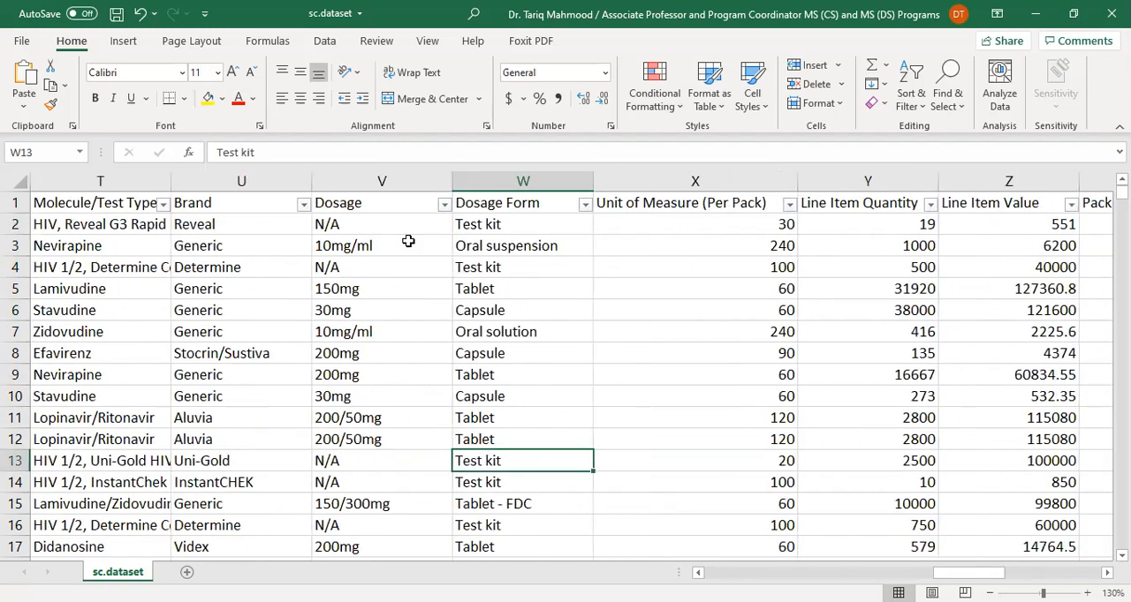
{"action": "key", "text": "Left"}
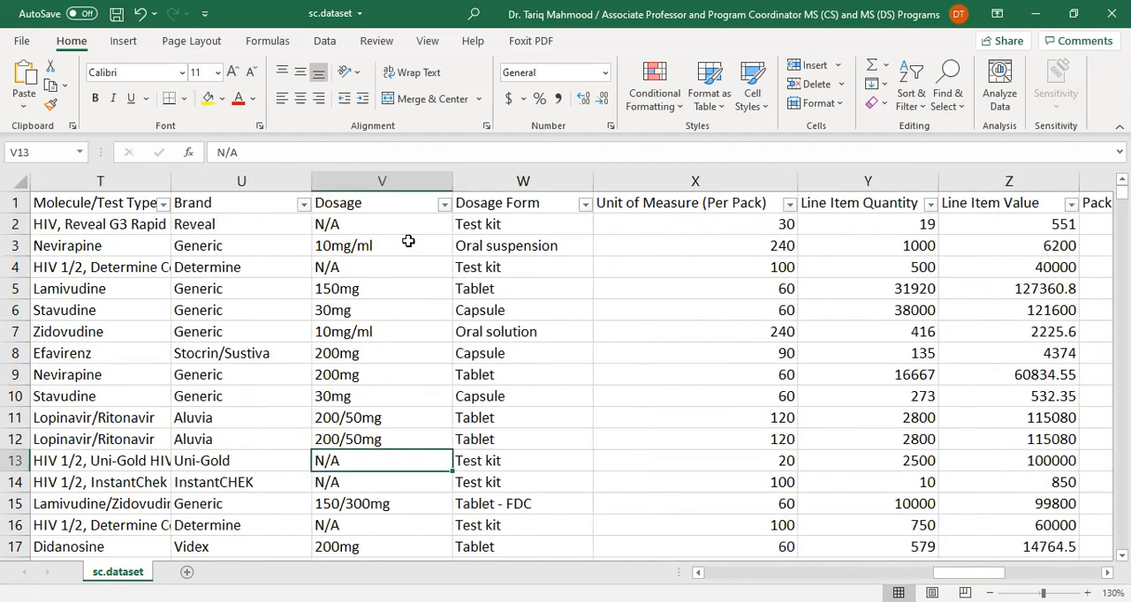
Scan the Dosage column from row 13 down to row 44, examining the N/A entries against Brand and Dosage Form
{"action": "key", "text": "Down"}
{"action": "key", "text": "Down"}
{"action": "key", "text": "Down"}
{"action": "key", "text": "Left"}
{"action": "key", "text": "Left"}
{"action": "key", "text": "Right"}
{"action": "key", "text": "Down"}
{"action": "key", "text": "Right"}
{"action": "key", "text": "Down"}
{"action": "key", "text": "Down"}
{"action": "key", "text": "Down"}
{"action": "key", "text": "Down"}
{"action": "key", "text": "Down"}
{"action": "key", "text": "Down"}
{"action": "key", "text": "Down"}
{"action": "key", "text": "Down"}
{"action": "key", "text": "Down"}
{"action": "key", "text": "Down"}
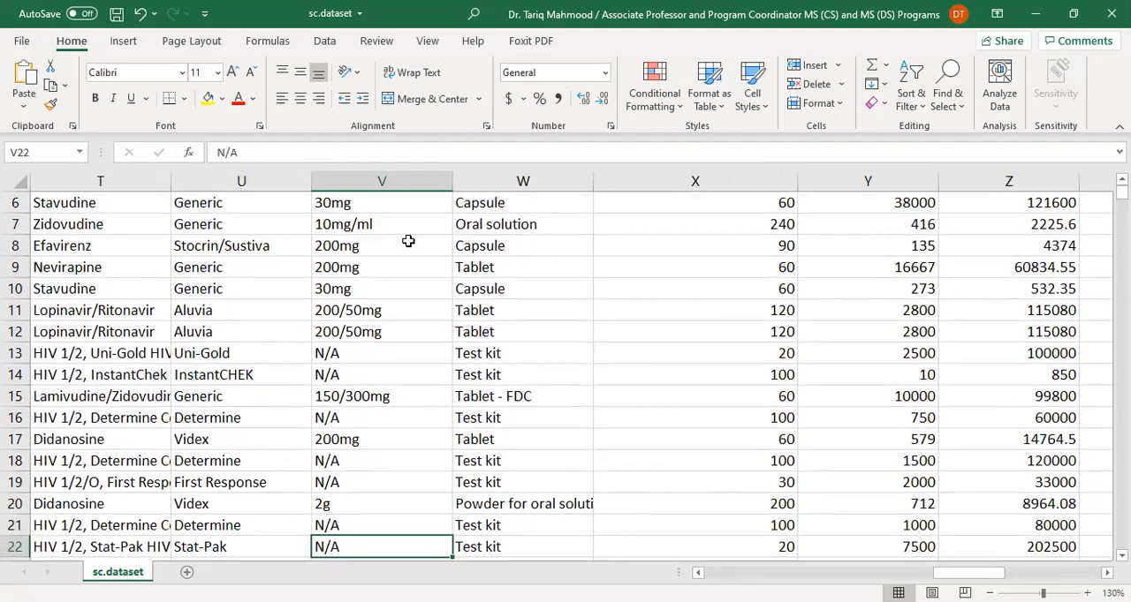
{"action": "key", "text": "Down"}
{"action": "key", "text": "Down"}
{"action": "key", "text": "Down"}
{"action": "key", "text": "Down"}
{"action": "key", "text": "Down"}
{"action": "key", "text": "Down"}
{"action": "key", "text": "Down"}
{"action": "key", "text": "Down"}
{"action": "key", "text": "Down"}
{"action": "key", "text": "Down"}
{"action": "key", "text": "Down"}
{"action": "key", "text": "Down"}
{"action": "key", "text": "Down"}
{"action": "key", "text": "Down"}
{"action": "key", "text": "Down"}
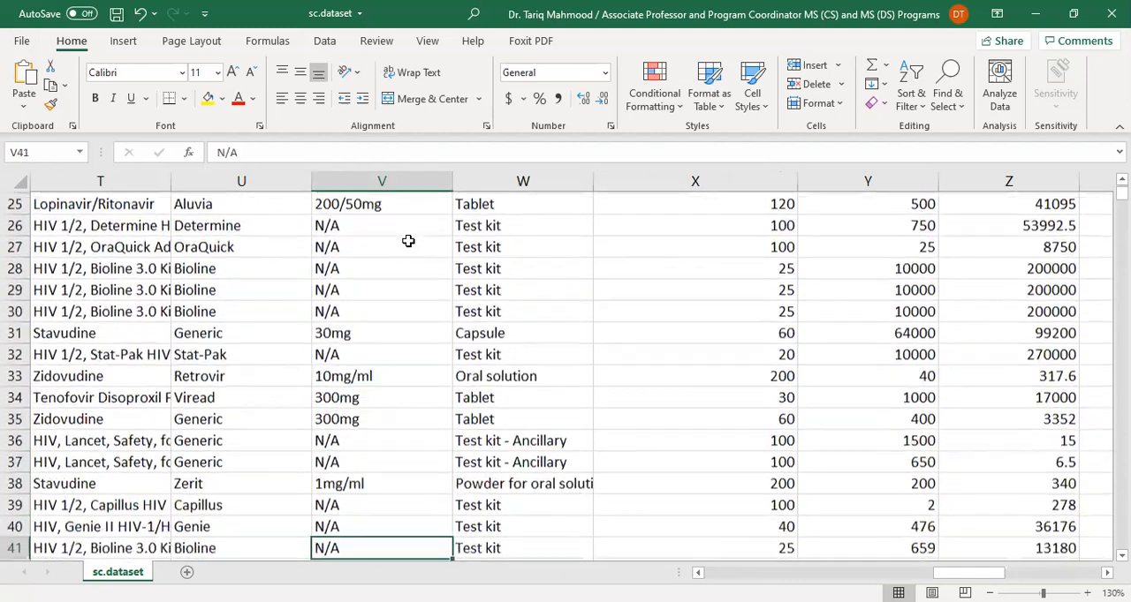
{"action": "key", "text": "Down"}
{"action": "key", "text": "Down"}
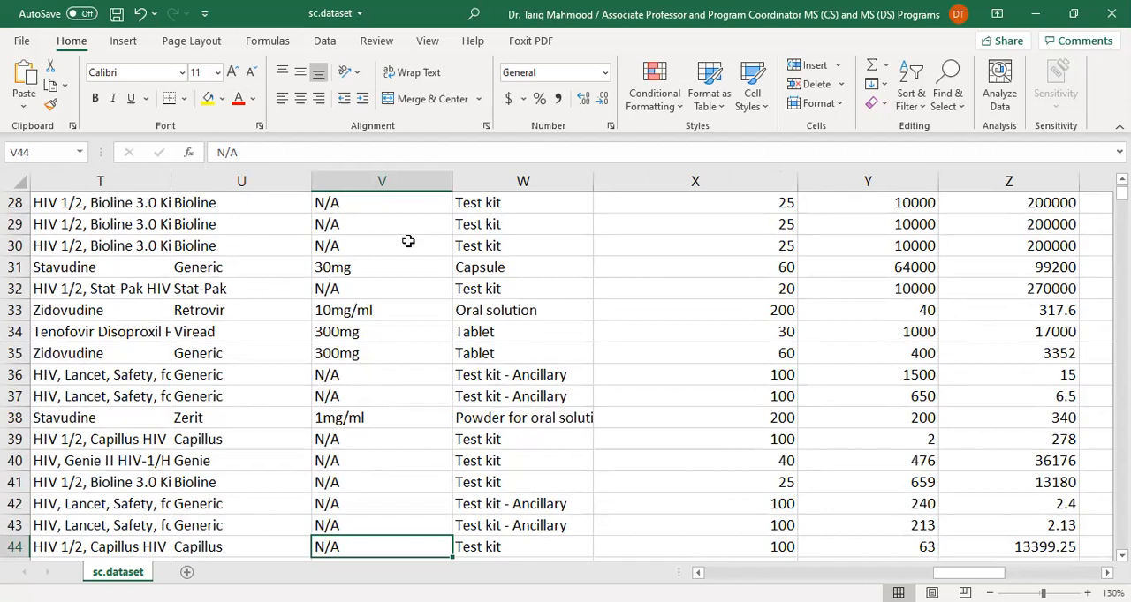
Examine the Dosage entries and their dosage forms between rows 39 and 57, returning to row 54
{"action": "key", "text": "Up"}
{"action": "key", "text": "Up"}
{"action": "key", "text": "Up"}
{"action": "key", "text": "Up"}
{"action": "key", "text": "Up"}
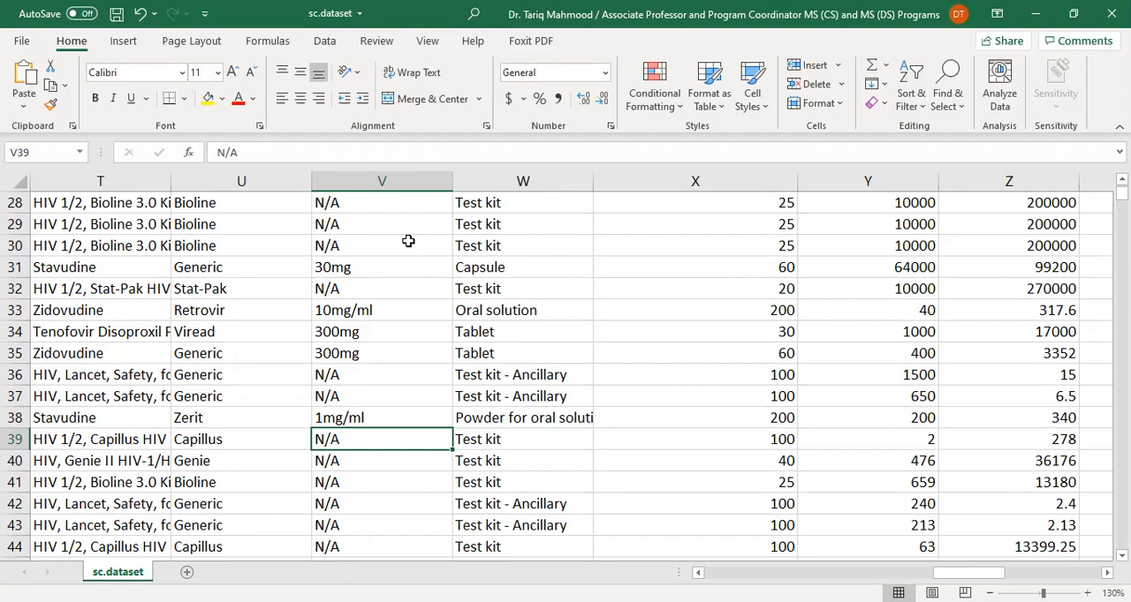
{"action": "key", "text": "Down"}
{"action": "key", "text": "Down"}
{"action": "key", "text": "Down"}
{"action": "key", "text": "Down"}
{"action": "key", "text": "Down"}
{"action": "key", "text": "Down"}
{"action": "key", "text": "Down"}
{"action": "key", "text": "Down"}
{"action": "key", "text": "Down"}
{"action": "key", "text": "Down"}
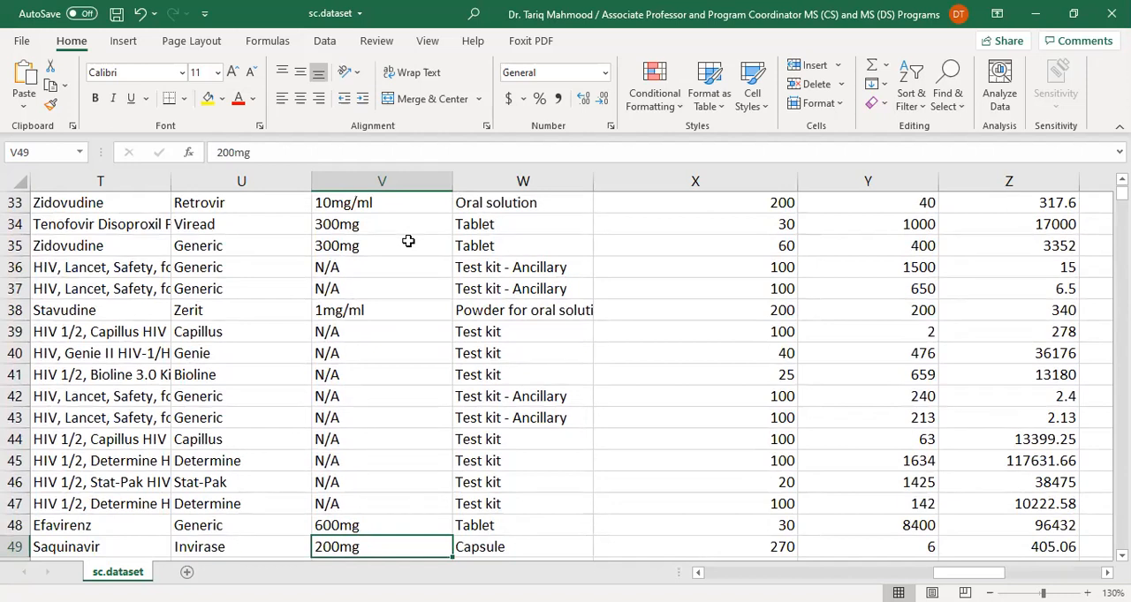
{"action": "key", "text": "Down"}
{"action": "key", "text": "Down"}
{"action": "key", "text": "Down"}
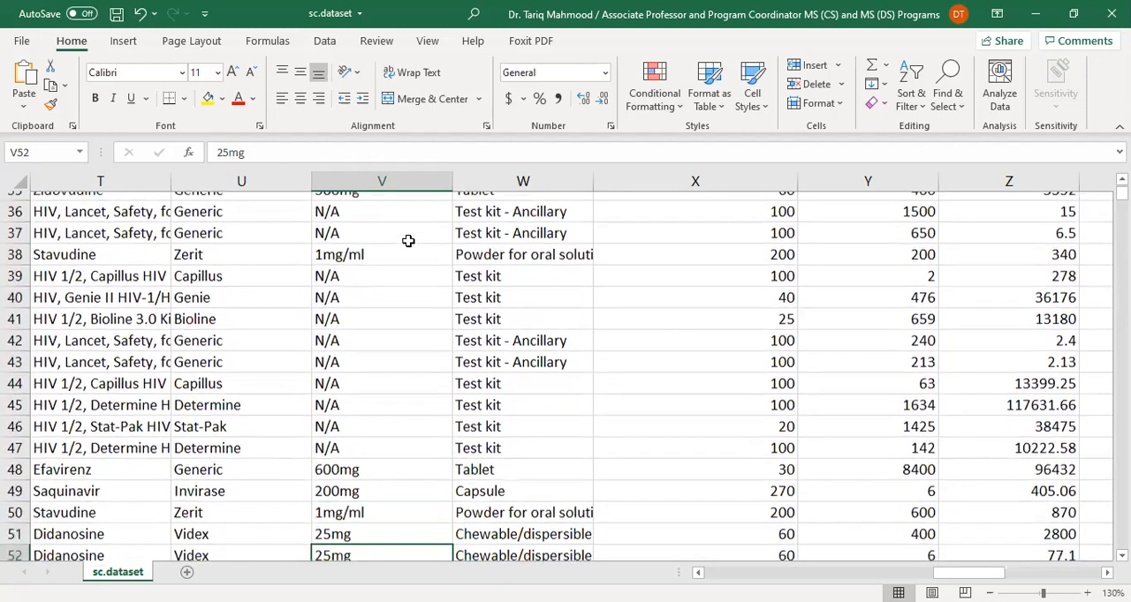
{"action": "key", "text": "Down"}
{"action": "key", "text": "Down"}
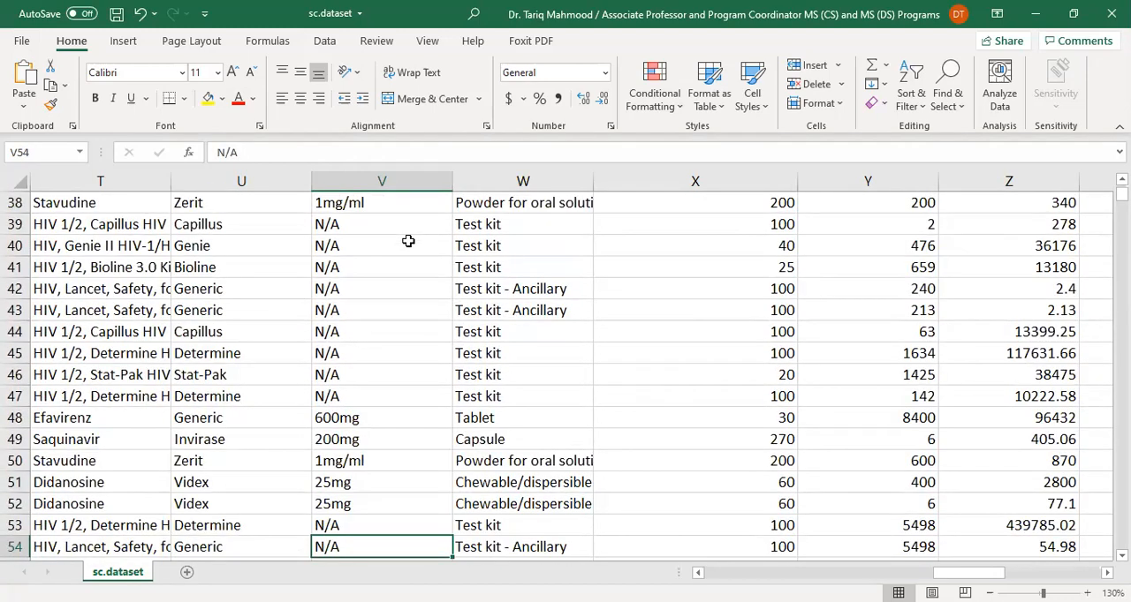
{"action": "key", "text": "Down"}
{"action": "key", "text": "Down"}
{"action": "key", "text": "Down"}
{"action": "key", "text": "Up"}
{"action": "key", "text": "Up"}
{"action": "key", "text": "Up"}
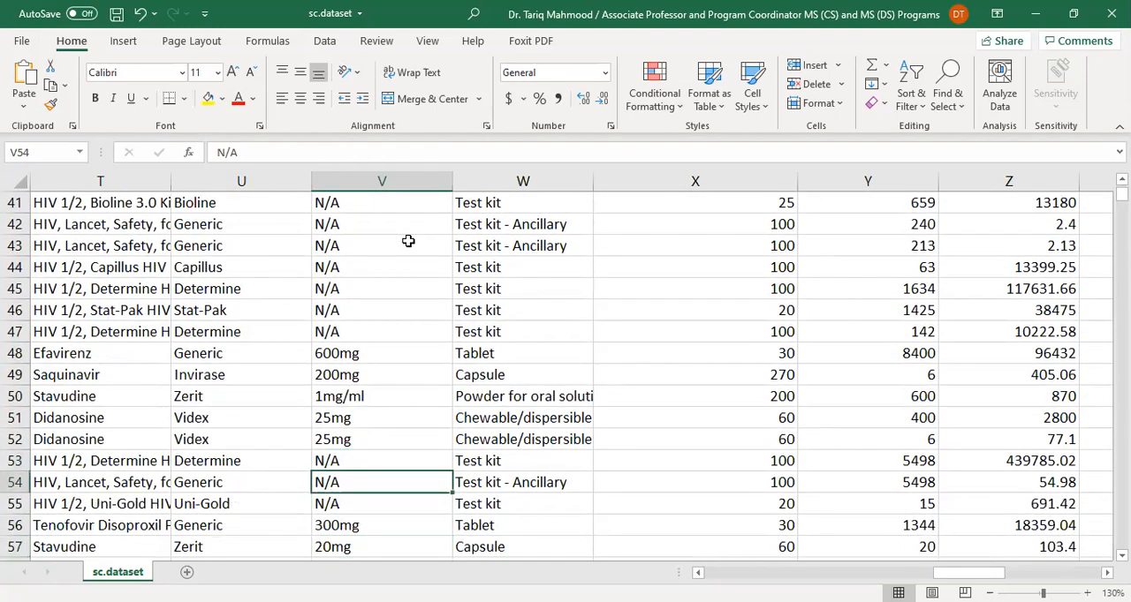
Continue scanning the Dosage column past row 54 and stop at the N/A entry in row 69
{"action": "key", "text": "Down"}
{"action": "key", "text": "Down"}
{"action": "key", "text": "Down"}
{"action": "key", "text": "Down"}
{"action": "key", "text": "Down"}
{"action": "key", "text": "Down"}
{"action": "key", "text": "Down"}
{"action": "key", "text": "Down"}
{"action": "key", "text": "Down"}
{"action": "key", "text": "Down"}
{"action": "key", "text": "Down"}
{"action": "key", "text": "Down"}
{"action": "key", "text": "Down"}
{"action": "key", "text": "Down"}
{"action": "key", "text": "Down"}
{"action": "key", "text": "Down"}
{"action": "key", "text": "Up"}
{"action": "key", "text": "Up"}
{"action": "key", "text": "Down"}
{"action": "key", "text": "Down"}
{"action": "key", "text": "Down"}
{"action": "key", "text": "Down"}
{"action": "key", "text": "Up"}
{"action": "key", "text": "Up"}
{"action": "key", "text": "Up"}
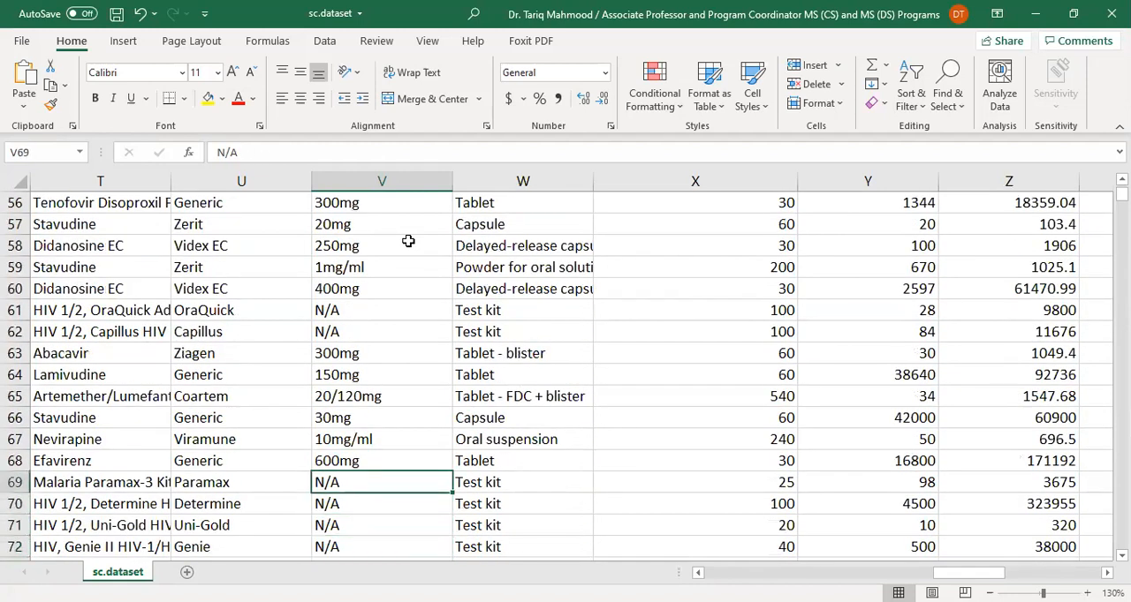
Read the Item Description of the Paramax test kit in row 69 and return to its Dosage cell
{"action": "key", "text": "Left"}
{"action": "key", "text": "Left"}
{"action": "key", "text": "Left"}
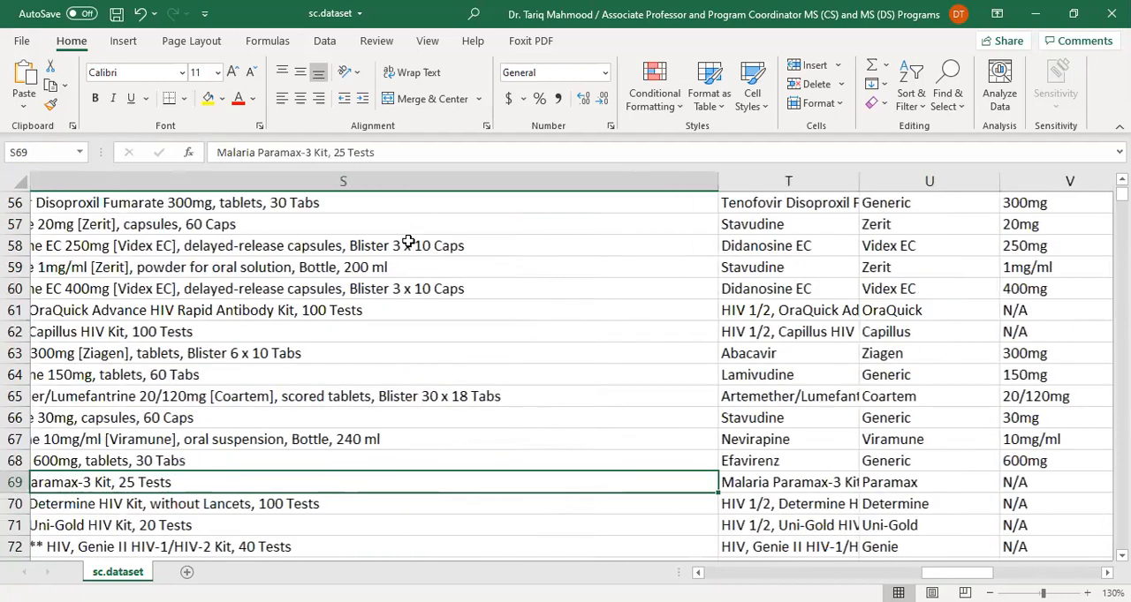
{"action": "key", "text": "Left"}
{"action": "key", "text": "Right"}
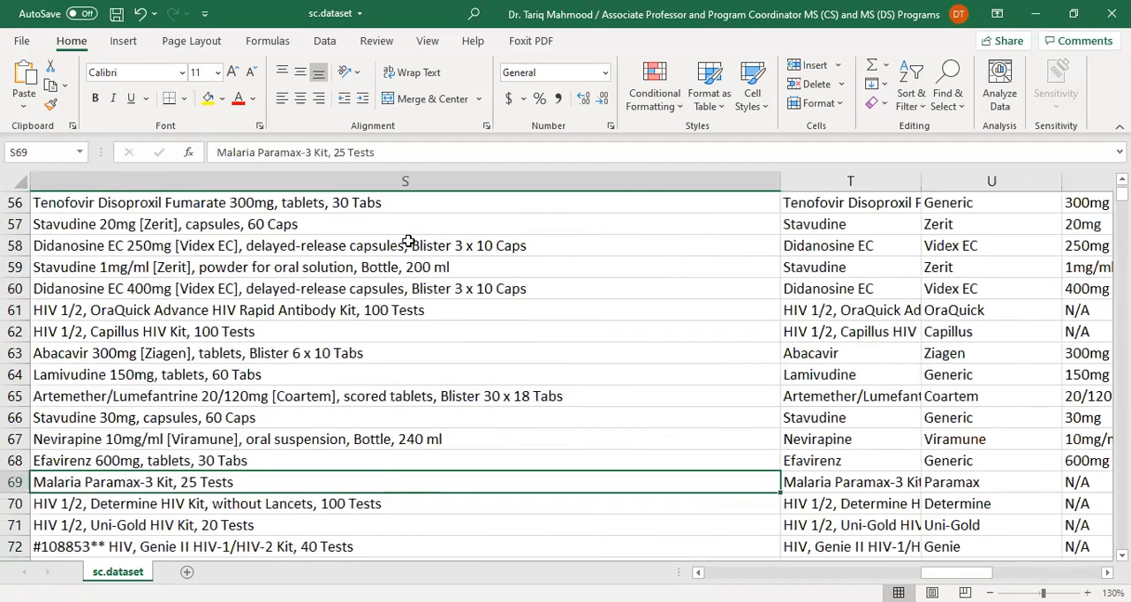
{"action": "key", "text": "Right"}
{"action": "key", "text": "Right"}
{"action": "key", "text": "Right"}
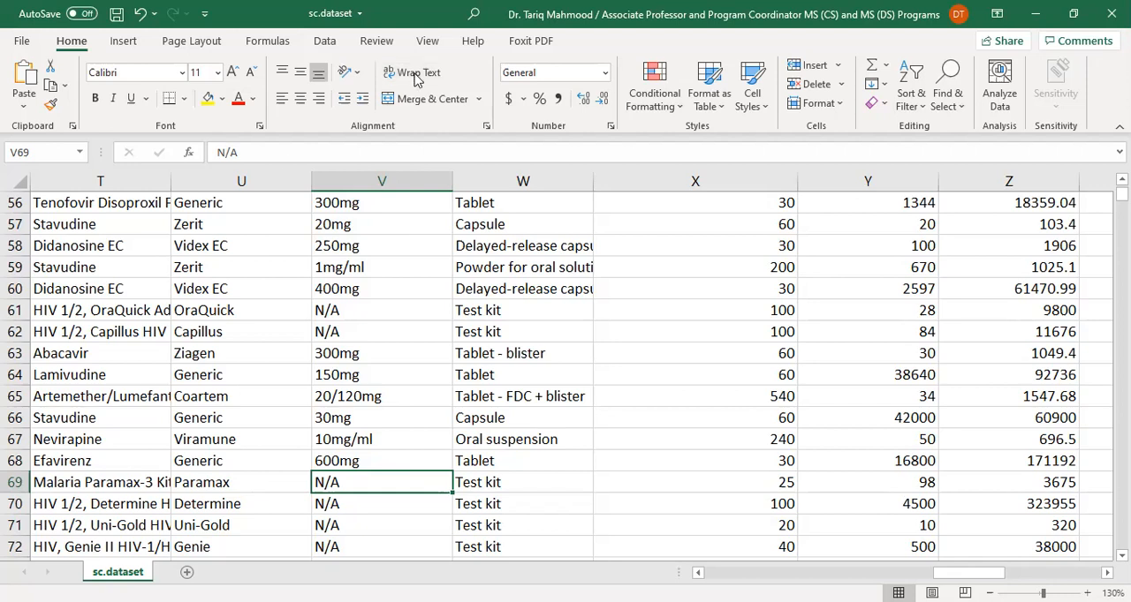
Switch back to the JupyterLab notebook and check the end of the dosage cell's output, including the dataframe shape
{"action": "key", "text": "alt+Tab"}
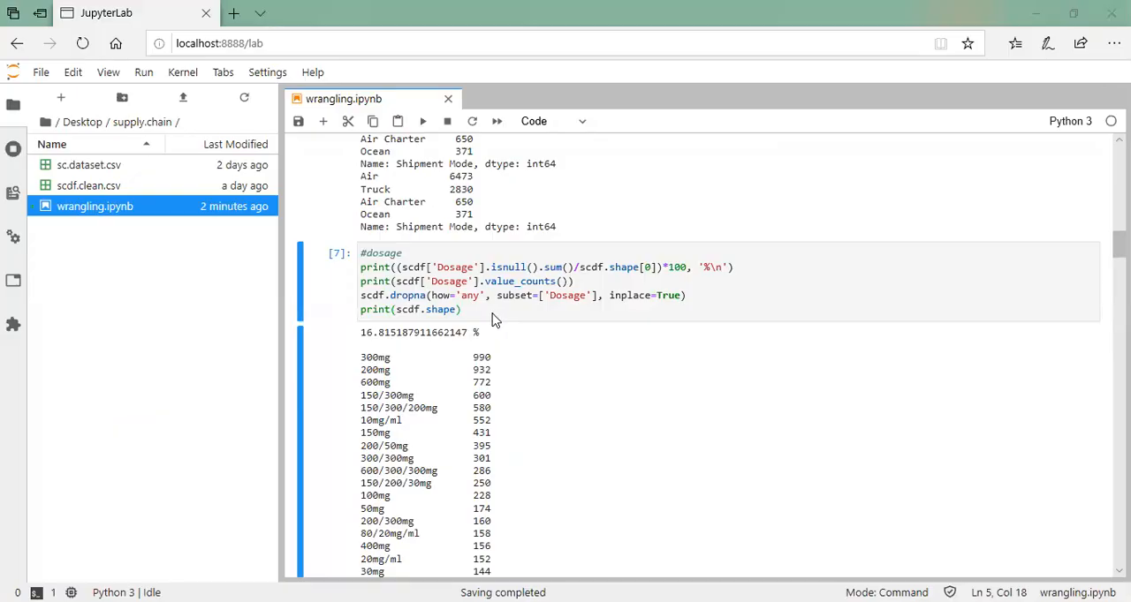
{"action": "left_click", "coordinate": [493, 315]}
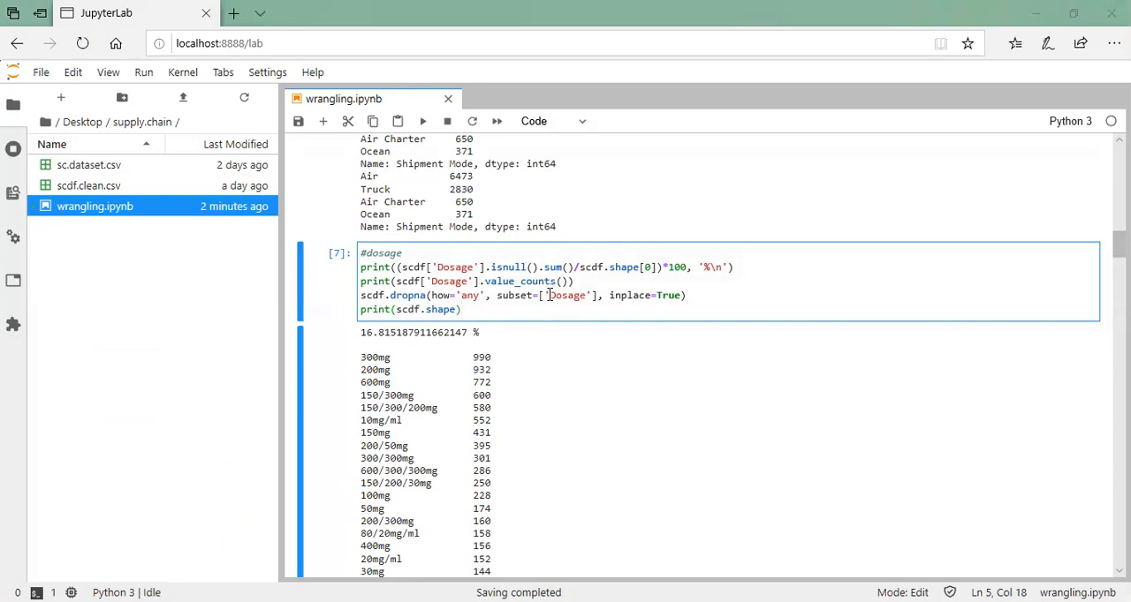
{"action": "scroll", "coordinate": [550, 295], "scroll_direction": "down", "scroll_amount": 10}
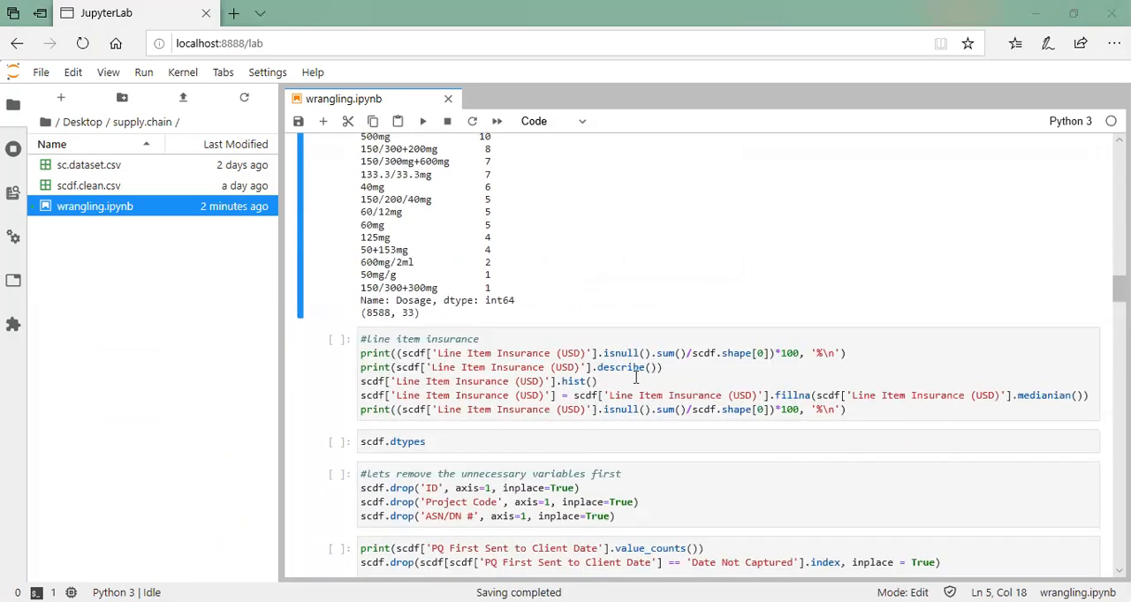
Correct medianian() to median() in the fillna line of the line item insurance cell
{"action": "left_click", "coordinate": [636, 386]}
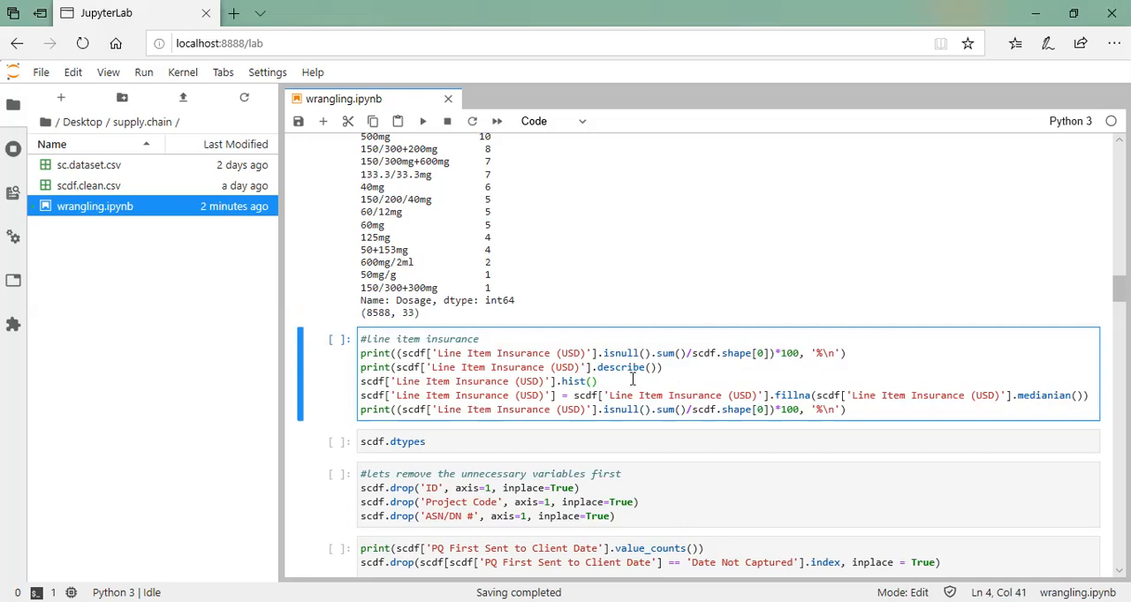
{"action": "left_click", "coordinate": [1072, 395]}
{"action": "key", "text": "BackSpace"}
{"action": "key", "text": "BackSpace"}
{"action": "key", "text": "BackSpace"}
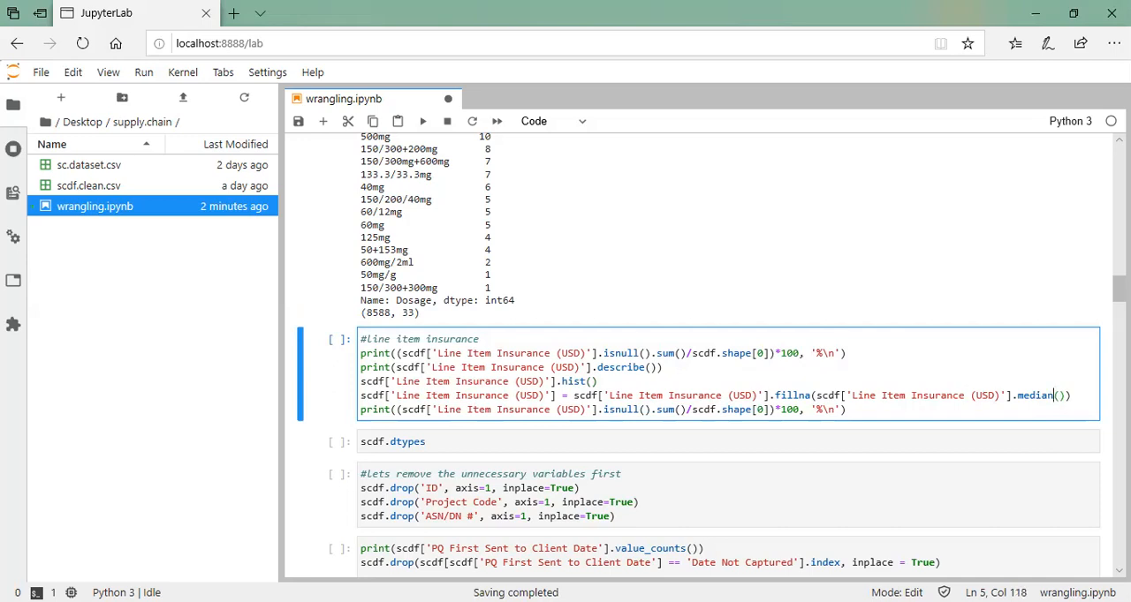
Run the line item insurance cell to fill missing values with the median and view its summary statistics and histogram
{"action": "left_click", "coordinate": [614, 380]}
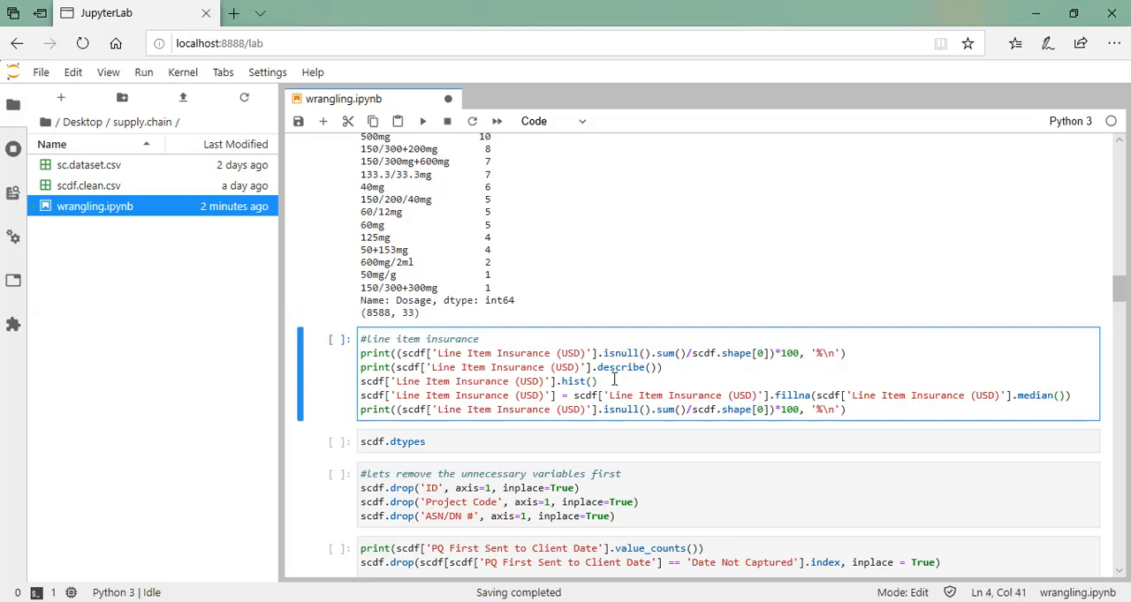
{"action": "key", "text": "ctrl+Return"}
{"action": "scroll", "coordinate": [641, 422], "scroll_direction": "down", "scroll_amount": 1}
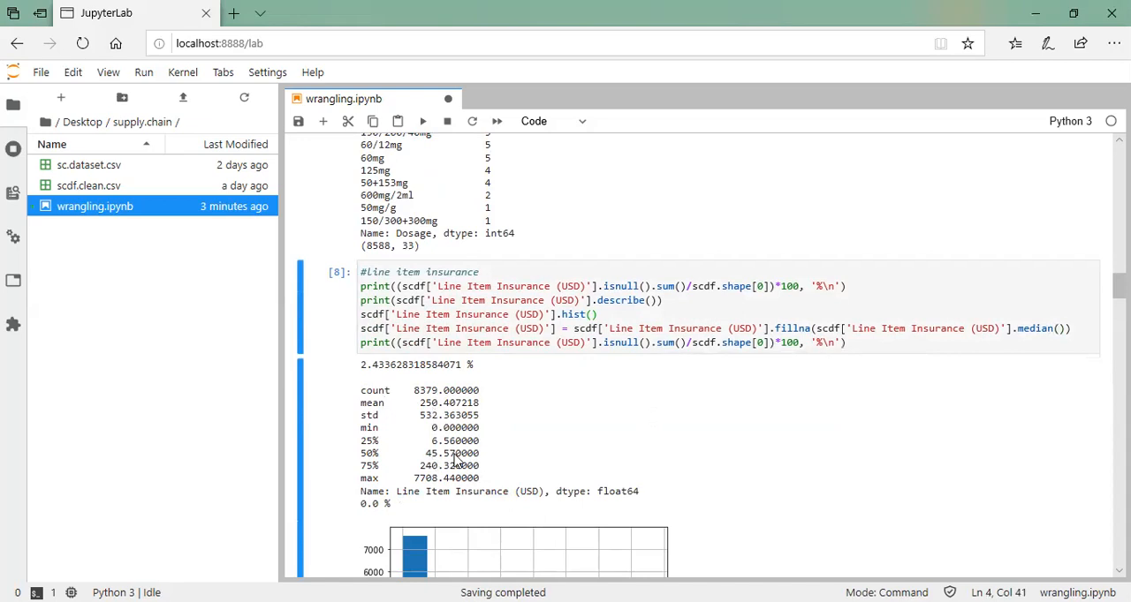
Check the line item insurance histogram against its summary statistics, and run the scdf.dtypes cell to list the column data types
{"action": "scroll", "coordinate": [456, 460], "scroll_direction": "down", "scroll_amount": 4}
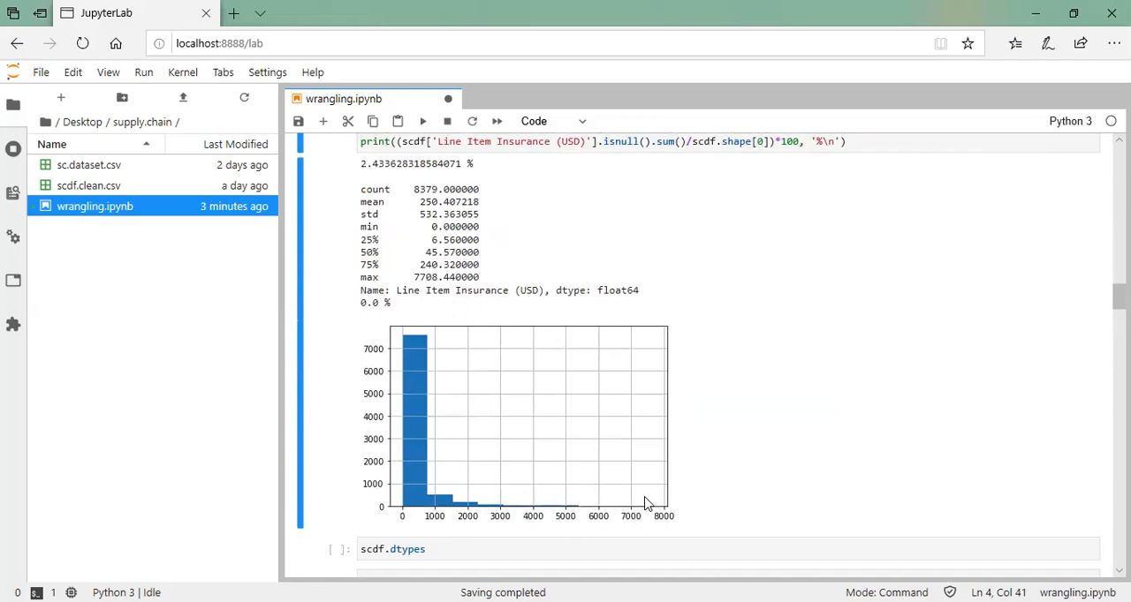
{"action": "scroll", "coordinate": [646, 503], "scroll_direction": "down", "scroll_amount": 3}
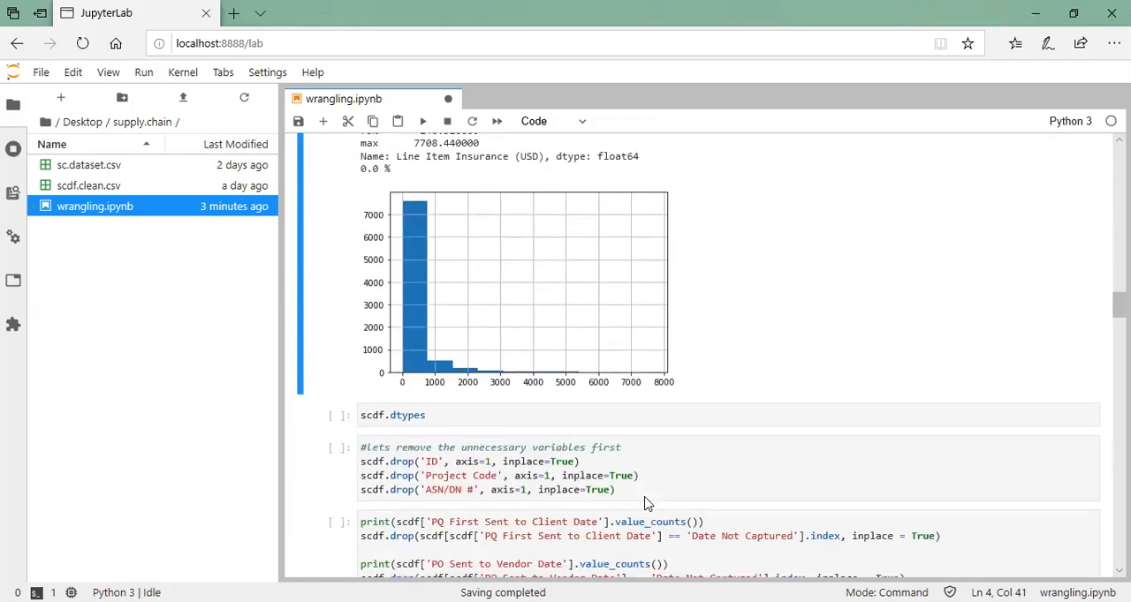
{"action": "scroll", "coordinate": [646, 503], "scroll_direction": "up", "scroll_amount": 4}
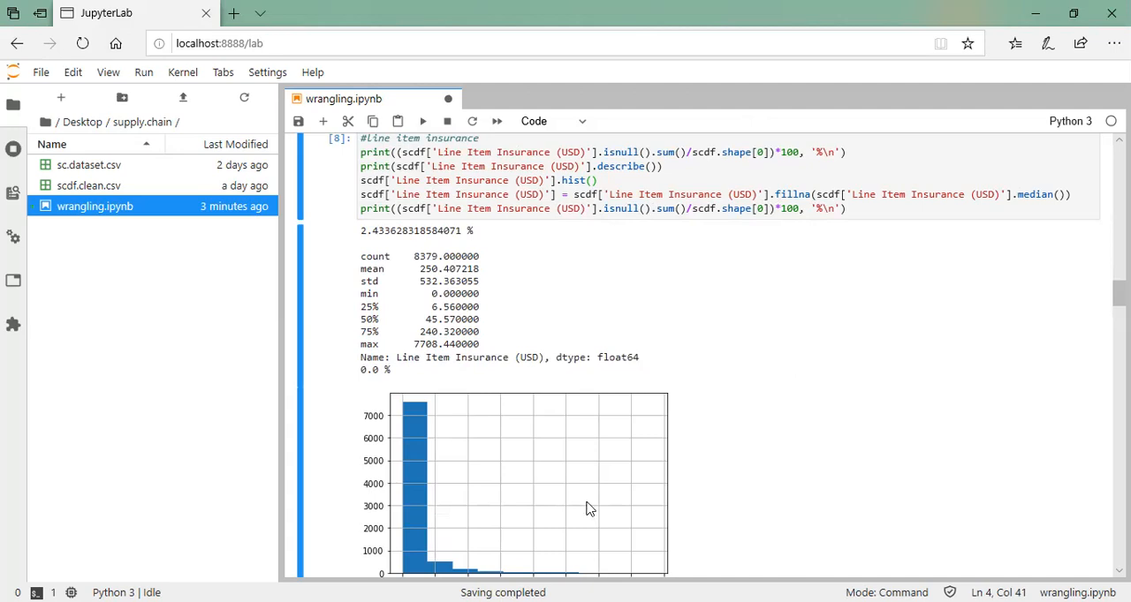
{"action": "scroll", "coordinate": [446, 352], "scroll_direction": "down", "scroll_amount": 3}
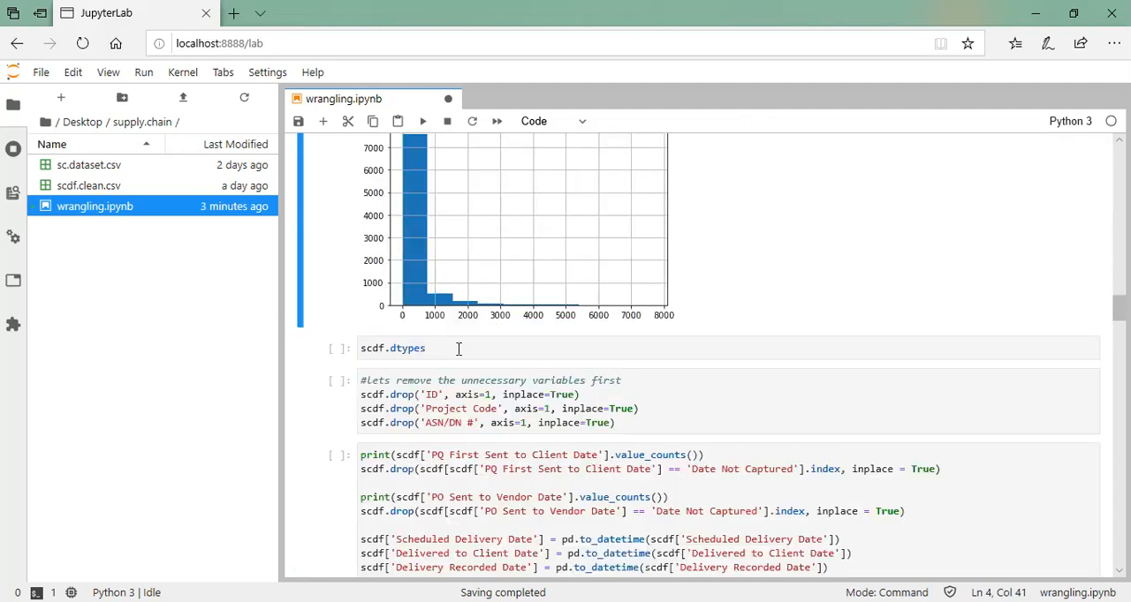
{"action": "left_click", "coordinate": [517, 362]}
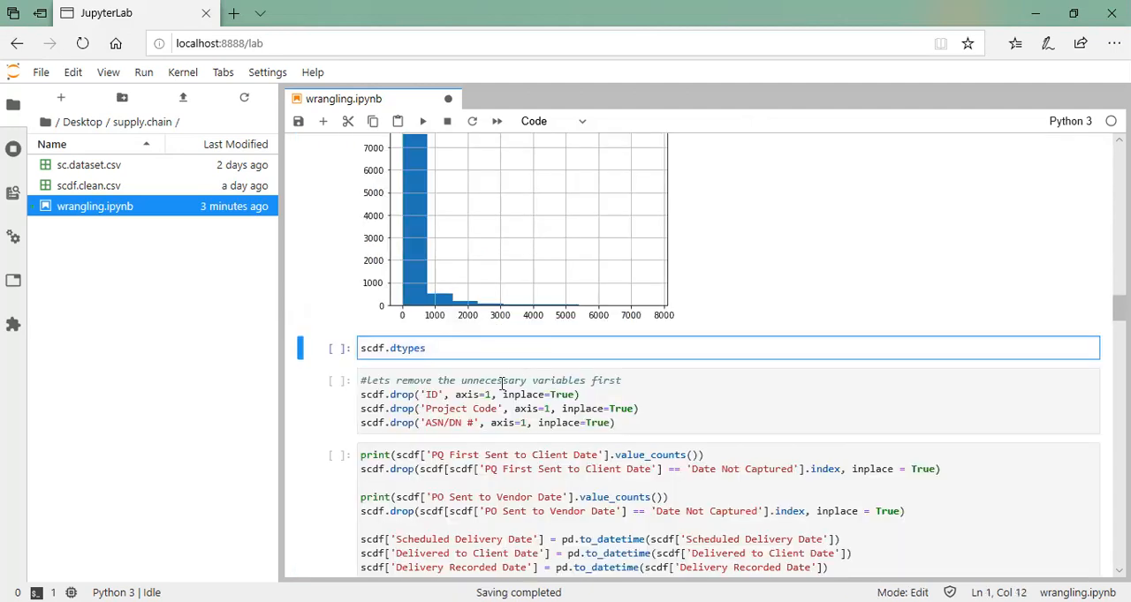
{"action": "key", "text": "ctrl+Return"}
{"action": "scroll", "coordinate": [477, 388], "scroll_direction": "down", "scroll_amount": 5}
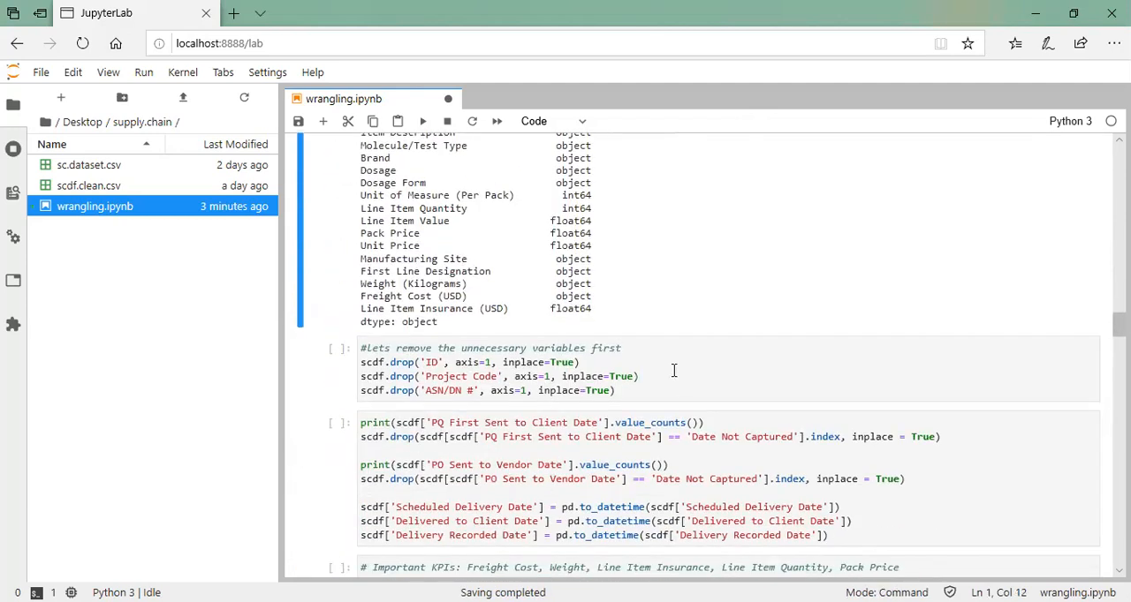
Run the cell that drops the unnecessary ID, Project Code and ASN/DN # columns from scdf
{"action": "left_click", "coordinate": [673, 371]}
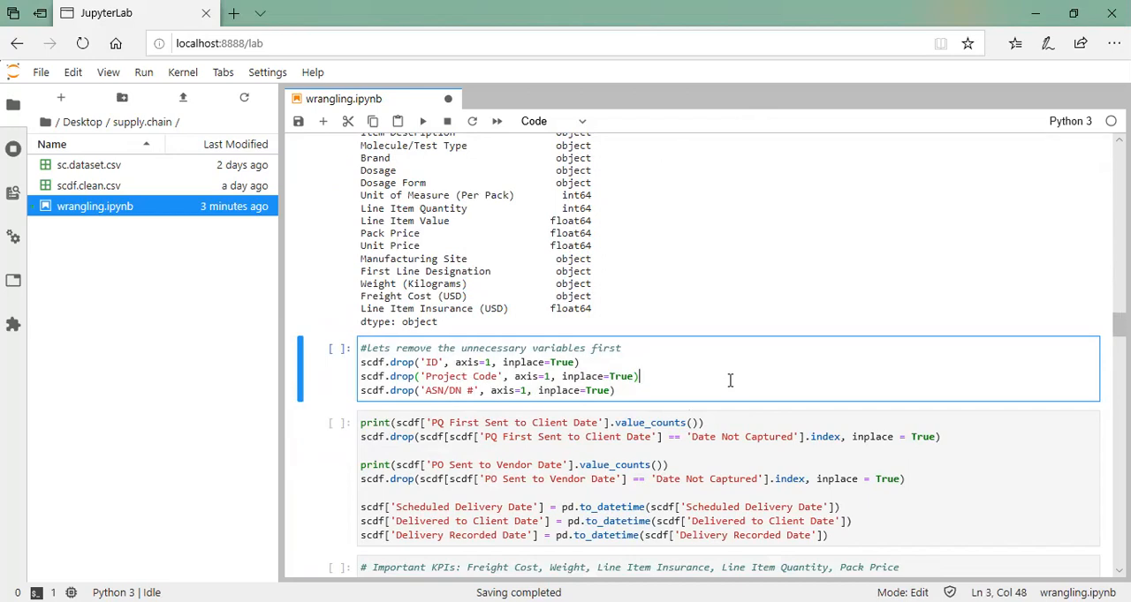
{"action": "key", "text": "ctrl+Return"}
{"action": "scroll", "coordinate": [730, 381], "scroll_direction": "down", "scroll_amount": 3}
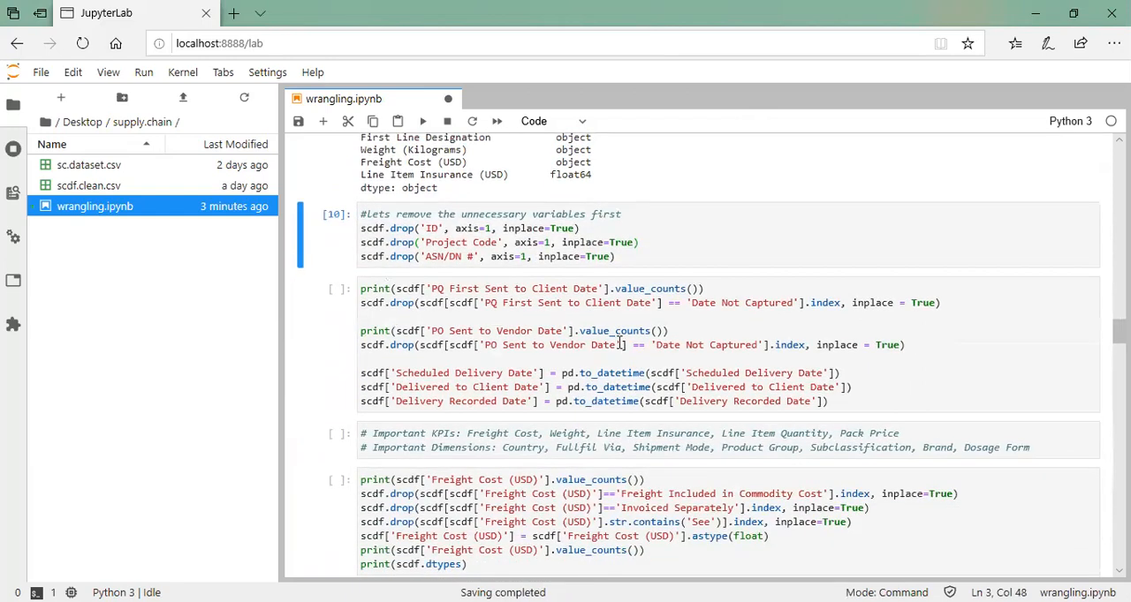
Read through the date-cleaning cell and skim the Freight Cost, Weight and anova cells below it
{"action": "left_click", "coordinate": [727, 324]}
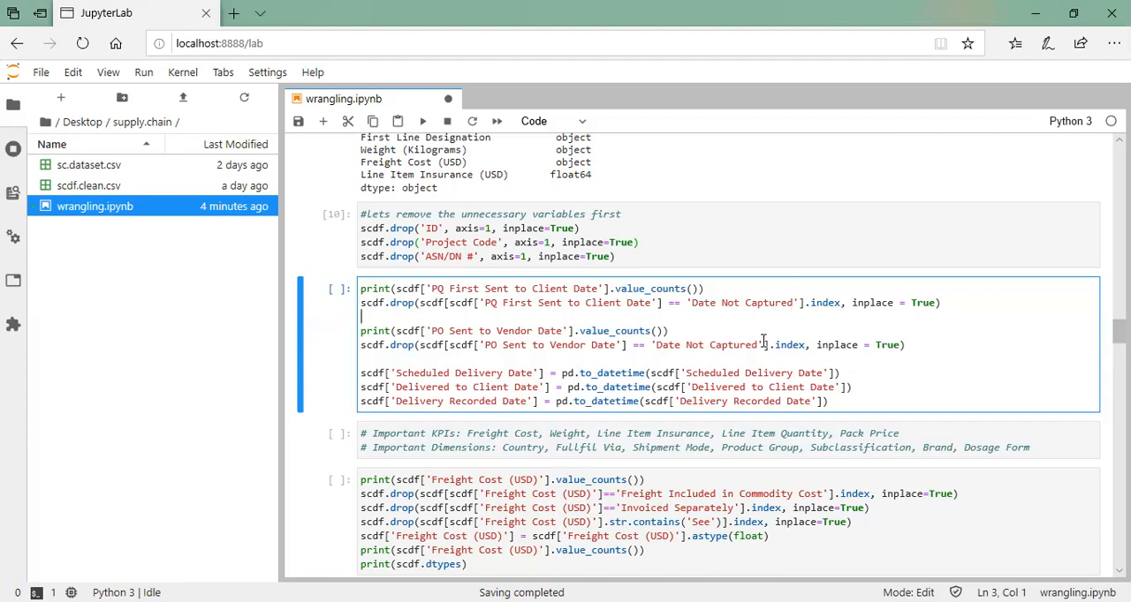
{"action": "left_click", "coordinate": [727, 286]}
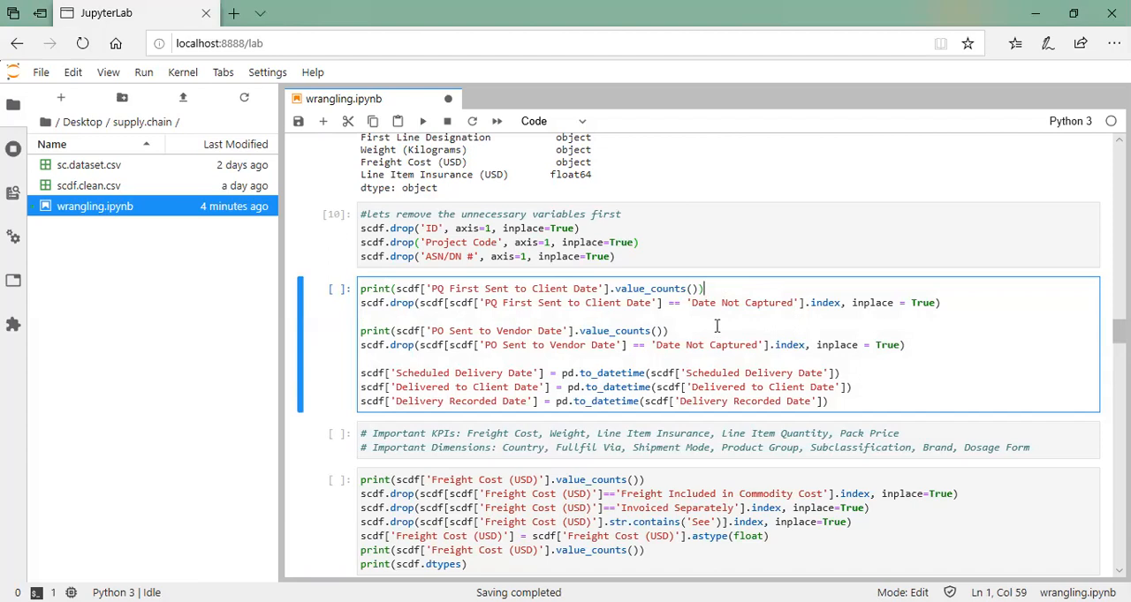
{"action": "left_click", "coordinate": [914, 341]}
{"action": "scroll", "coordinate": [625, 365], "scroll_direction": "down", "scroll_amount": 1}
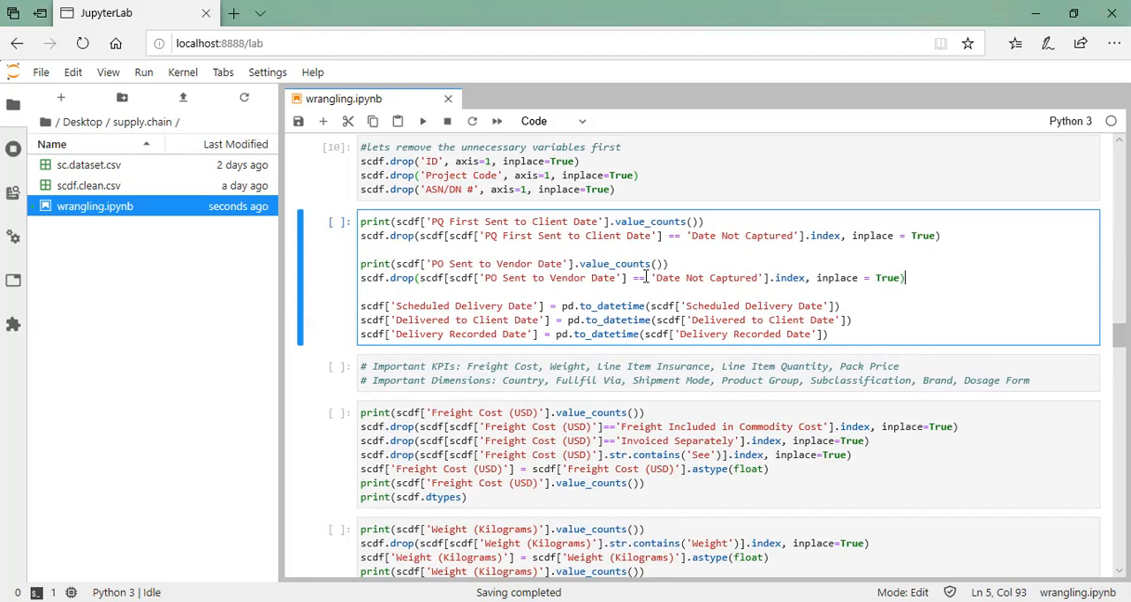
{"action": "scroll", "coordinate": [589, 475], "scroll_direction": "down", "scroll_amount": 3}
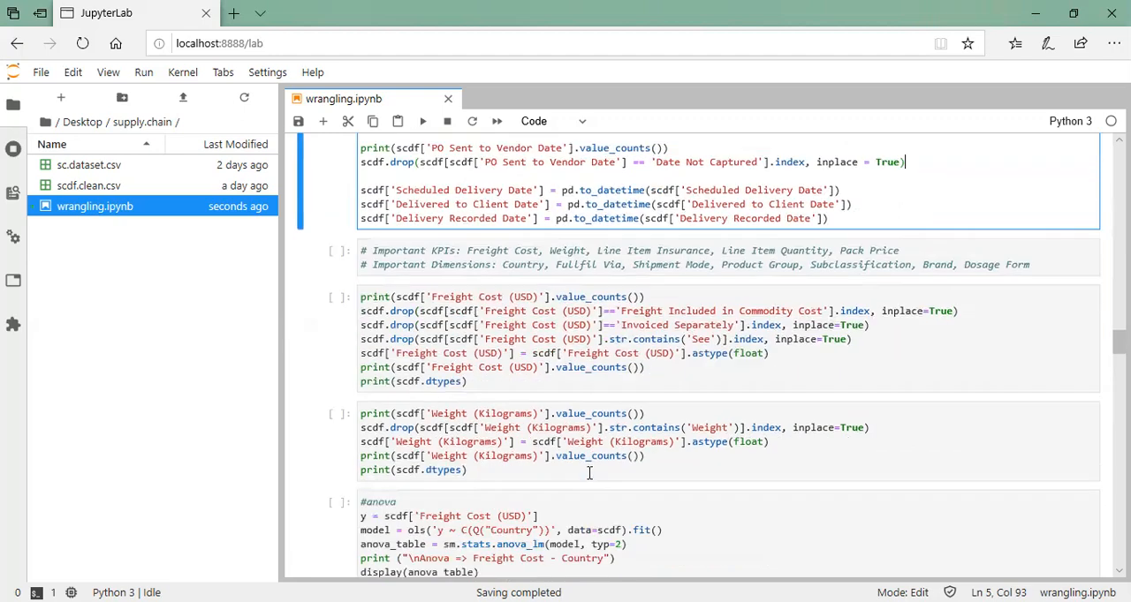
{"action": "scroll", "coordinate": [589, 474], "scroll_direction": "down", "scroll_amount": 3}
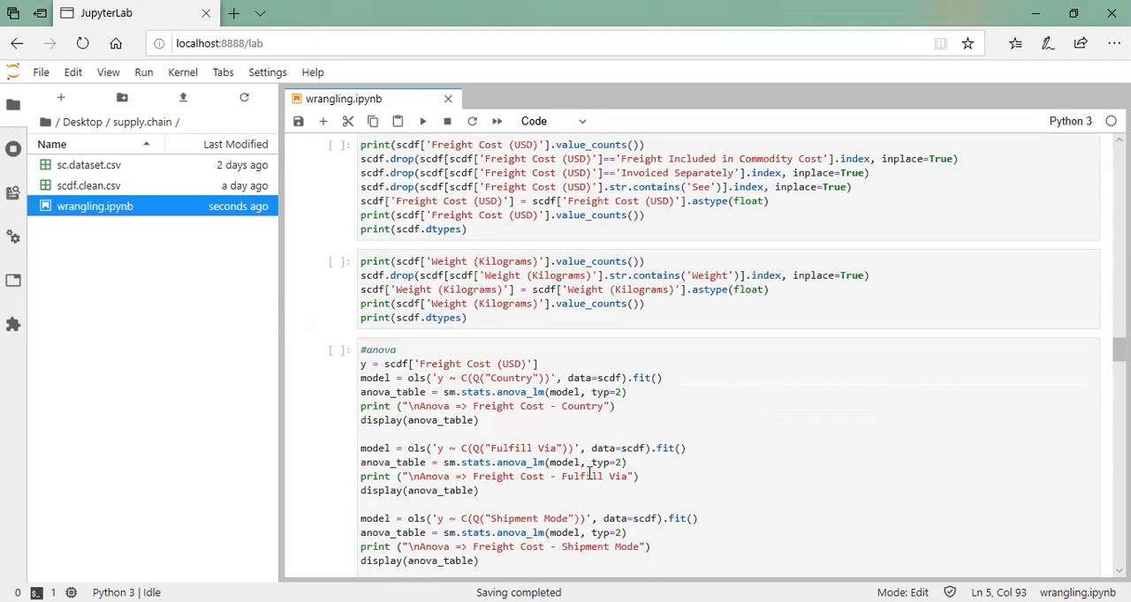
{"action": "scroll", "coordinate": [589, 474], "scroll_direction": "up", "scroll_amount": 6}
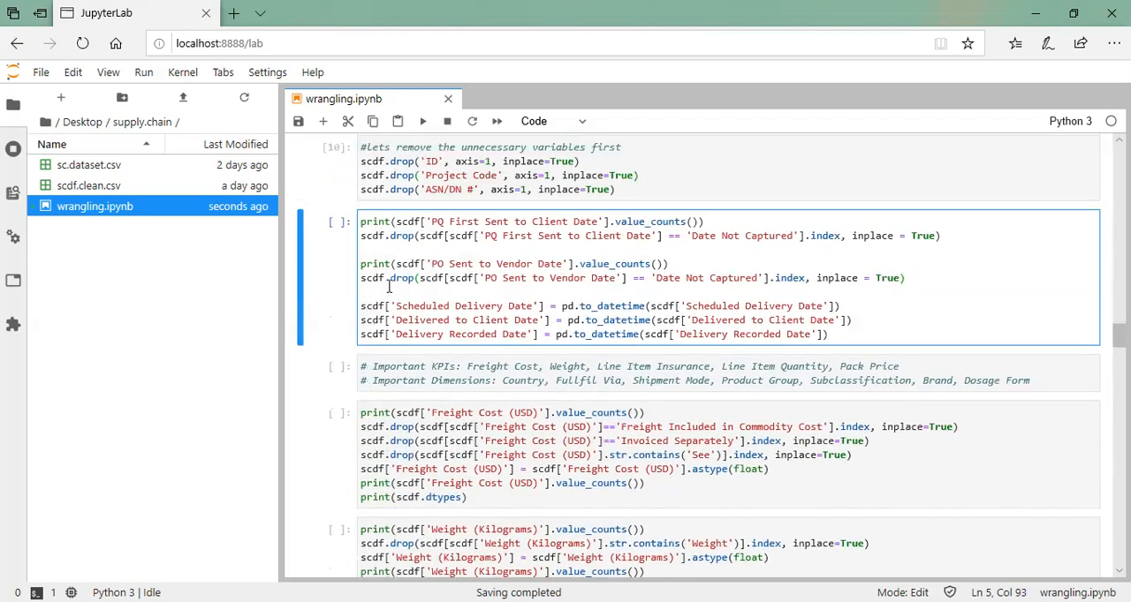
Run the date cell to drop 'Date Not Captured' rows from the PQ and PO date columns and convert the three delivery date columns to datetime
{"action": "left_click_drag", "start_coordinate": [430, 222], "coordinate": [599, 222]}
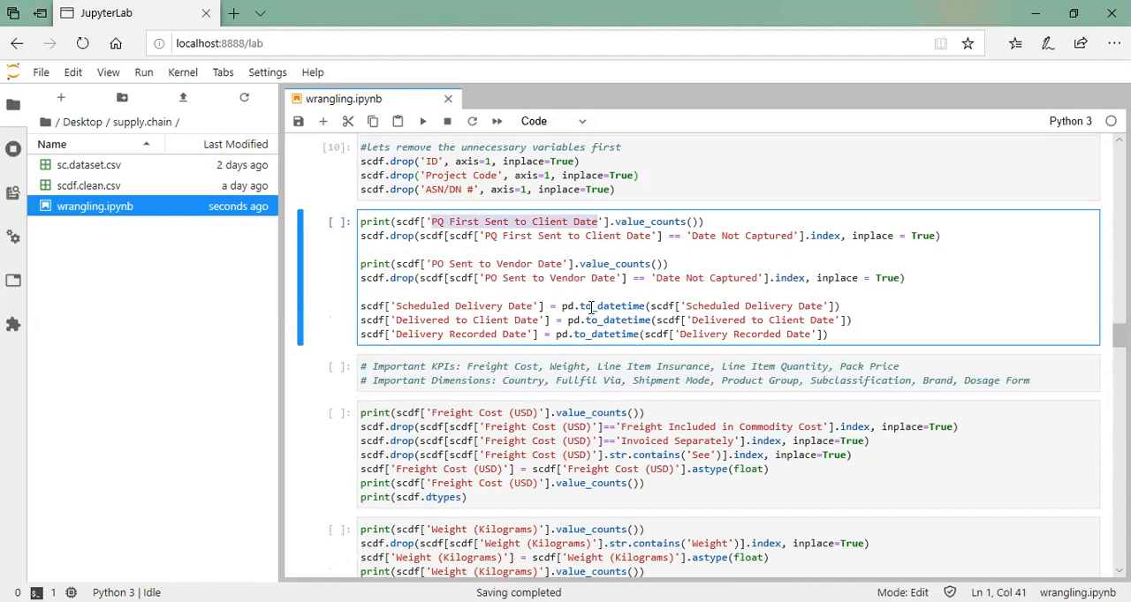
{"action": "left_click", "coordinate": [369, 249]}
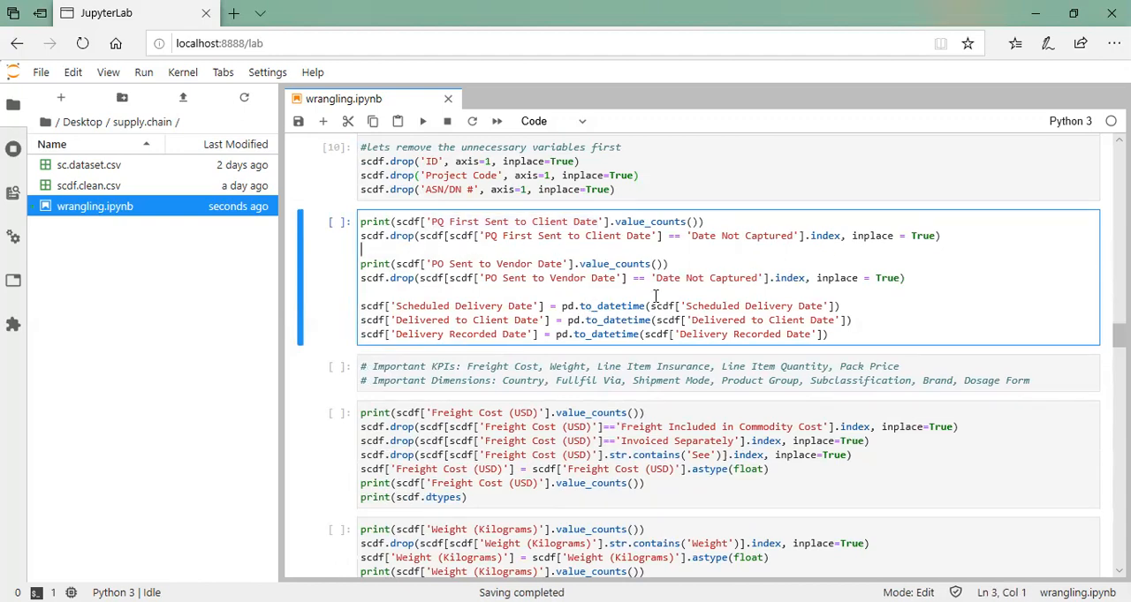
{"action": "left_click_drag", "start_coordinate": [360, 307], "coordinate": [620, 331]}
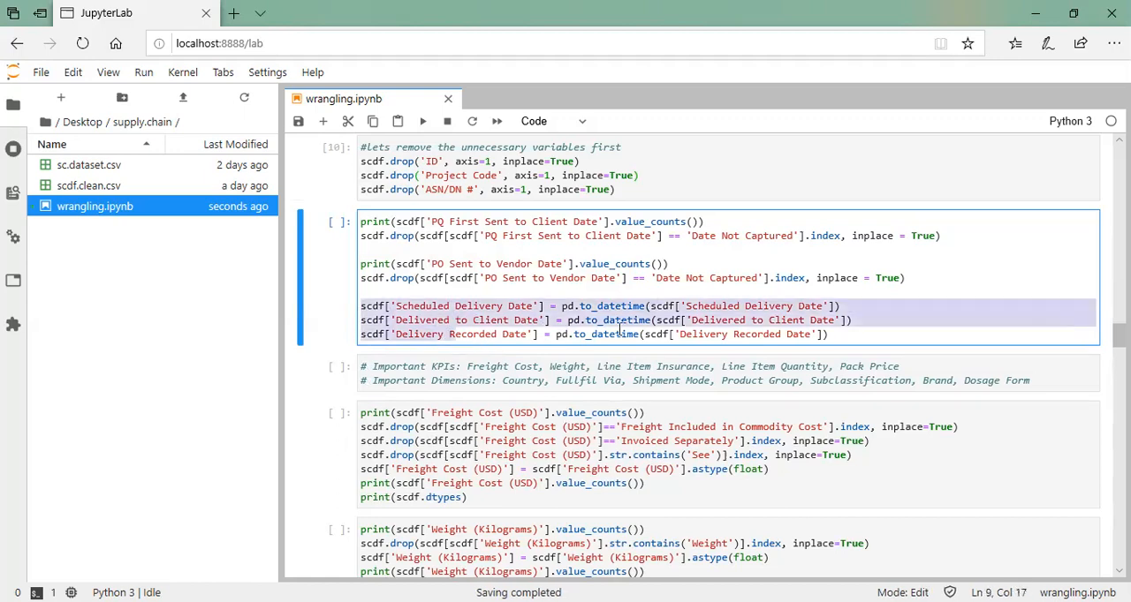
{"action": "left_click", "coordinate": [866, 334]}
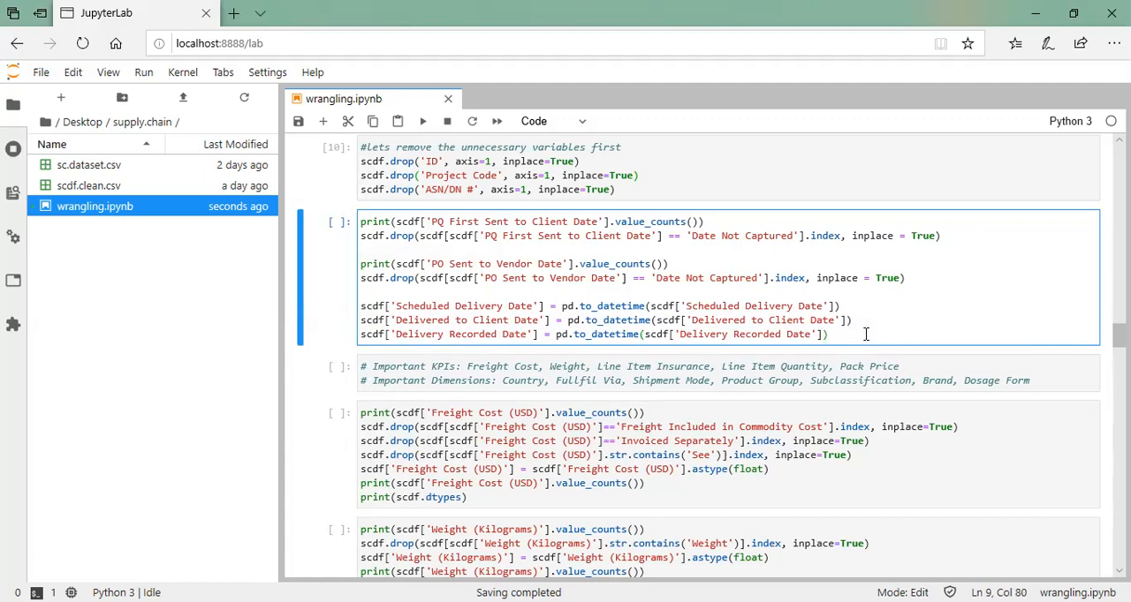
{"action": "key", "text": "ctrl+Return"}
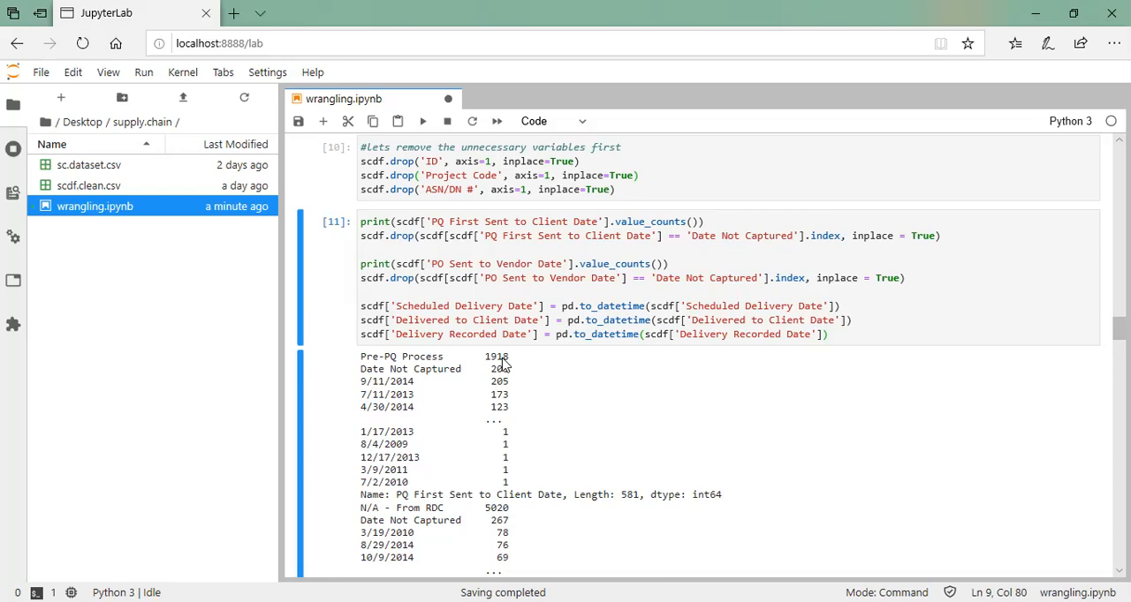
{"action": "scroll", "coordinate": [504, 362], "scroll_direction": "down", "scroll_amount": 5}
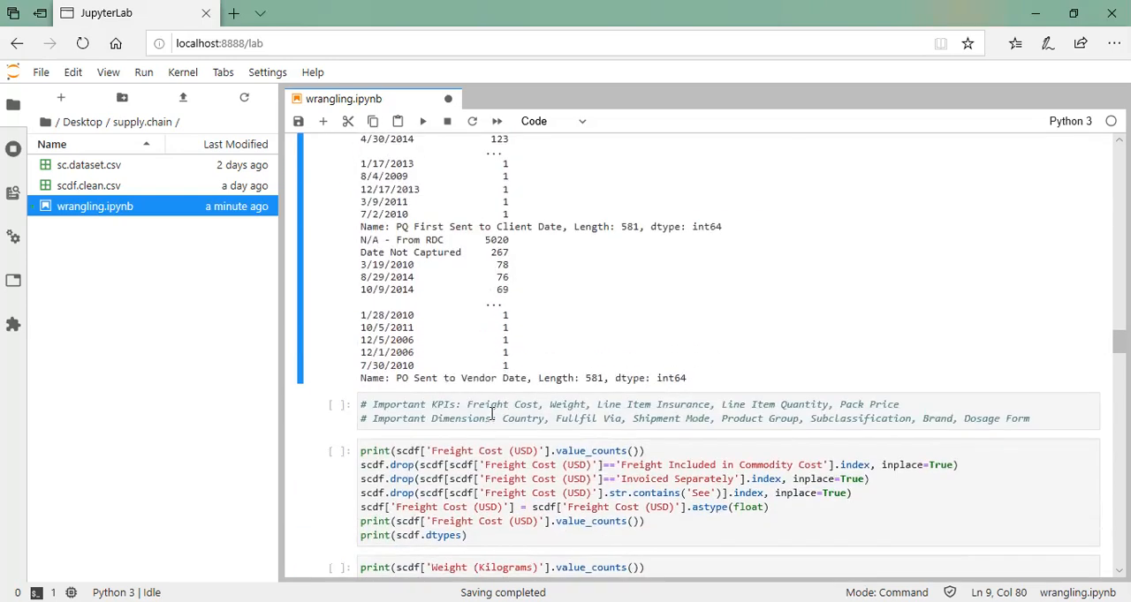
Go through the important KPIs in the comment cell: Freight Cost, Weight, Line Item Insurance, Line Item Quantity and Pack Price
{"action": "left_click", "coordinate": [493, 419]}
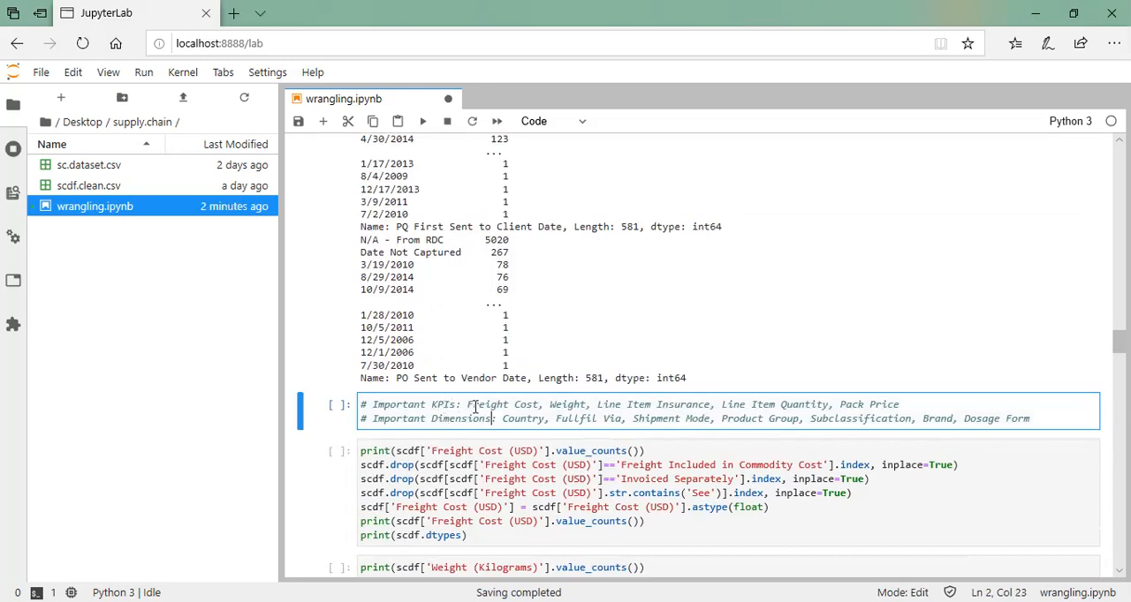
{"action": "left_click_drag", "start_coordinate": [467, 404], "coordinate": [538, 404]}
{"action": "double_click", "coordinate": [568, 404]}
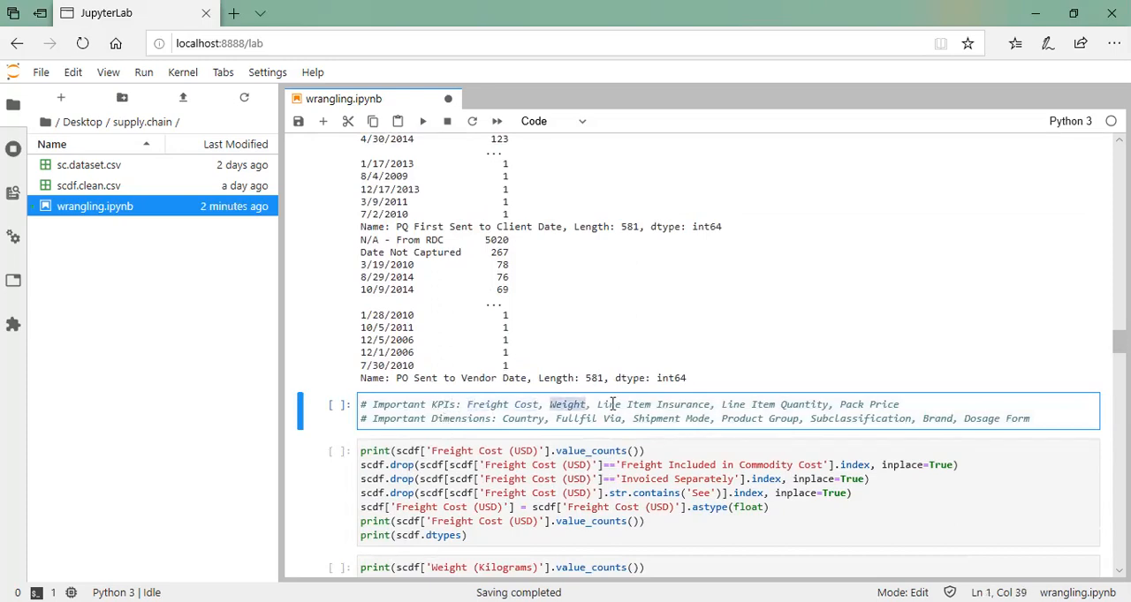
{"action": "double_click", "coordinate": [610, 404]}
{"action": "double_click", "coordinate": [800, 405]}
{"action": "left_click", "coordinate": [882, 405]}
{"action": "left_click", "coordinate": [959, 404]}
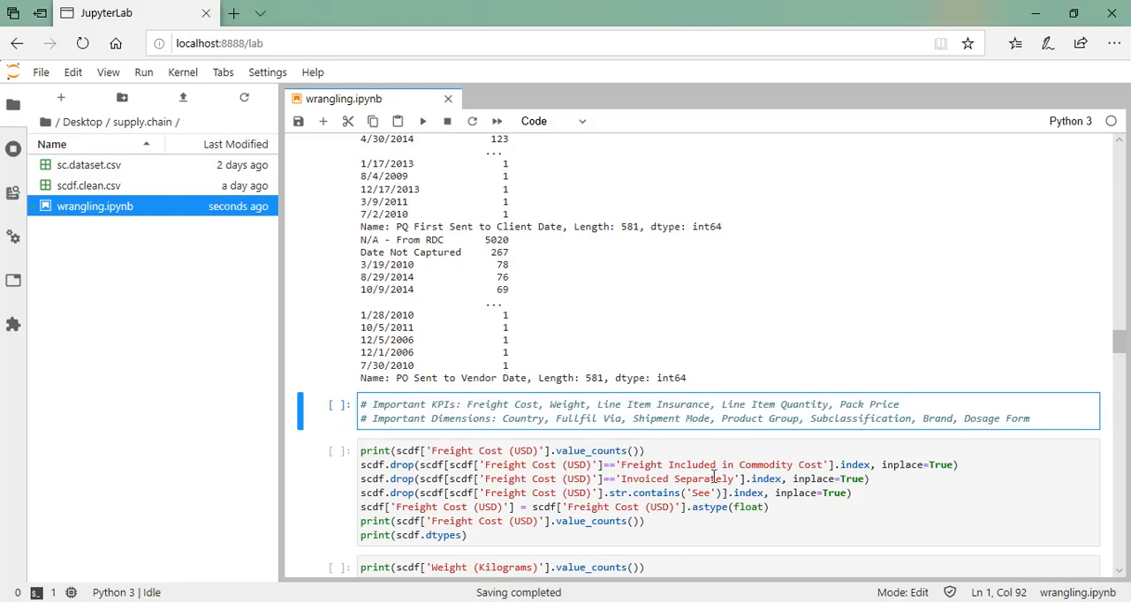
Run the Freight Cost (USD) cell to drop rows with 'Freight Included in Commodity Cost', 'Invoiced Separately' or 'See' and convert the column to float
{"action": "scroll", "coordinate": [689, 473], "scroll_direction": "down", "scroll_amount": 1}
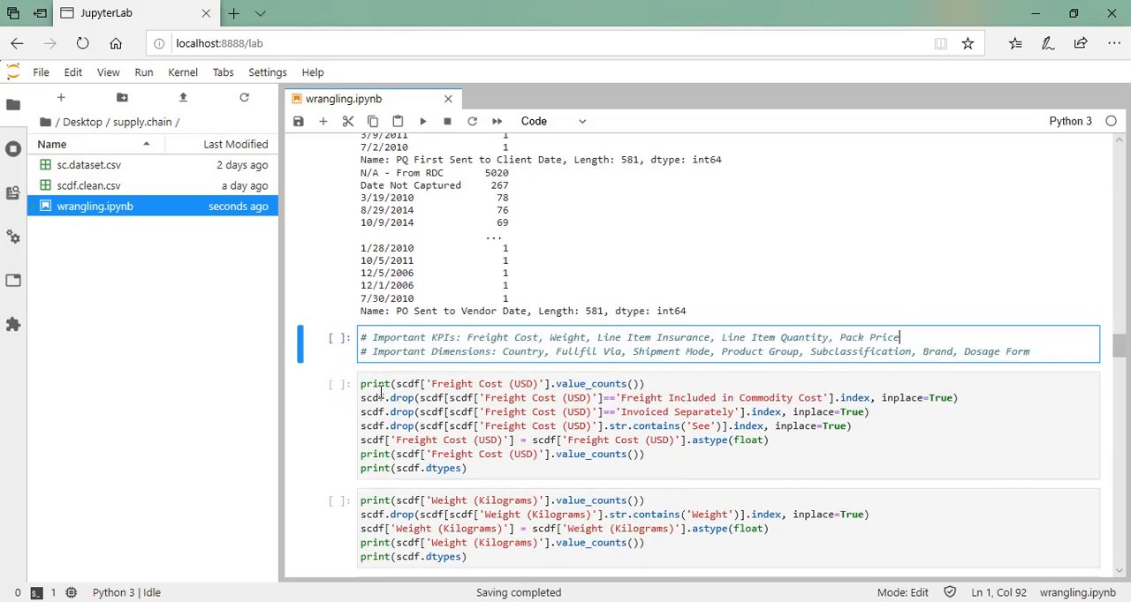
{"action": "left_click", "coordinate": [484, 468]}
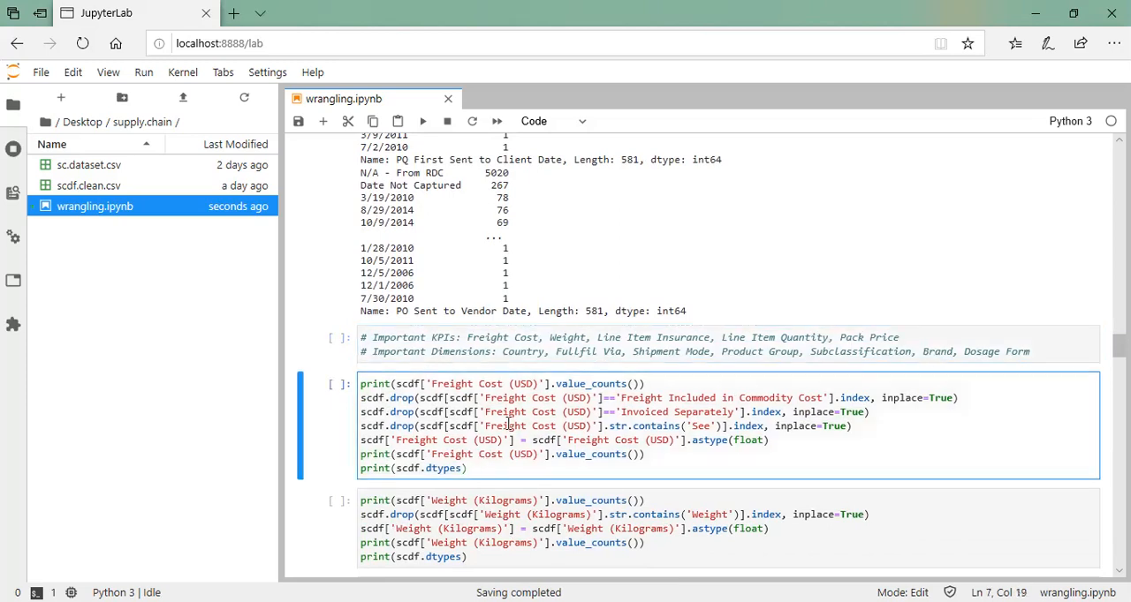
{"action": "left_click", "coordinate": [646, 385]}
{"action": "key", "text": "ctrl+Return"}
{"action": "scroll", "coordinate": [504, 464], "scroll_direction": "down", "scroll_amount": 1}
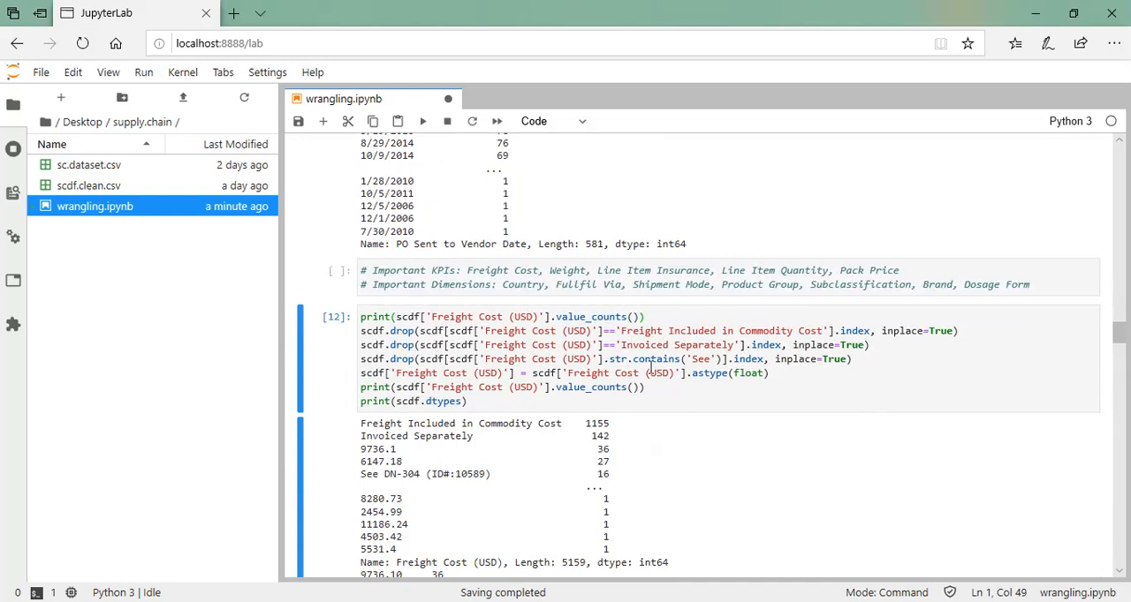
Compare the Freight Cost (USD) value counts before and after cleaning with the cell's code, and check the column data types
{"action": "scroll", "coordinate": [542, 482], "scroll_direction": "down", "scroll_amount": 3}
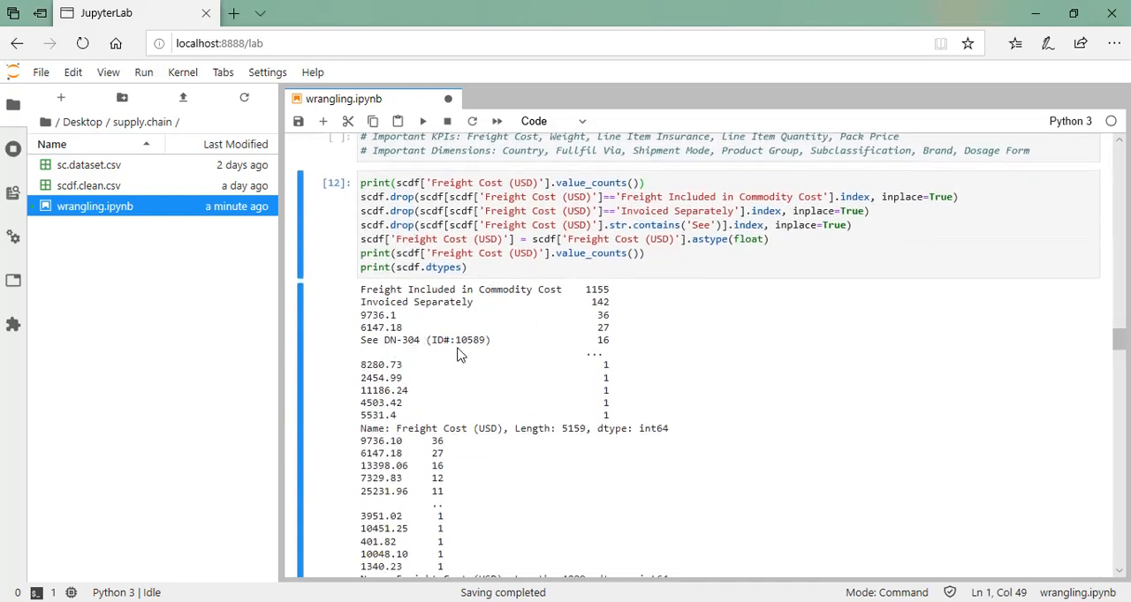
{"action": "scroll", "coordinate": [457, 354], "scroll_direction": "up", "scroll_amount": 3}
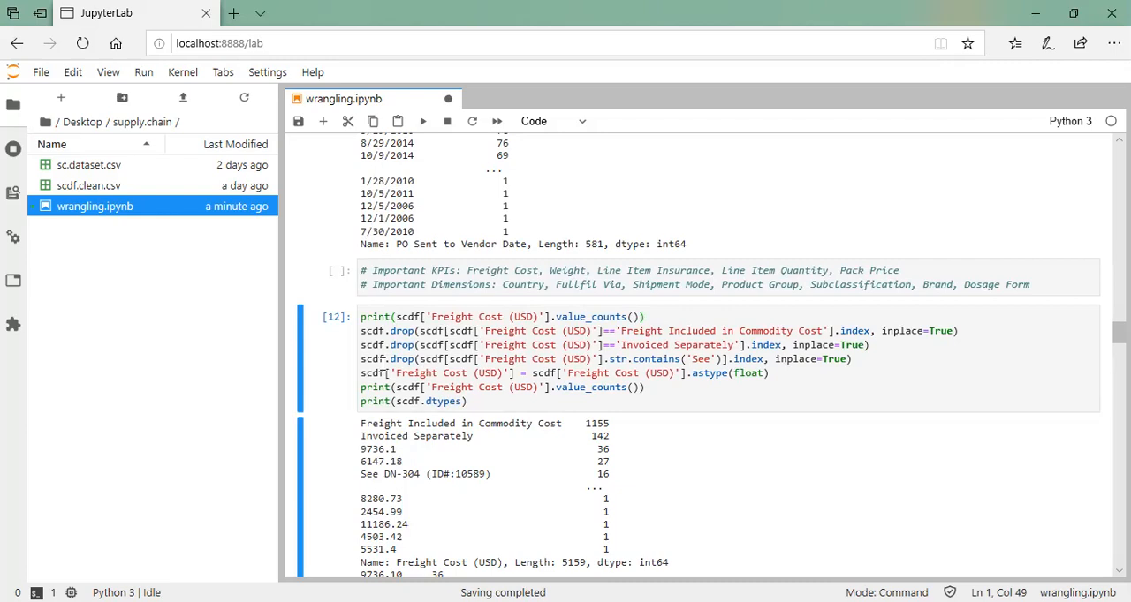
{"action": "scroll", "coordinate": [497, 386], "scroll_direction": "down", "scroll_amount": 5}
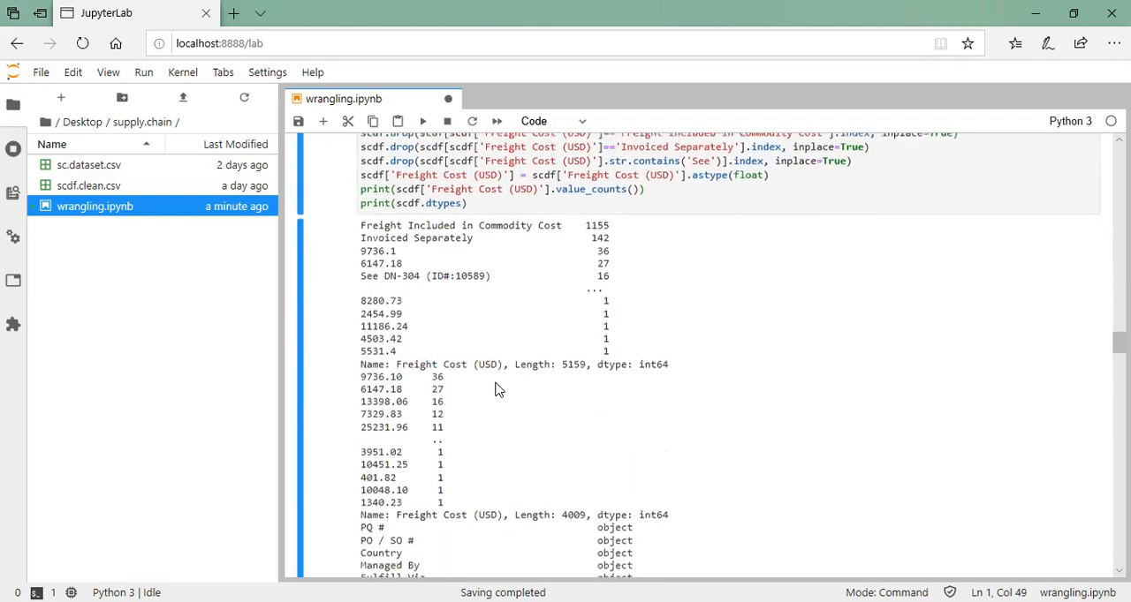
{"action": "scroll", "coordinate": [530, 384], "scroll_direction": "up", "scroll_amount": 1}
{"action": "scroll", "coordinate": [544, 366], "scroll_direction": "up", "scroll_amount": 2}
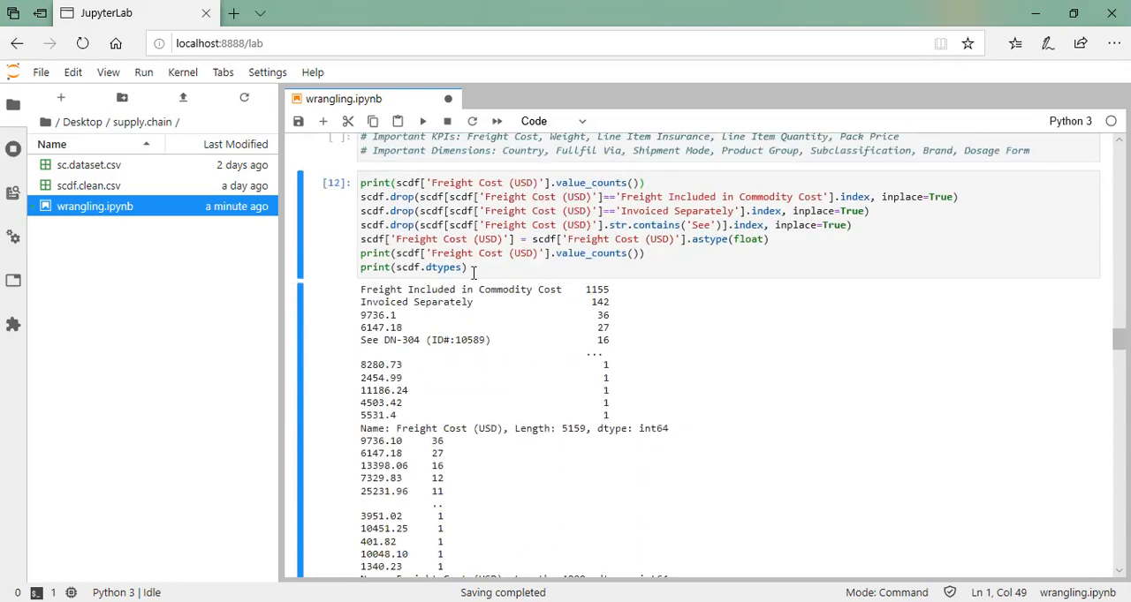
{"action": "scroll", "coordinate": [537, 345], "scroll_direction": "down", "scroll_amount": 6}
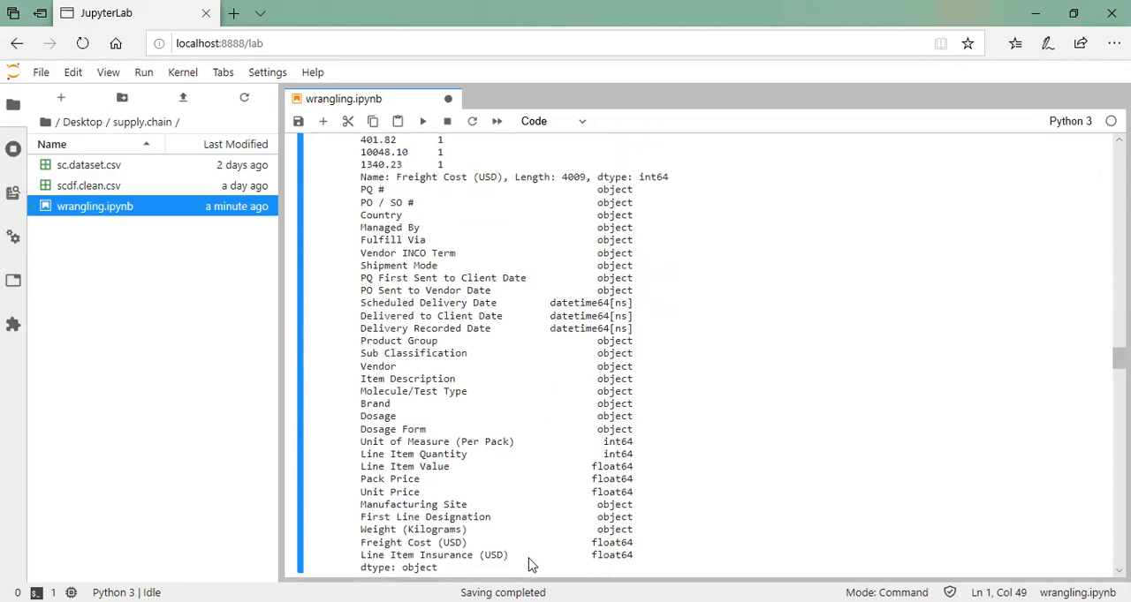
{"action": "scroll", "coordinate": [517, 530], "scroll_direction": "down", "scroll_amount": 2}
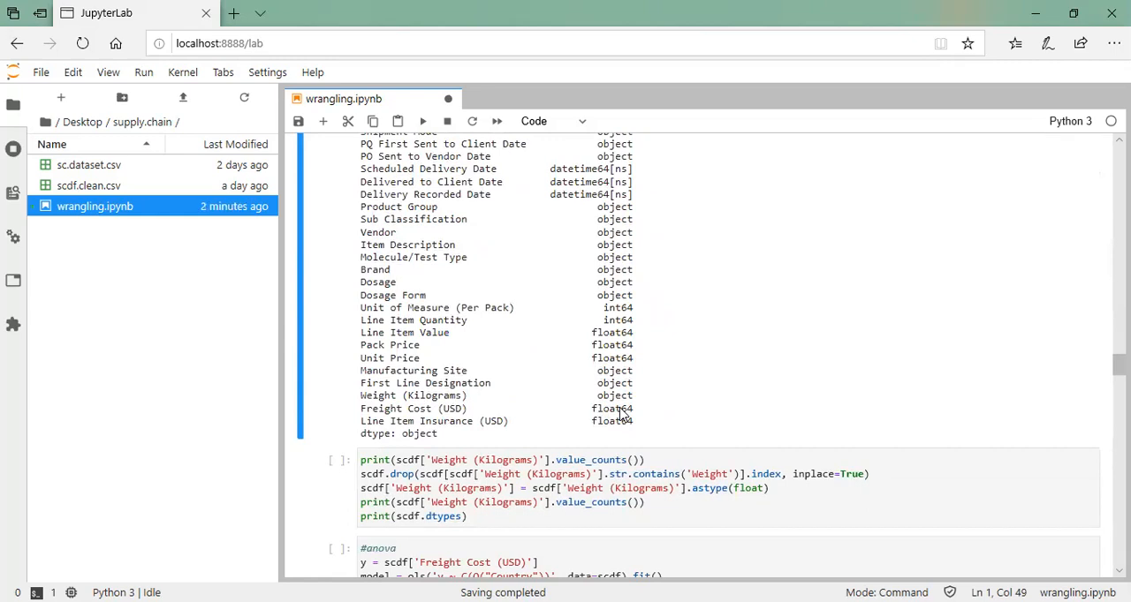
{"action": "scroll", "coordinate": [623, 415], "scroll_direction": "up", "scroll_amount": 5}
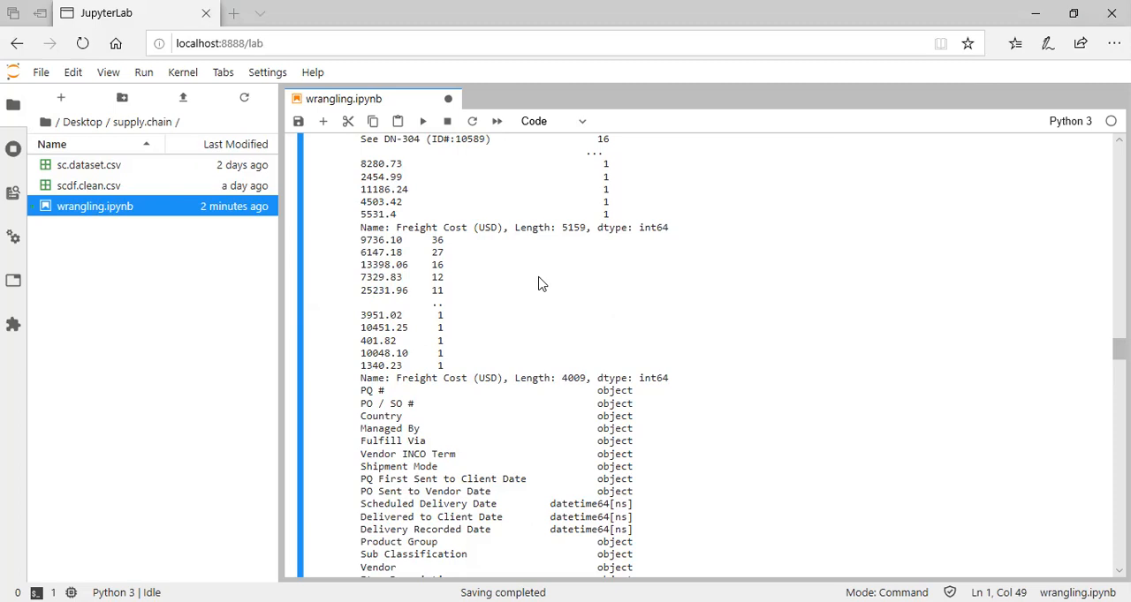
Save the notebook and run the Weight (Kilograms) cell to drop rows containing 'Weight' and convert the column to float
{"action": "scroll", "coordinate": [579, 354], "scroll_direction": "down", "scroll_amount": 5}
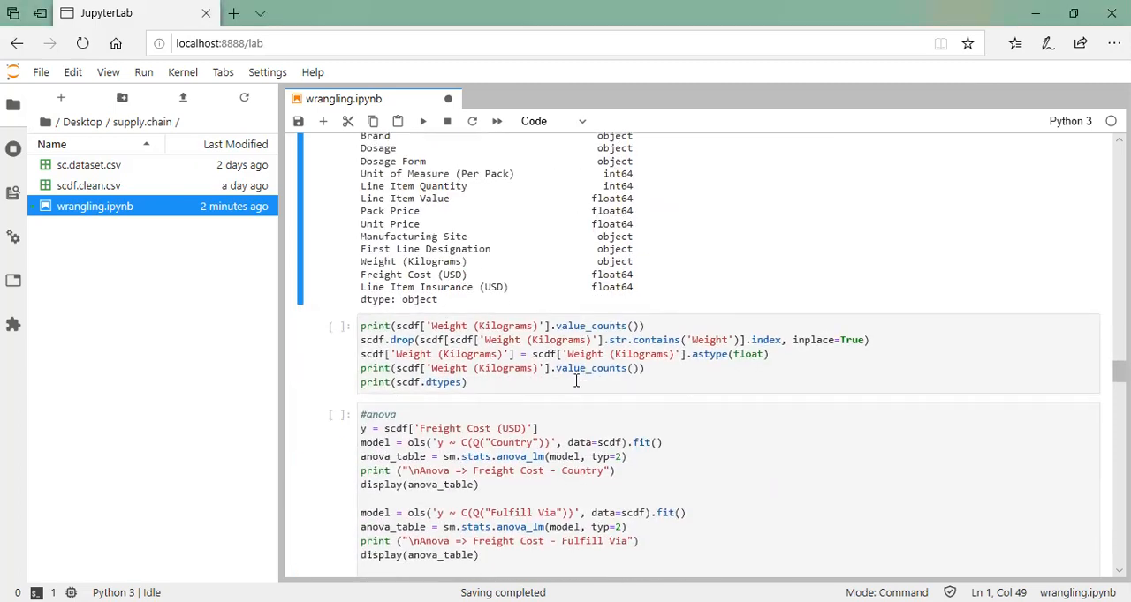
{"action": "left_click", "coordinate": [560, 387]}
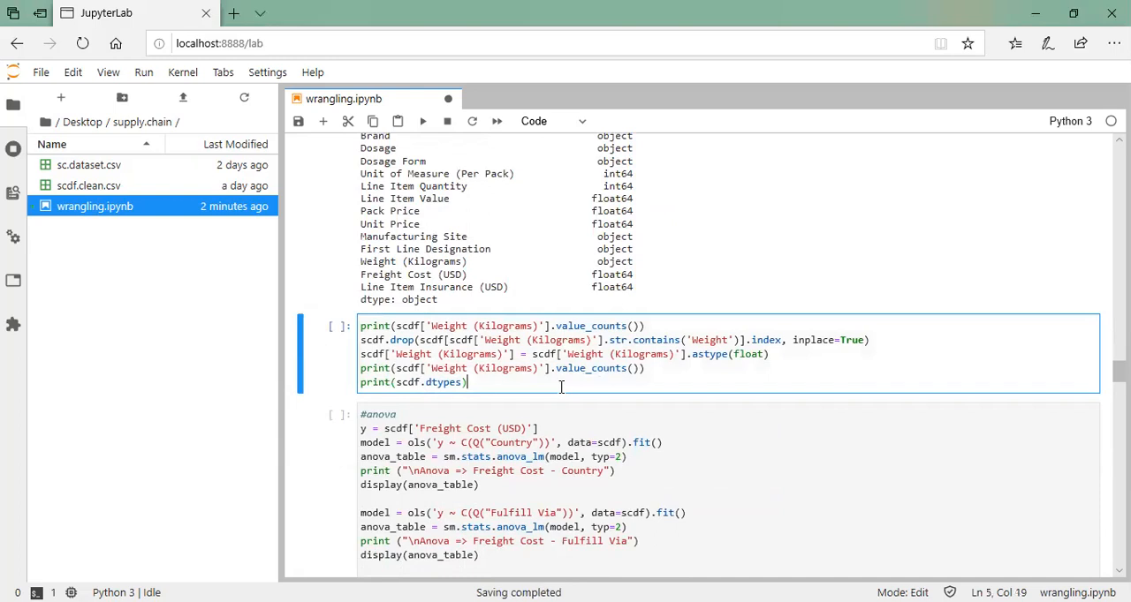
{"action": "key", "text": "ctrl+s"}
{"action": "key", "text": "ctrl+Return"}
{"action": "scroll", "coordinate": [516, 382], "scroll_direction": "down", "scroll_amount": 2}
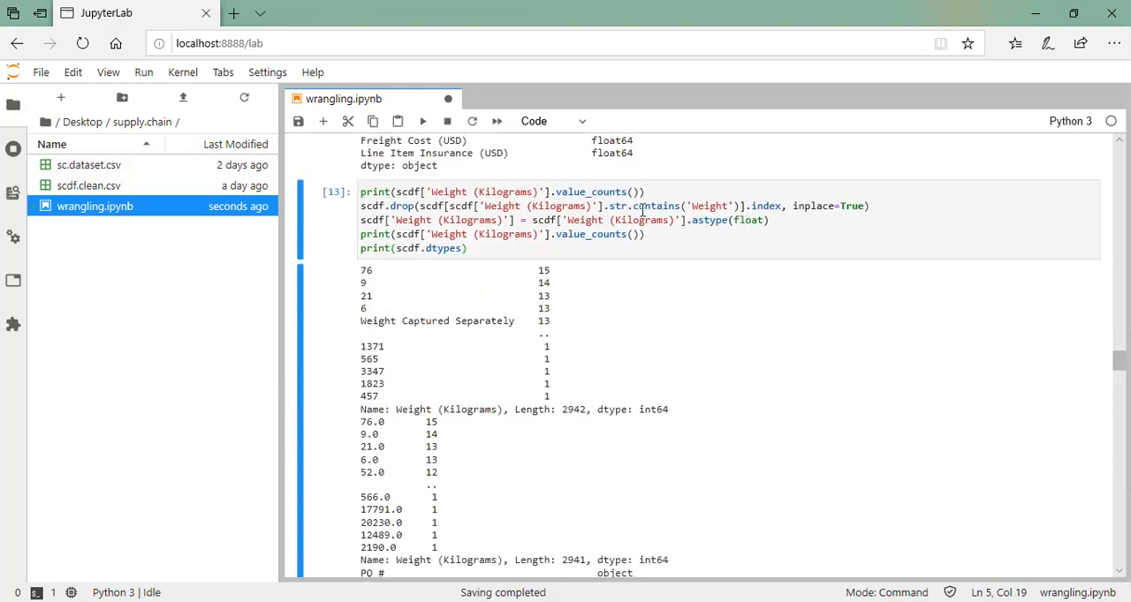
Check the Weight (Kilograms) value counts and the data types of the numeric, price, weight, freight cost, insurance and date columns
{"action": "scroll", "coordinate": [628, 309], "scroll_direction": "down", "scroll_amount": 5}
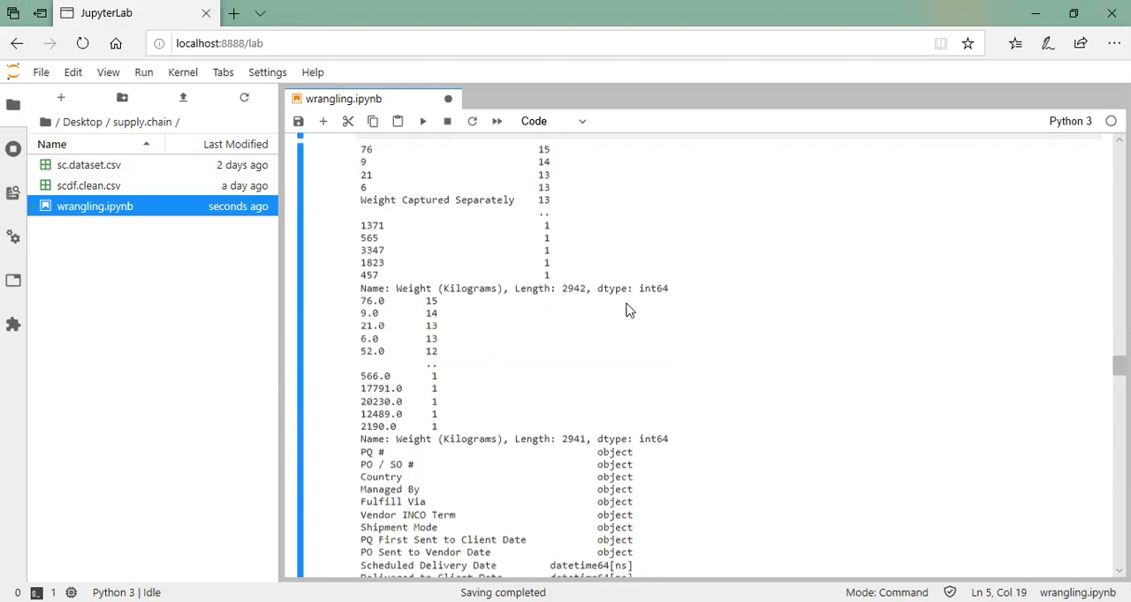
{"action": "scroll", "coordinate": [628, 309], "scroll_direction": "down", "scroll_amount": 2}
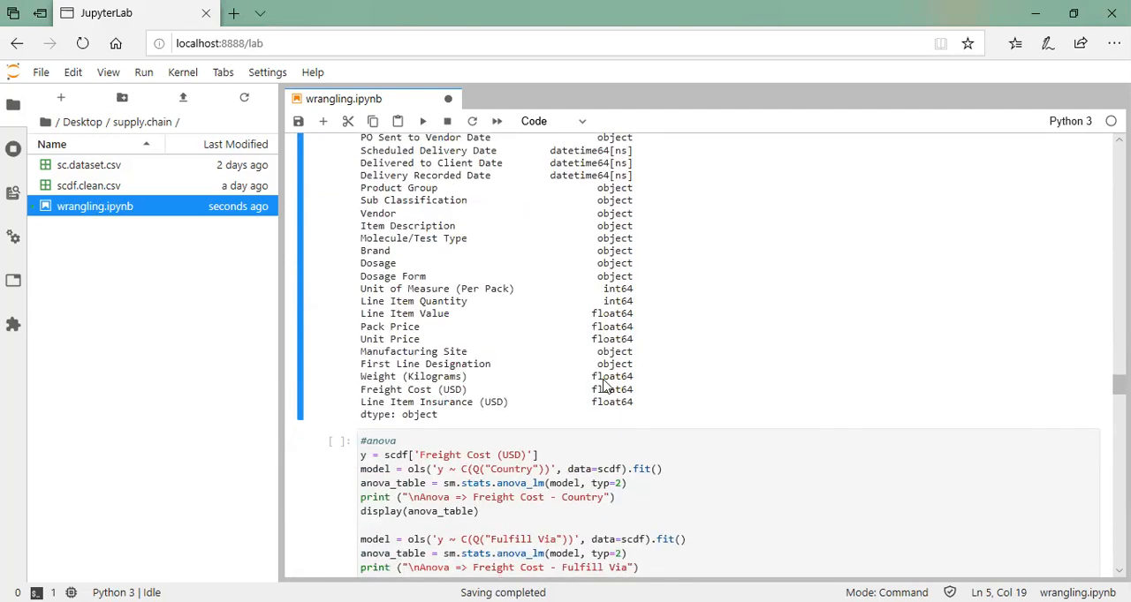
{"action": "left_click_drag", "start_coordinate": [362, 292], "coordinate": [645, 343]}
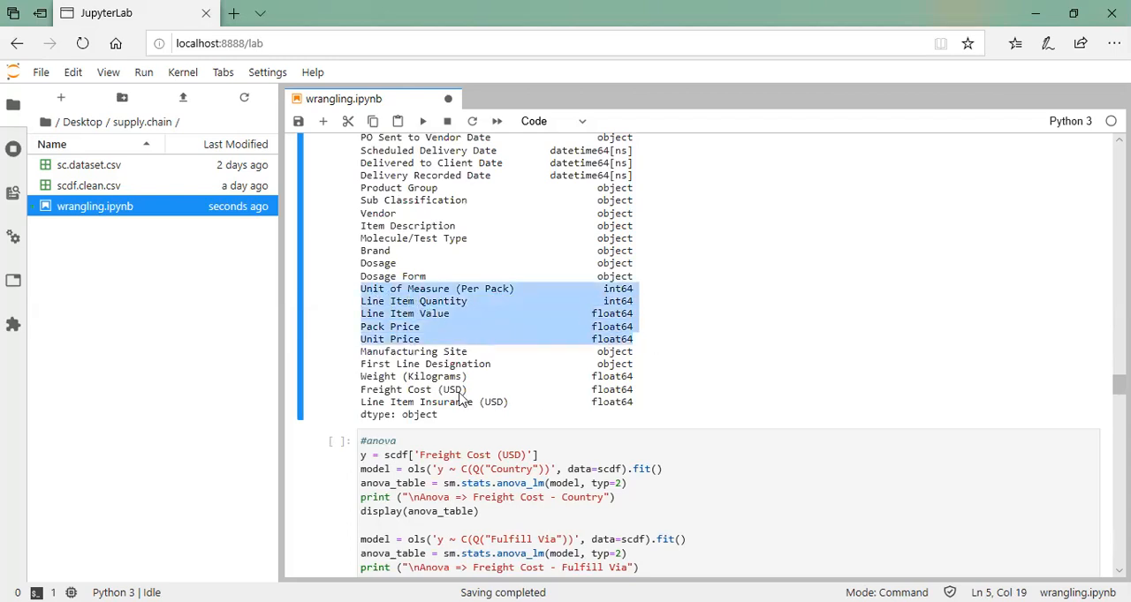
{"action": "left_click_drag", "start_coordinate": [363, 378], "coordinate": [661, 409]}
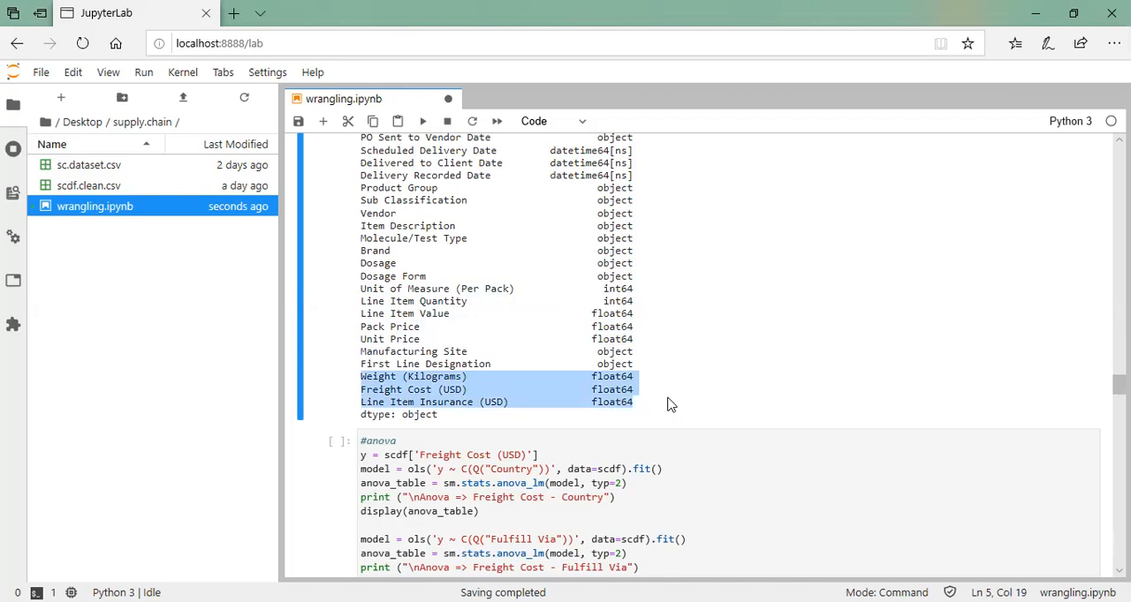
{"action": "scroll", "coordinate": [668, 405], "scroll_direction": "up", "scroll_amount": 3}
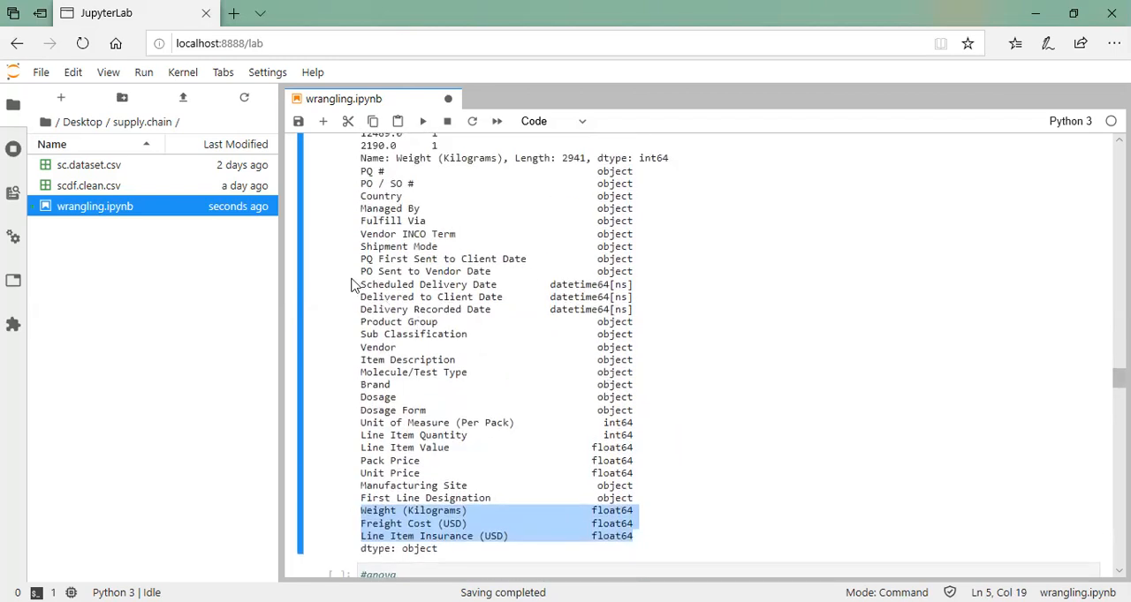
{"action": "left_click_drag", "start_coordinate": [636, 314], "coordinate": [362, 262]}
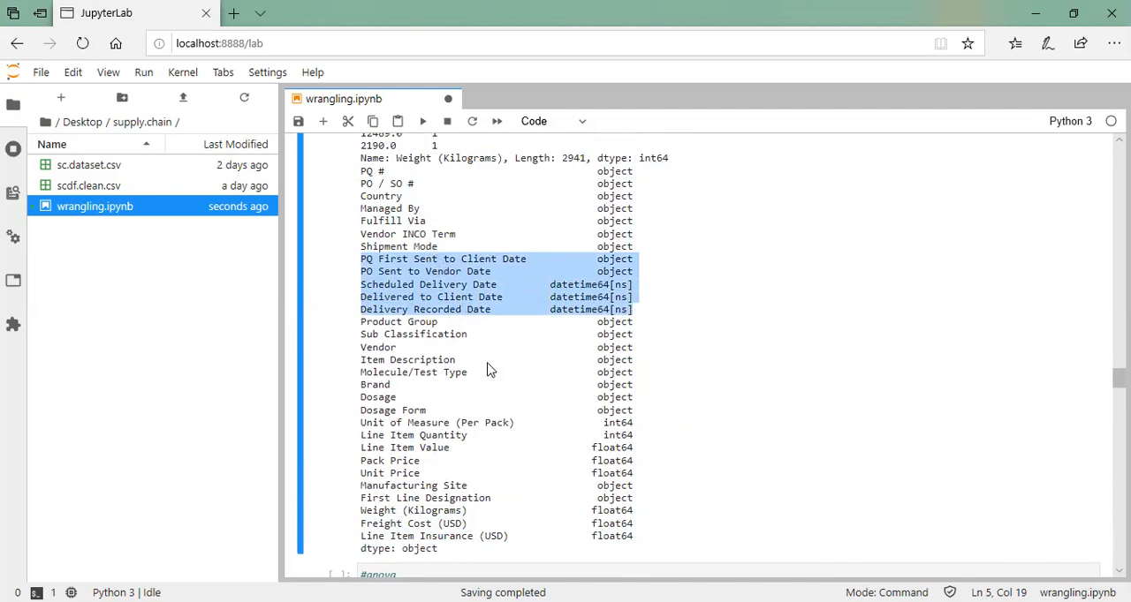
Run the ANOVA cell for Freight Cost (USD) against Country, Fulfill Via, Shipment Mode, Product Group, Sub Classification, Brand and Dosage Form
{"action": "scroll", "coordinate": [491, 369], "scroll_direction": "down", "scroll_amount": 4}
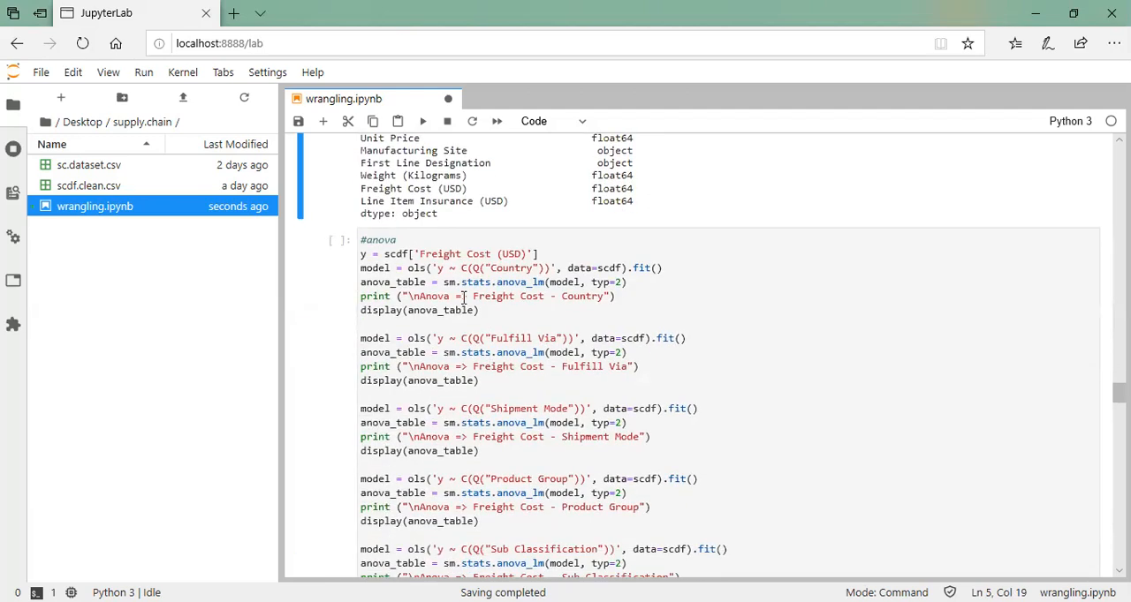
{"action": "left_click", "coordinate": [499, 319]}
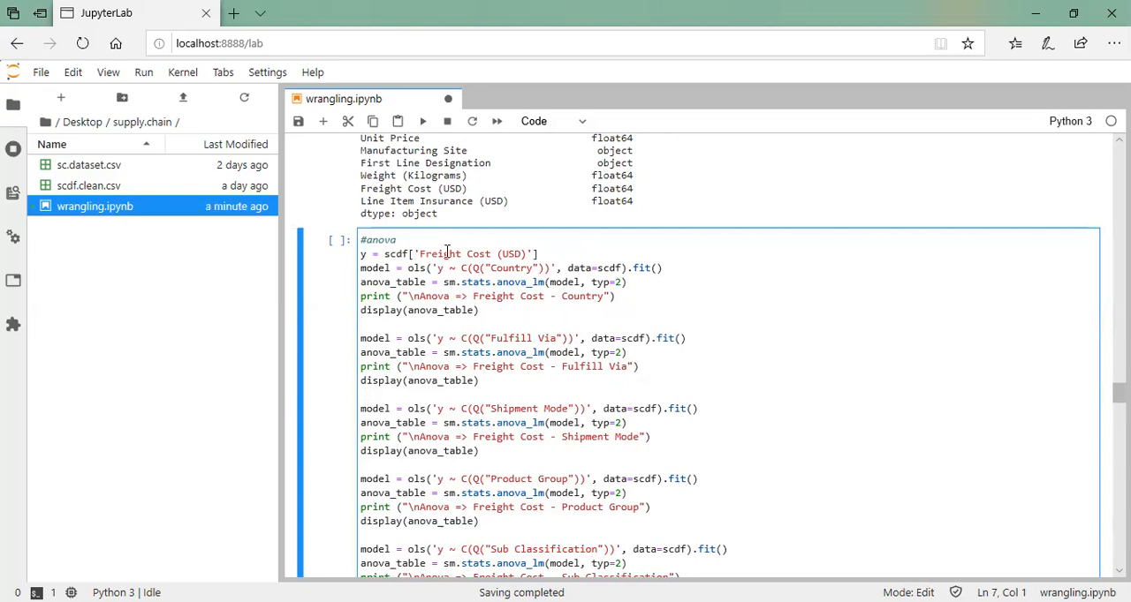
{"action": "scroll", "coordinate": [527, 314], "scroll_direction": "down", "scroll_amount": 1}
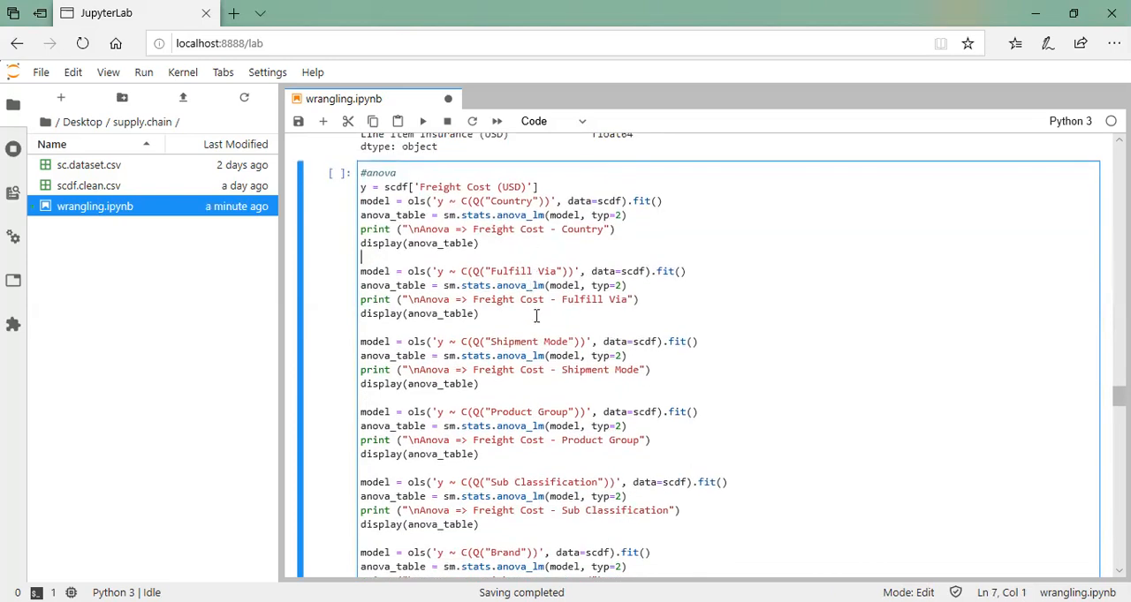
{"action": "scroll", "coordinate": [558, 440], "scroll_direction": "down", "scroll_amount": 1}
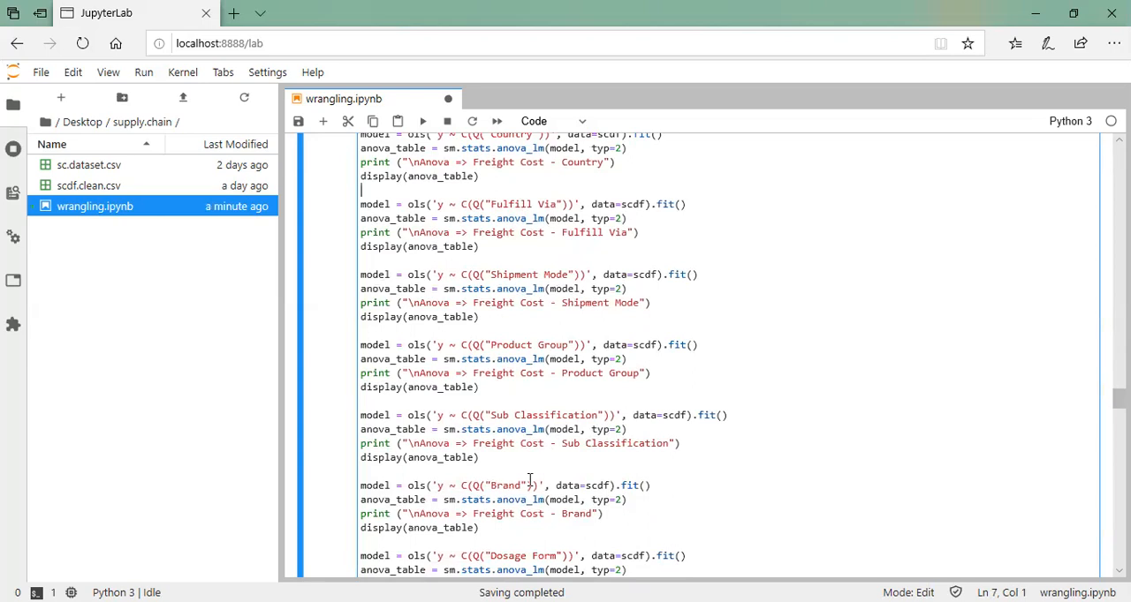
{"action": "scroll", "coordinate": [528, 477], "scroll_direction": "down", "scroll_amount": 2}
{"action": "left_click", "coordinate": [501, 465]}
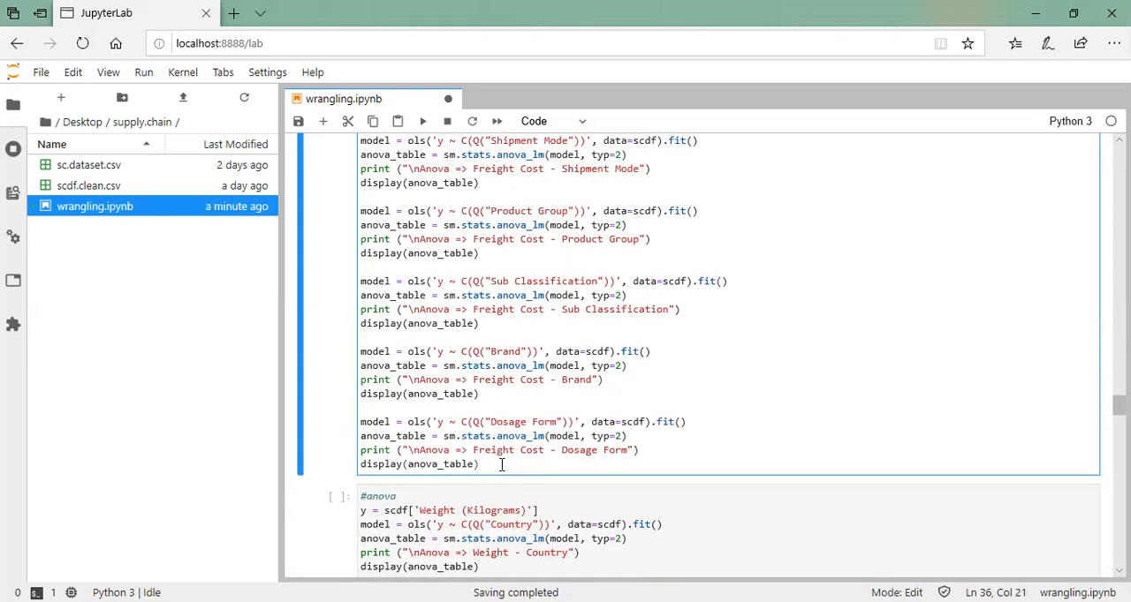
{"action": "key", "text": "ctrl+Return"}
Examine the PR(>F) values in the Freight Cost ANOVA tables from Country through Dosage Form, and save the notebook
{"action": "scroll", "coordinate": [566, 411], "scroll_direction": "down", "scroll_amount": 2}
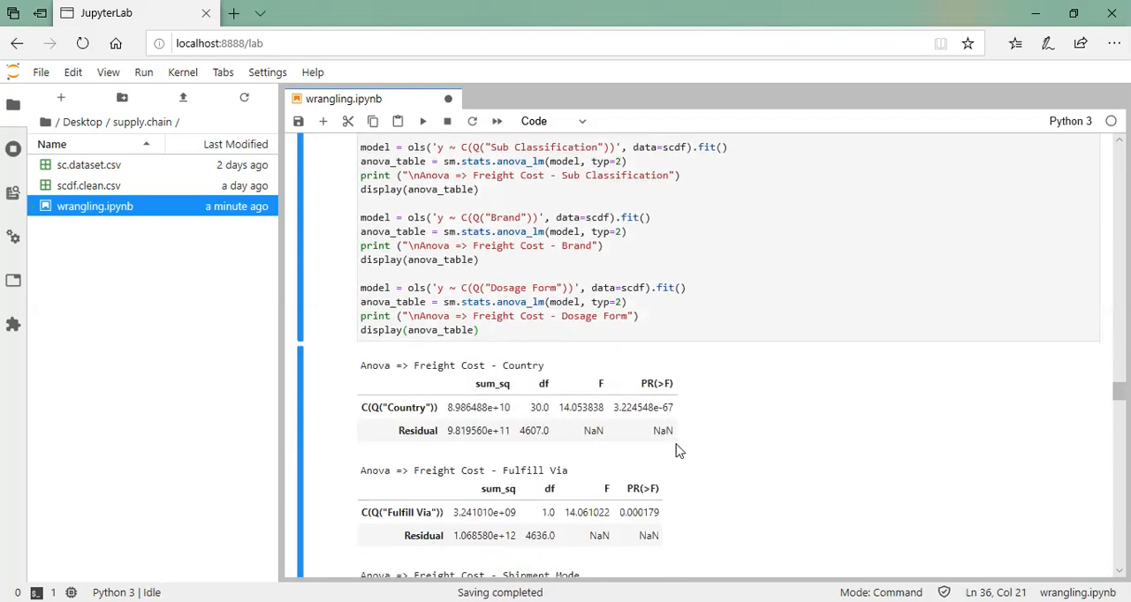
{"action": "scroll", "coordinate": [676, 451], "scroll_direction": "down", "scroll_amount": 1}
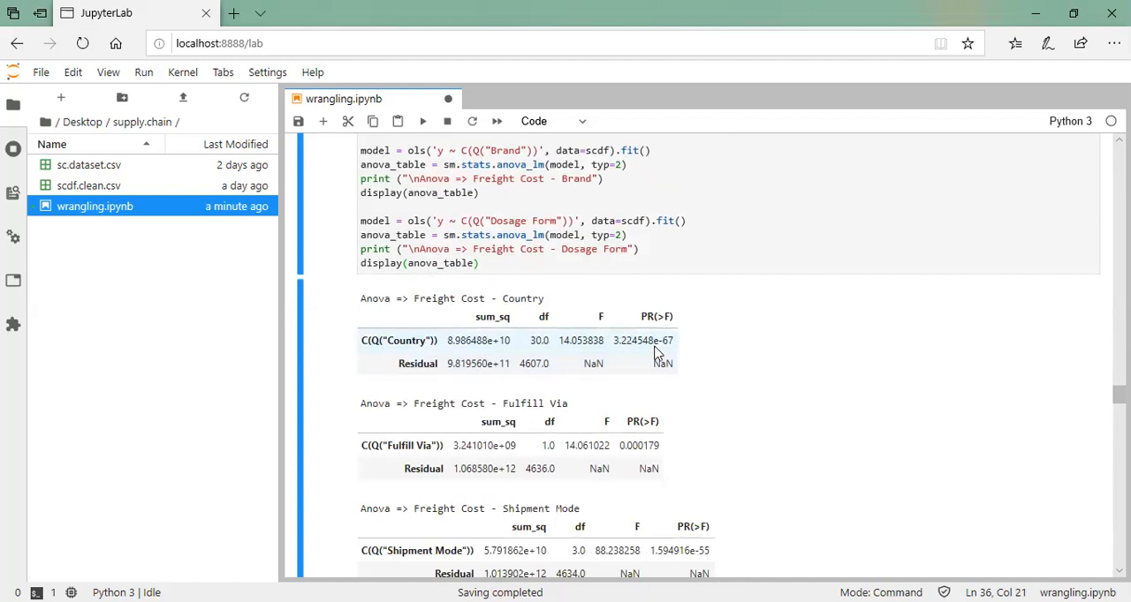
{"action": "scroll", "coordinate": [651, 415], "scroll_direction": "down", "scroll_amount": 1}
{"action": "scroll", "coordinate": [671, 397], "scroll_direction": "down", "scroll_amount": 2}
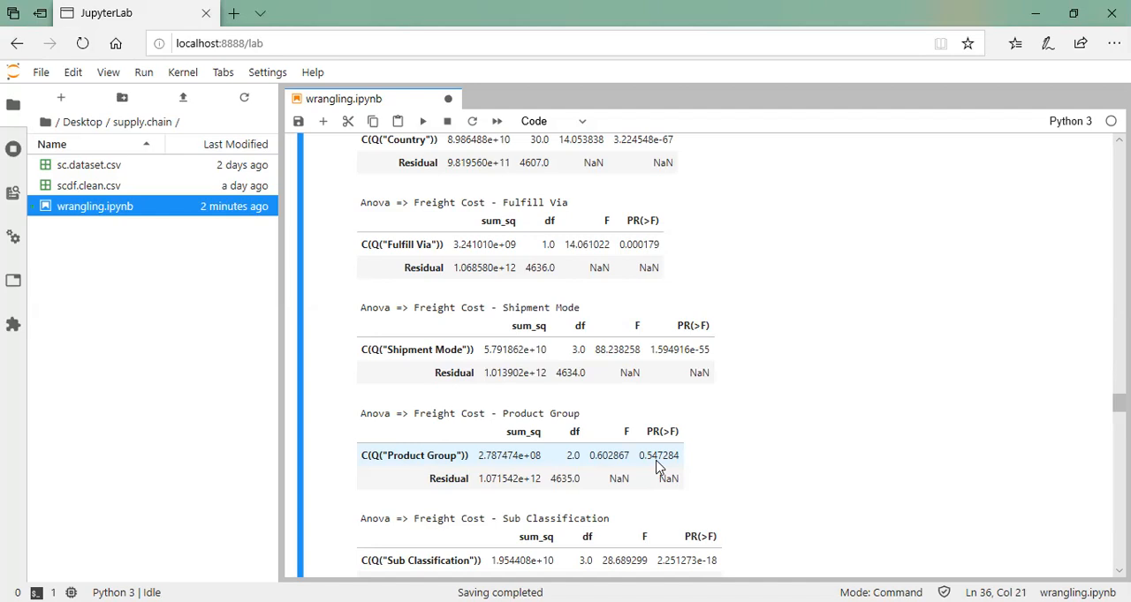
{"action": "key", "text": "ctrl+s"}
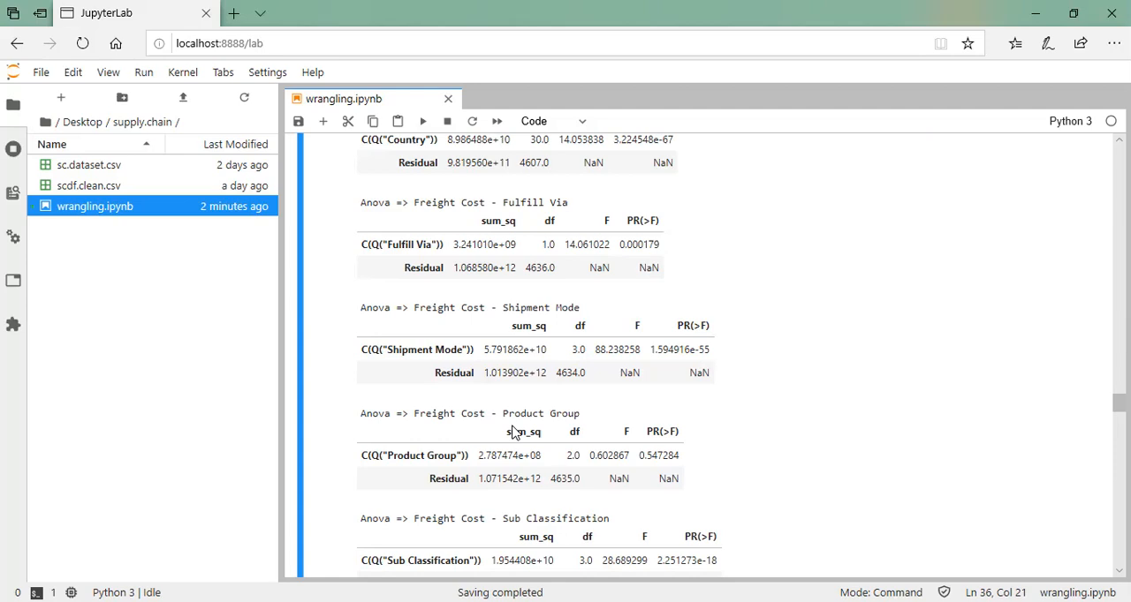
{"action": "scroll", "coordinate": [851, 469], "scroll_direction": "down", "scroll_amount": 2}
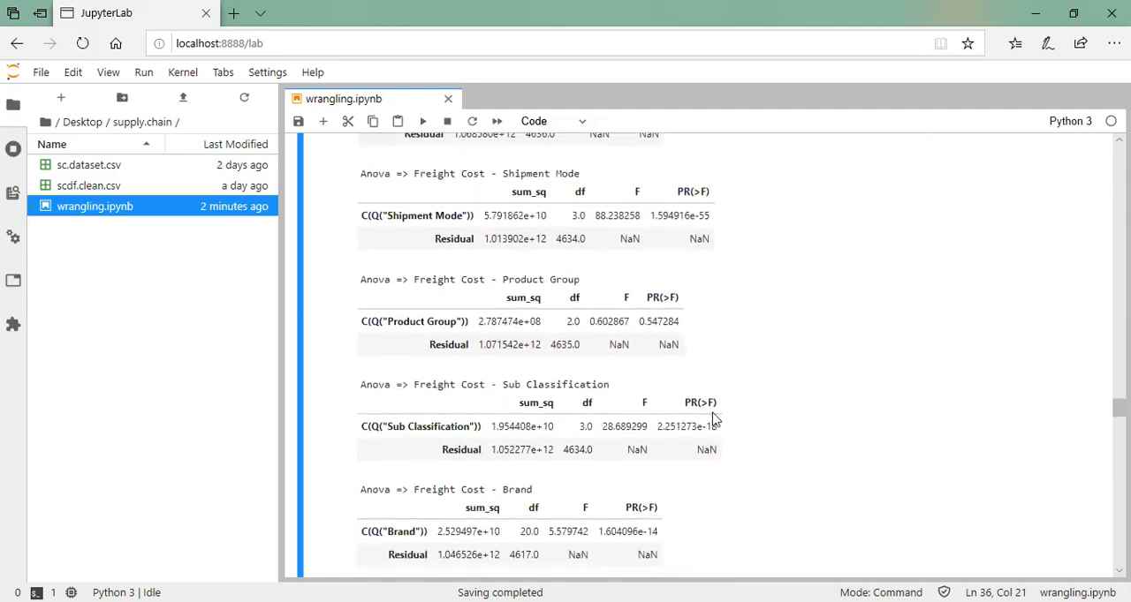
{"action": "scroll", "coordinate": [641, 477], "scroll_direction": "down", "scroll_amount": 1}
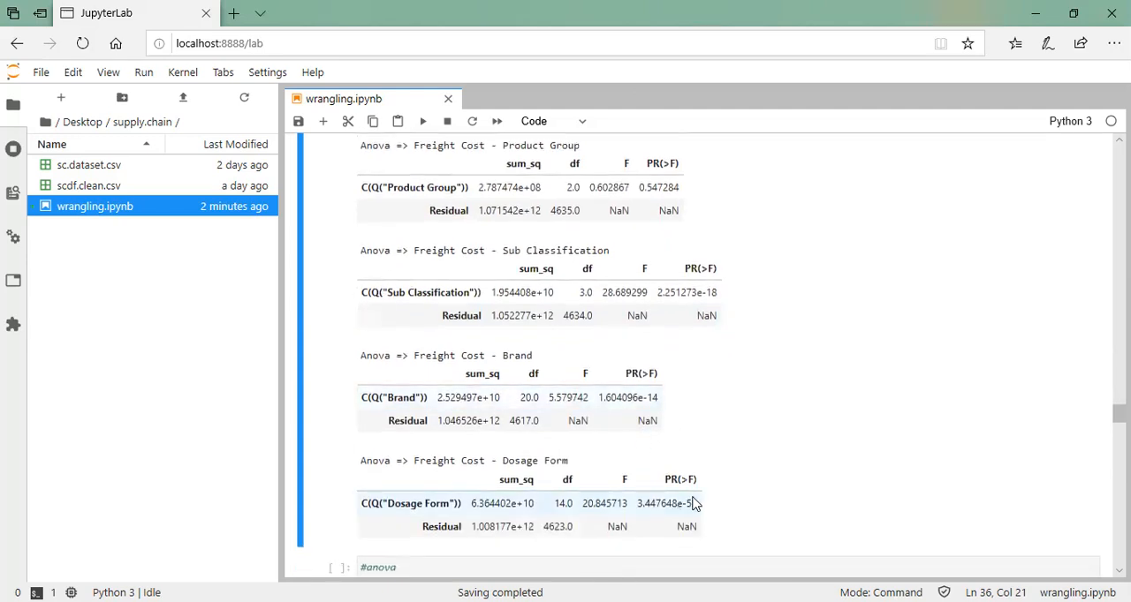
{"action": "scroll", "coordinate": [691, 505], "scroll_direction": "down", "scroll_amount": 2}
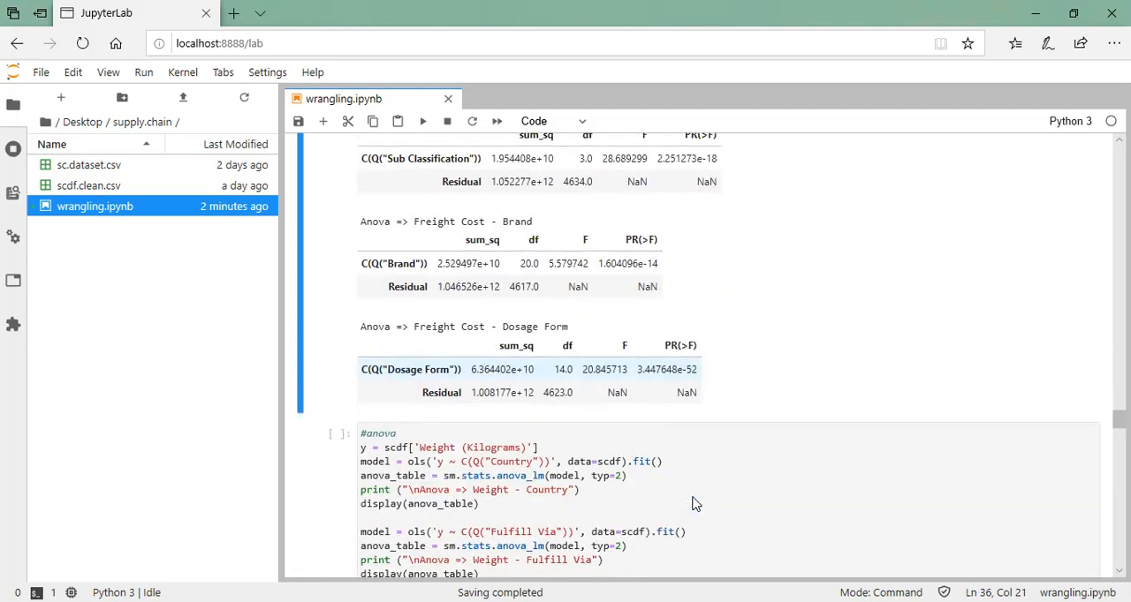
Run the Weight (Kilograms) ANOVA cell and review the PR(>F) value of each categorical factor
{"action": "left_click", "coordinate": [771, 469]}
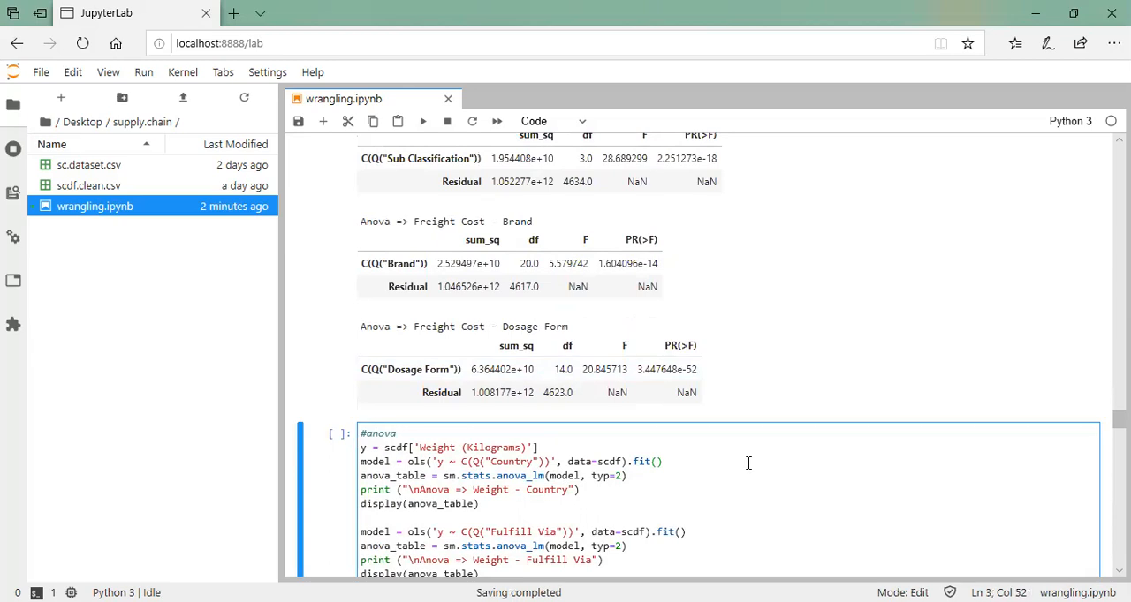
{"action": "key", "text": "ctrl+Return"}
{"action": "scroll", "coordinate": [760, 465], "scroll_direction": "down", "scroll_amount": 3}
{"action": "scroll", "coordinate": [748, 463], "scroll_direction": "down", "scroll_amount": 5}
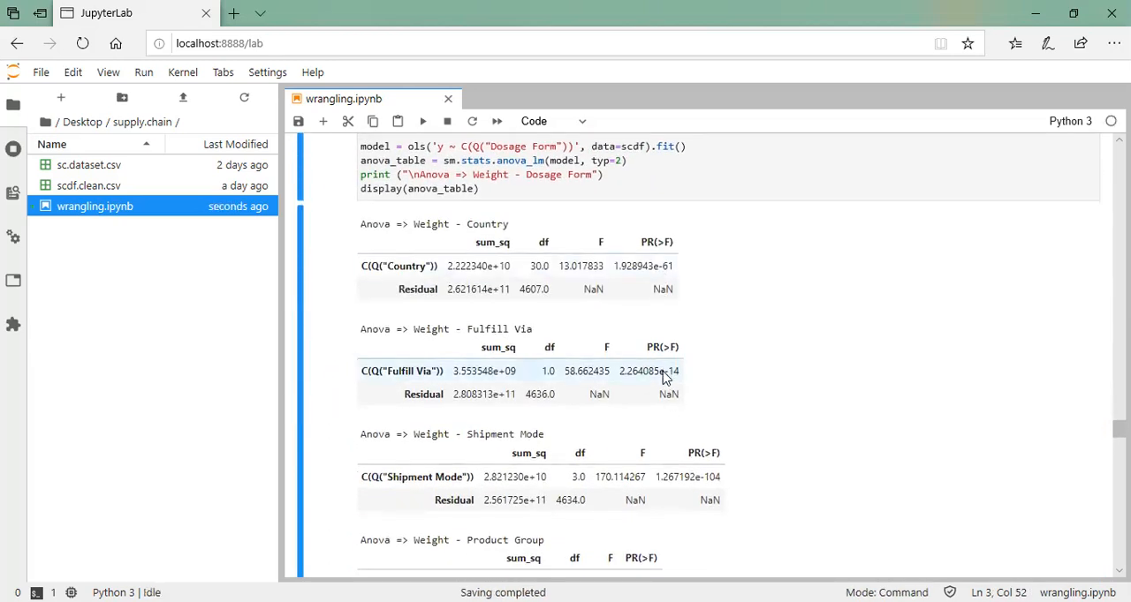
{"action": "scroll", "coordinate": [712, 478], "scroll_direction": "down", "scroll_amount": 1}
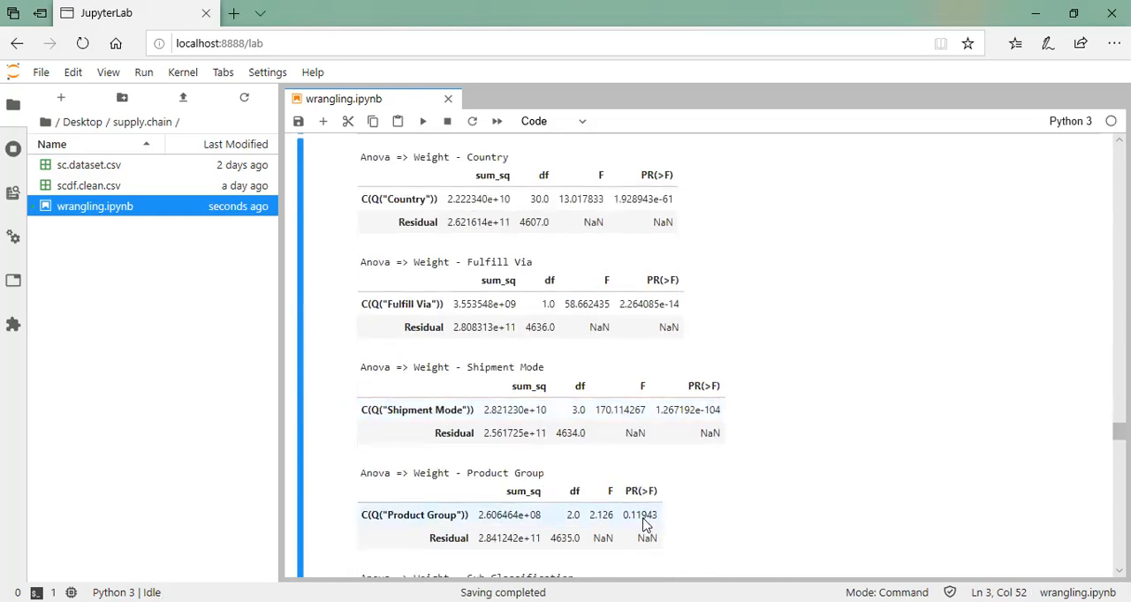
{"action": "scroll", "coordinate": [645, 524], "scroll_direction": "down", "scroll_amount": 1}
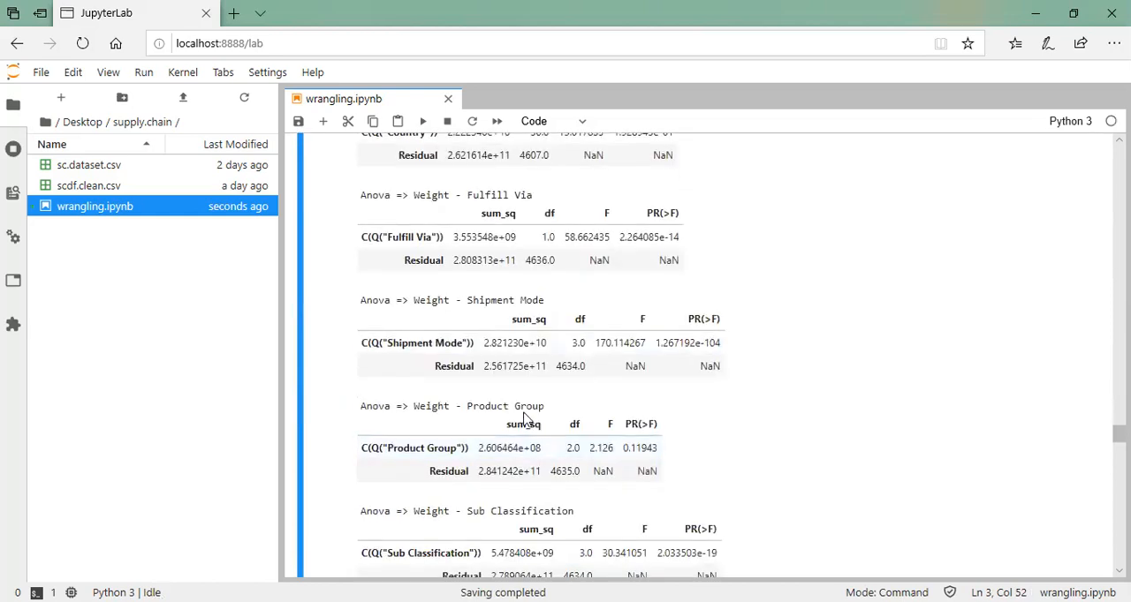
{"action": "scroll", "coordinate": [675, 448], "scroll_direction": "down", "scroll_amount": 1}
{"action": "scroll", "coordinate": [695, 496], "scroll_direction": "down", "scroll_amount": 6}
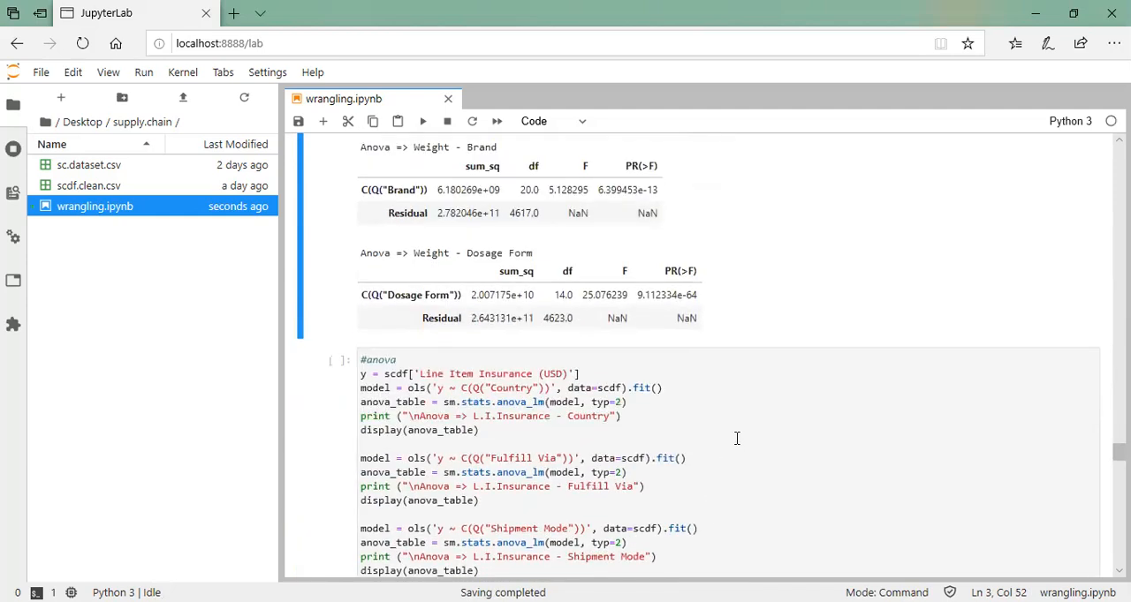
Run the Line Item Insurance (USD) ANOVA cell and go through its tables from Country to Dosage Form
{"action": "left_click", "coordinate": [736, 438]}
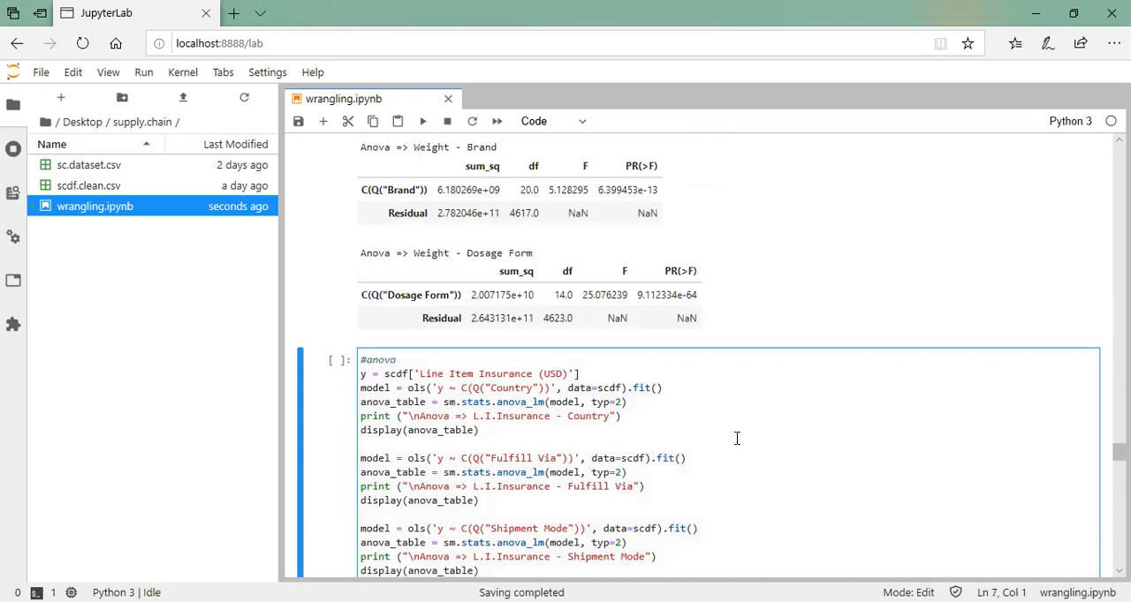
{"action": "key", "text": "ctrl+Return"}
{"action": "scroll", "coordinate": [737, 438], "scroll_direction": "down", "scroll_amount": 10}
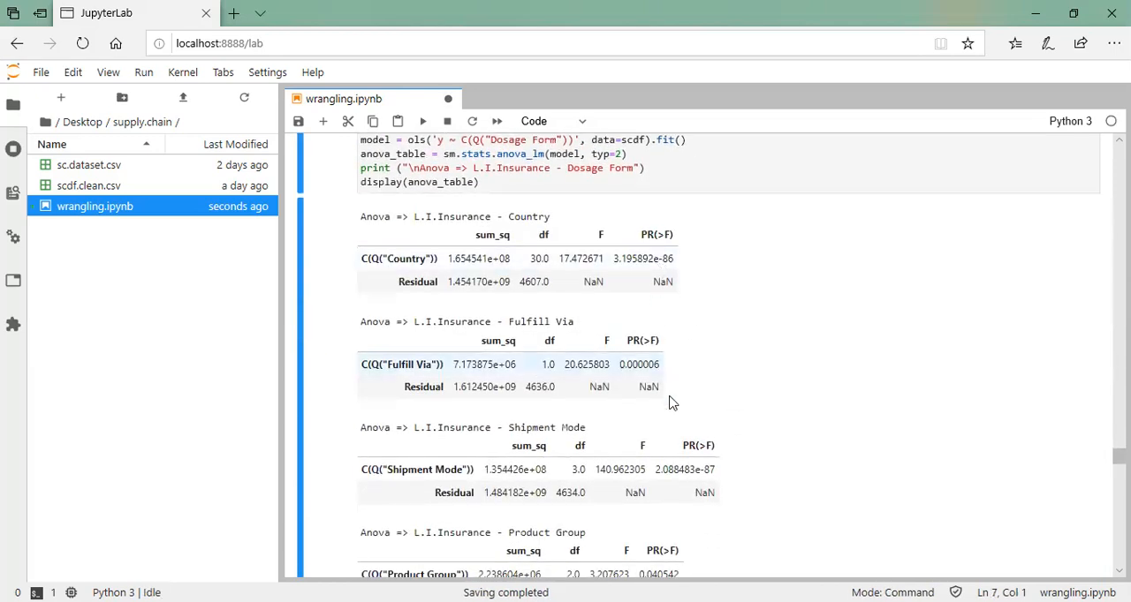
{"action": "scroll", "coordinate": [721, 500], "scroll_direction": "down", "scroll_amount": 1}
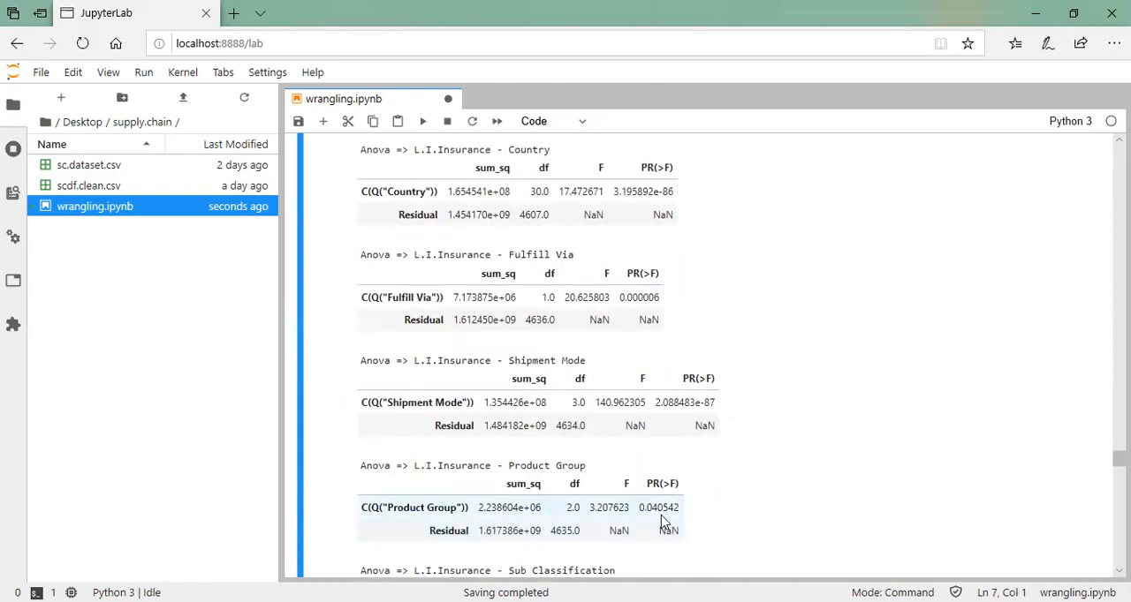
{"action": "scroll", "coordinate": [680, 516], "scroll_direction": "down", "scroll_amount": 4}
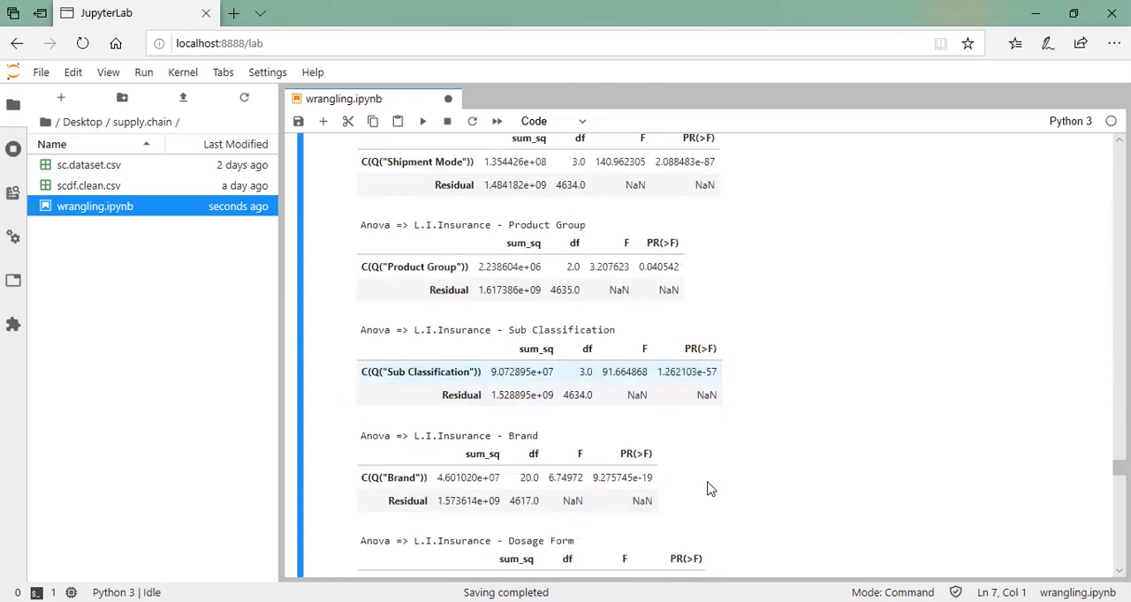
{"action": "scroll", "coordinate": [701, 511], "scroll_direction": "down", "scroll_amount": 4}
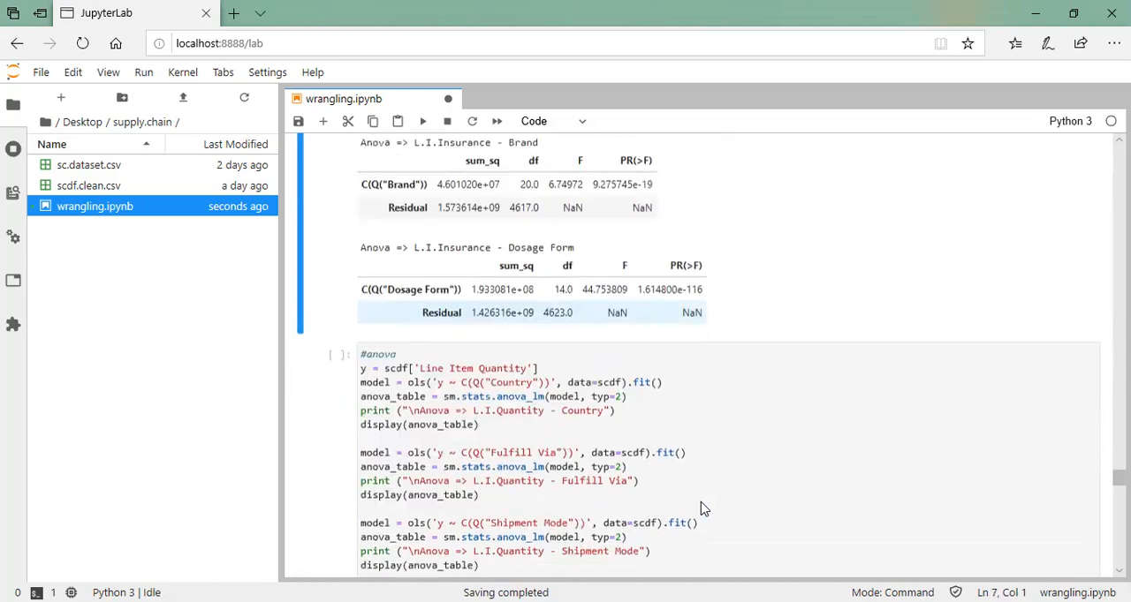
Run the Line Item Quantity ANOVA cell and look over the resulting factor tables
{"action": "left_click", "coordinate": [716, 415]}
{"action": "key", "text": "ctrl+Return"}
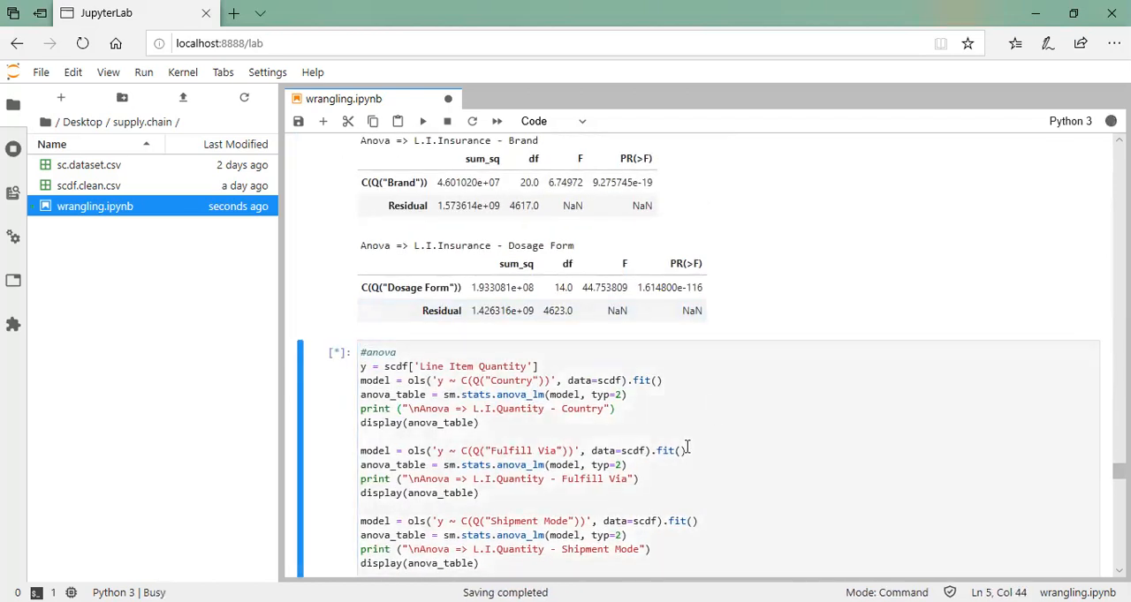
{"action": "scroll", "coordinate": [655, 470], "scroll_direction": "down", "scroll_amount": 7}
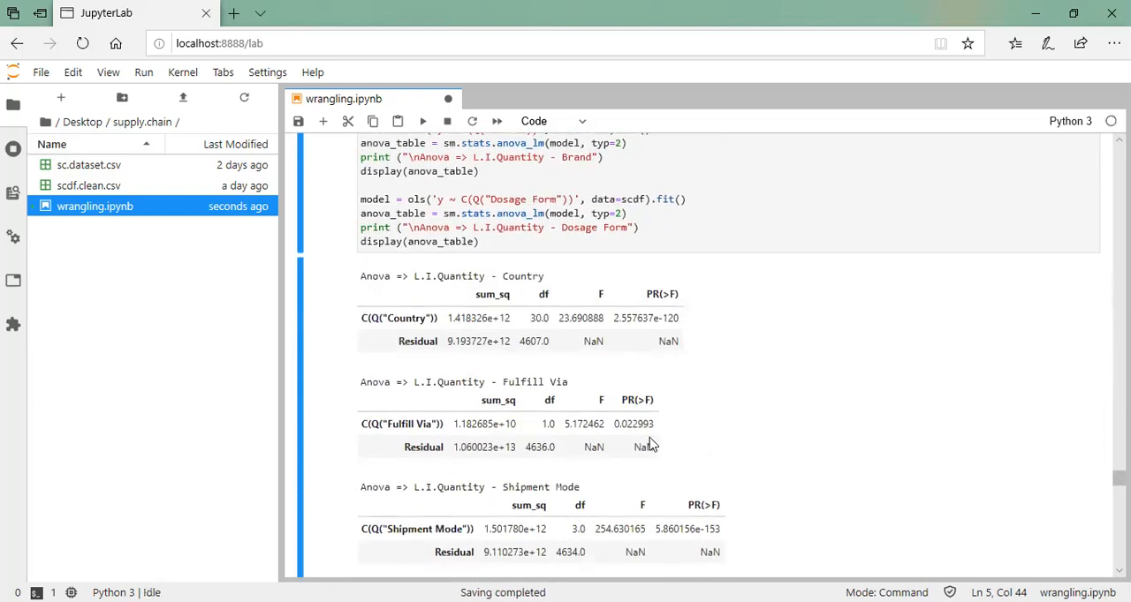
{"action": "scroll", "coordinate": [633, 438], "scroll_direction": "down", "scroll_amount": 5, "text": "ctrl"}
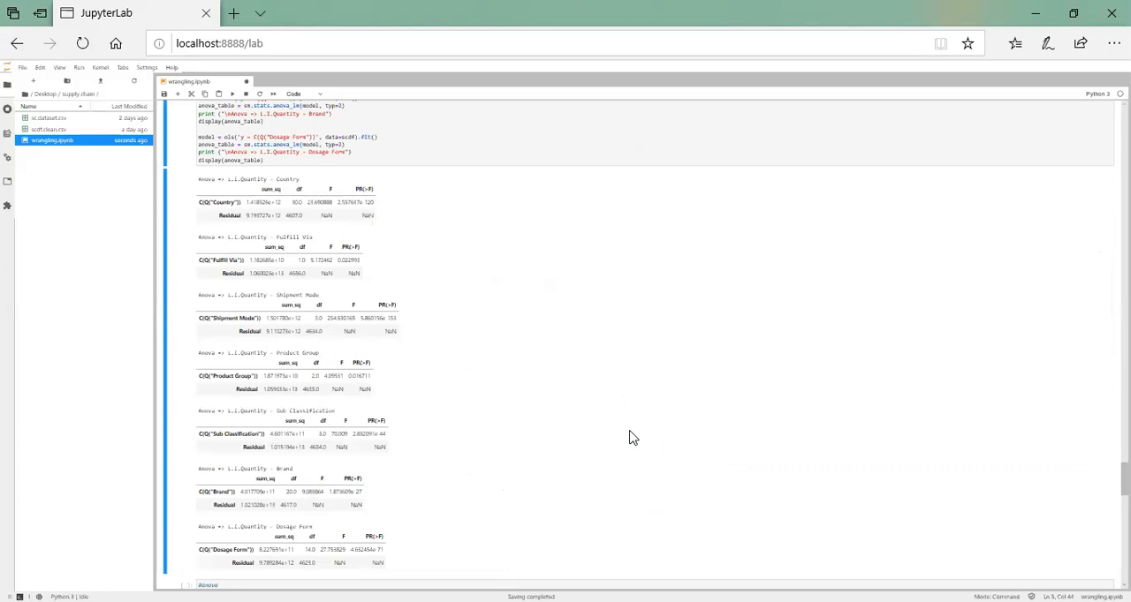
{"action": "scroll", "coordinate": [632, 438], "scroll_direction": "up", "scroll_amount": 3, "text": "ctrl"}
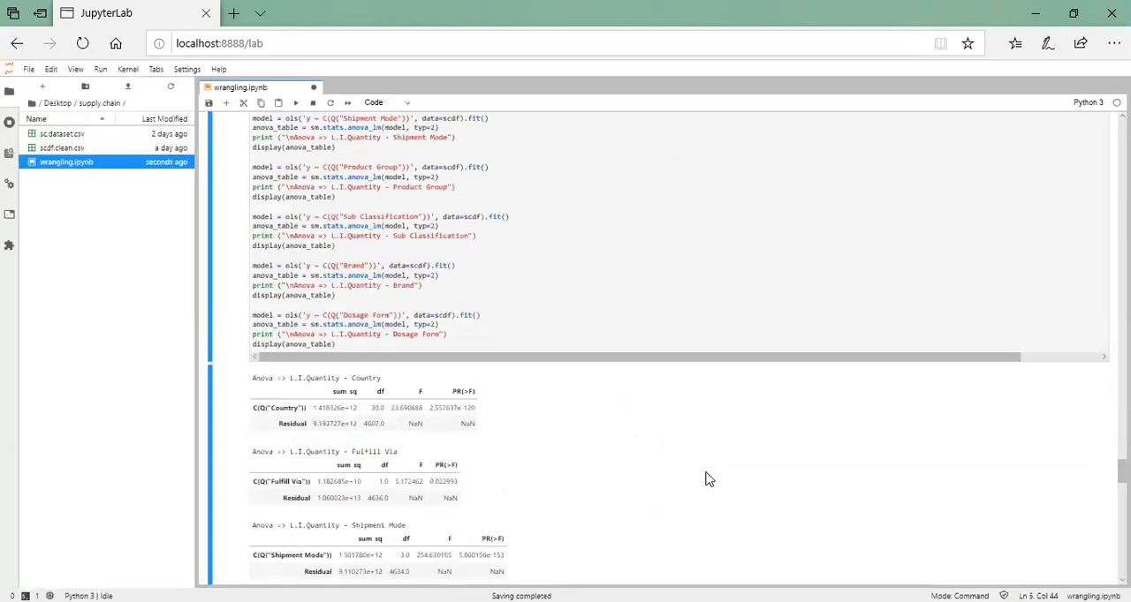
Examine the PR(>F) values in the Line Item Quantity ANOVA tables from Country through Dosage Form
{"action": "scroll", "coordinate": [707, 480], "scroll_direction": "up", "scroll_amount": 1, "text": "ctrl"}
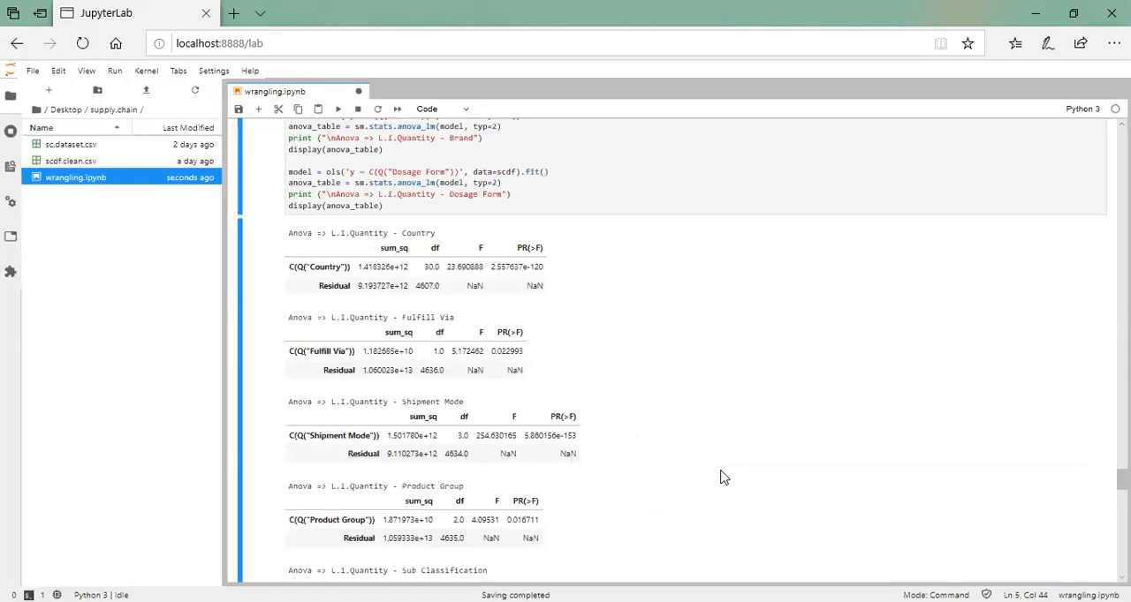
{"action": "scroll", "coordinate": [720, 478], "scroll_direction": "up", "scroll_amount": 1, "text": "ctrl"}
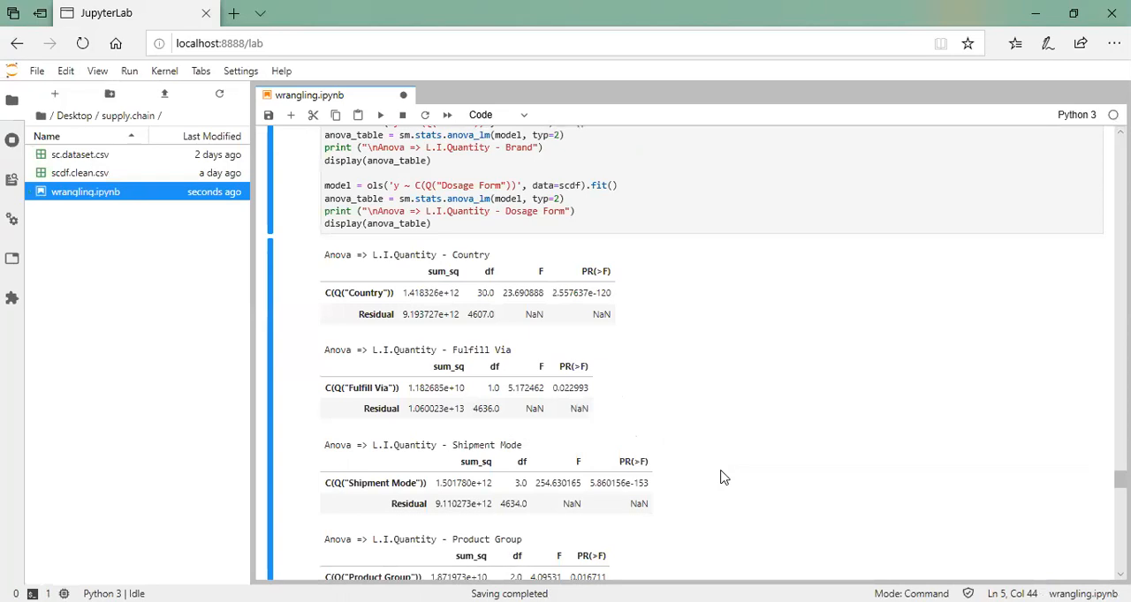
{"action": "scroll", "coordinate": [720, 477], "scroll_direction": "up", "scroll_amount": 1, "text": "ctrl"}
{"action": "scroll", "coordinate": [767, 423], "scroll_direction": "down", "scroll_amount": 3}
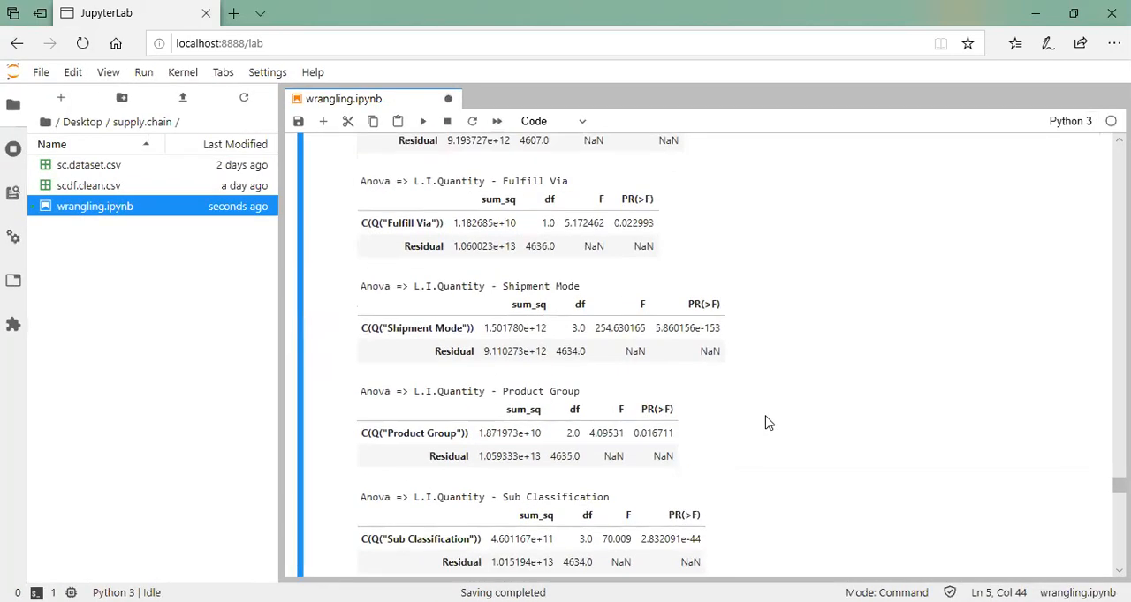
{"action": "scroll", "coordinate": [766, 423], "scroll_direction": "up", "scroll_amount": 1, "text": "ctrl"}
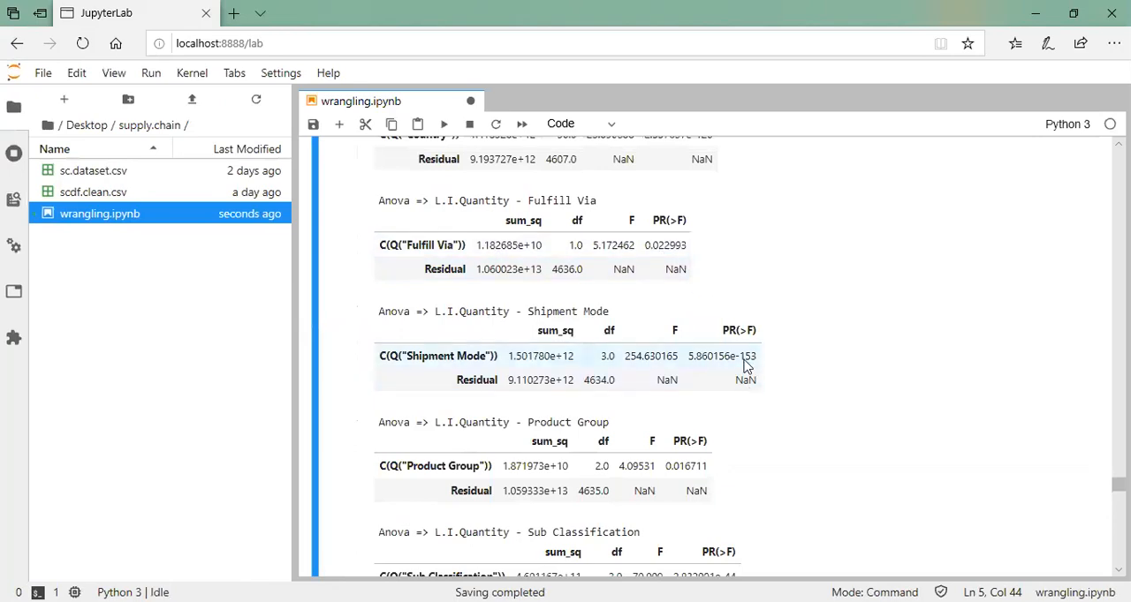
{"action": "scroll", "coordinate": [749, 397], "scroll_direction": "down", "scroll_amount": 1}
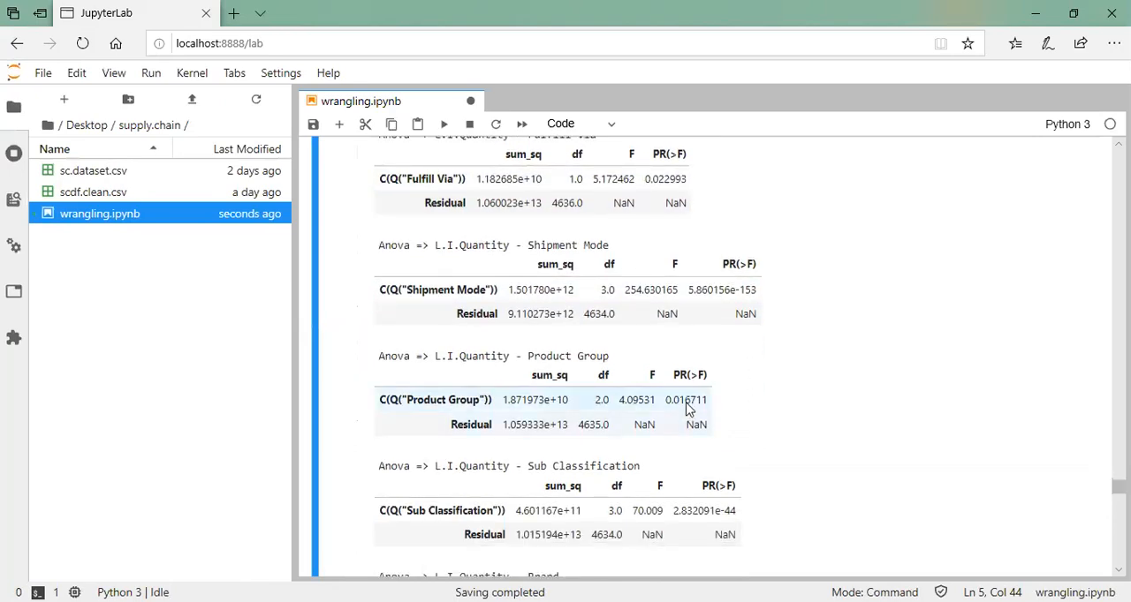
{"action": "scroll", "coordinate": [724, 446], "scroll_direction": "down", "scroll_amount": 1}
{"action": "scroll", "coordinate": [733, 477], "scroll_direction": "down", "scroll_amount": 5}
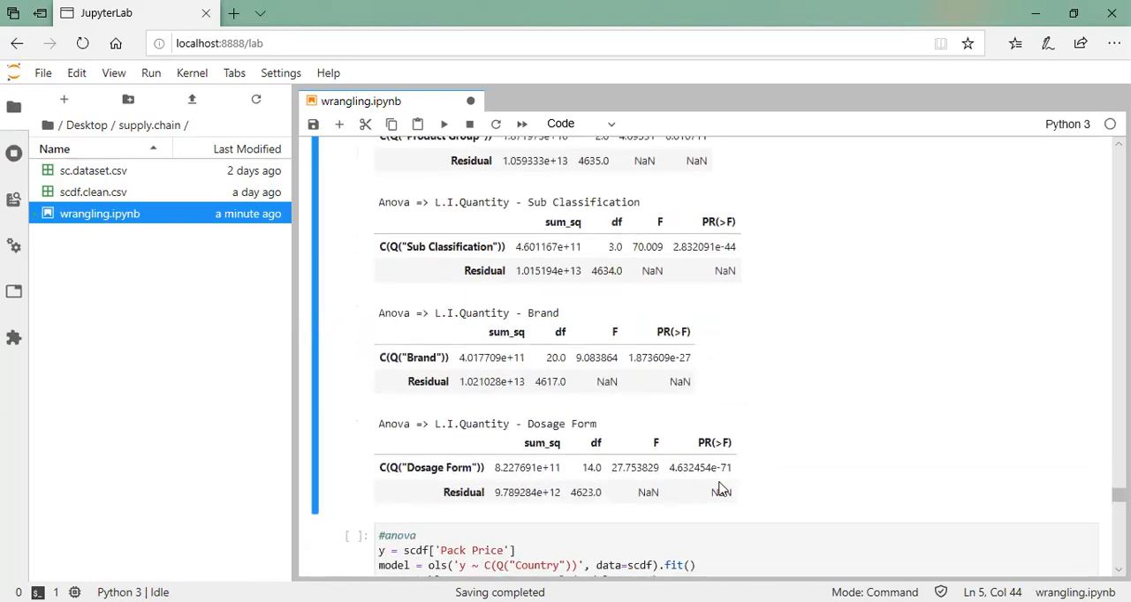
Run the Pack Price ANOVA cell and review the tables for each categorical factor down to Dosage Form
{"action": "scroll", "coordinate": [720, 488], "scroll_direction": "down", "scroll_amount": 2}
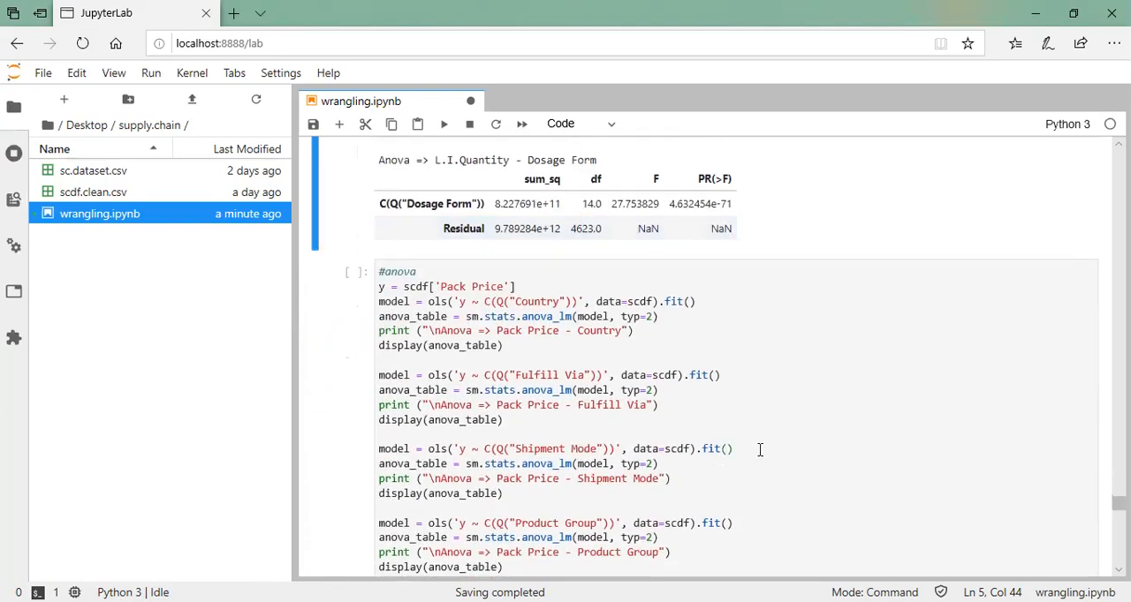
{"action": "left_click", "coordinate": [760, 451]}
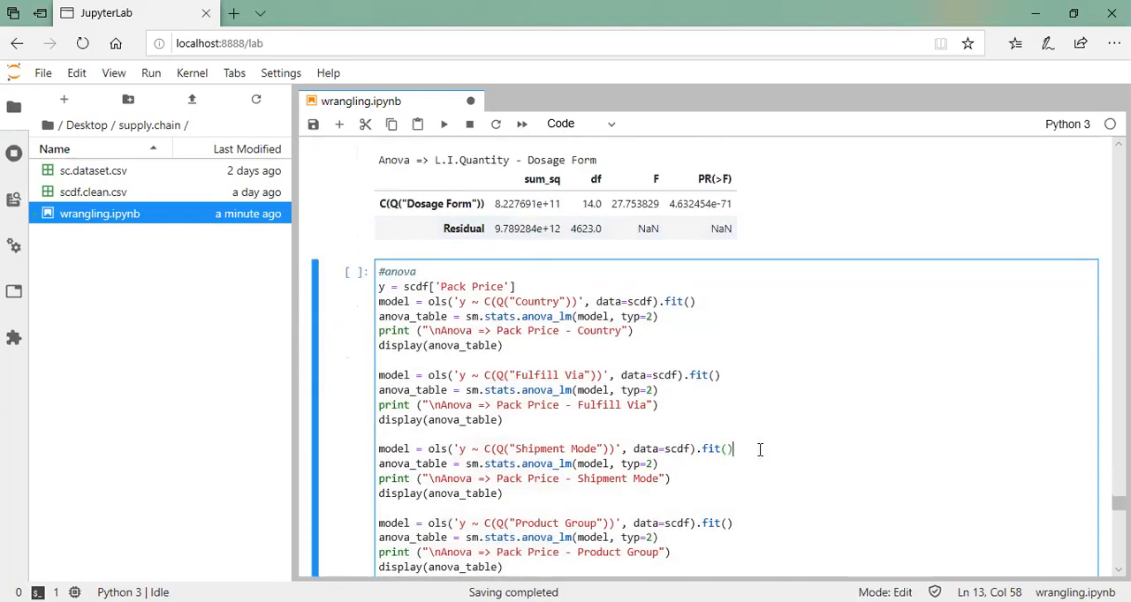
{"action": "key", "text": "ctrl+Return"}
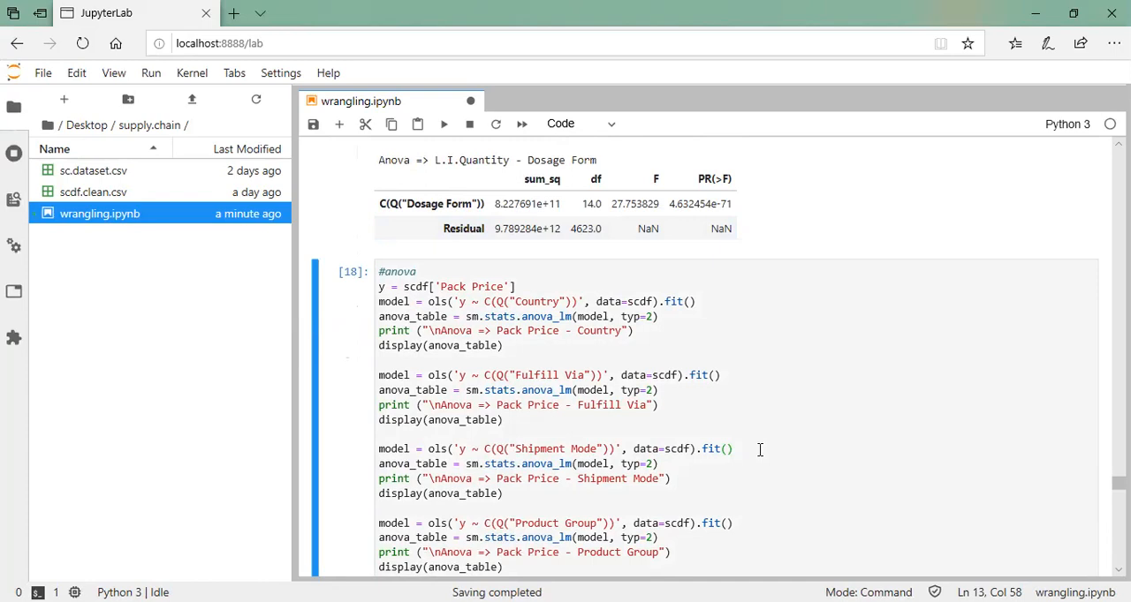
{"action": "scroll", "coordinate": [759, 450], "scroll_direction": "down", "scroll_amount": 7}
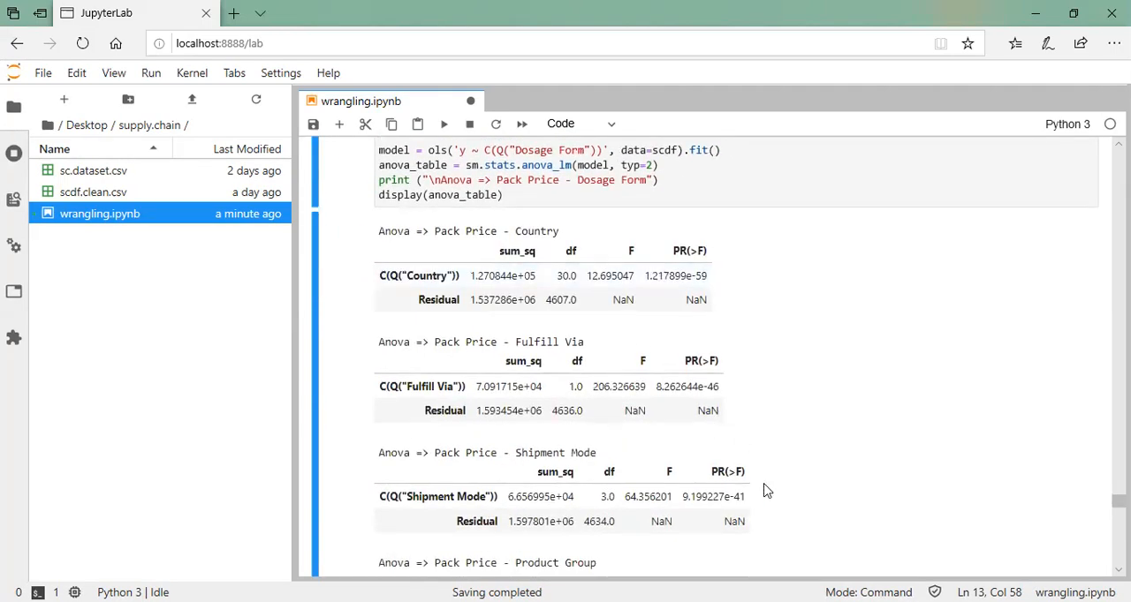
{"action": "scroll", "coordinate": [759, 495], "scroll_direction": "down", "scroll_amount": 4}
{"action": "scroll", "coordinate": [758, 497], "scroll_direction": "down", "scroll_amount": 5}
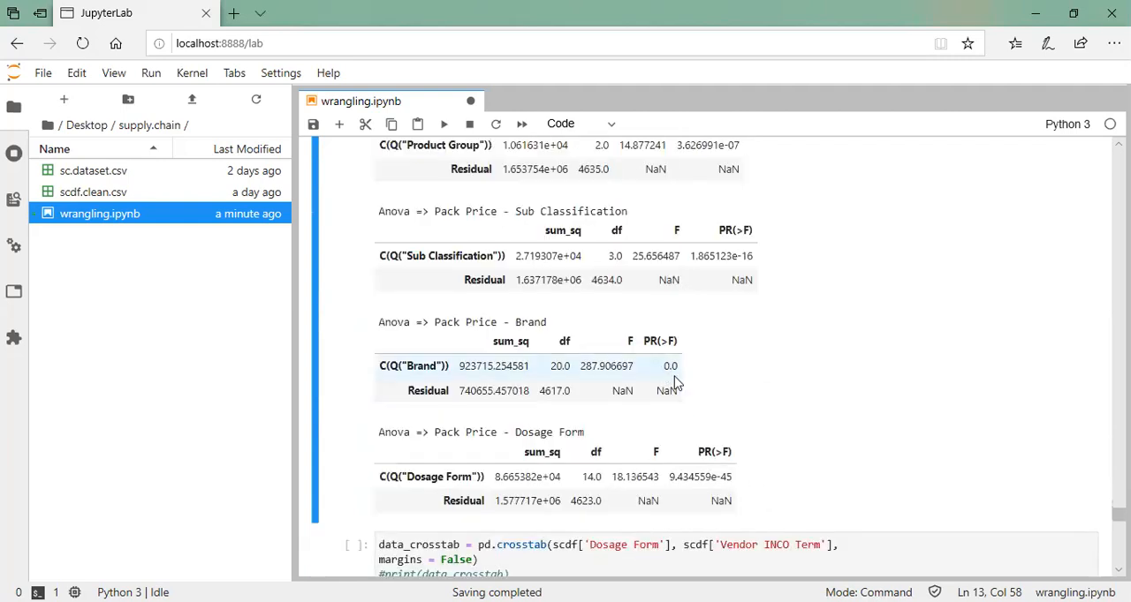
Run the chi-square test cell for Dosage Form against Vendor INCO Term and check its printed result
{"action": "scroll", "coordinate": [680, 380], "scroll_direction": "down", "scroll_amount": 3}
{"action": "scroll", "coordinate": [694, 386], "scroll_direction": "down", "scroll_amount": 1}
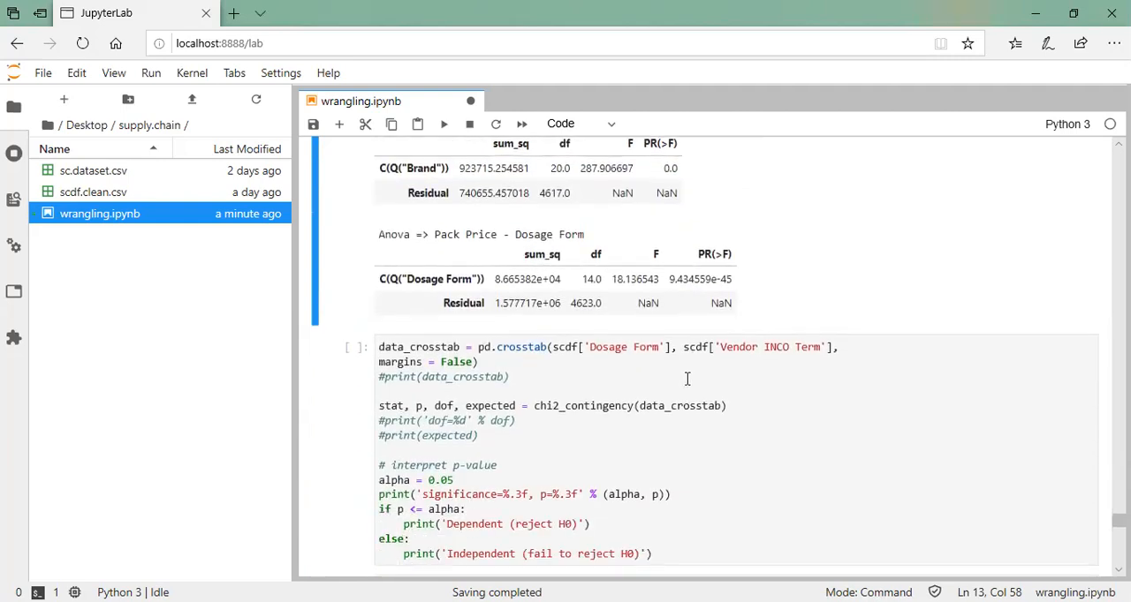
{"action": "left_click", "coordinate": [596, 377]}
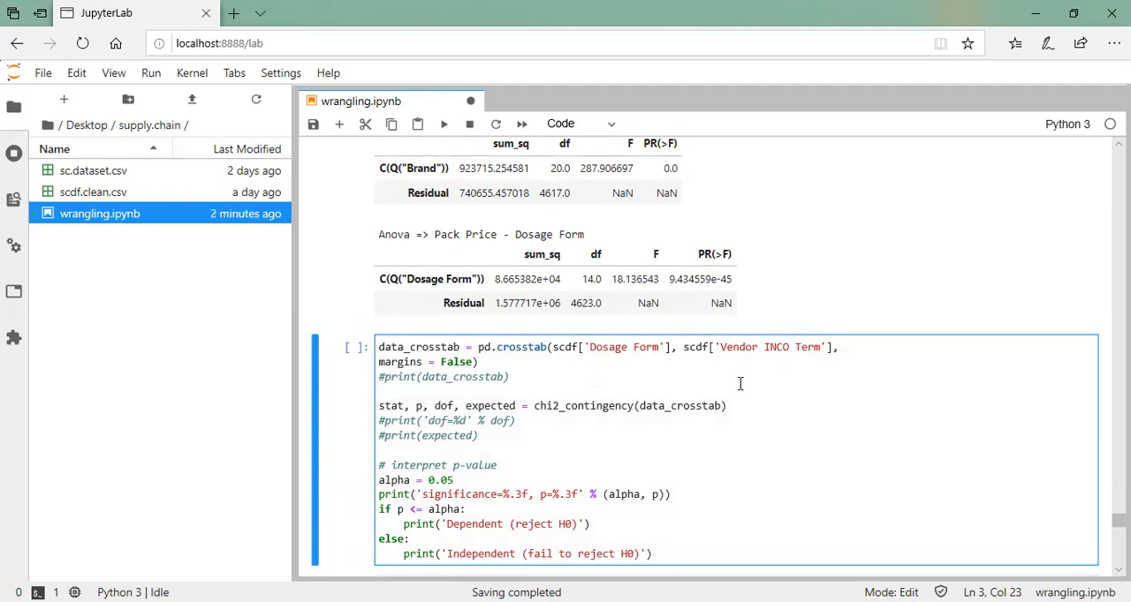
{"action": "key", "text": "ctrl+Return"}
{"action": "scroll", "coordinate": [740, 383], "scroll_direction": "down", "scroll_amount": 2}
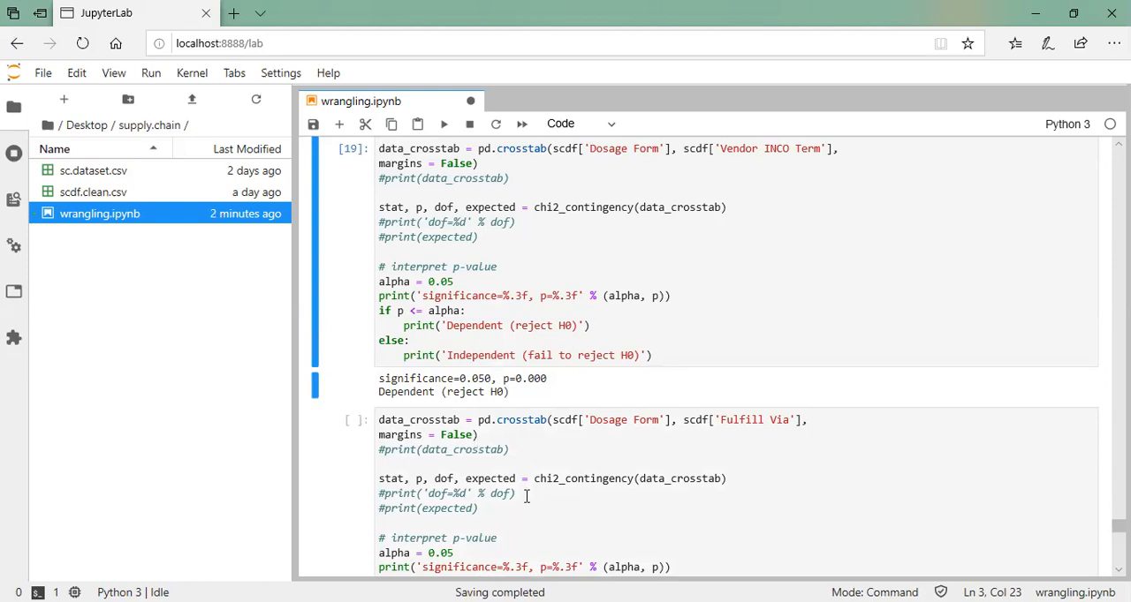
Run the chi-square test cell for Dosage Form against Fulfill Via and check its printed result
{"action": "scroll", "coordinate": [591, 448], "scroll_direction": "down", "scroll_amount": 3}
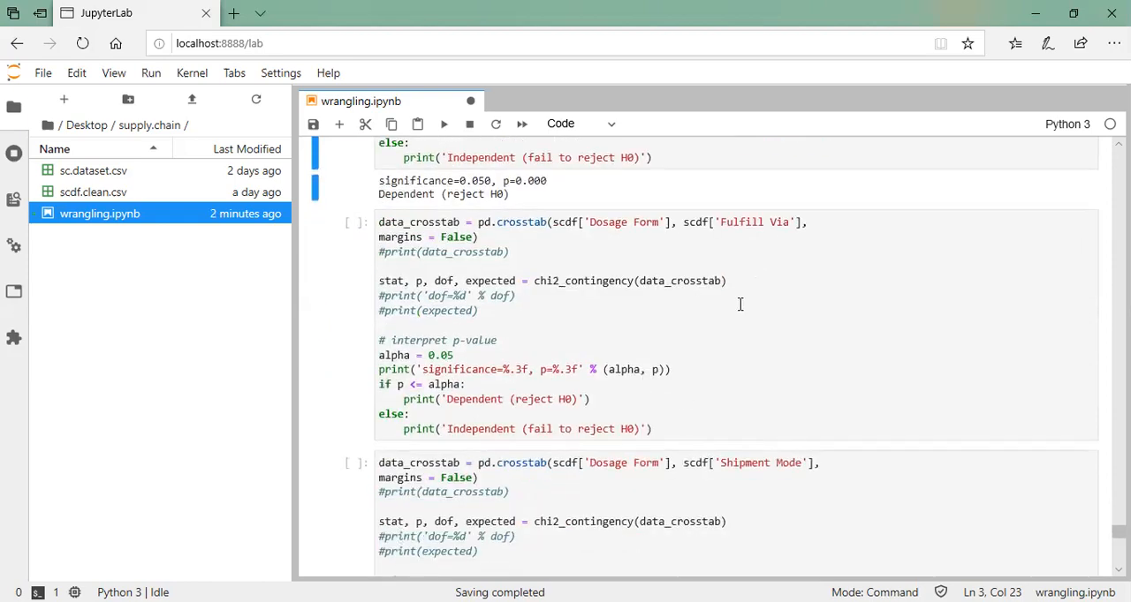
{"action": "left_click", "coordinate": [741, 304]}
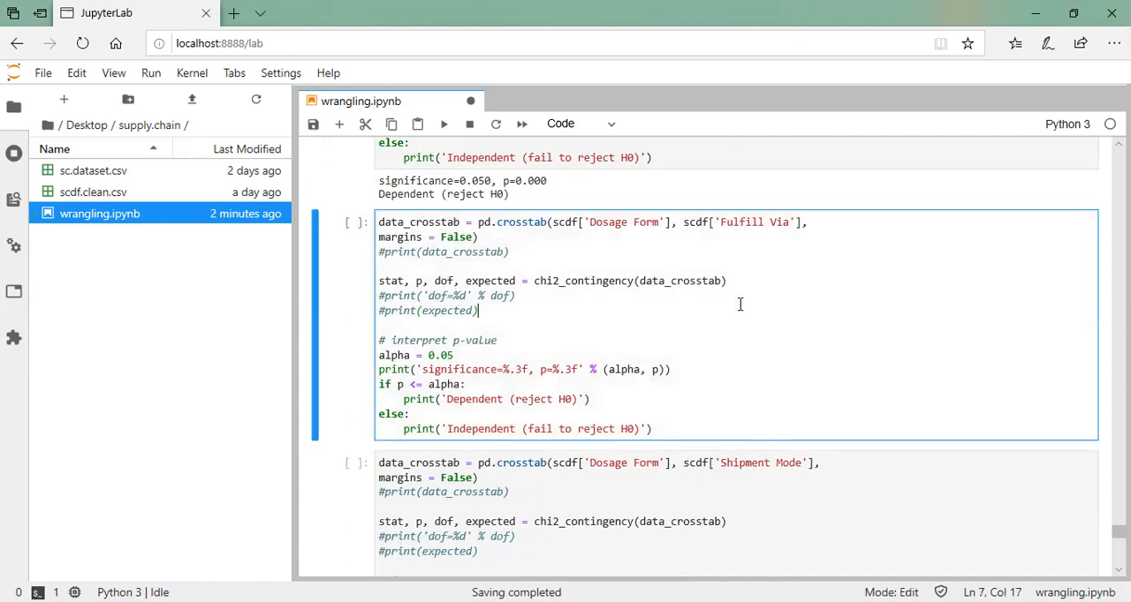
{"action": "key", "text": "ctrl+Return"}
{"action": "scroll", "coordinate": [714, 389], "scroll_direction": "down", "scroll_amount": 2}
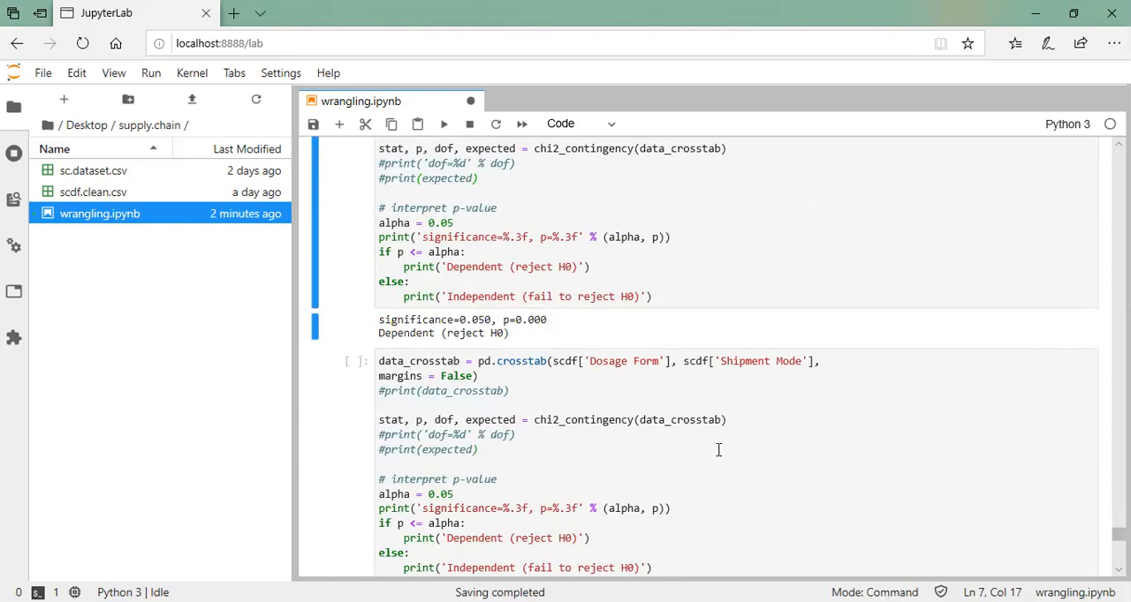
Run the chi-square test cell for Dosage Form against Shipment Mode and check its printed result
{"action": "left_click", "coordinate": [718, 451]}
{"action": "key", "text": "ctrl+Return"}
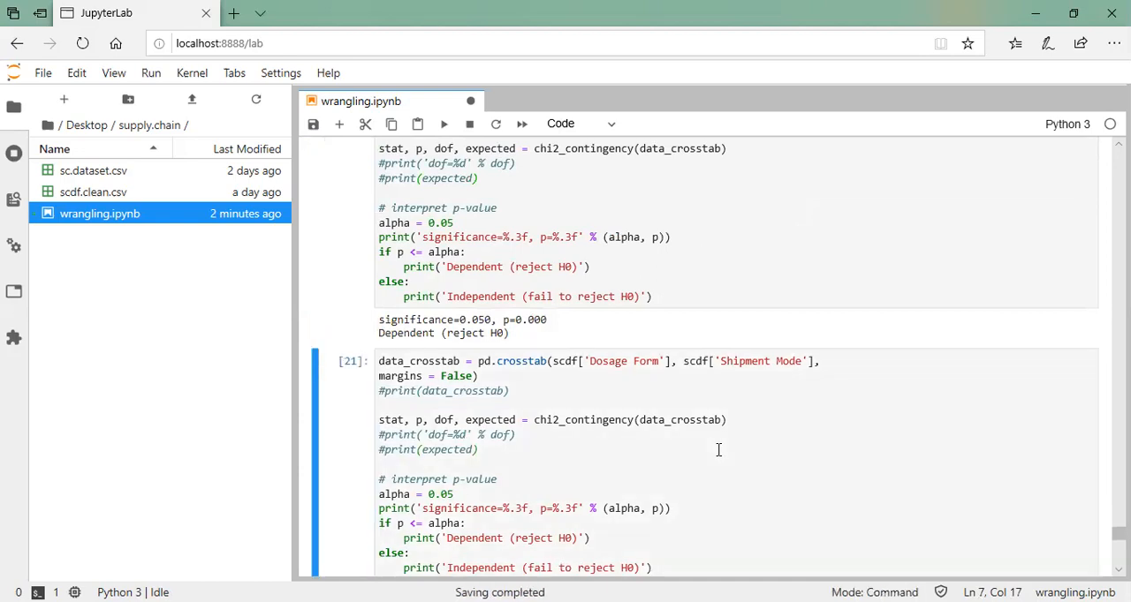
{"action": "scroll", "coordinate": [718, 451], "scroll_direction": "down", "scroll_amount": 3}
{"action": "scroll", "coordinate": [633, 422], "scroll_direction": "down", "scroll_amount": 2}
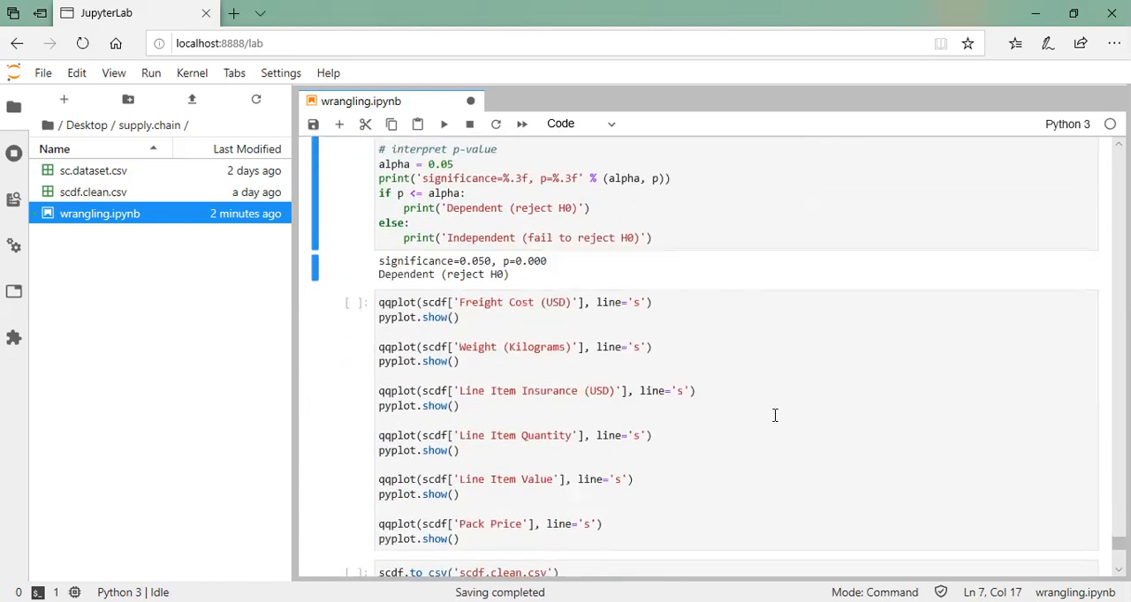
Run the qqplot cell to generate Q-Q plots for the six numeric columns from Freight Cost (USD) to Pack Price
{"action": "scroll", "coordinate": [775, 415], "scroll_direction": "down", "scroll_amount": 1}
{"action": "scroll", "coordinate": [767, 416], "scroll_direction": "down", "scroll_amount": 1}
{"action": "left_click", "coordinate": [662, 387]}
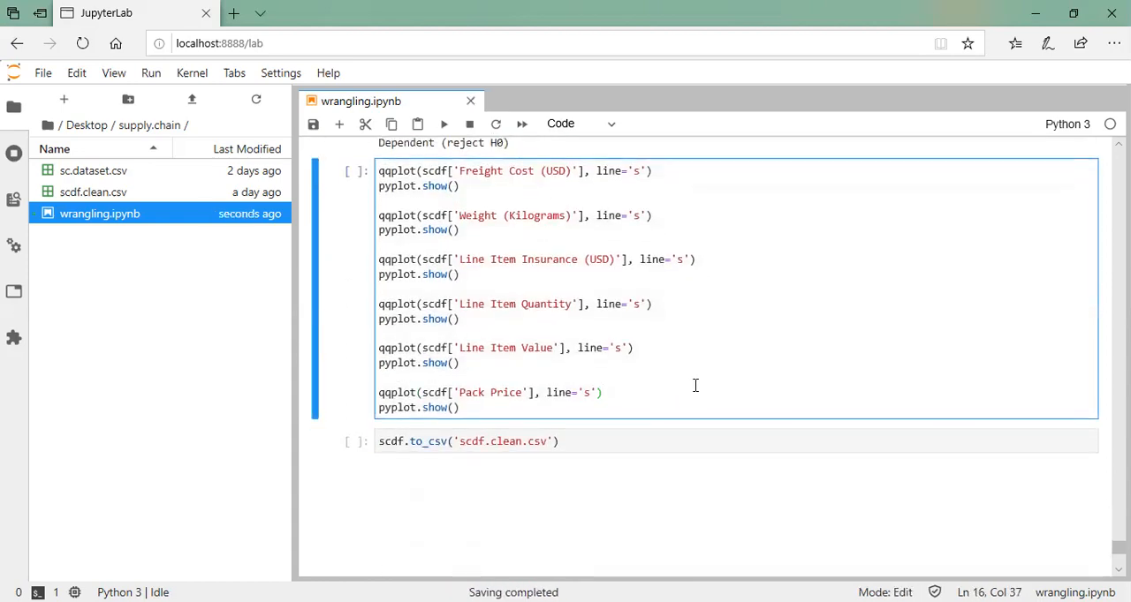
{"action": "key", "text": "ctrl+Return"}
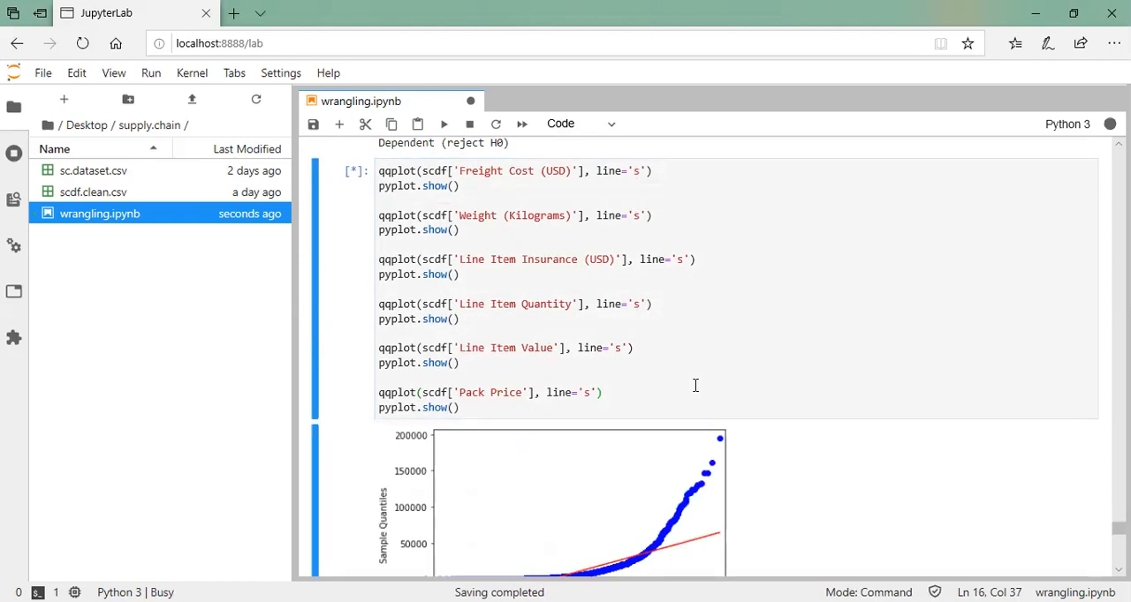
{"action": "scroll", "coordinate": [695, 385], "scroll_direction": "down", "scroll_amount": 3}
{"action": "scroll", "coordinate": [695, 391], "scroll_direction": "down", "scroll_amount": 2}
{"action": "scroll", "coordinate": [695, 391], "scroll_direction": "up", "scroll_amount": 3}
{"action": "scroll", "coordinate": [695, 391], "scroll_direction": "down", "scroll_amount": 2}
{"action": "scroll", "coordinate": [695, 392], "scroll_direction": "down", "scroll_amount": 2}
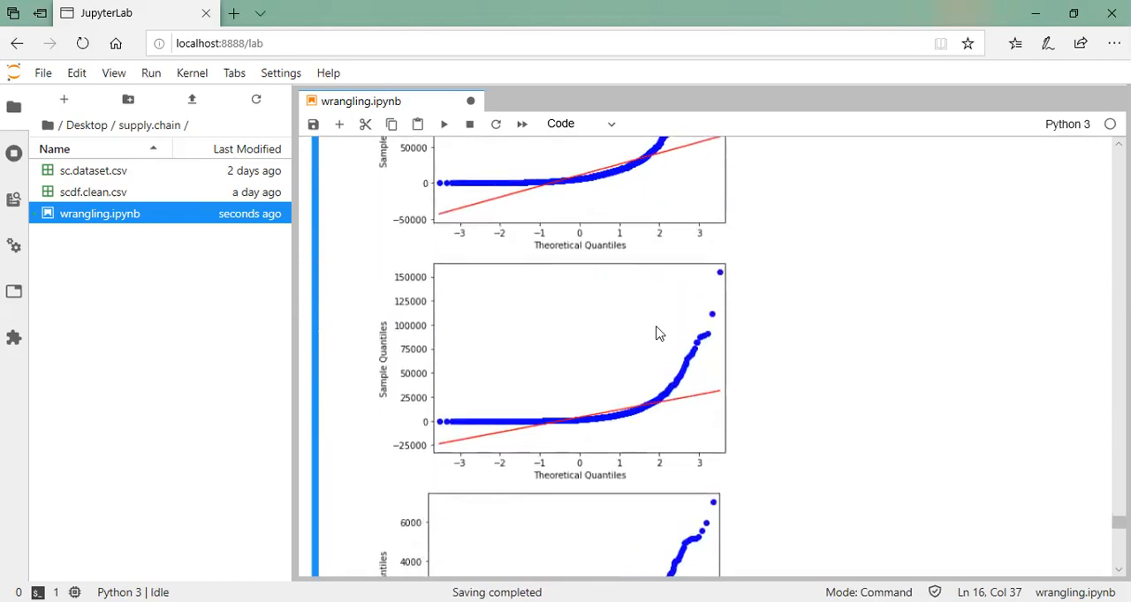
Compare each Q-Q plot with its qqplot line in the code, examining how the points follow the reference line
{"action": "scroll", "coordinate": [681, 339], "scroll_direction": "up", "scroll_amount": 7}
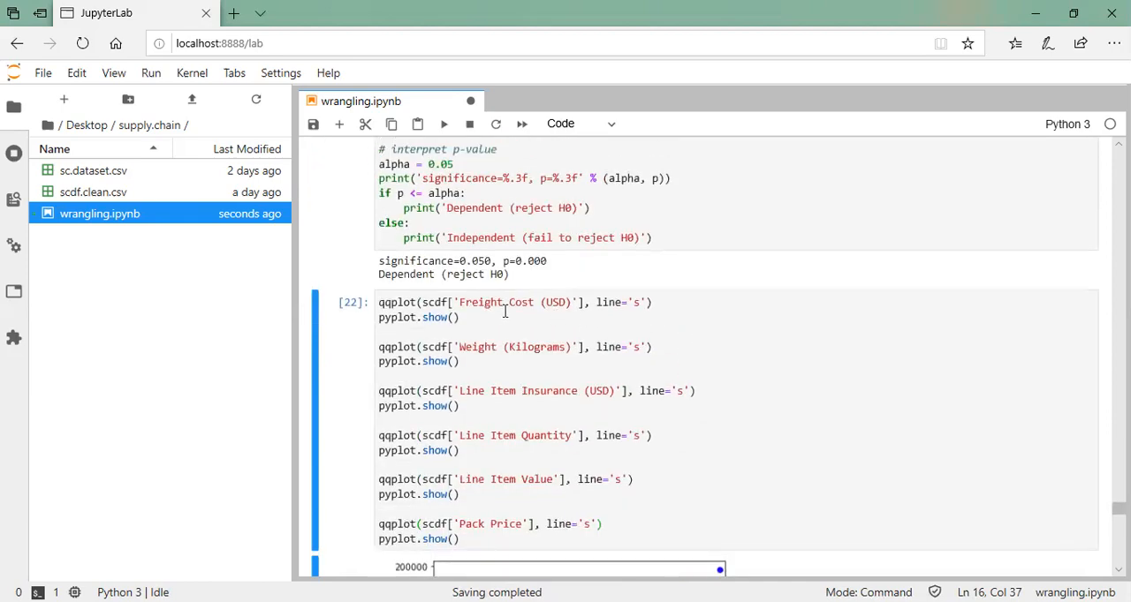
{"action": "scroll", "coordinate": [574, 422], "scroll_direction": "down", "scroll_amount": 2}
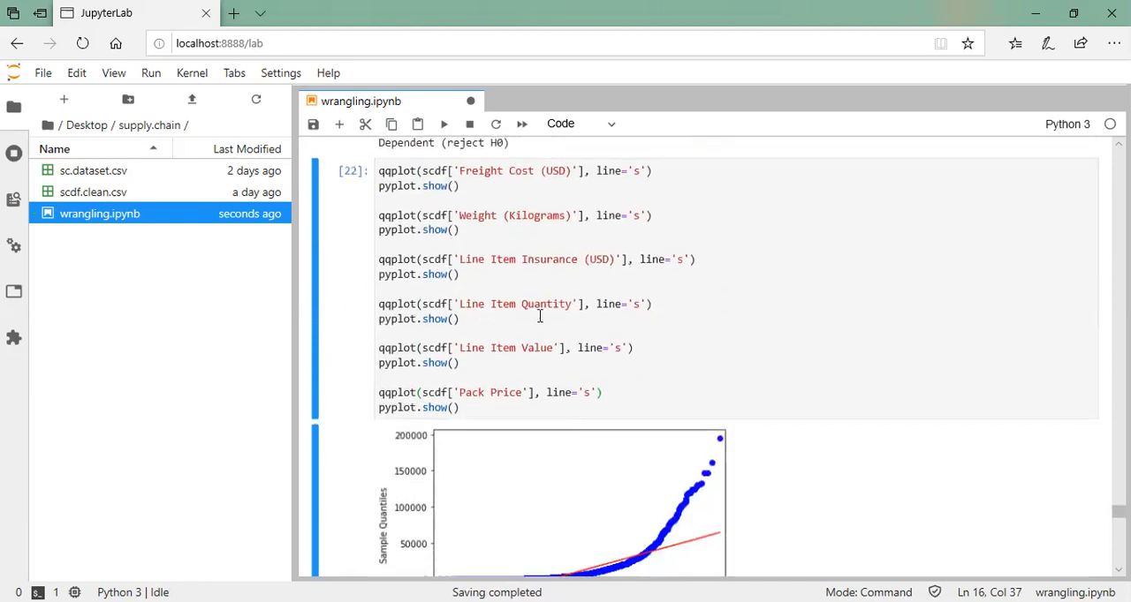
{"action": "scroll", "coordinate": [560, 422], "scroll_direction": "down", "scroll_amount": 4}
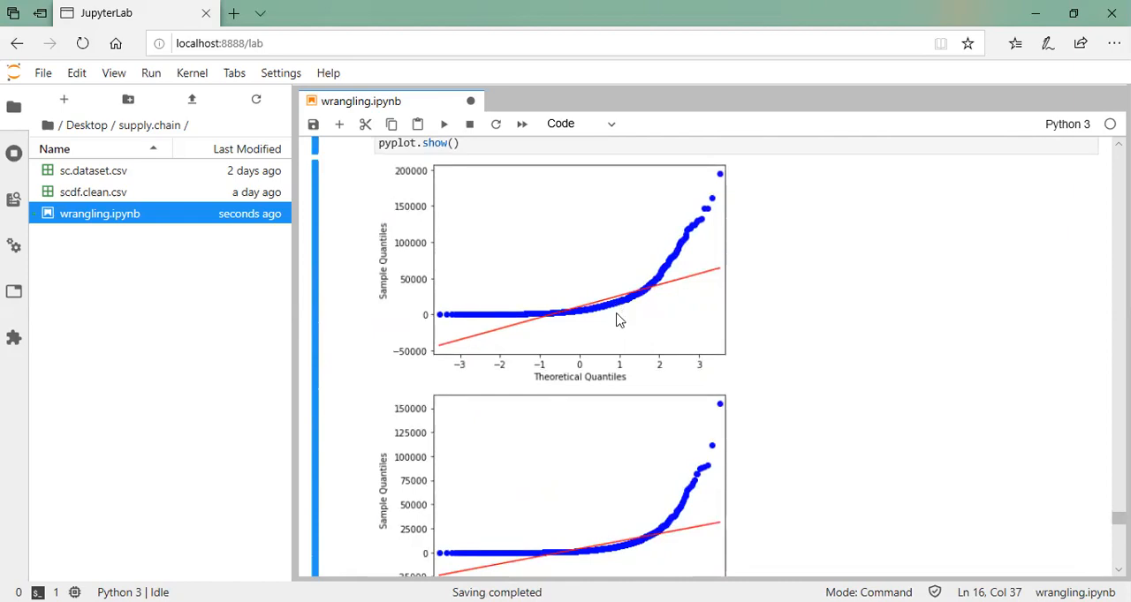
{"action": "scroll", "coordinate": [620, 313], "scroll_direction": "down", "scroll_amount": 3}
{"action": "scroll", "coordinate": [621, 310], "scroll_direction": "down", "scroll_amount": 7}
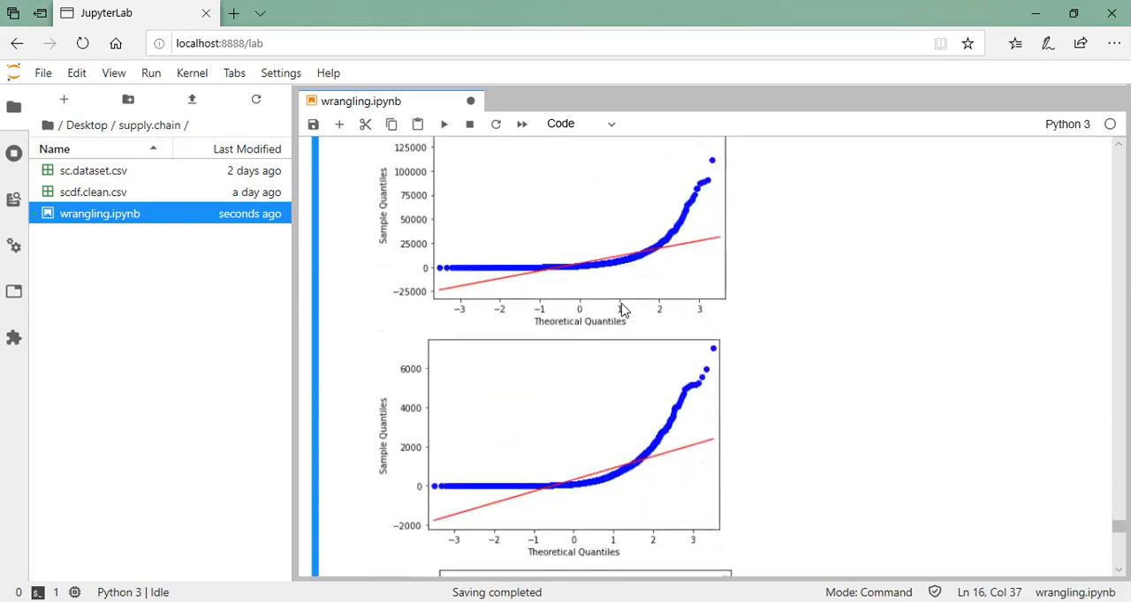
{"action": "scroll", "coordinate": [621, 310], "scroll_direction": "down", "scroll_amount": 8}
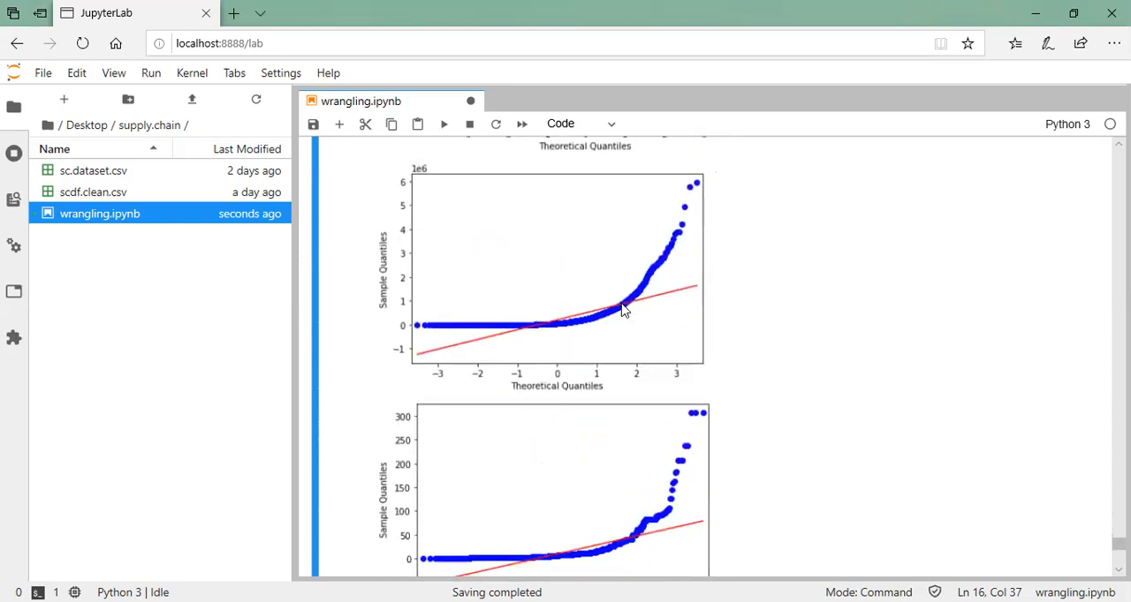
{"action": "scroll", "coordinate": [621, 310], "scroll_direction": "up", "scroll_amount": 4}
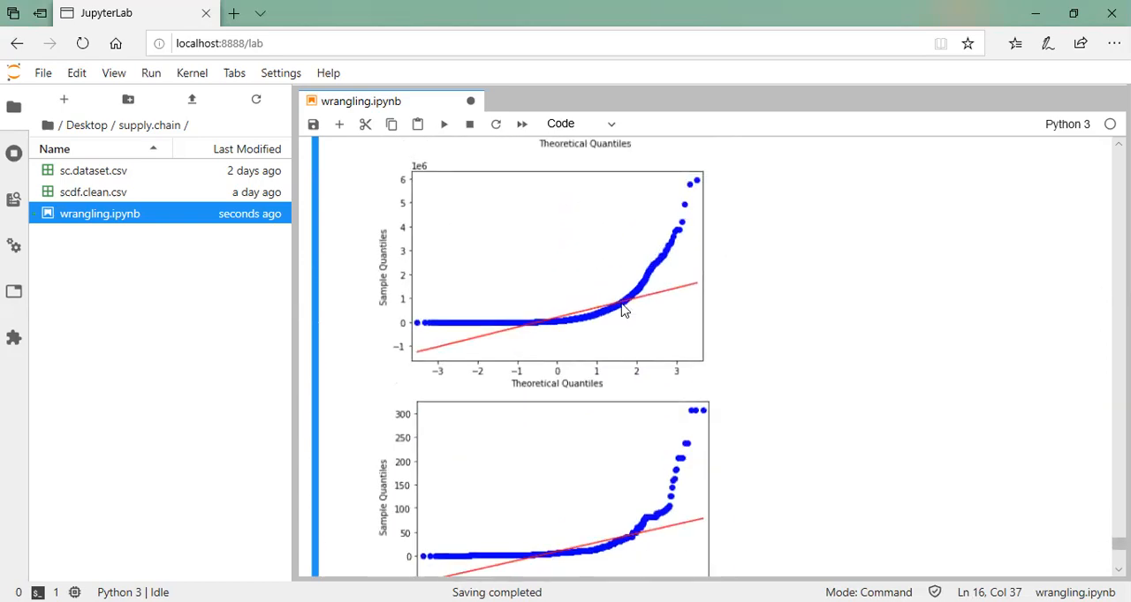
{"action": "scroll", "coordinate": [615, 321], "scroll_direction": "down", "scroll_amount": 2}
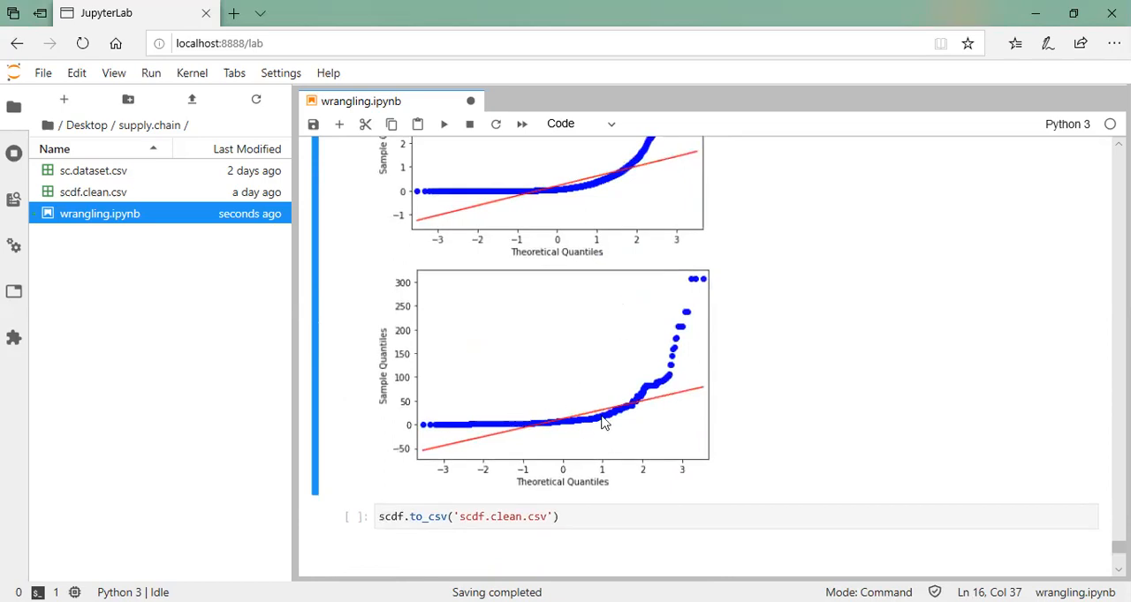
{"action": "scroll", "coordinate": [601, 423], "scroll_direction": "up", "scroll_amount": 15}
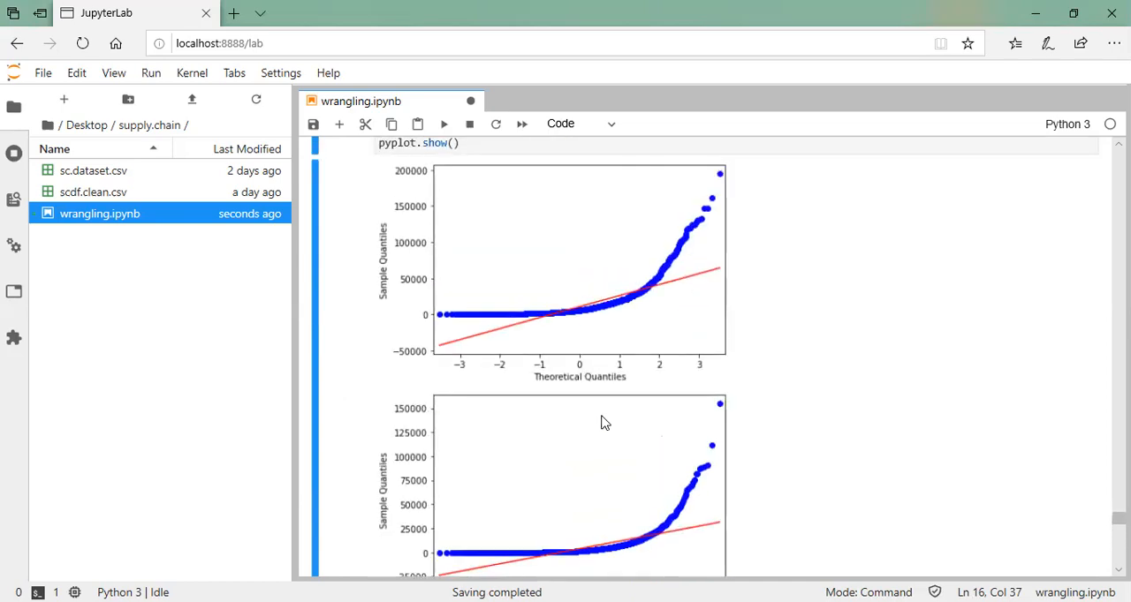
{"action": "scroll", "coordinate": [600, 423], "scroll_direction": "up", "scroll_amount": 10}
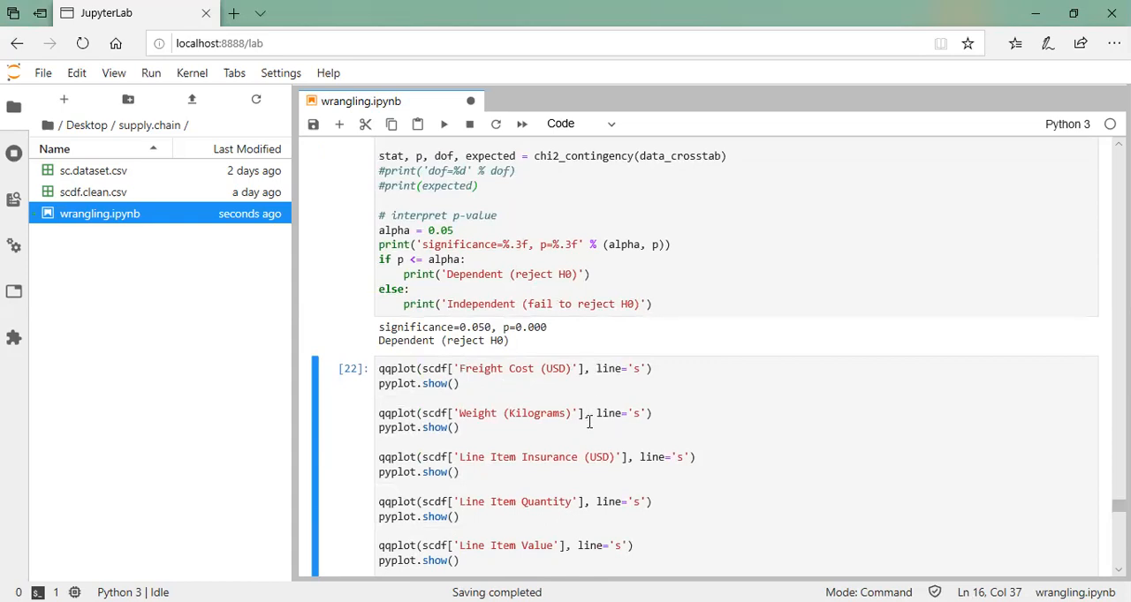
{"action": "scroll", "coordinate": [557, 509], "scroll_direction": "down", "scroll_amount": 1}
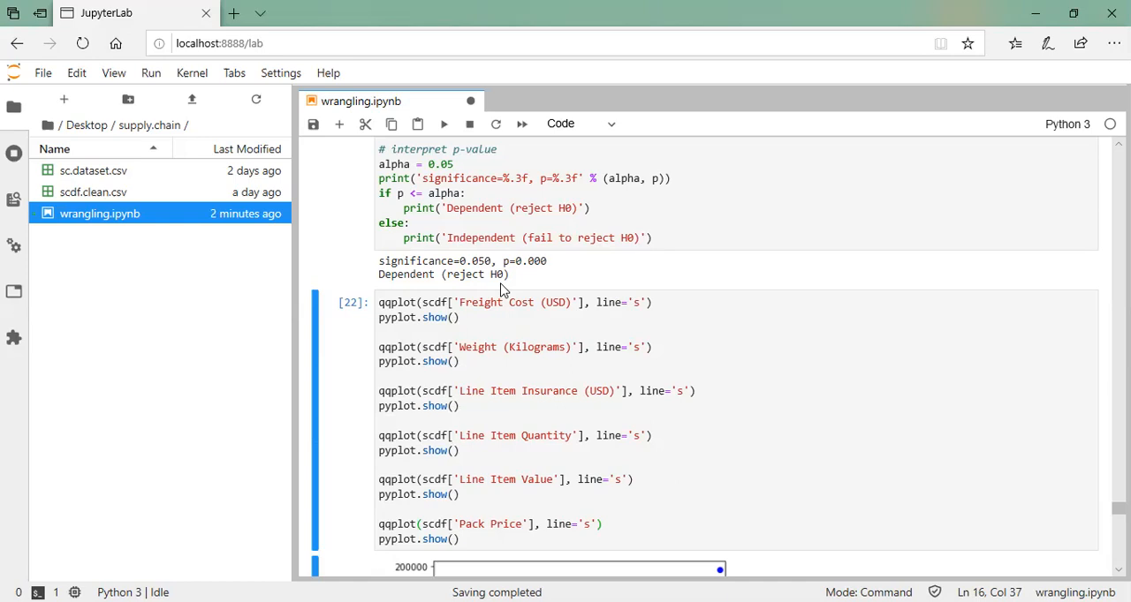
{"action": "scroll", "coordinate": [500, 290], "scroll_direction": "down", "scroll_amount": 10}
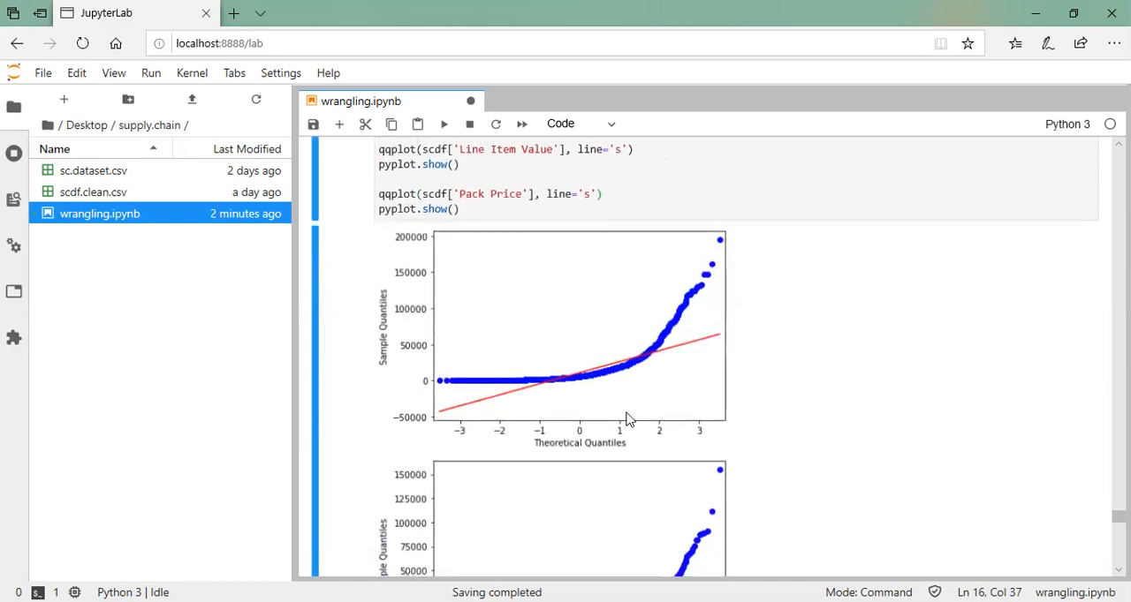
{"action": "scroll", "coordinate": [642, 383], "scroll_direction": "up", "scroll_amount": 5}
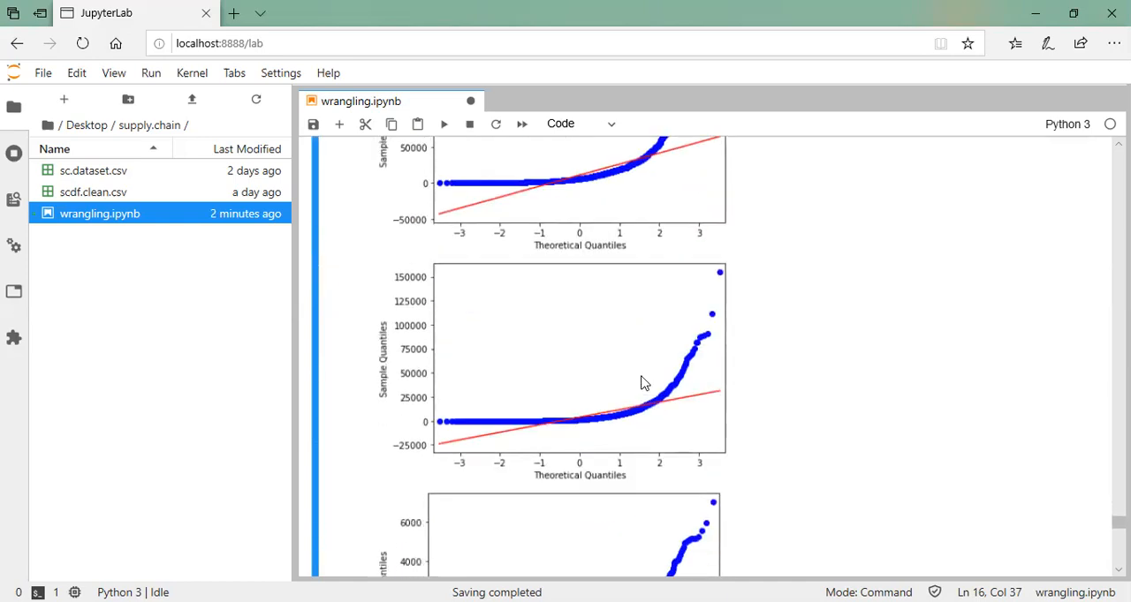
{"action": "scroll", "coordinate": [642, 383], "scroll_direction": "up", "scroll_amount": 2}
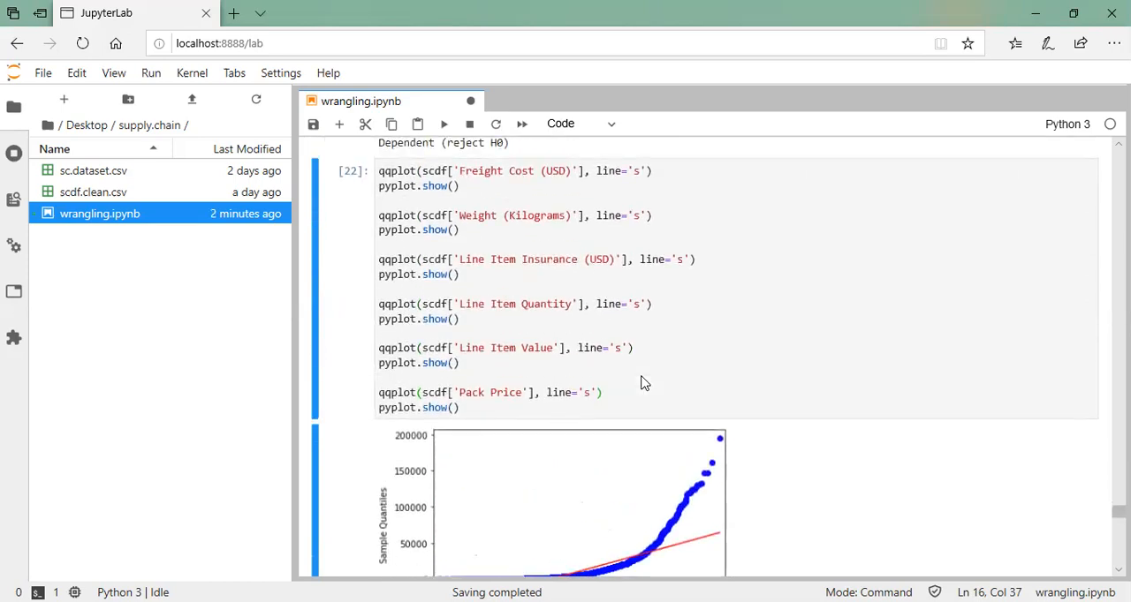
Match each Q-Q plot to its column in the qqplot cell and examine how its points depart from the reference line
{"action": "scroll", "coordinate": [561, 296], "scroll_direction": "down", "scroll_amount": 8}
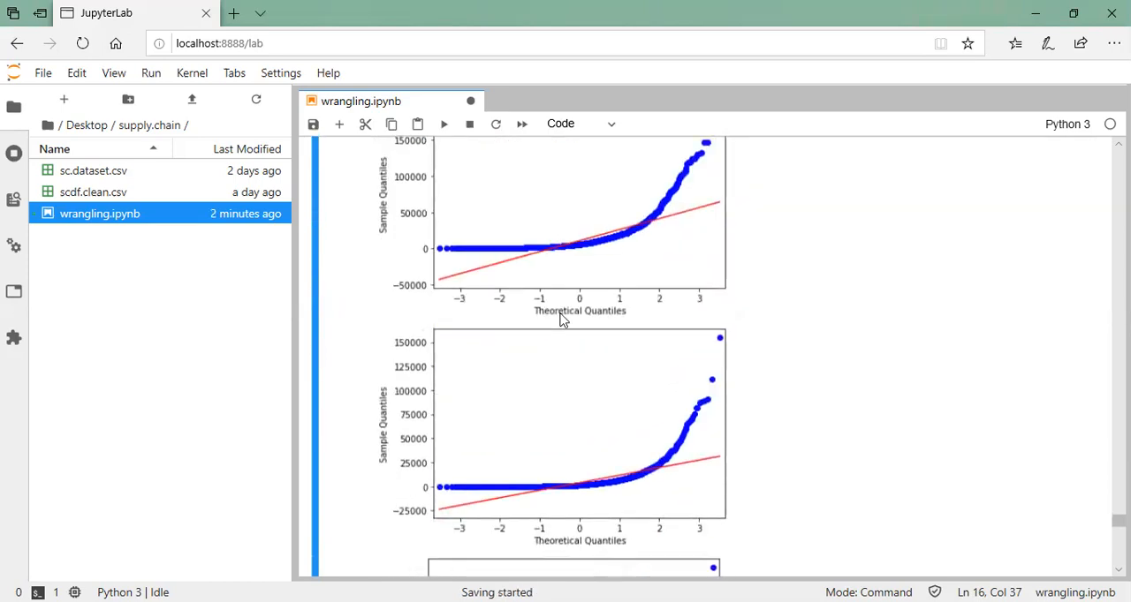
{"action": "scroll", "coordinate": [564, 441], "scroll_direction": "down", "scroll_amount": 10}
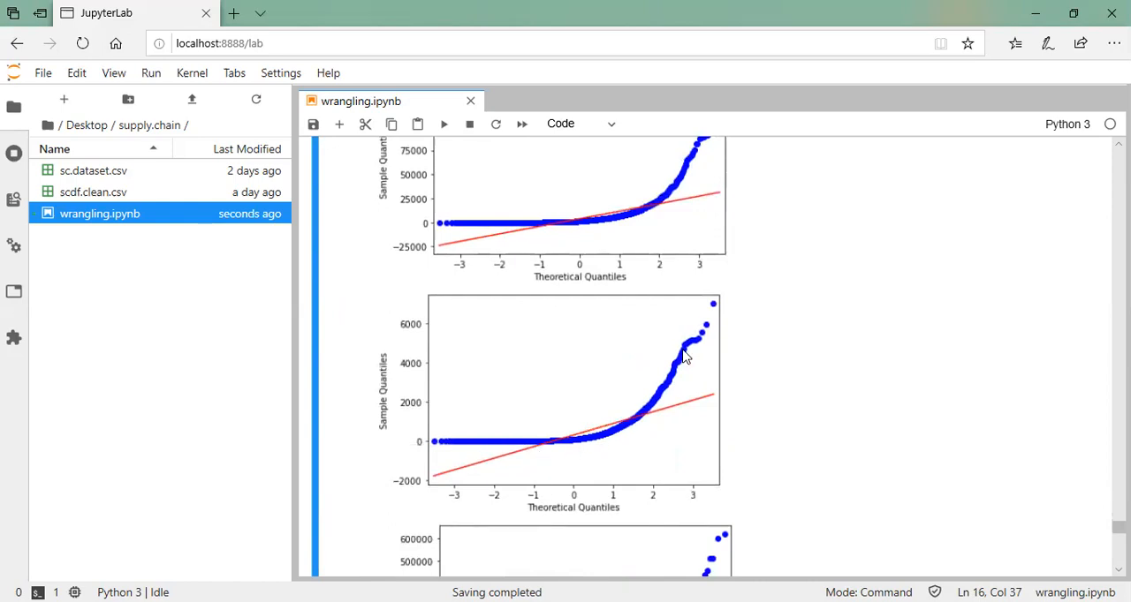
{"action": "scroll", "coordinate": [620, 458], "scroll_direction": "down", "scroll_amount": 3}
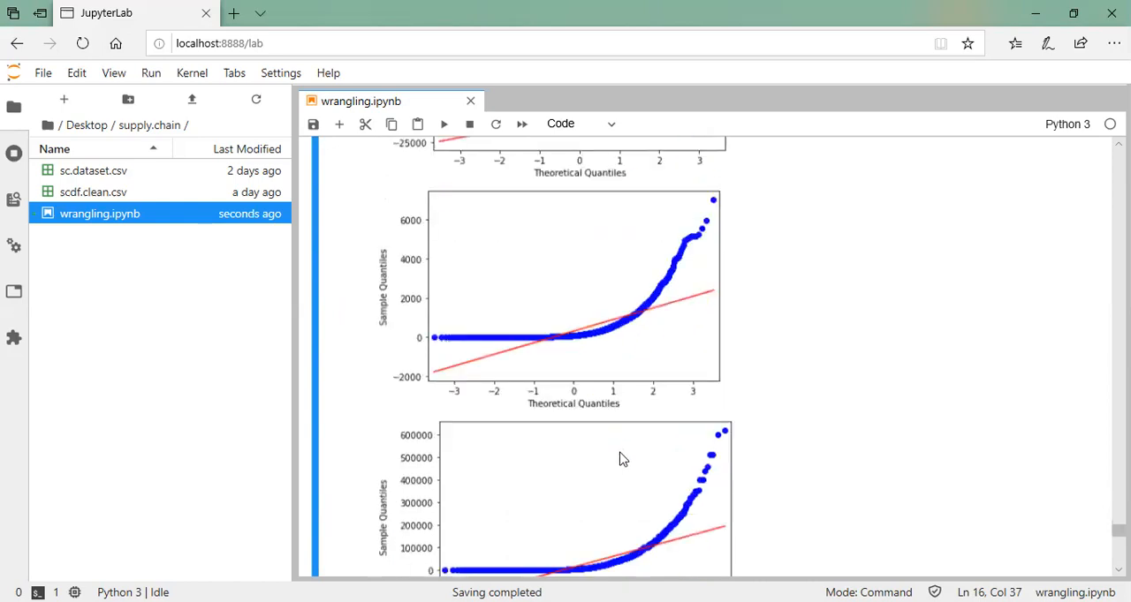
{"action": "scroll", "coordinate": [565, 548], "scroll_direction": "down", "scroll_amount": 1}
{"action": "scroll", "coordinate": [546, 560], "scroll_direction": "up", "scroll_amount": 3}
{"action": "scroll", "coordinate": [546, 560], "scroll_direction": "down", "scroll_amount": 5}
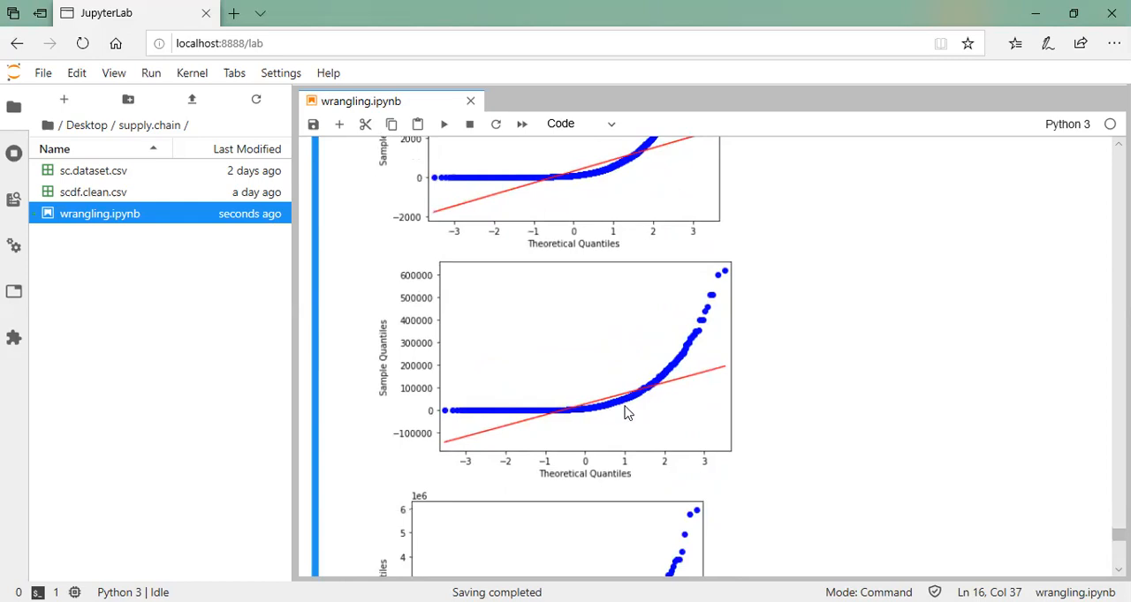
{"action": "scroll", "coordinate": [628, 408], "scroll_direction": "down", "scroll_amount": 12}
{"action": "scroll", "coordinate": [626, 412], "scroll_direction": "up", "scroll_amount": 10}
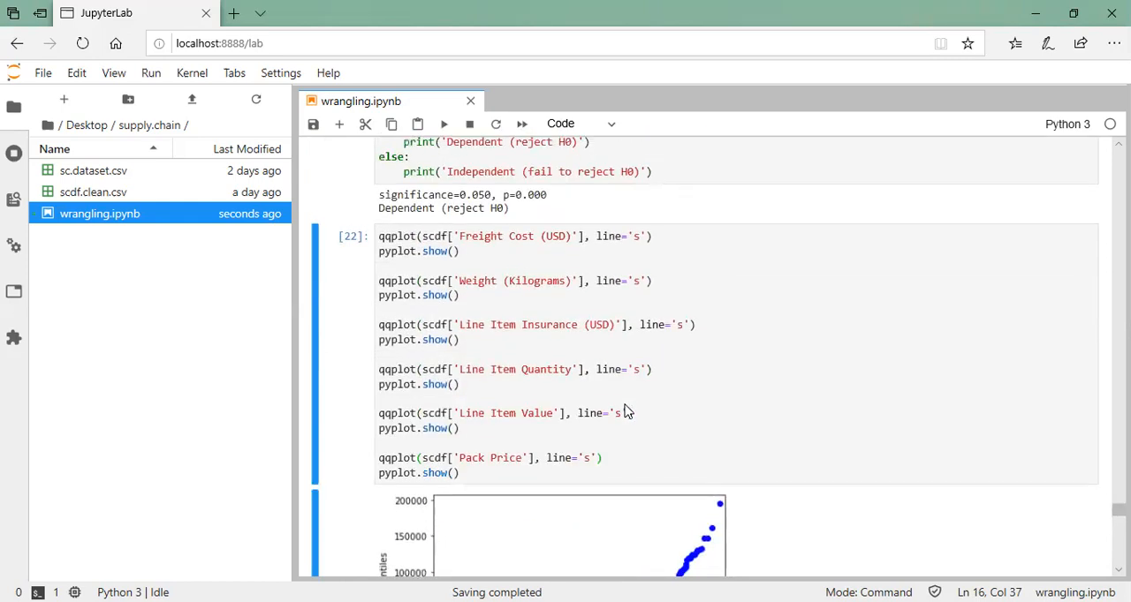
{"action": "scroll", "coordinate": [650, 478], "scroll_direction": "down", "scroll_amount": 10}
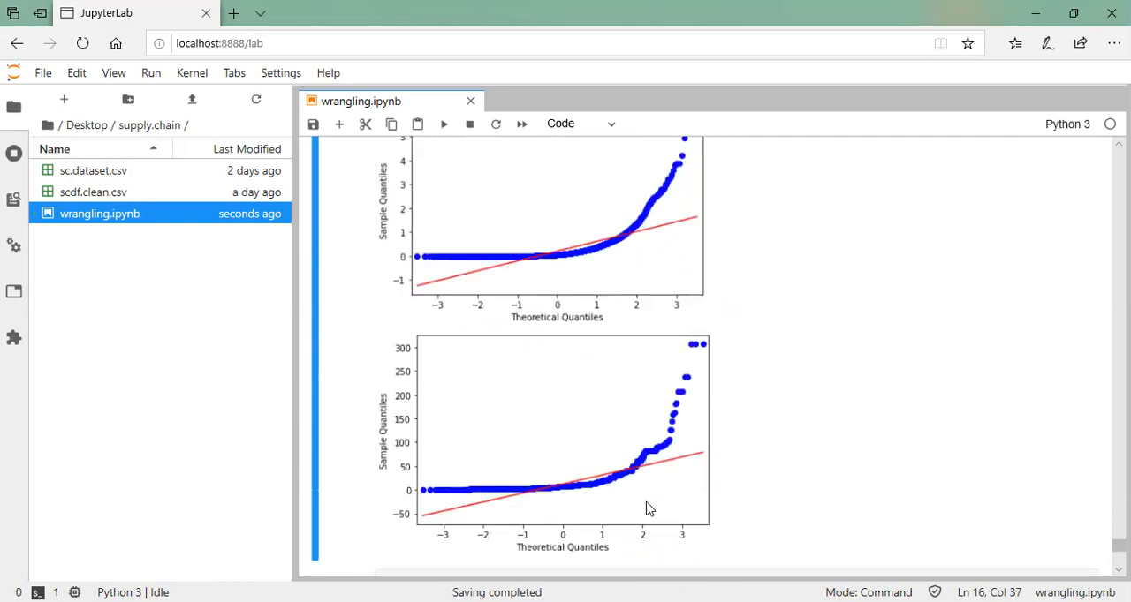
{"action": "scroll", "coordinate": [678, 493], "scroll_direction": "down", "scroll_amount": 3}
{"action": "scroll", "coordinate": [676, 492], "scroll_direction": "up", "scroll_amount": 15}
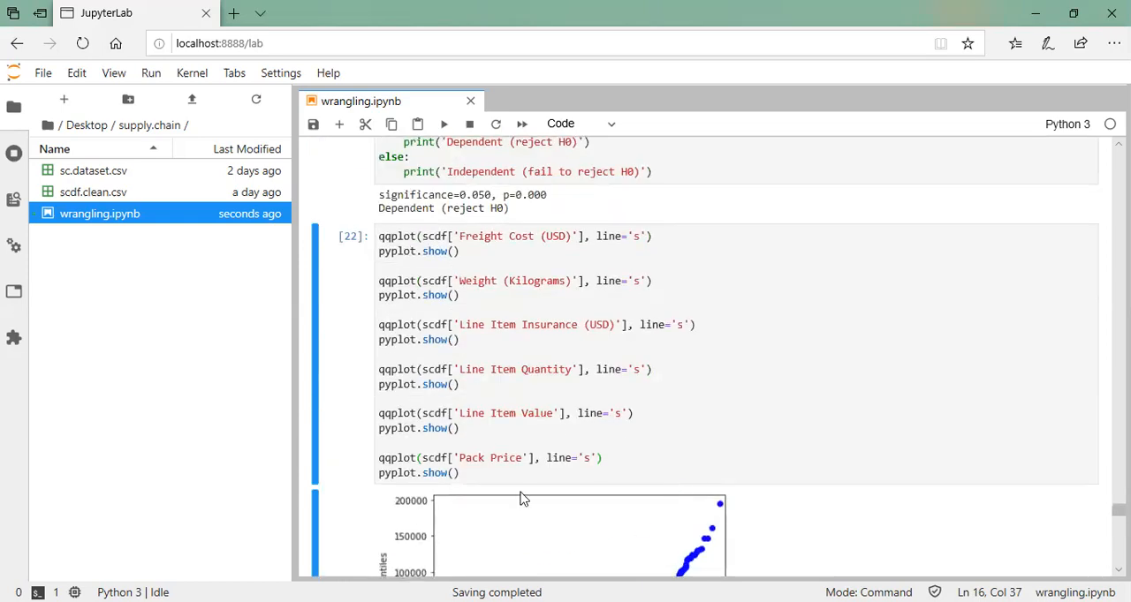
{"action": "scroll", "coordinate": [679, 557], "scroll_direction": "down", "scroll_amount": 10}
{"action": "scroll", "coordinate": [679, 558], "scroll_direction": "down", "scroll_amount": 7}
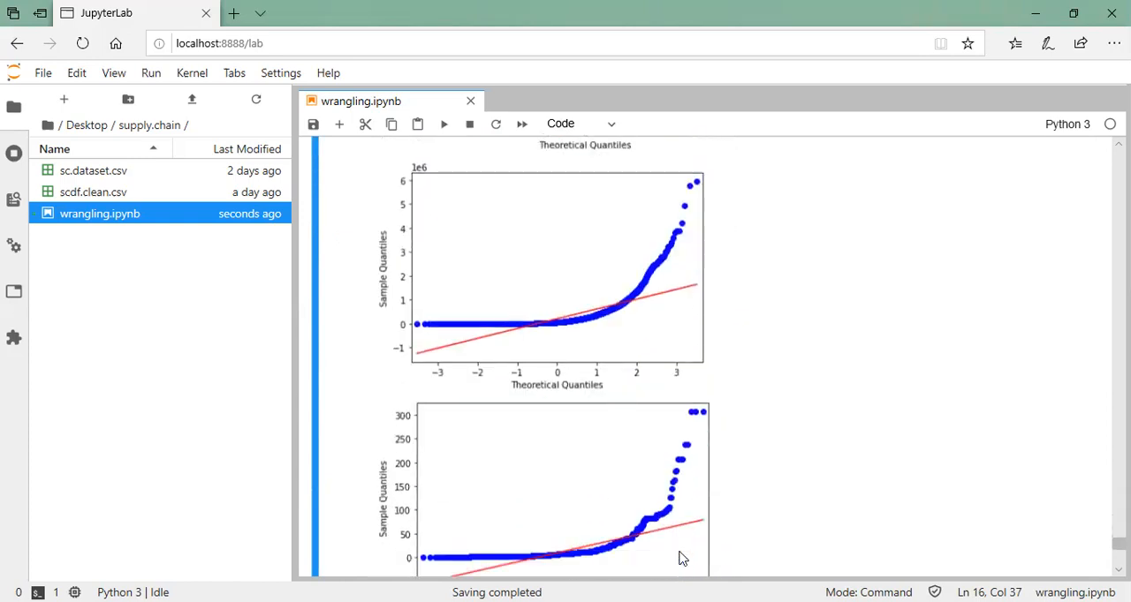
{"action": "scroll", "coordinate": [680, 558], "scroll_direction": "up", "scroll_amount": 3}
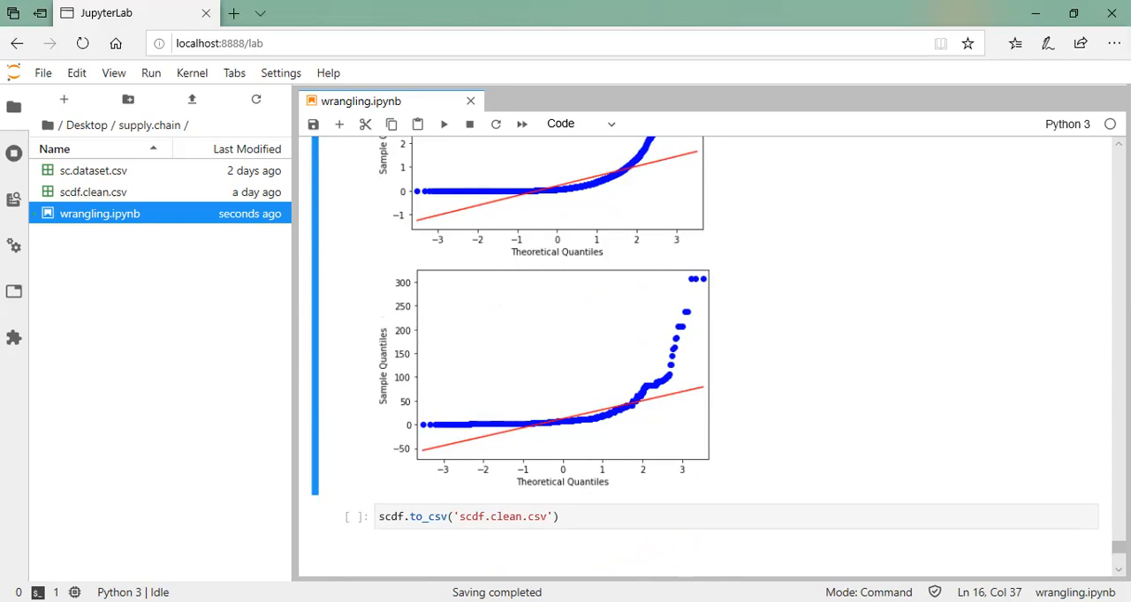
{"action": "scroll", "coordinate": [643, 463], "scroll_direction": "up", "scroll_amount": 15}
{"action": "scroll", "coordinate": [642, 463], "scroll_direction": "up", "scroll_amount": 5}
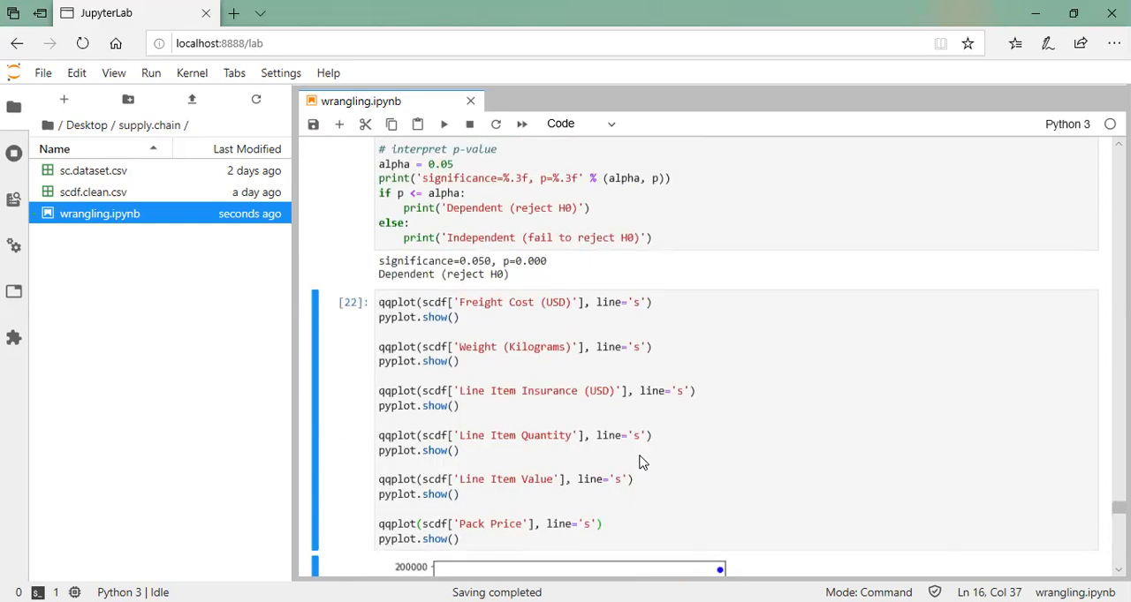
Run the scdf.to_csv cell to export the cleaned dataset as scdf.clean.csv and check the file's details in the file browser
{"action": "scroll", "coordinate": [476, 315], "scroll_direction": "down", "scroll_amount": 7}
{"action": "scroll", "coordinate": [477, 315], "scroll_direction": "down", "scroll_amount": 12}
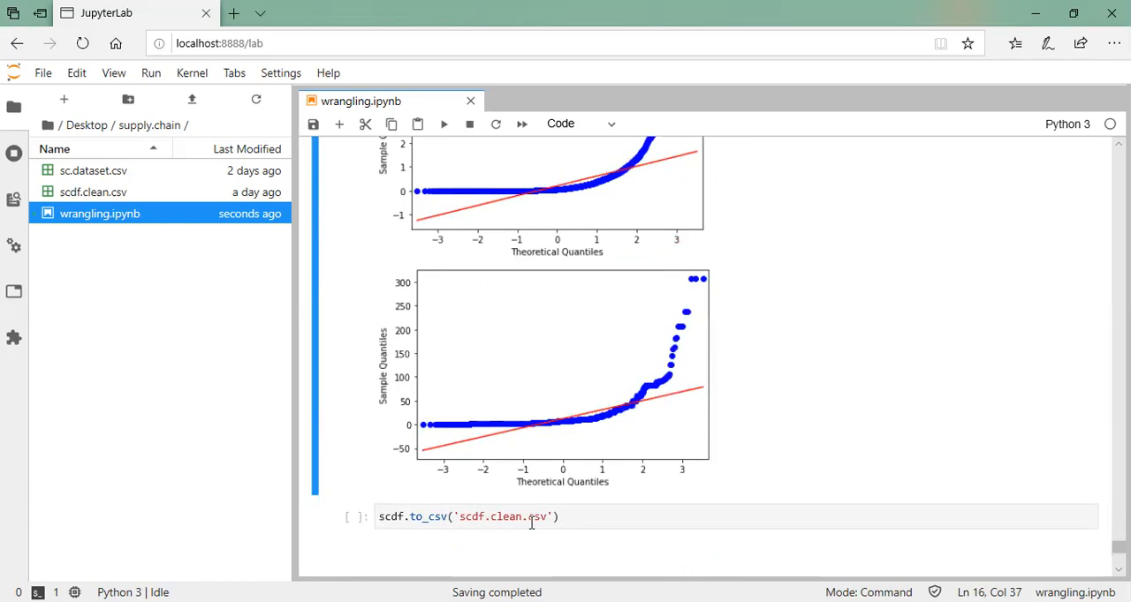
{"action": "left_click", "coordinate": [600, 532]}
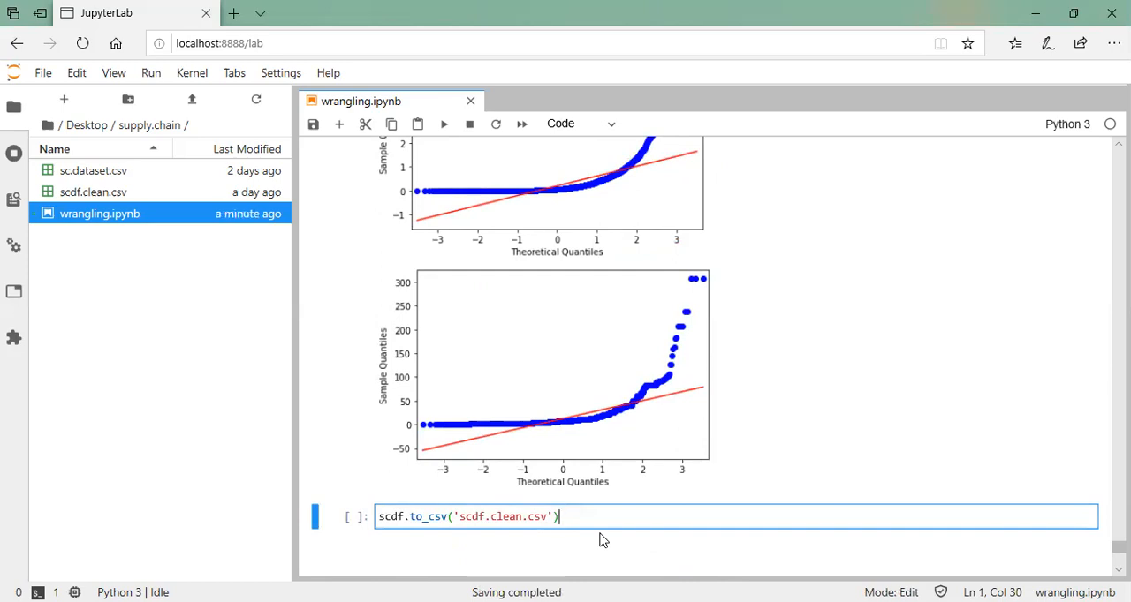
{"action": "key", "text": "ctrl+Return"}
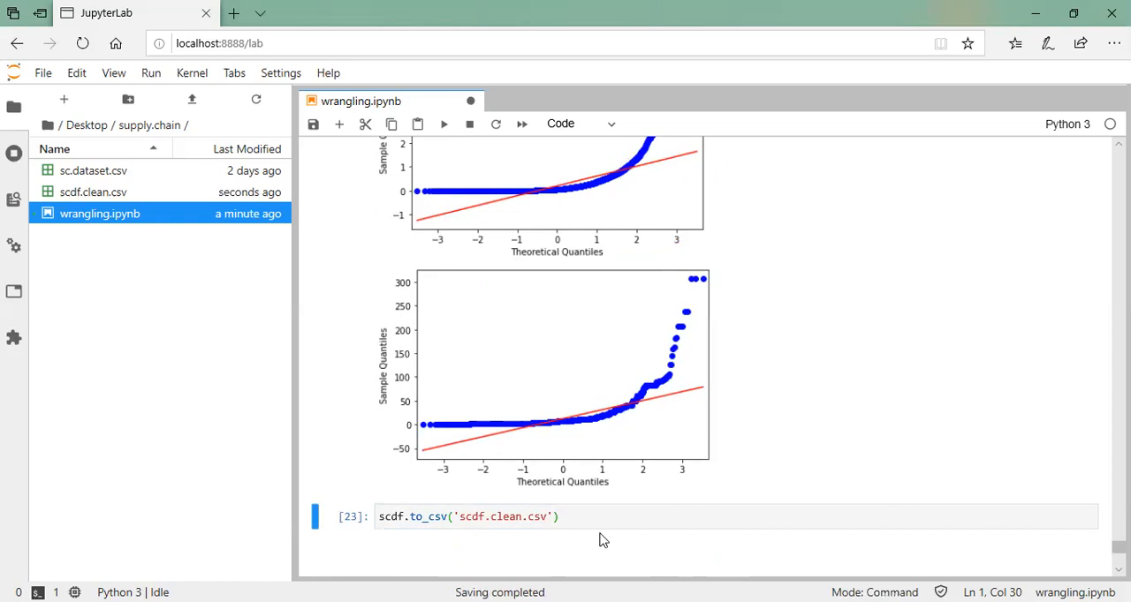
{"action": "mouse_move", "coordinate": [128, 196]}
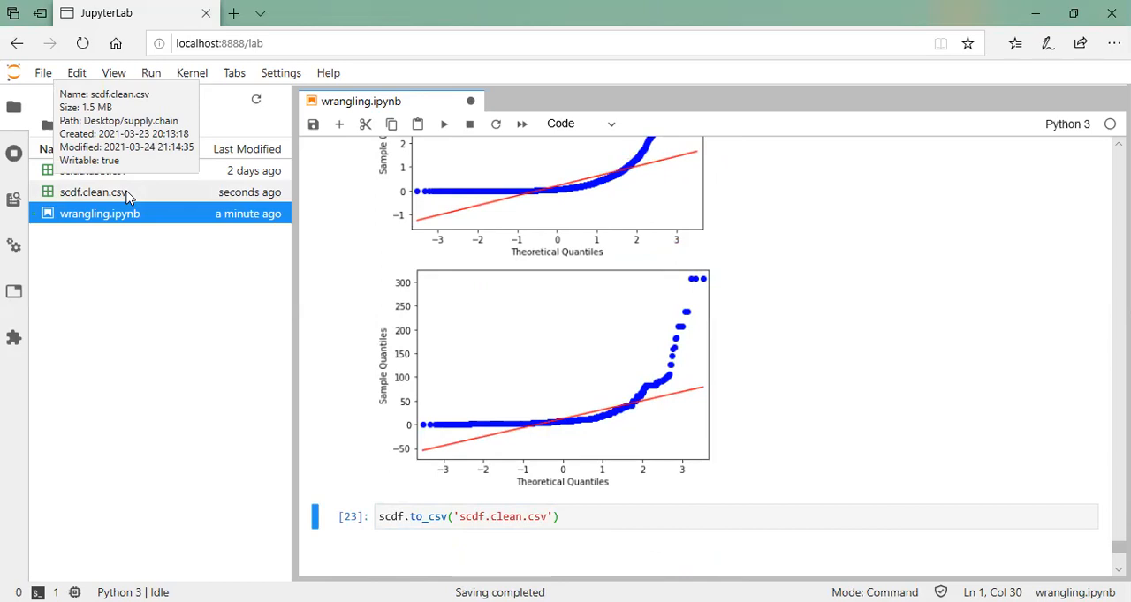
Review the chi-square results, the ANOVA tables for Pack Price, Line Item Quantity and Line Item Insurance, and the Q-Q plot section
{"action": "scroll", "coordinate": [688, 461], "scroll_direction": "up", "scroll_amount": 15}
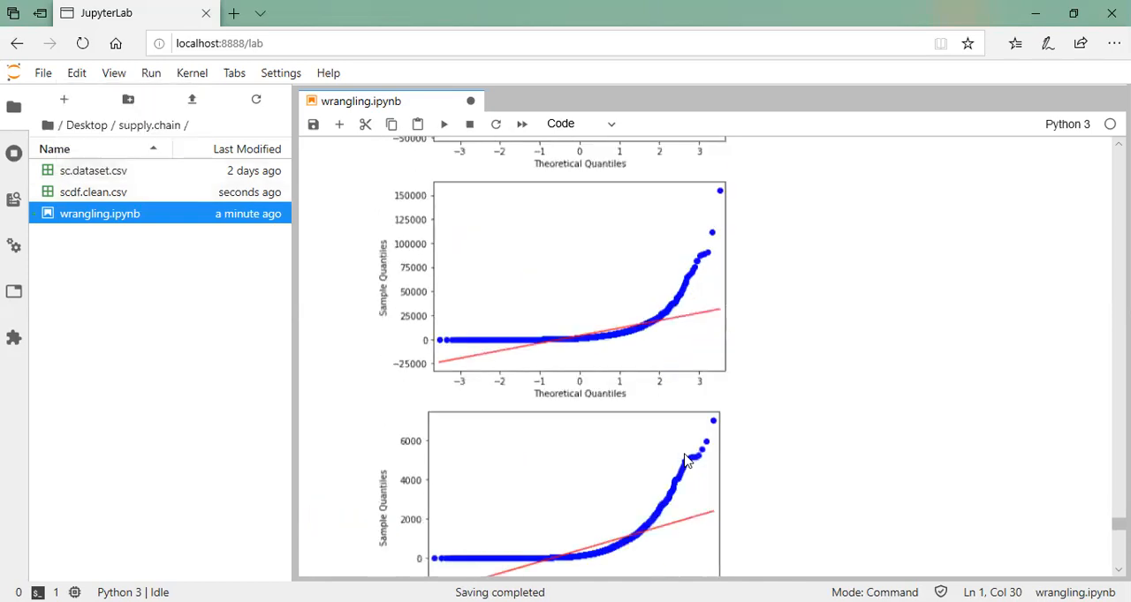
{"action": "scroll", "coordinate": [688, 461], "scroll_direction": "up", "scroll_amount": 8}
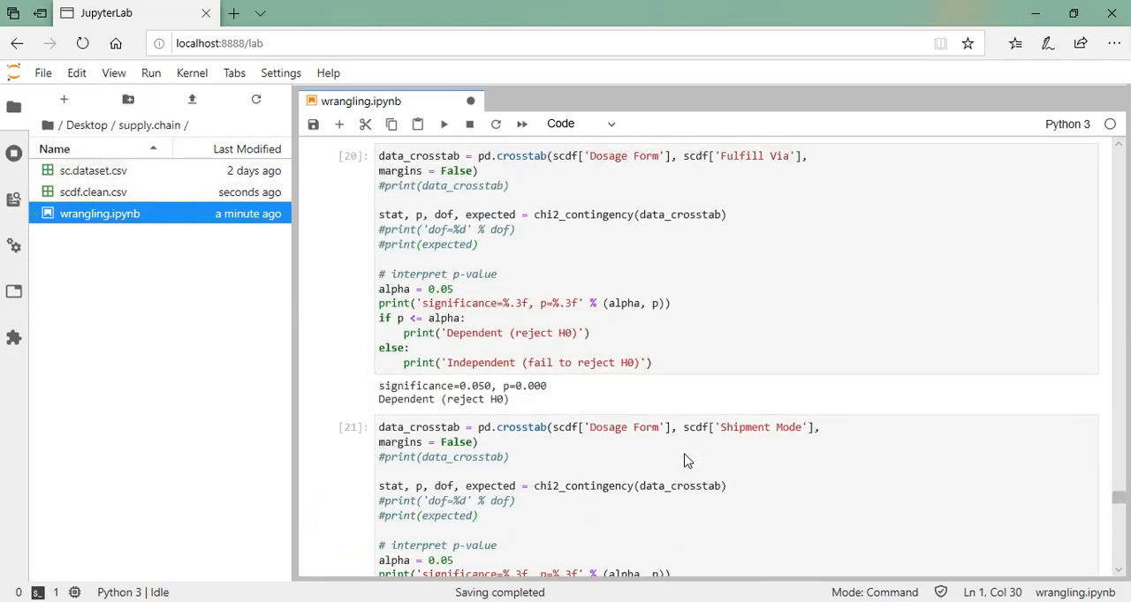
{"action": "scroll", "coordinate": [688, 461], "scroll_direction": "up", "scroll_amount": 2}
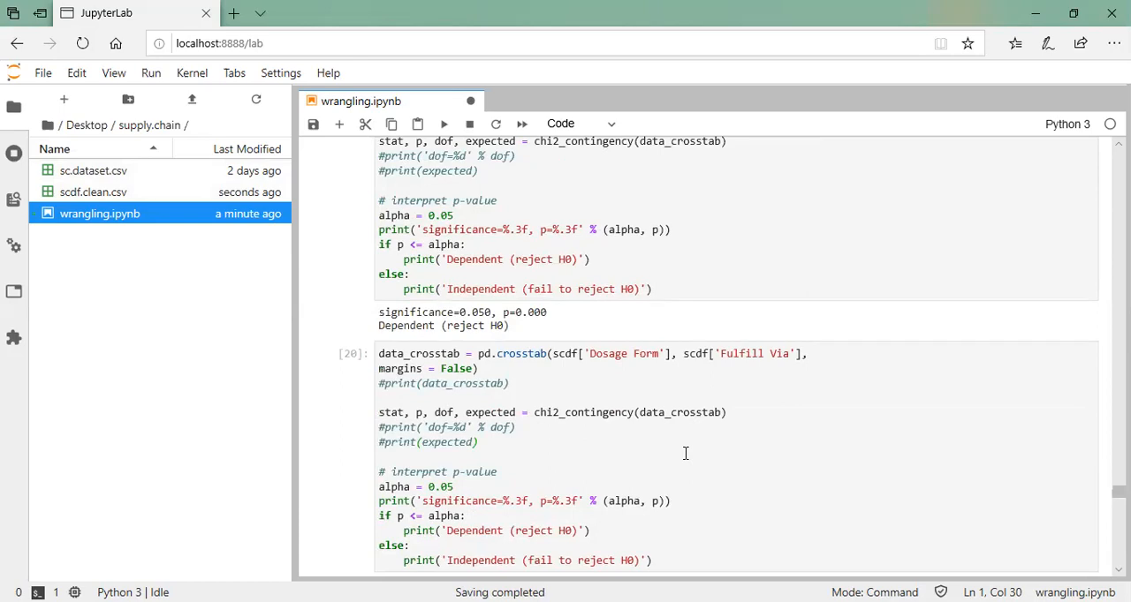
{"action": "scroll", "coordinate": [685, 453], "scroll_direction": "up", "scroll_amount": 10}
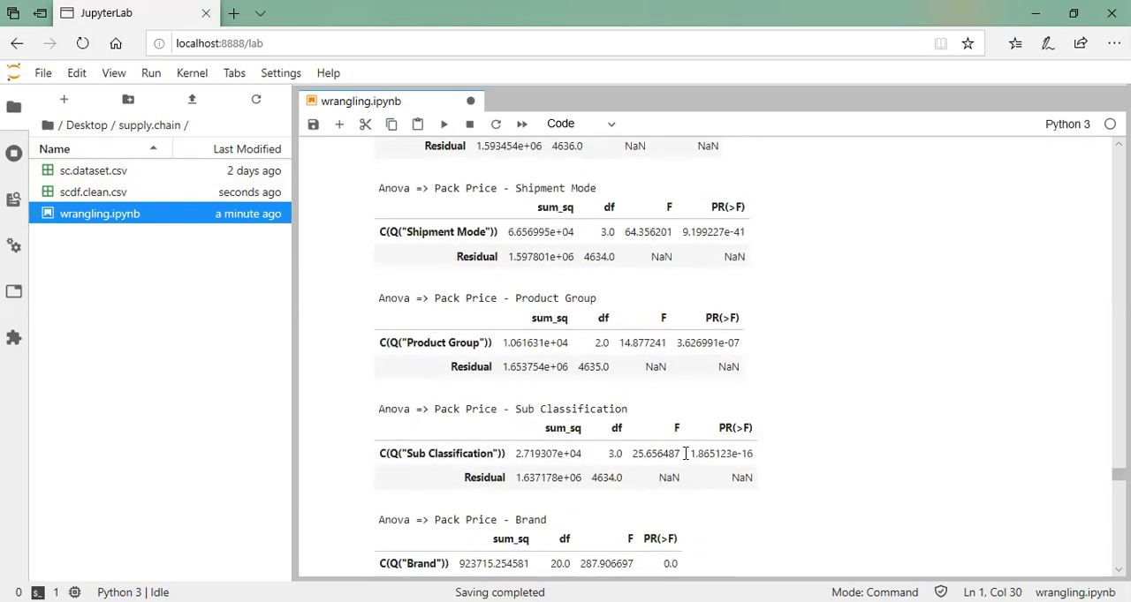
{"action": "scroll", "coordinate": [685, 453], "scroll_direction": "up", "scroll_amount": 15}
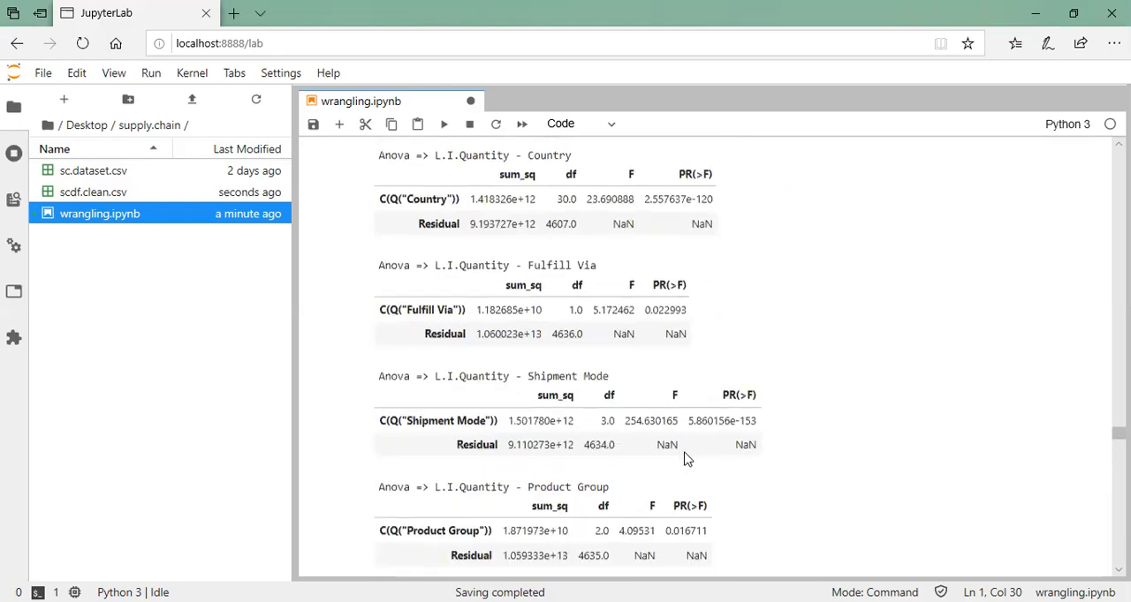
{"action": "scroll", "coordinate": [685, 445], "scroll_direction": "up", "scroll_amount": 6}
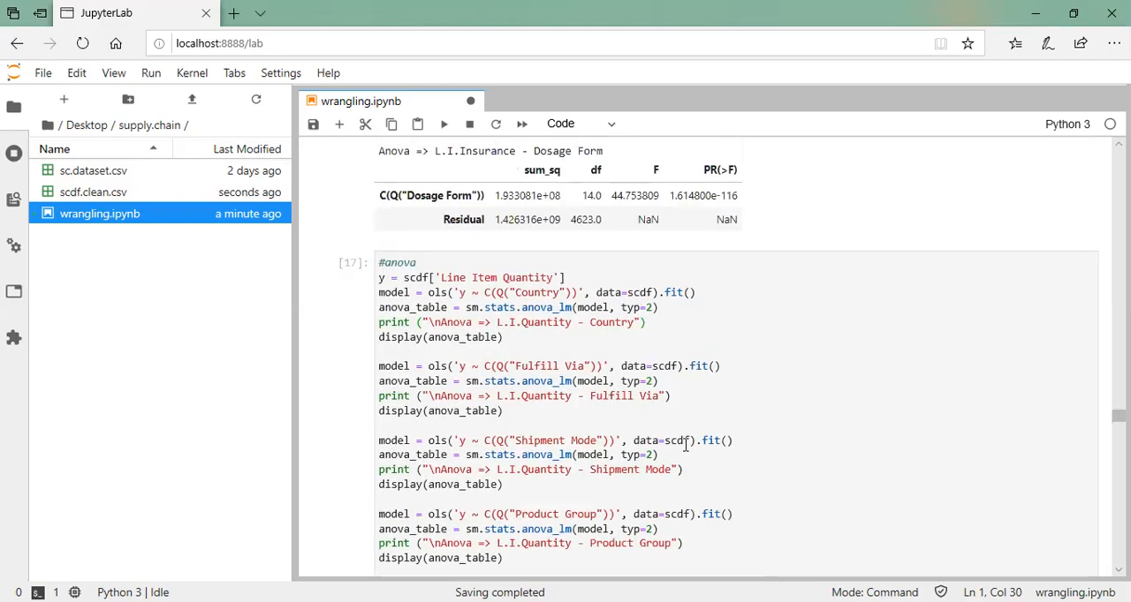
{"action": "scroll", "coordinate": [685, 445], "scroll_direction": "up", "scroll_amount": 20}
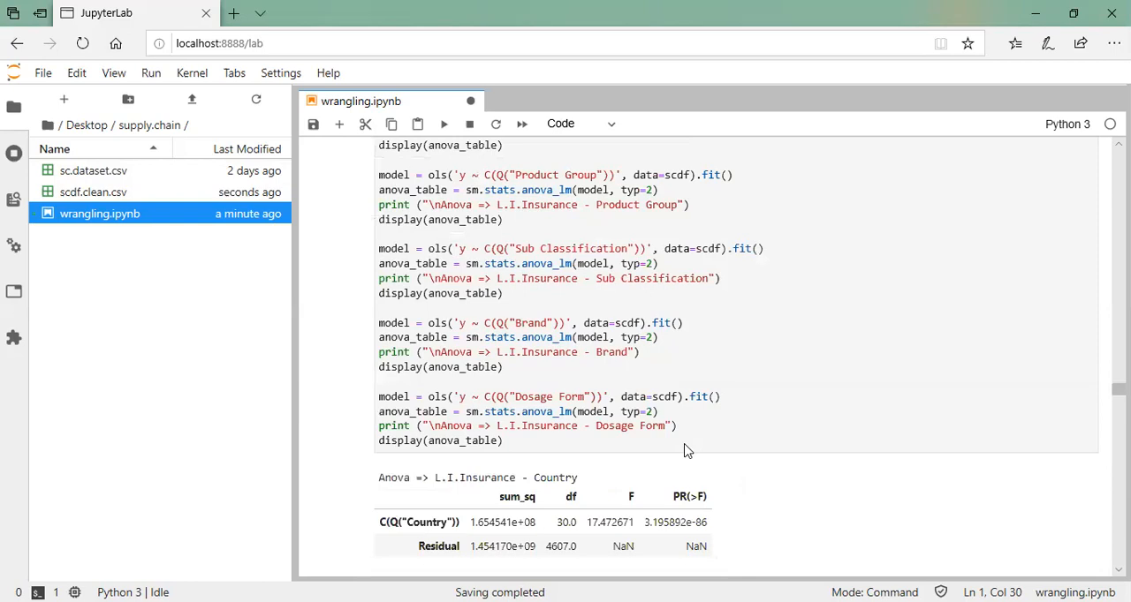
{"action": "scroll", "coordinate": [685, 451], "scroll_direction": "down", "scroll_amount": 4}
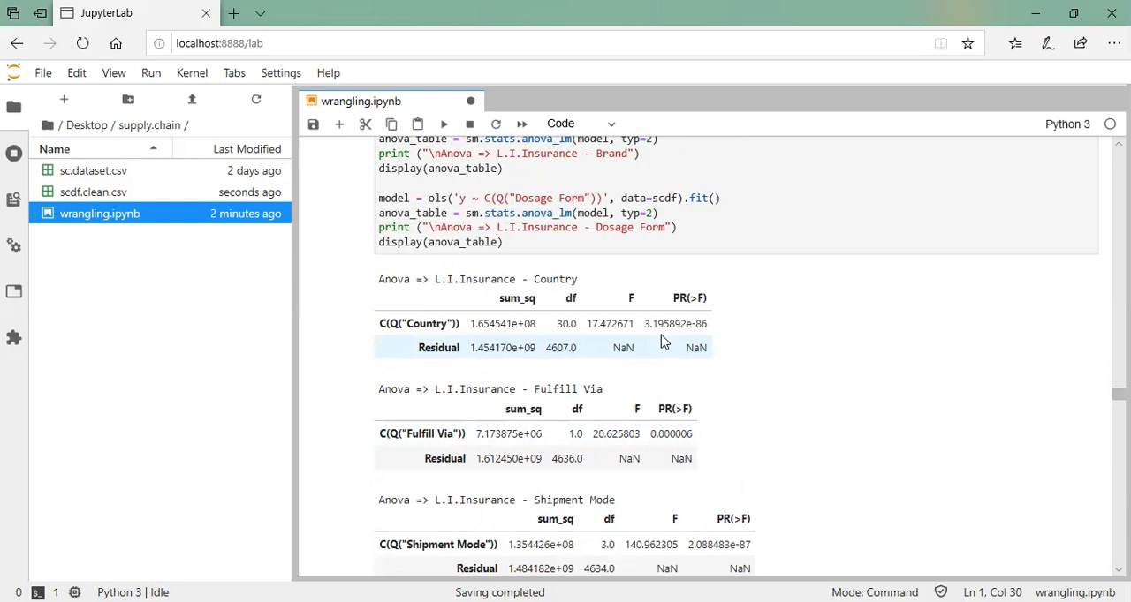
{"action": "scroll", "coordinate": [588, 424], "scroll_direction": "down", "scroll_amount": 10}
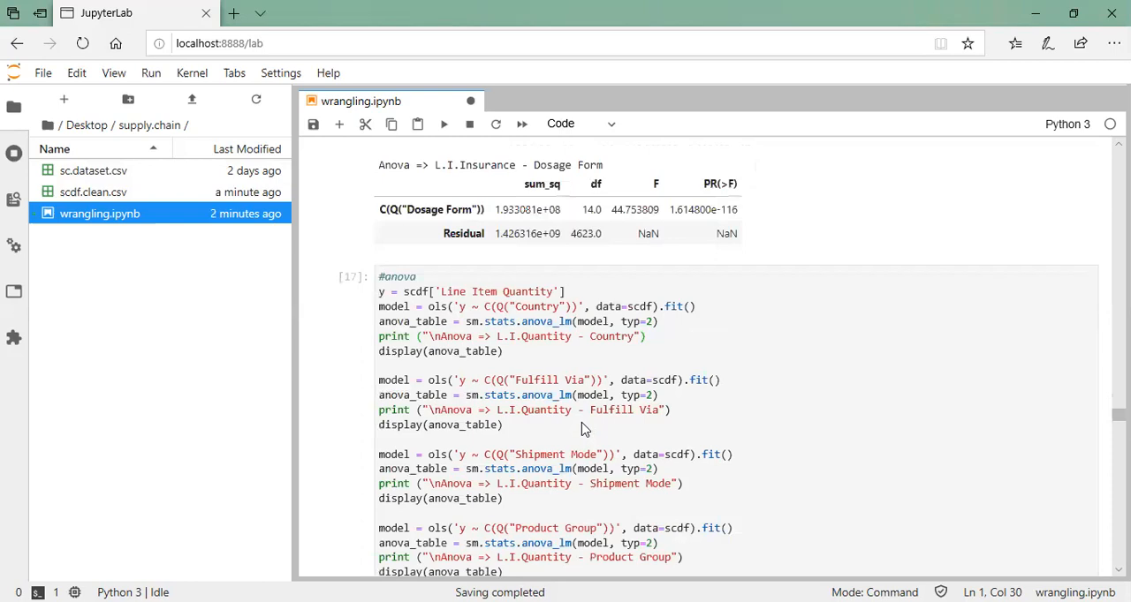
{"action": "scroll", "coordinate": [583, 430], "scroll_direction": "down", "scroll_amount": 6}
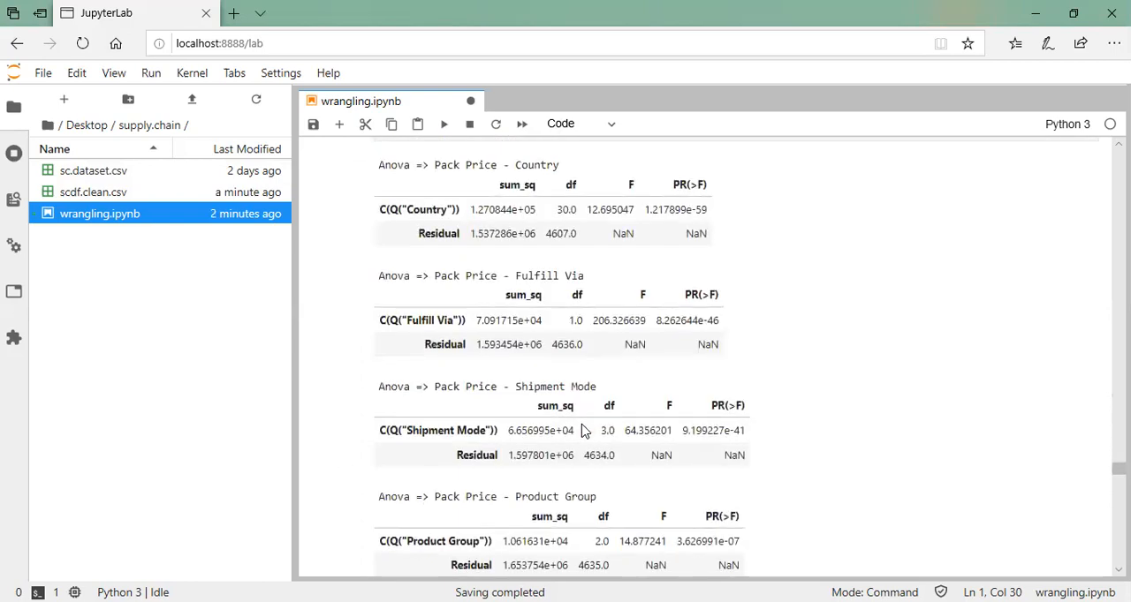
{"action": "scroll", "coordinate": [582, 430], "scroll_direction": "down", "scroll_amount": 15}
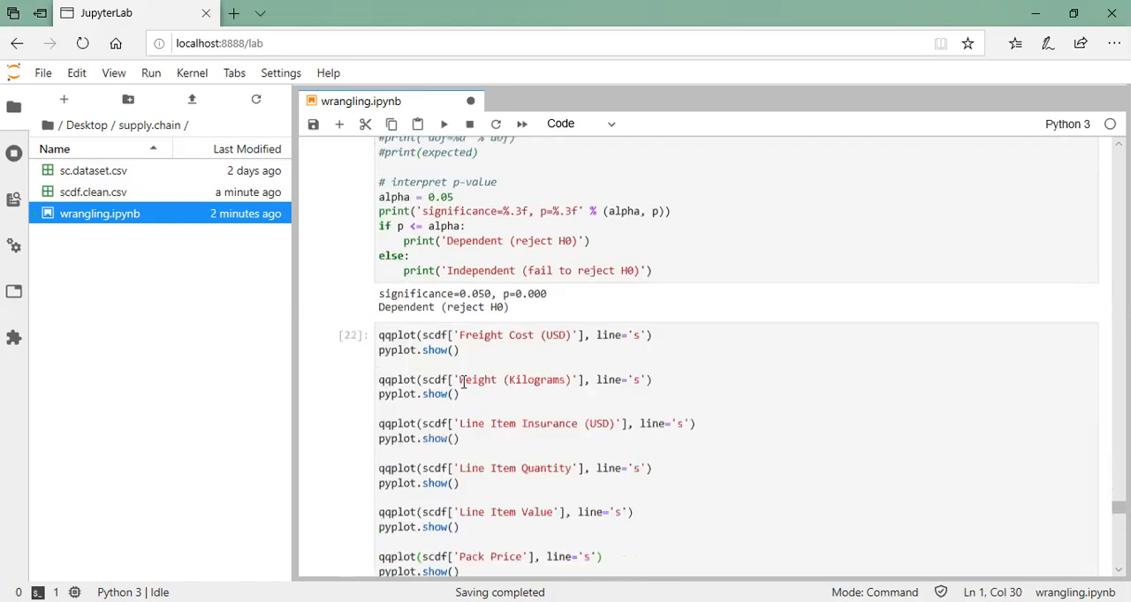
{"action": "scroll", "coordinate": [462, 387], "scroll_direction": "down", "scroll_amount": 5}
{"action": "scroll", "coordinate": [462, 389], "scroll_direction": "up", "scroll_amount": 5}
{"action": "scroll", "coordinate": [462, 389], "scroll_direction": "down", "scroll_amount": 3}
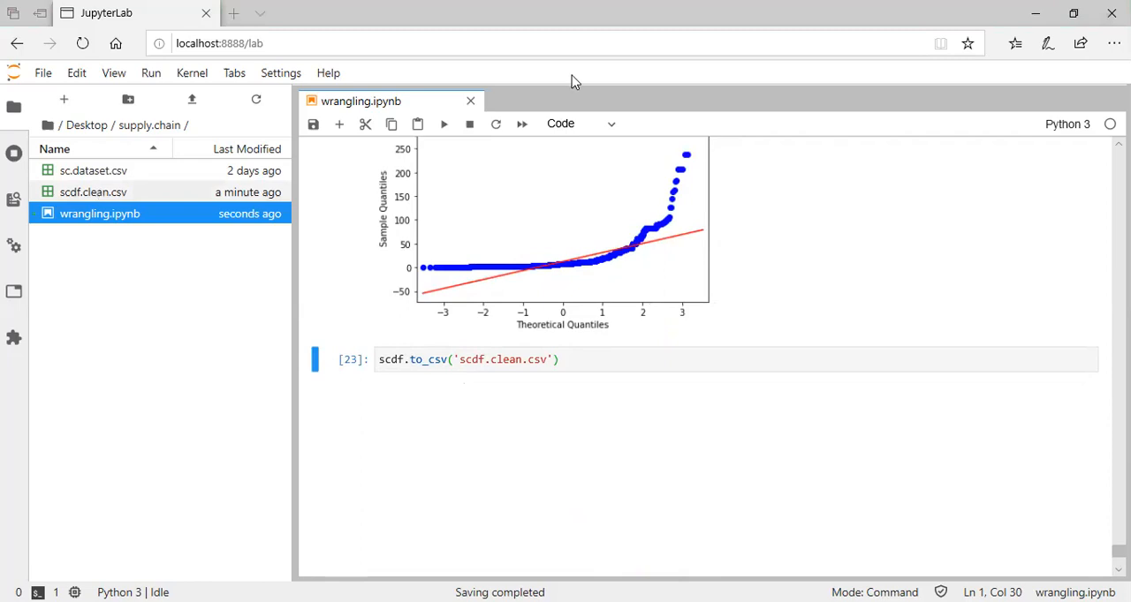
Switch to the SC file in Power Query Editor and review the SCNoRDC query's columns and its applied steps back to Source
{"action": "key", "text": "Up"}
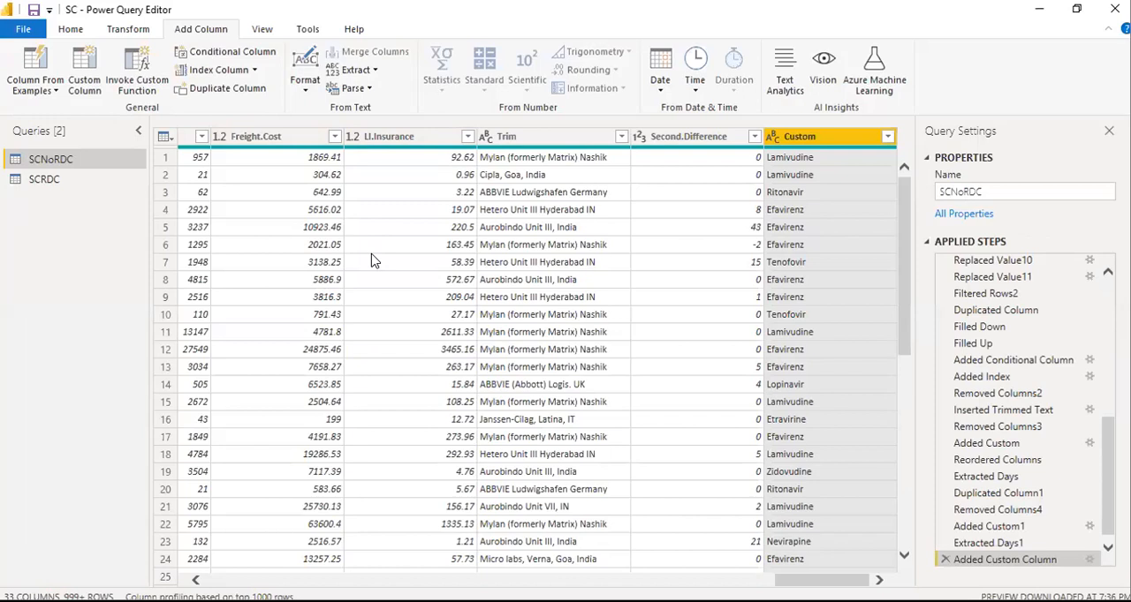
{"action": "left_click_drag", "start_coordinate": [821, 580], "coordinate": [247, 580]}
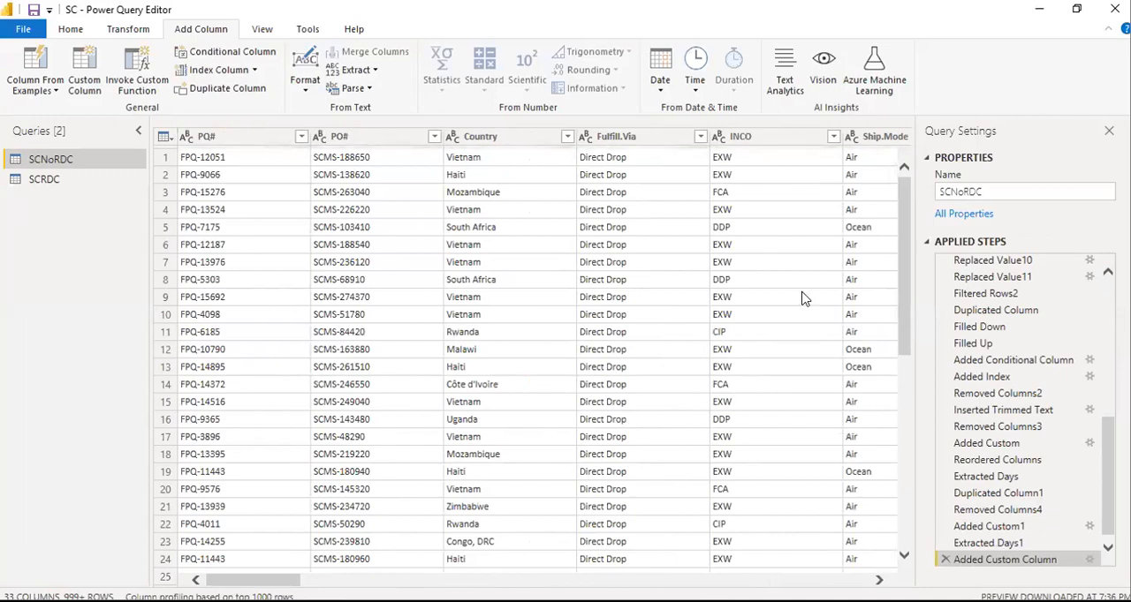
{"action": "left_click", "coordinate": [1020, 442]}
{"action": "scroll", "coordinate": [1020, 442], "scroll_direction": "up", "scroll_amount": 7}
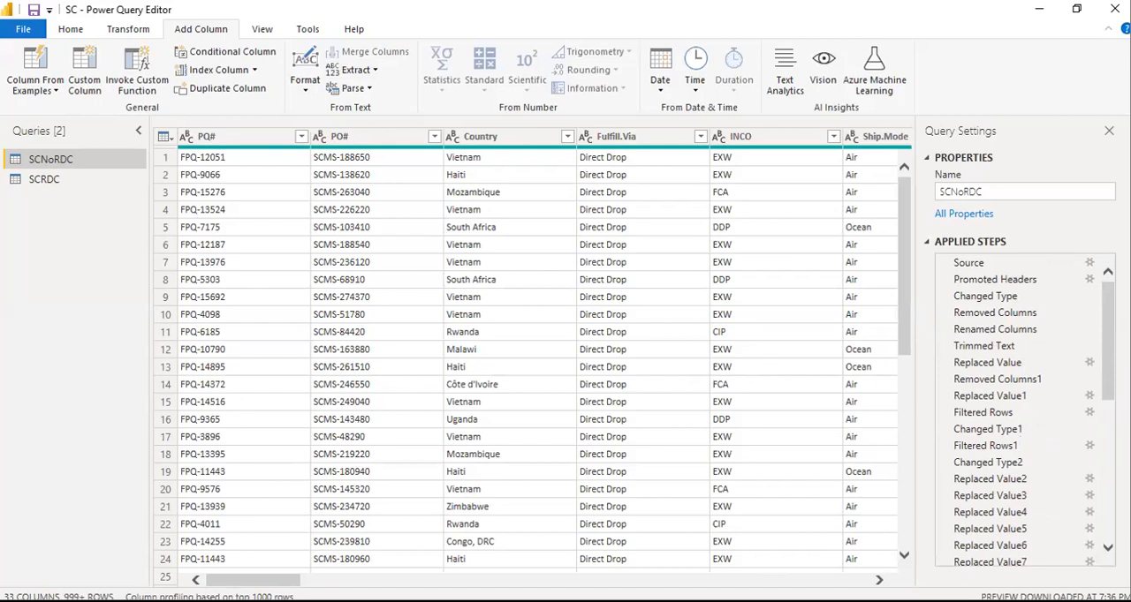
Close Power Query Editor and apply the pending query changes to the SC report
{"action": "key", "text": "alt+F4"}
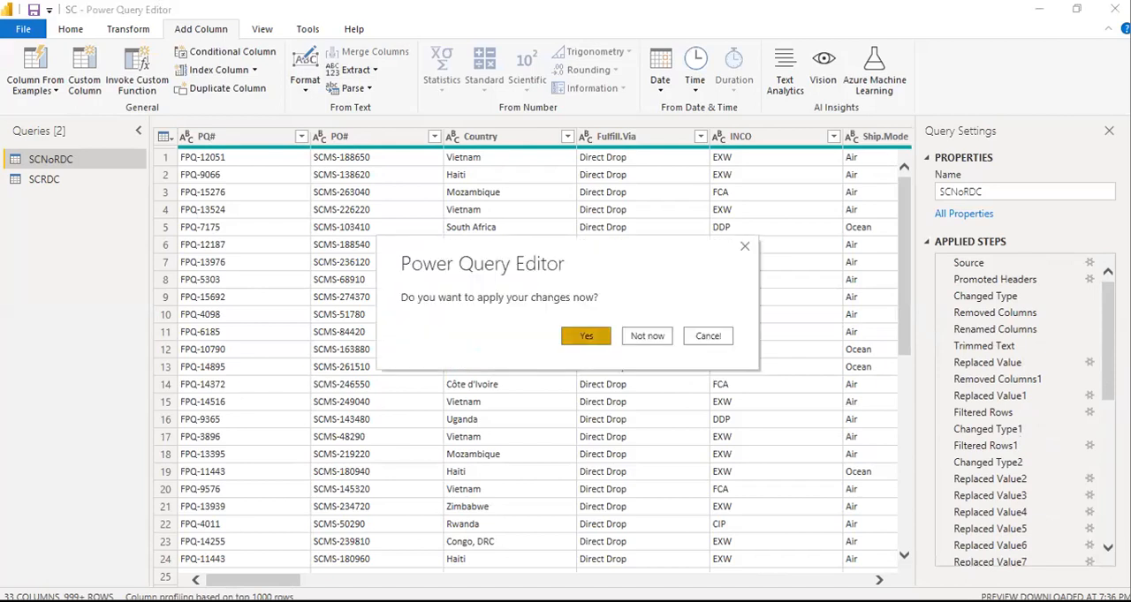
{"action": "left_click", "coordinate": [586, 337]}
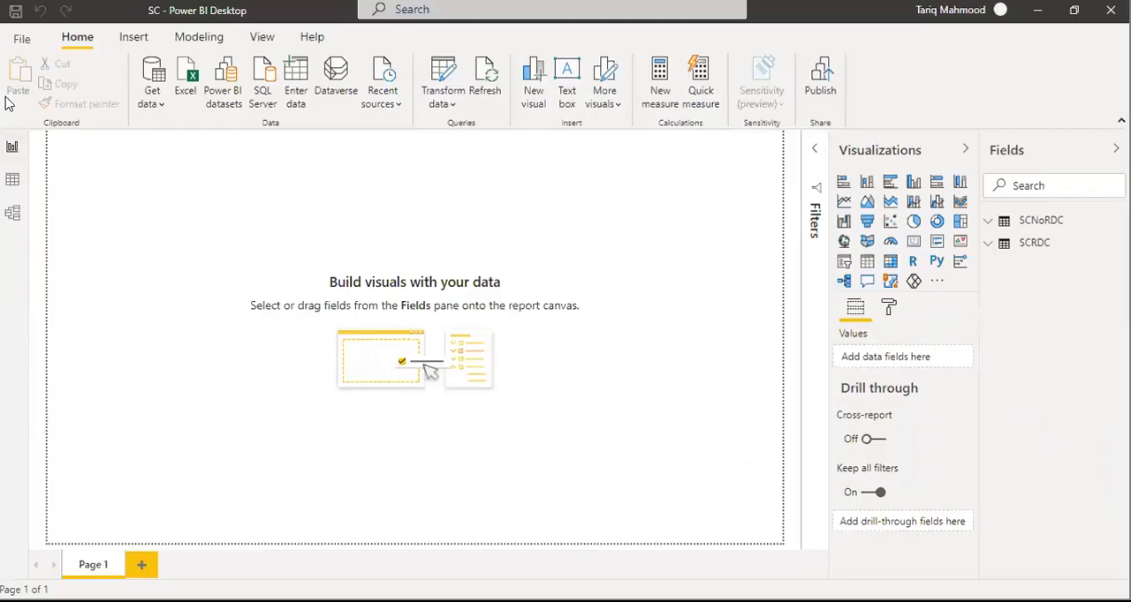
Create a new blank report in Power BI Desktop from the open SC file
{"action": "left_click", "coordinate": [23, 40]}
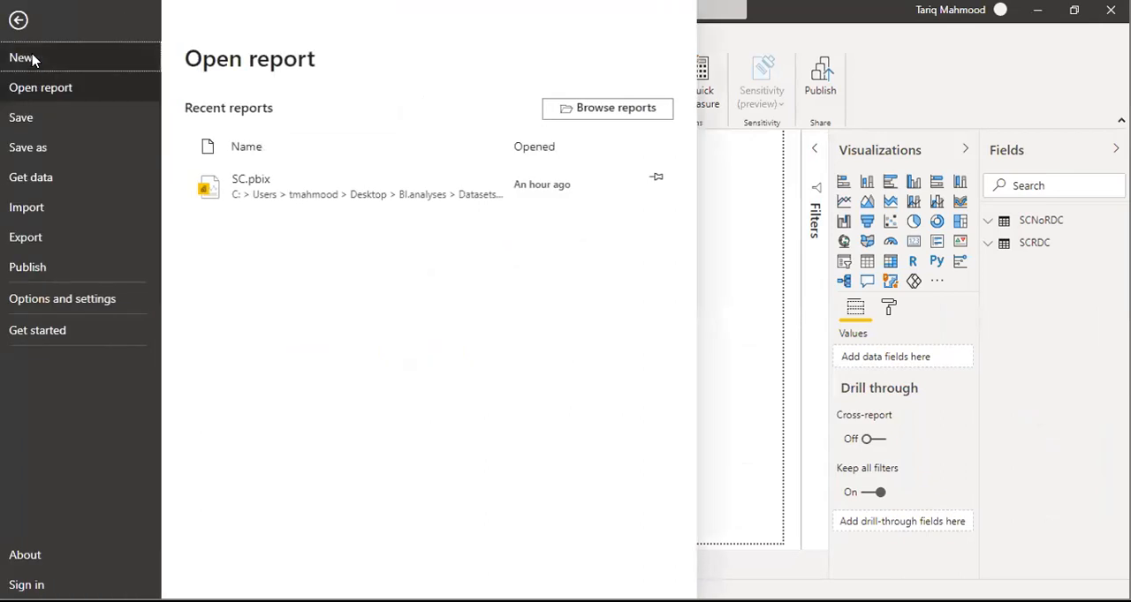
{"action": "key", "text": "Escape"}
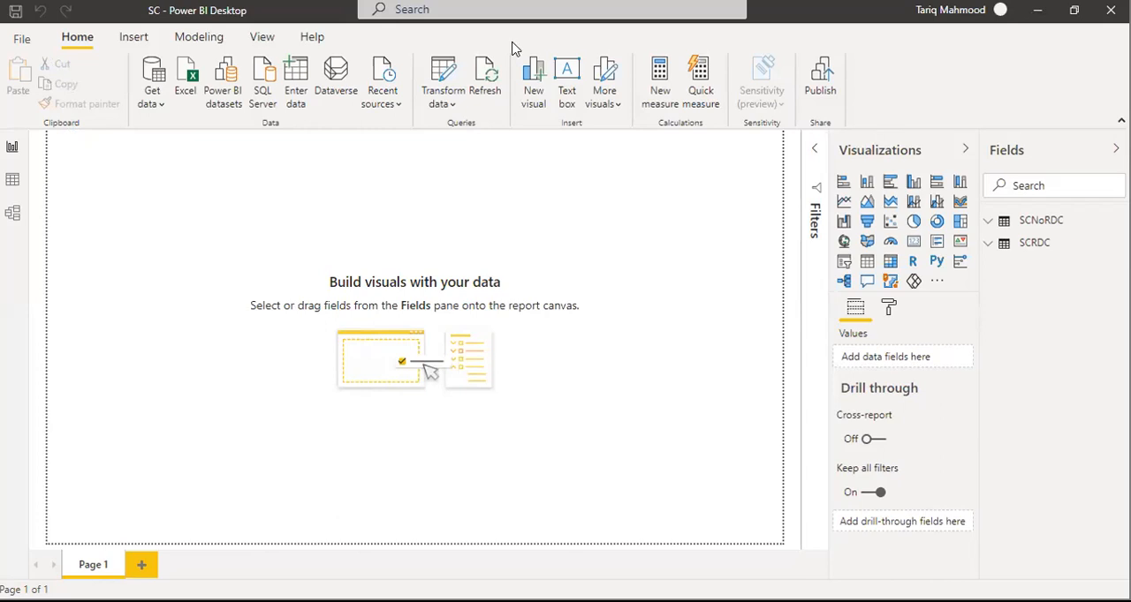
{"action": "left_click", "coordinate": [21, 38]}
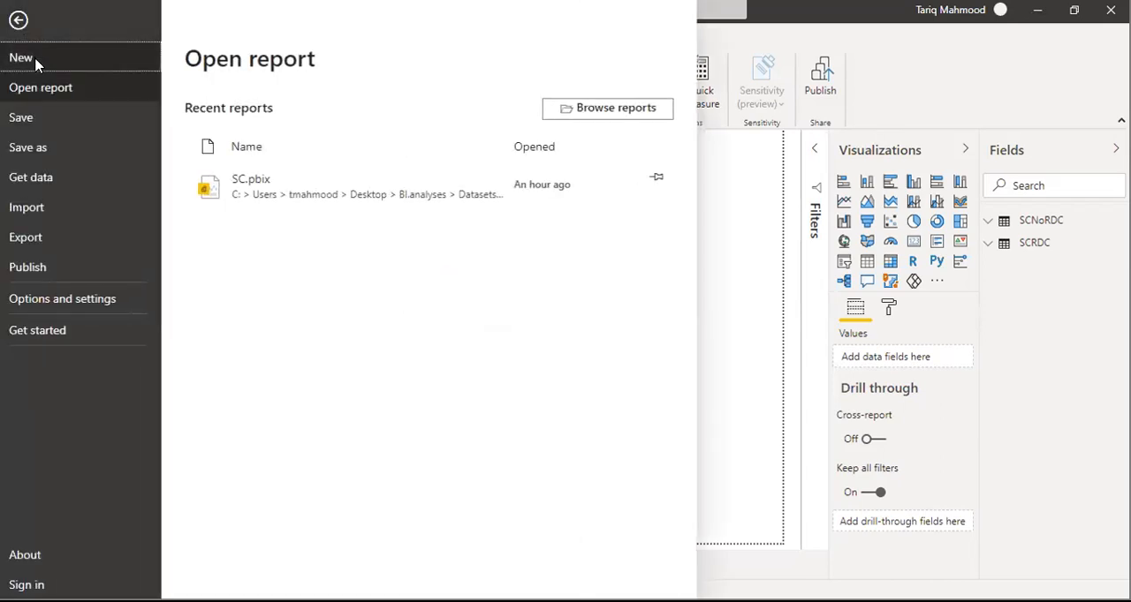
{"action": "left_click", "coordinate": [36, 60]}
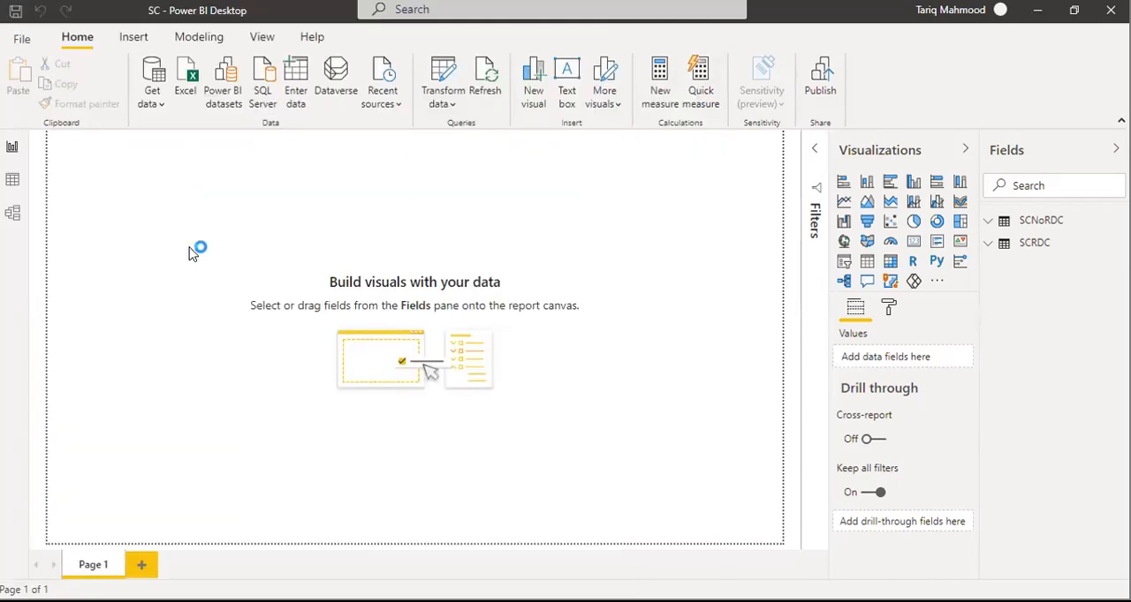
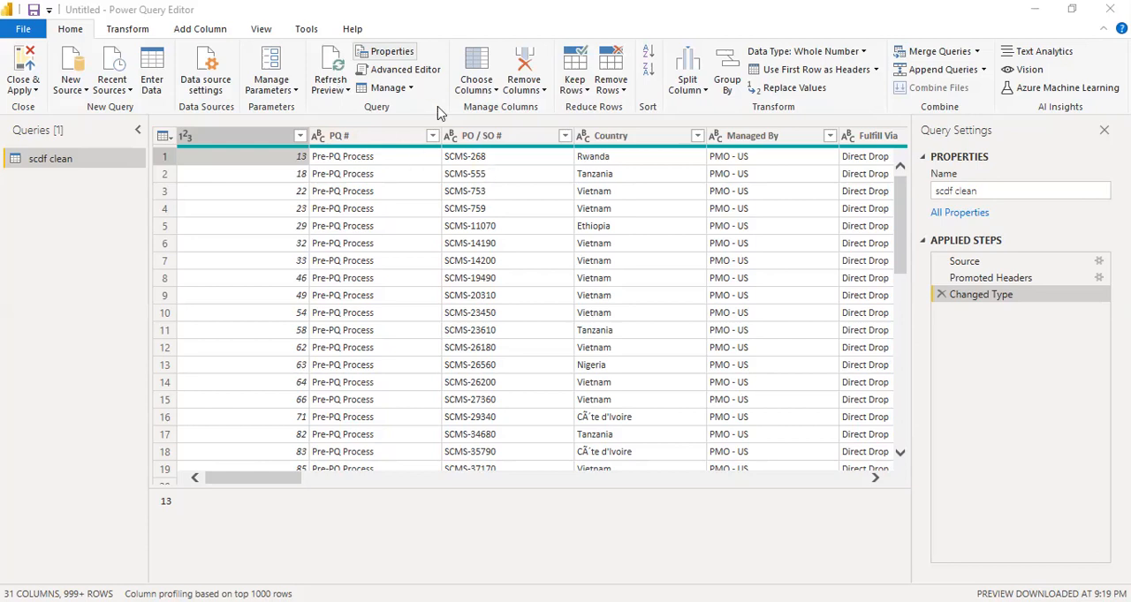
{"action": "left_click_drag", "start_coordinate": [286, 479], "coordinate": [173, 492]}
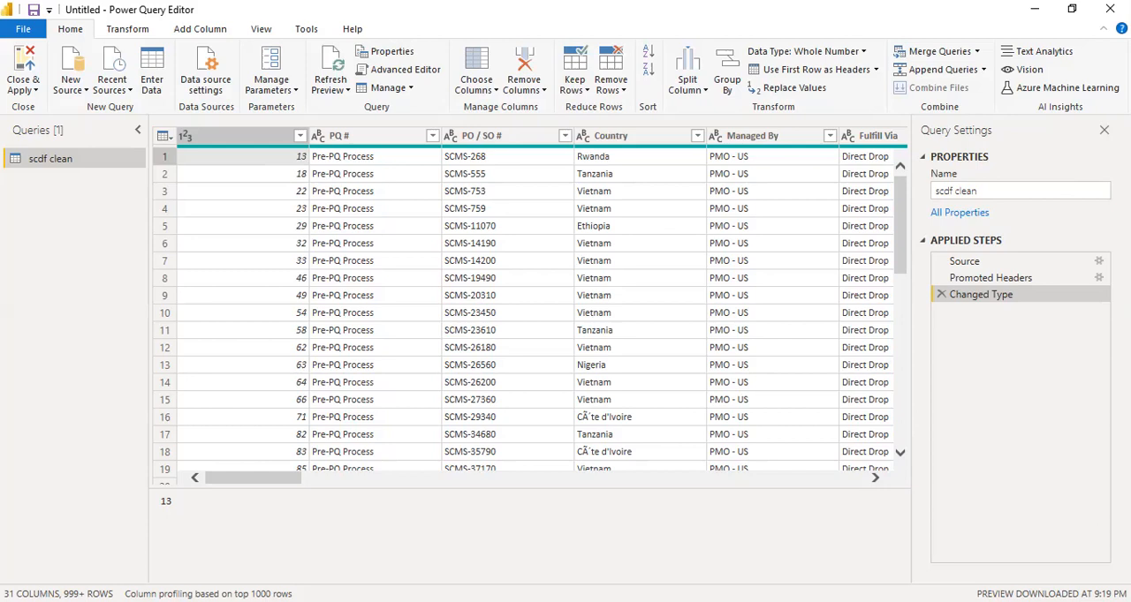
{"action": "left_click_drag", "start_coordinate": [280, 480], "coordinate": [185, 485]}
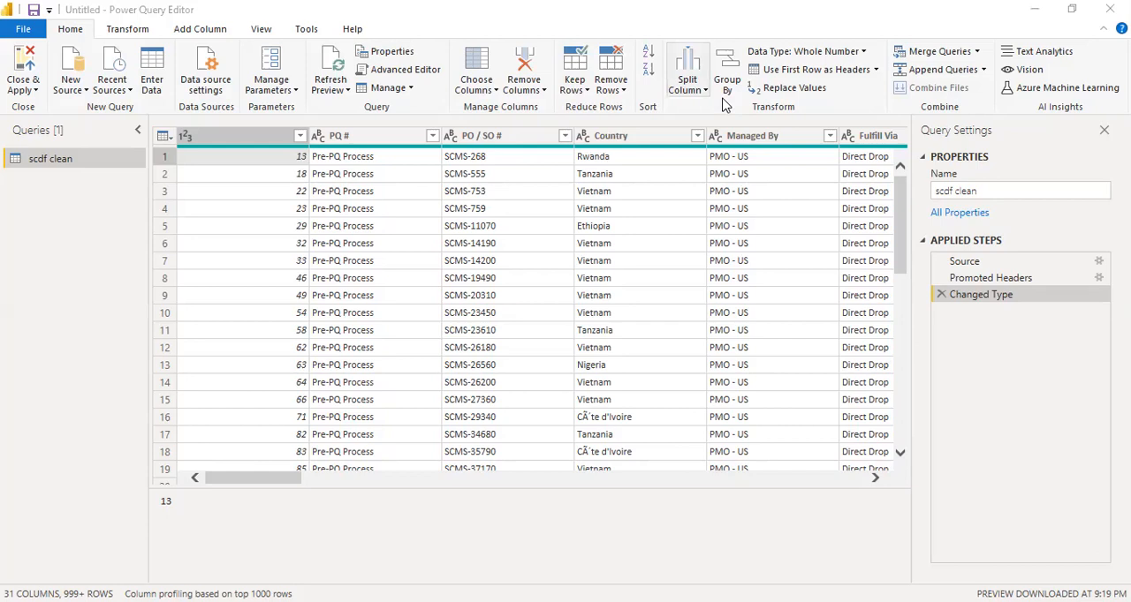
{"action": "left_click", "coordinate": [199, 29]}
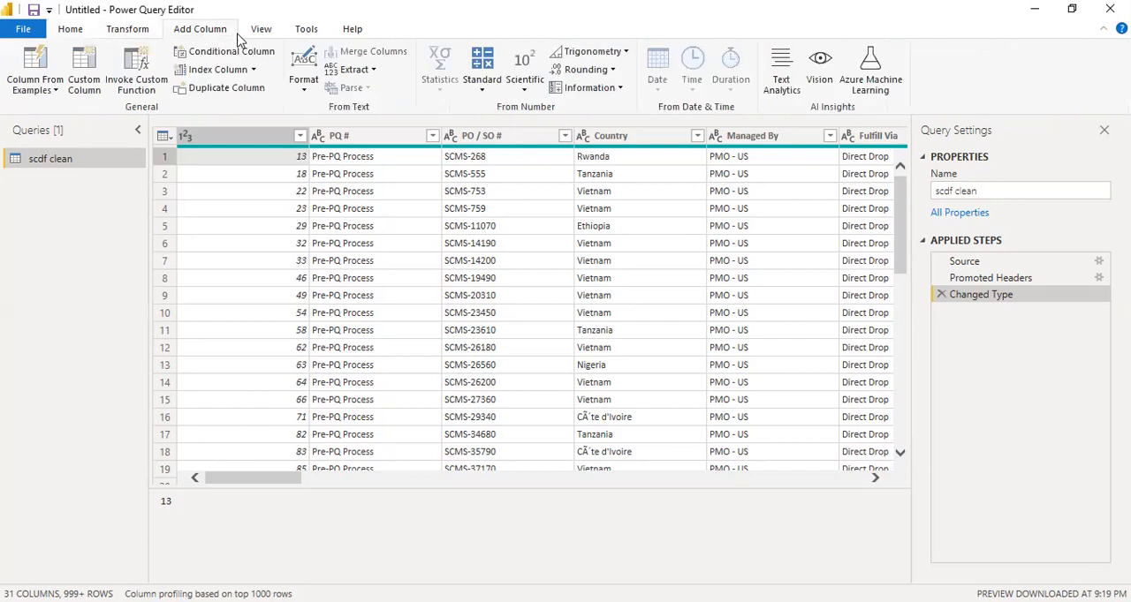
{"action": "left_click", "coordinate": [265, 31]}
{"action": "left_click", "coordinate": [306, 29]}
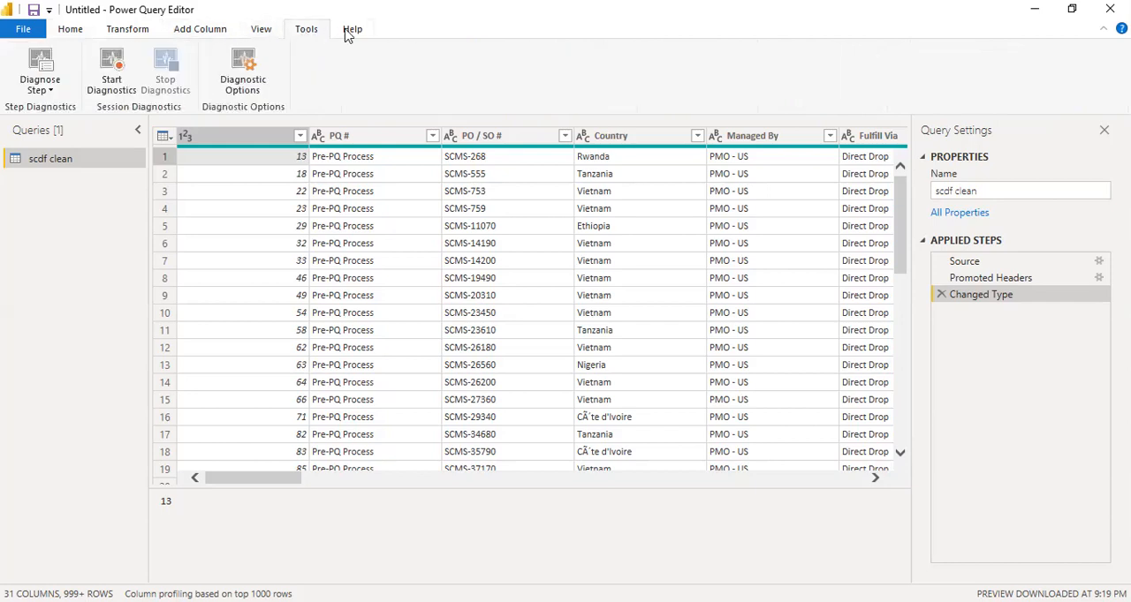
{"action": "left_click", "coordinate": [73, 29]}
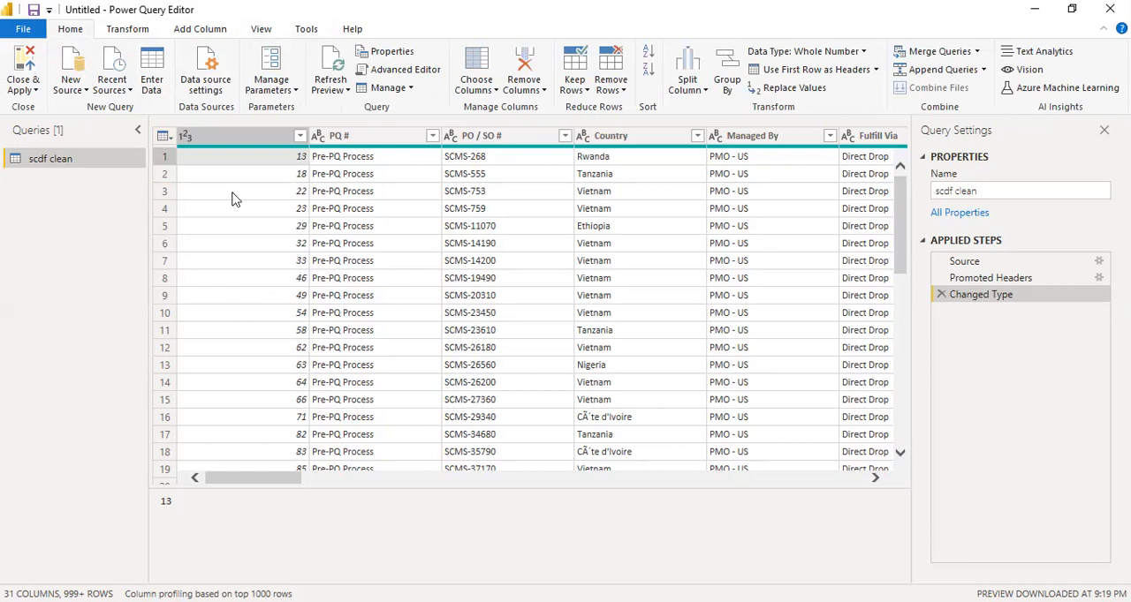
Remove the unnamed index column at the start of the scdf clean query
{"action": "right_click", "coordinate": [261, 139]}
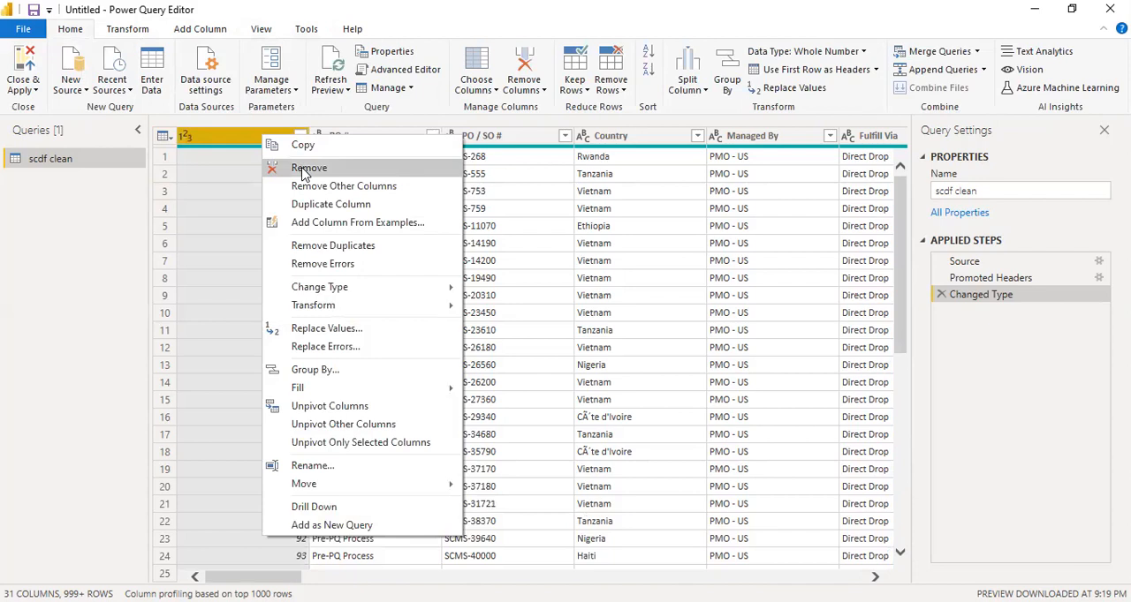
{"action": "left_click", "coordinate": [308, 168]}
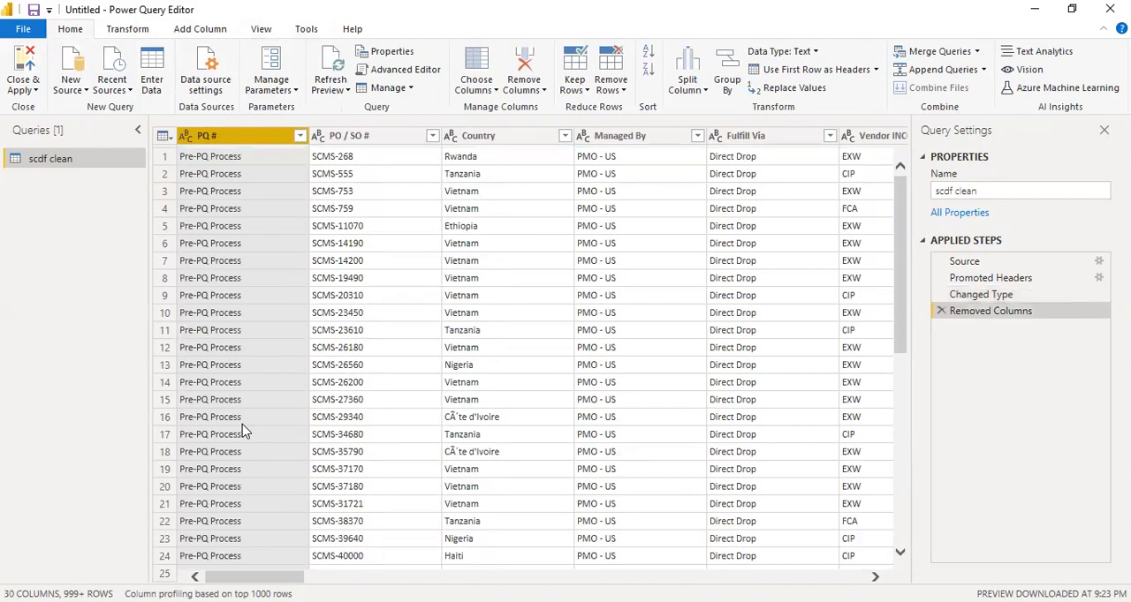
{"action": "scroll", "coordinate": [256, 292], "scroll_direction": "down", "scroll_amount": 3}
{"action": "scroll", "coordinate": [257, 292], "scroll_direction": "up", "scroll_amount": 3}
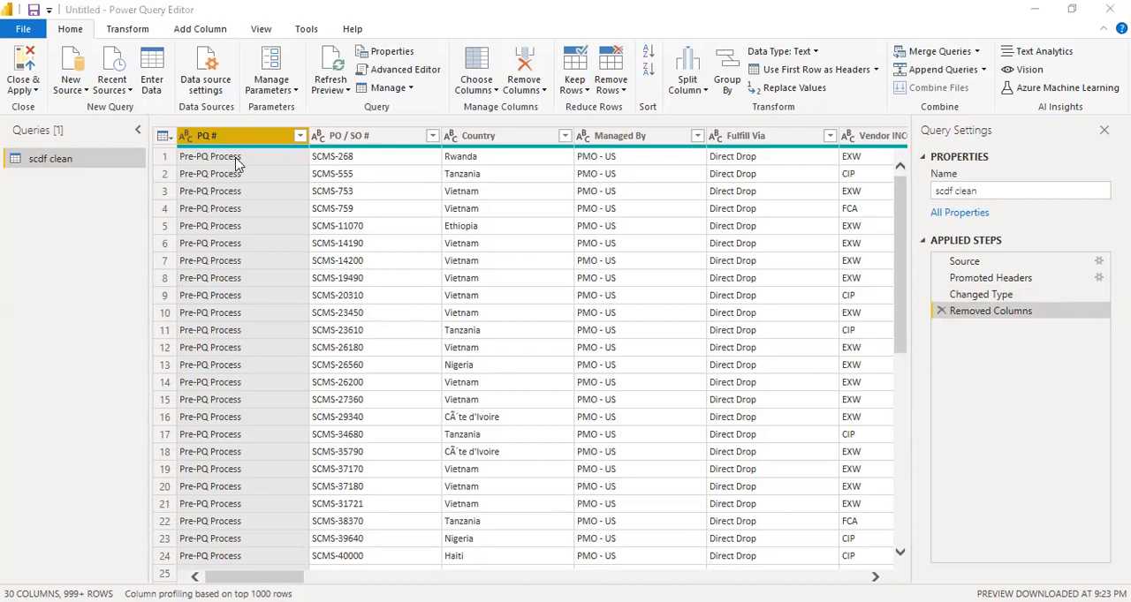
Review the distinct values in the PQ # column without applying a filter
{"action": "left_click", "coordinate": [300, 137]}
{"action": "scroll", "coordinate": [177, 371], "scroll_direction": "down", "scroll_amount": 5}
{"action": "left_click_drag", "start_coordinate": [294, 414], "coordinate": [280, 510]}
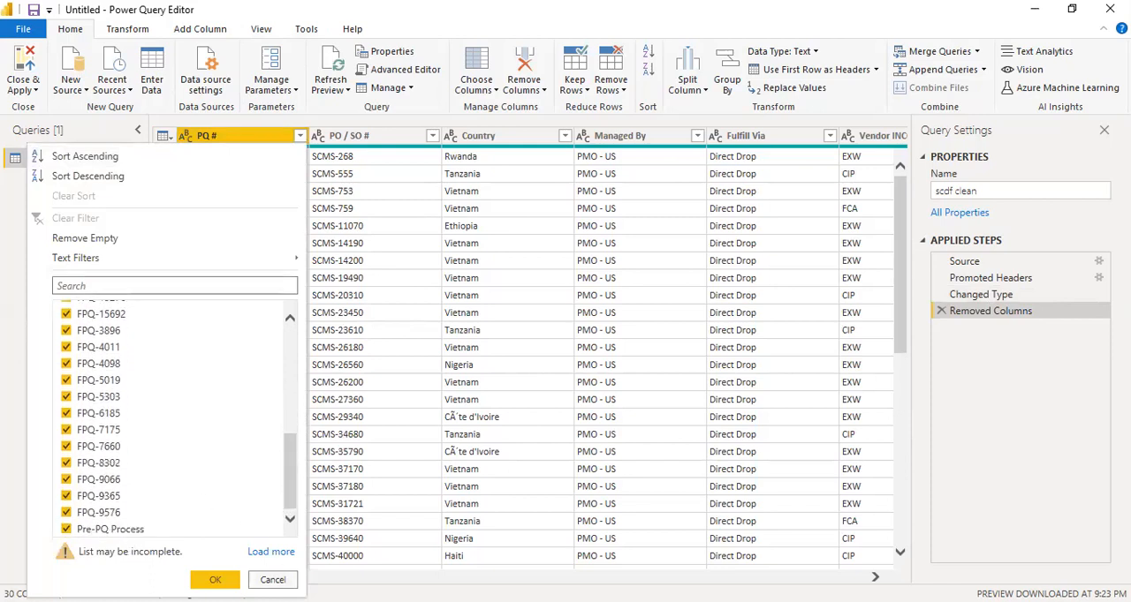
{"action": "left_click", "coordinate": [265, 579]}
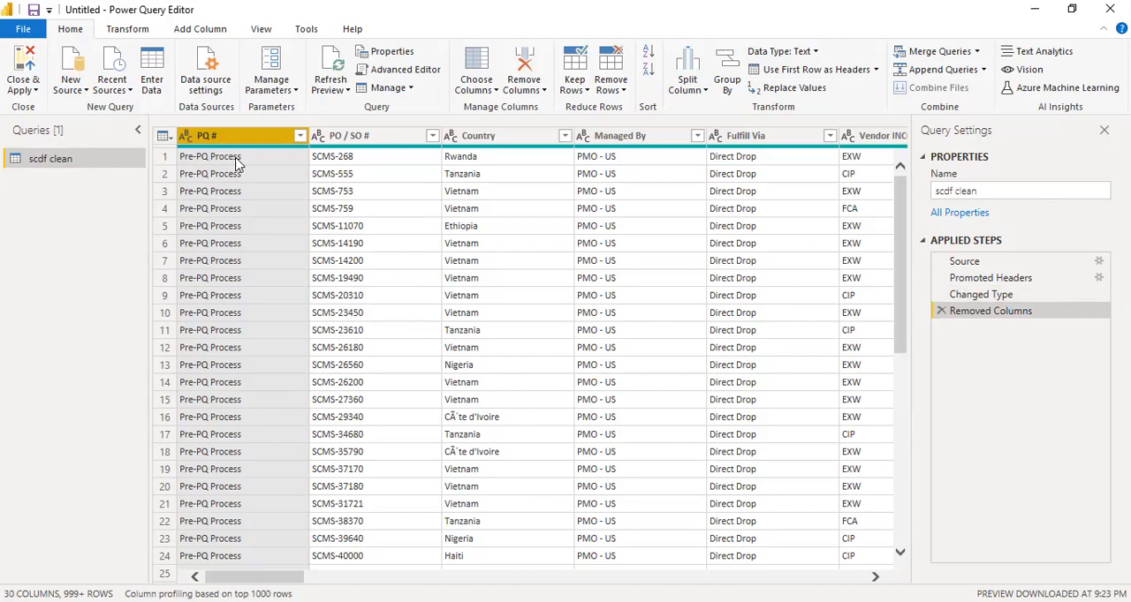
Replace the value "Pre-PQ Process" with "Pre-PQ" in the PQ # column
{"action": "left_click", "coordinate": [236, 164]}
{"action": "right_click", "coordinate": [236, 164]}
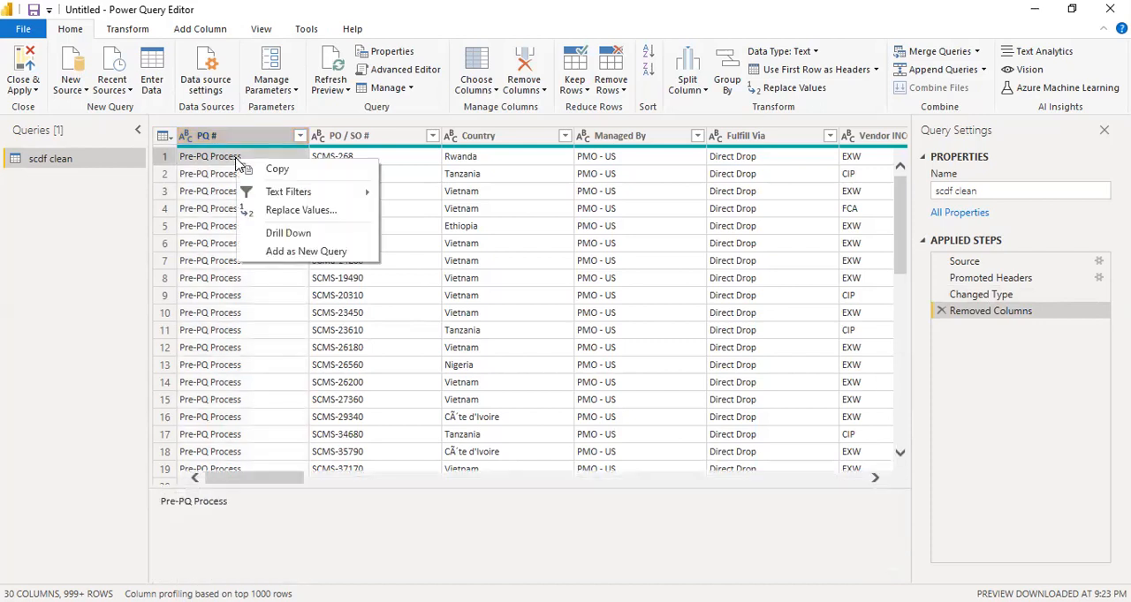
{"action": "left_click", "coordinate": [296, 213]}
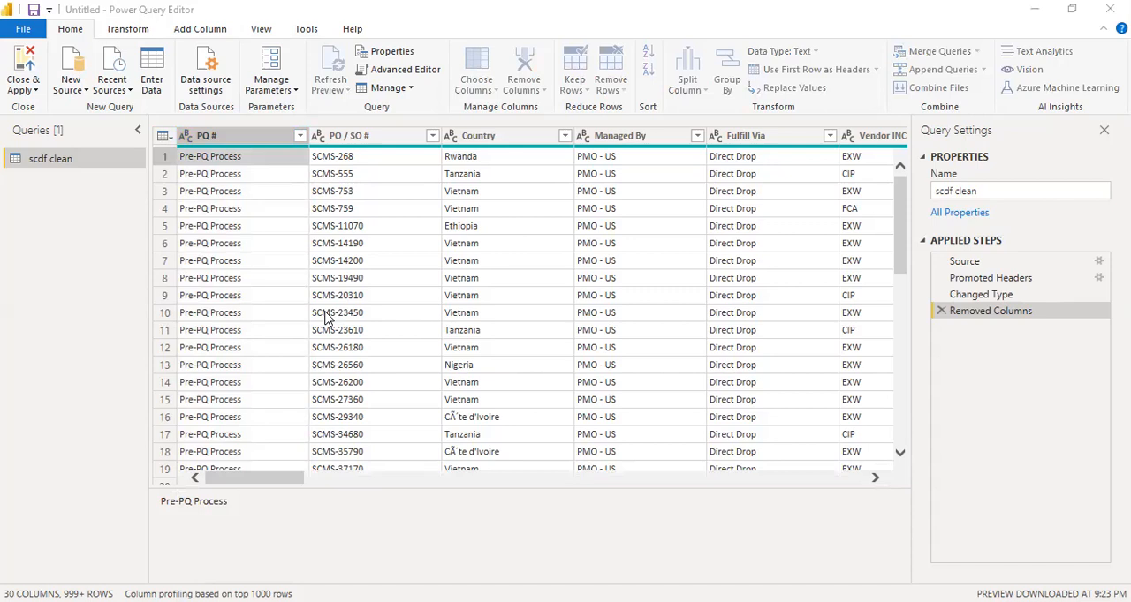
{"action": "type", "text": "pRE-"}
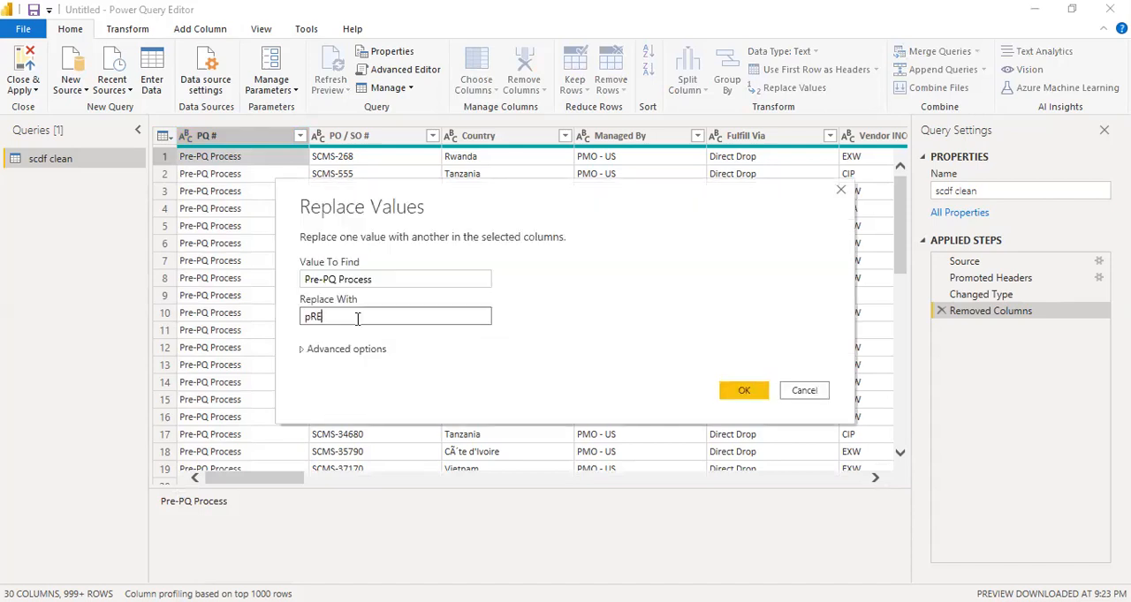
{"action": "key", "text": "BackSpace"}
{"action": "key", "text": "BackSpace"}
{"action": "key", "text": "BackSpace"}
{"action": "key", "text": "BackSpace"}
{"action": "type", "text": "Pre-PQ"}
{"action": "left_click", "coordinate": [737, 391]}
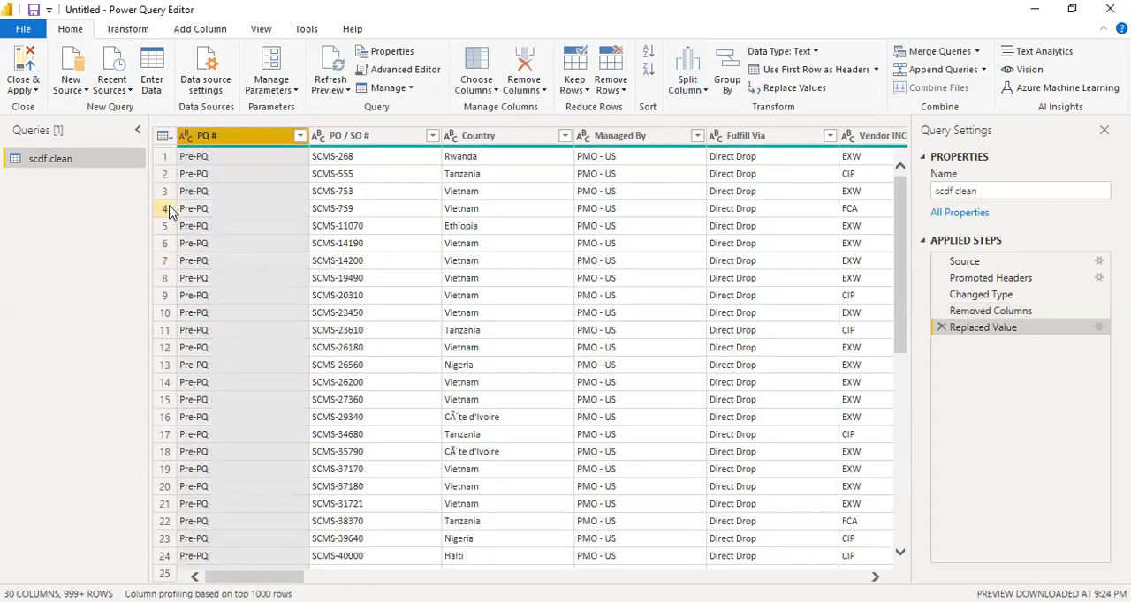
Review the distinct values in the PO / SO # column without applying a filter
{"action": "left_click", "coordinate": [432, 135]}
{"action": "scroll", "coordinate": [328, 424], "scroll_direction": "down", "scroll_amount": 10}
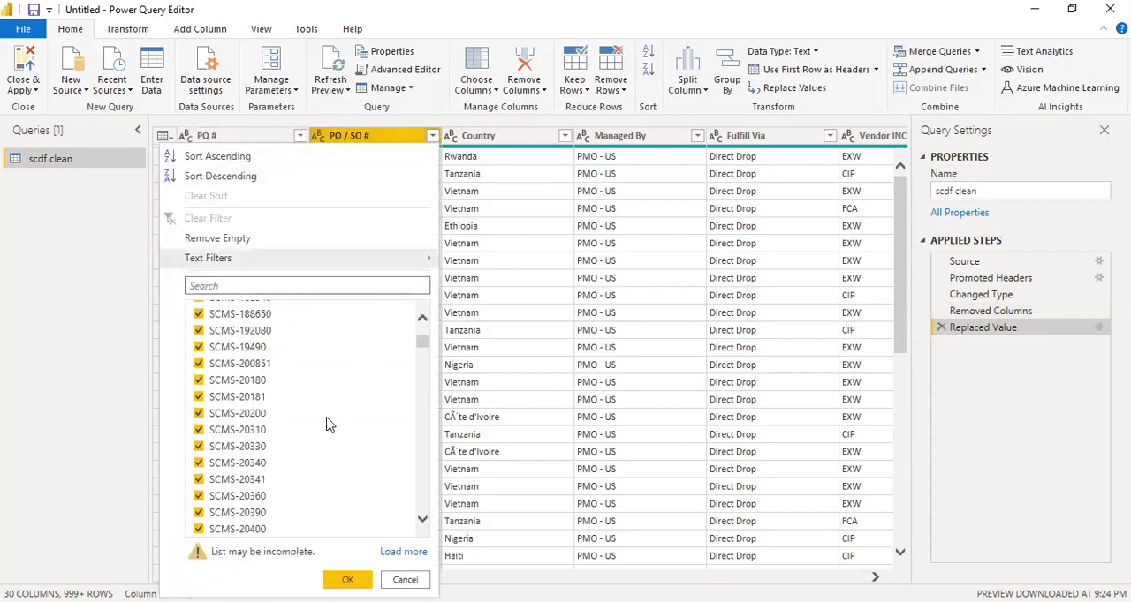
{"action": "scroll", "coordinate": [331, 425], "scroll_direction": "down", "scroll_amount": 5}
{"action": "left_click_drag", "start_coordinate": [423, 353], "coordinate": [433, 292]}
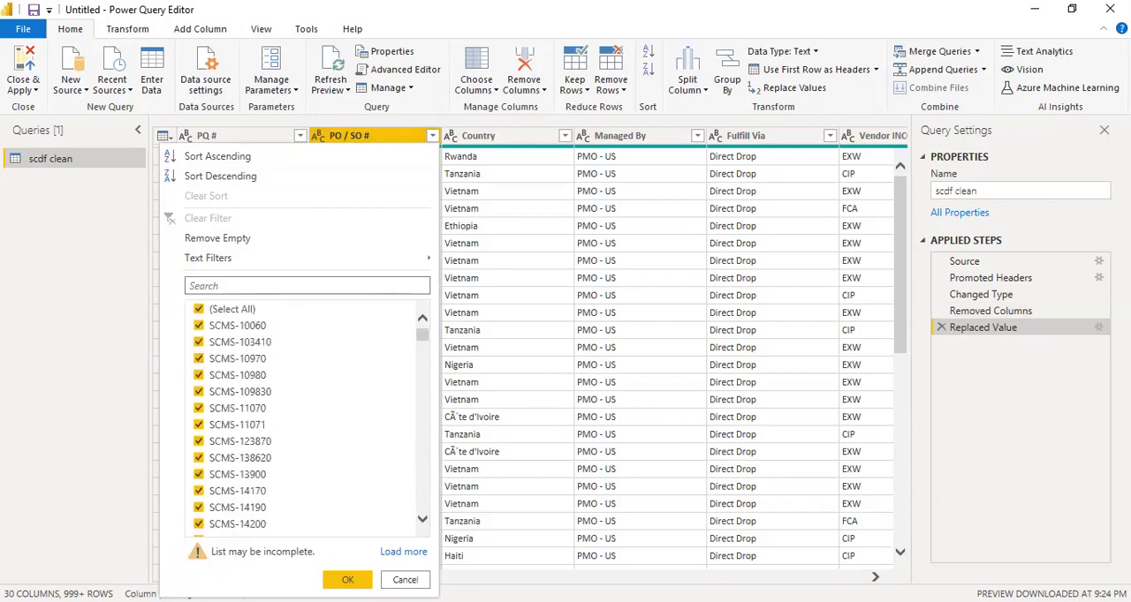
{"action": "left_click", "coordinate": [405, 579]}
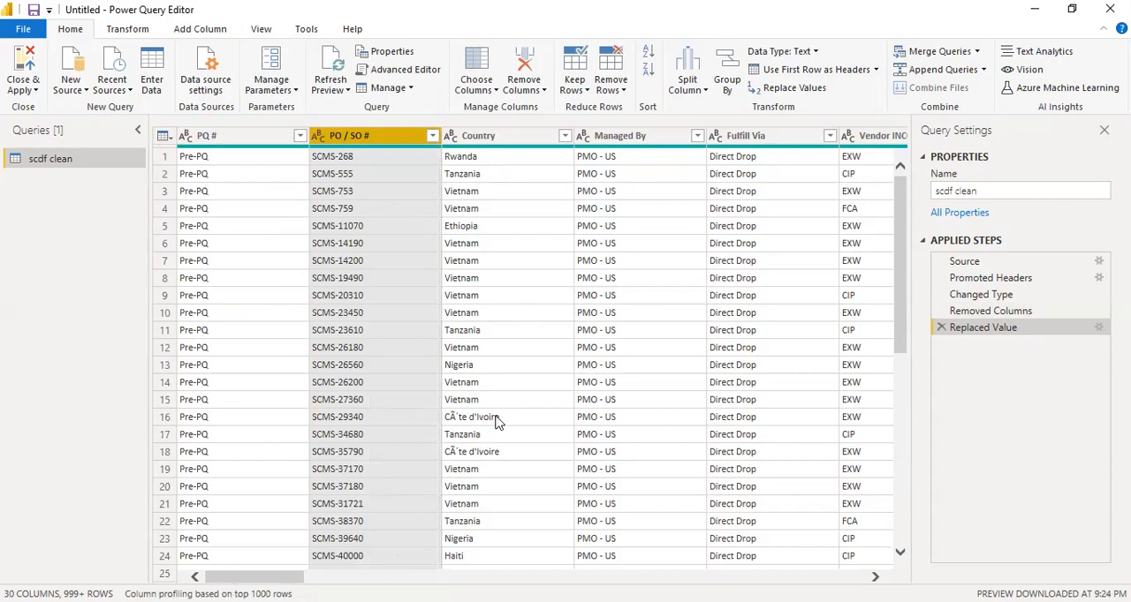
Check the Country column's values and replace the garbled "CÃ´te d'Ivoire" with "Côte d'Ivoire"
{"action": "left_click", "coordinate": [563, 136]}
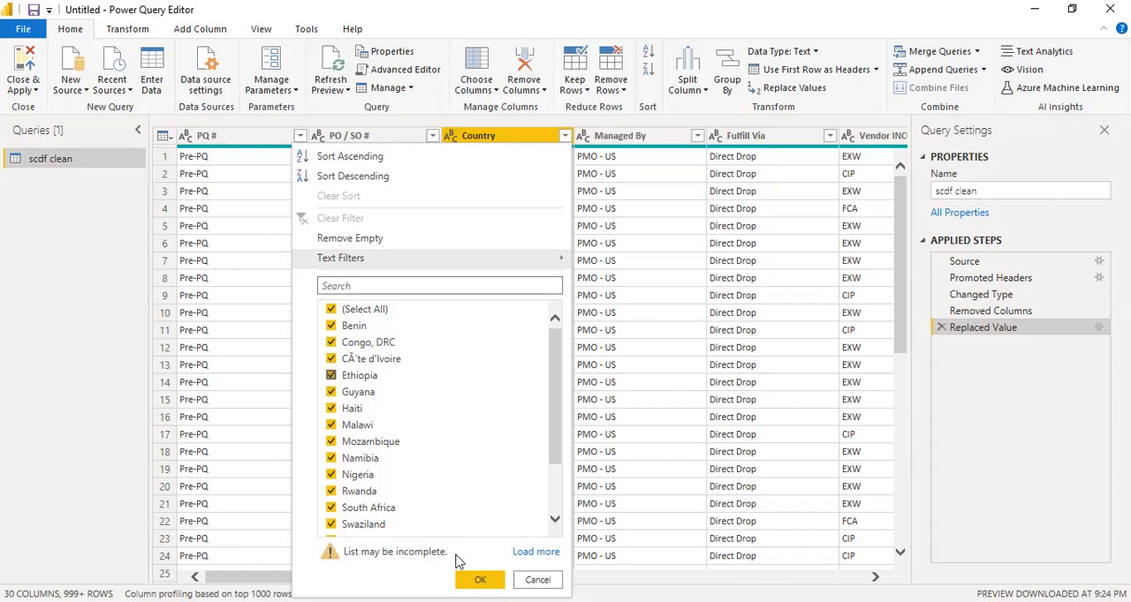
{"action": "left_click", "coordinate": [478, 579]}
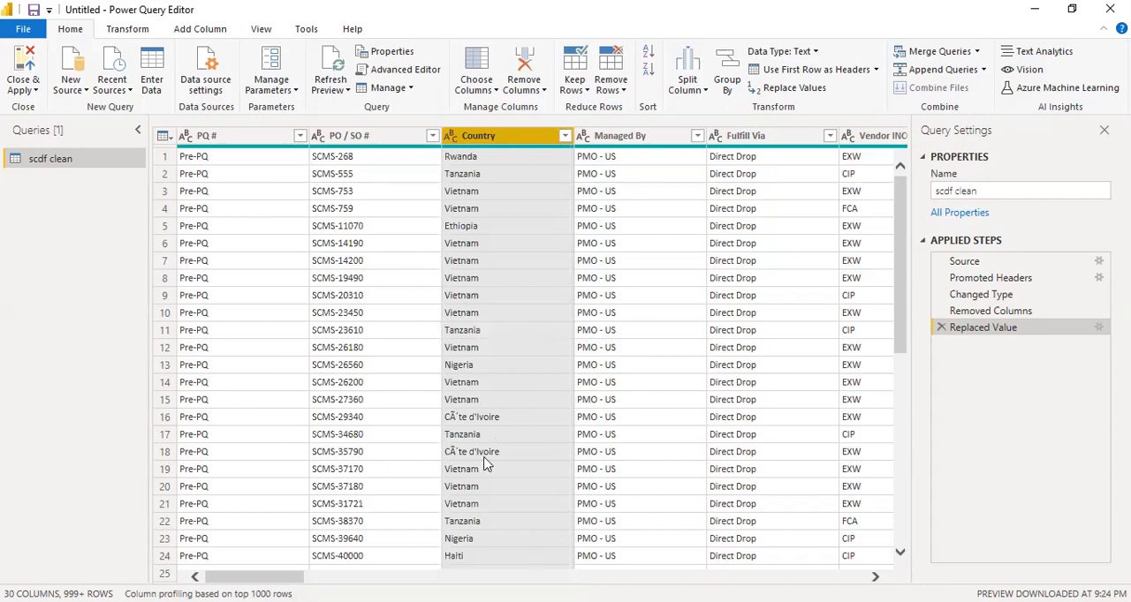
{"action": "key", "text": "alt+Tab"}
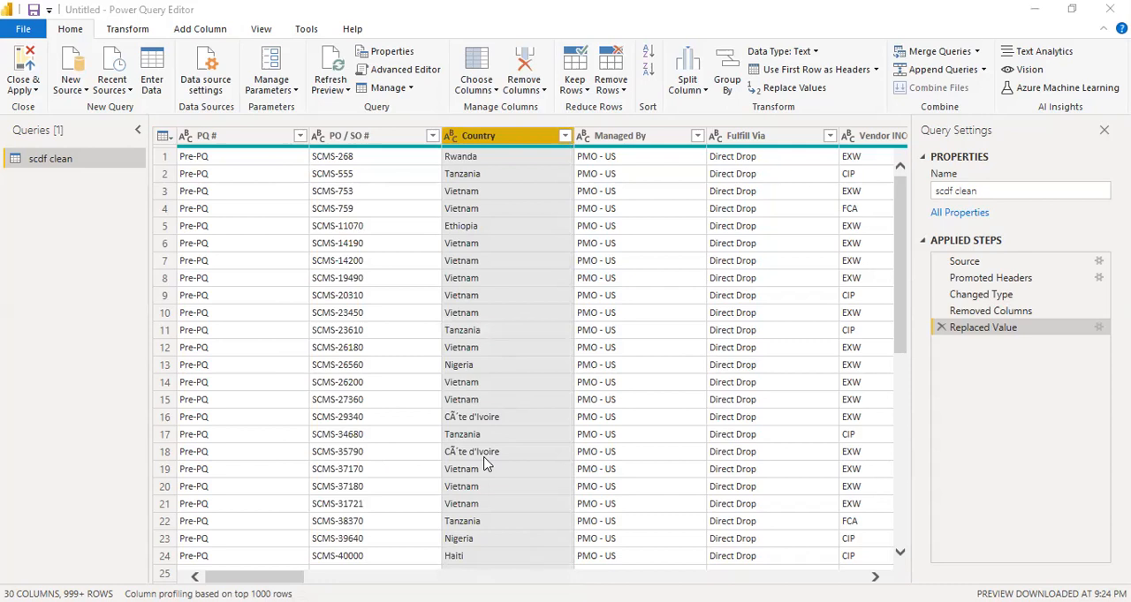
{"action": "left_click", "coordinate": [509, 420]}
{"action": "right_click", "coordinate": [509, 421]}
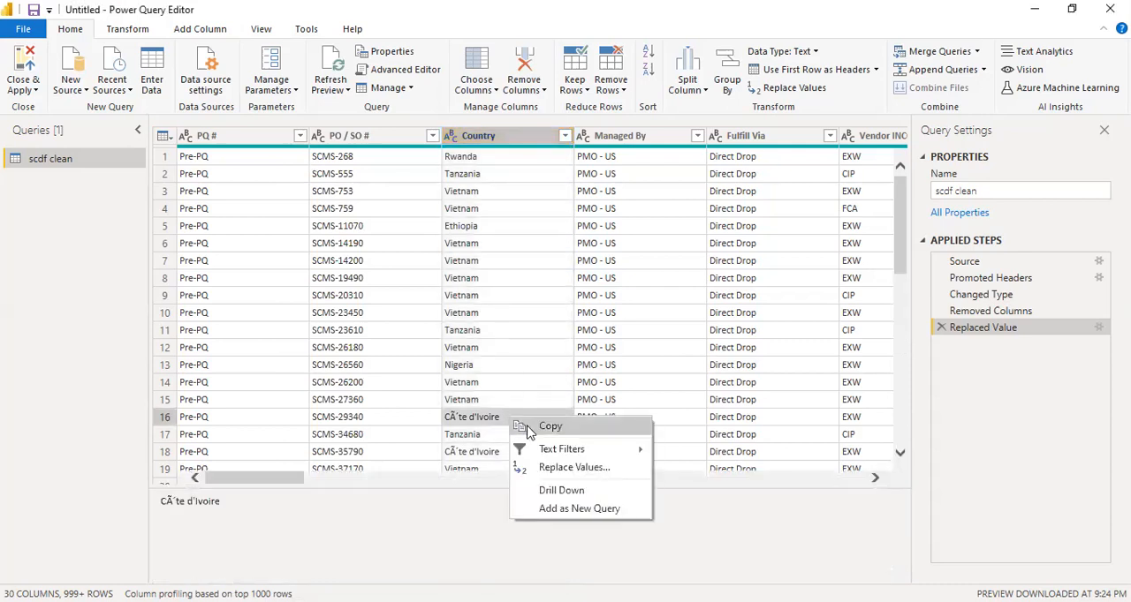
{"action": "left_click", "coordinate": [570, 466]}
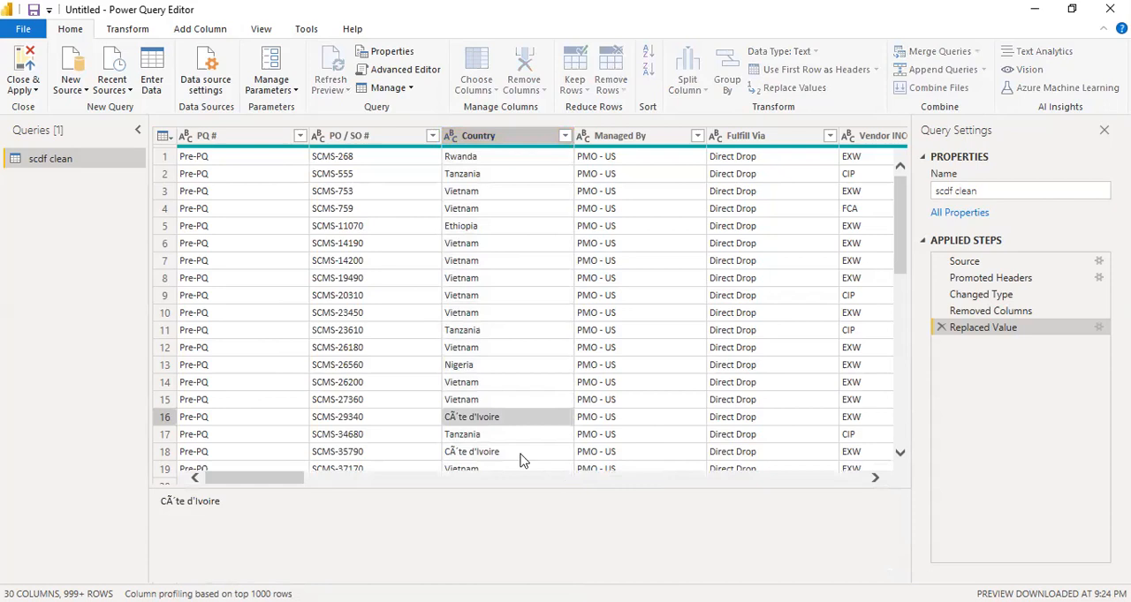
{"action": "type", "text": "Côte d'Ivoire"}
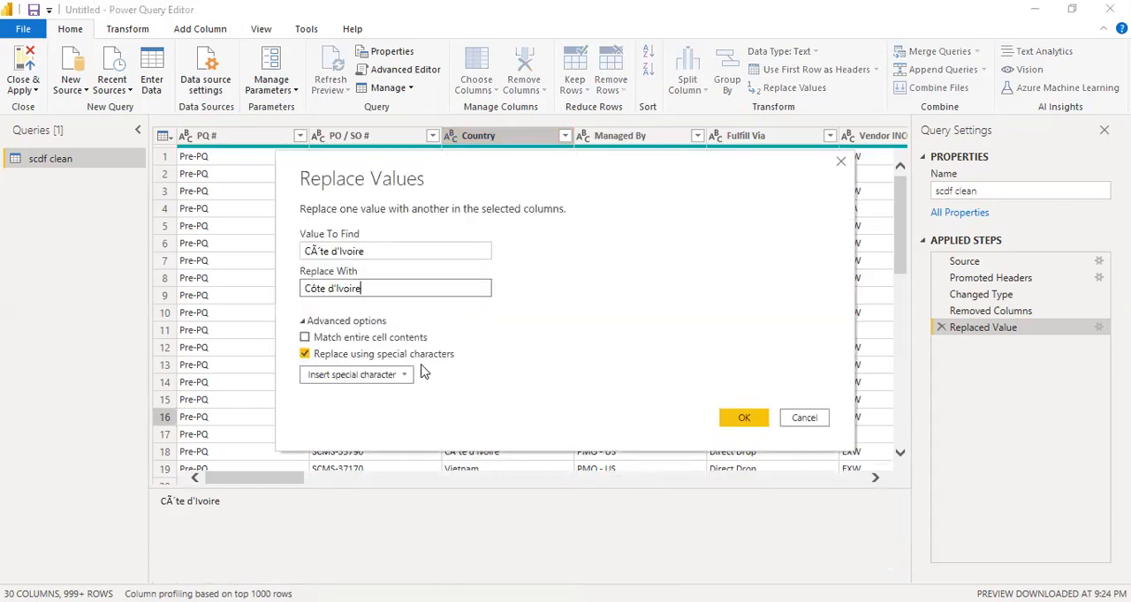
{"action": "left_click", "coordinate": [744, 419]}
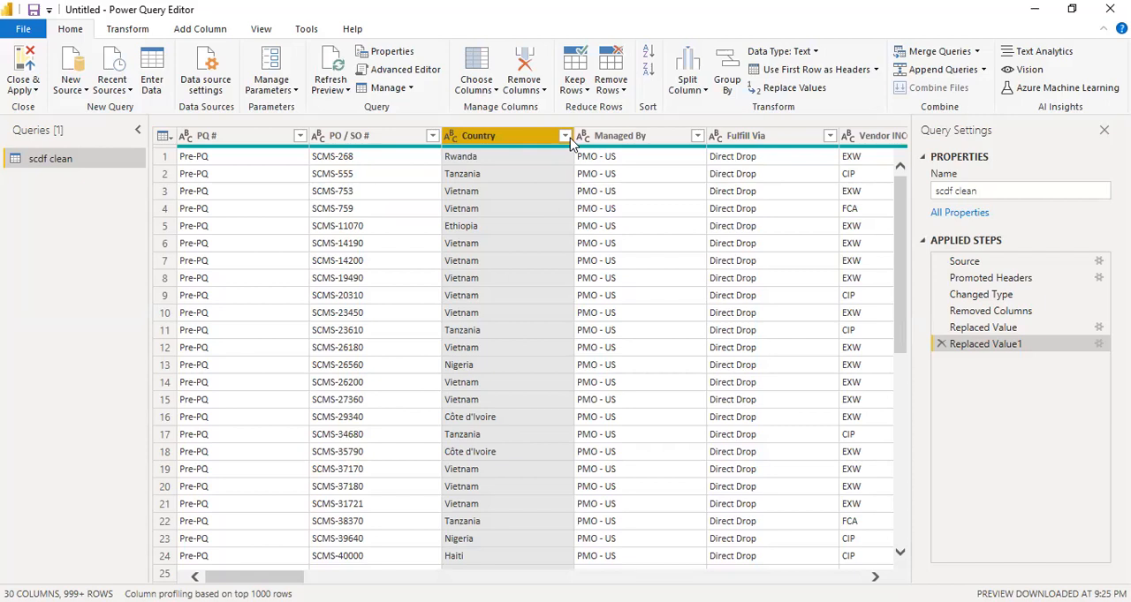
Recheck the distinct values in the PQ # and Country columns without filtering either one
{"action": "left_click", "coordinate": [299, 137]}
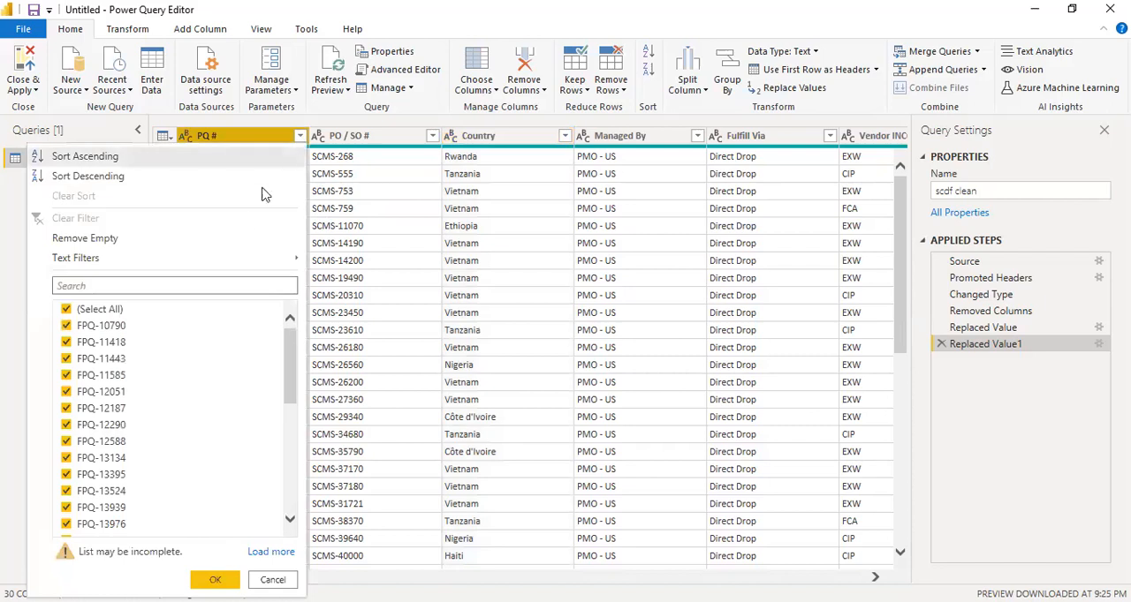
{"action": "scroll", "coordinate": [210, 354], "scroll_direction": "down", "scroll_amount": 3}
{"action": "scroll", "coordinate": [212, 354], "scroll_direction": "up", "scroll_amount": 2}
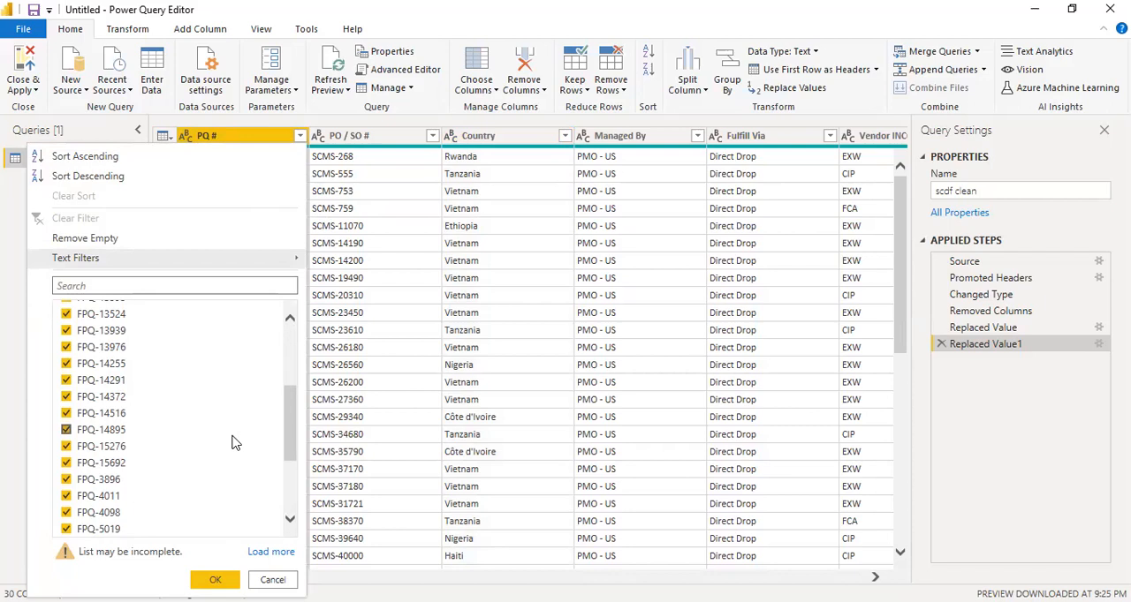
{"action": "scroll", "coordinate": [234, 442], "scroll_direction": "up", "scroll_amount": 4}
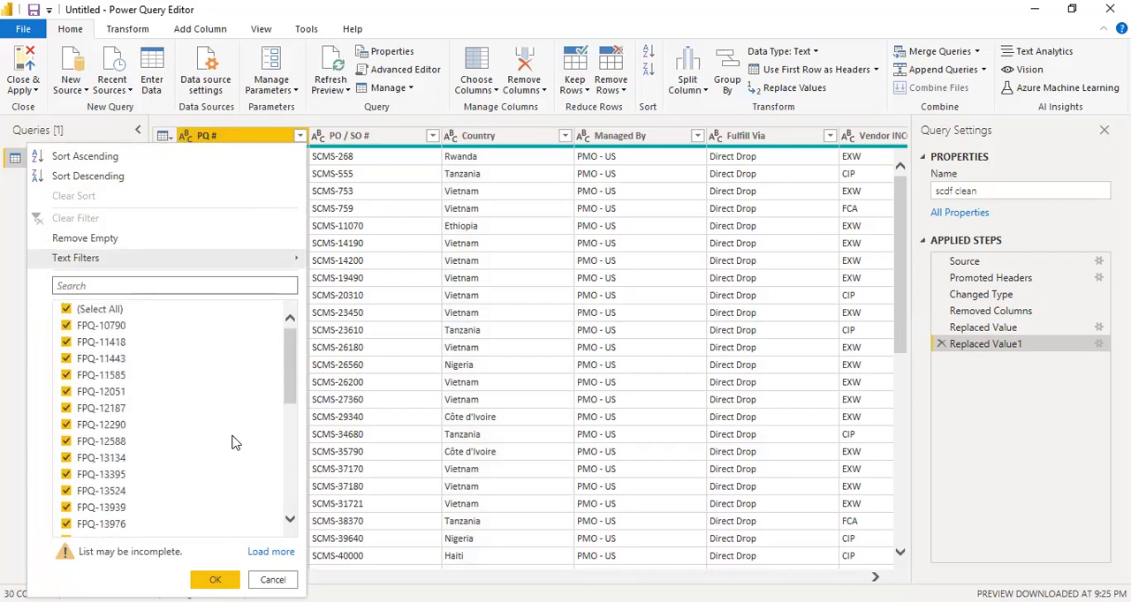
{"action": "left_click", "coordinate": [272, 579]}
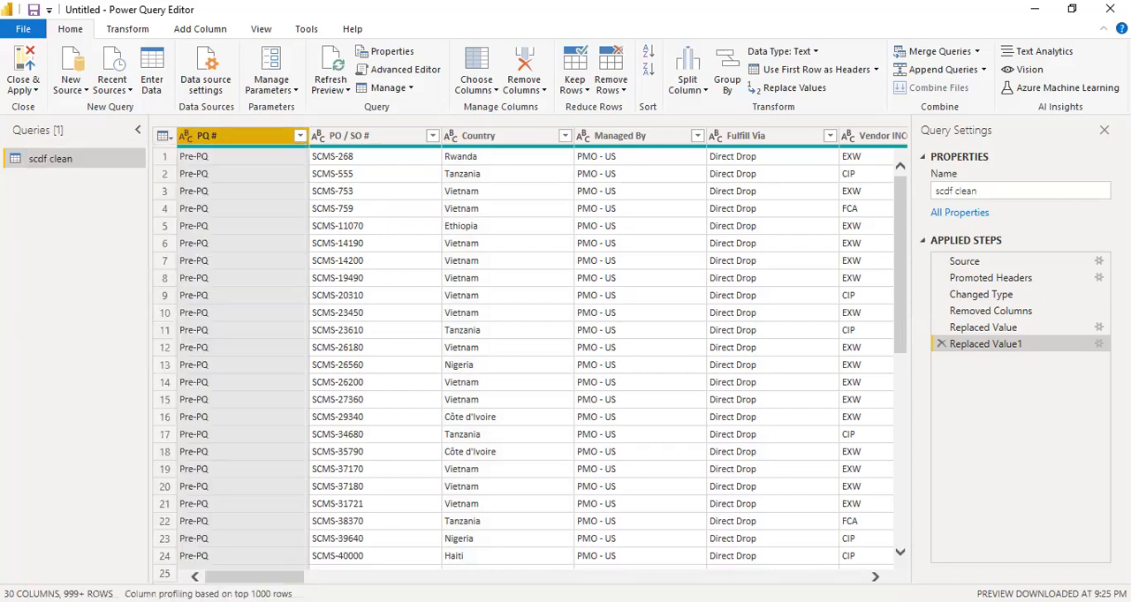
{"action": "left_click", "coordinate": [565, 135]}
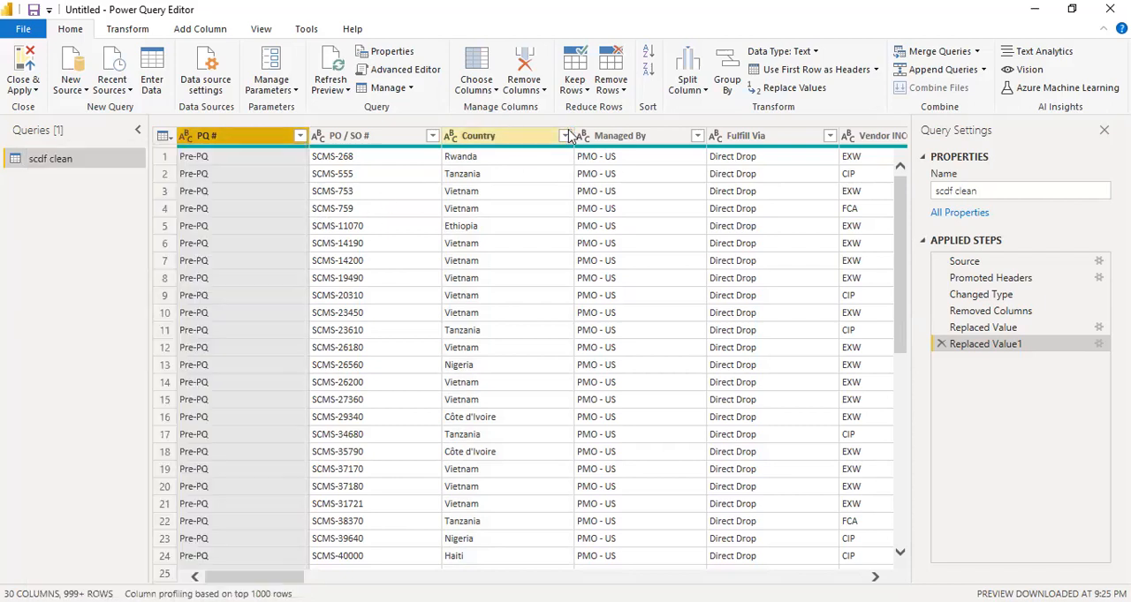
{"action": "scroll", "coordinate": [488, 406], "scroll_direction": "down", "scroll_amount": 3}
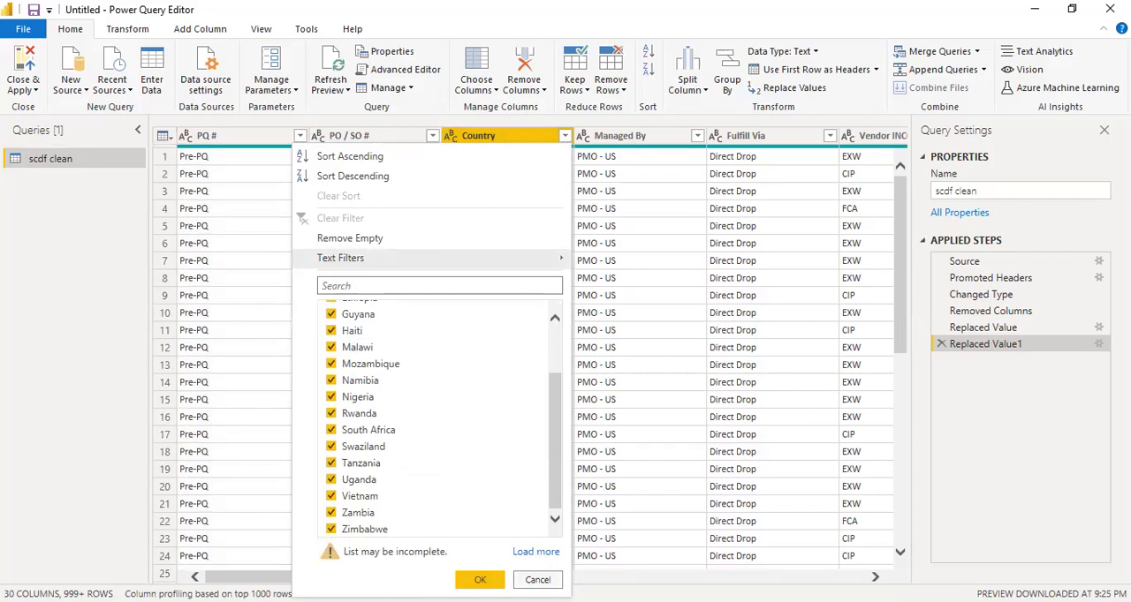
{"action": "left_click", "coordinate": [537, 579]}
Load the complete value list of the Managed By column, then remove that column from the query
{"action": "left_click", "coordinate": [697, 135]}
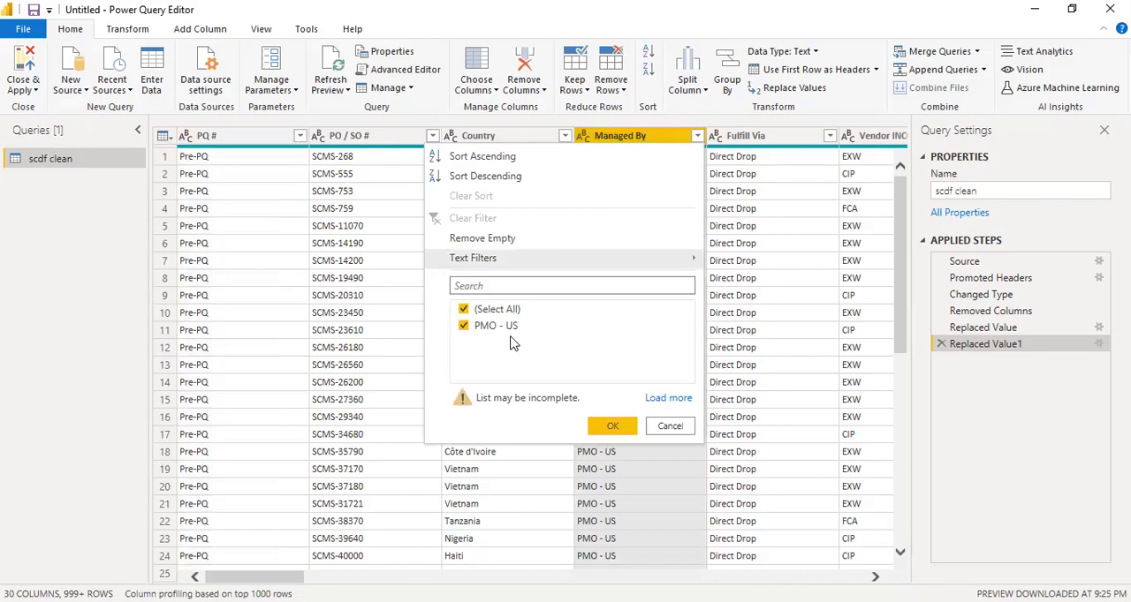
{"action": "left_click", "coordinate": [668, 398]}
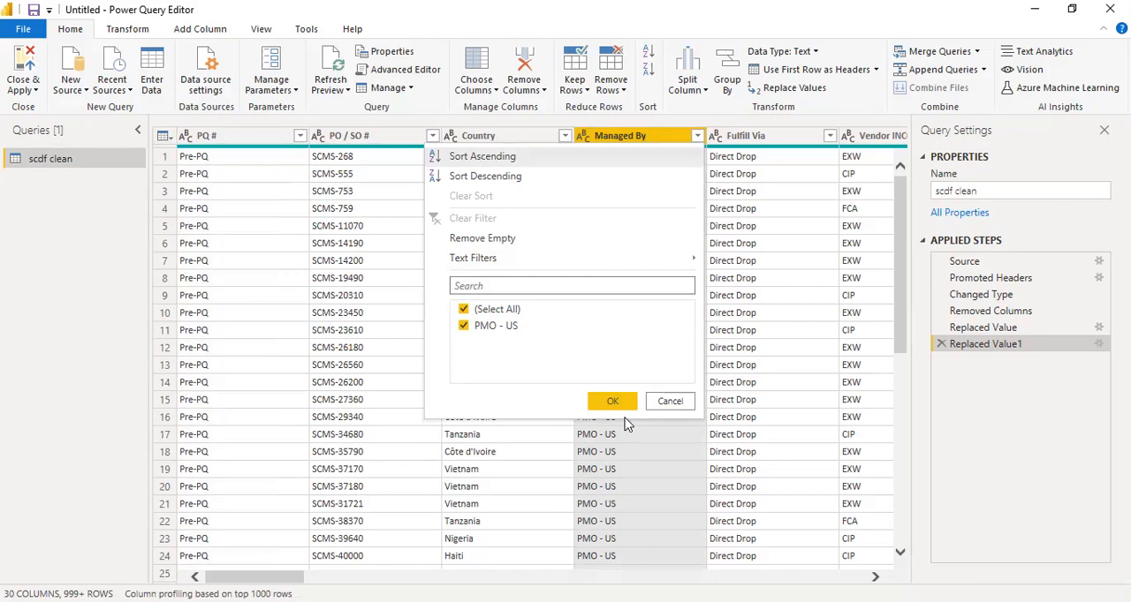
{"action": "left_click", "coordinate": [671, 402]}
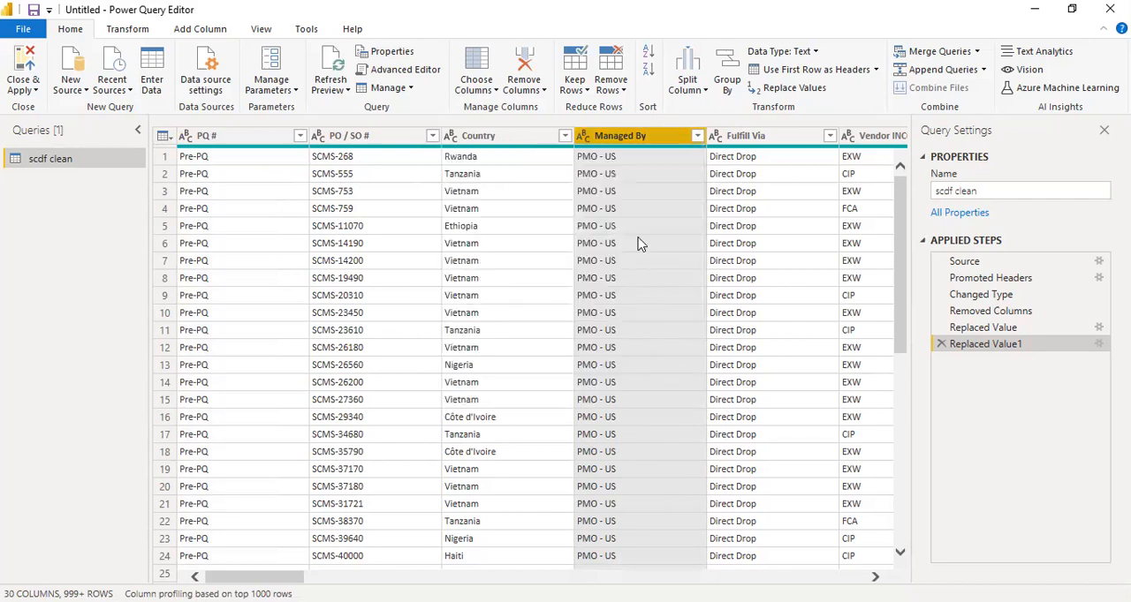
{"action": "right_click", "coordinate": [638, 144]}
{"action": "left_click", "coordinate": [687, 173]}
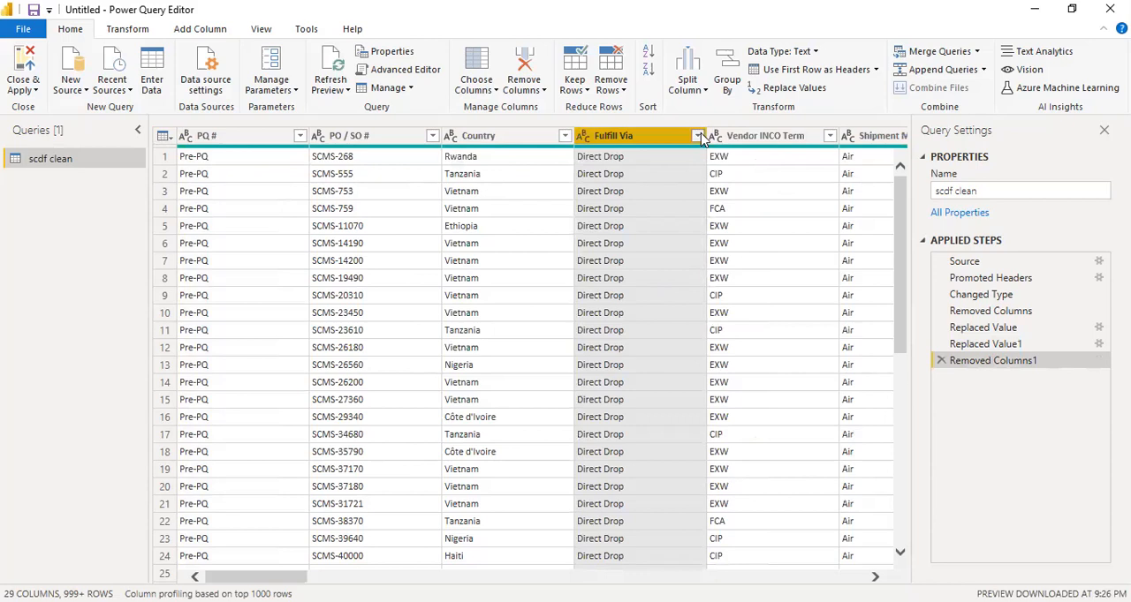
Check the distinct values in the Fulfill Via column and replace "Direct Drop" with "Direct.Drop"
{"action": "left_click", "coordinate": [697, 136]}
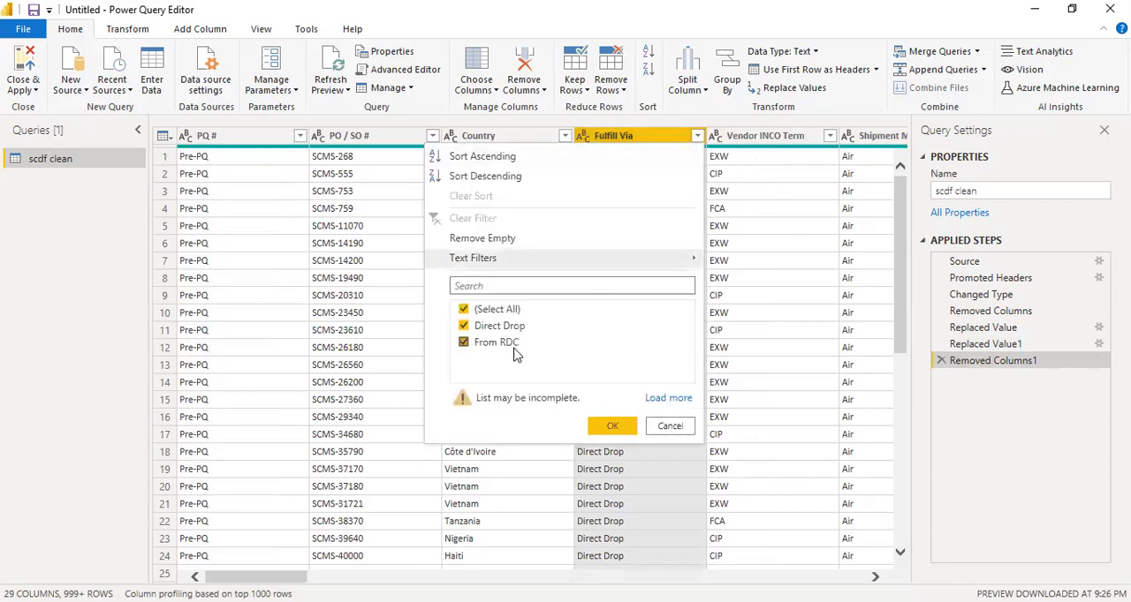
{"action": "left_click", "coordinate": [669, 428]}
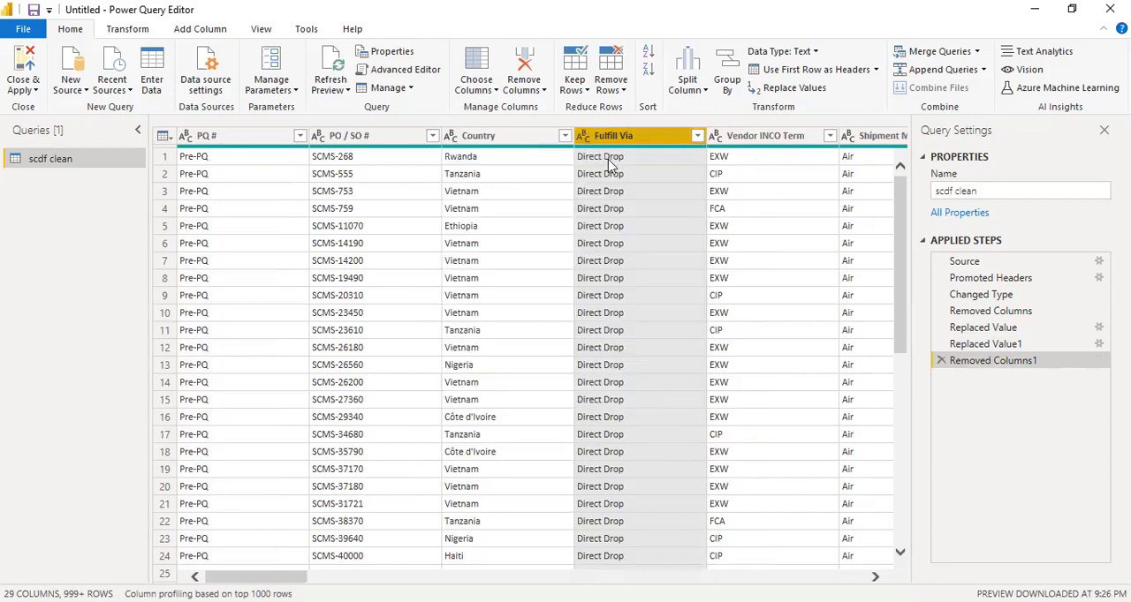
{"action": "left_click", "coordinate": [608, 163]}
{"action": "right_click", "coordinate": [609, 165]}
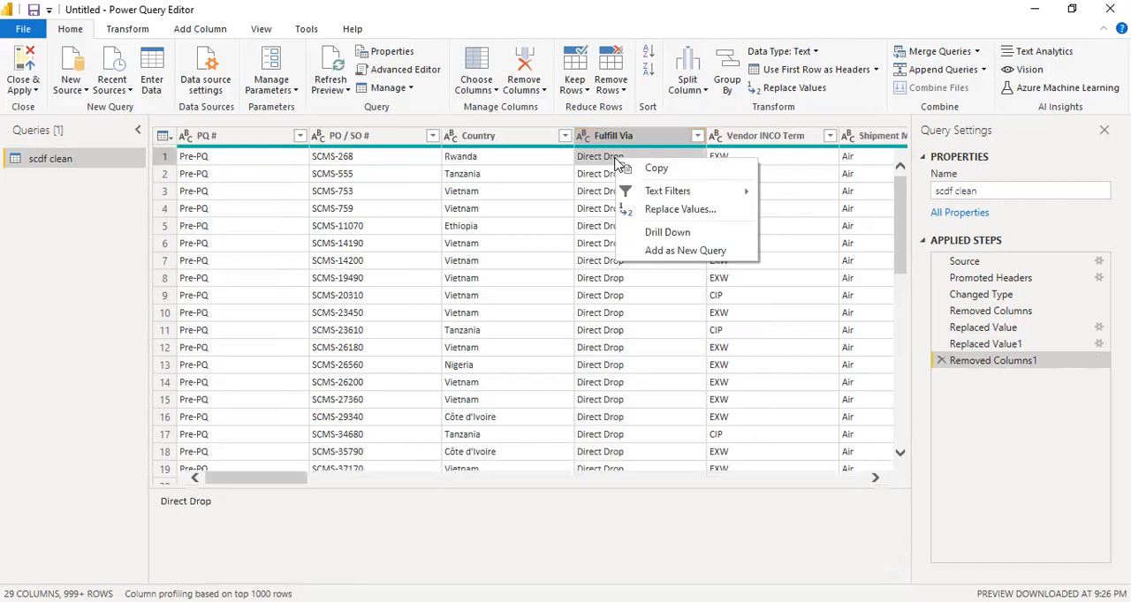
{"action": "left_click", "coordinate": [662, 208]}
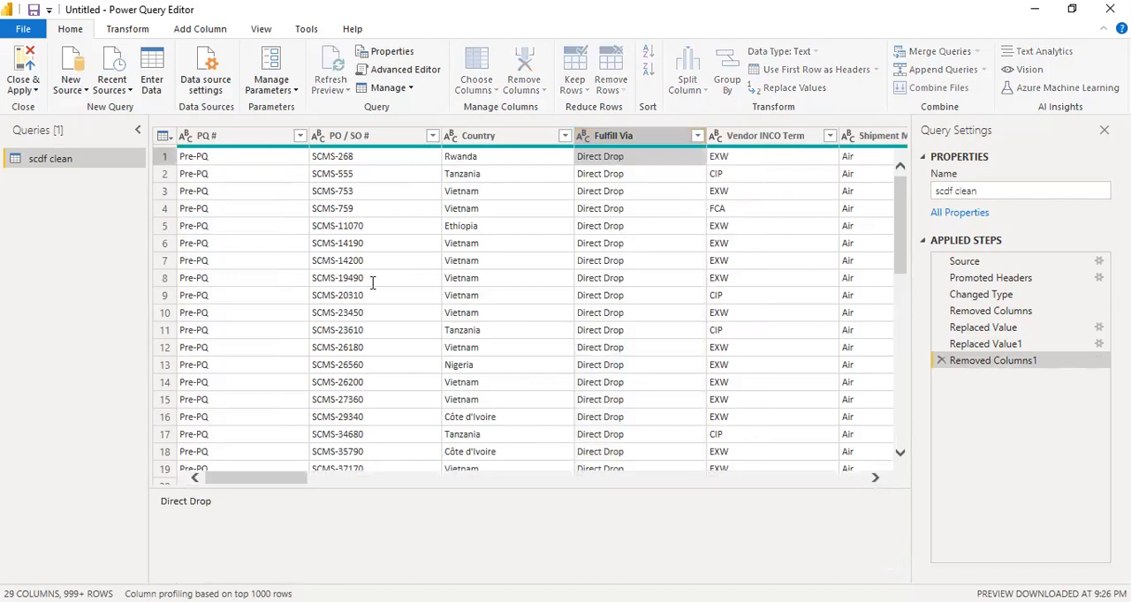
{"action": "left_click", "coordinate": [341, 317]}
{"action": "type", "text": "Dire"}
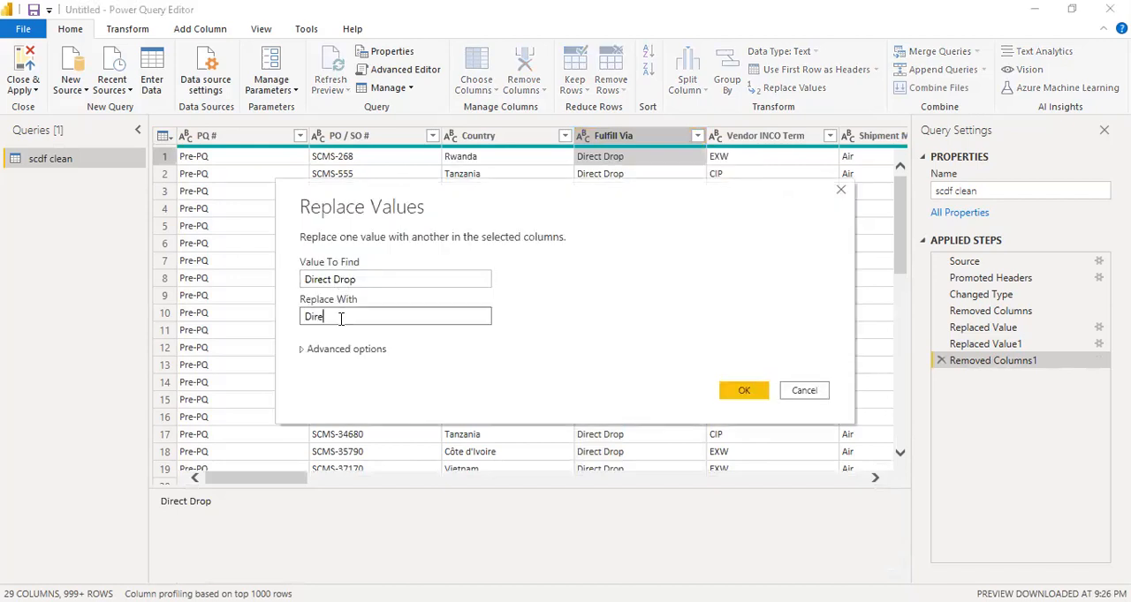
{"action": "type", "text": "ct.Drop"}
{"action": "left_click", "coordinate": [740, 391]}
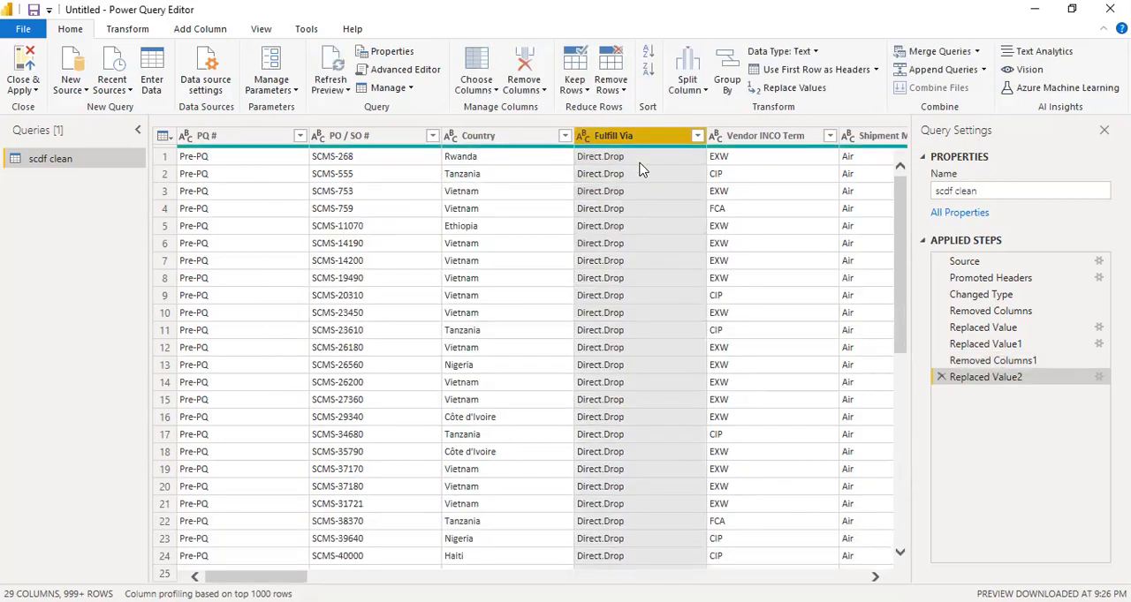
Replace "From RDC" with "From.RDC" in the Fulfill Via column and recheck its distinct values without filtering
{"action": "scroll", "coordinate": [698, 265], "scroll_direction": "down", "scroll_amount": 4}
{"action": "scroll", "coordinate": [692, 304], "scroll_direction": "down", "scroll_amount": 20}
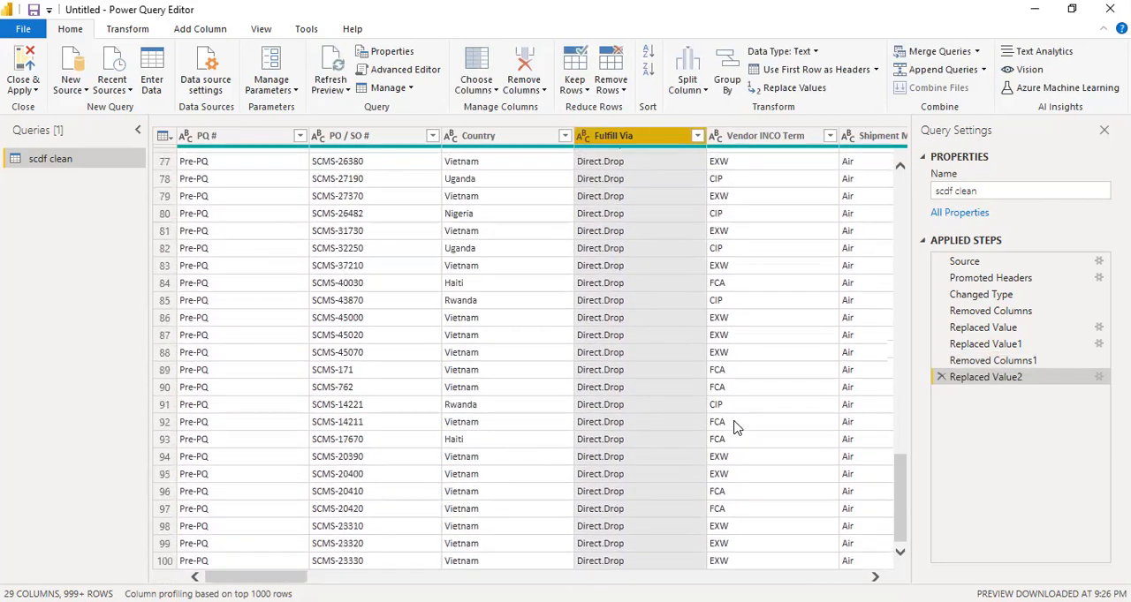
{"action": "scroll", "coordinate": [901, 486], "scroll_direction": "down", "scroll_amount": 20}
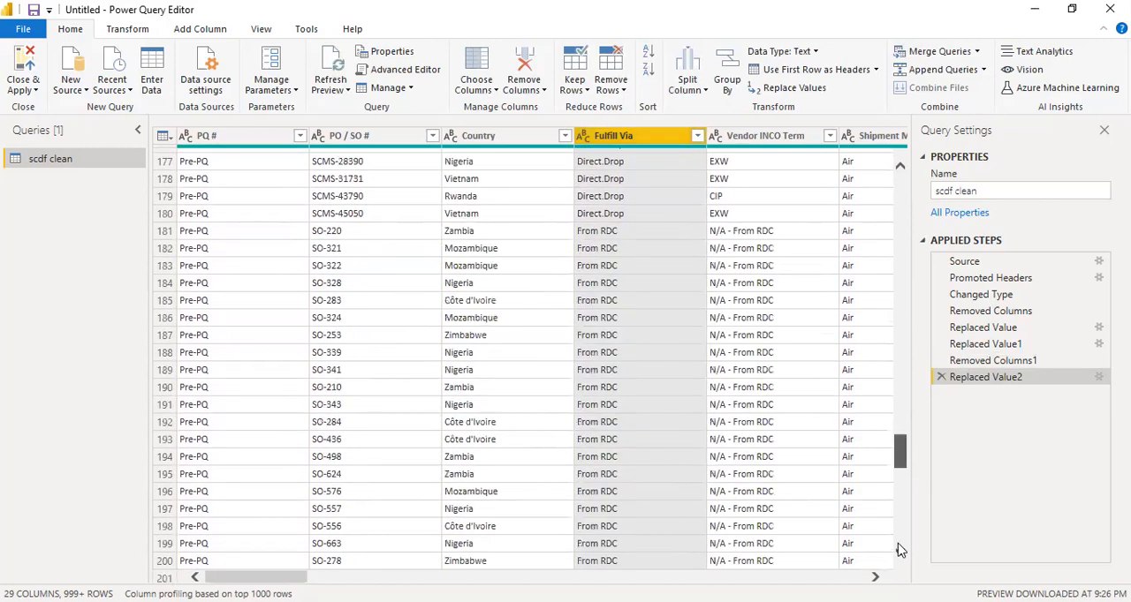
{"action": "right_click", "coordinate": [614, 303]}
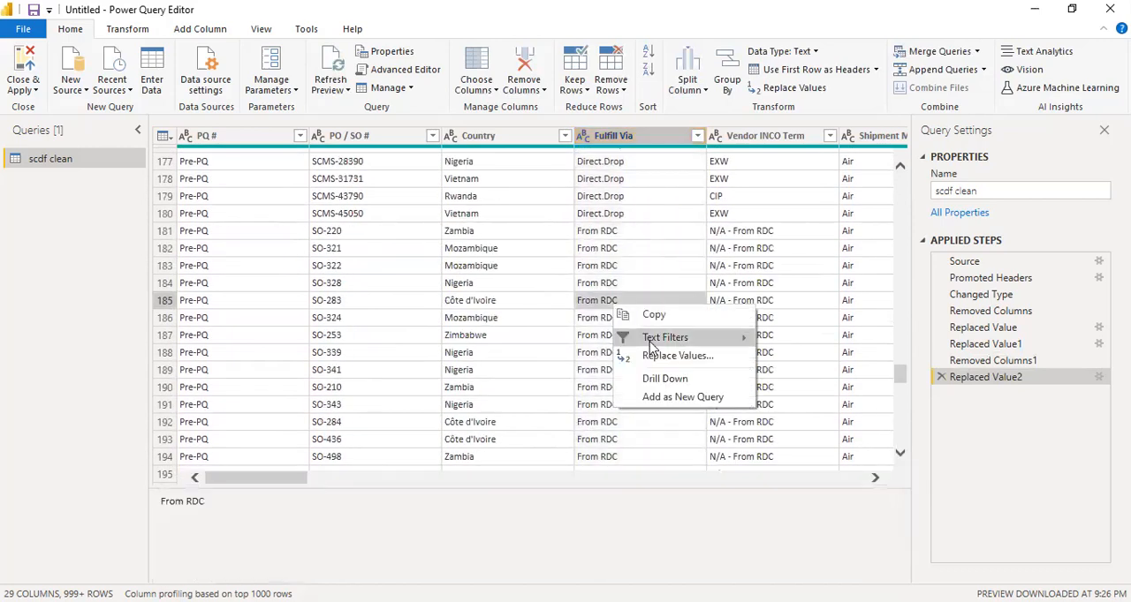
{"action": "left_click", "coordinate": [434, 367]}
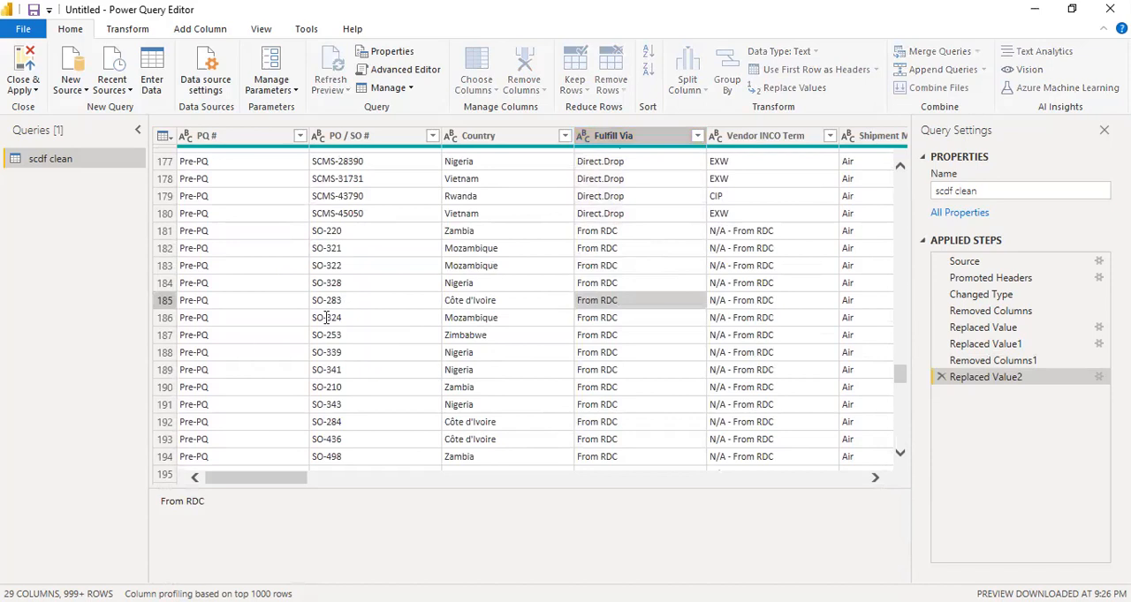
{"action": "type", "text": "From RDC"}
{"action": "key", "text": "Return"}
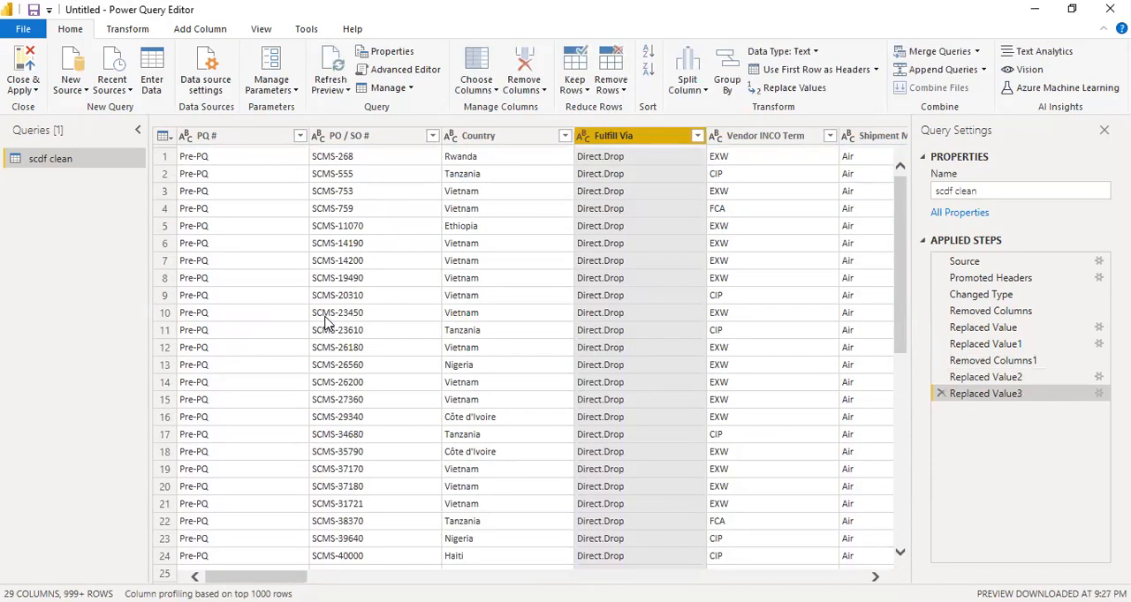
{"action": "left_click", "coordinate": [697, 136]}
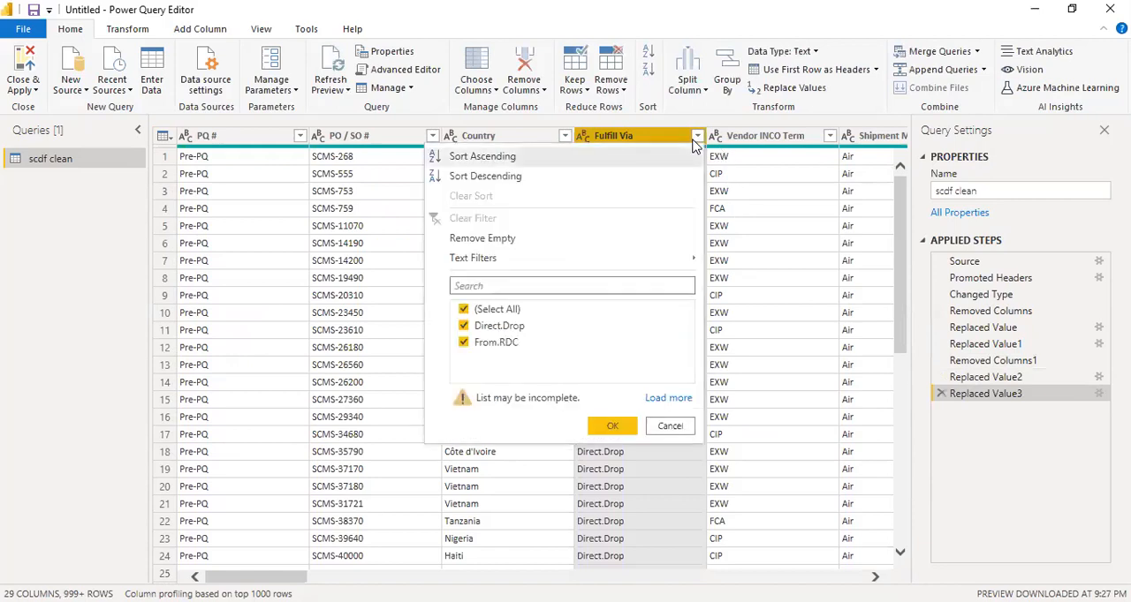
{"action": "left_click", "coordinate": [666, 426]}
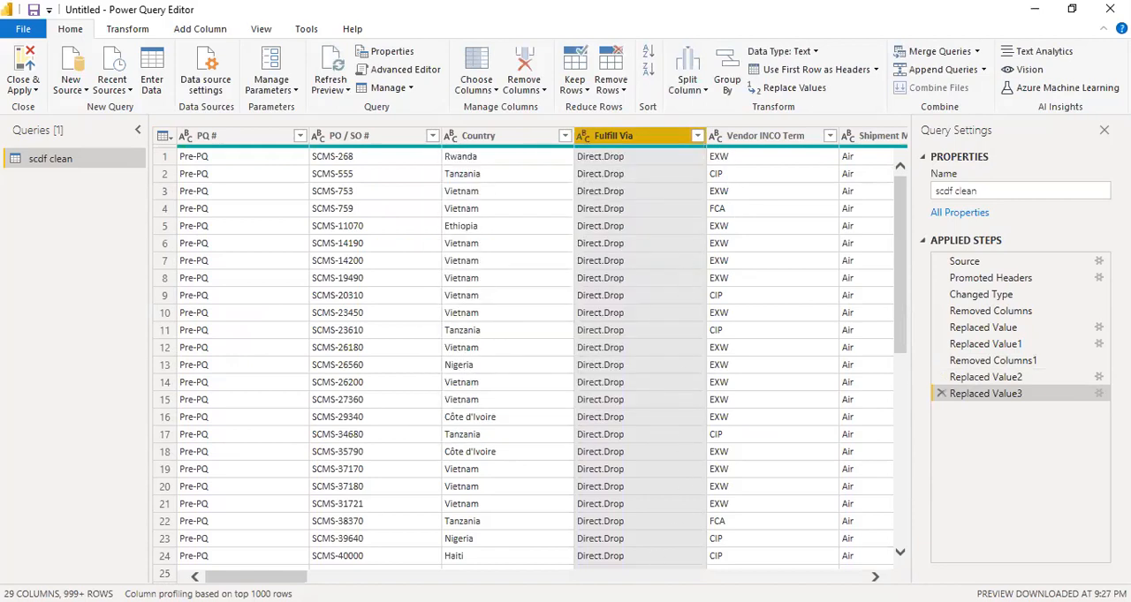
Rename the Vendor INCO Term column to INCO
{"action": "scroll", "coordinate": [541, 353], "scroll_direction": "right", "scroll_amount": 5}
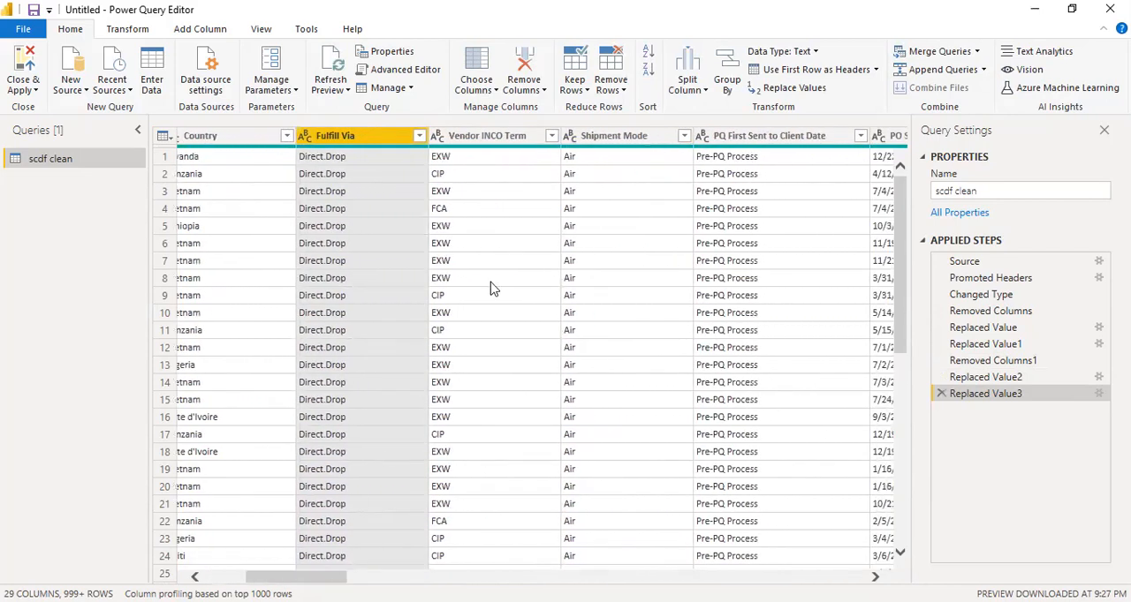
{"action": "double_click", "coordinate": [508, 141]}
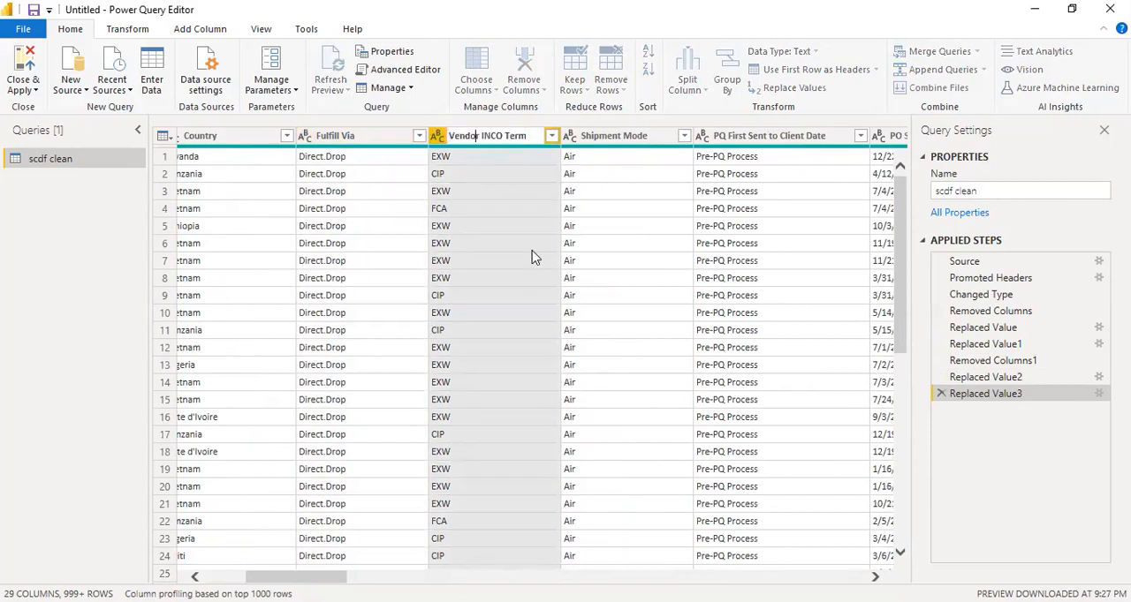
{"action": "key", "text": "shift+Home"}
{"action": "key", "text": "BackSpace"}
{"action": "key", "text": "shift+End"}
{"action": "key", "text": "Delete"}
{"action": "key", "text": "Return"}
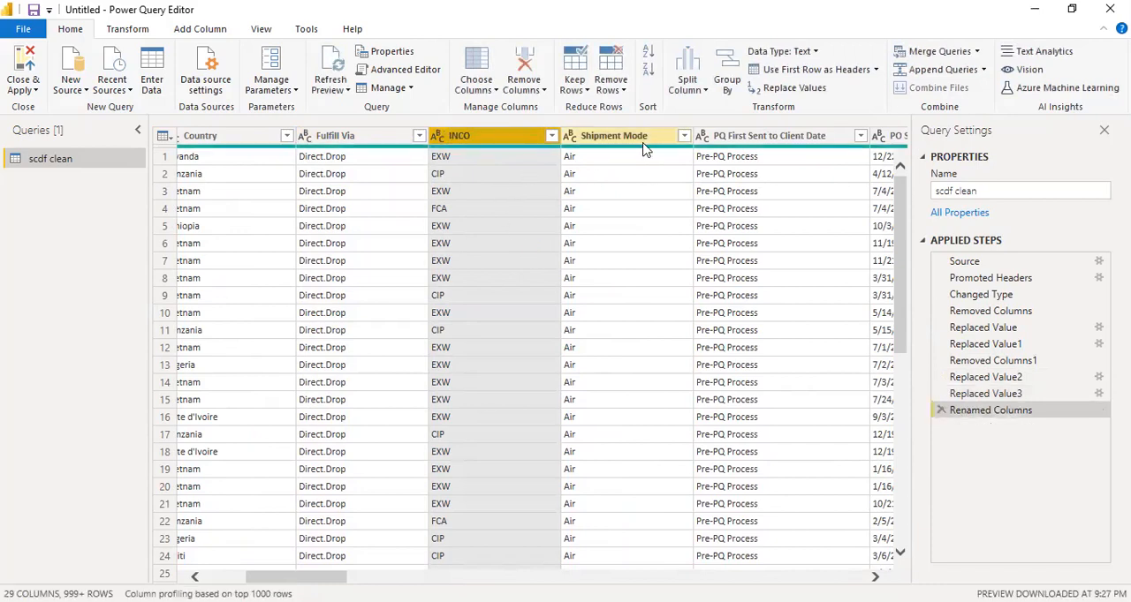
Review the INCO column's distinct values and replace "N/A - From RDC" with "From.RDC"
{"action": "scroll", "coordinate": [532, 190], "scroll_direction": "down", "scroll_amount": 2}
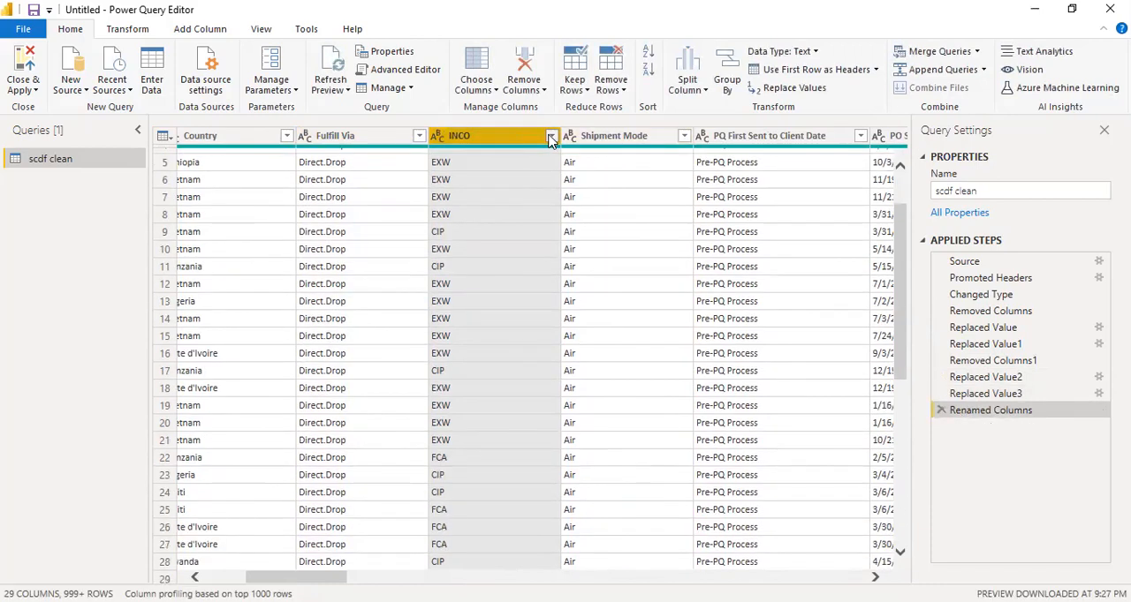
{"action": "left_click", "coordinate": [550, 136]}
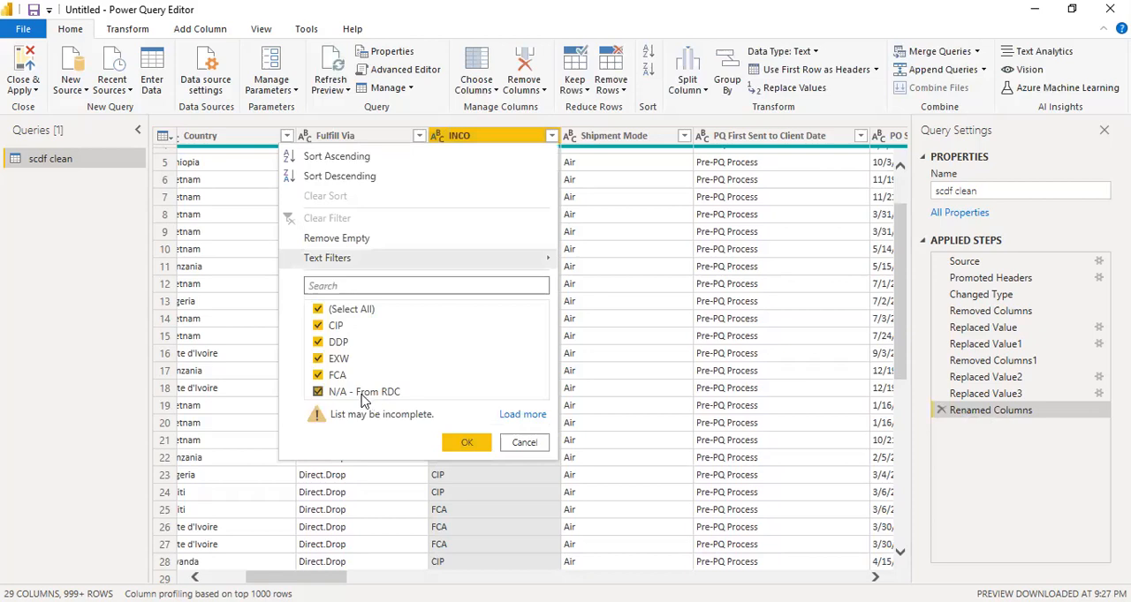
{"action": "left_click", "coordinate": [524, 443]}
{"action": "scroll", "coordinate": [543, 362], "scroll_direction": "down", "scroll_amount": 15}
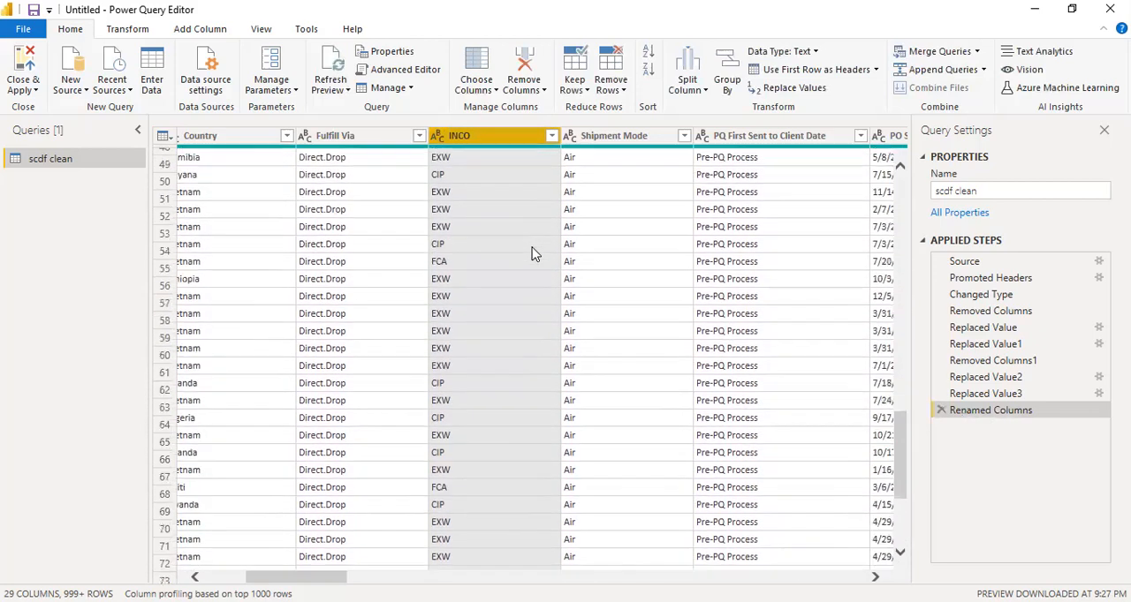
{"action": "scroll", "coordinate": [533, 254], "scroll_direction": "down", "scroll_amount": 20}
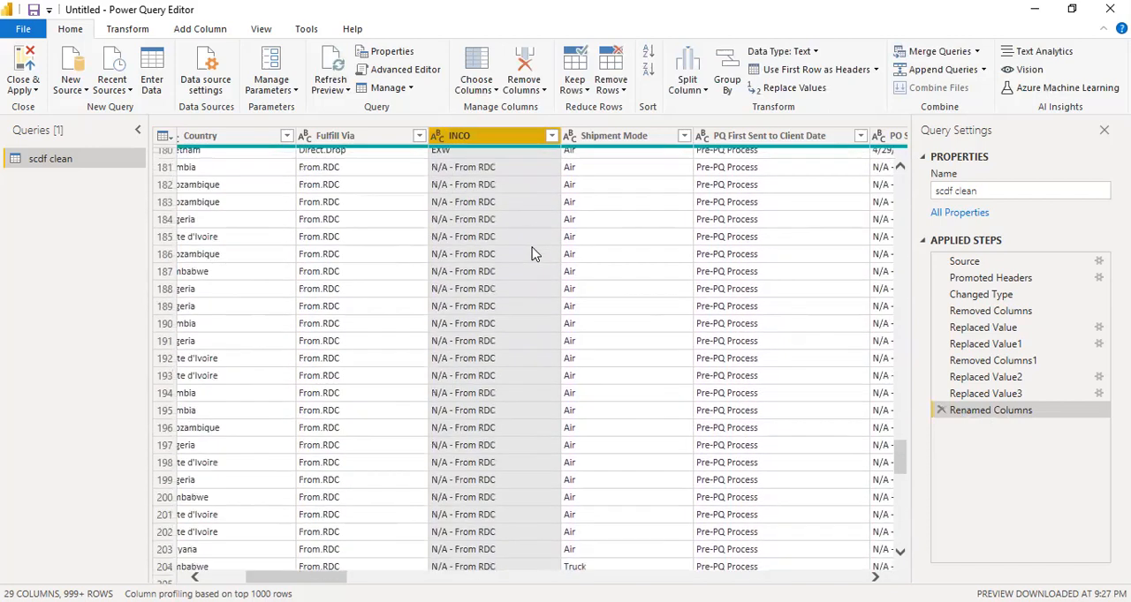
{"action": "left_click", "coordinate": [481, 324]}
{"action": "right_click", "coordinate": [482, 324]}
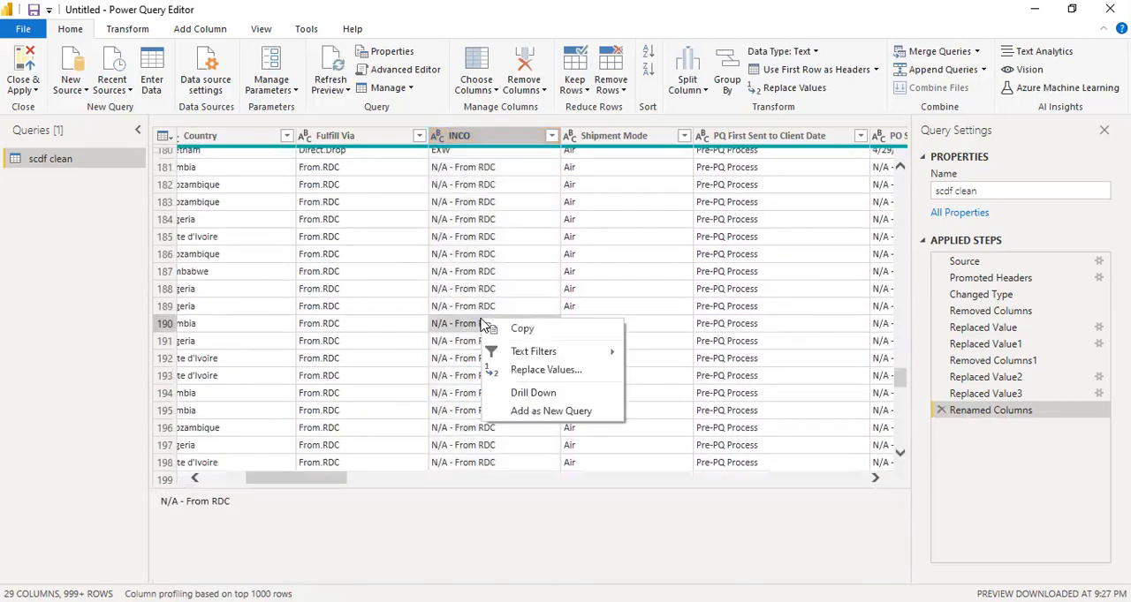
{"action": "left_click", "coordinate": [548, 371]}
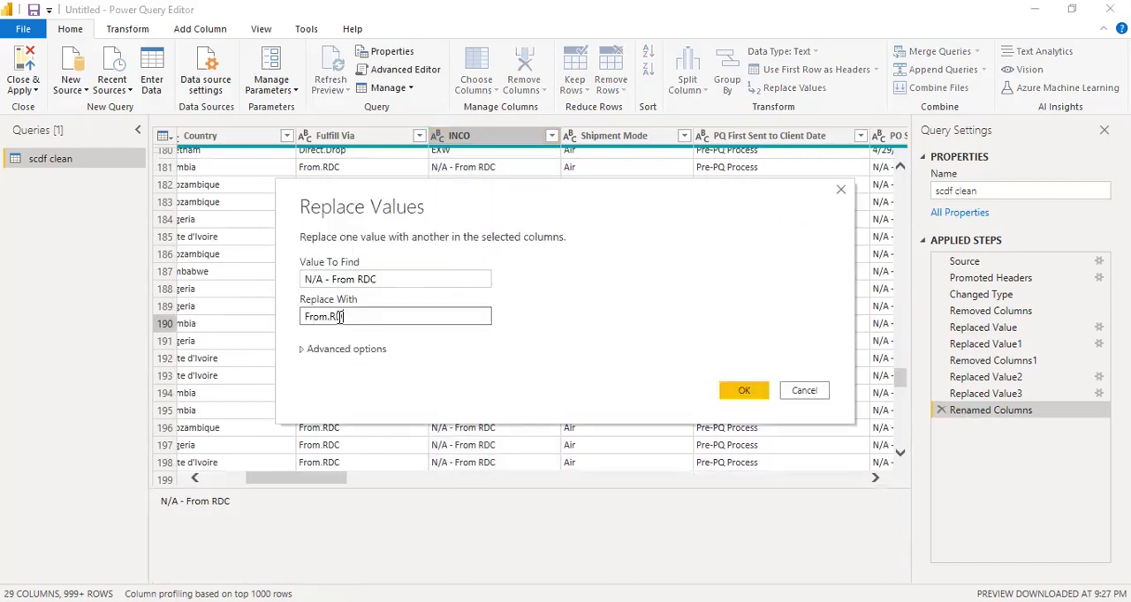
{"action": "left_click", "coordinate": [740, 394]}
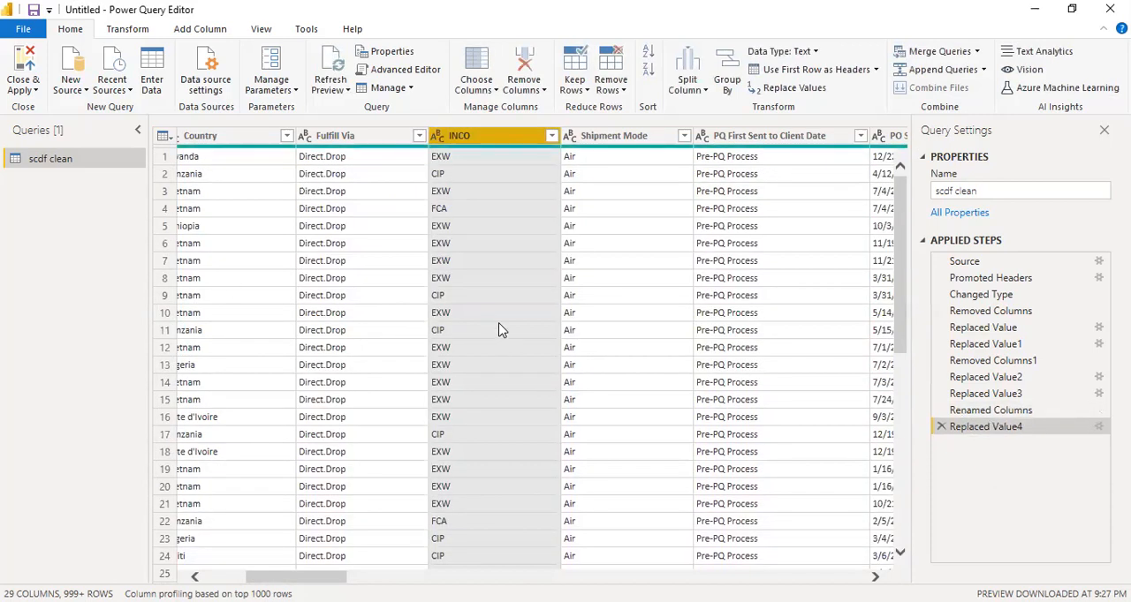
Load the complete value list of the Shipment Mode column and apply the filter with every value selected
{"action": "left_click", "coordinate": [606, 159]}
{"action": "left_click", "coordinate": [683, 136]}
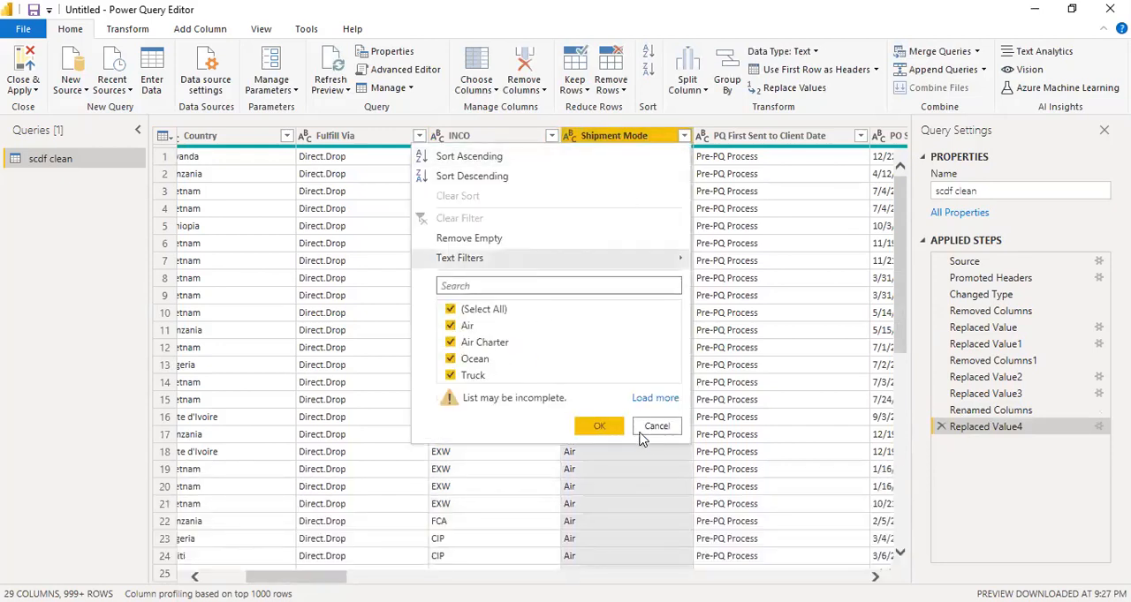
{"action": "left_click", "coordinate": [654, 398]}
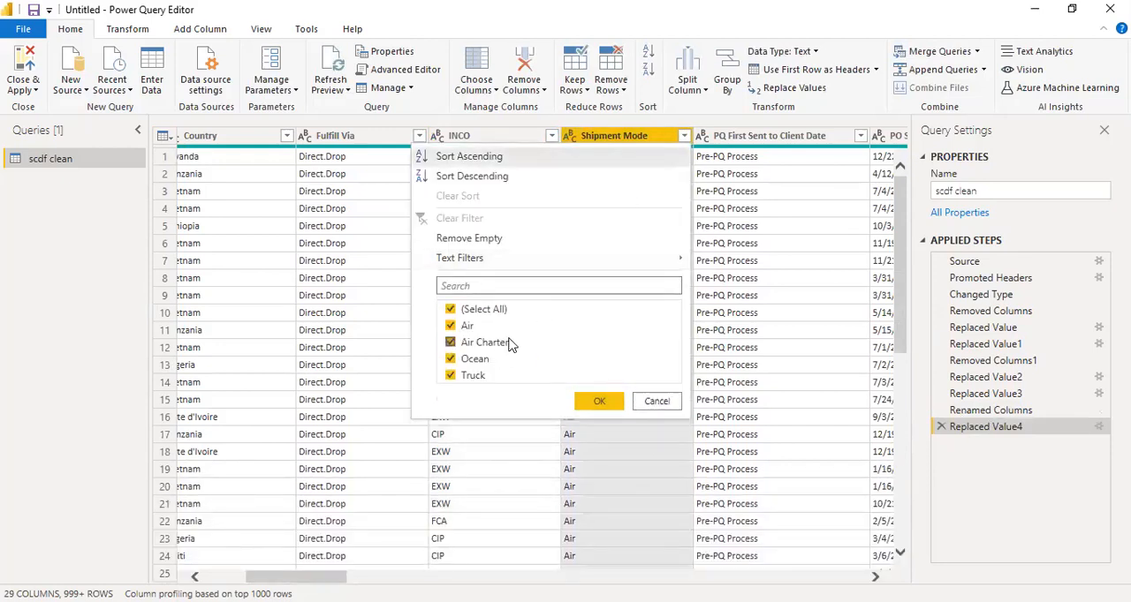
{"action": "left_click", "coordinate": [598, 400]}
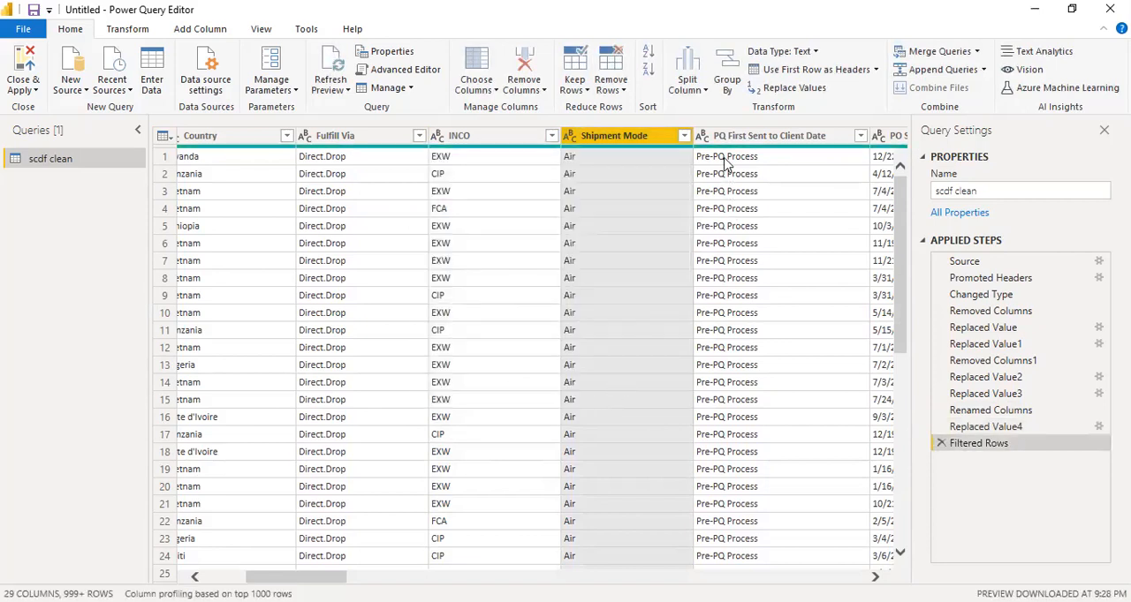
Filter the PQ First Sent to Client Date column to exclude the "Pre-PQ Process" rows and look over the remaining dates
{"action": "left_click", "coordinate": [727, 159]}
{"action": "left_click_drag", "start_coordinate": [313, 479], "coordinate": [354, 482]}
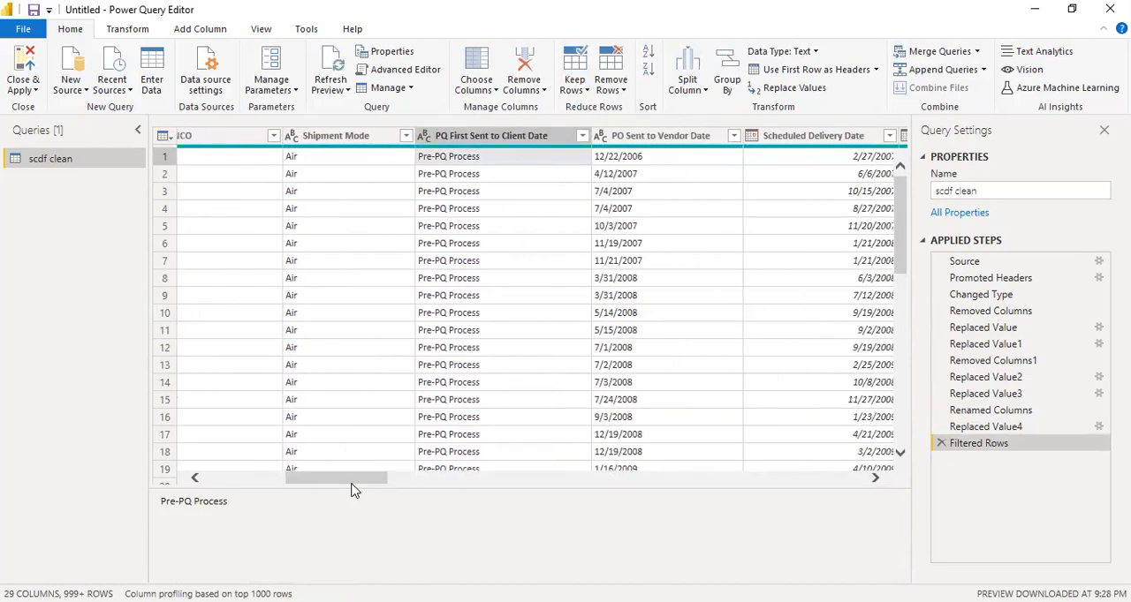
{"action": "left_click", "coordinate": [582, 137]}
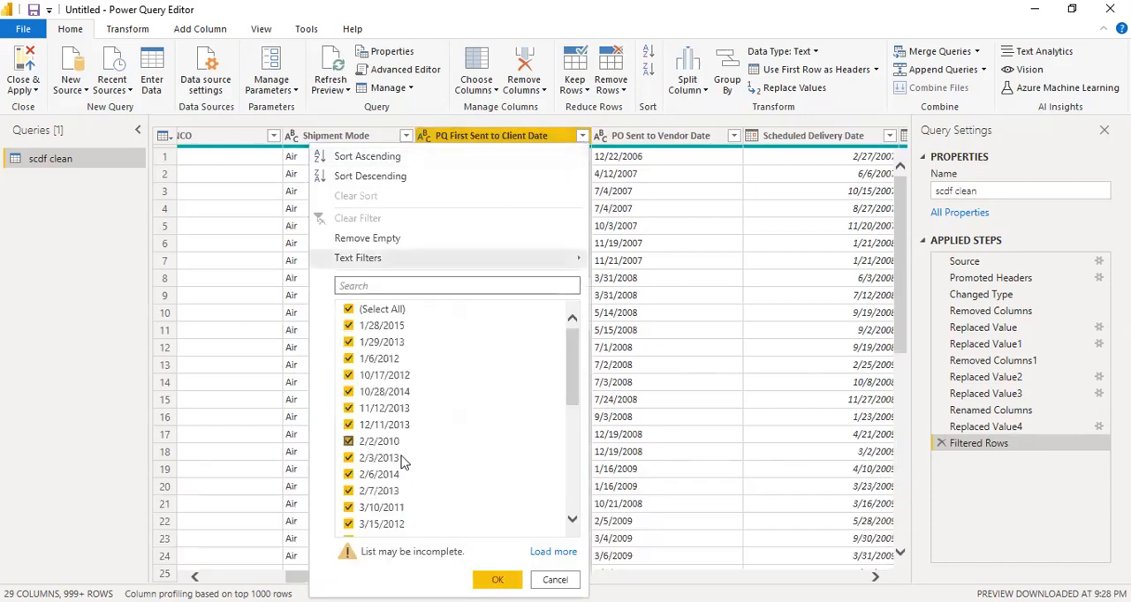
{"action": "scroll", "coordinate": [424, 442], "scroll_direction": "down", "scroll_amount": 10}
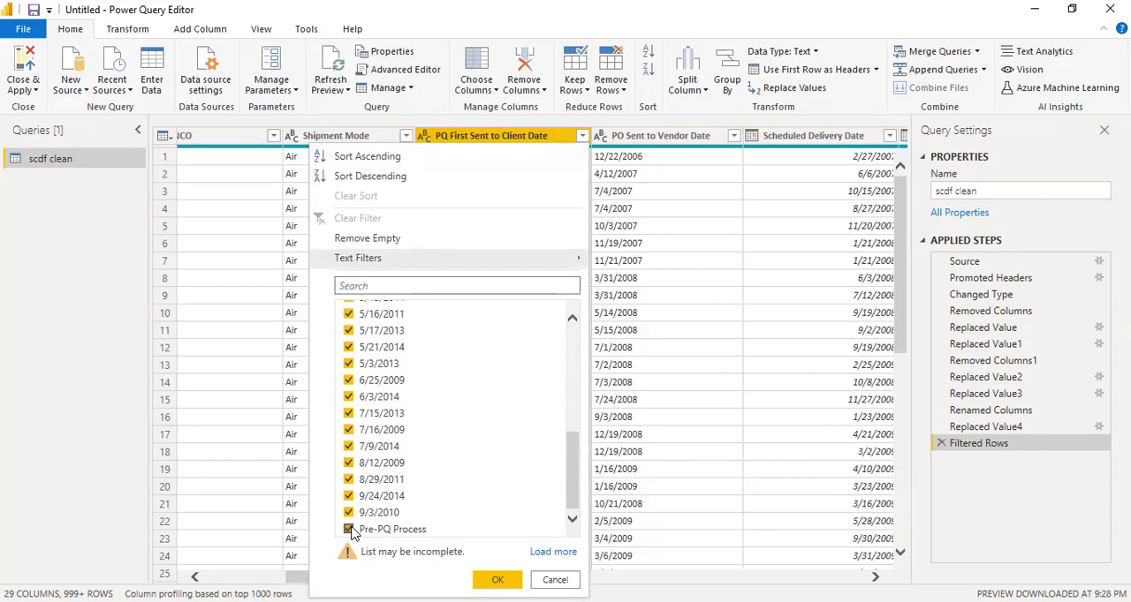
{"action": "left_click", "coordinate": [496, 579]}
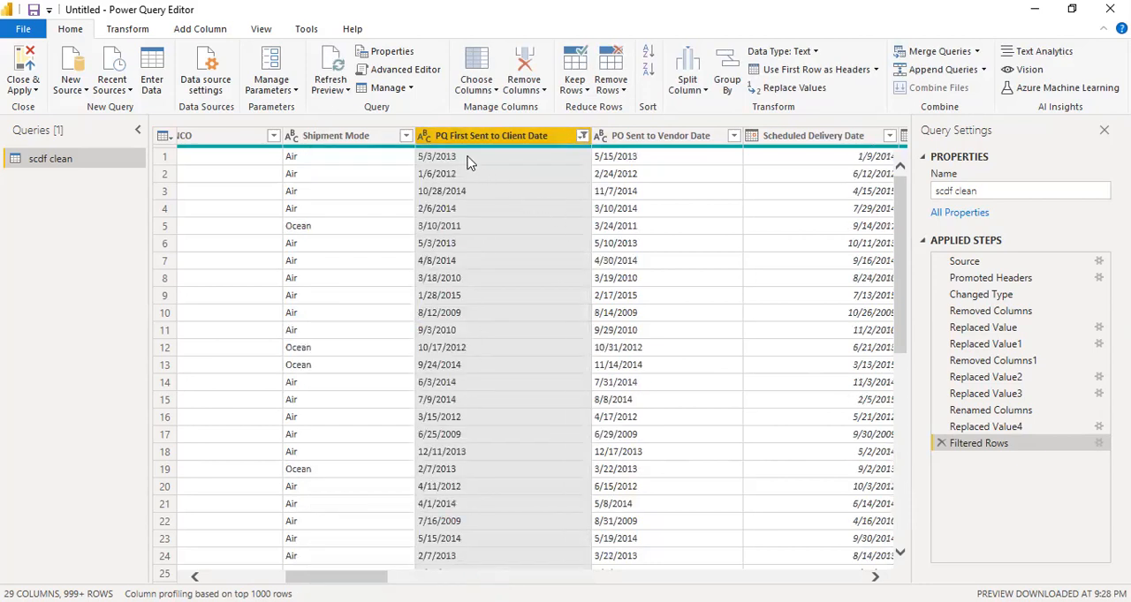
{"action": "scroll", "coordinate": [502, 264], "scroll_direction": "down", "scroll_amount": 5}
{"action": "scroll", "coordinate": [501, 264], "scroll_direction": "up", "scroll_amount": 5}
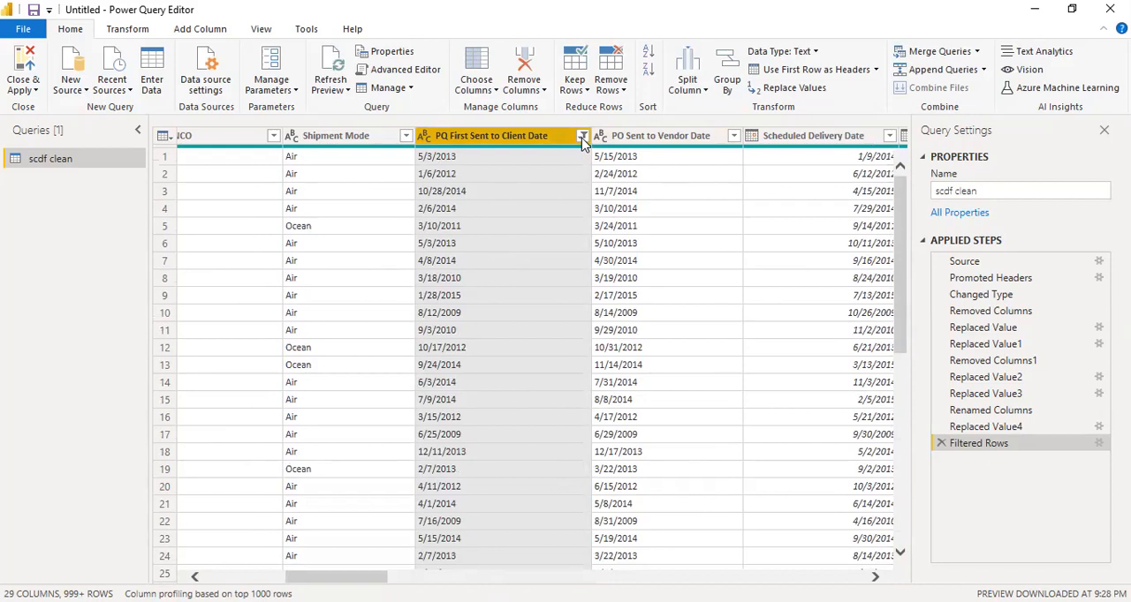
Look through the PQ First Sent to Client Date filter list to check that only the "Pre-PQ Process" entry is excluded
{"action": "right_click", "coordinate": [58, 164]}
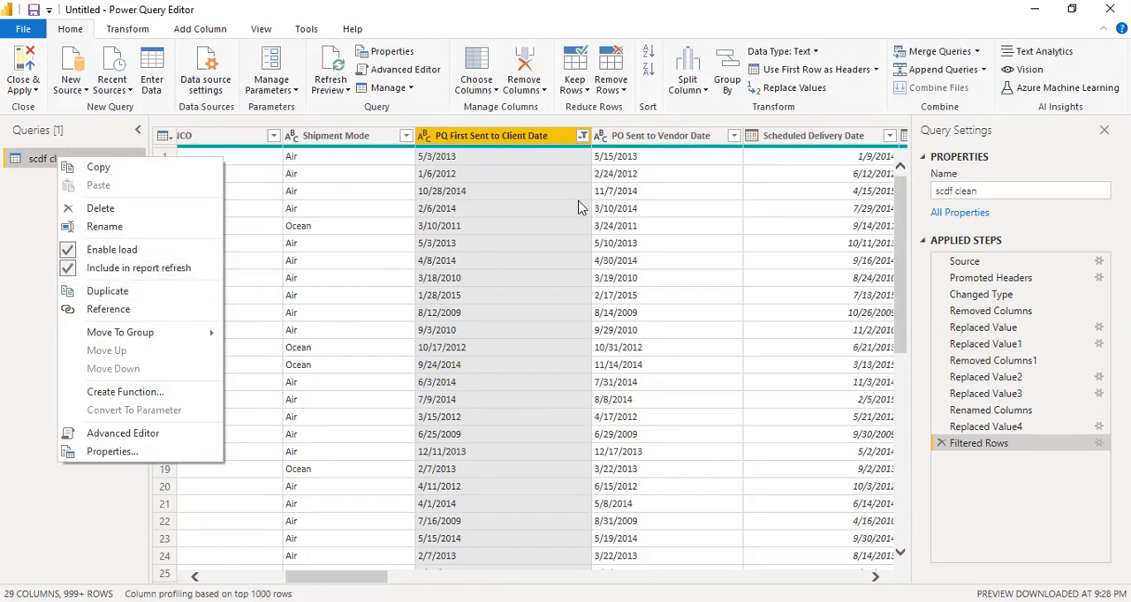
{"action": "left_click", "coordinate": [520, 161]}
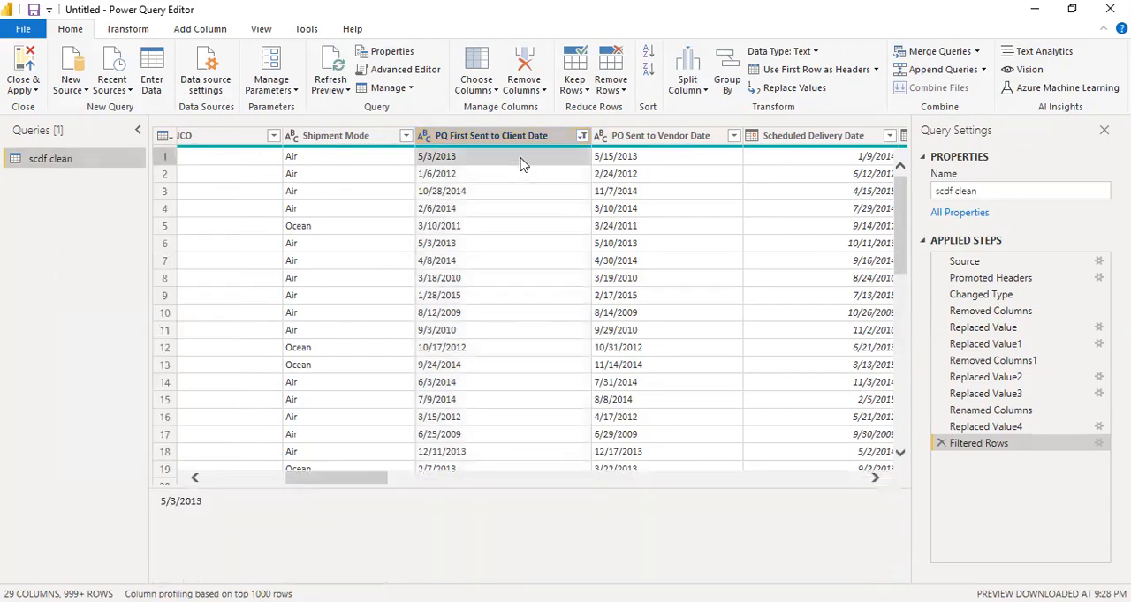
{"action": "left_click", "coordinate": [582, 141]}
{"action": "scroll", "coordinate": [395, 442], "scroll_direction": "down", "scroll_amount": 5}
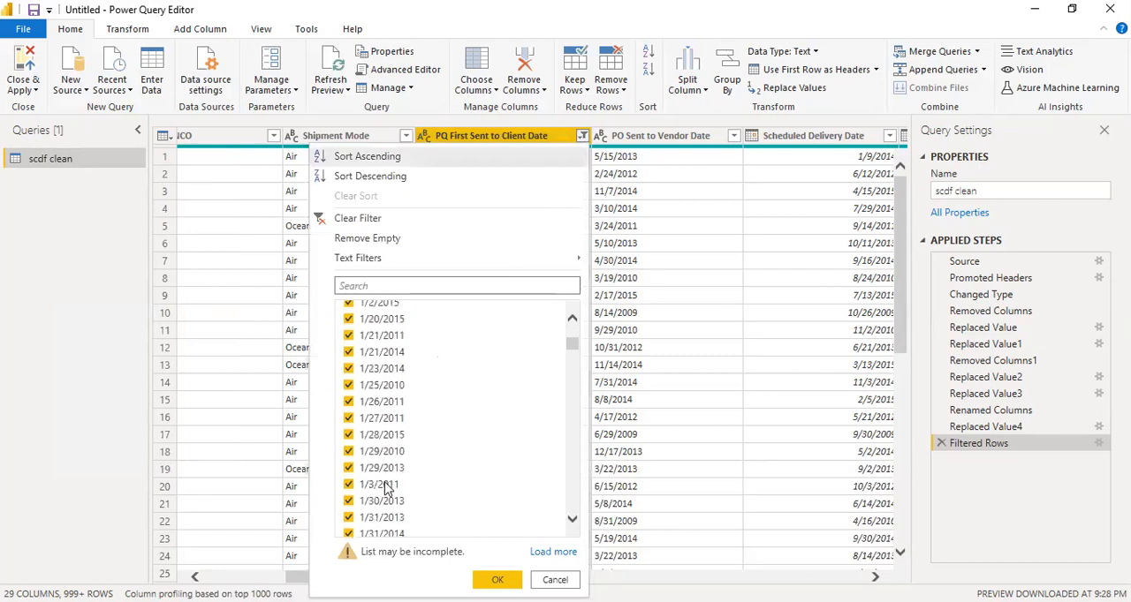
{"action": "scroll", "coordinate": [397, 482], "scroll_direction": "down", "scroll_amount": 15}
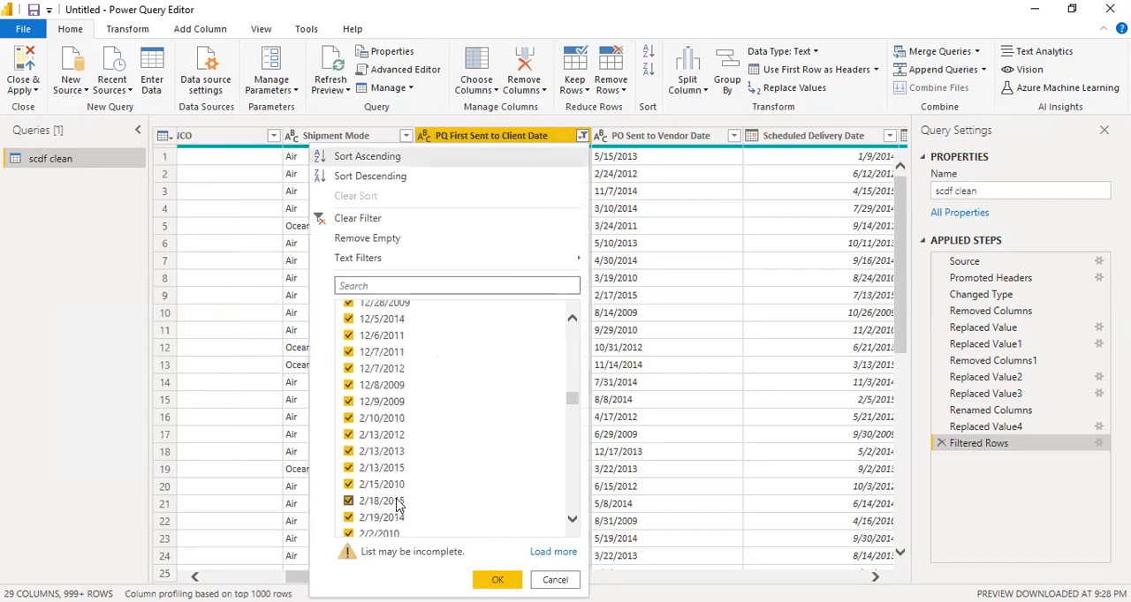
{"action": "scroll", "coordinate": [395, 511], "scroll_direction": "down", "scroll_amount": 20}
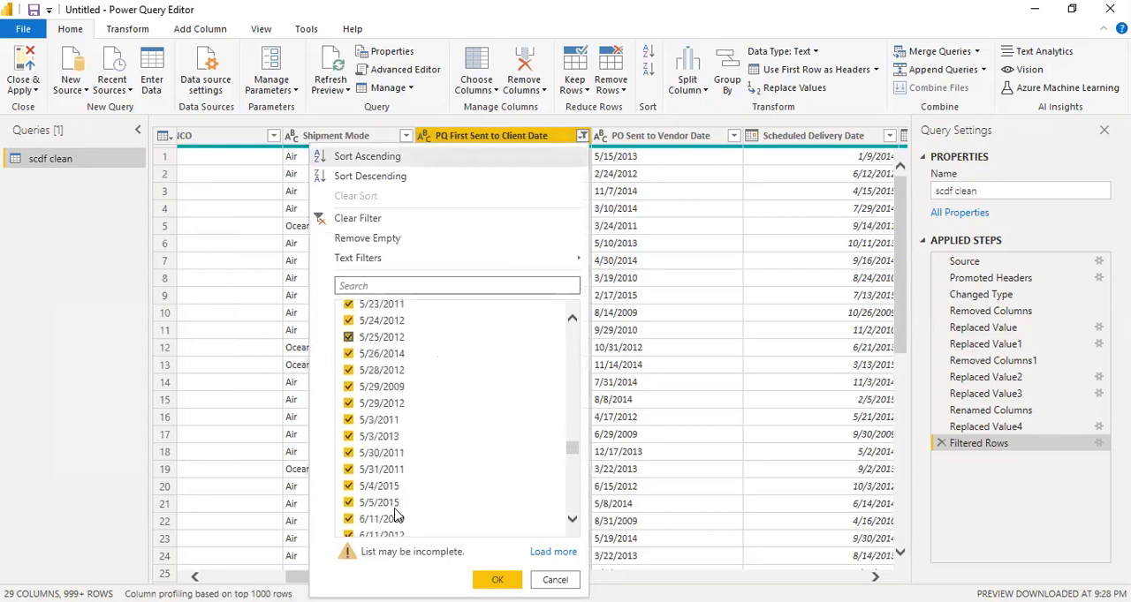
{"action": "left_click", "coordinate": [571, 495]}
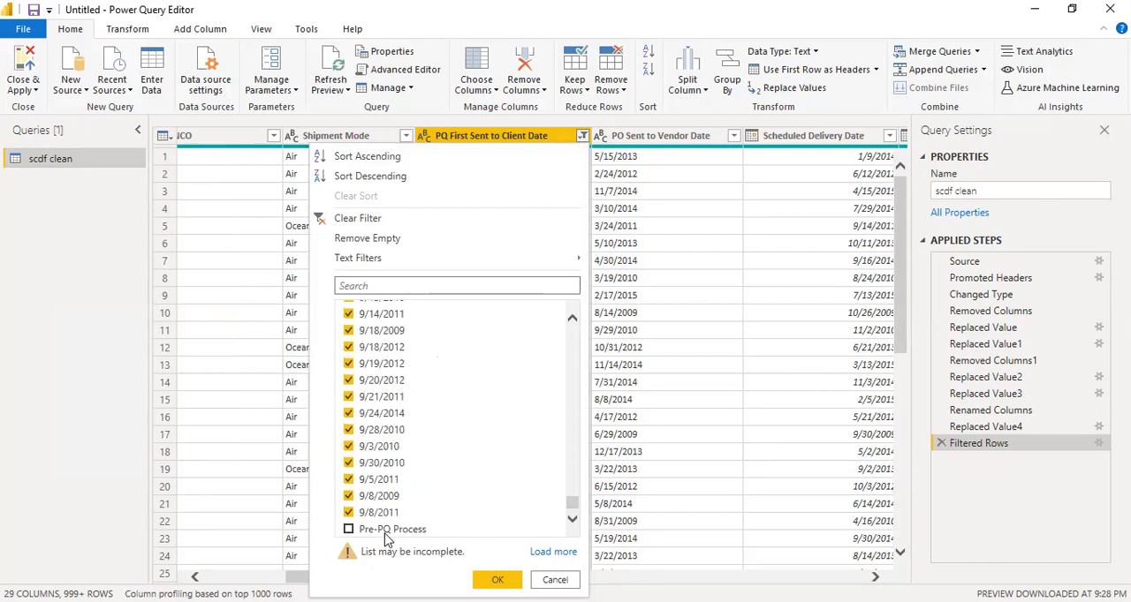
{"action": "left_click", "coordinate": [497, 580]}
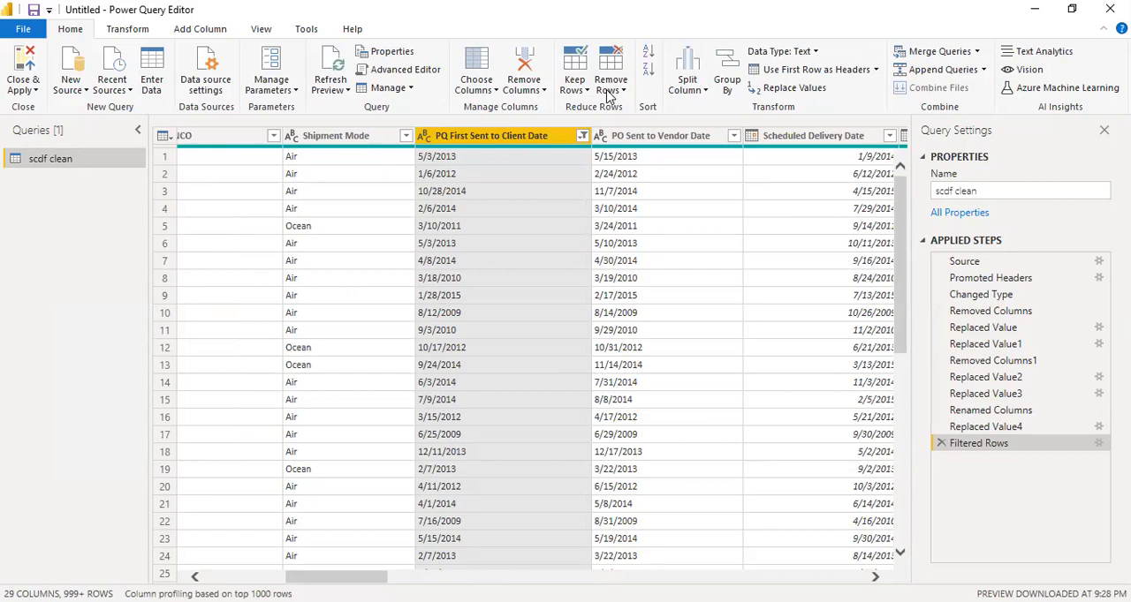
Change the data type of the PQ First Sent to Client Date column to Date
{"action": "left_click", "coordinate": [127, 30]}
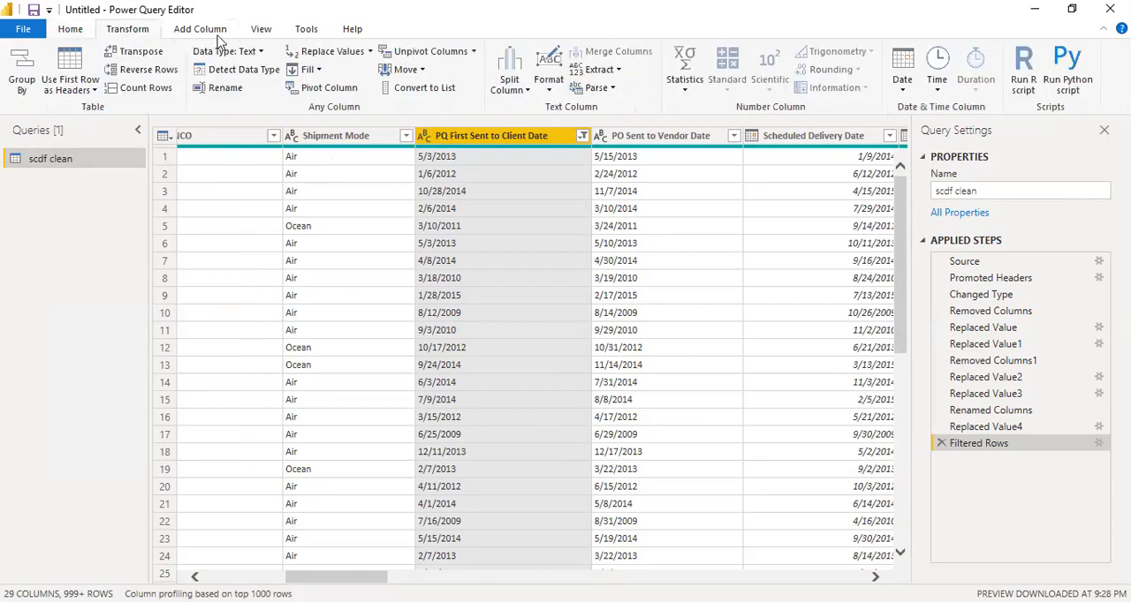
{"action": "left_click", "coordinate": [226, 51]}
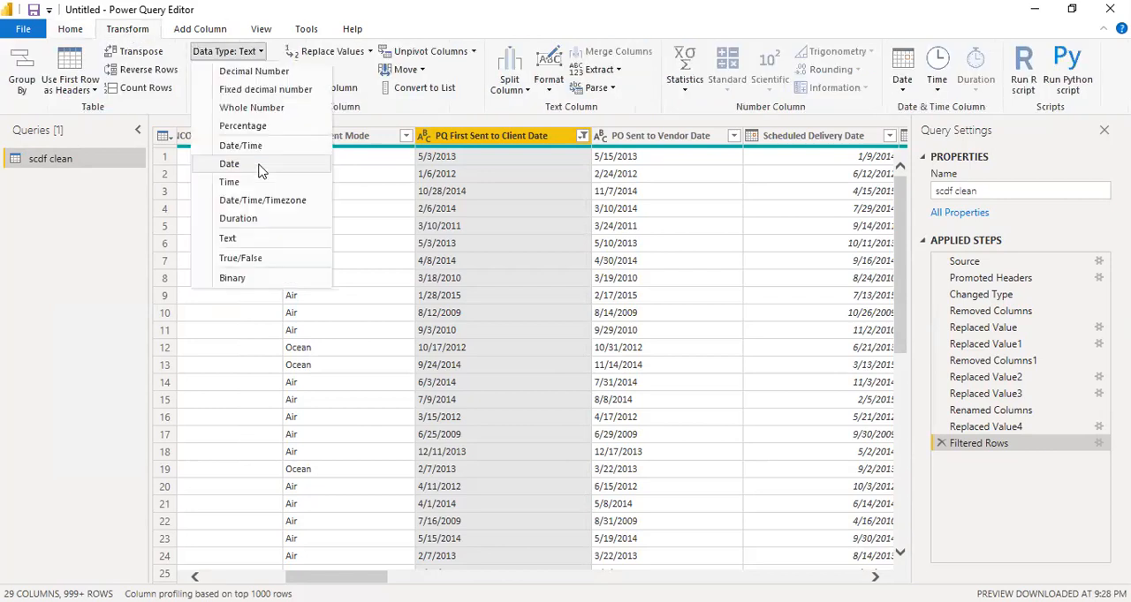
{"action": "left_click", "coordinate": [229, 165]}
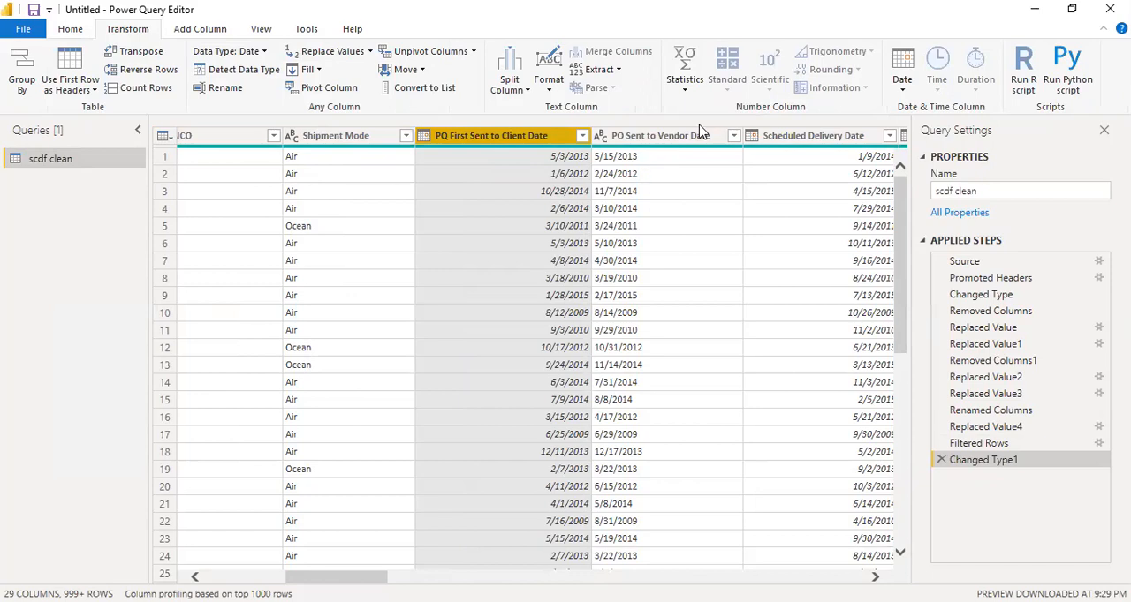
Review the PO Sent to Vendor Date column's values and change its data type to Date
{"action": "left_click", "coordinate": [733, 136]}
{"action": "scroll", "coordinate": [722, 400], "scroll_direction": "down", "scroll_amount": 3}
{"action": "scroll", "coordinate": [723, 399], "scroll_direction": "down", "scroll_amount": 5}
{"action": "left_click_drag", "start_coordinate": [726, 502], "coordinate": [739, 298]}
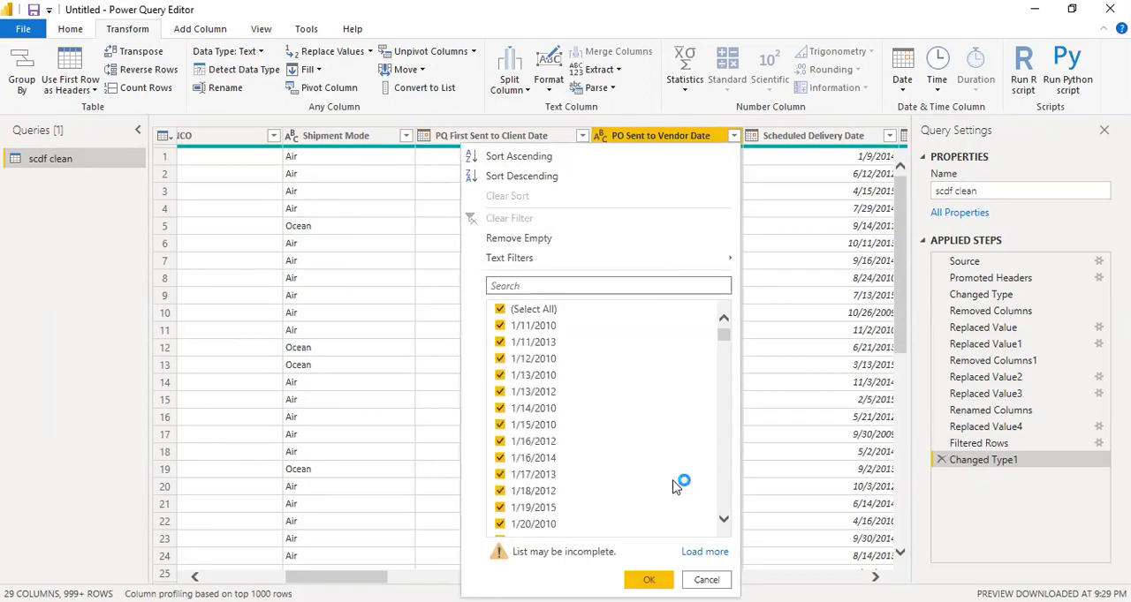
{"action": "left_click", "coordinate": [706, 579]}
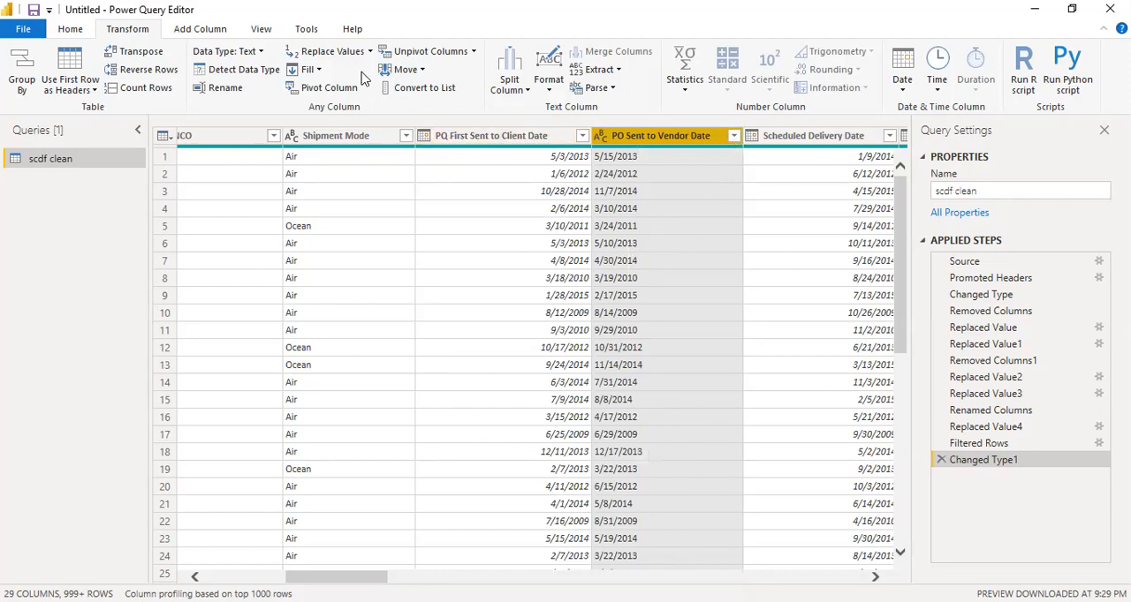
{"action": "left_click", "coordinate": [227, 52]}
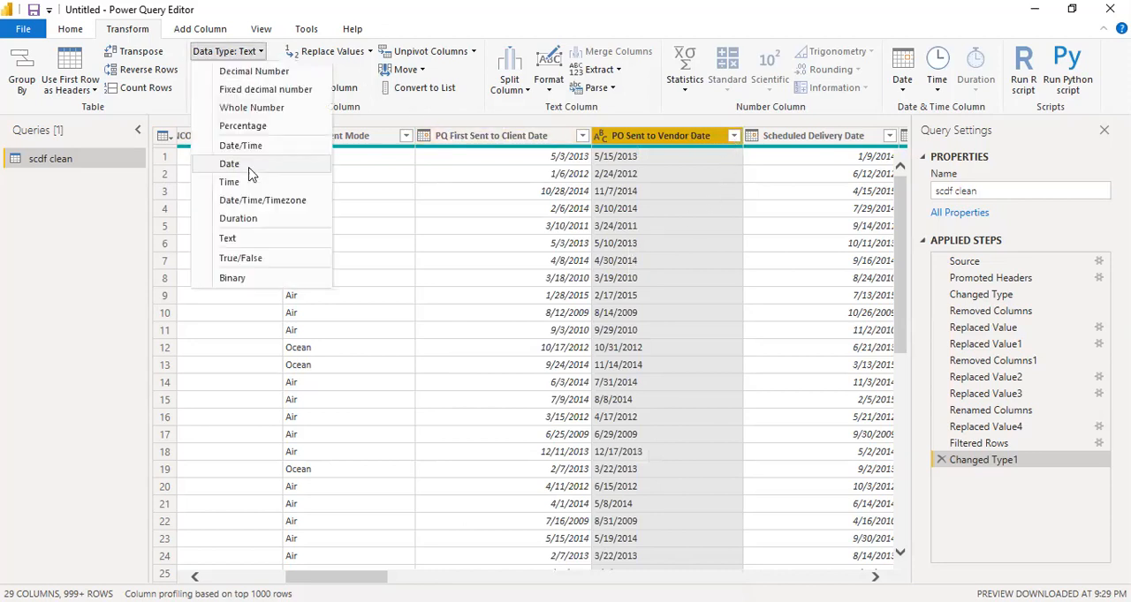
{"action": "left_click", "coordinate": [249, 168]}
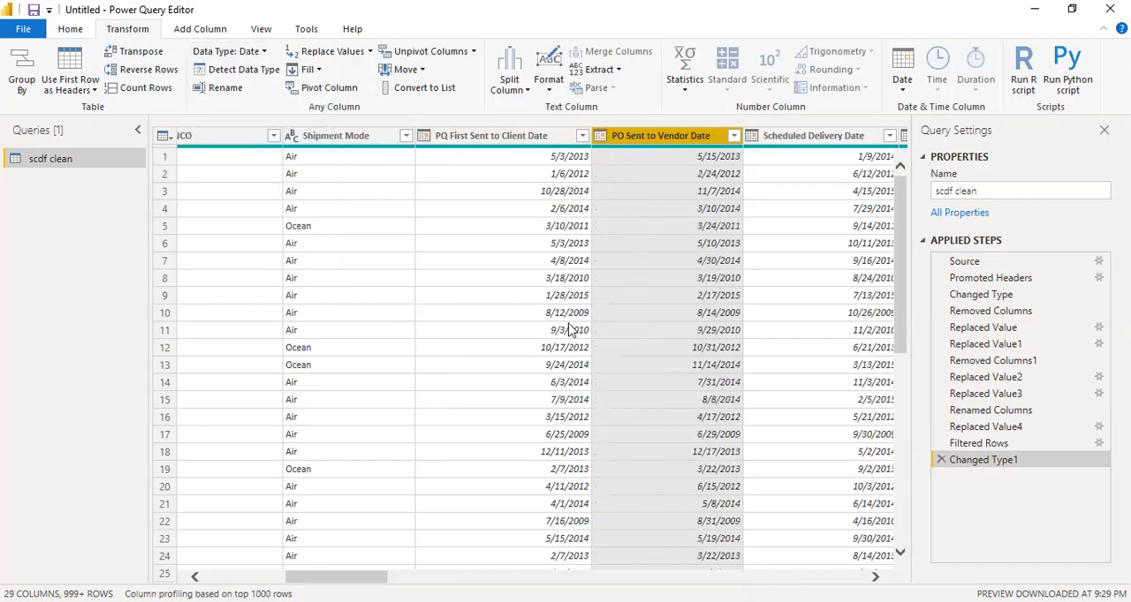
Rename the PQ First Sent to Client Date column to PQ.Date
{"action": "double_click", "coordinate": [493, 135]}
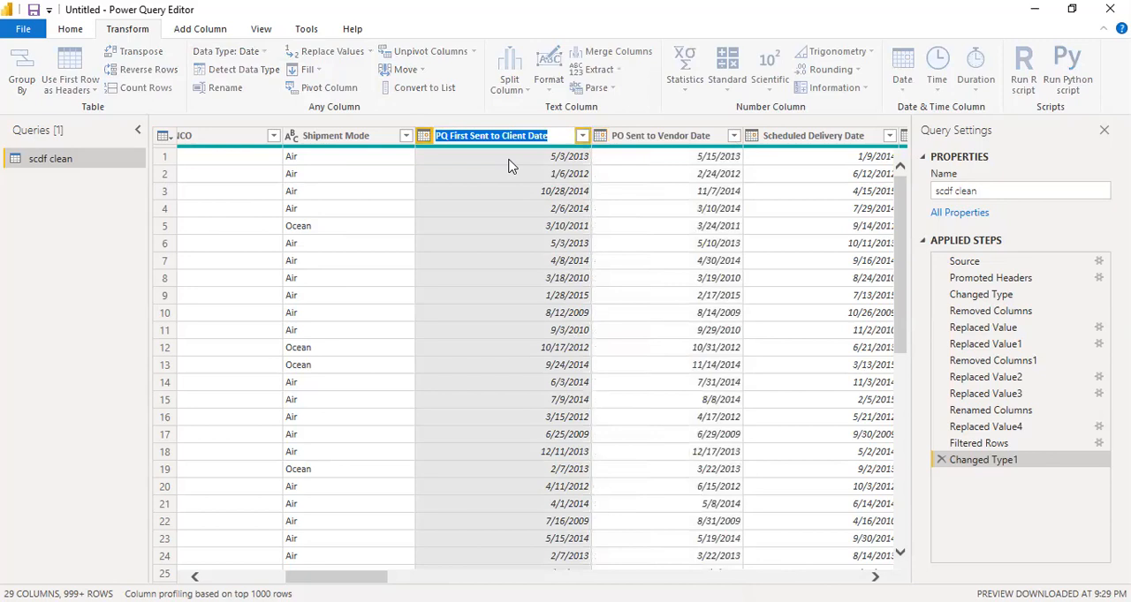
{"action": "type", "text": "PQ.Date"}
{"action": "key", "text": "Return"}
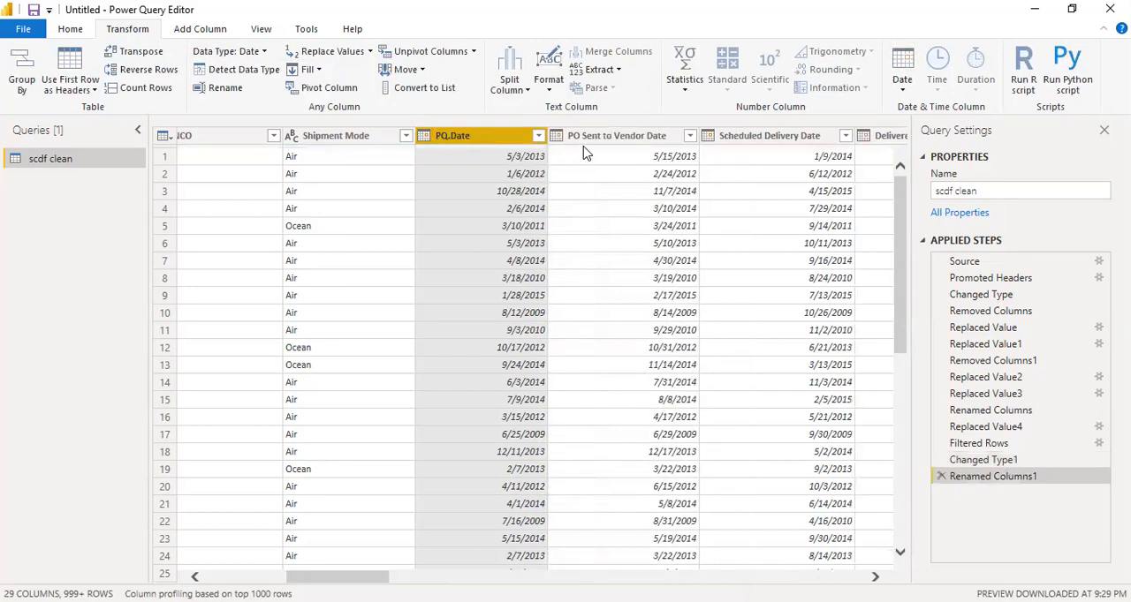
Rename the PO Sent to Vendor Date column to PO.Date
{"action": "double_click", "coordinate": [604, 136]}
{"action": "type", "text": "PO."}
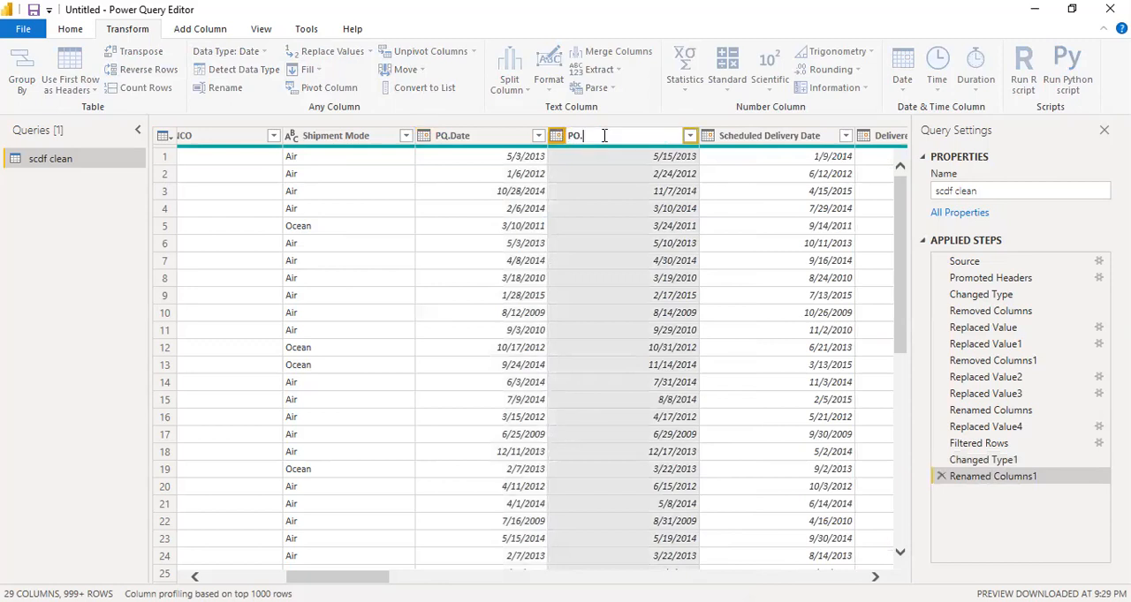
{"action": "type", "text": "Date"}
{"action": "key", "text": "Return"}
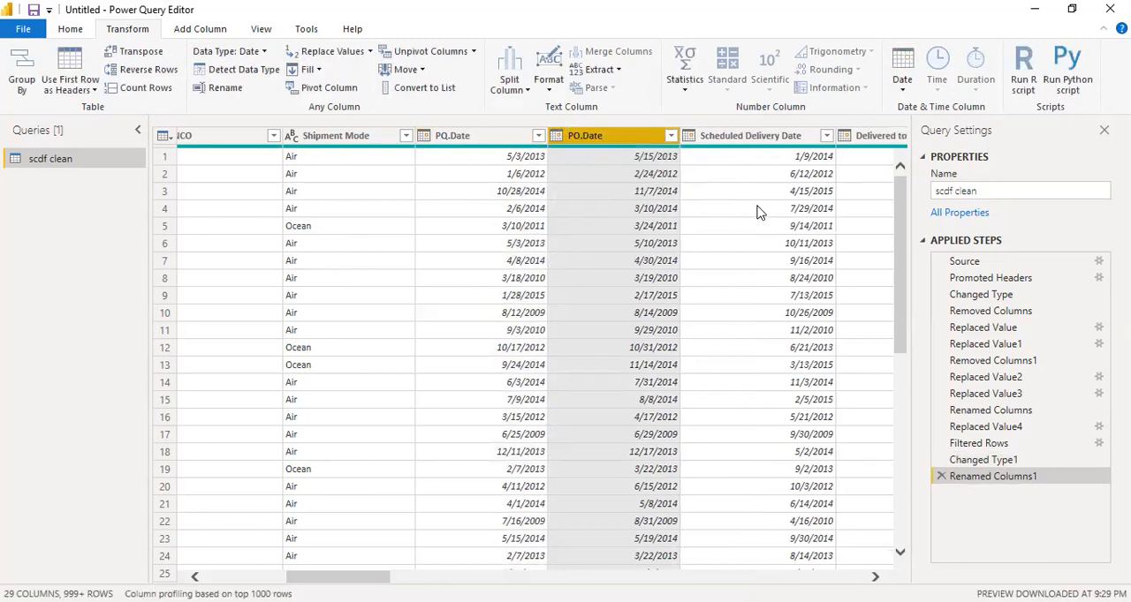
Rename the Scheduled Delivery Date column to Schd.Delivery.Date
{"action": "left_click_drag", "start_coordinate": [337, 577], "coordinate": [383, 577]}
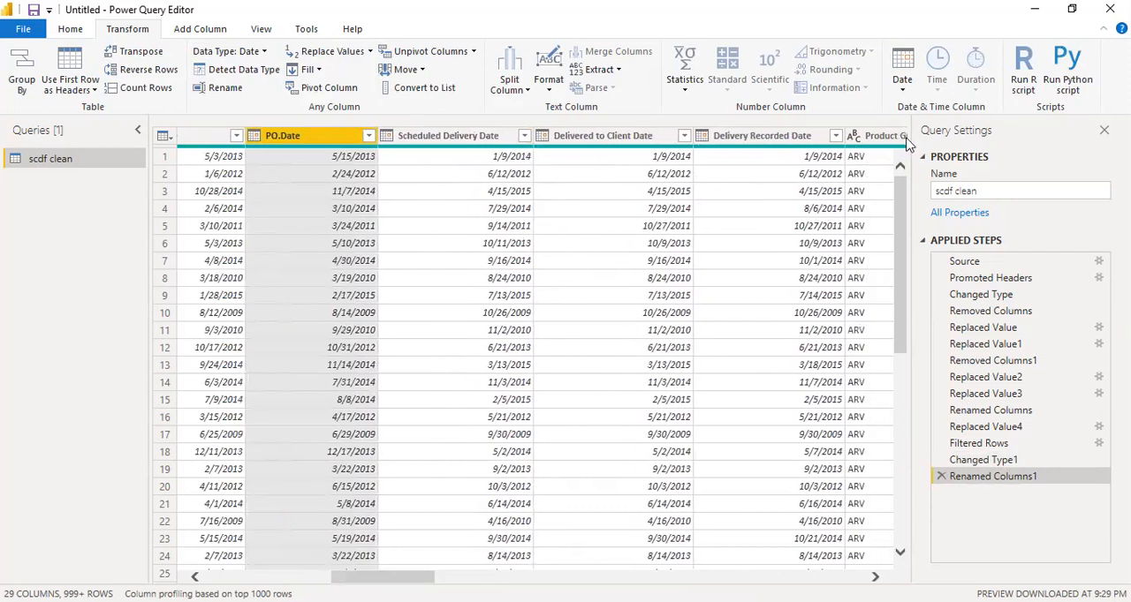
{"action": "left_click", "coordinate": [450, 142]}
{"action": "double_click", "coordinate": [450, 138]}
{"action": "type", "text": "S"}
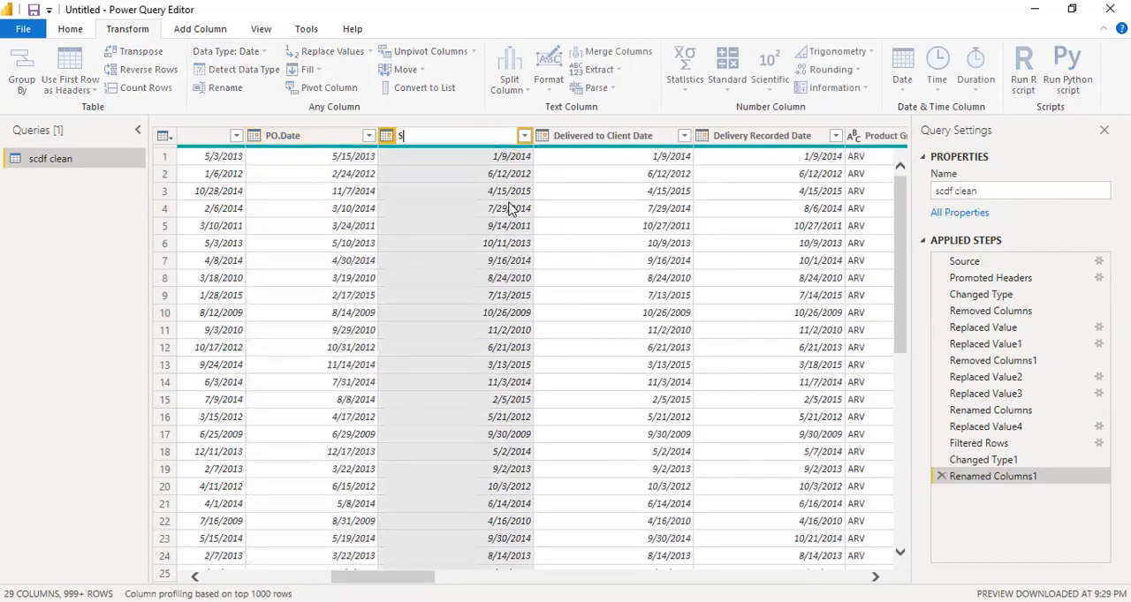
{"action": "type", "text": "chd.Delivery.Date"}
{"action": "key", "text": "Return"}
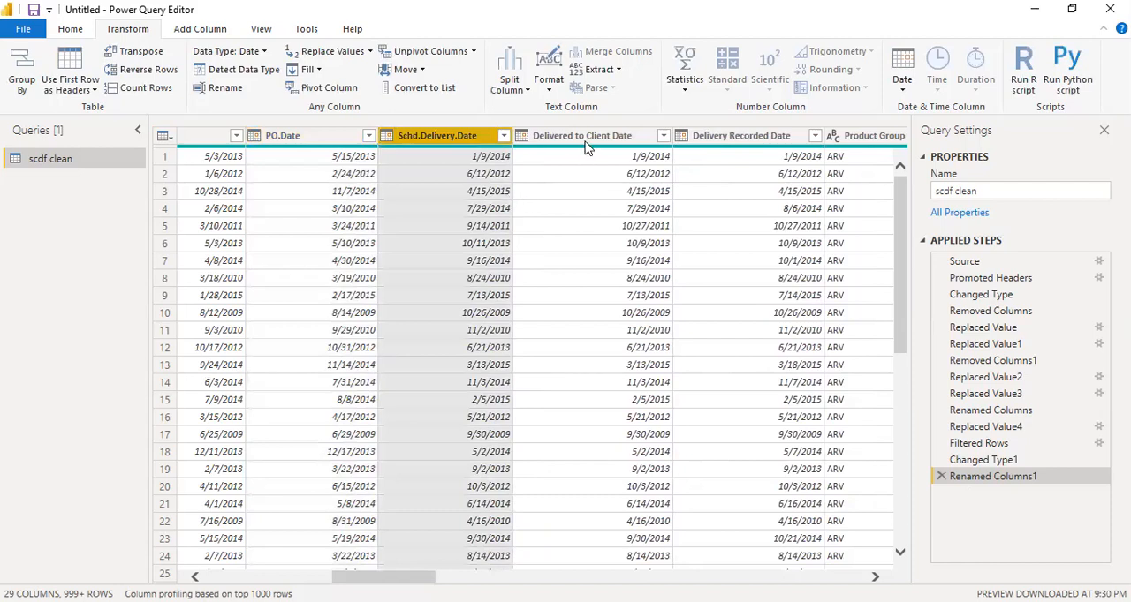
Rename the Delivered to Client Date column to Client.Delivery.Date
{"action": "double_click", "coordinate": [588, 136]}
{"action": "type", "text": "Deli"}
{"action": "key", "text": "BackSpace"}
{"action": "key", "text": "BackSpace"}
{"action": "key", "text": "BackSpace"}
{"action": "key", "text": "BackSpace"}
{"action": "type", "text": "Cliebt"}
{"action": "key", "text": "BackSpace"}
{"action": "key", "text": "BackSpace"}
{"action": "type", "text": "nt."}
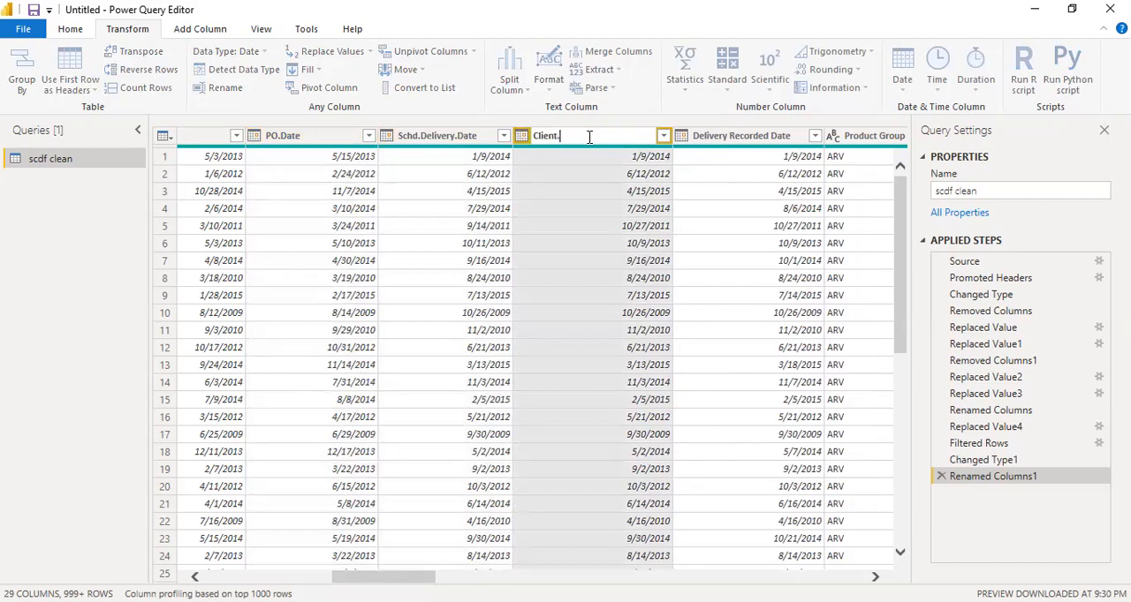
{"action": "type", "text": "Delivery.Date"}
{"action": "key", "text": "Return"}
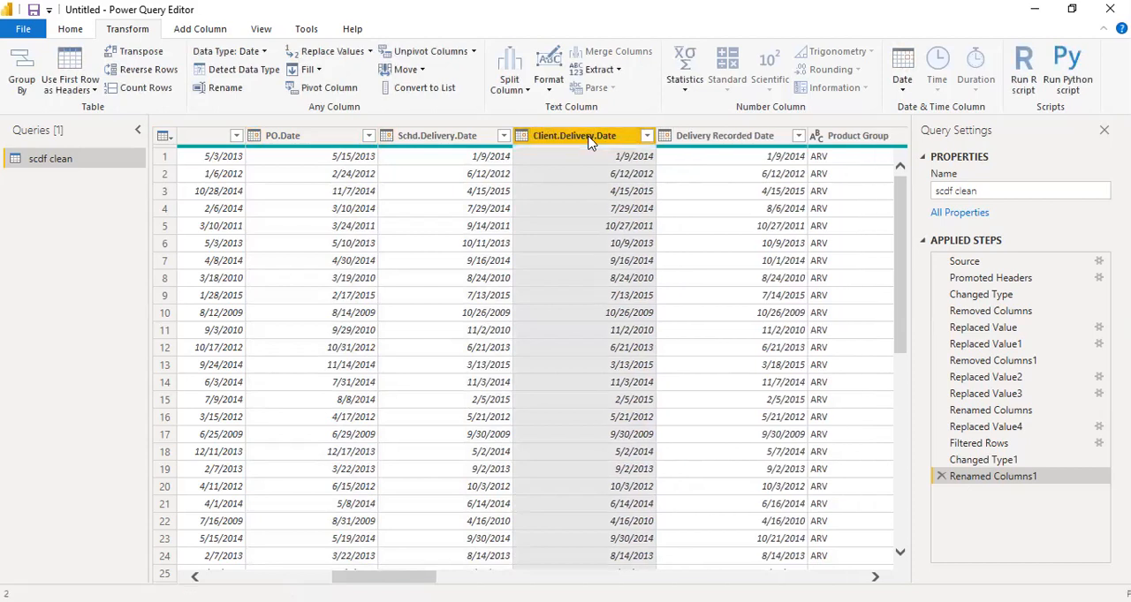
Rename the Delivery Recorded Date column to Delivery.Recorded.Date by replacing its spaces with dots
{"action": "double_click", "coordinate": [712, 141]}
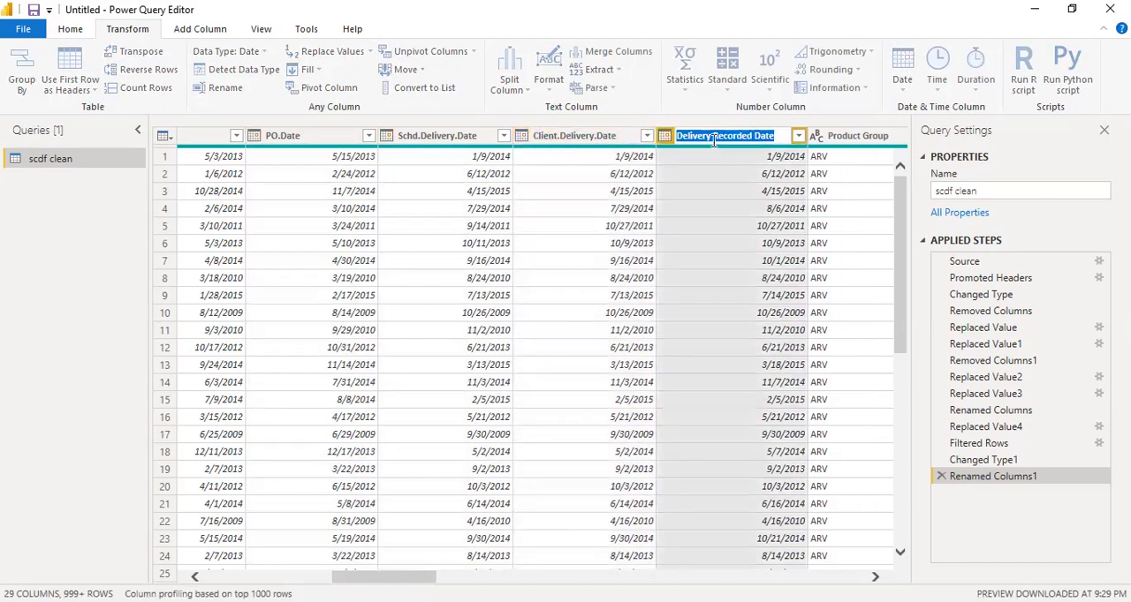
{"action": "left_click", "coordinate": [712, 140]}
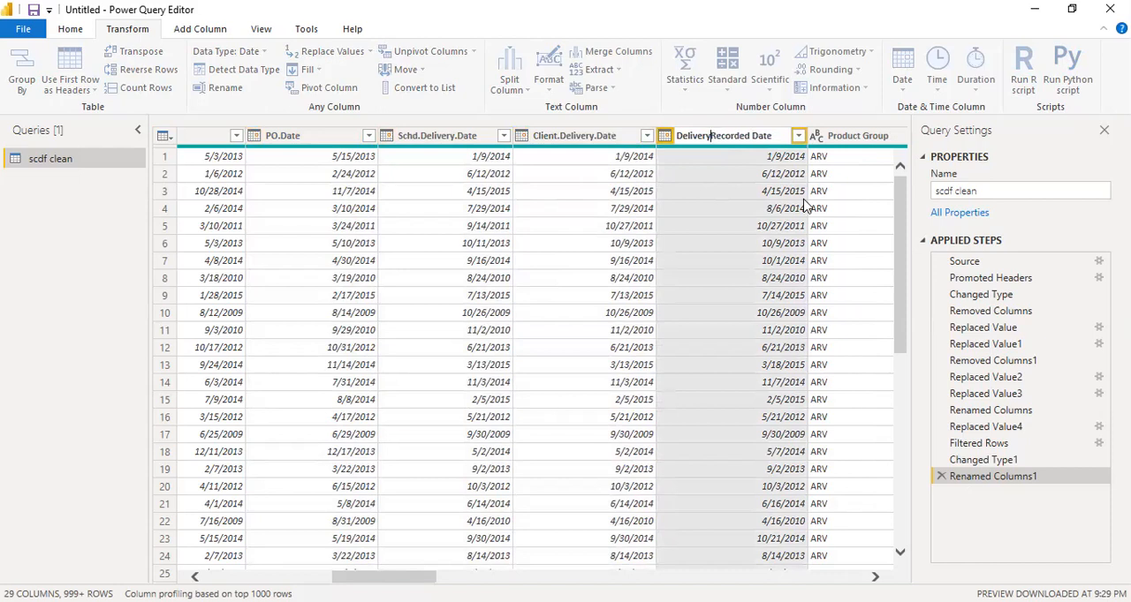
{"action": "type", "text": "."}
{"action": "key", "text": "BackSpace"}
{"action": "type", "text": "."}
{"action": "key", "text": "Return"}
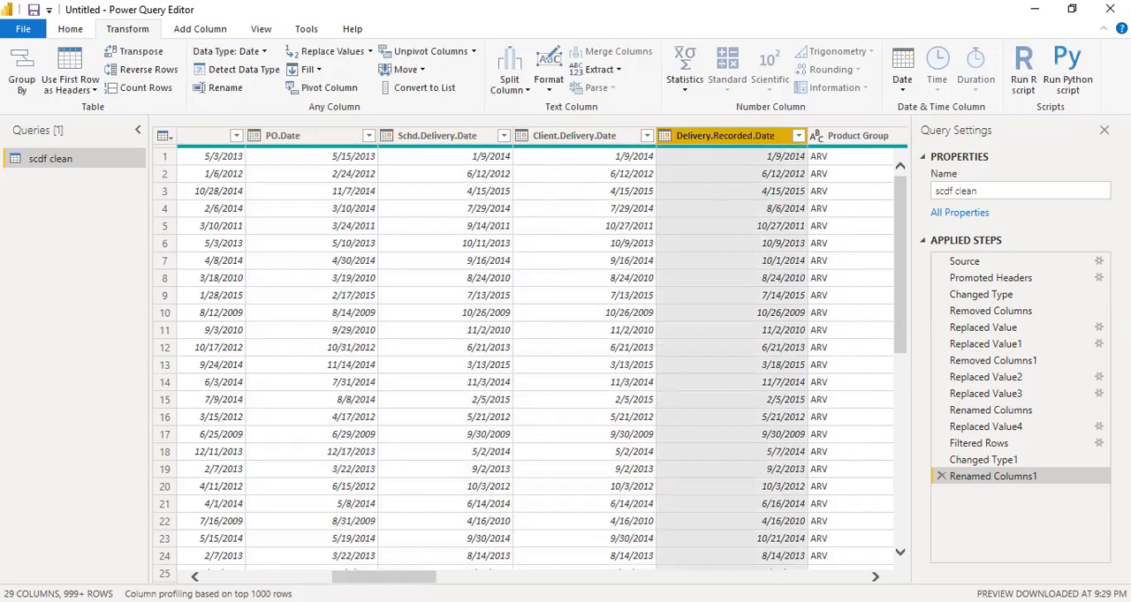
Review the Product Group column's distinct values and rename the Sub Classification column to Subclass
{"action": "left_click_drag", "start_coordinate": [384, 577], "coordinate": [443, 577]}
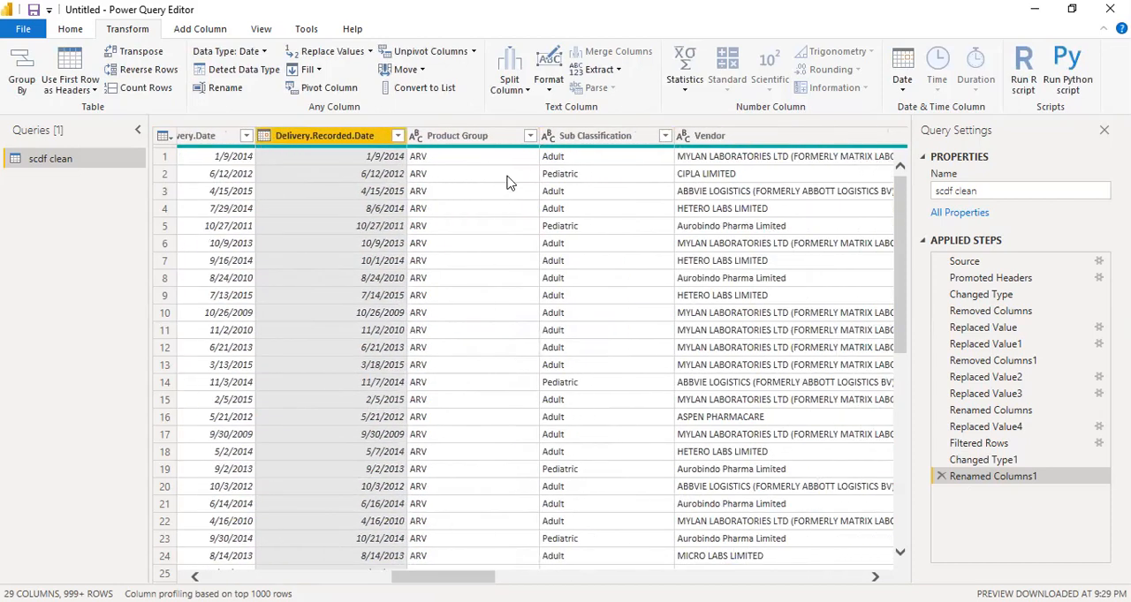
{"action": "left_click", "coordinate": [530, 136]}
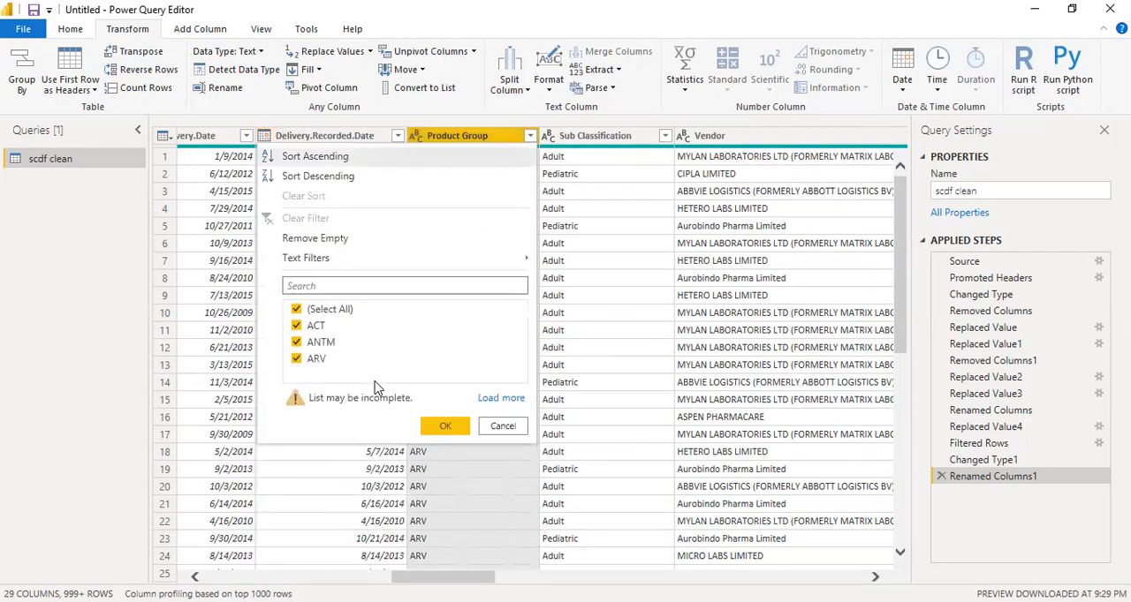
{"action": "left_click", "coordinate": [500, 428]}
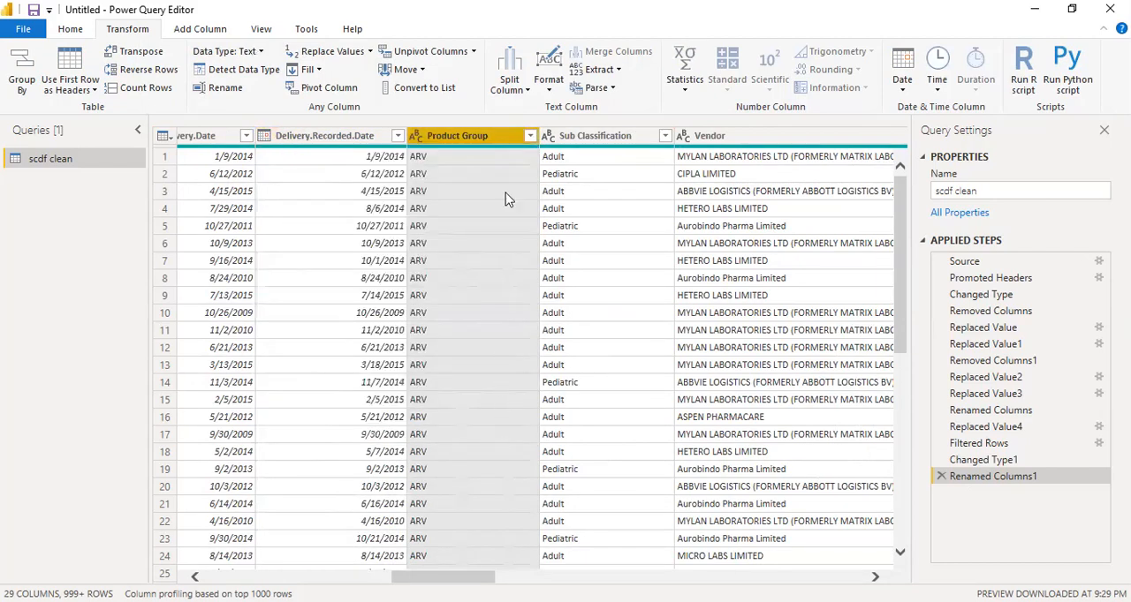
{"action": "double_click", "coordinate": [610, 137]}
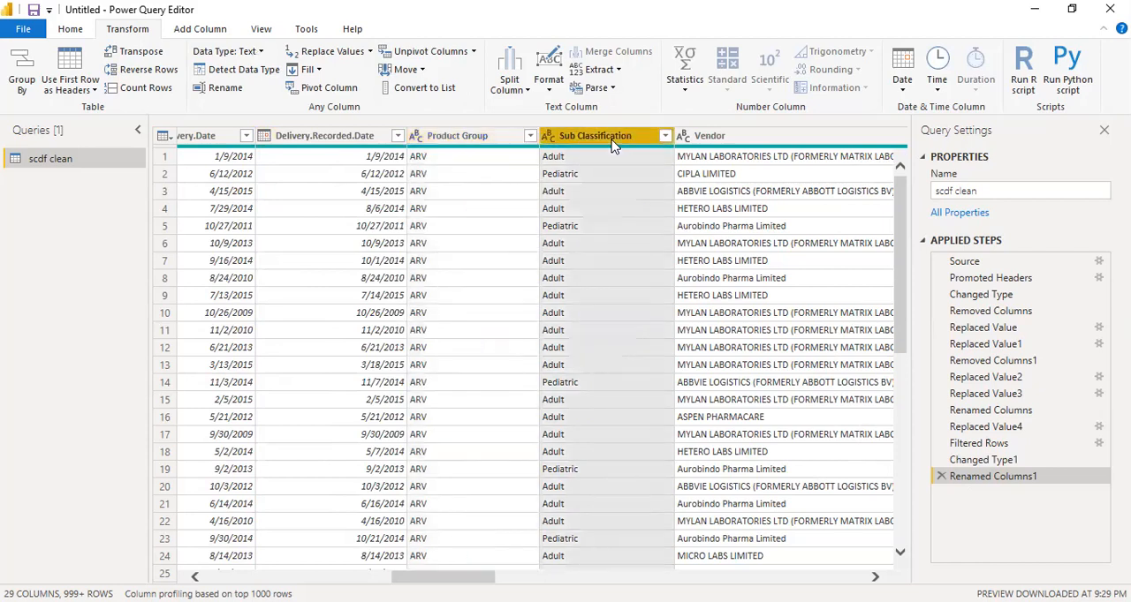
{"action": "type", "text": "Sub"}
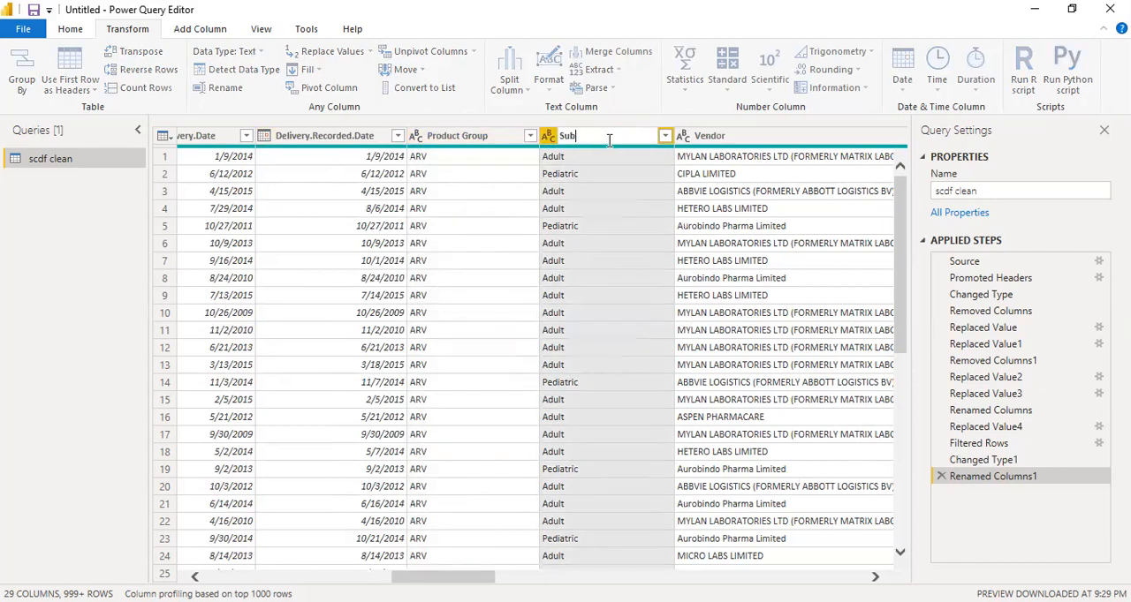
{"action": "type", "text": "class"}
{"action": "key", "text": "Return"}
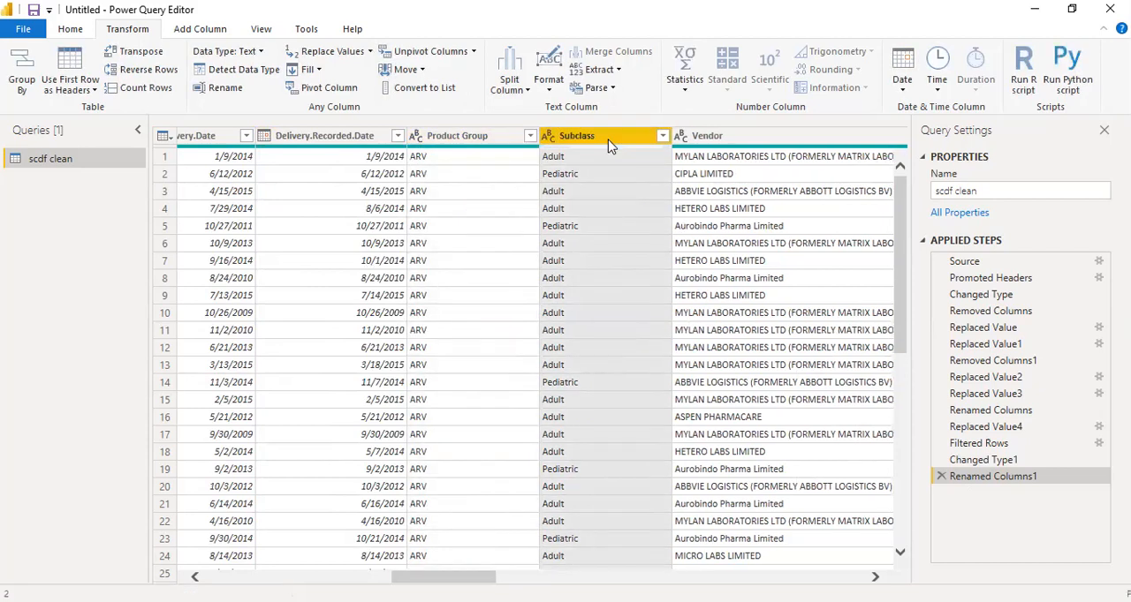
Review the Subclass column's distinct values and apply the filter with every value selected
{"action": "left_click", "coordinate": [662, 135]}
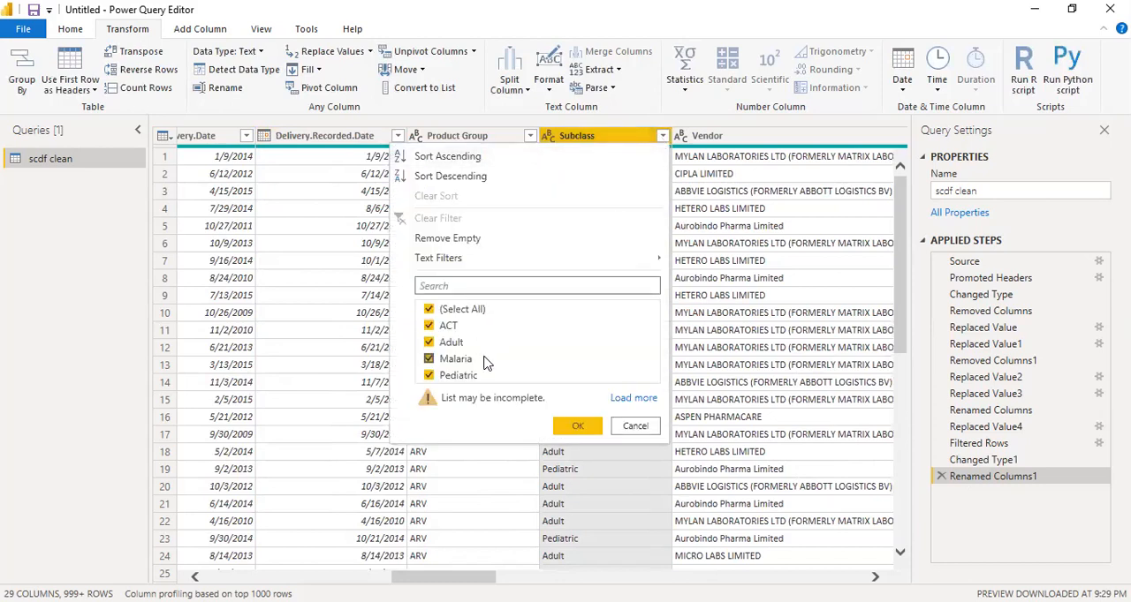
{"action": "left_click", "coordinate": [582, 426]}
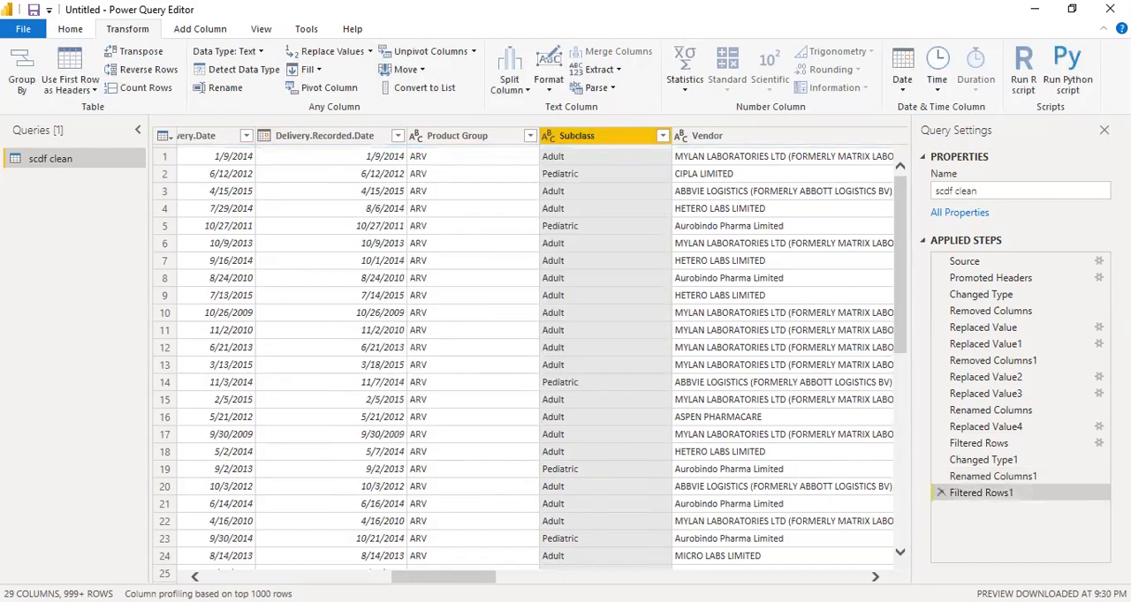
{"action": "left_click_drag", "start_coordinate": [443, 577], "coordinate": [489, 576]}
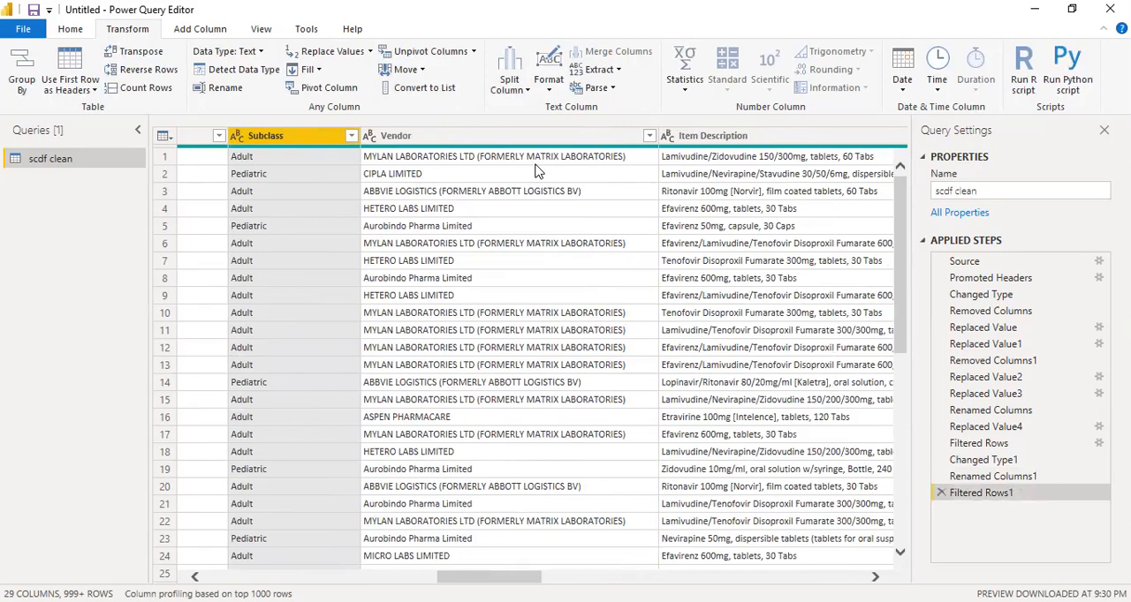
Examine the vendor names in the Vendor column's rows and in its list of distinct values
{"action": "scroll", "coordinate": [506, 456], "scroll_direction": "down", "scroll_amount": 5}
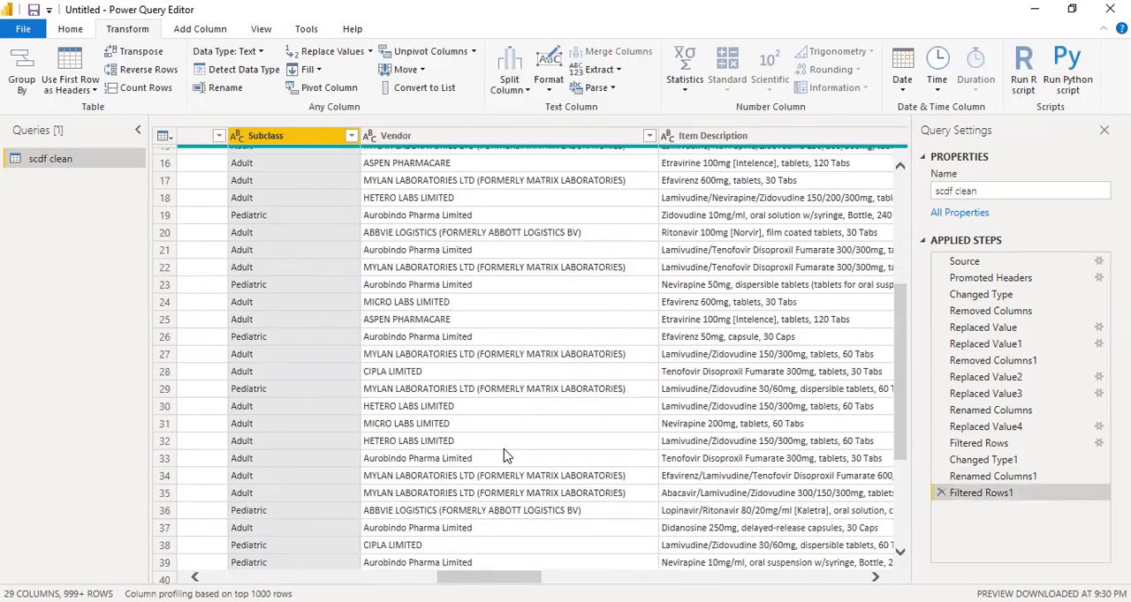
{"action": "left_click", "coordinate": [193, 32]}
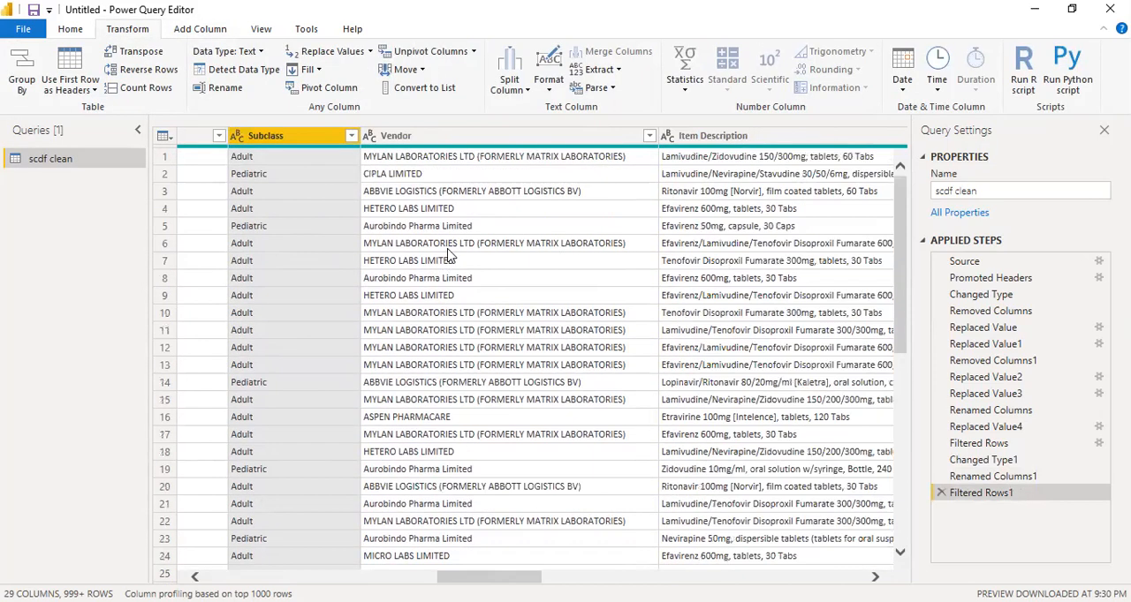
{"action": "scroll", "coordinate": [448, 256], "scroll_direction": "down", "scroll_amount": 20}
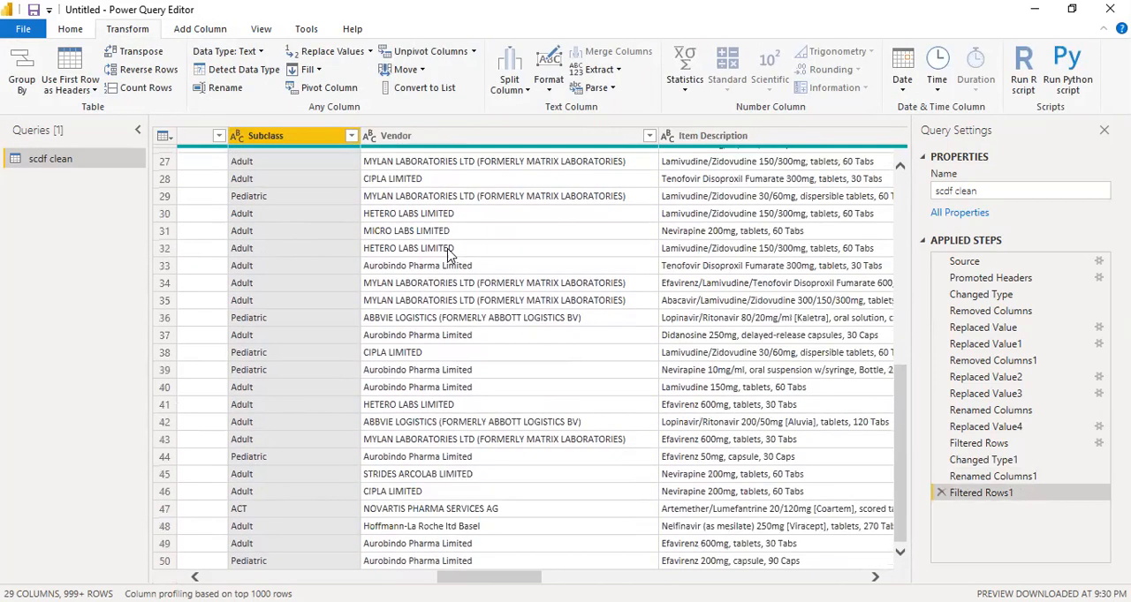
{"action": "scroll", "coordinate": [448, 256], "scroll_direction": "down", "scroll_amount": 8}
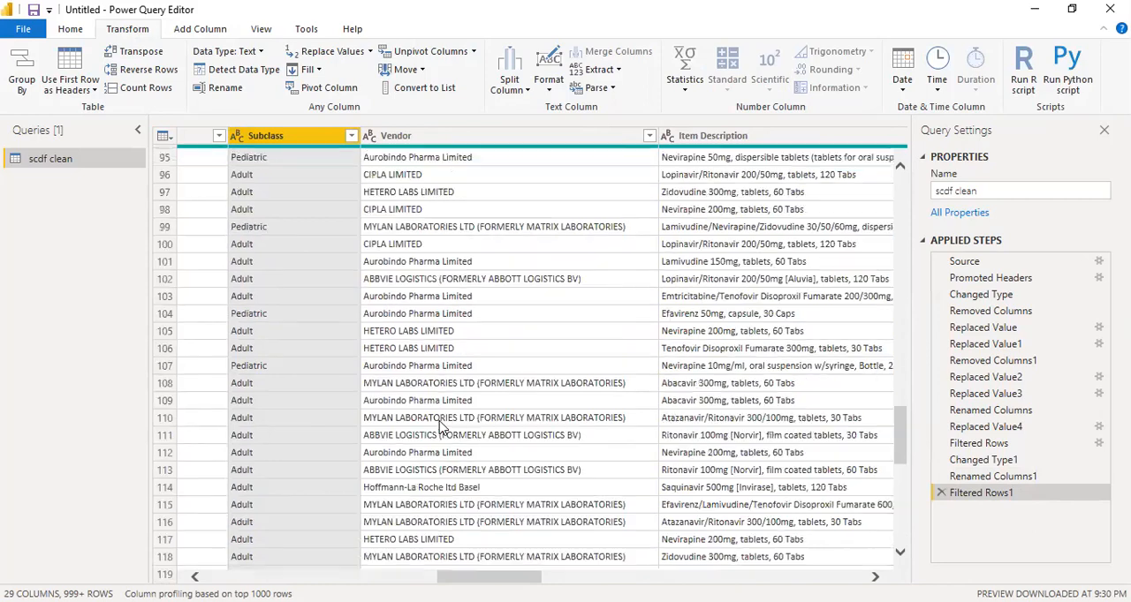
{"action": "scroll", "coordinate": [442, 424], "scroll_direction": "up", "scroll_amount": 5}
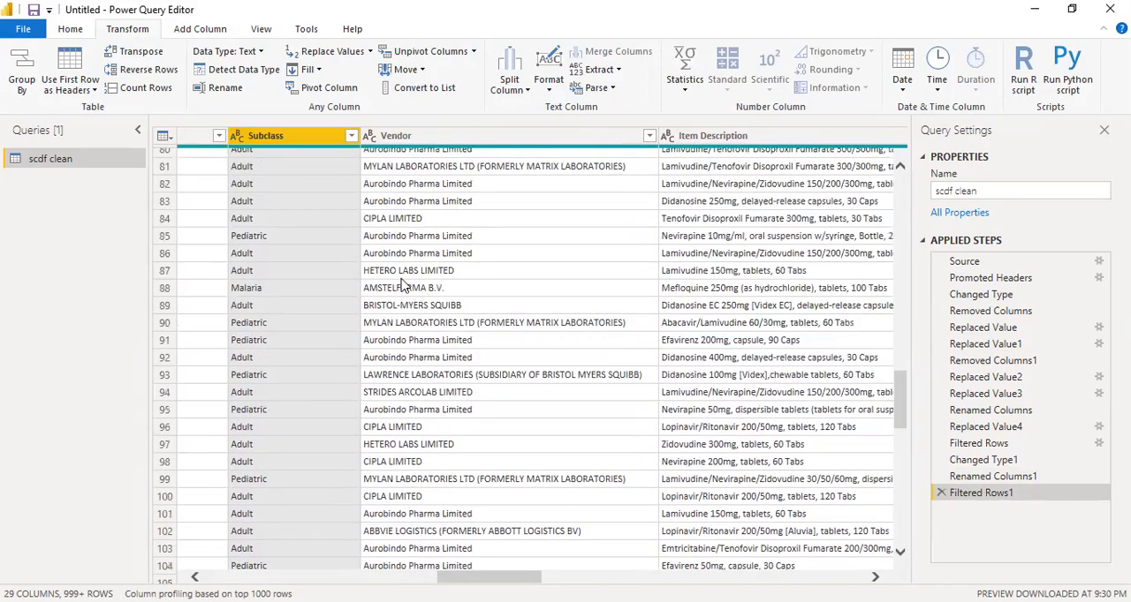
{"action": "scroll", "coordinate": [431, 508], "scroll_direction": "down", "scroll_amount": 15}
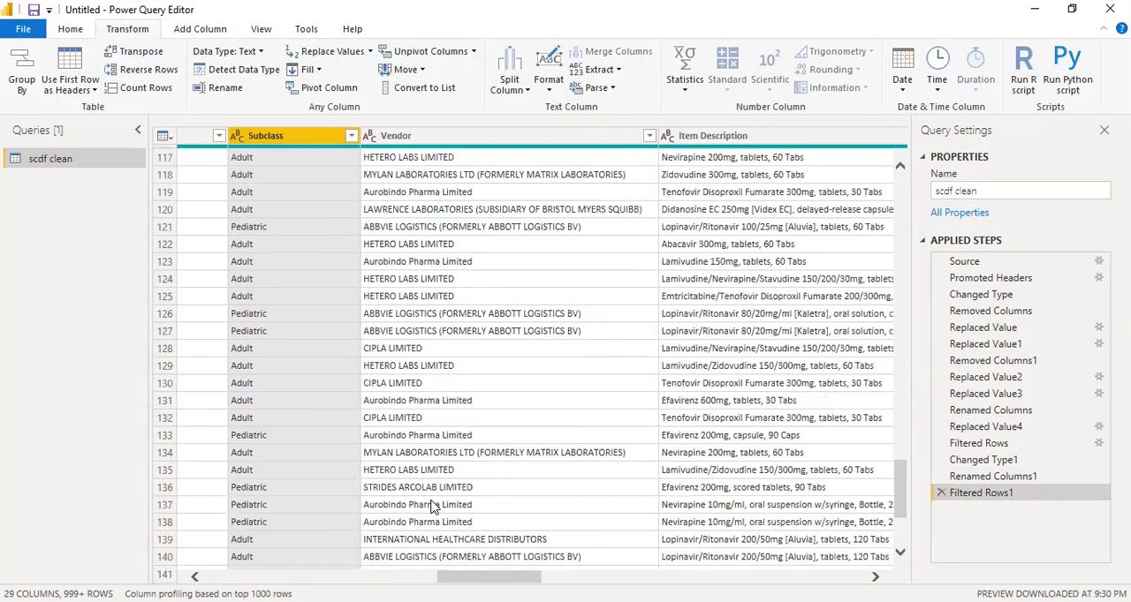
{"action": "scroll", "coordinate": [432, 508], "scroll_direction": "up", "scroll_amount": 20}
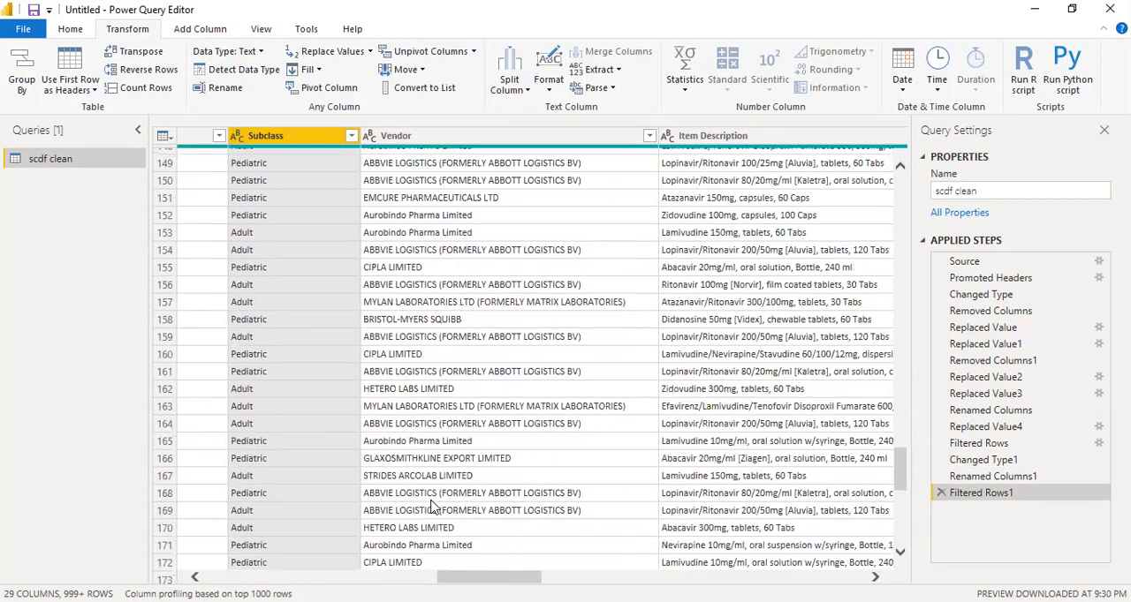
{"action": "scroll", "coordinate": [492, 348], "scroll_direction": "up", "scroll_amount": 10}
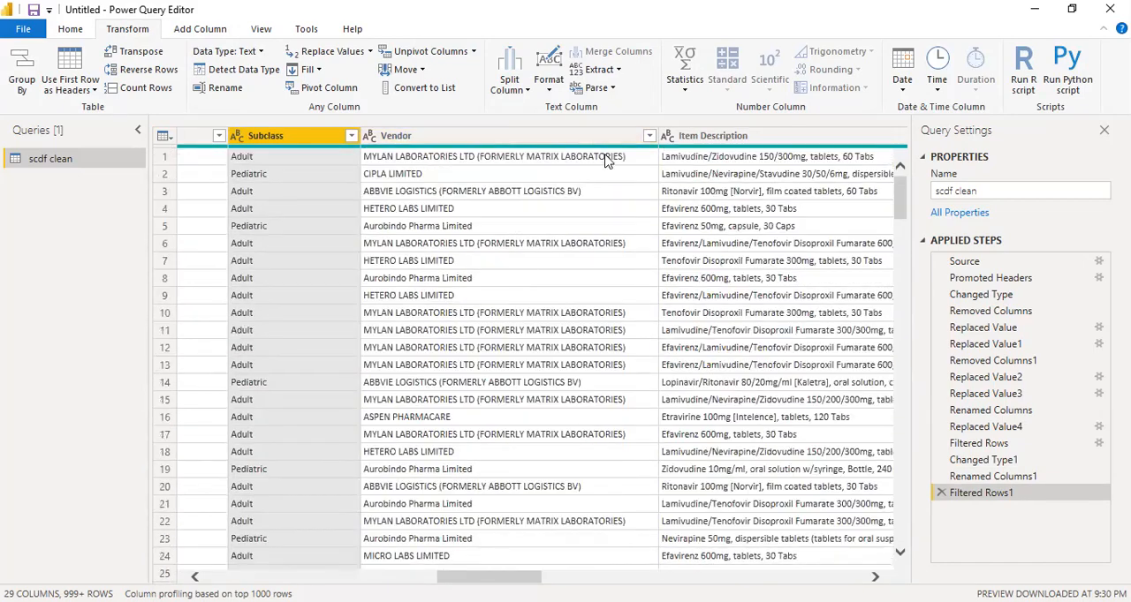
{"action": "left_click", "coordinate": [649, 136]}
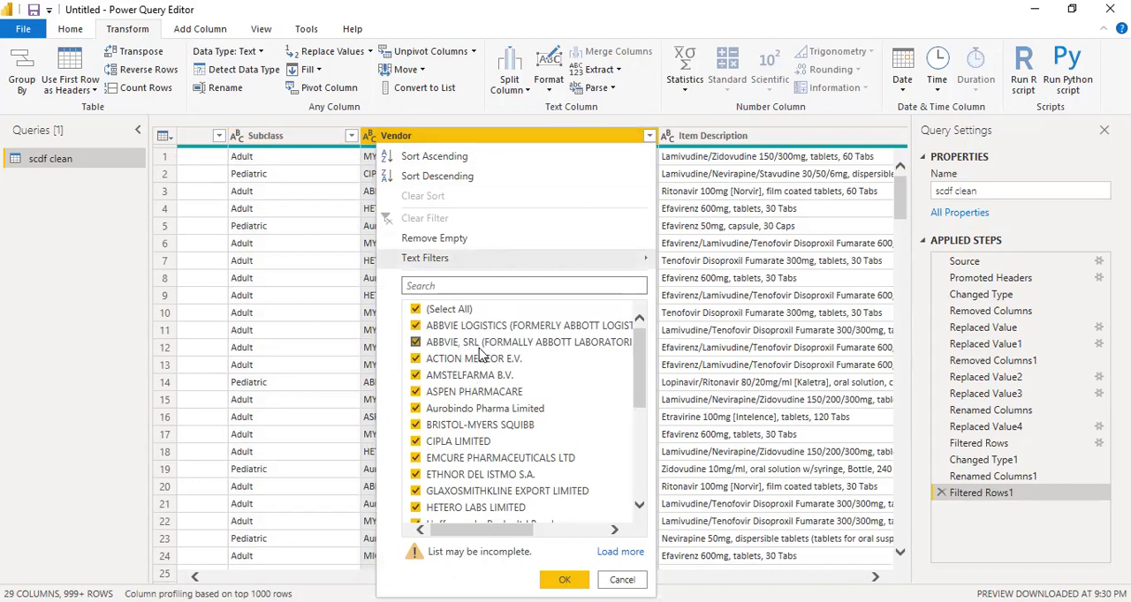
{"action": "scroll", "coordinate": [481, 353], "scroll_direction": "down", "scroll_amount": 5}
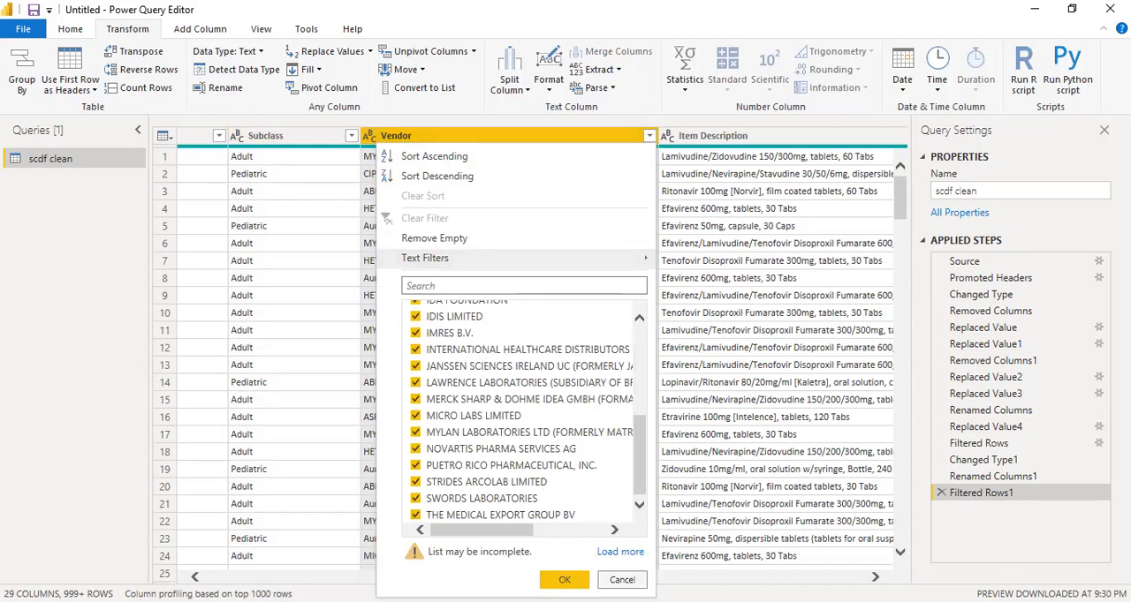
{"action": "left_click", "coordinate": [563, 580]}
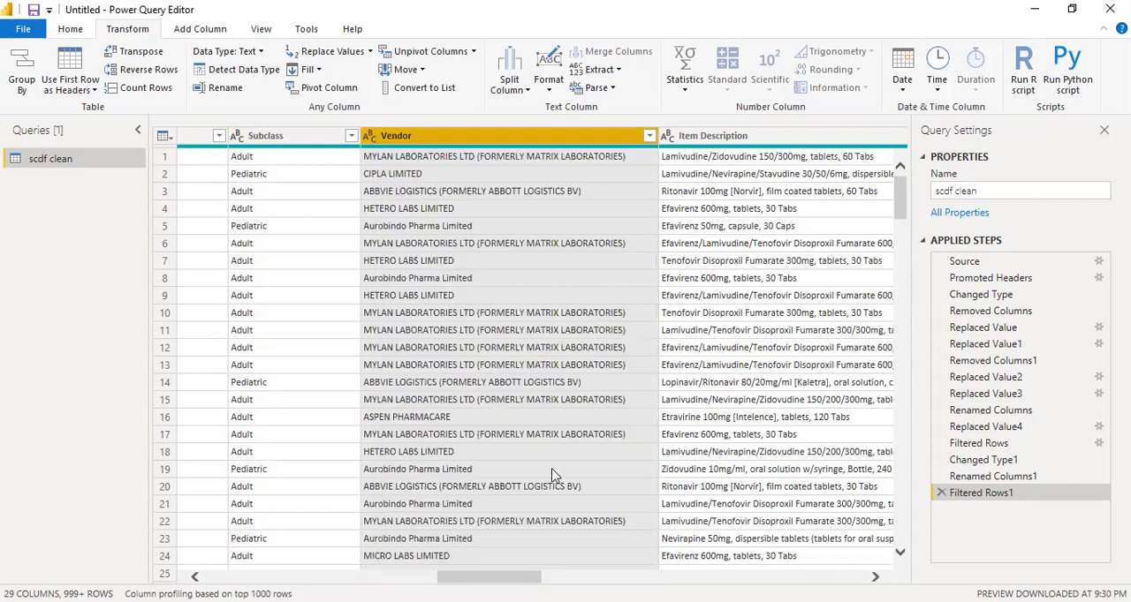
Add a column from examples based on the Vendor column, giving MYLAN as the first row's sample value to extract each vendor's first word
{"action": "left_click", "coordinate": [198, 29]}
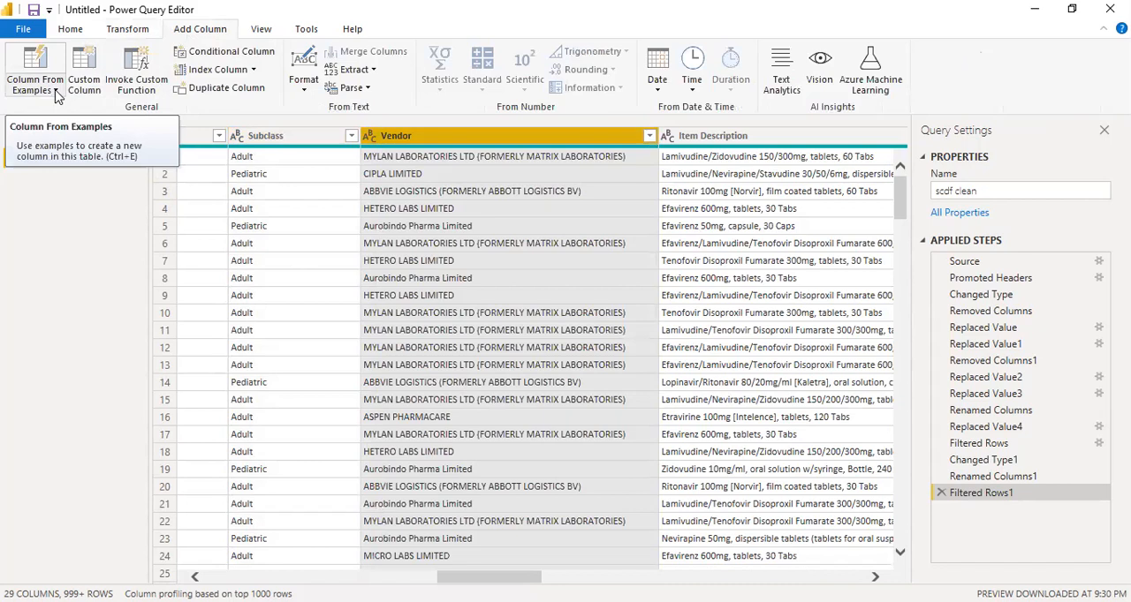
{"action": "left_click", "coordinate": [55, 90]}
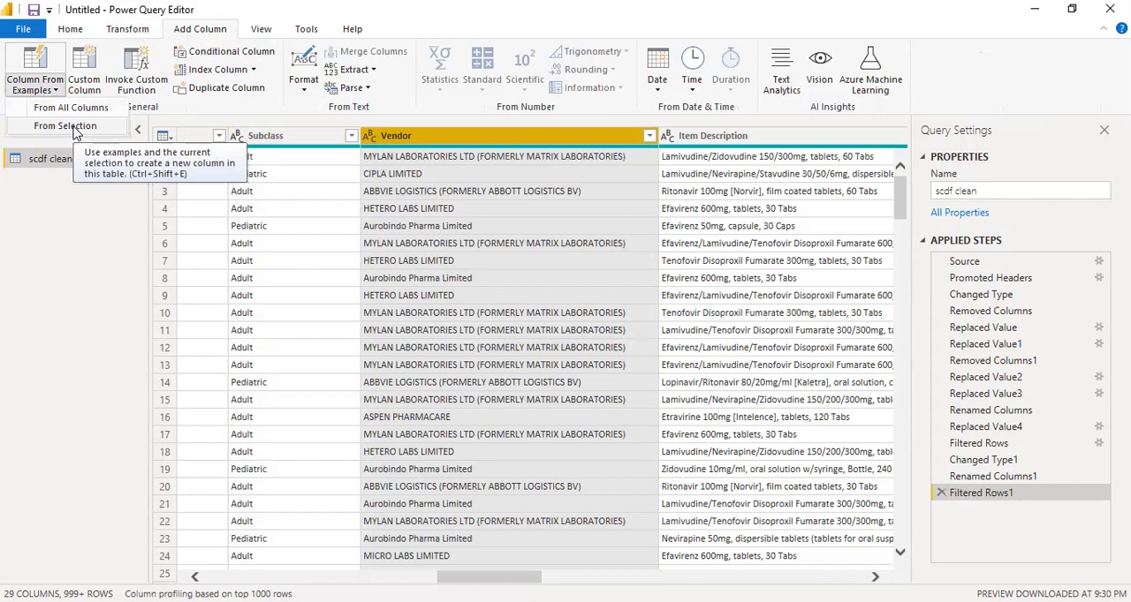
{"action": "left_click", "coordinate": [75, 129]}
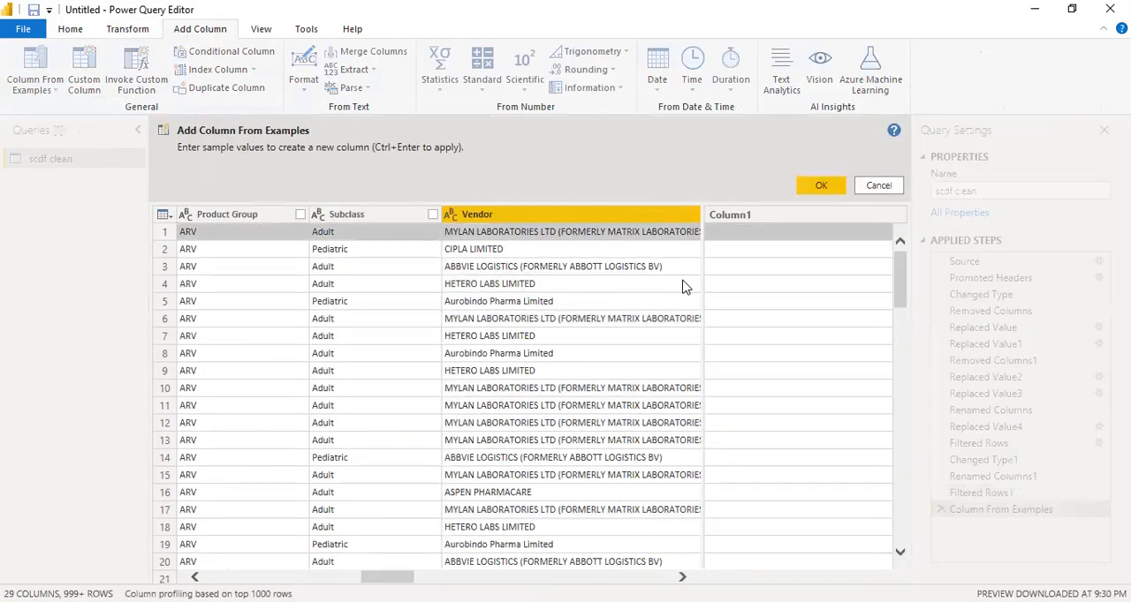
{"action": "left_click", "coordinate": [749, 231]}
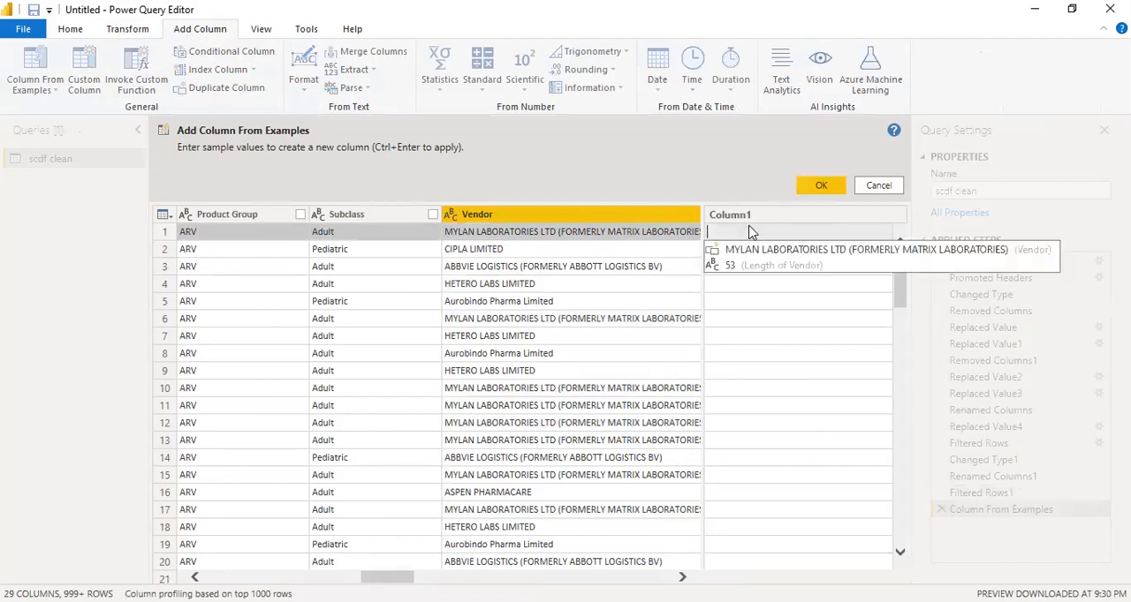
{"action": "type", "text": "My"}
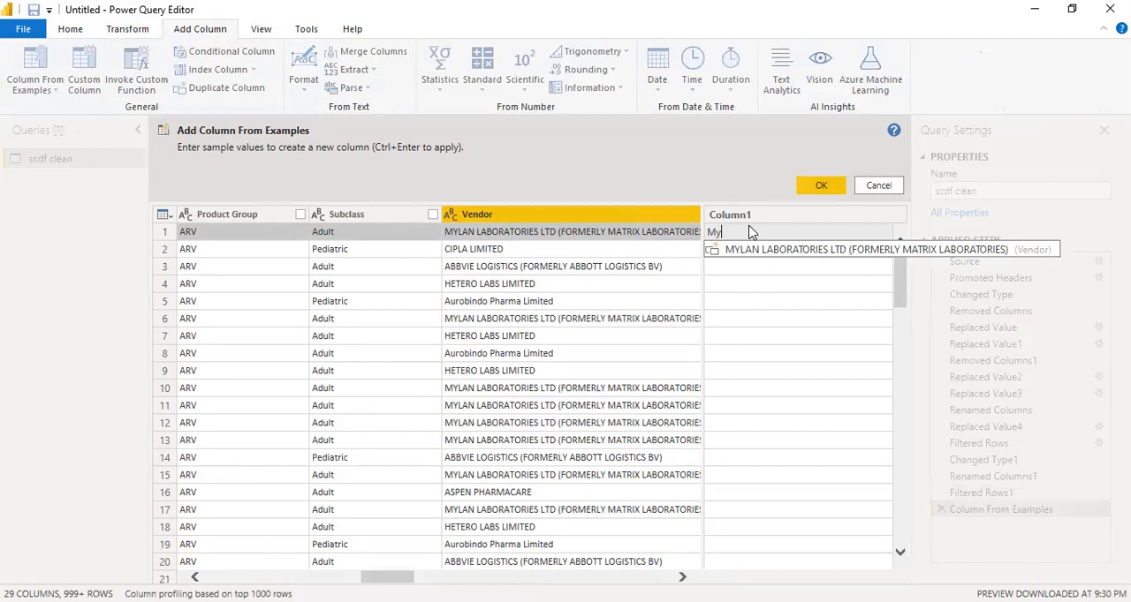
{"action": "key", "text": "BackSpace"}
{"action": "key", "text": "BackSpace"}
{"action": "type", "text": "LAN"}
{"action": "key", "text": "Return"}
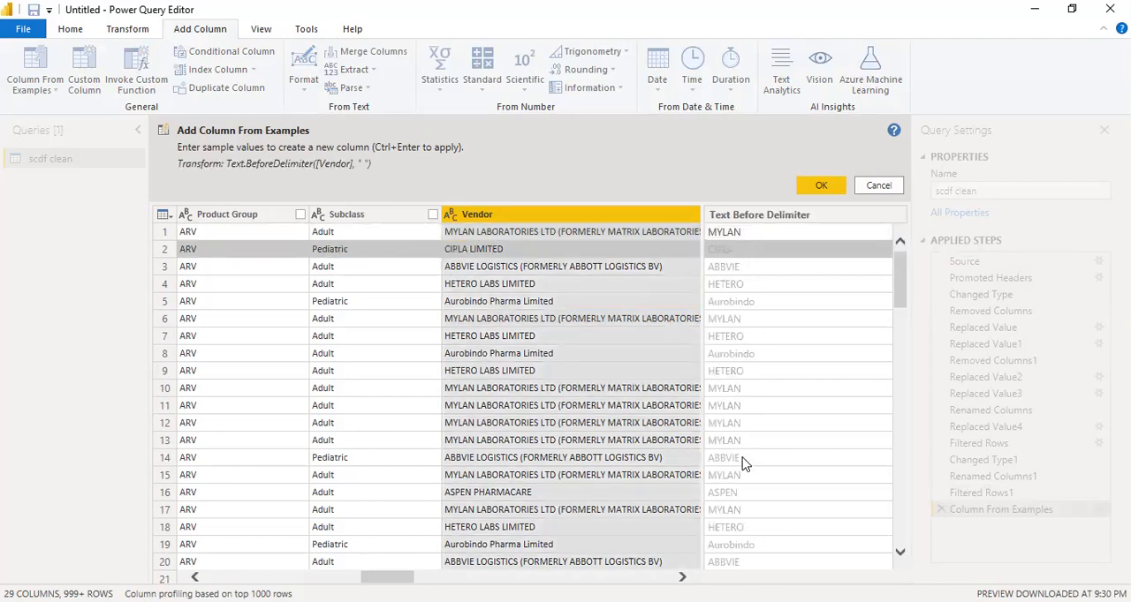
{"action": "scroll", "coordinate": [742, 464], "scroll_direction": "down", "scroll_amount": 7}
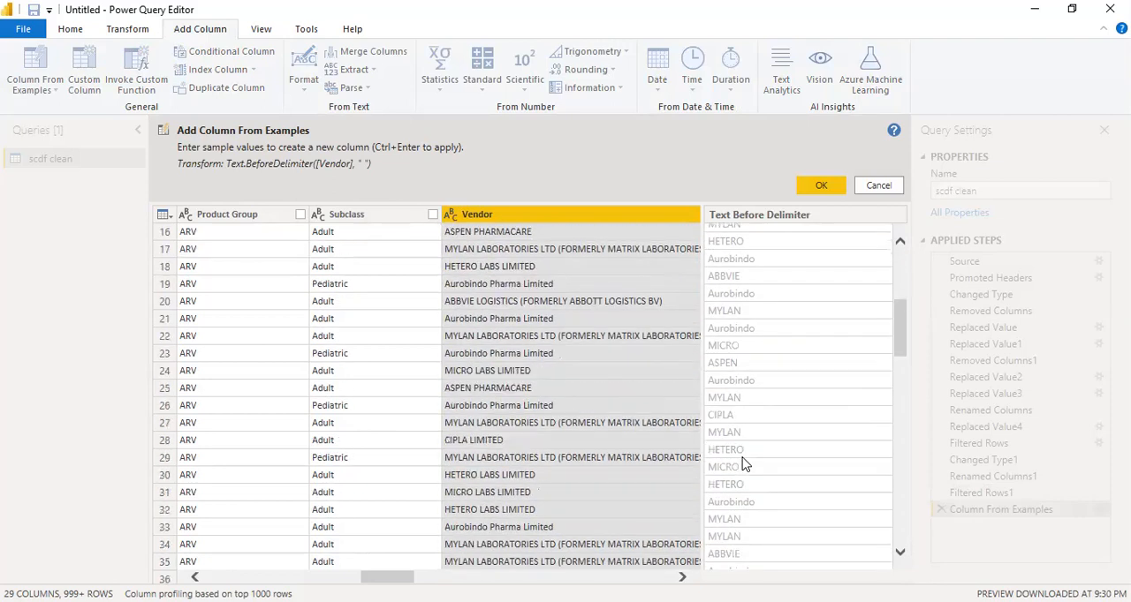
{"action": "scroll", "coordinate": [742, 464], "scroll_direction": "down", "scroll_amount": 10}
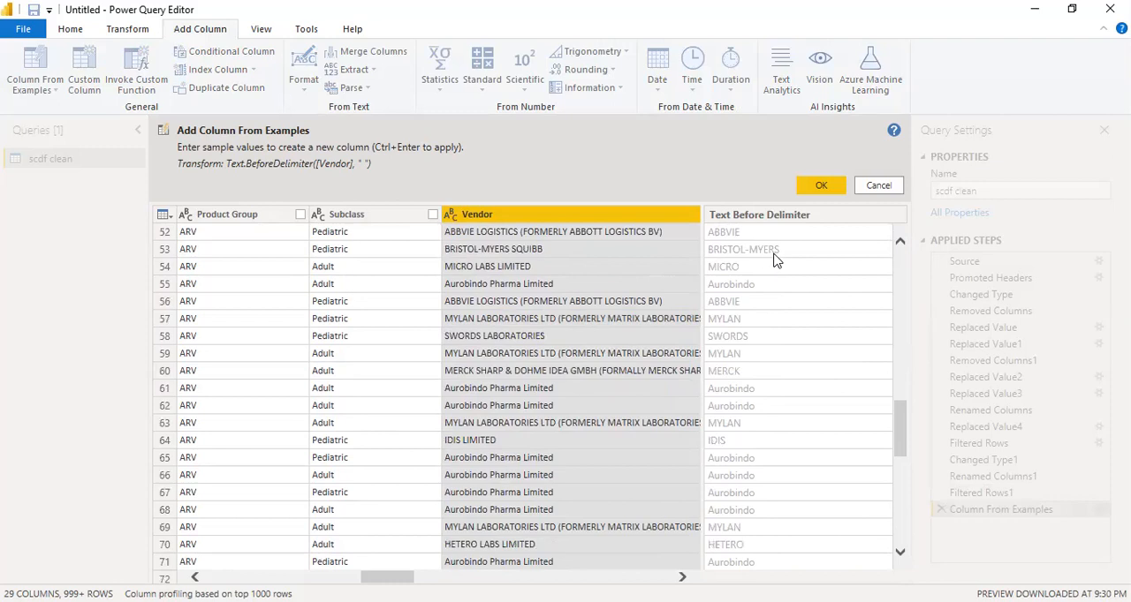
{"action": "scroll", "coordinate": [773, 297], "scroll_direction": "up", "scroll_amount": 17}
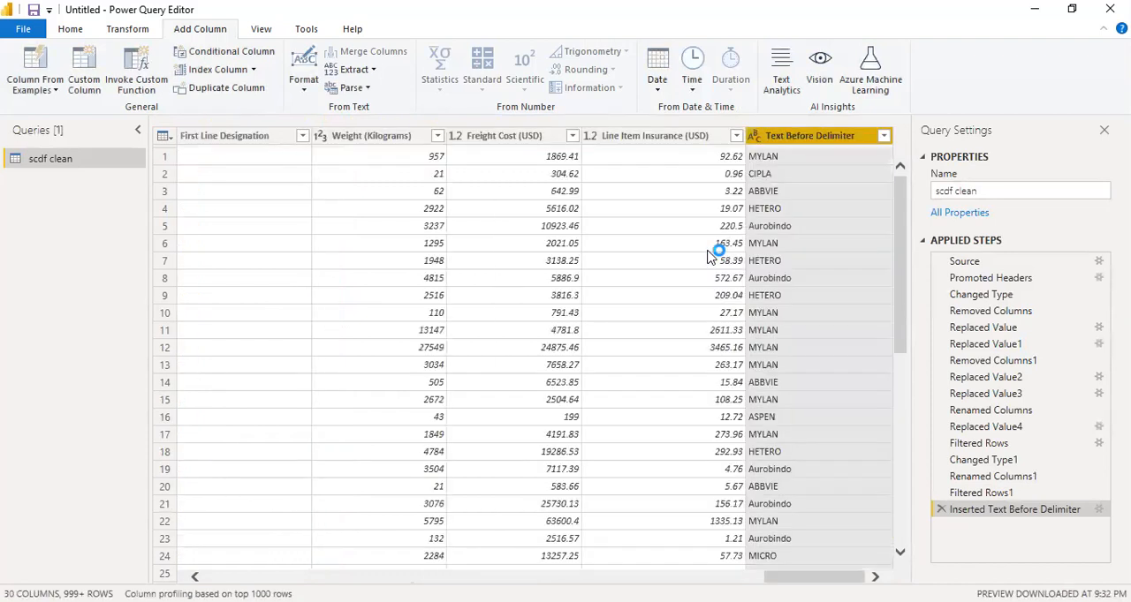
Rename the new Text Before Delimiter column to Vendor.Name
{"action": "double_click", "coordinate": [820, 137]}
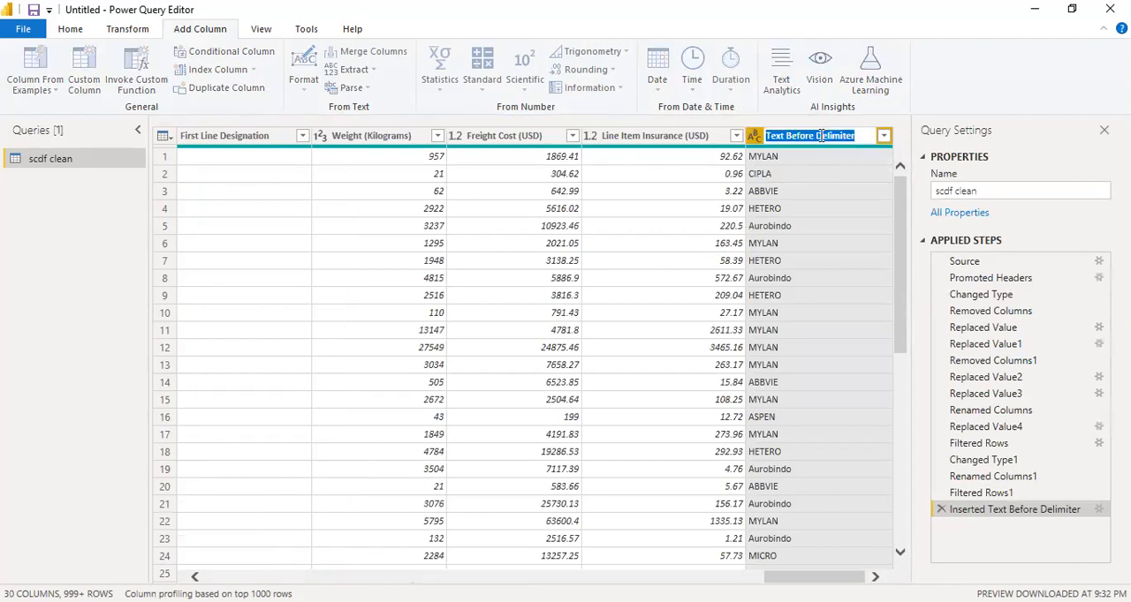
{"action": "type", "text": "Vendor.Name"}
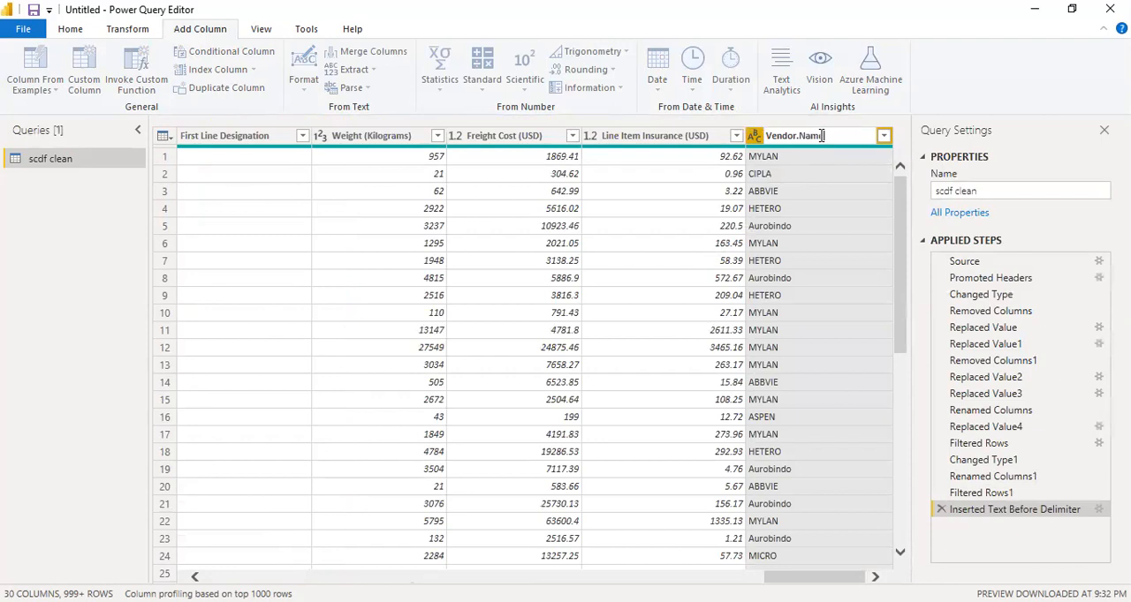
{"action": "key", "text": "Return"}
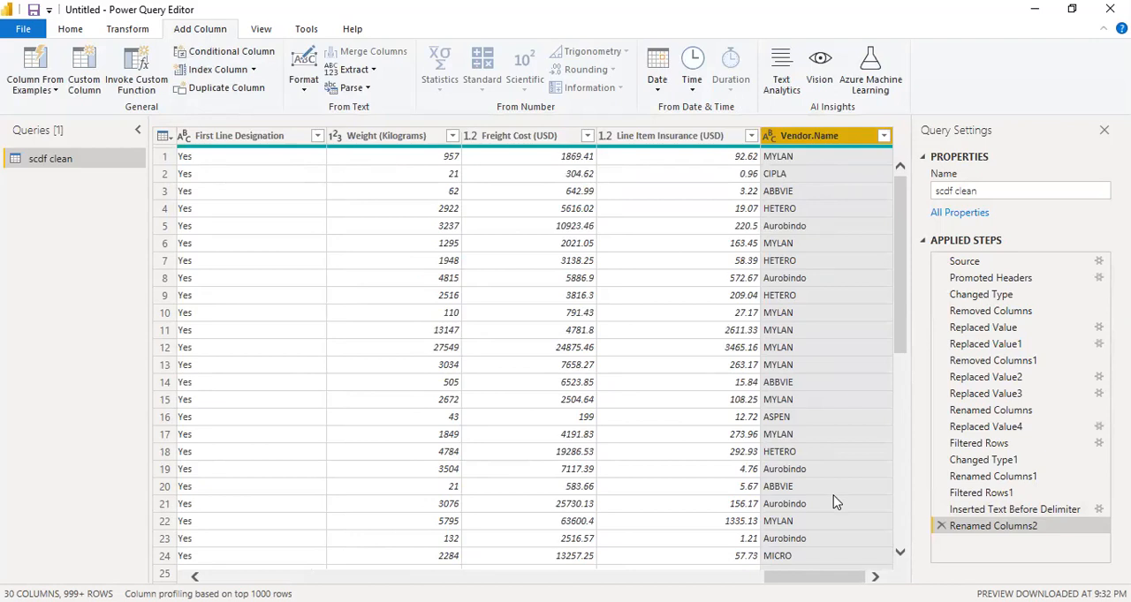
{"action": "left_click", "coordinate": [55, 90]}
{"action": "left_click", "coordinate": [67, 129]}
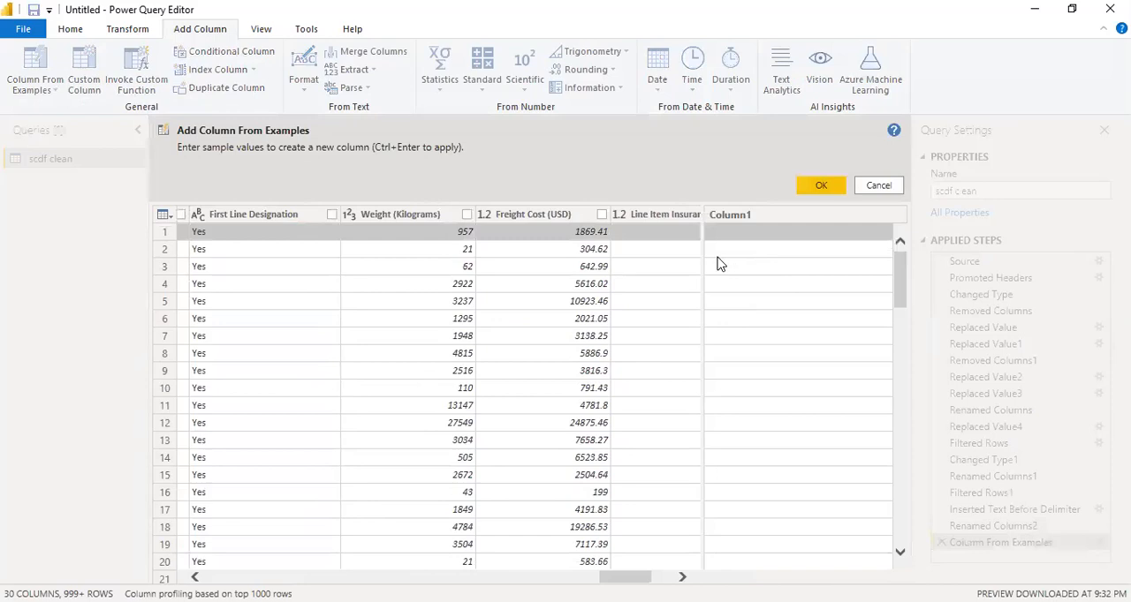
{"action": "left_click", "coordinate": [879, 186]}
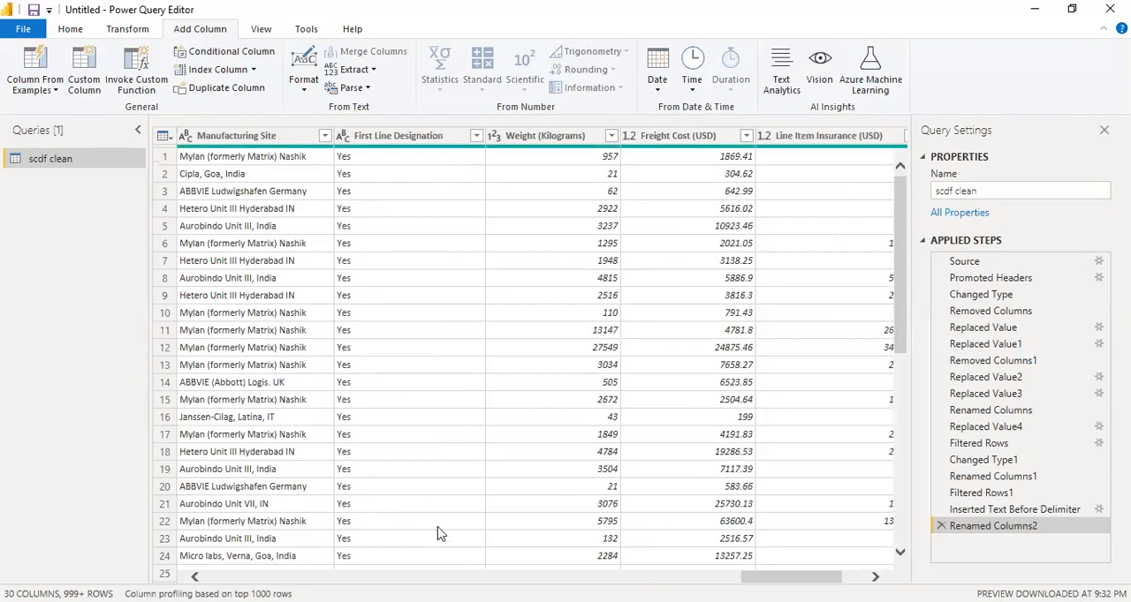
Add a column from examples based on Vendor.Name, giving Mylan as the first row's sample value to capitalize each word
{"action": "left_click_drag", "start_coordinate": [820, 576], "coordinate": [845, 574]}
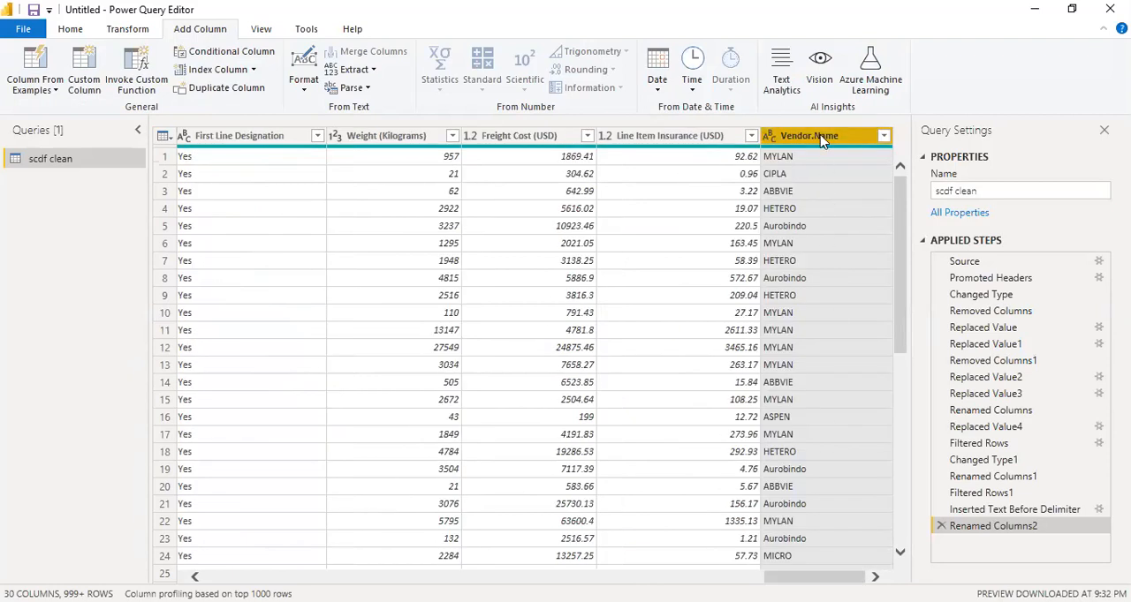
{"action": "left_click", "coordinate": [711, 142]}
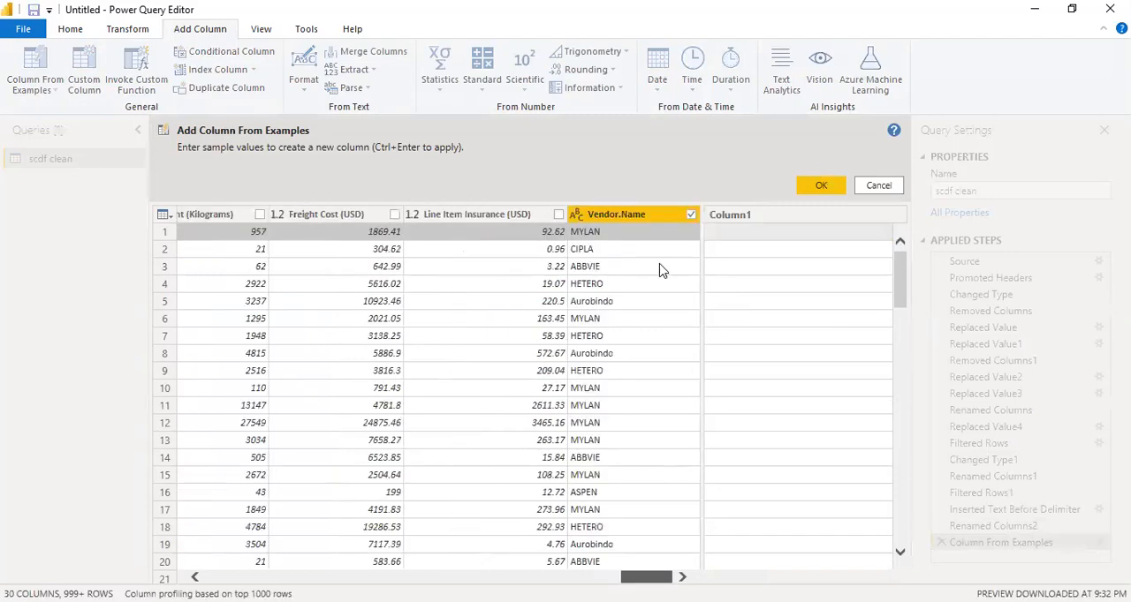
{"action": "left_click", "coordinate": [742, 242]}
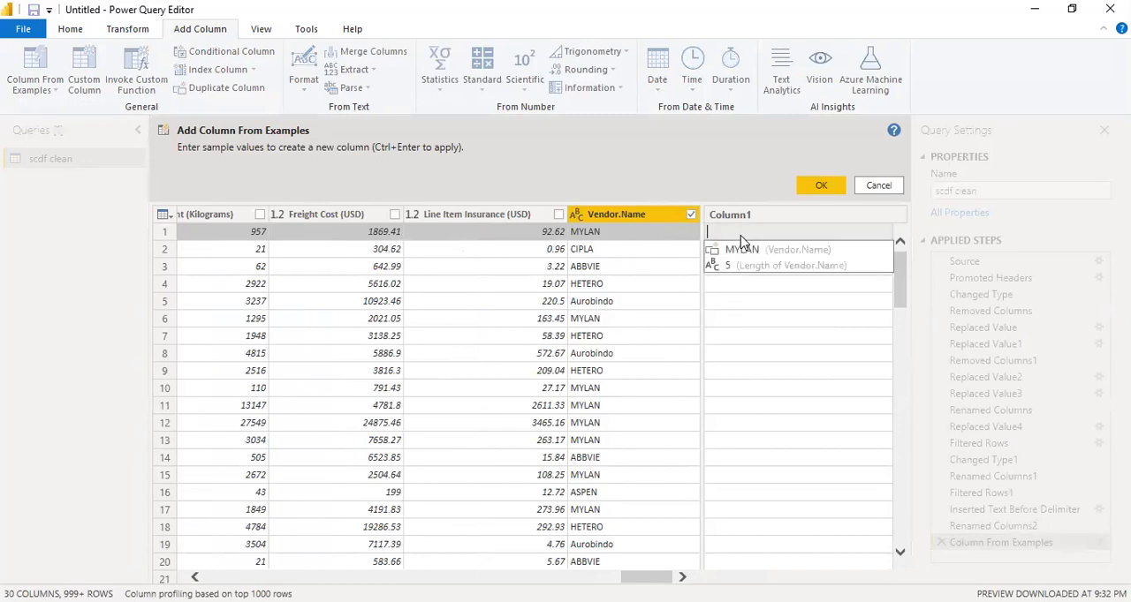
{"action": "type", "text": "Mylan"}
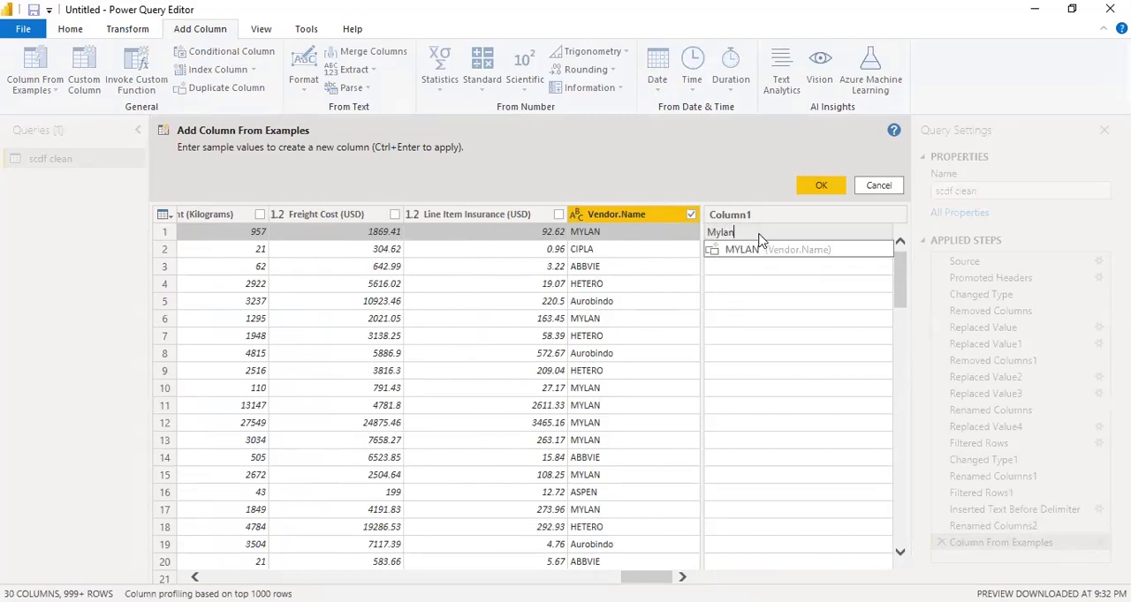
{"action": "key", "text": "Return"}
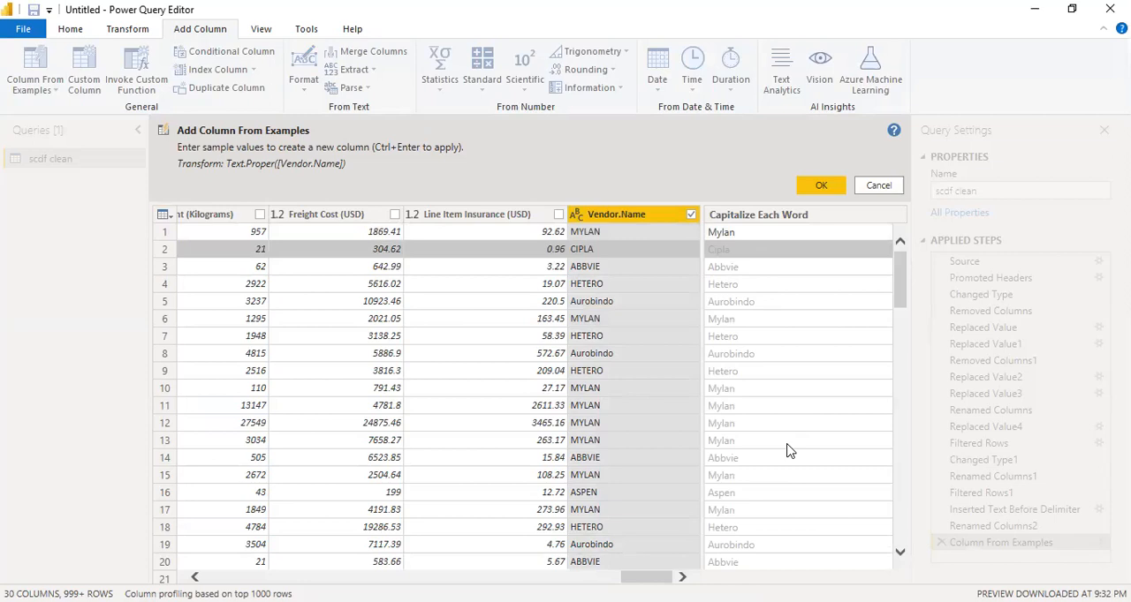
{"action": "key", "text": "ctrl+Return"}
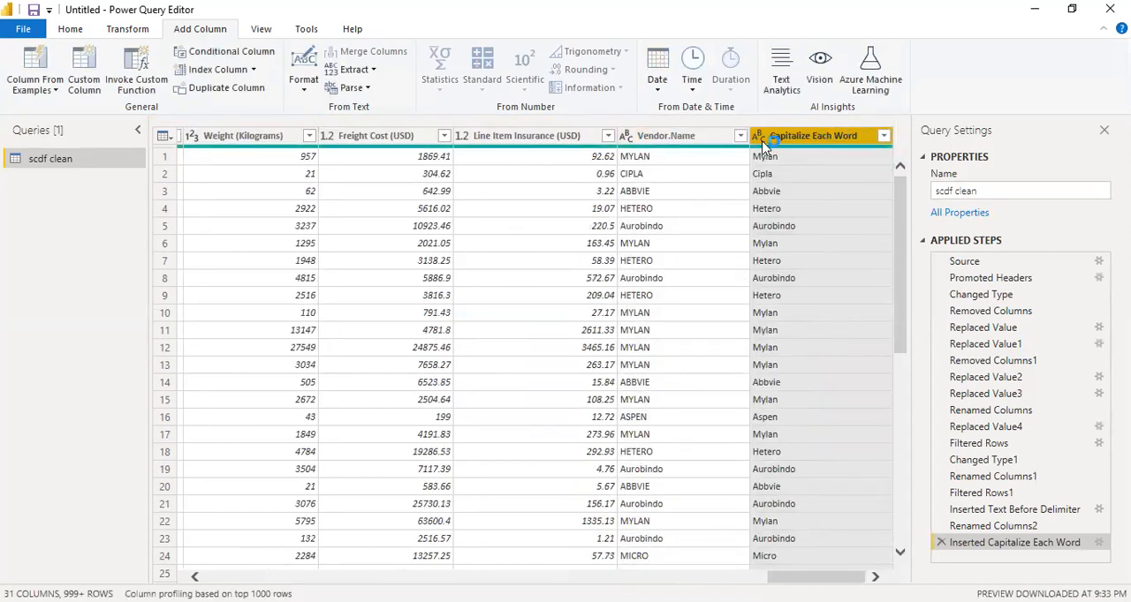
Remove the Vendor.Name column and rename the Capitalize Each Word column to Vendor Name
{"action": "left_click", "coordinate": [688, 143]}
{"action": "right_click", "coordinate": [688, 144]}
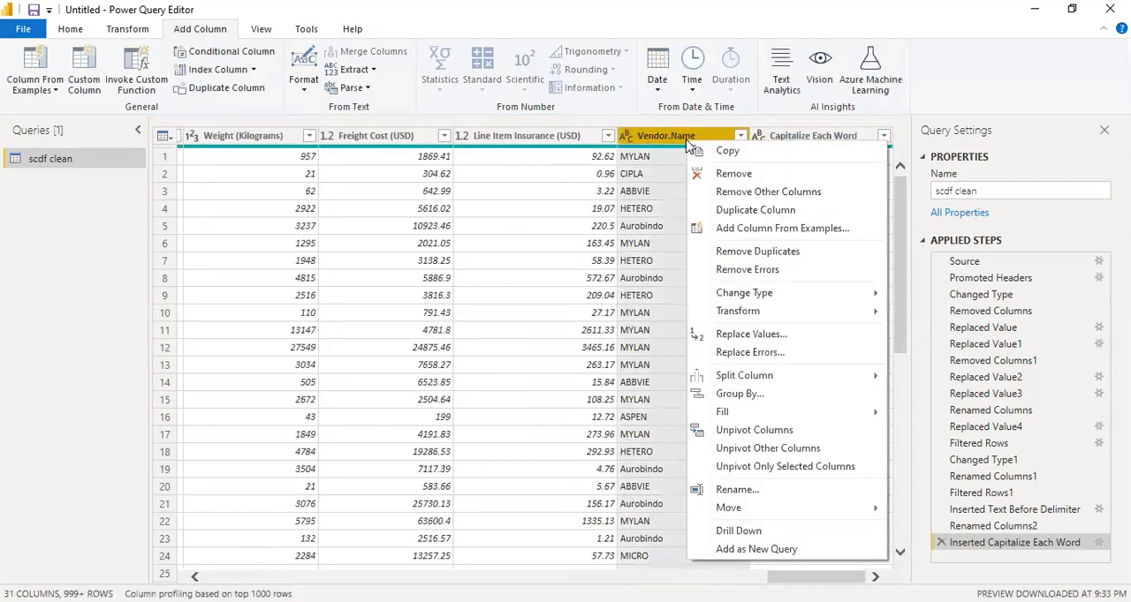
{"action": "left_click", "coordinate": [733, 173]}
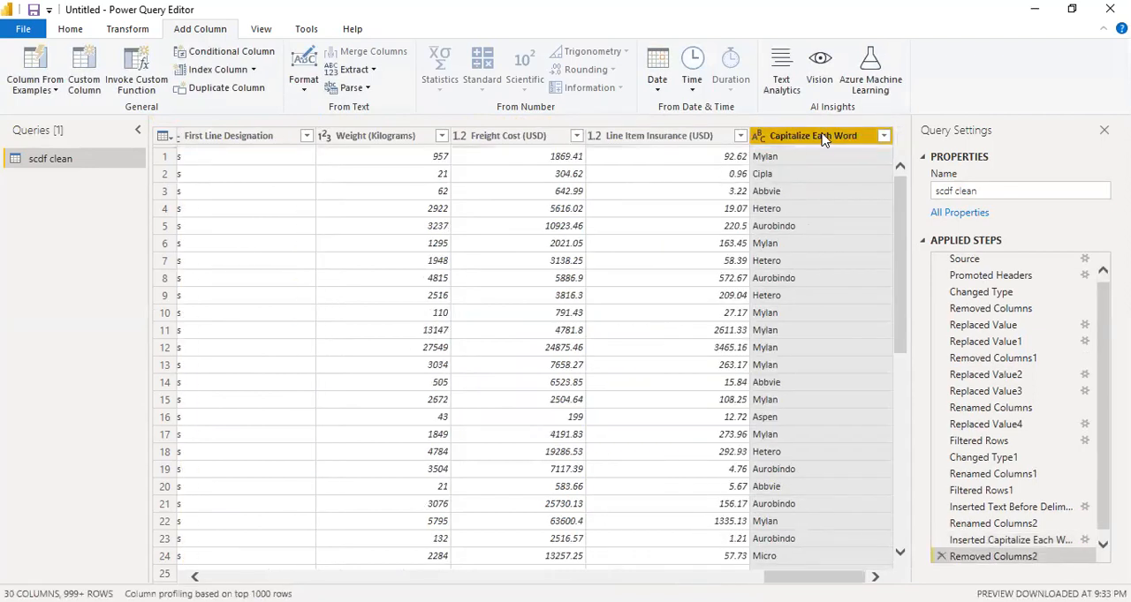
{"action": "double_click", "coordinate": [822, 133]}
{"action": "type", "text": "Vendor Name"}
{"action": "key", "text": "Return"}
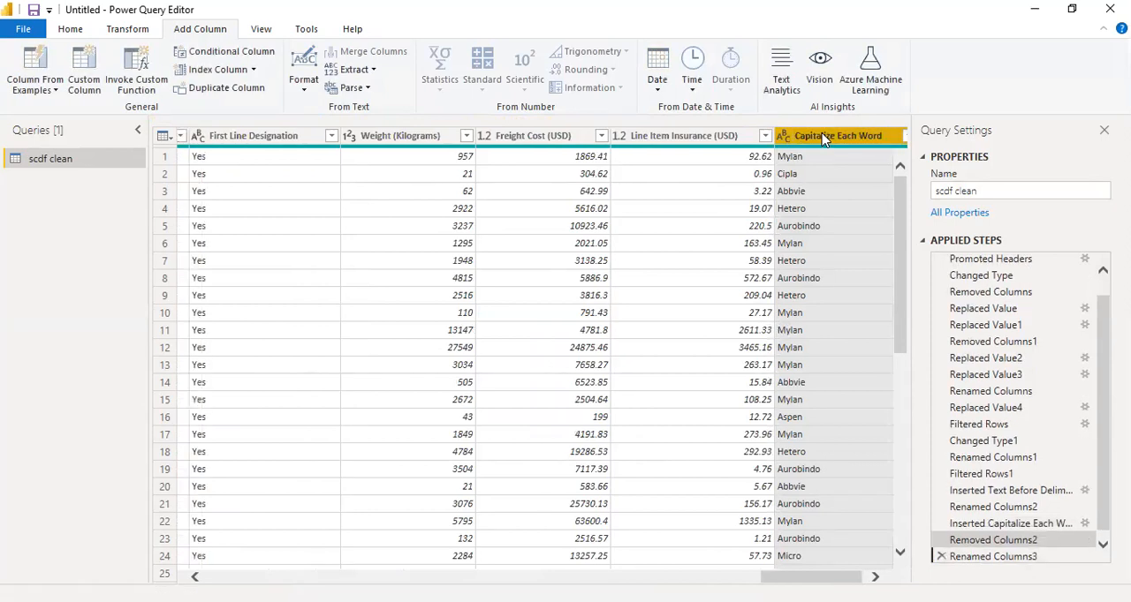
Remove the original Vendor column that holds the full company names
{"action": "left_click_drag", "start_coordinate": [814, 577], "coordinate": [453, 577]}
{"action": "left_click", "coordinate": [649, 139]}
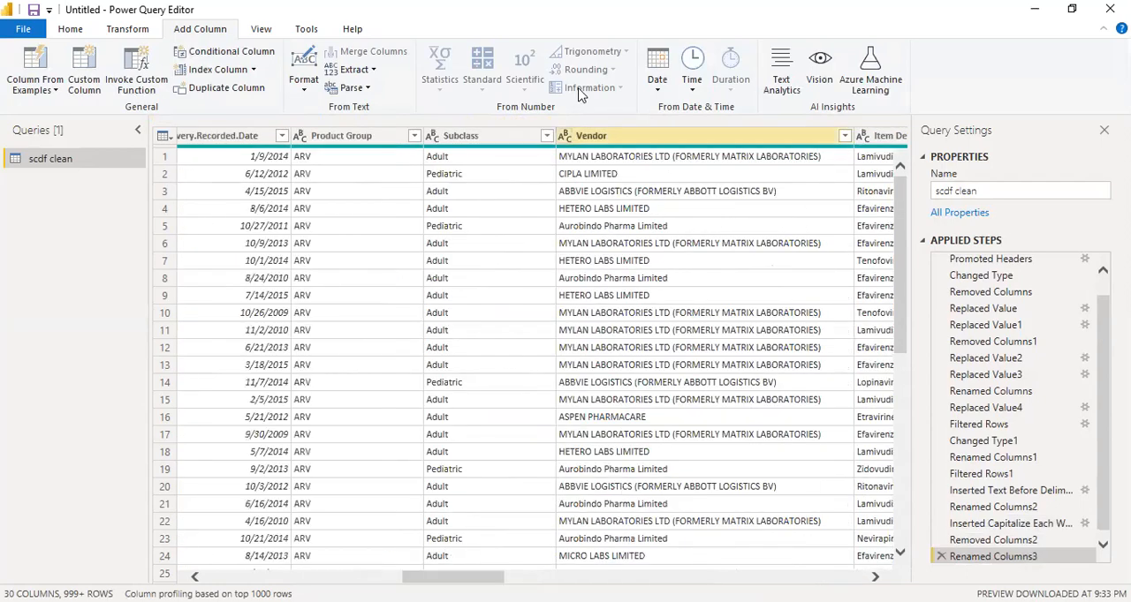
{"action": "right_click", "coordinate": [647, 139]}
{"action": "left_click", "coordinate": [678, 166]}
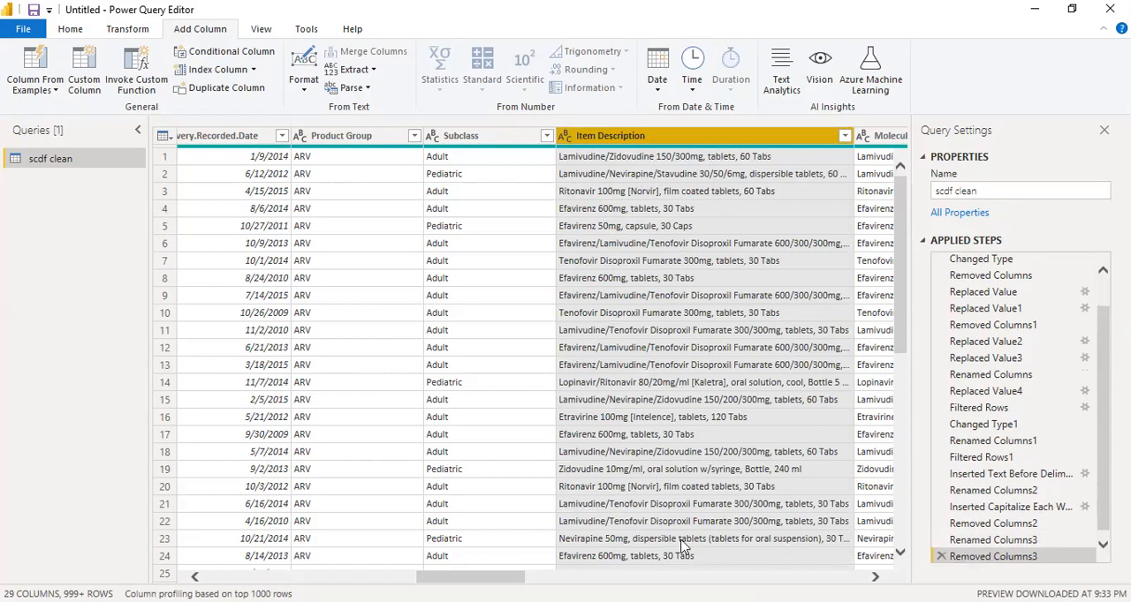
Remove the Item Description column from the query
{"action": "left_click_drag", "start_coordinate": [472, 577], "coordinate": [505, 576]}
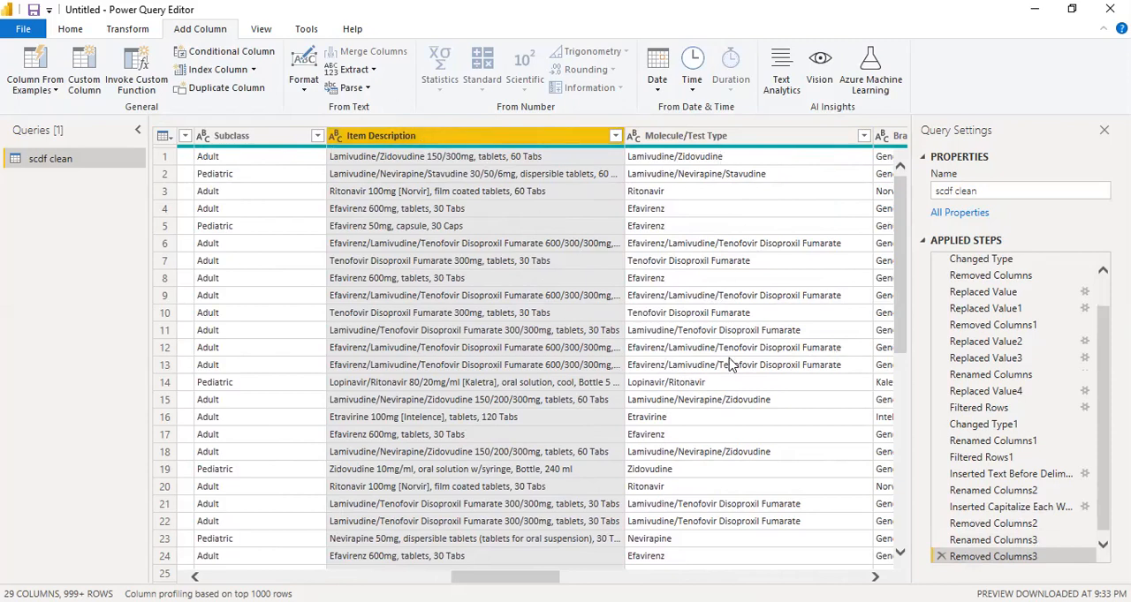
{"action": "scroll", "coordinate": [730, 364], "scroll_direction": "down", "scroll_amount": 6}
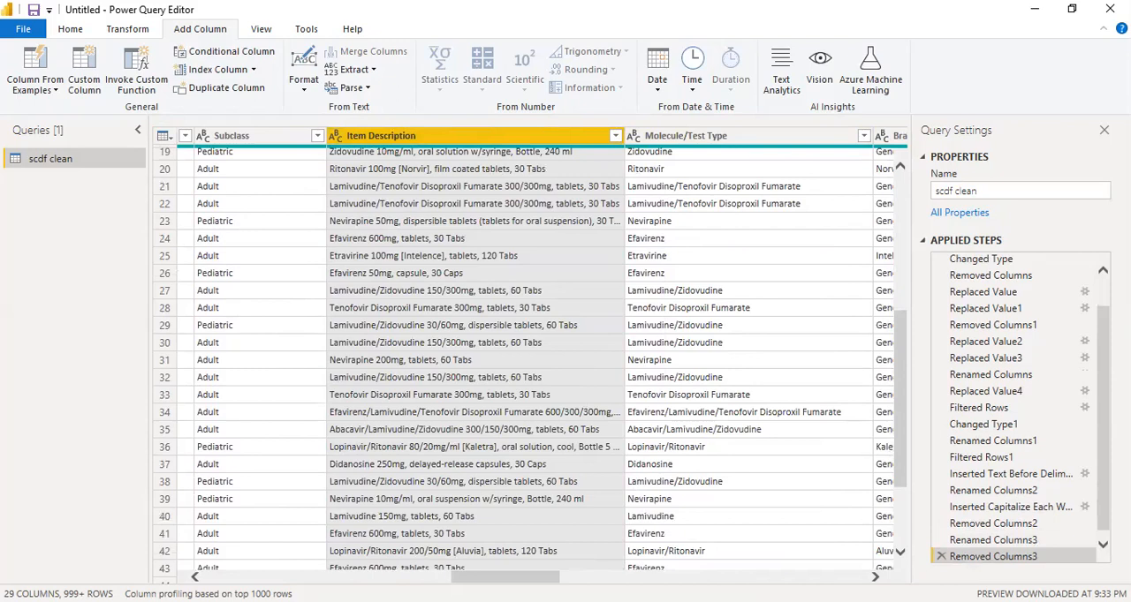
{"action": "scroll", "coordinate": [530, 353], "scroll_direction": "right", "scroll_amount": 3}
{"action": "scroll", "coordinate": [530, 353], "scroll_direction": "left", "scroll_amount": 3}
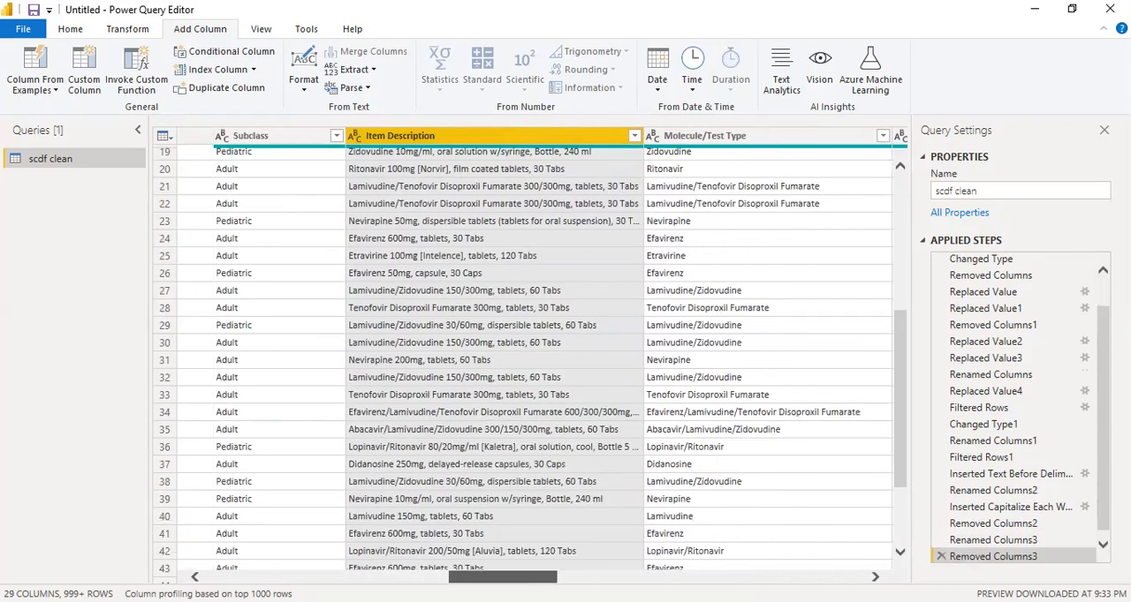
{"action": "right_click", "coordinate": [494, 141]}
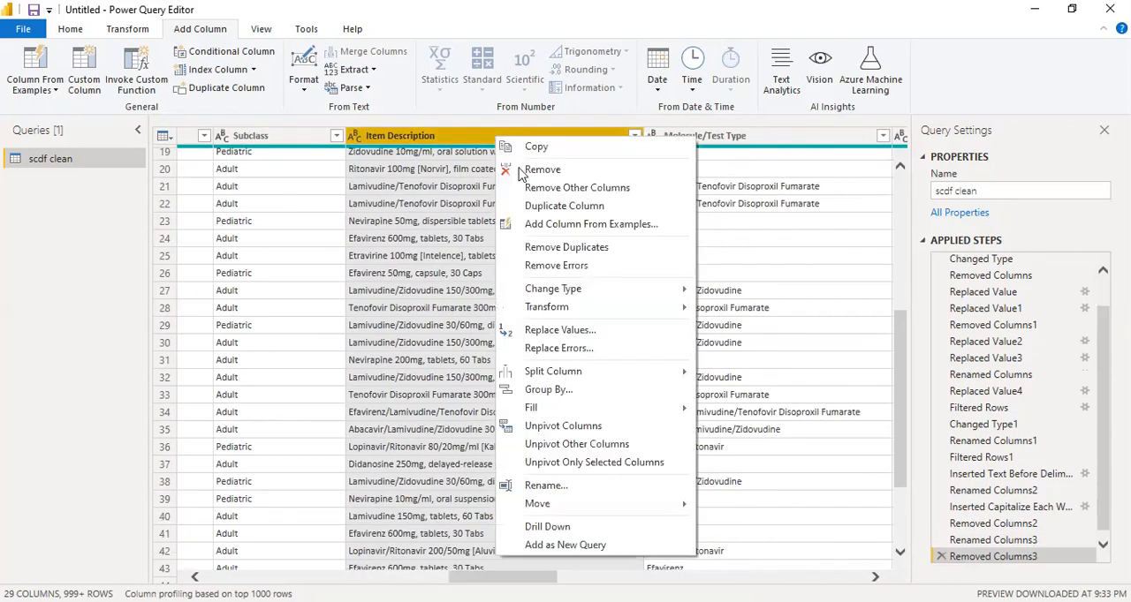
{"action": "left_click", "coordinate": [542, 169]}
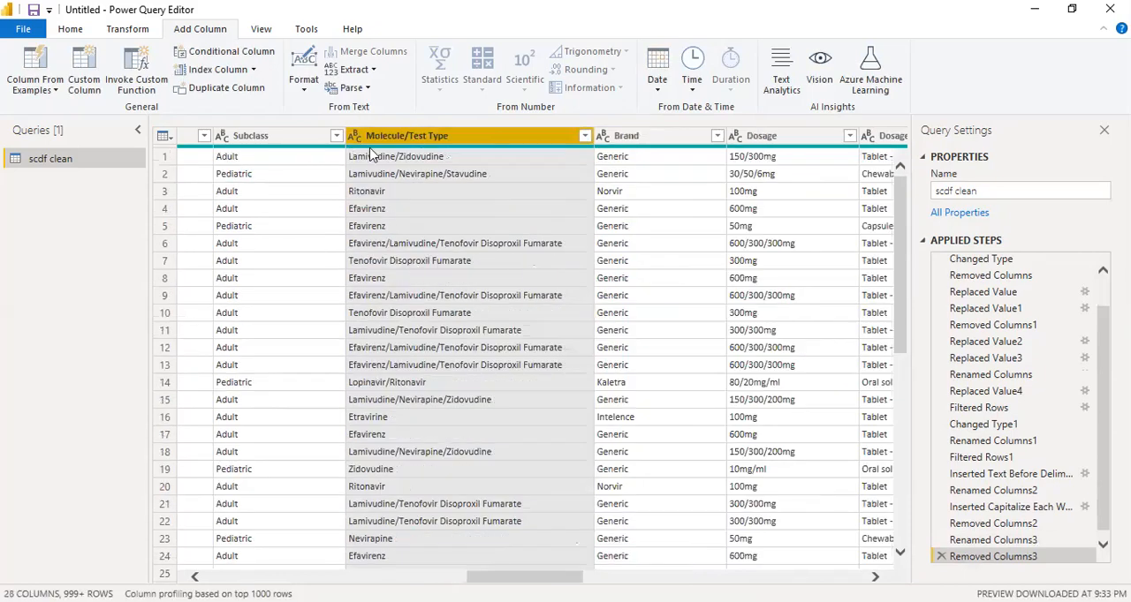
{"action": "scroll", "coordinate": [397, 358], "scroll_direction": "down", "scroll_amount": 9}
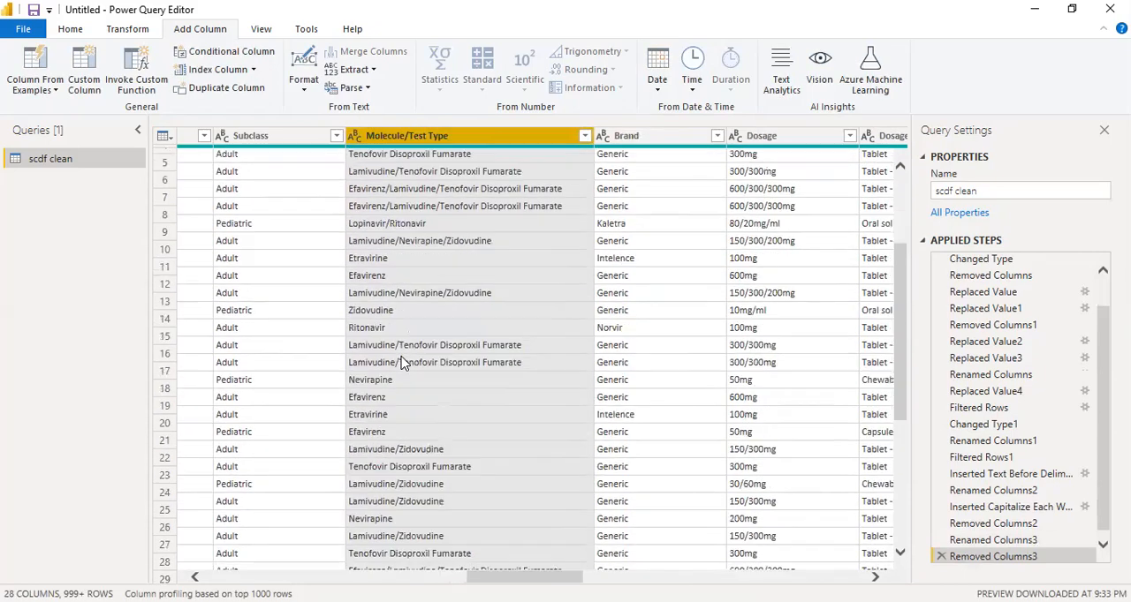
{"action": "scroll", "coordinate": [400, 362], "scroll_direction": "down", "scroll_amount": 5}
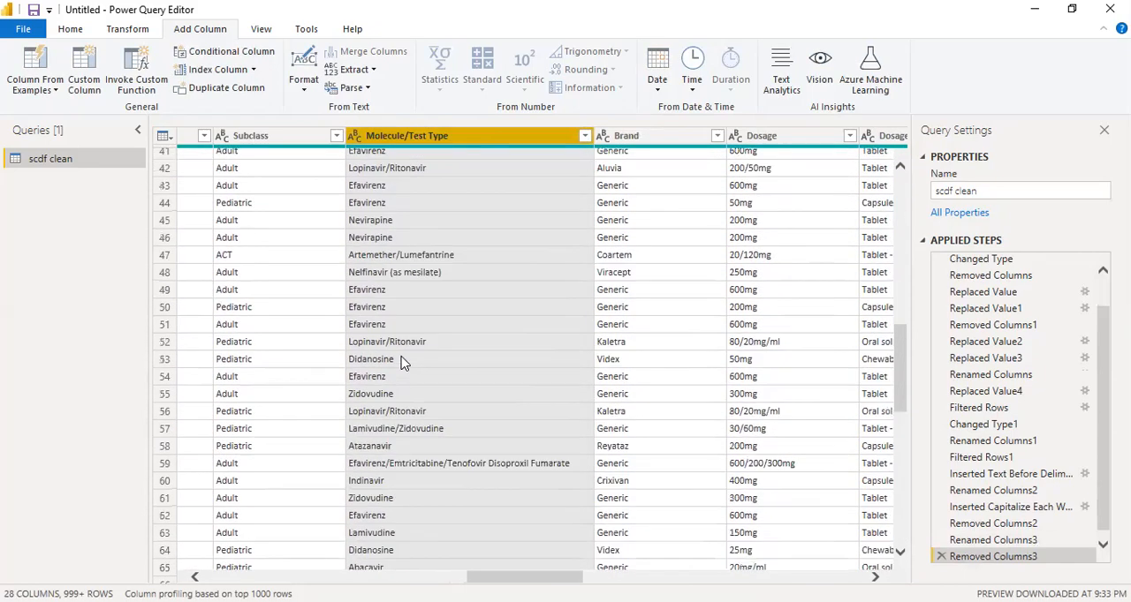
{"action": "scroll", "coordinate": [400, 363], "scroll_direction": "up", "scroll_amount": 13}
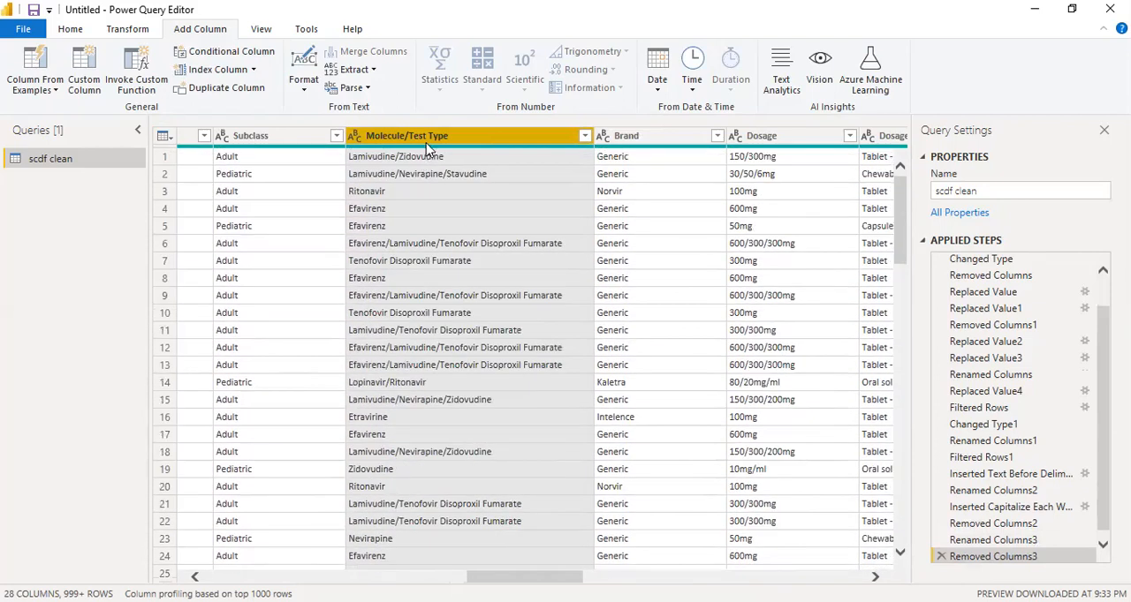
{"action": "left_click", "coordinate": [53, 92]}
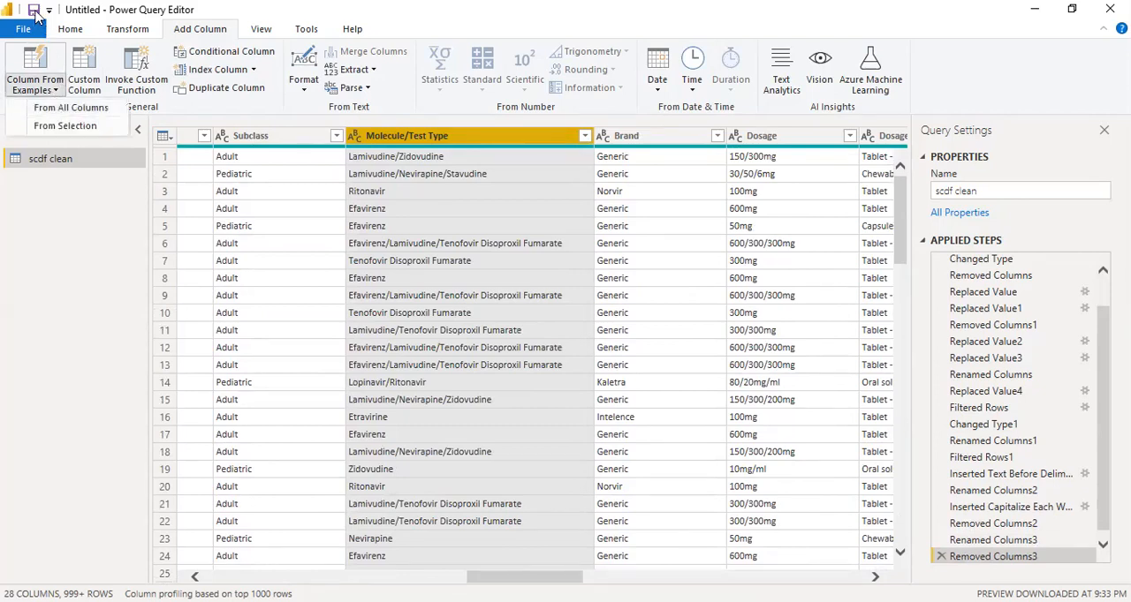
{"action": "left_click", "coordinate": [33, 10]}
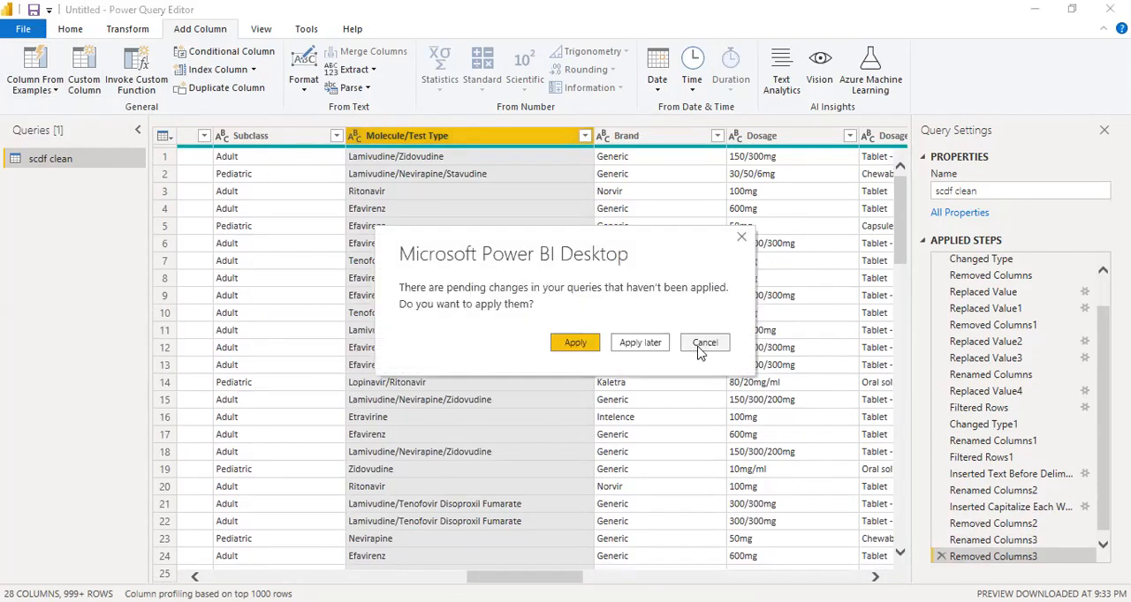
{"action": "left_click", "coordinate": [704, 344]}
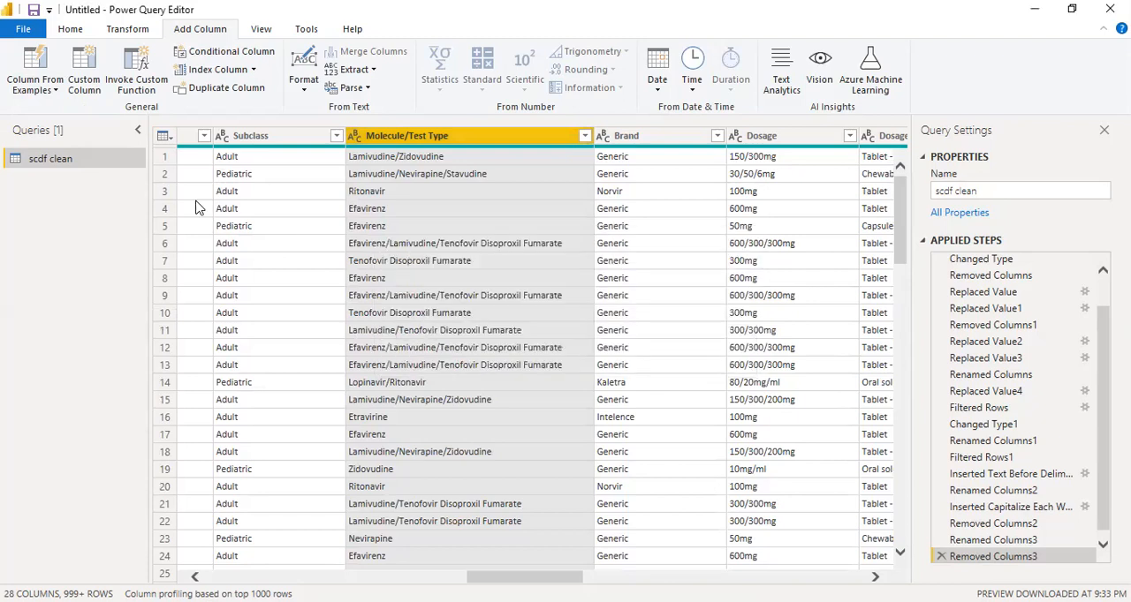
Start a column from examples based on only the Molecule/Test Type column, giving Lamivudine as the first row's sample value
{"action": "left_click", "coordinate": [56, 94]}
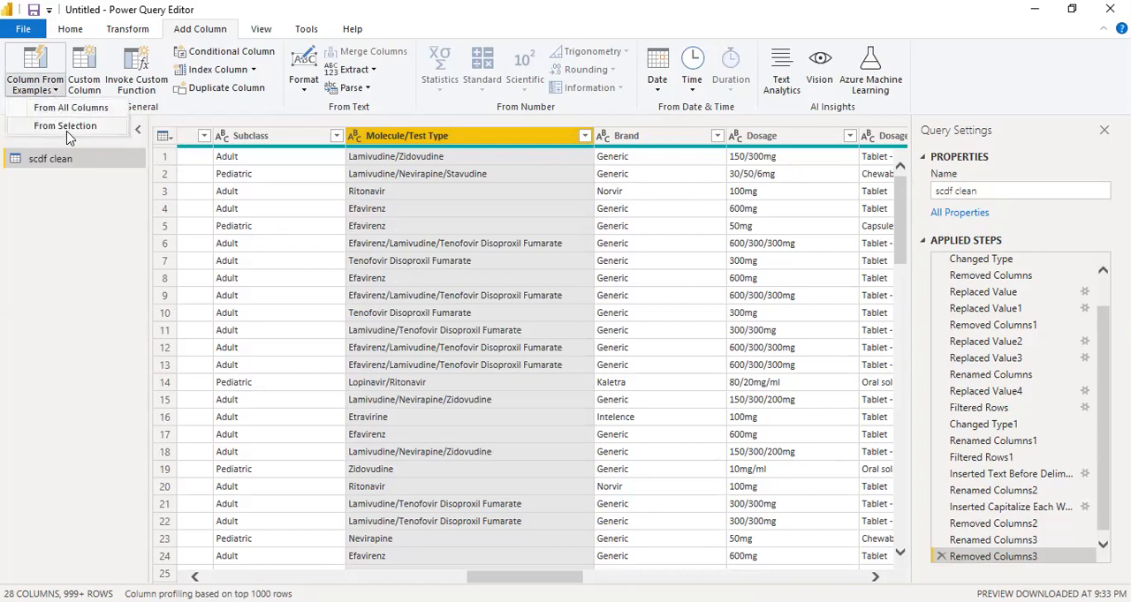
{"action": "left_click", "coordinate": [66, 126]}
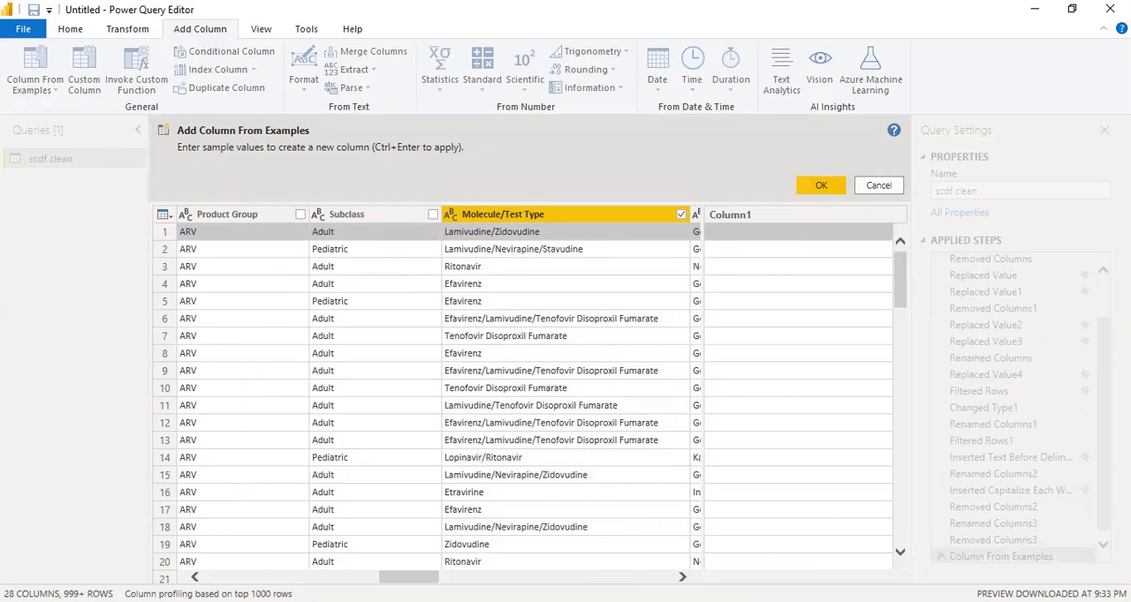
{"action": "mouse_move", "coordinate": [408, 577]}
{"action": "left_mouse_down"}
{"action": "mouse_move", "coordinate": [492, 577]}
{"action": "mouse_move", "coordinate": [404, 577]}
{"action": "left_mouse_up"}
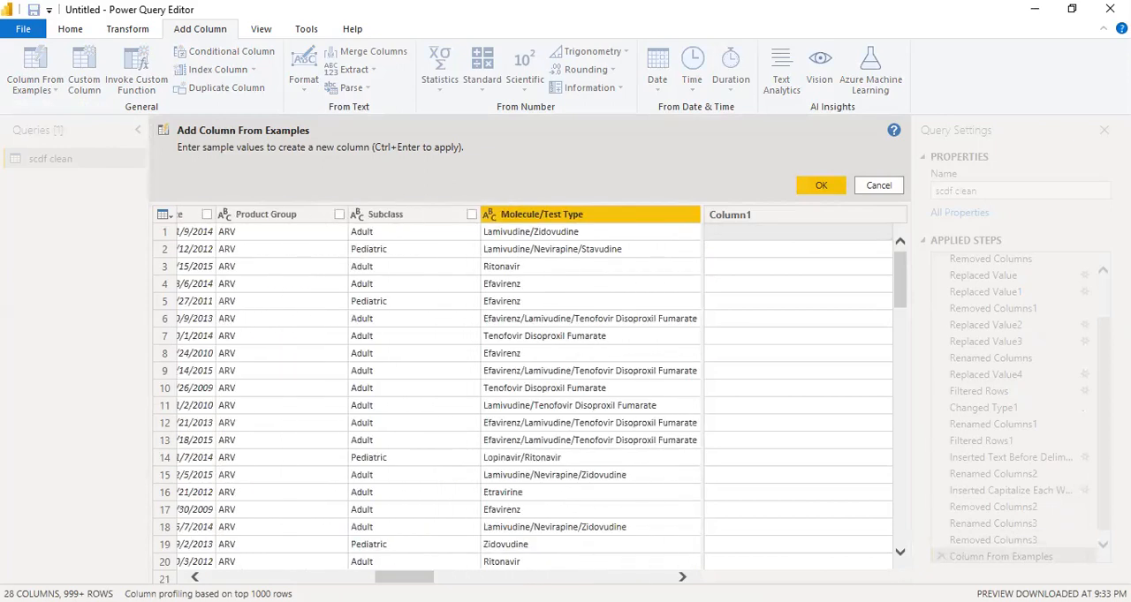
{"action": "left_click", "coordinate": [756, 233]}
{"action": "type", "text": "La"}
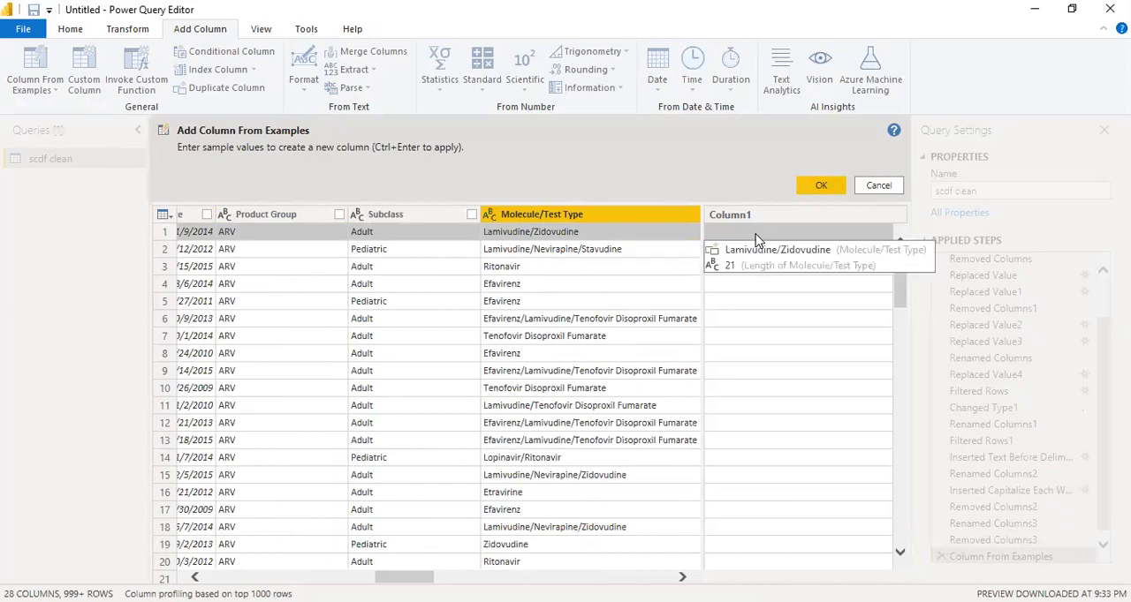
{"action": "type", "text": "m"}
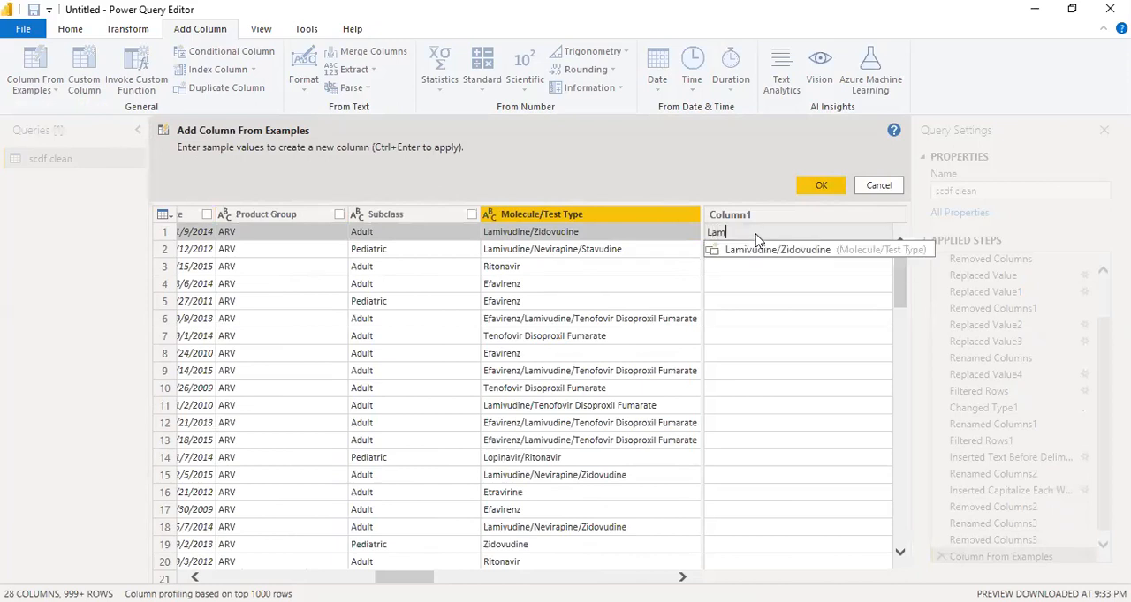
{"action": "type", "text": "ivudine"}
{"action": "key", "text": "Return"}
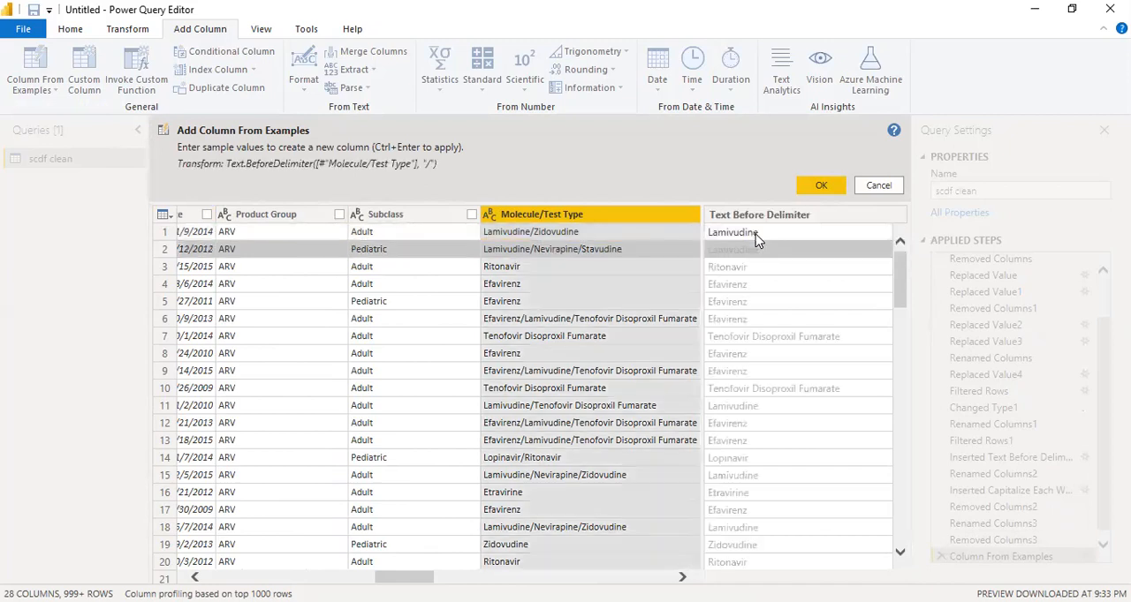
Correct the sample values to Tenofovir in row 7 and Efavirenz in row 6, and create the example-based column
{"action": "left_click", "coordinate": [754, 344]}
{"action": "left_click", "coordinate": [753, 343]}
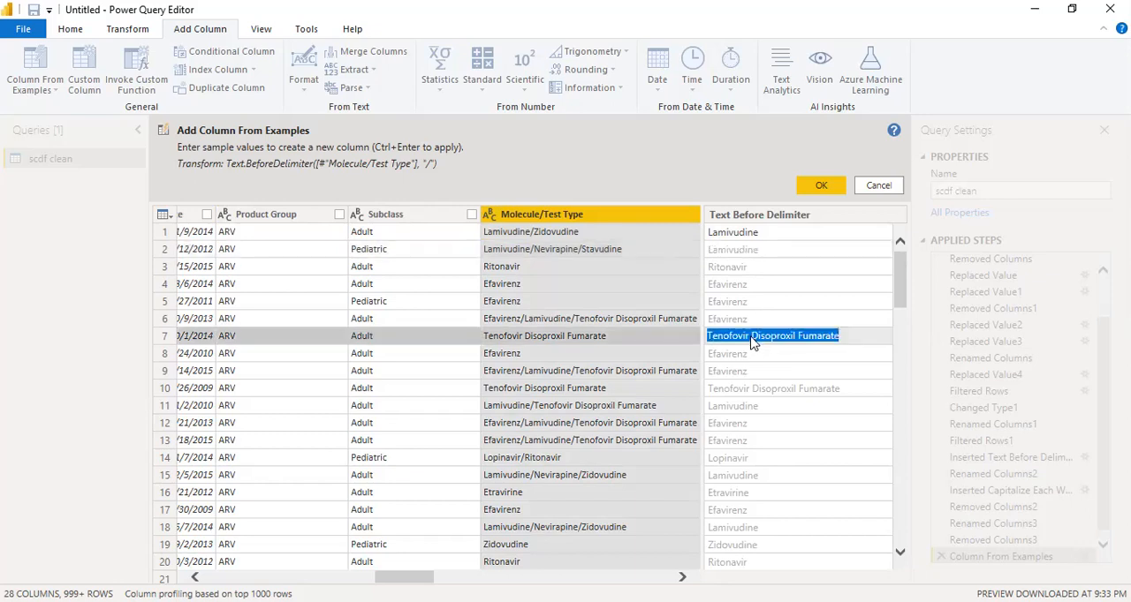
{"action": "left_click", "coordinate": [752, 343]}
{"action": "key", "text": "ctrl+shift+Right"}
{"action": "key", "text": "ctrl+shift+Right"}
{"action": "key", "text": "BackSpace"}
{"action": "key", "text": "Return"}
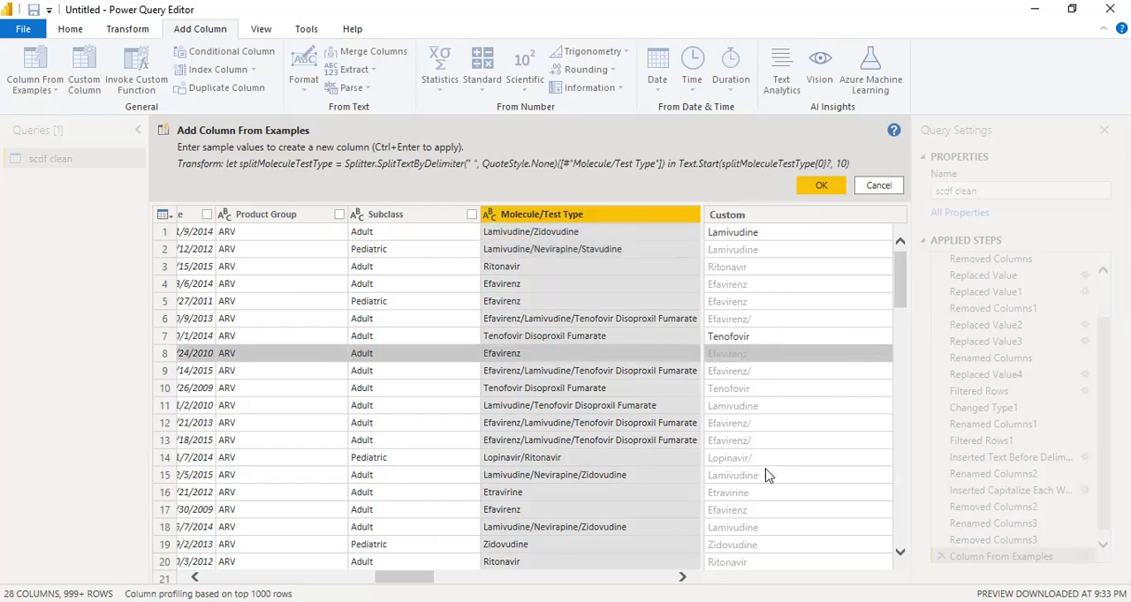
{"action": "left_click", "coordinate": [766, 324]}
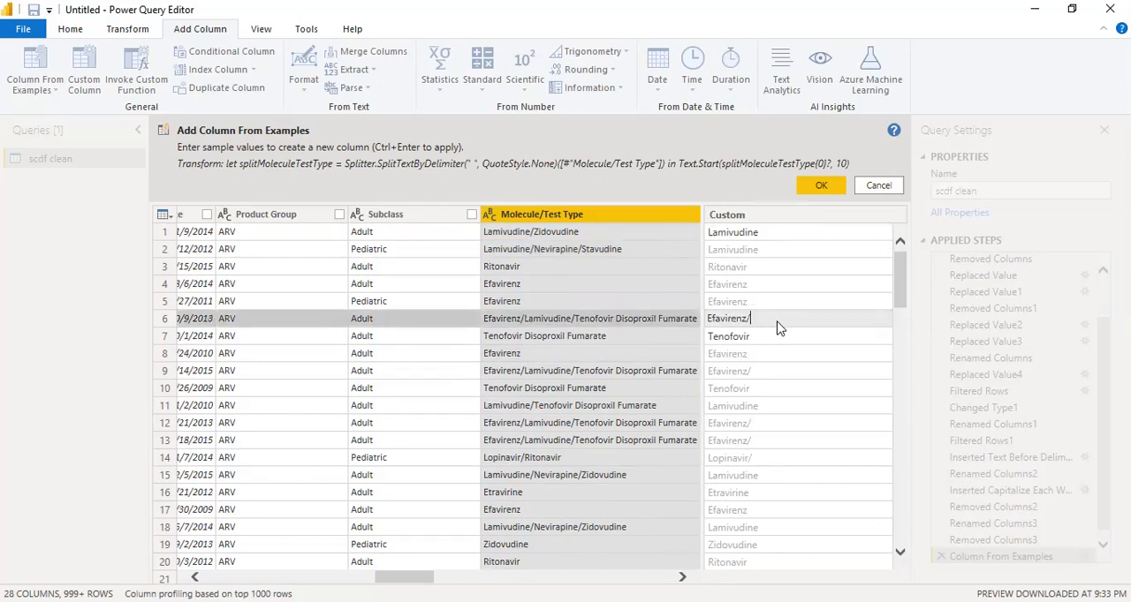
{"action": "key", "text": "Return"}
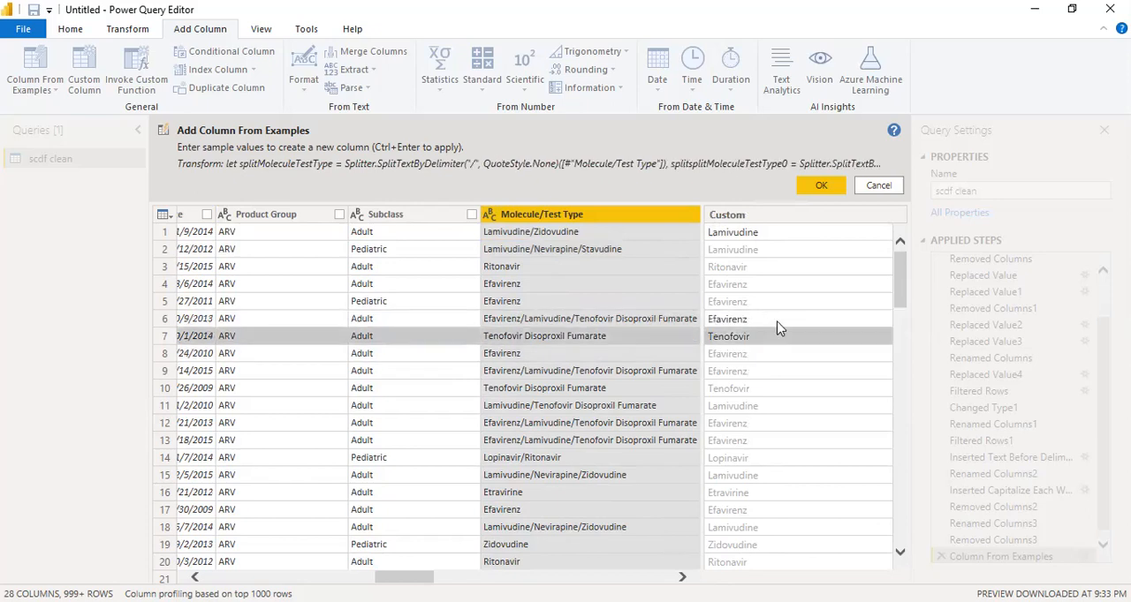
{"action": "key", "text": "ctrl+Return"}
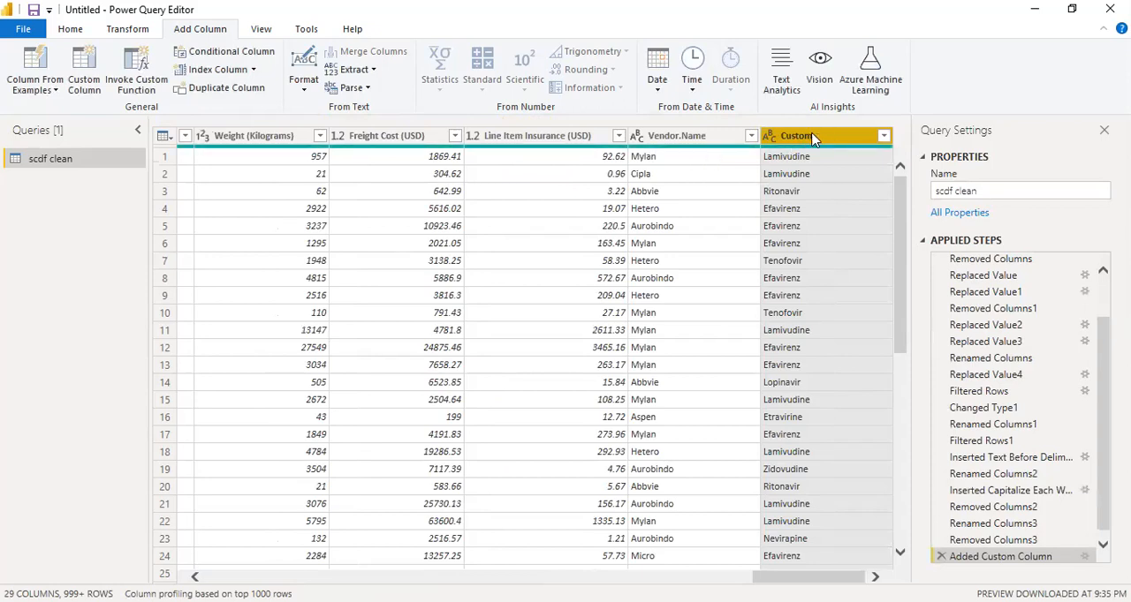
Rename the new Custom column to Test.Typ
{"action": "double_click", "coordinate": [813, 137]}
{"action": "type", "text": "st"}
{"action": "key", "text": "BackSpace"}
{"action": "key", "text": "BackSpace"}
{"action": "type", "text": "Tes"}
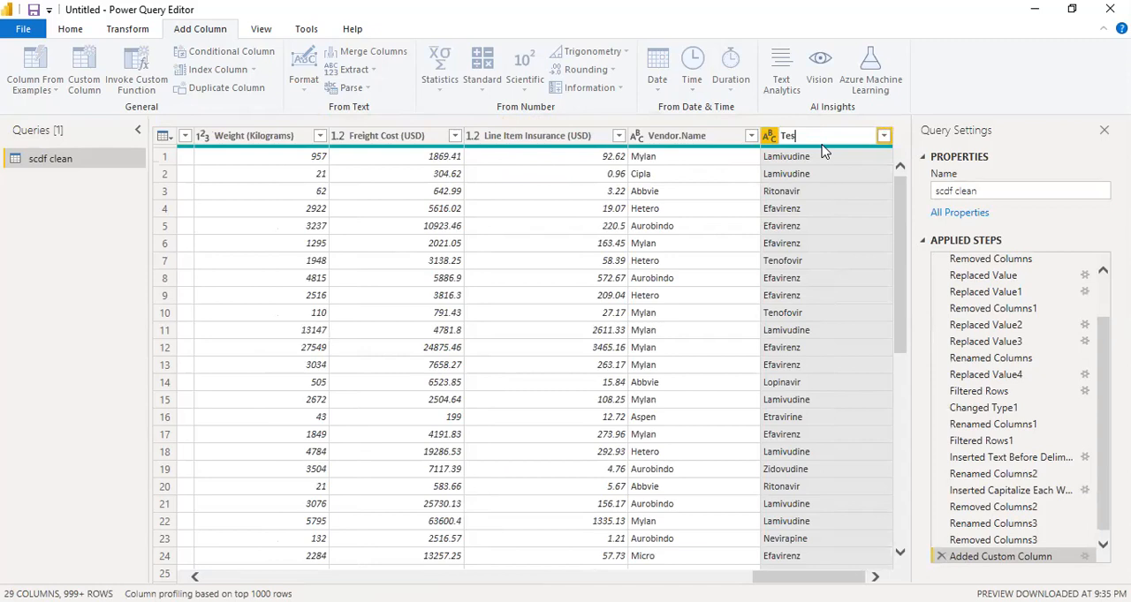
{"action": "type", "text": "t.Type"}
{"action": "key", "text": "Return"}
Remove the original Molecule/Test Type column
{"action": "left_click_drag", "start_coordinate": [808, 576], "coordinate": [501, 577]}
{"action": "left_click", "coordinate": [475, 136]}
{"action": "right_click", "coordinate": [496, 135]}
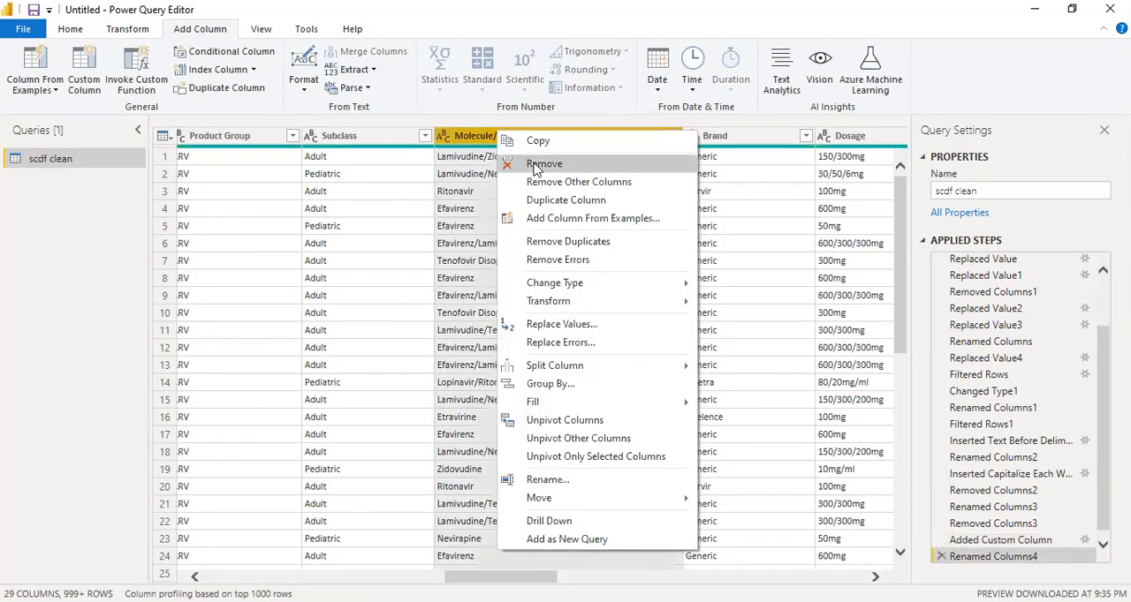
{"action": "left_click", "coordinate": [540, 164]}
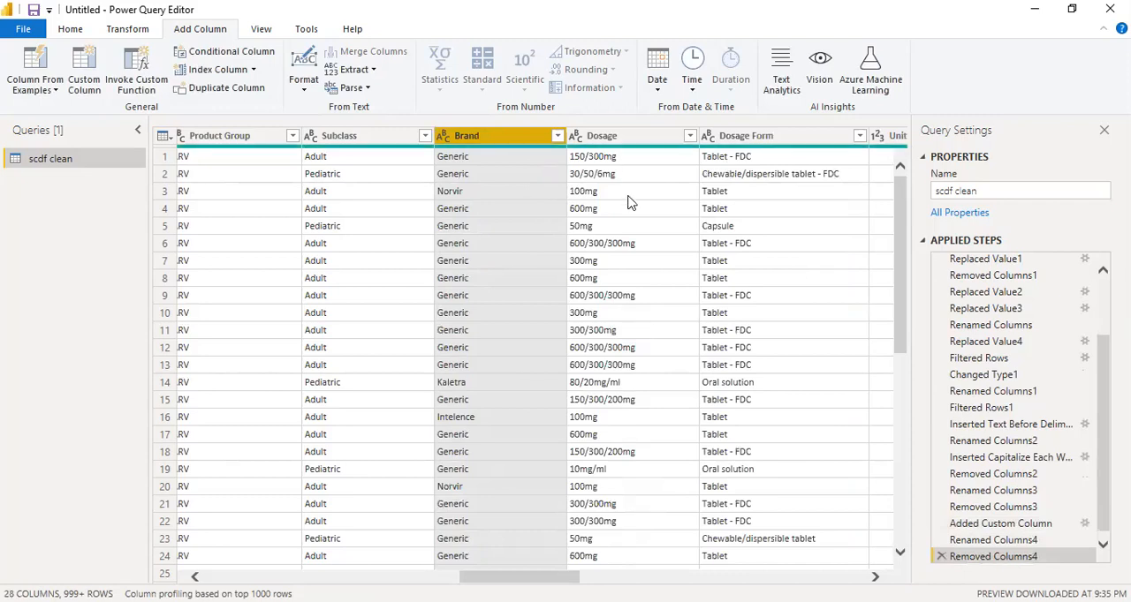
Examine the distinct values and number formats in the Dosage column without applying a filter
{"action": "scroll", "coordinate": [638, 370], "scroll_direction": "down", "scroll_amount": 5}
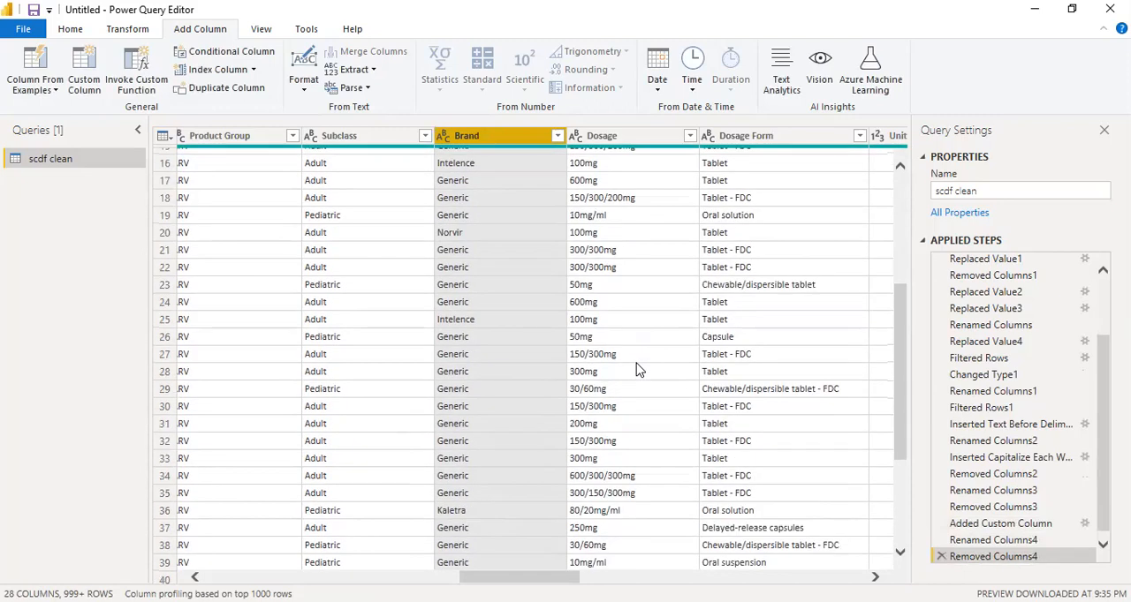
{"action": "scroll", "coordinate": [638, 370], "scroll_direction": "up", "scroll_amount": 5}
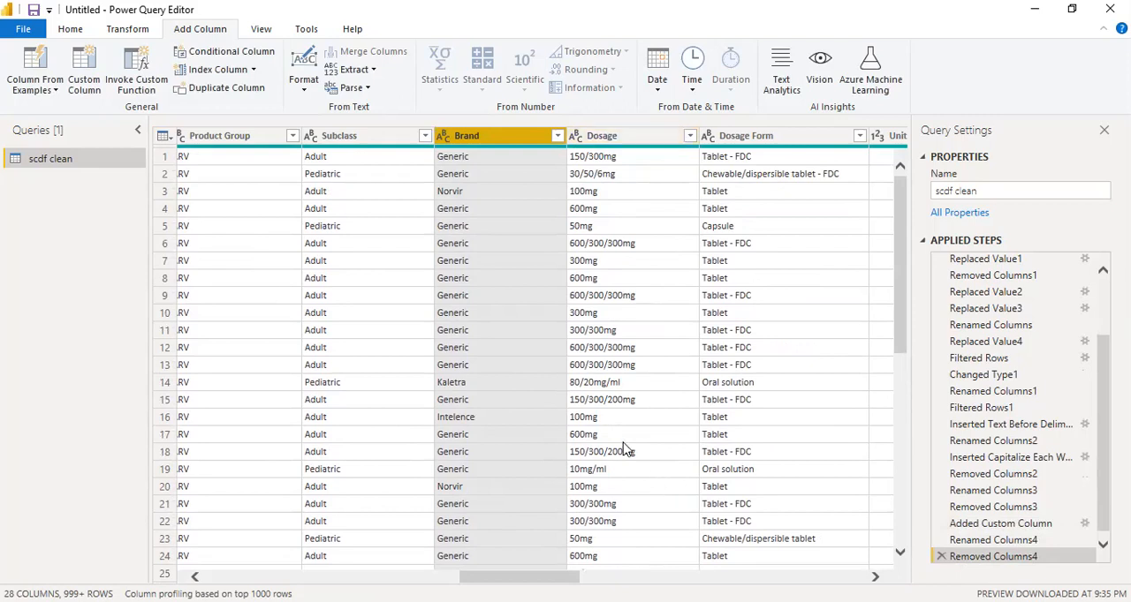
{"action": "scroll", "coordinate": [651, 477], "scroll_direction": "down", "scroll_amount": 1}
{"action": "scroll", "coordinate": [651, 477], "scroll_direction": "down", "scroll_amount": 13}
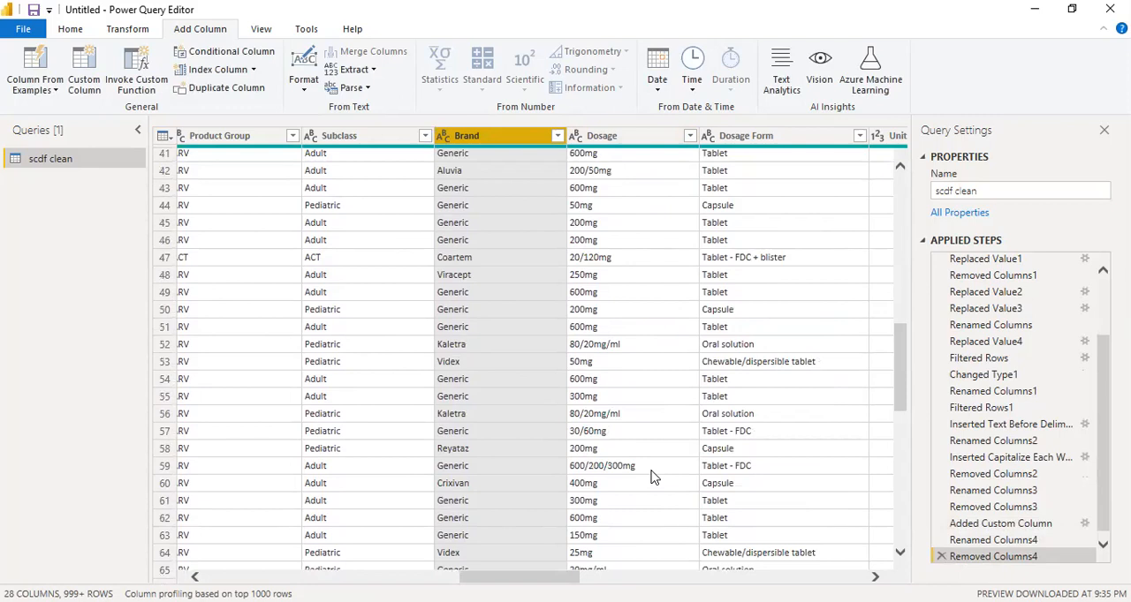
{"action": "scroll", "coordinate": [651, 475], "scroll_direction": "down", "scroll_amount": 4}
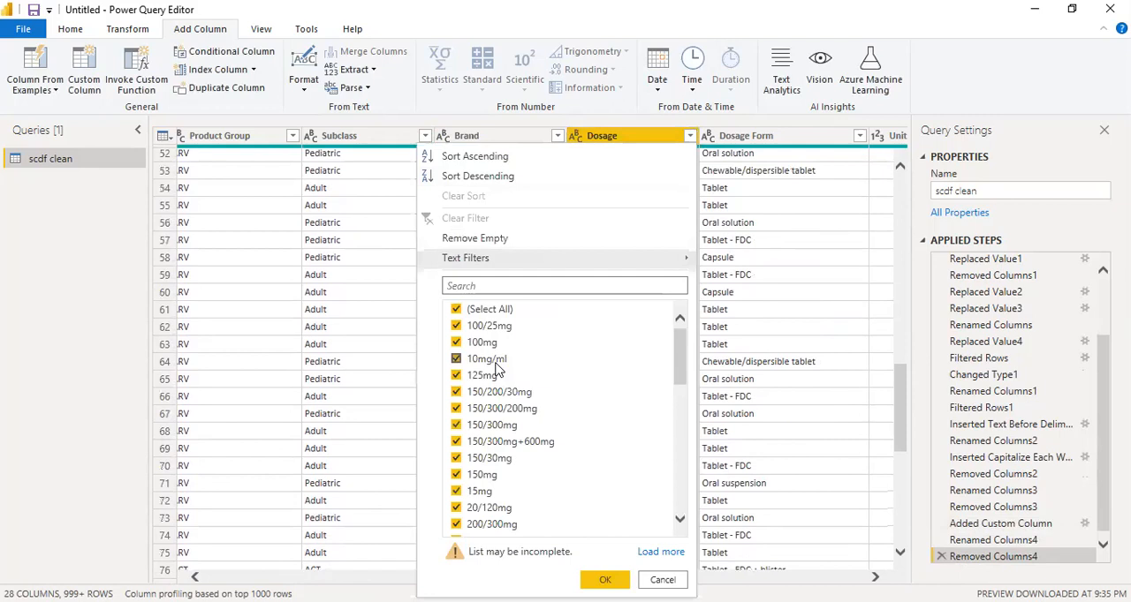
{"action": "left_click_drag", "start_coordinate": [680, 358], "coordinate": [671, 291]}
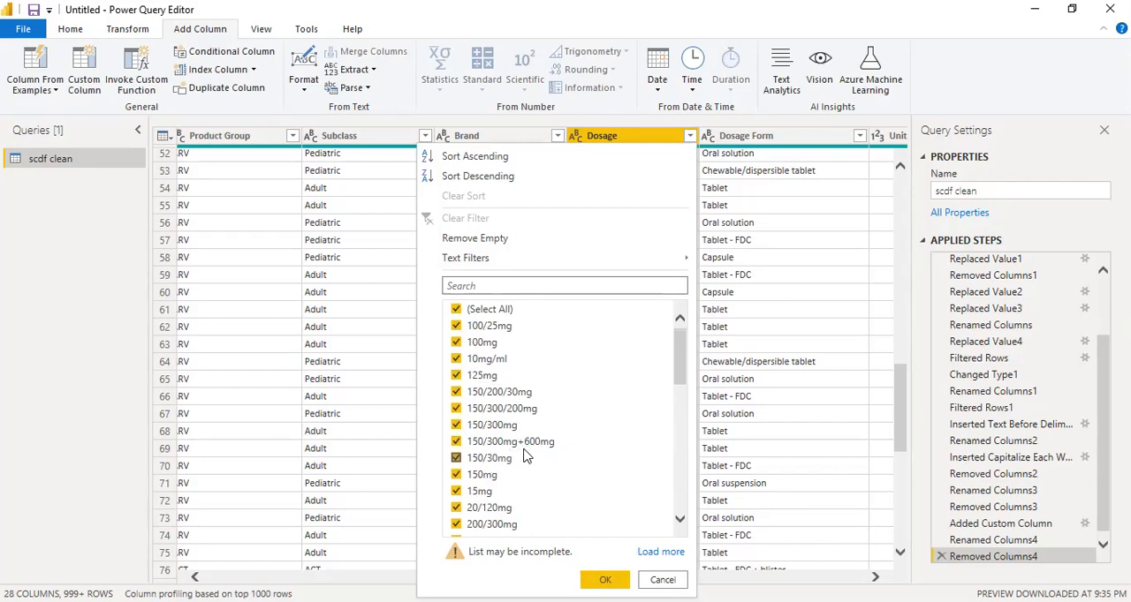
{"action": "left_click_drag", "start_coordinate": [678, 354], "coordinate": [673, 500]}
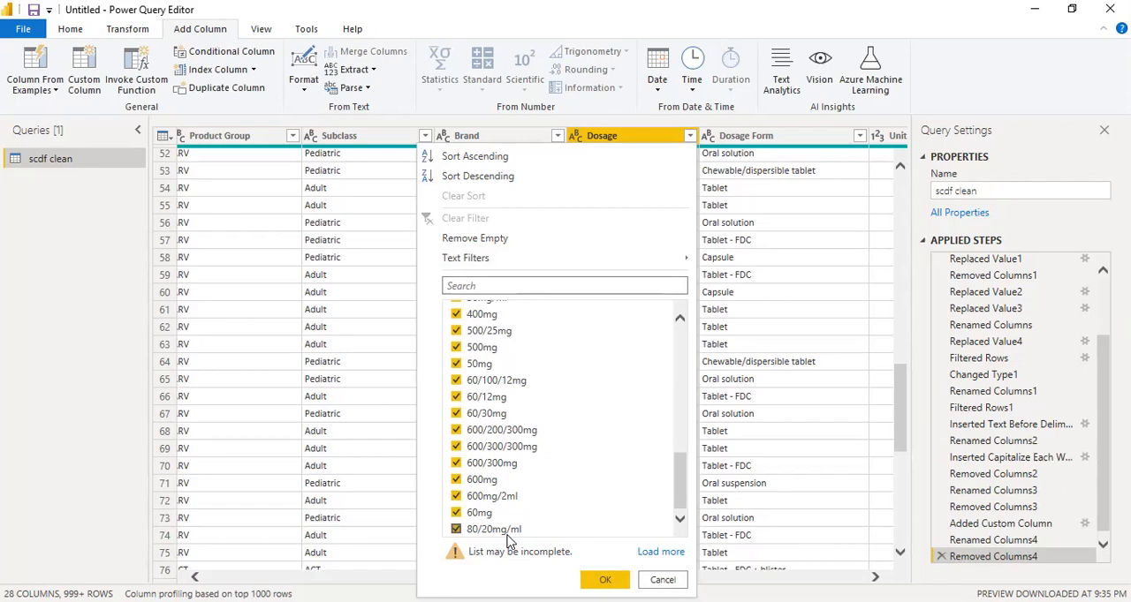
{"action": "scroll", "coordinate": [504, 416], "scroll_direction": "up", "scroll_amount": 10}
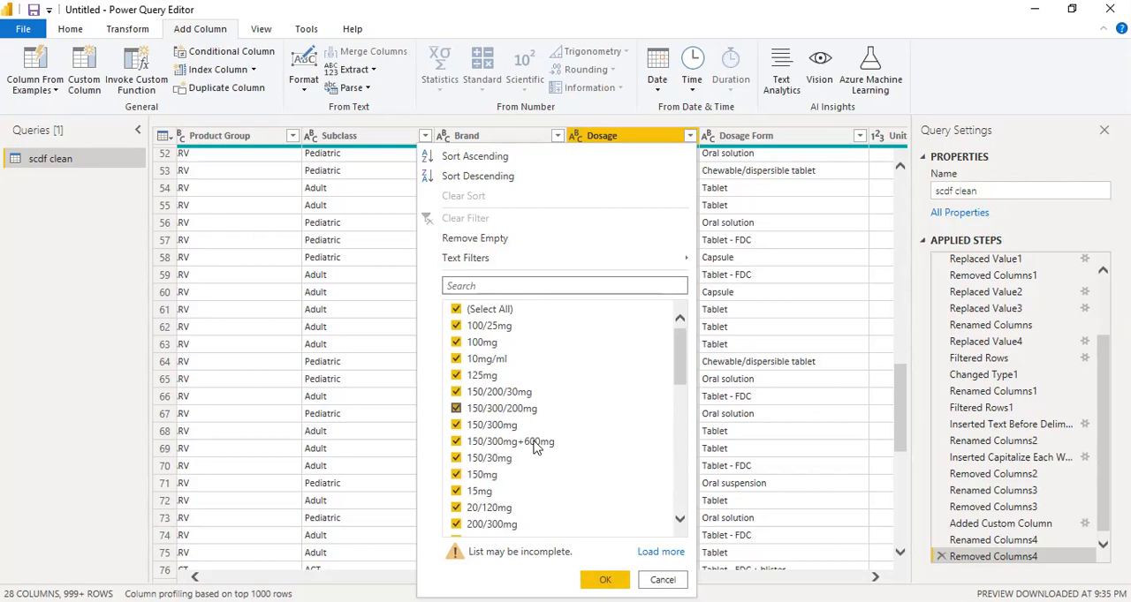
{"action": "left_click", "coordinate": [653, 579]}
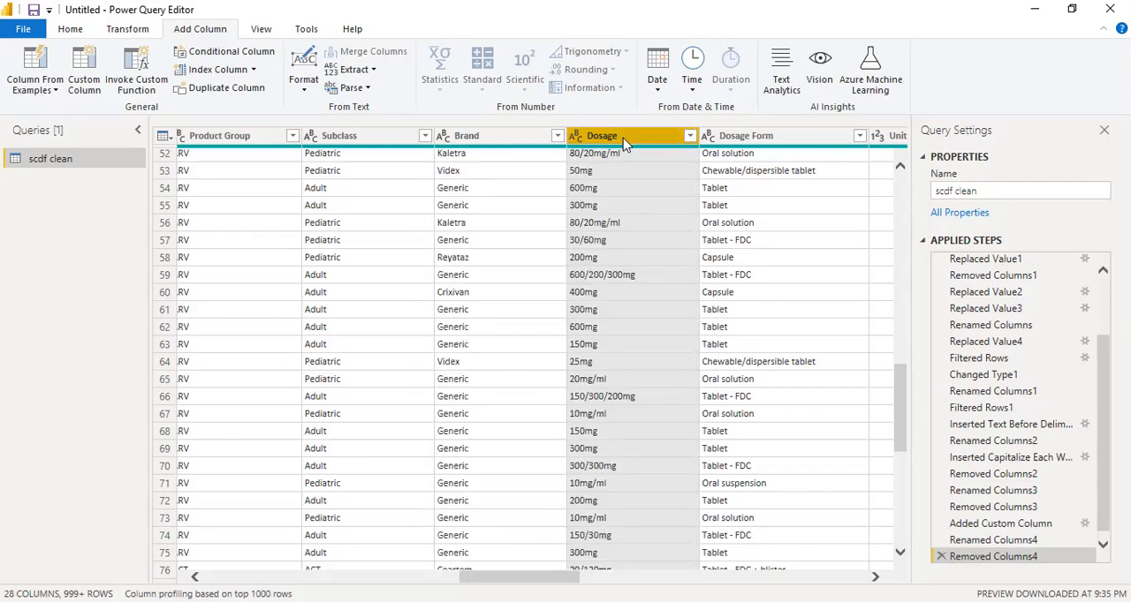
Add a column from examples based on the Dosage column, using 150/300 as the first row's sample to strip the units
{"action": "left_click", "coordinate": [35, 85]}
{"action": "left_click", "coordinate": [67, 126]}
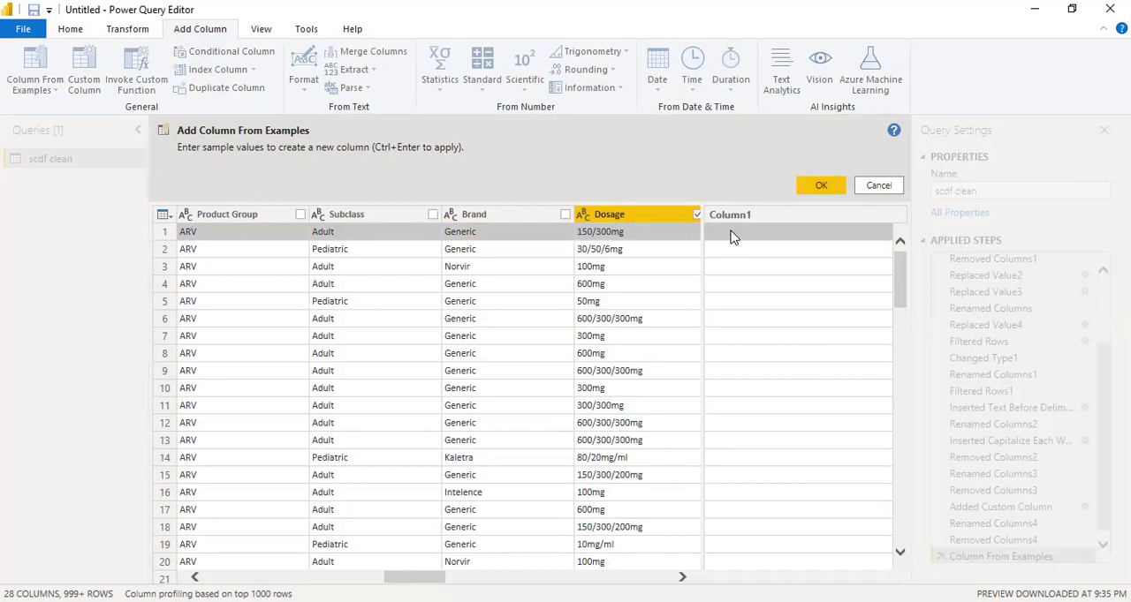
{"action": "left_click", "coordinate": [731, 237]}
{"action": "type", "text": "1"}
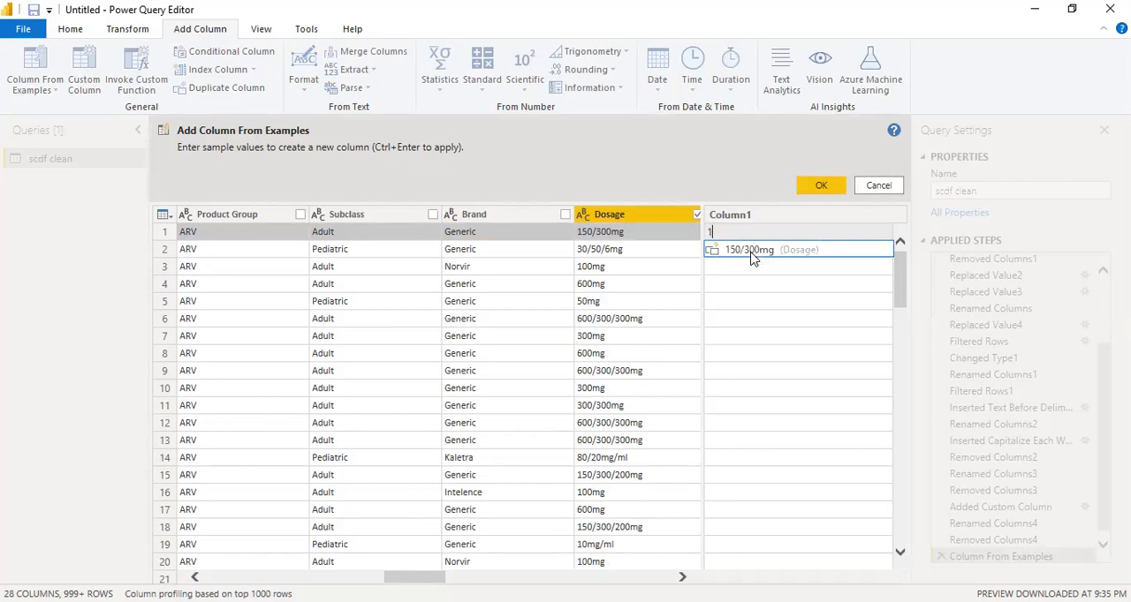
{"action": "type", "text": "50/300"}
{"action": "key", "text": "Return"}
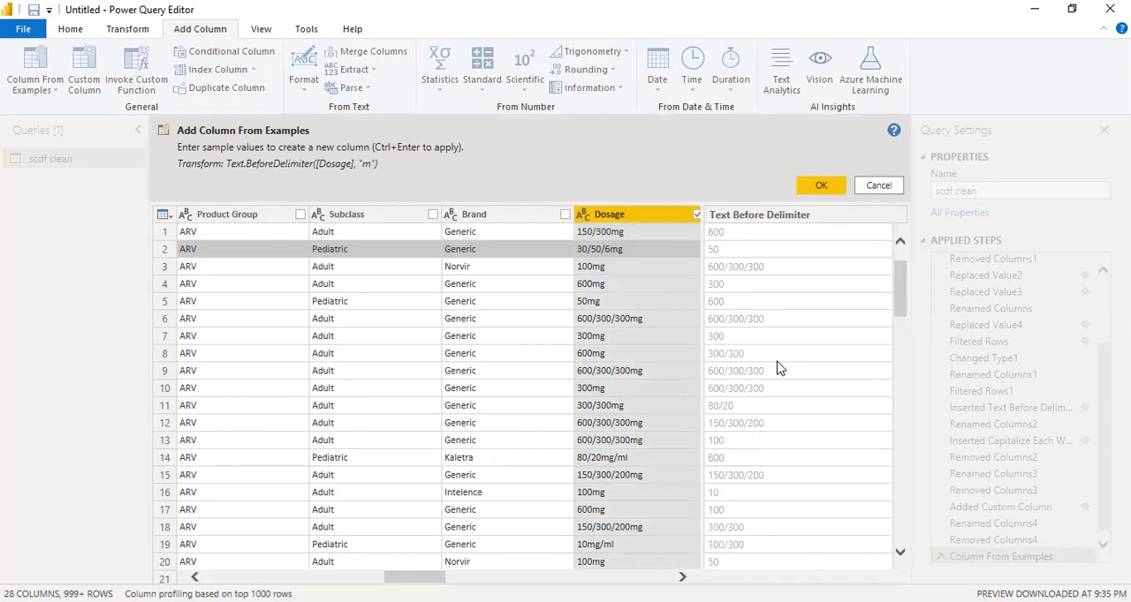
{"action": "scroll", "coordinate": [780, 369], "scroll_direction": "down", "scroll_amount": 3}
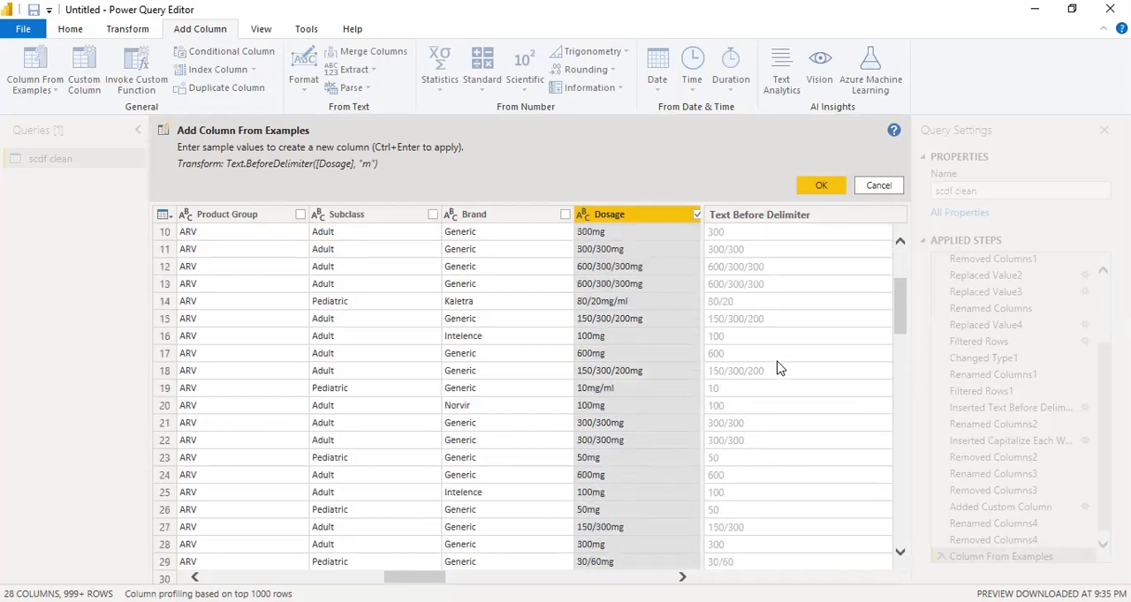
{"action": "scroll", "coordinate": [780, 369], "scroll_direction": "down", "scroll_amount": 3}
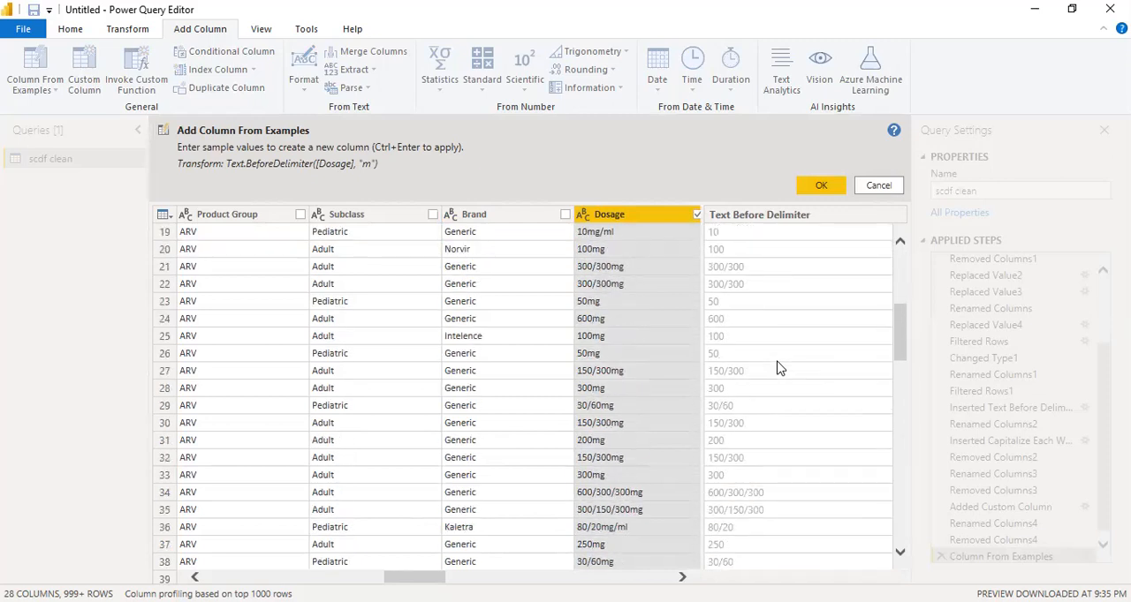
{"action": "scroll", "coordinate": [780, 369], "scroll_direction": "down", "scroll_amount": 11}
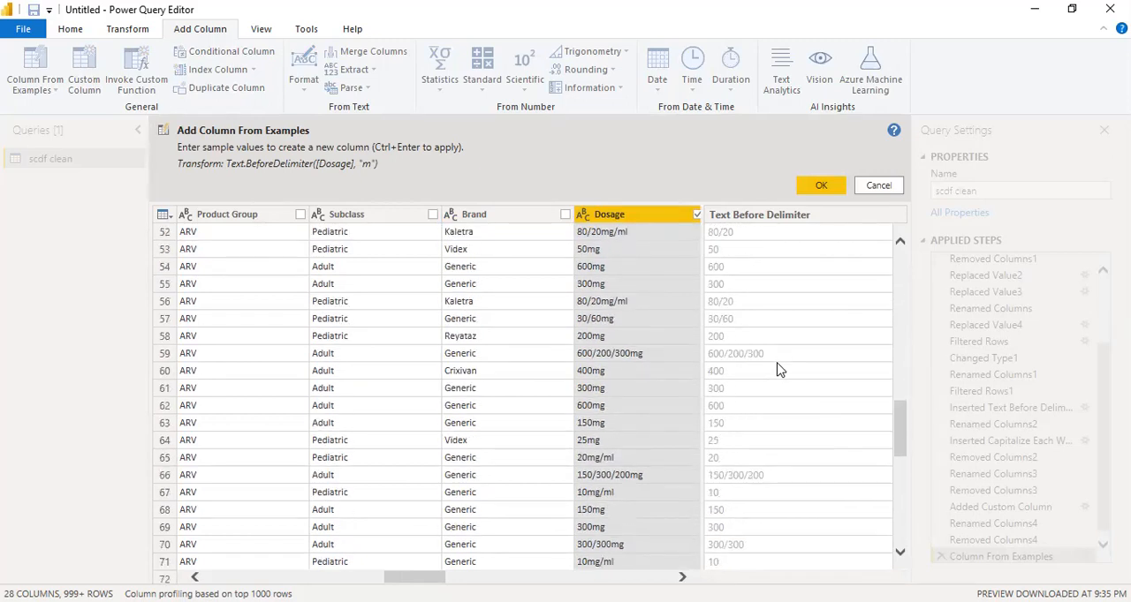
{"action": "scroll", "coordinate": [780, 369], "scroll_direction": "down", "scroll_amount": 5}
{"action": "key", "text": "ctrl+Return"}
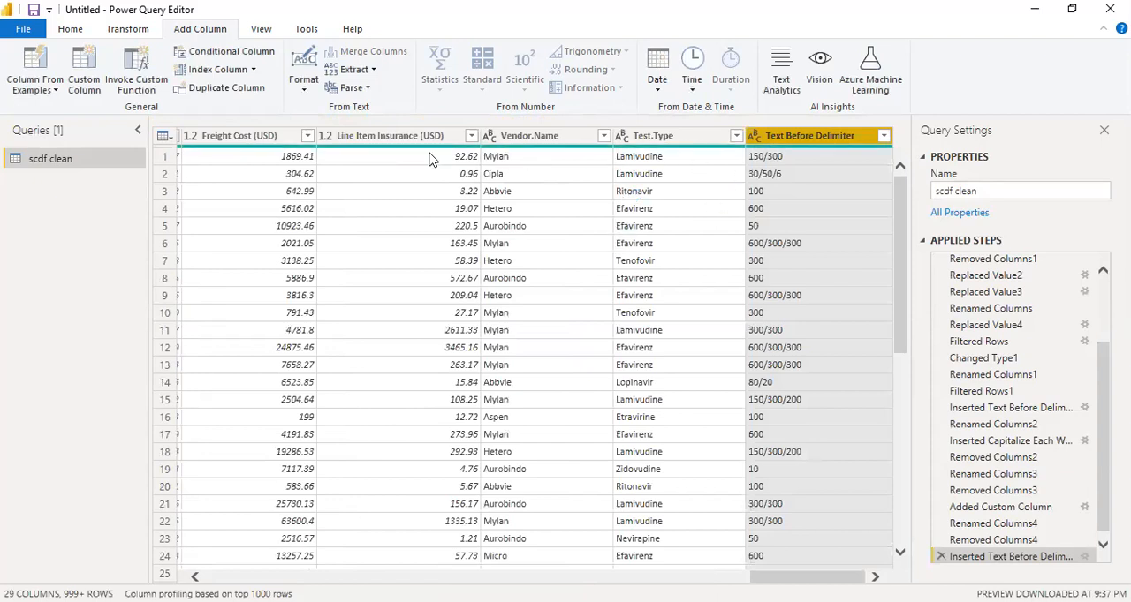
Remove the original Dosage column that still contains the mg units
{"action": "scroll", "coordinate": [530, 353], "scroll_direction": "left", "scroll_amount": 15}
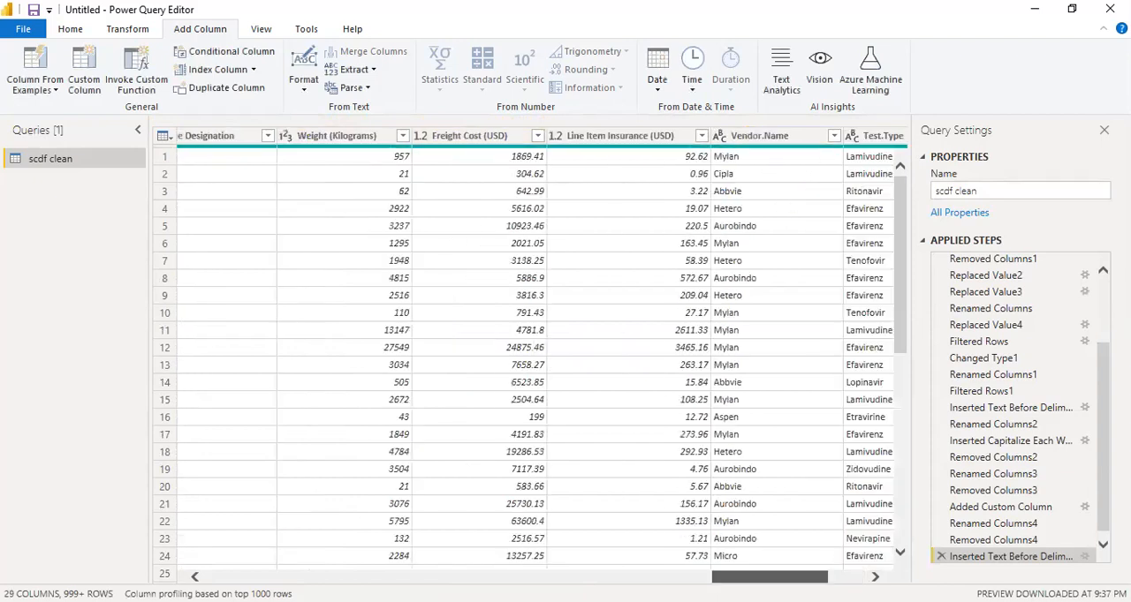
{"action": "scroll", "coordinate": [530, 353], "scroll_direction": "left", "scroll_amount": 5}
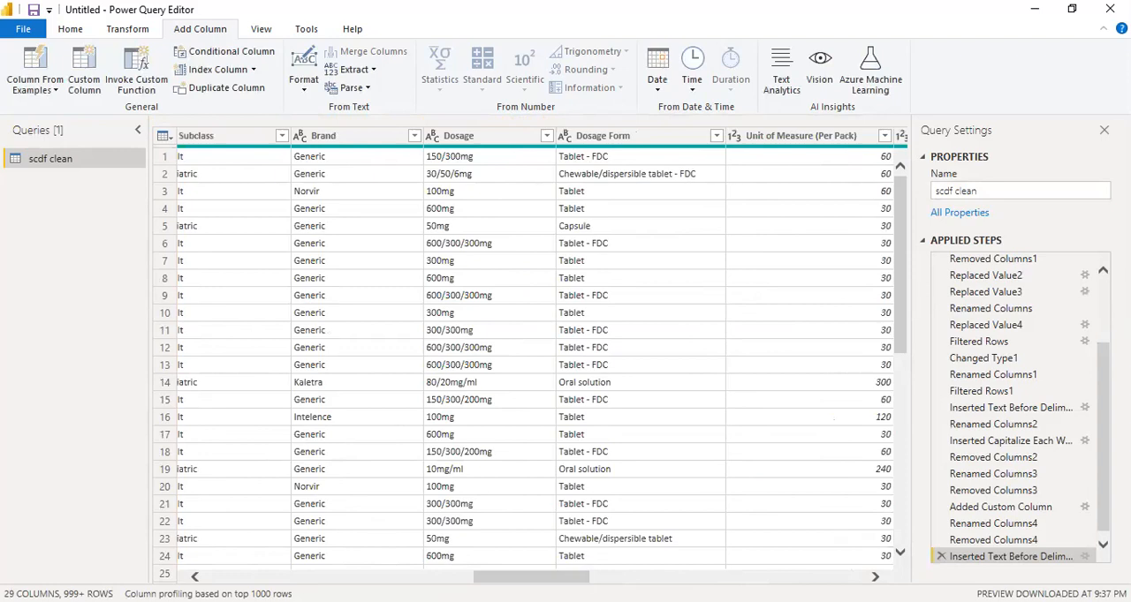
{"action": "right_click", "coordinate": [486, 143]}
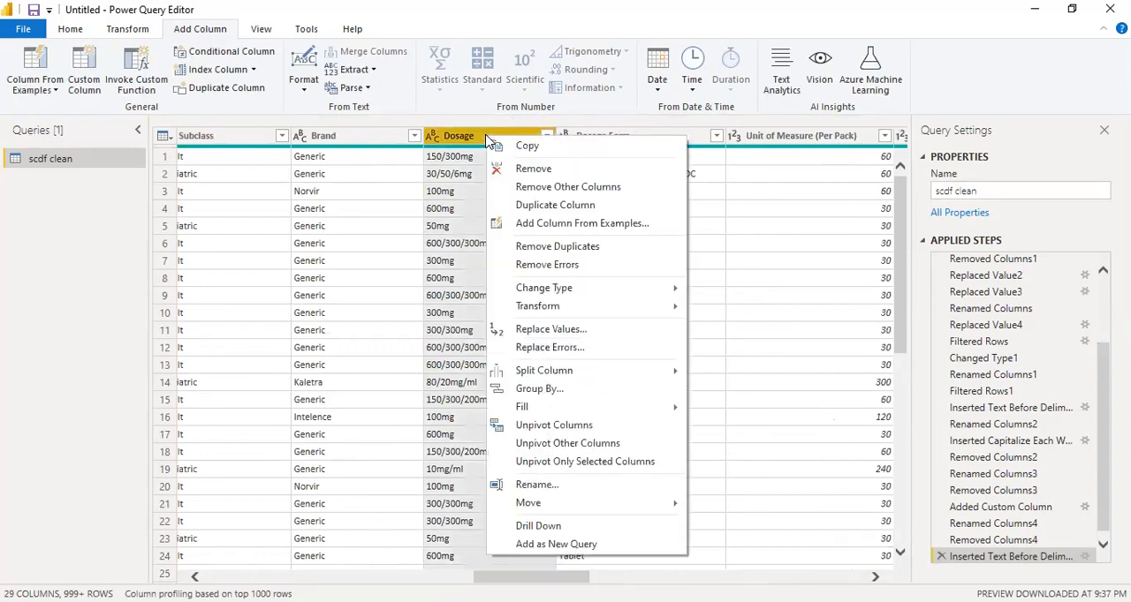
{"action": "left_click", "coordinate": [533, 169]}
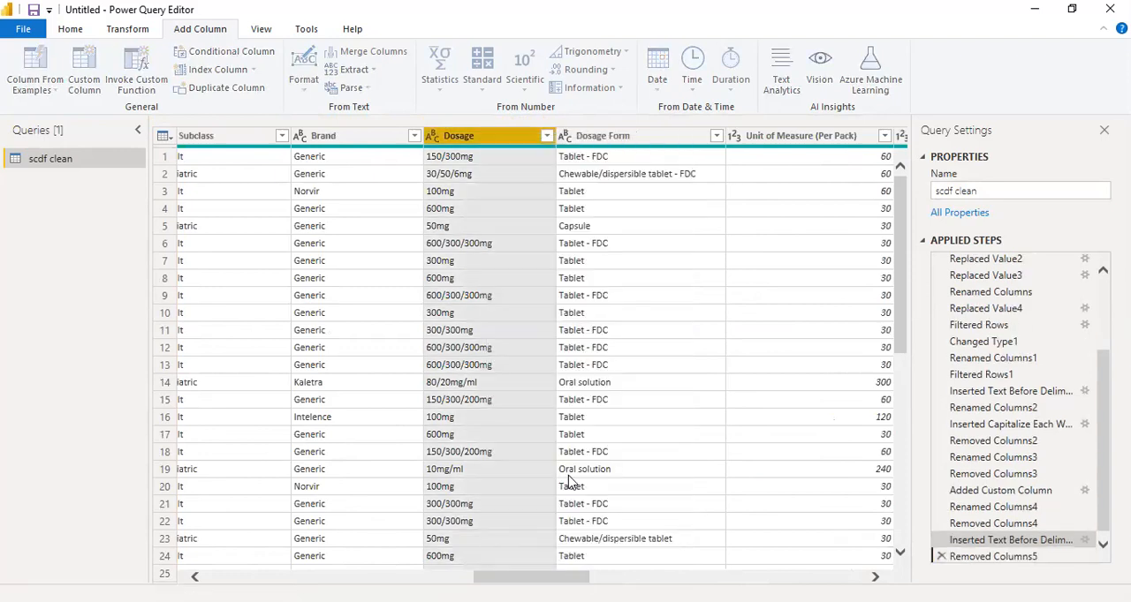
Rename the new Text Before Delimiter column to Dosage (mg)
{"action": "left_click_drag", "start_coordinate": [550, 576], "coordinate": [914, 564]}
{"action": "left_click", "coordinate": [798, 140]}
{"action": "double_click", "coordinate": [799, 138]}
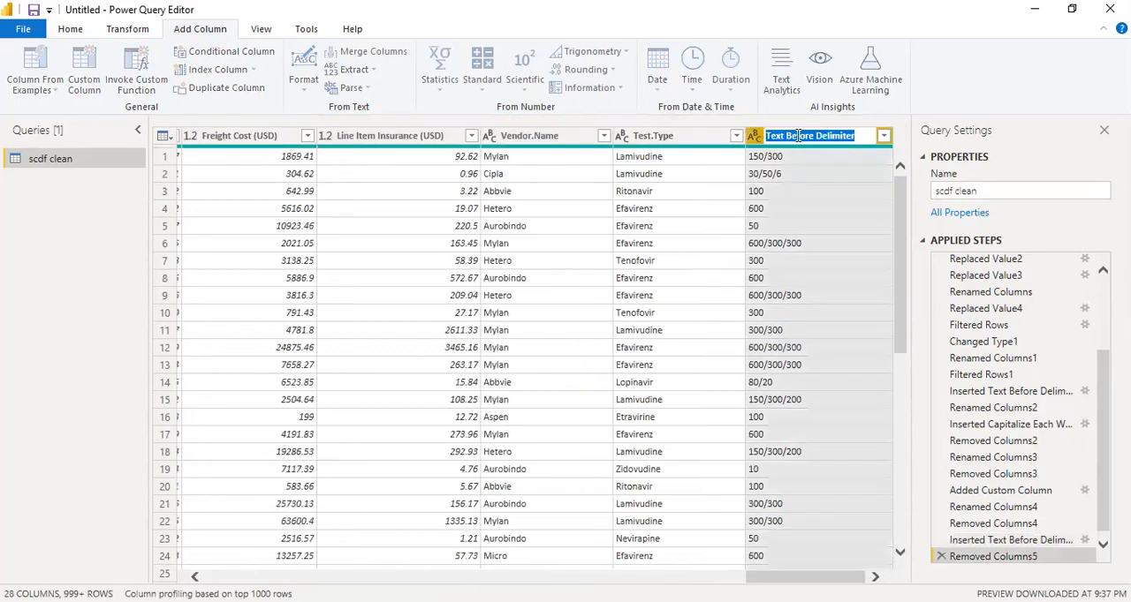
{"action": "type", "text": "Dosage"}
{"action": "key", "text": "Return"}
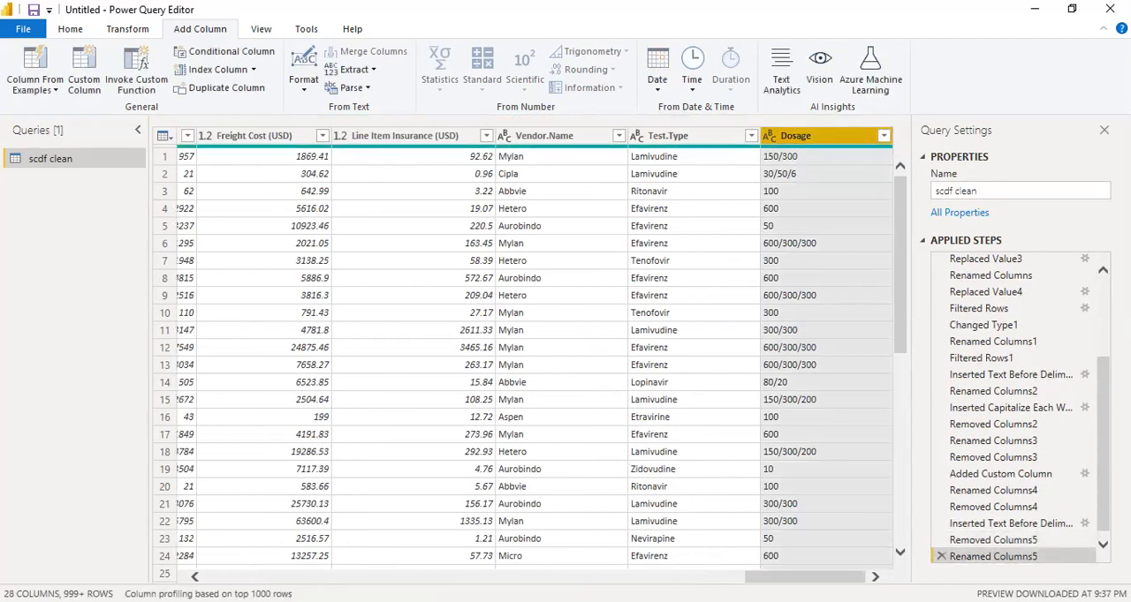
{"action": "mouse_move", "coordinate": [805, 577]}
{"action": "left_mouse_down"}
{"action": "mouse_move", "coordinate": [793, 577]}
{"action": "mouse_move", "coordinate": [804, 577]}
{"action": "left_mouse_up"}
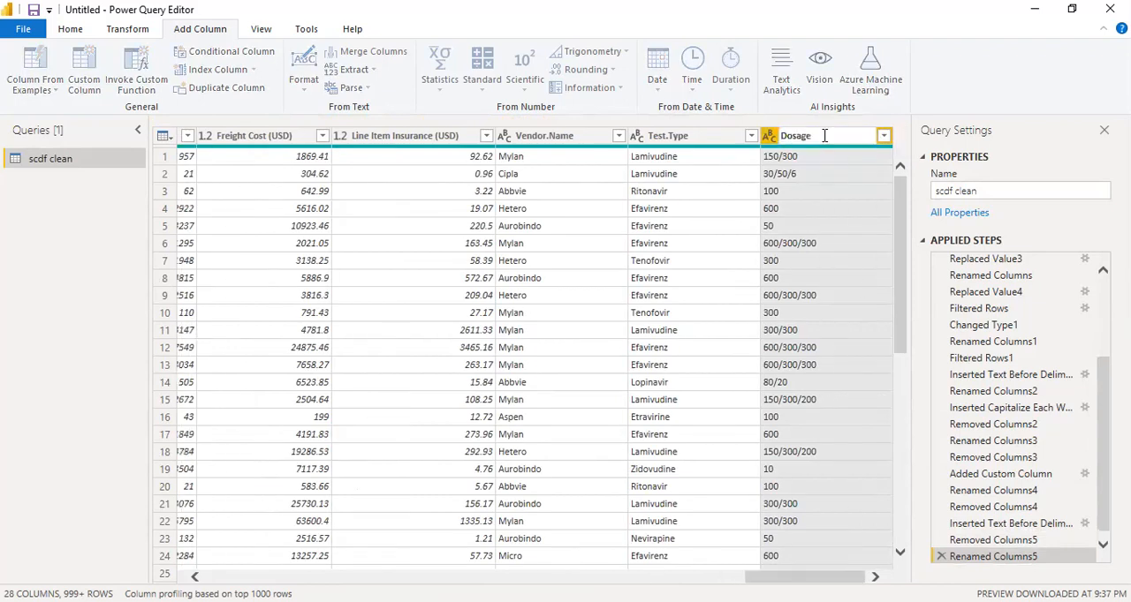
{"action": "type", "text": "(mg)"}
{"action": "key", "text": "Return"}
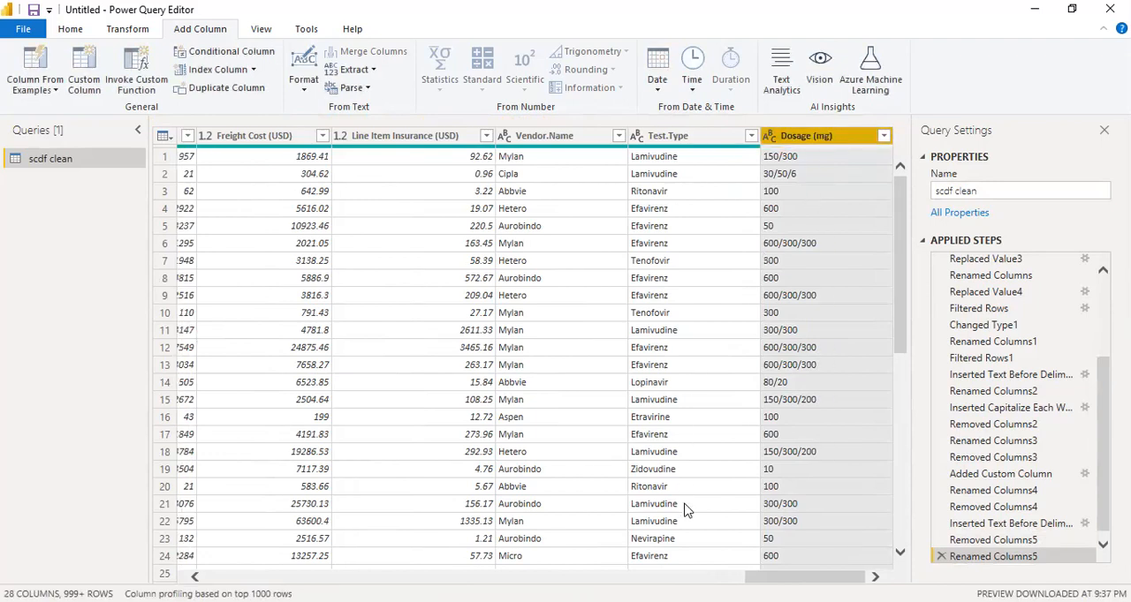
Replace the value Tablet - FDC with Tablet.FDC in the Dosage Form column
{"action": "left_click_drag", "start_coordinate": [805, 577], "coordinate": [559, 577]}
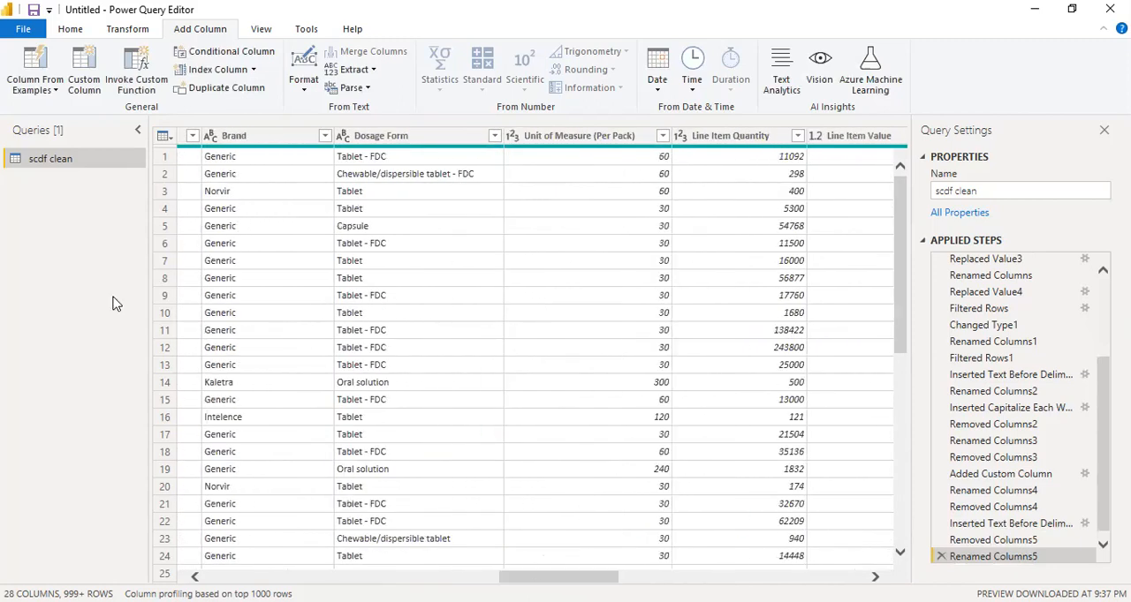
{"action": "left_click", "coordinate": [398, 159]}
{"action": "right_click", "coordinate": [397, 159]}
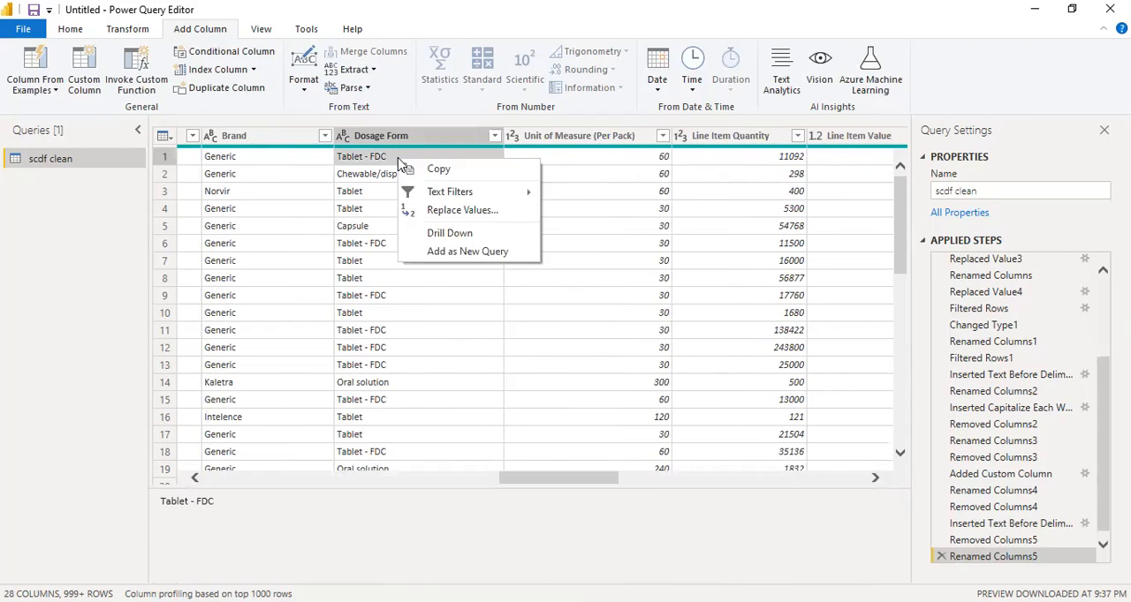
{"action": "left_click", "coordinate": [433, 215]}
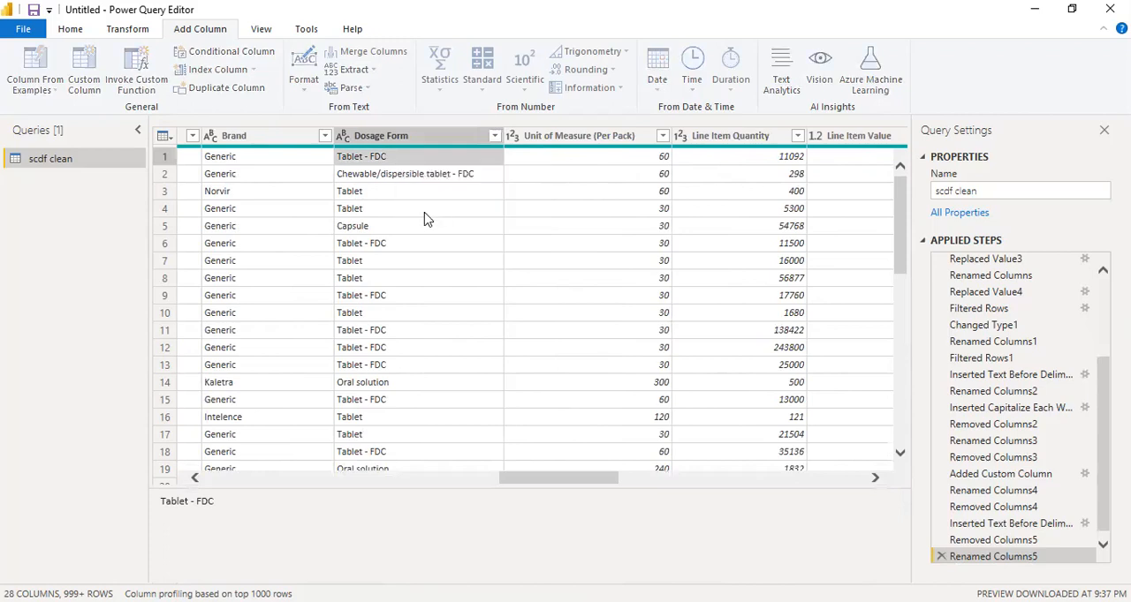
{"action": "left_click", "coordinate": [345, 311]}
{"action": "type", "text": "Tablet"}
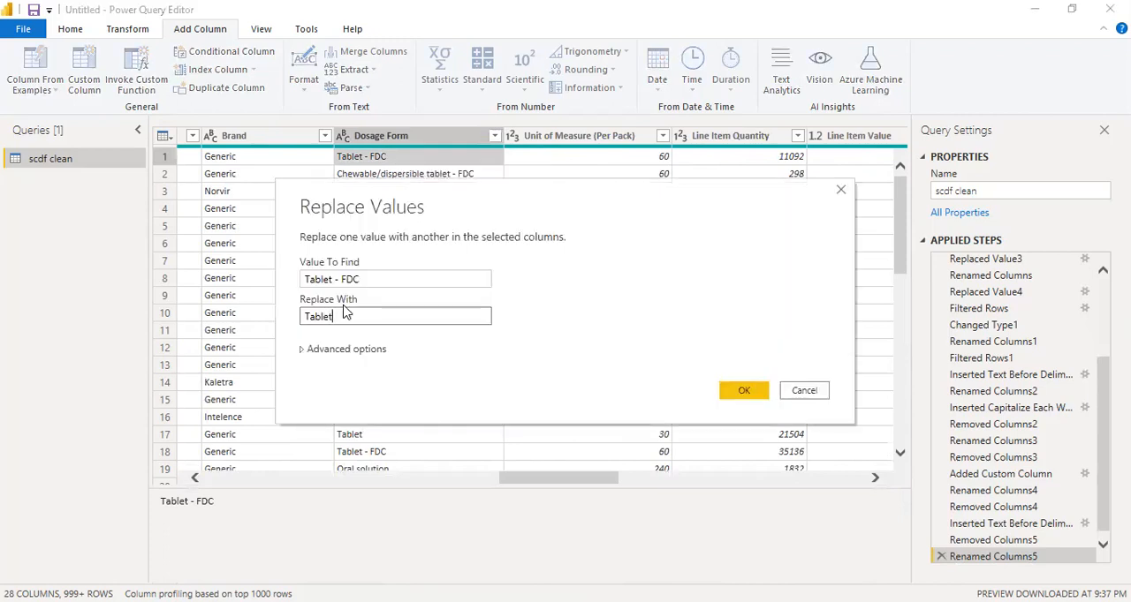
{"action": "type", "text": ".FDC"}
{"action": "key", "text": "Return"}
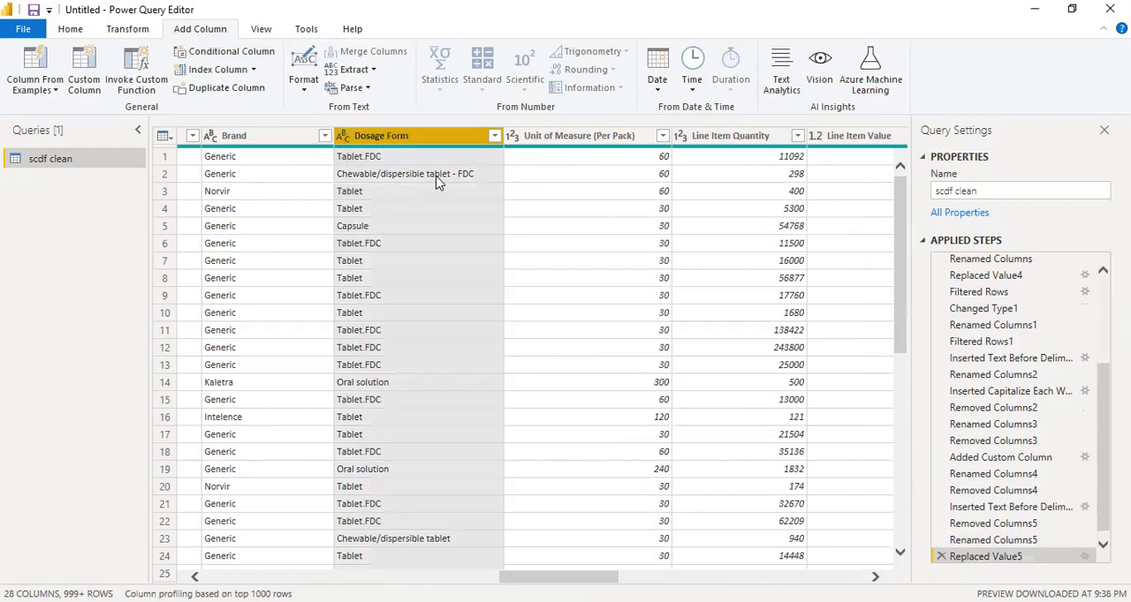
Replace the value Chewable/dispersible tablet - FDC with Chewable.Tablet.FDC in the Dosage Form column
{"action": "left_click", "coordinate": [440, 180]}
{"action": "right_click", "coordinate": [440, 180]}
{"action": "key", "text": "Escape"}
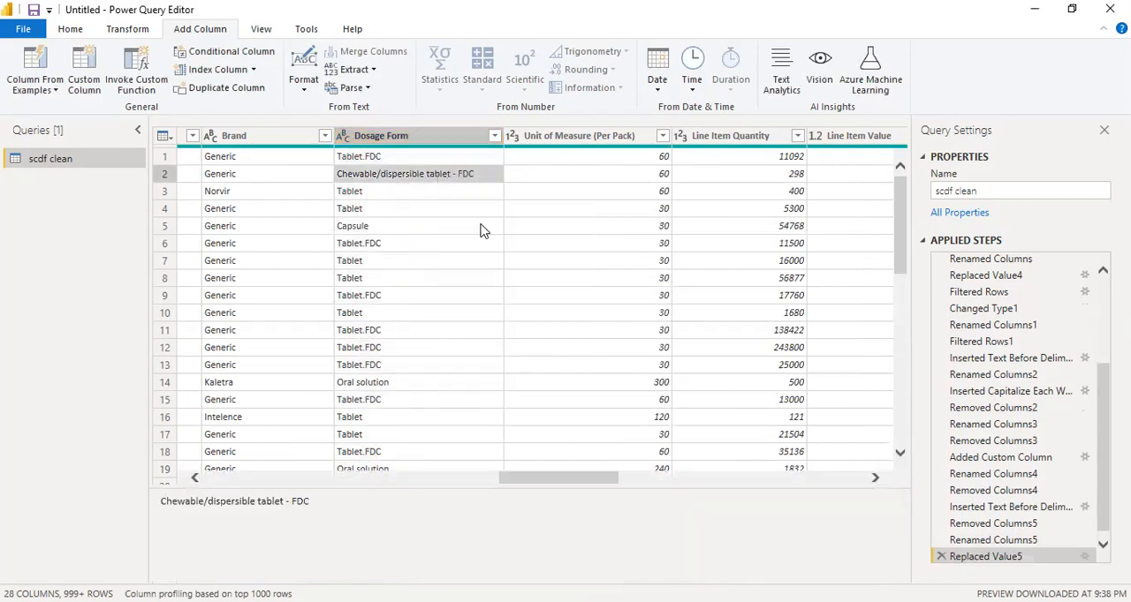
{"action": "type", "text": "Chewable"}
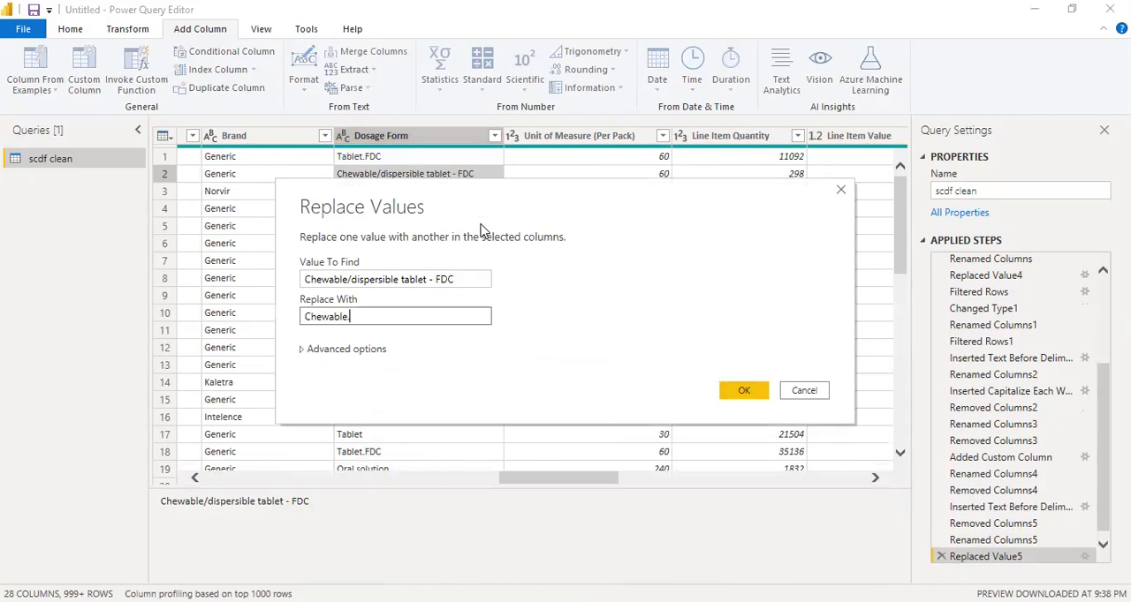
{"action": "type", "text": " Tabley"}
{"action": "key", "text": "BackSpace"}
{"action": "type", "text": "t.FDC"}
{"action": "left_click", "coordinate": [755, 394]}
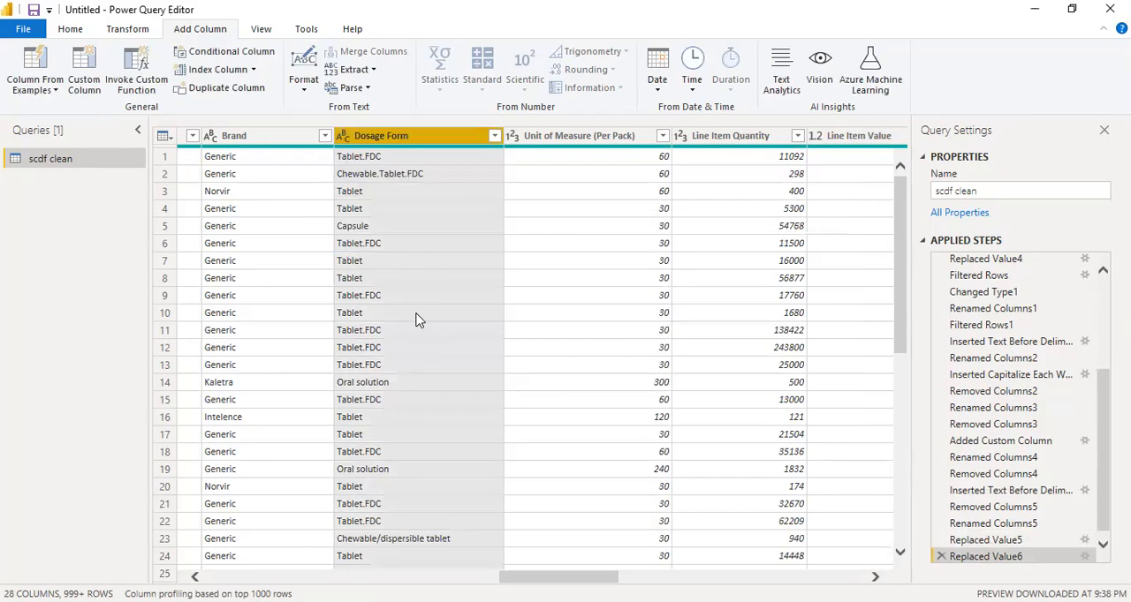
Replace the value Oral solution with Oral.Solution in the Dosage Form column
{"action": "scroll", "coordinate": [416, 320], "scroll_direction": "down", "scroll_amount": 2}
{"action": "left_click", "coordinate": [417, 406]}
{"action": "right_click", "coordinate": [417, 406]}
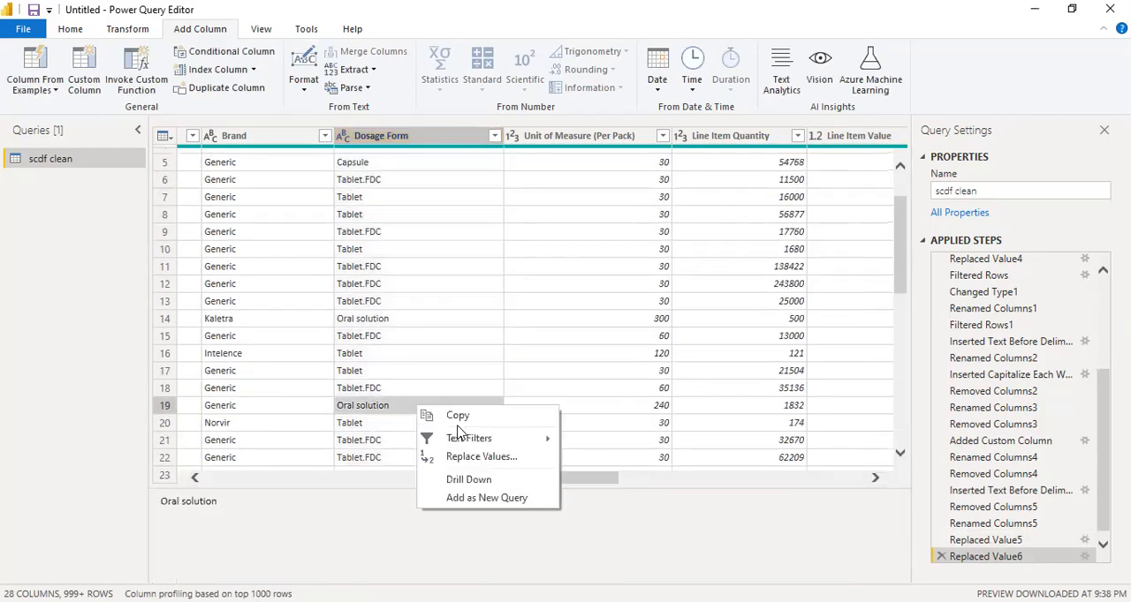
{"action": "left_click", "coordinate": [479, 457]}
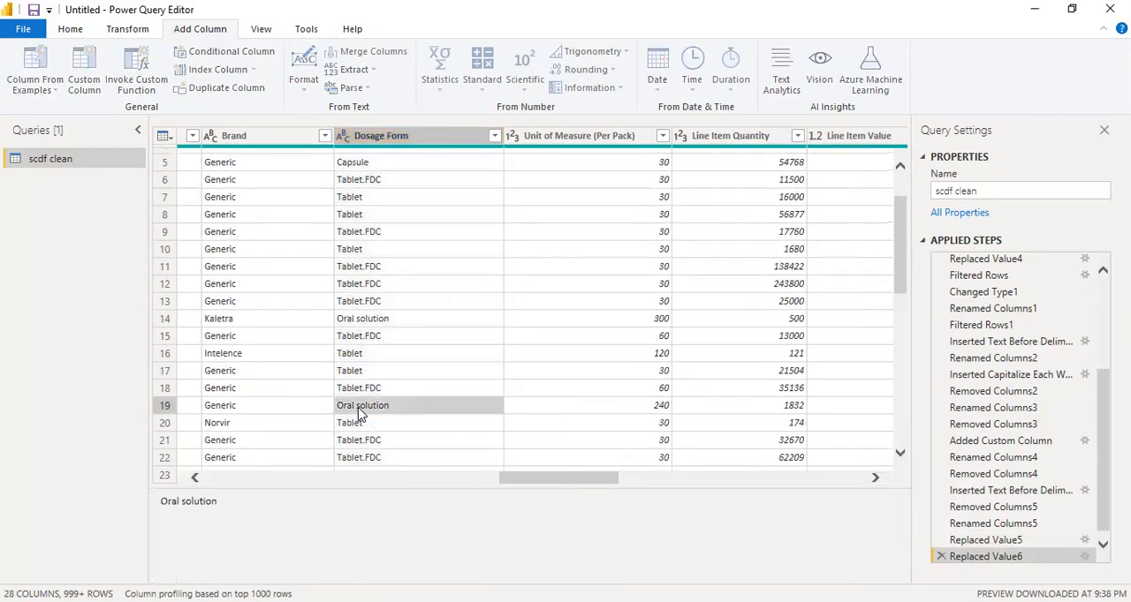
{"action": "type", "text": "Oral.Solut"}
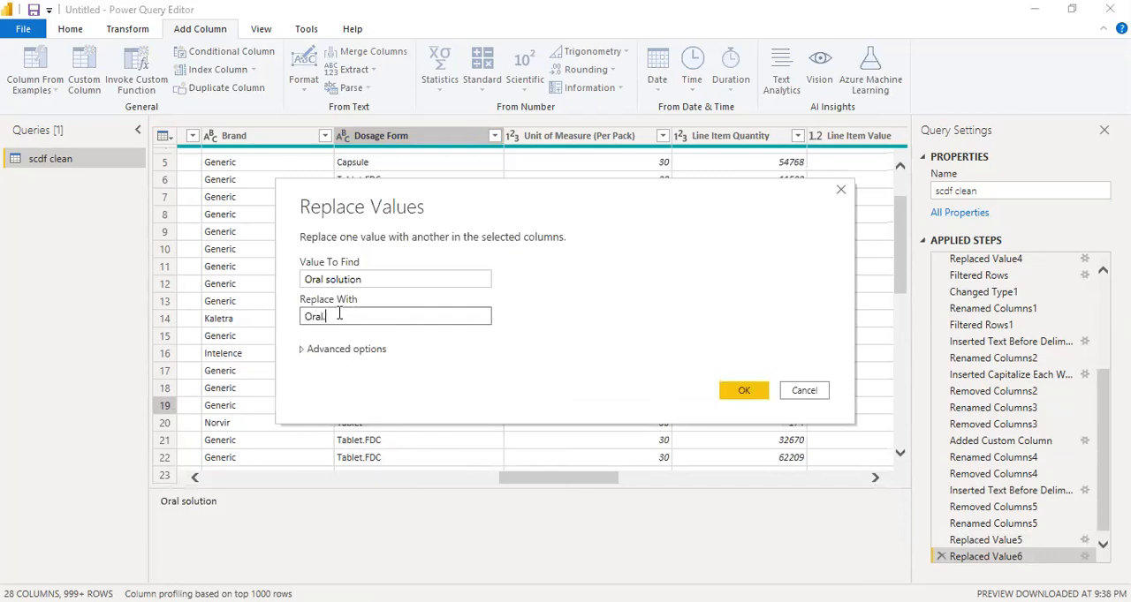
{"action": "key", "text": "BackSpace"}
{"action": "key", "text": "BackSpace"}
{"action": "key", "text": "BackSpace"}
{"action": "key", "text": "BackSpace"}
{"action": "type", "text": "olution"}
{"action": "key", "text": "Return"}
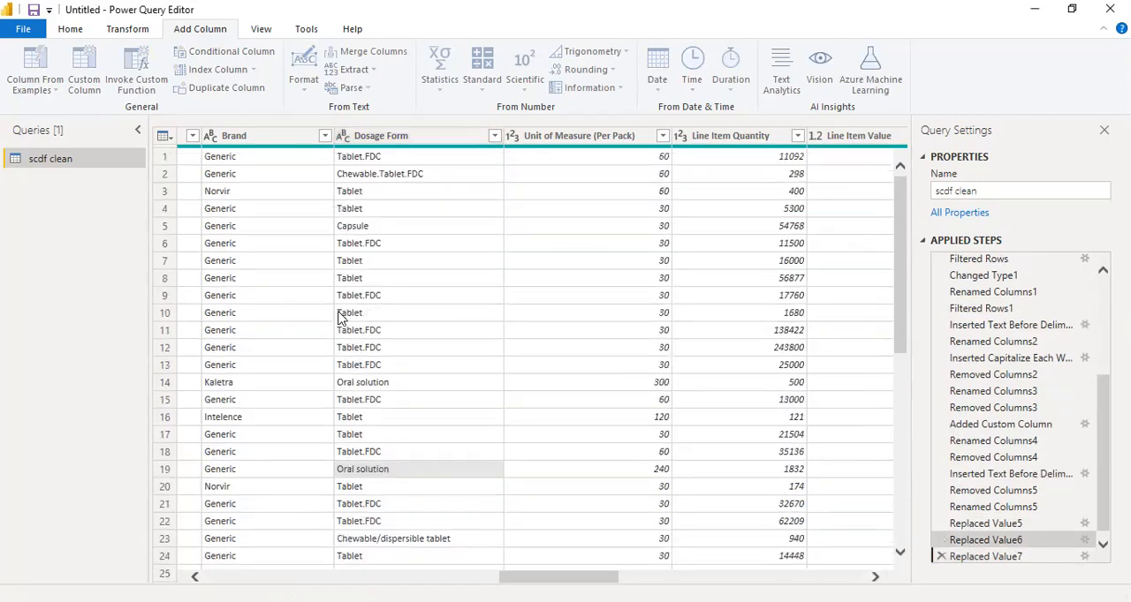
Replace the value Chewable/dispersible tablet with Chewable.Tablet in the Dosage Form column
{"action": "scroll", "coordinate": [442, 409], "scroll_direction": "down", "scroll_amount": 3}
{"action": "scroll", "coordinate": [442, 409], "scroll_direction": "down", "scroll_amount": 2}
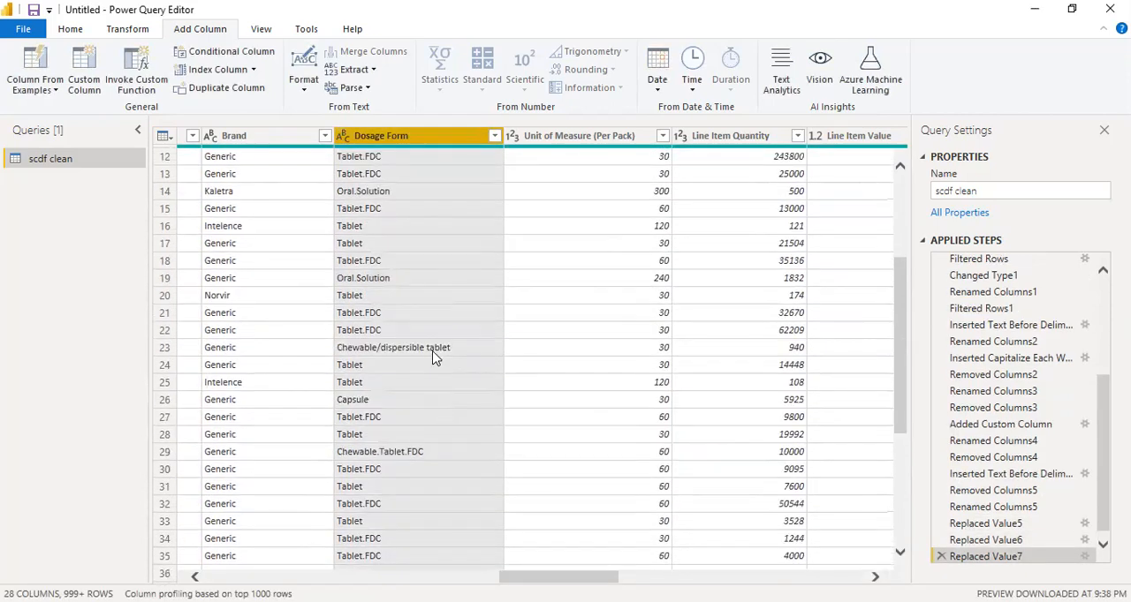
{"action": "left_click", "coordinate": [431, 350]}
{"action": "right_click", "coordinate": [429, 348]}
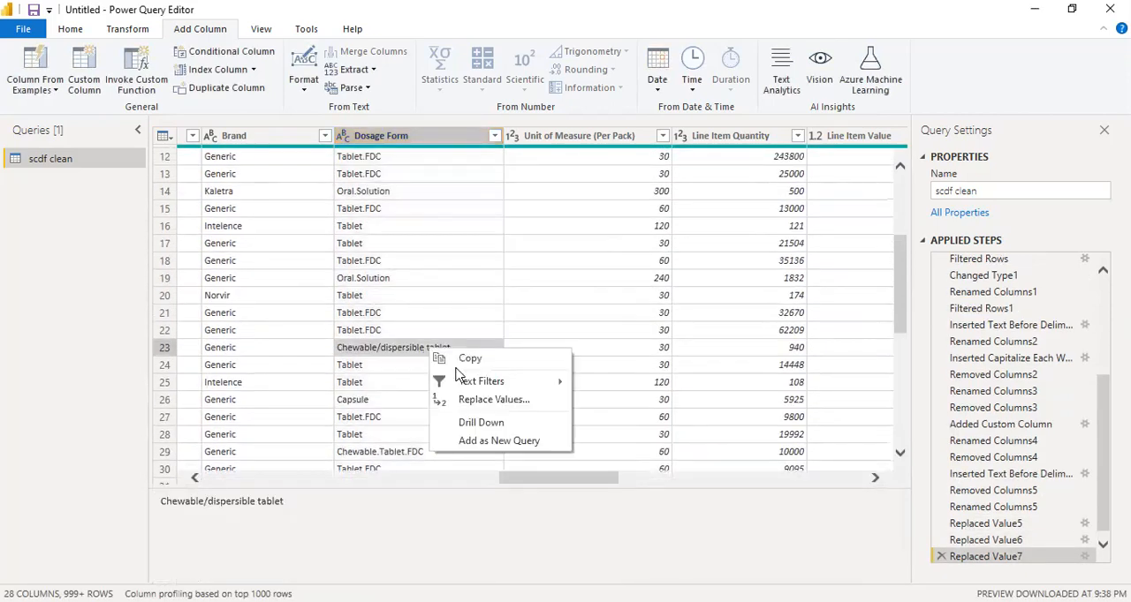
{"action": "left_click", "coordinate": [478, 400]}
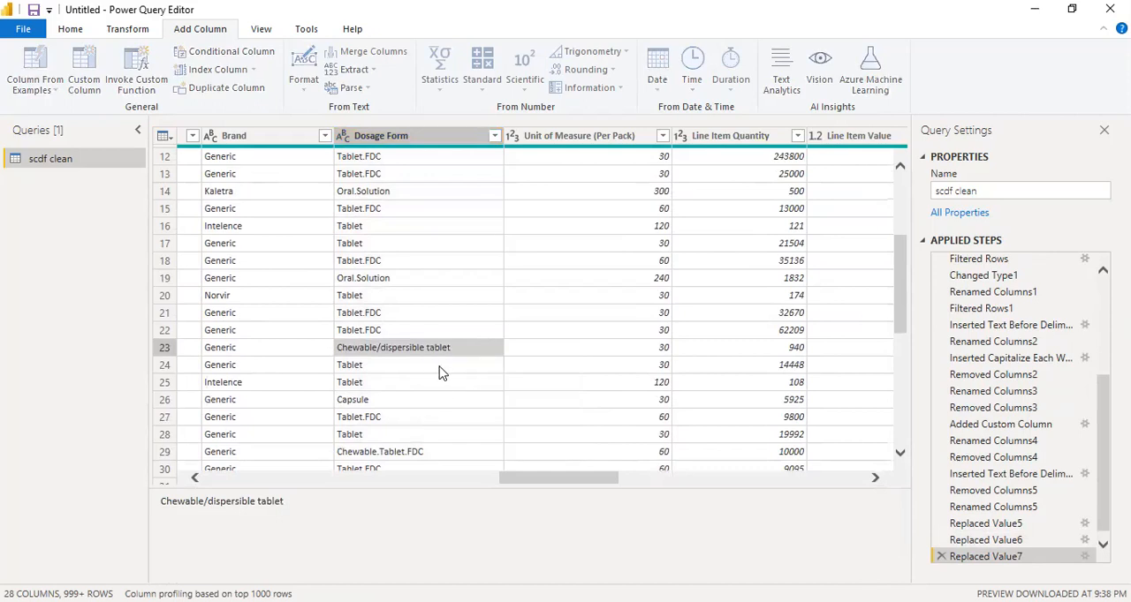
{"action": "type", "text": "Chewable"}
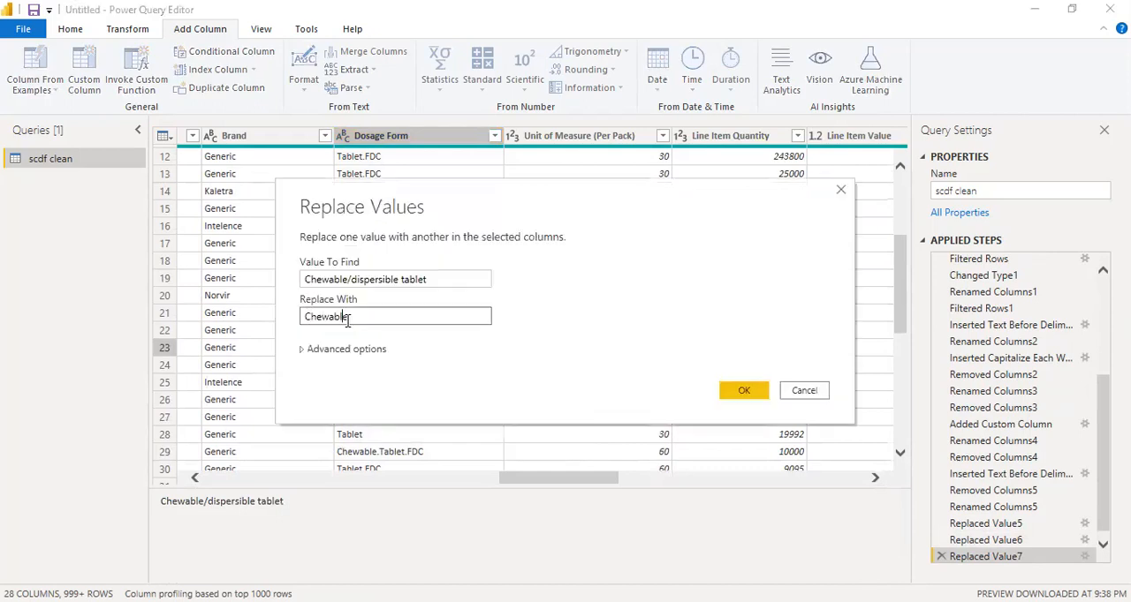
{"action": "type", "text": ".Tab"}
{"action": "key", "text": "BackSpace"}
{"action": "type", "text": "ablet"}
{"action": "key", "text": "Return"}
Replace the value Delayed-release capsules with Delayed.Capsules in the Dosage Form column
{"action": "scroll", "coordinate": [420, 389], "scroll_direction": "down", "scroll_amount": 9}
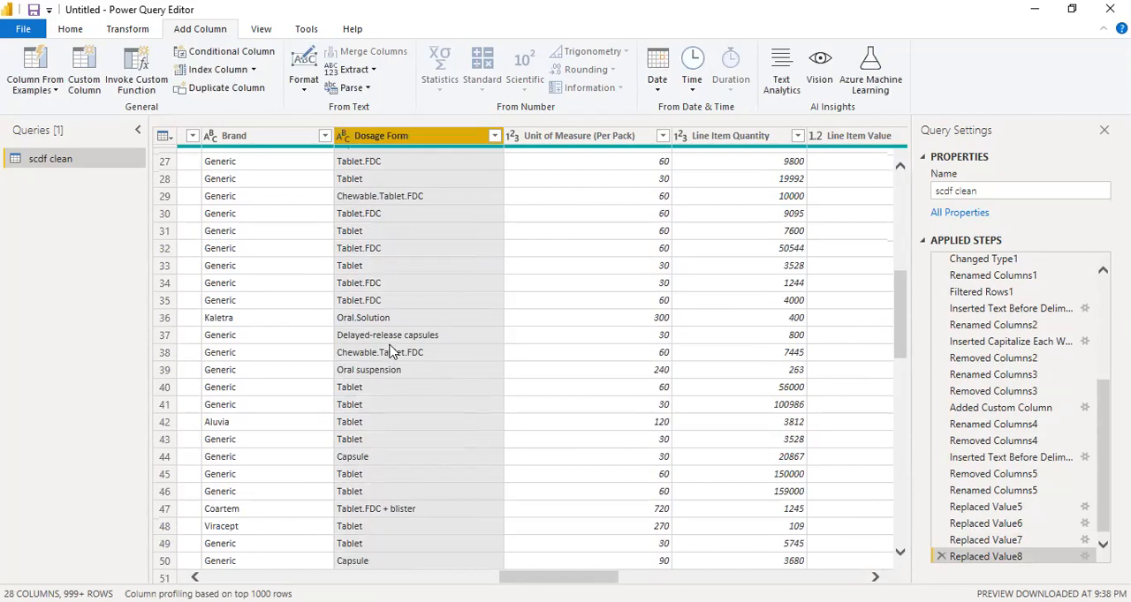
{"action": "right_click", "coordinate": [404, 335]}
{"action": "left_click", "coordinate": [447, 390]}
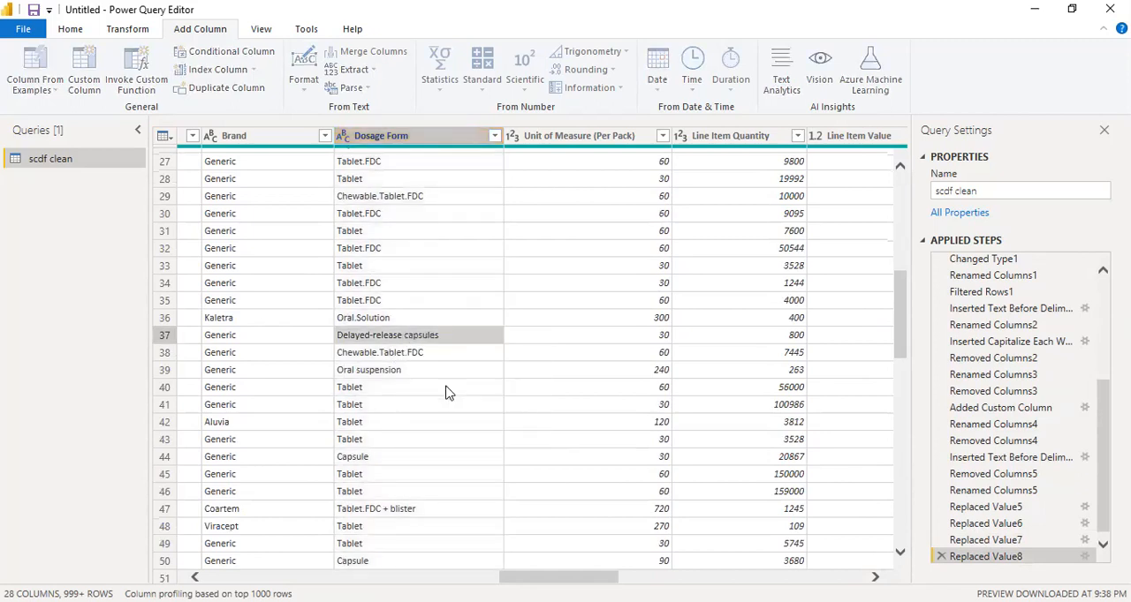
{"action": "type", "text": "Delayed-release capsules"}
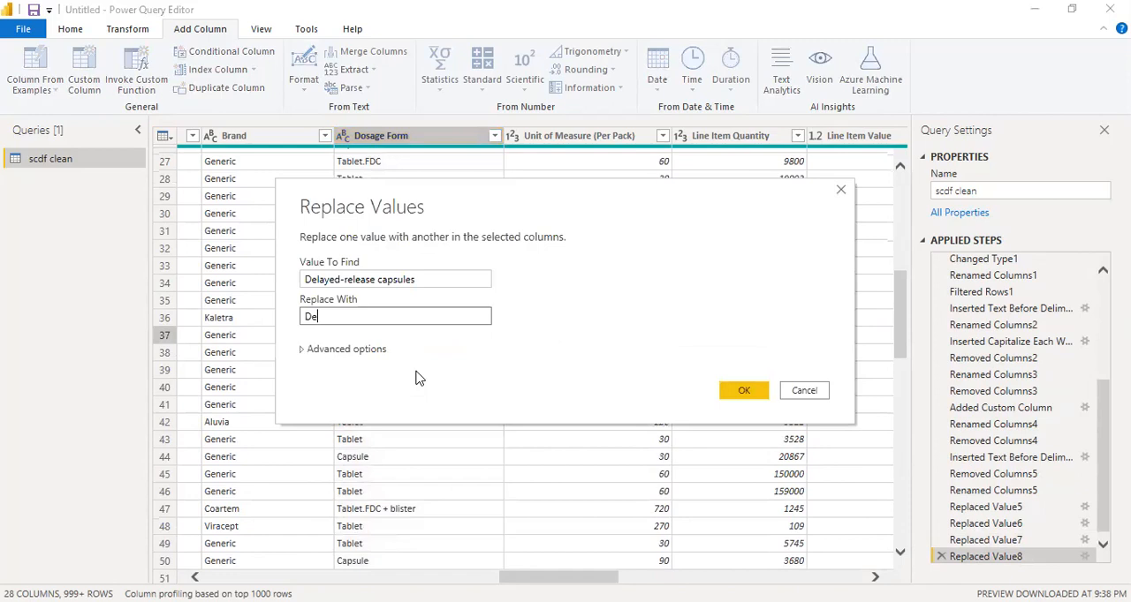
{"action": "type", "text": ".Capsules"}
{"action": "key", "text": "Return"}
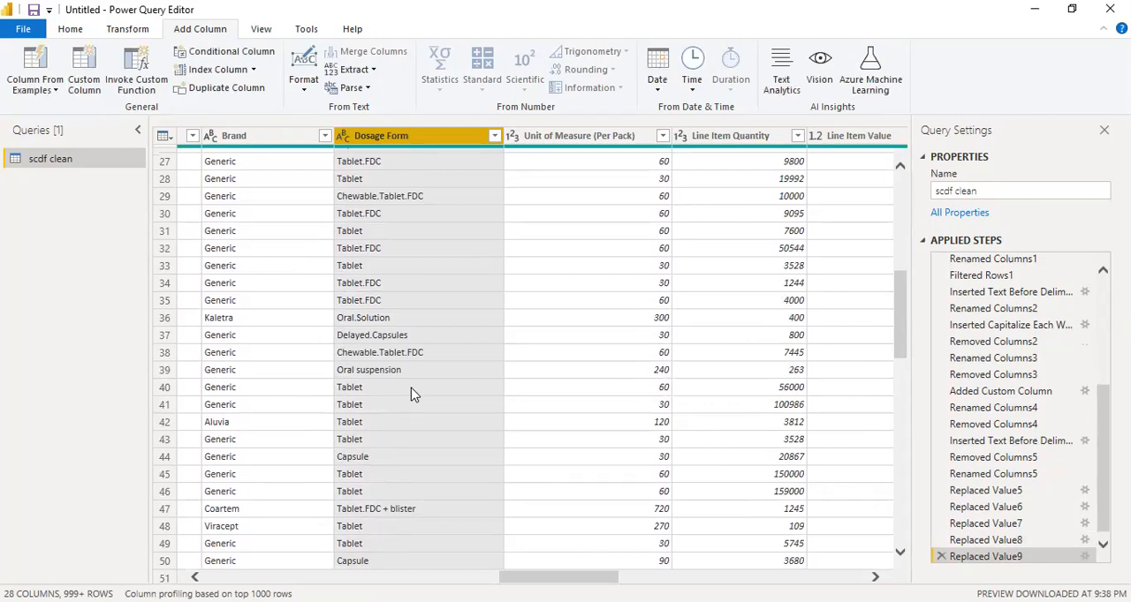
Replace the value Oral suspension with Oral.Suspension in the Dosage Form column
{"action": "scroll", "coordinate": [412, 394], "scroll_direction": "down", "scroll_amount": 10}
{"action": "scroll", "coordinate": [412, 394], "scroll_direction": "up", "scroll_amount": 5}
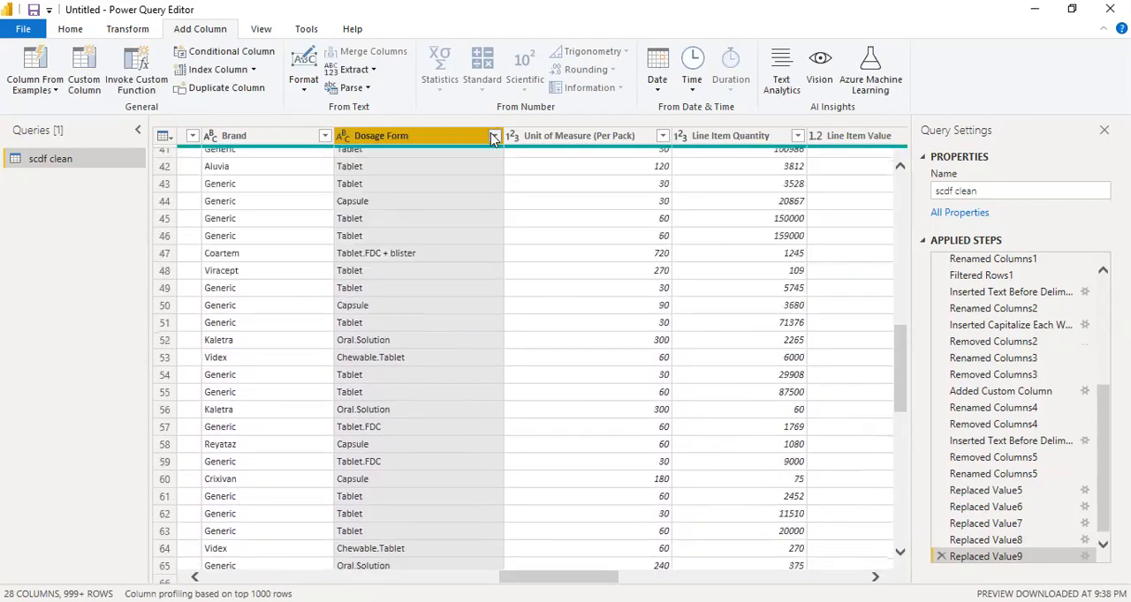
{"action": "left_click", "coordinate": [493, 136]}
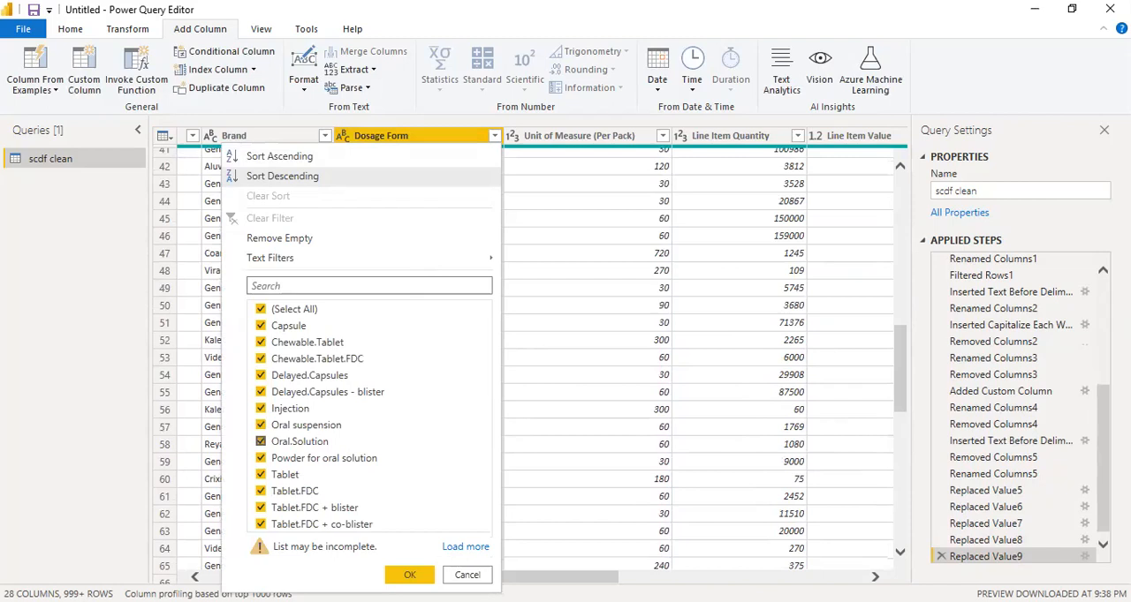
{"action": "key", "text": "Escape"}
{"action": "scroll", "coordinate": [459, 426], "scroll_direction": "down", "scroll_amount": 18}
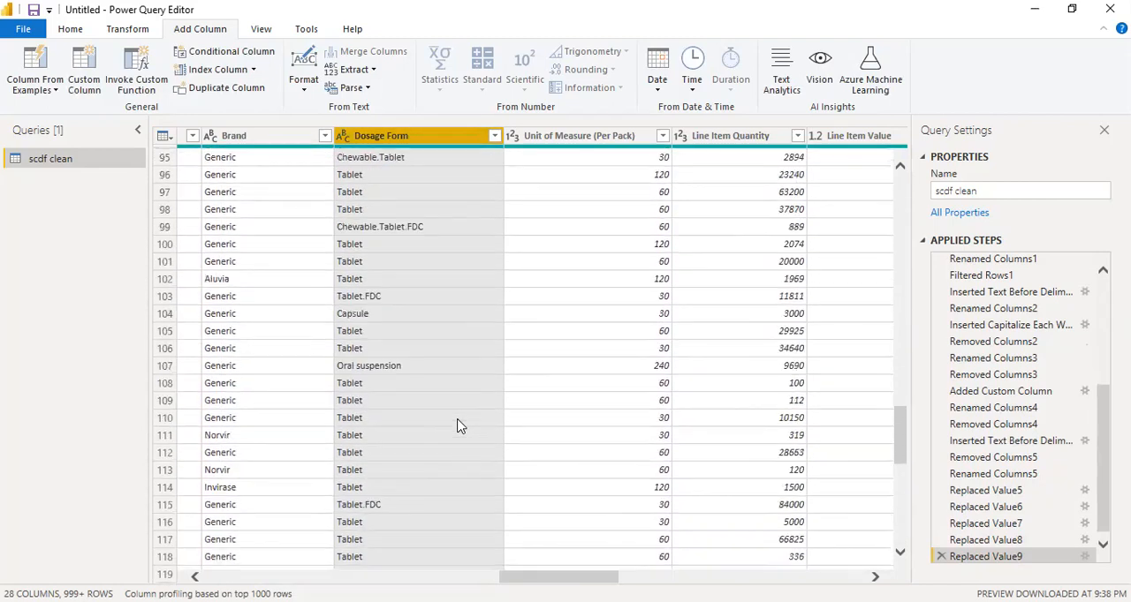
{"action": "scroll", "coordinate": [458, 425], "scroll_direction": "down", "scroll_amount": 5}
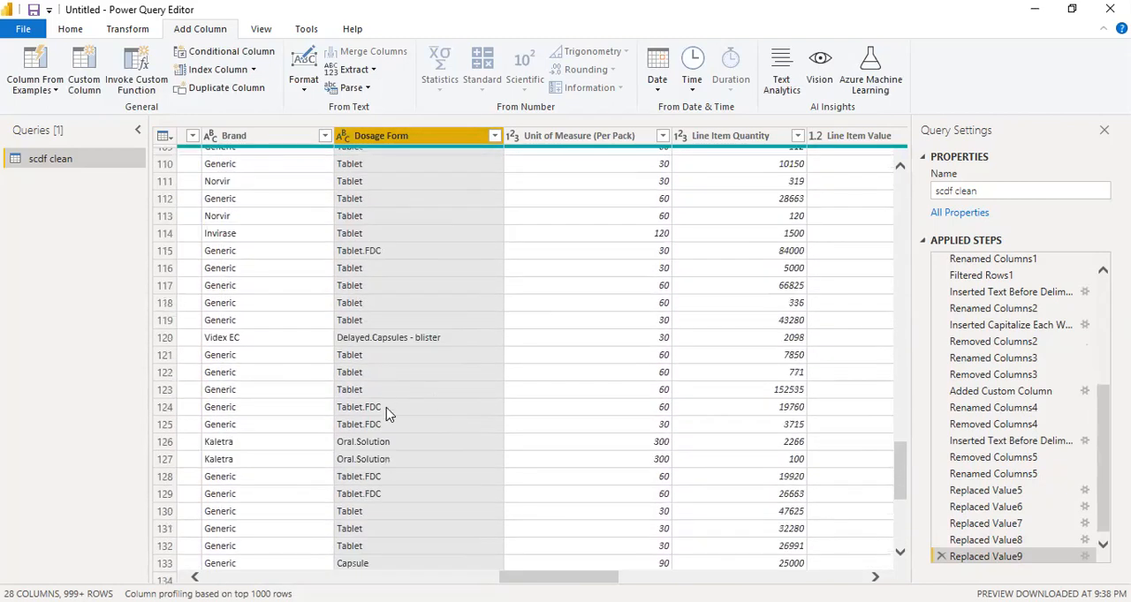
{"action": "scroll", "coordinate": [382, 365], "scroll_direction": "up", "scroll_amount": 4}
{"action": "left_click", "coordinate": [385, 305]}
{"action": "right_click", "coordinate": [385, 305]}
{"action": "key", "text": "Escape"}
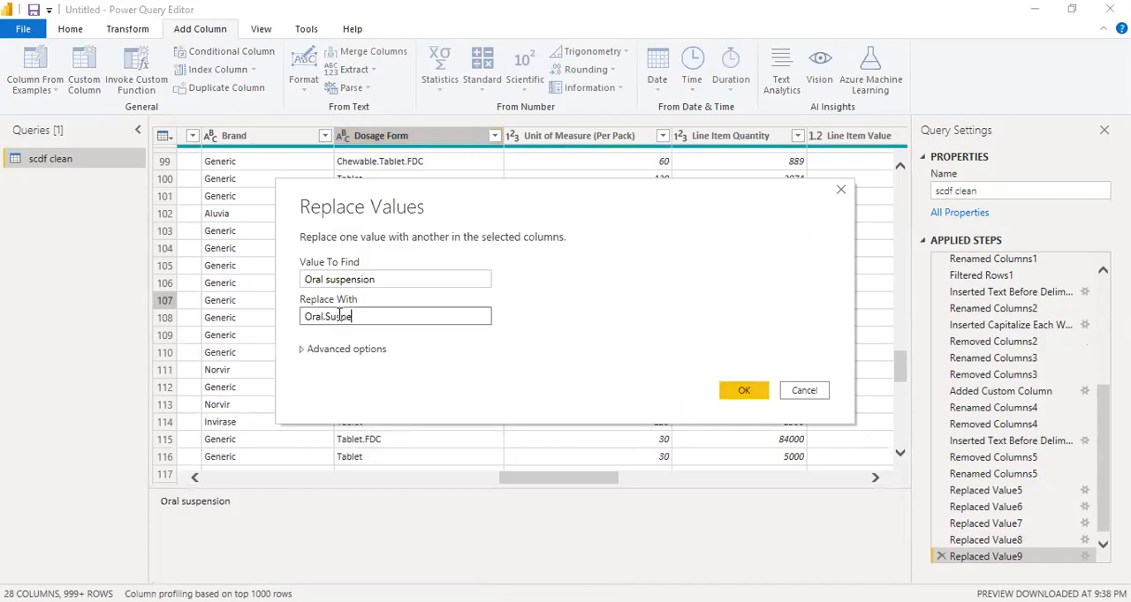
{"action": "type", "text": "nsion"}
{"action": "key", "text": "Return"}
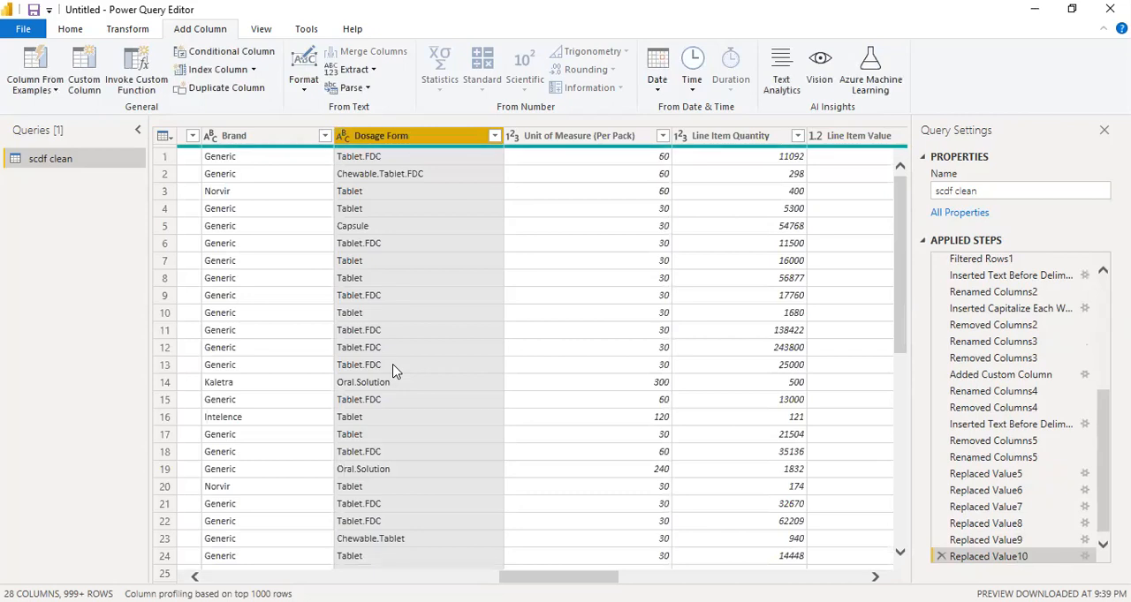
Filter the Dosage Form column to Tablet, Tablet.FDC, Tablet.FDC + blister, Tablet.FDC + co-blister and Powder for oral solution
{"action": "scroll", "coordinate": [393, 371], "scroll_direction": "down", "scroll_amount": 15}
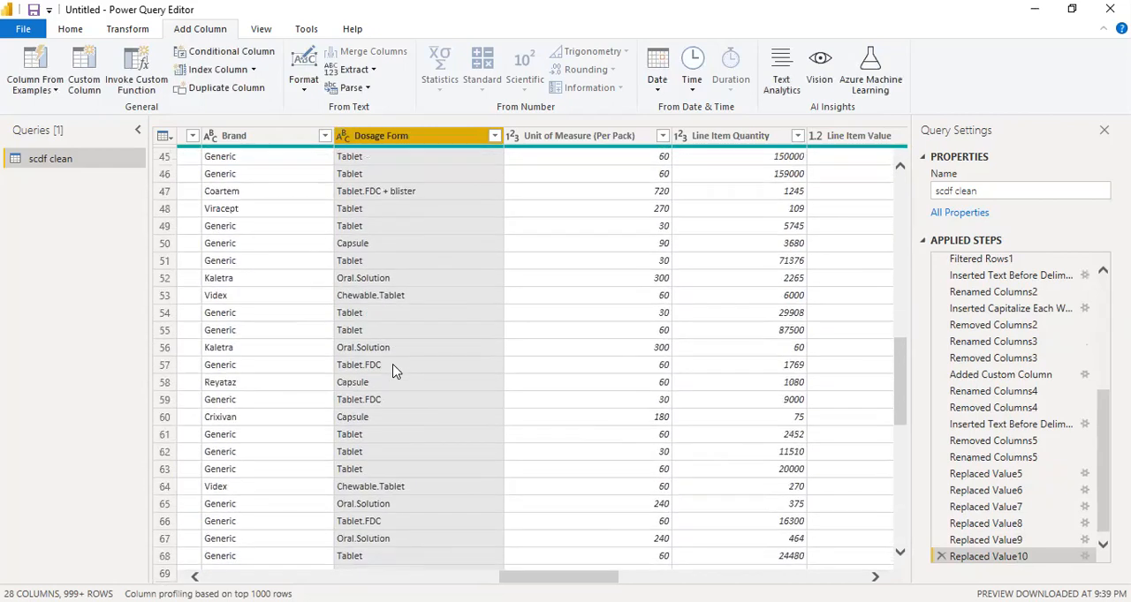
{"action": "scroll", "coordinate": [409, 344], "scroll_direction": "up", "scroll_amount": 13}
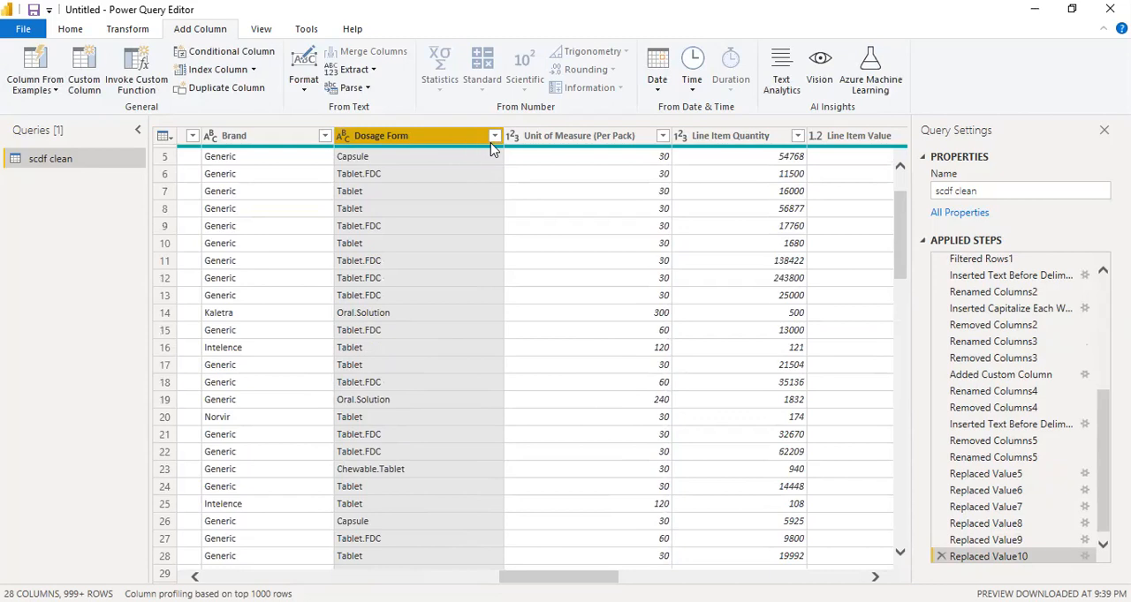
{"action": "left_click", "coordinate": [495, 137]}
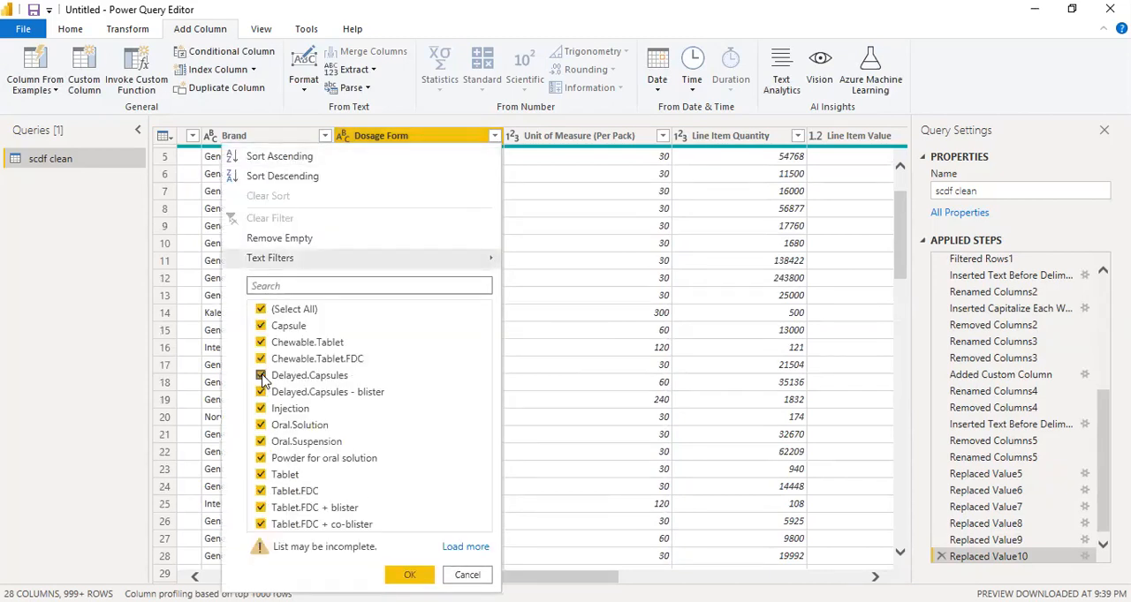
{"action": "left_click", "coordinate": [261, 309]}
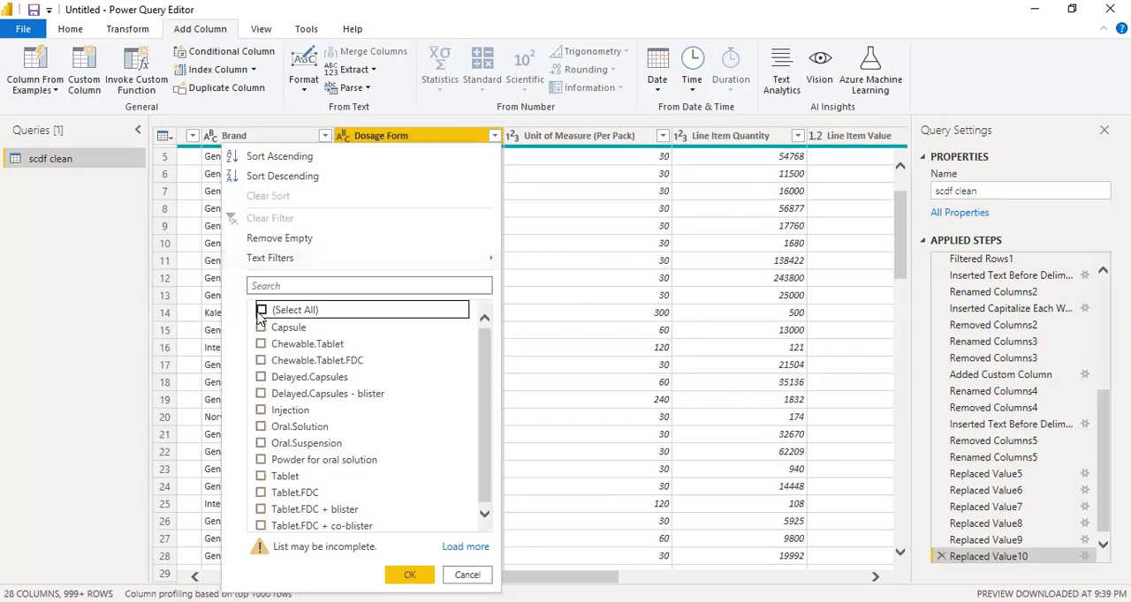
{"action": "left_click", "coordinate": [262, 526]}
{"action": "left_click", "coordinate": [261, 510]}
{"action": "left_click", "coordinate": [261, 493]}
{"action": "left_click", "coordinate": [262, 476]}
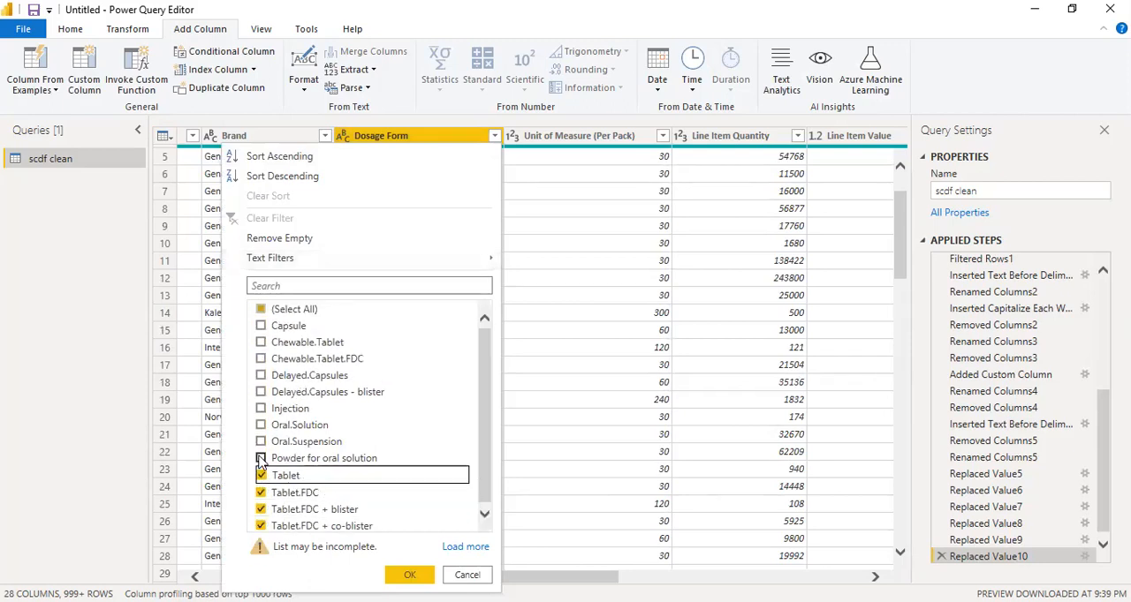
{"action": "left_click", "coordinate": [261, 459]}
{"action": "left_click", "coordinate": [409, 575]}
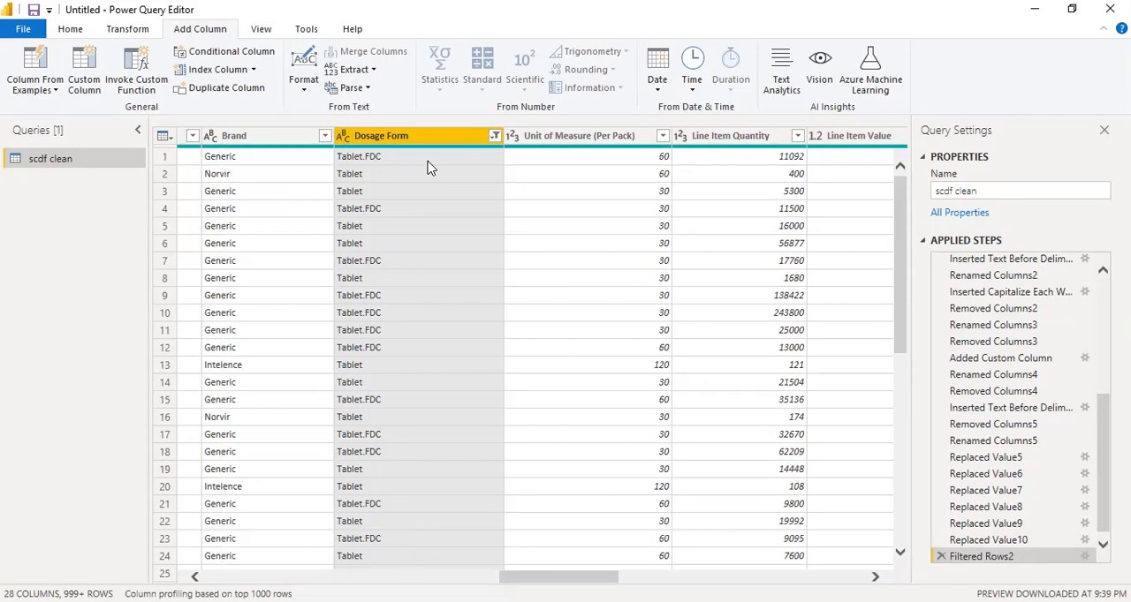
Clear the filter on the Dosage Form column
{"action": "scroll", "coordinate": [429, 348], "scroll_direction": "down", "scroll_amount": 4}
{"action": "scroll", "coordinate": [430, 348], "scroll_direction": "up", "scroll_amount": 4}
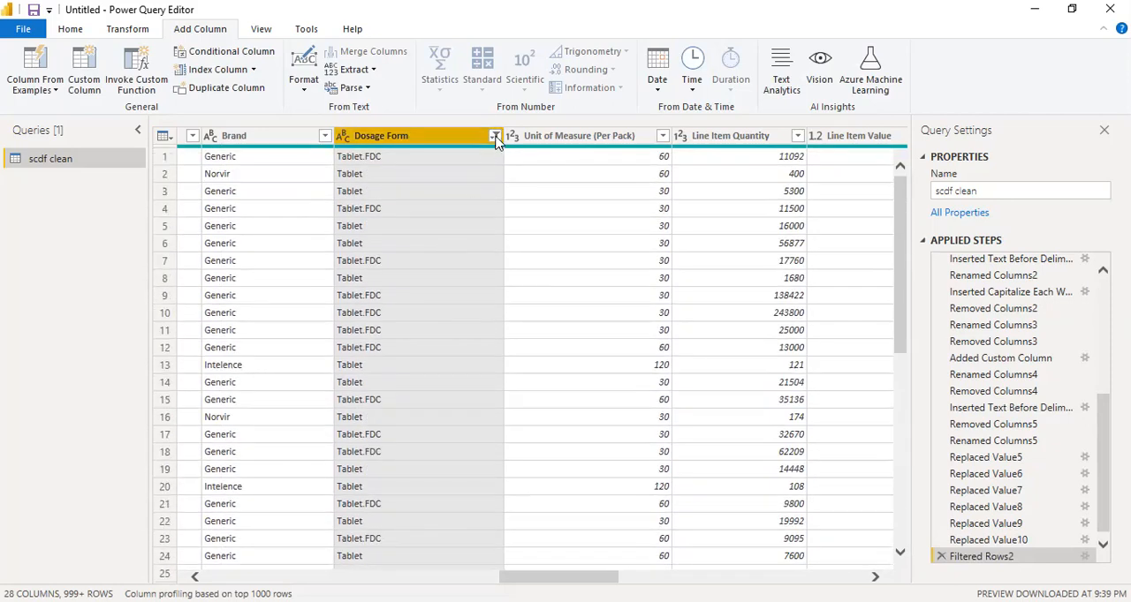
{"action": "left_click", "coordinate": [495, 136]}
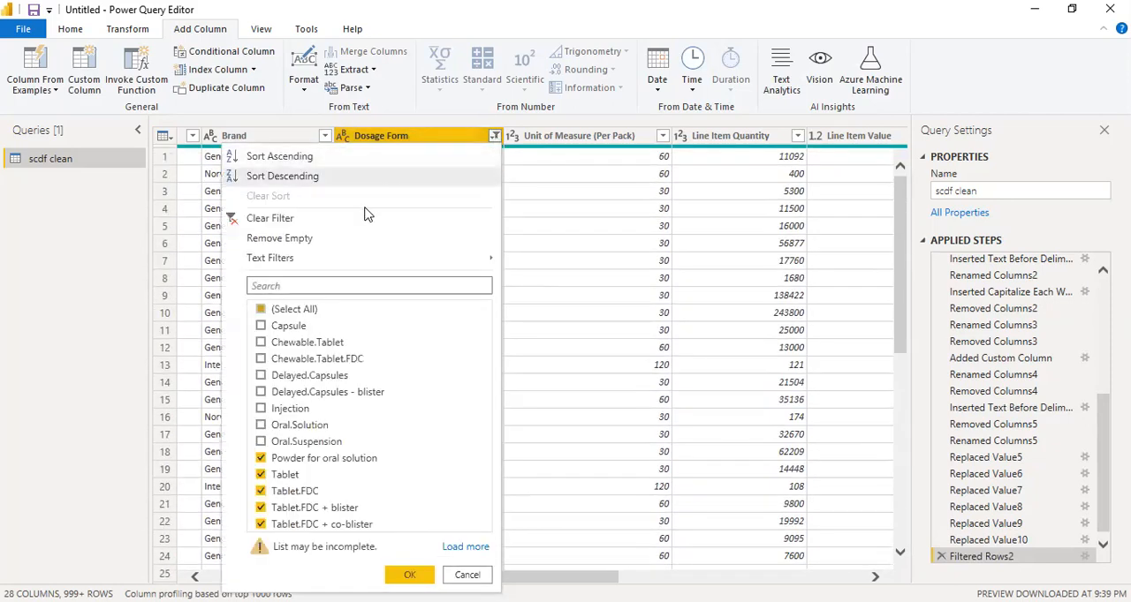
{"action": "left_click", "coordinate": [333, 217]}
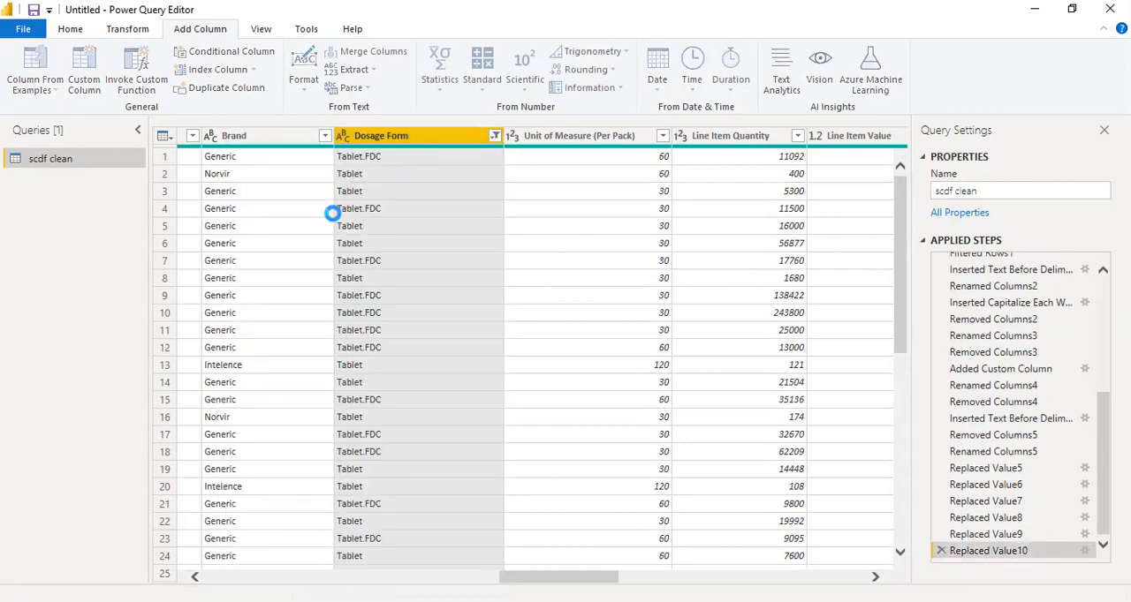
Drill down into a Delayed.Capsules - blister cell of the Dosage Form column and convert the value to a table
{"action": "scroll", "coordinate": [432, 336], "scroll_direction": "down", "scroll_amount": 10}
{"action": "scroll", "coordinate": [457, 354], "scroll_direction": "down", "scroll_amount": 20}
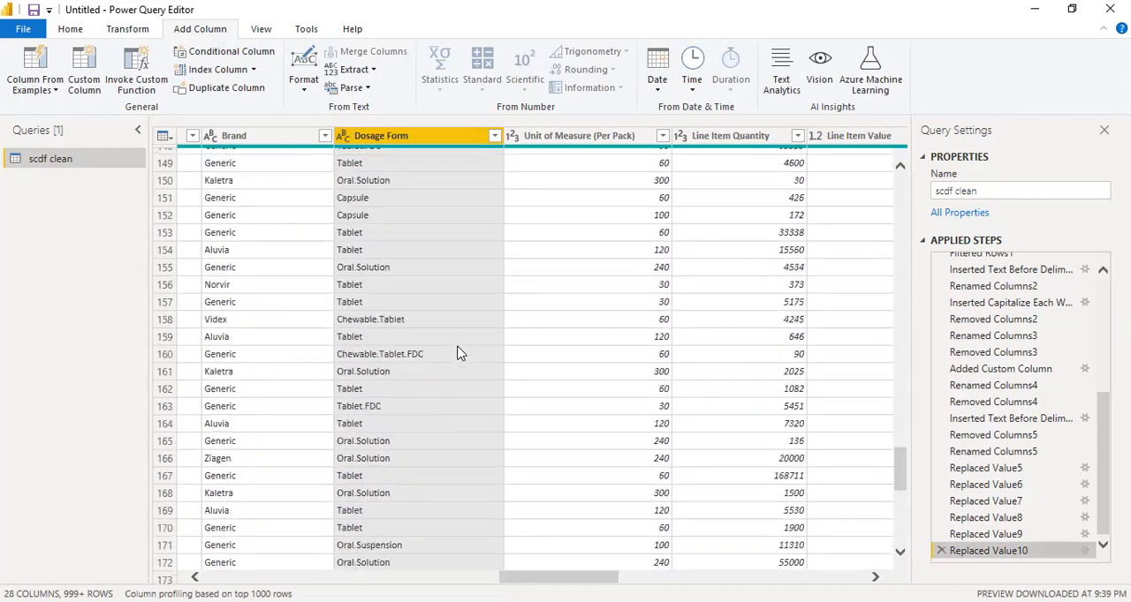
{"action": "scroll", "coordinate": [457, 354], "scroll_direction": "up", "scroll_amount": 4}
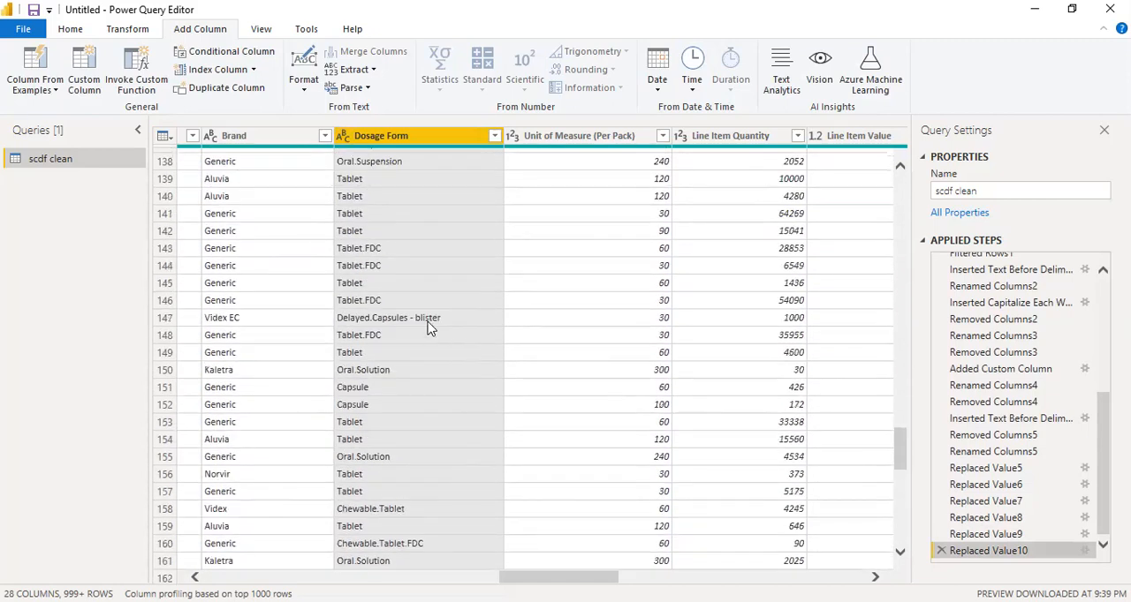
{"action": "right_click", "coordinate": [431, 323]}
{"action": "left_click", "coordinate": [484, 398]}
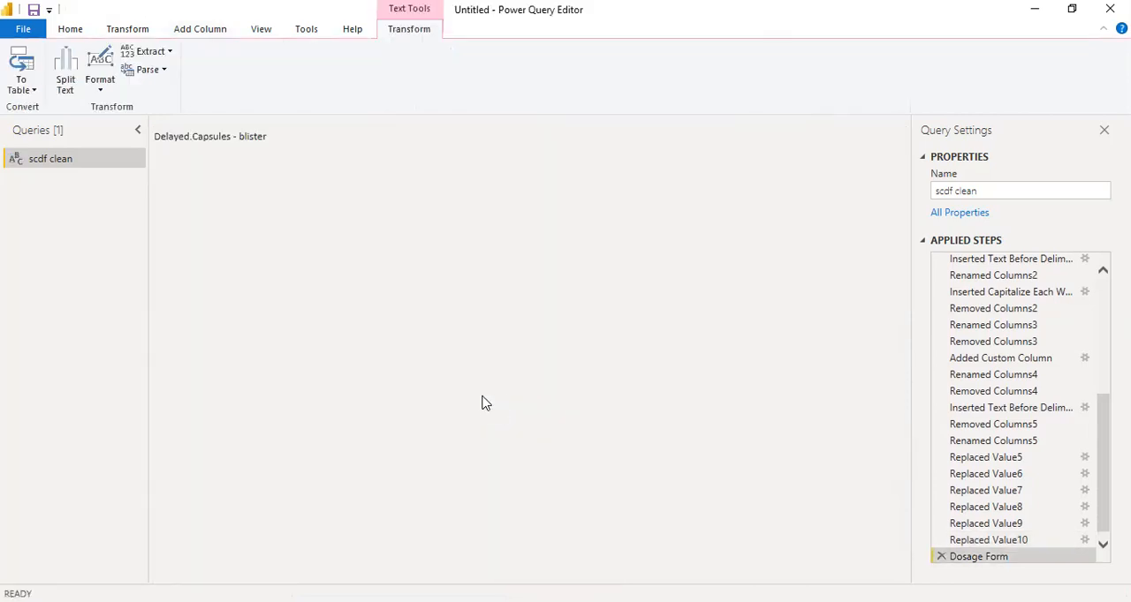
{"action": "left_click", "coordinate": [139, 131]}
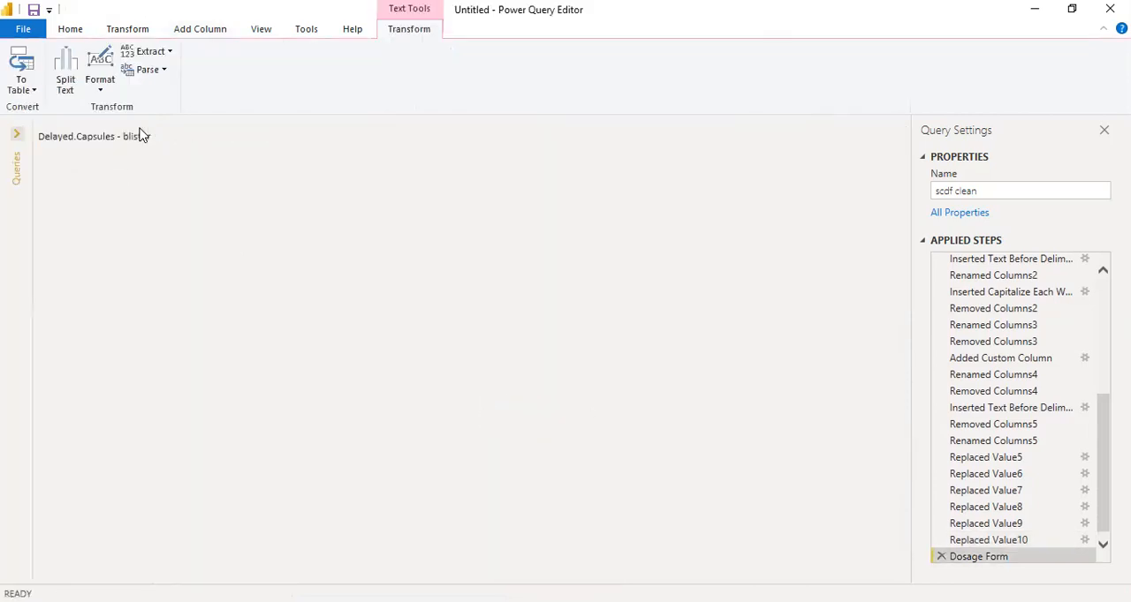
{"action": "left_click", "coordinate": [16, 134]}
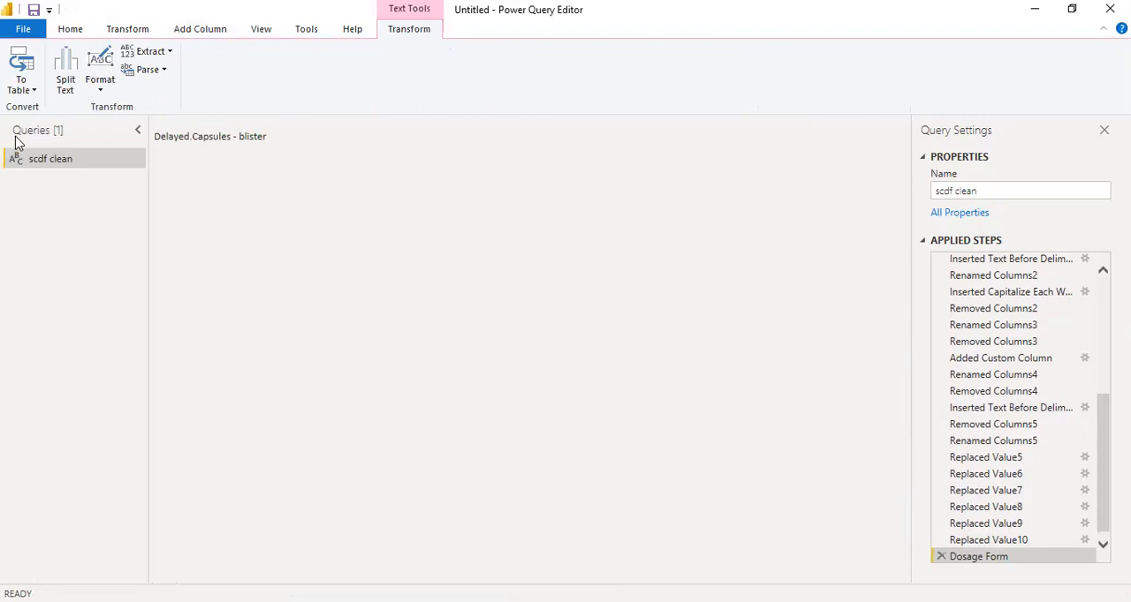
{"action": "left_click", "coordinate": [19, 82]}
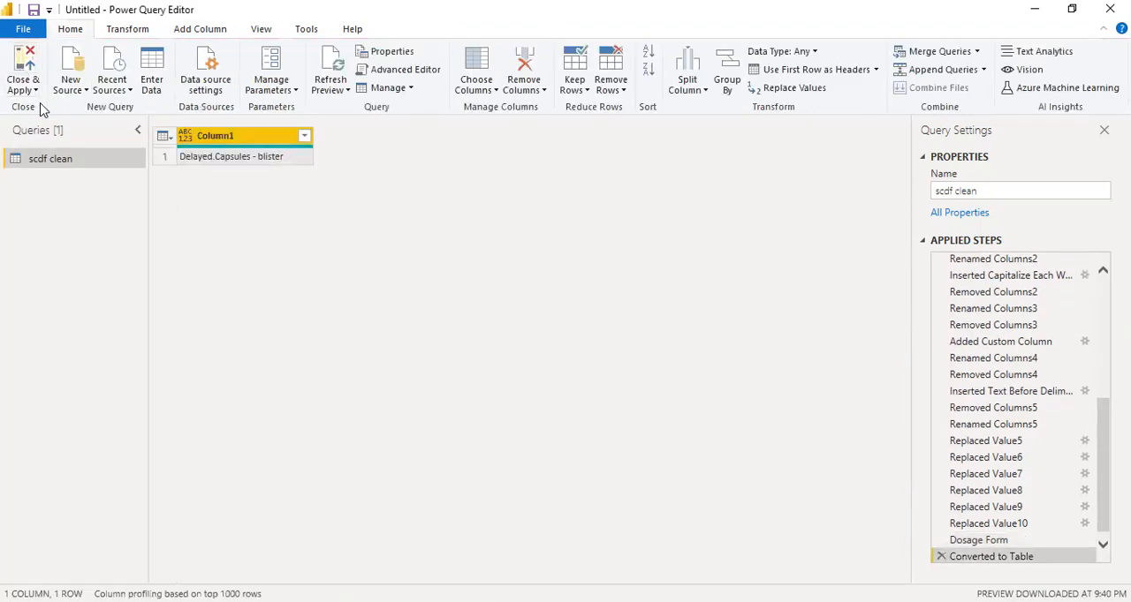
Delete the applied steps Converted to Table and Dosage Form to restore the full table
{"action": "right_click", "coordinate": [987, 558]}
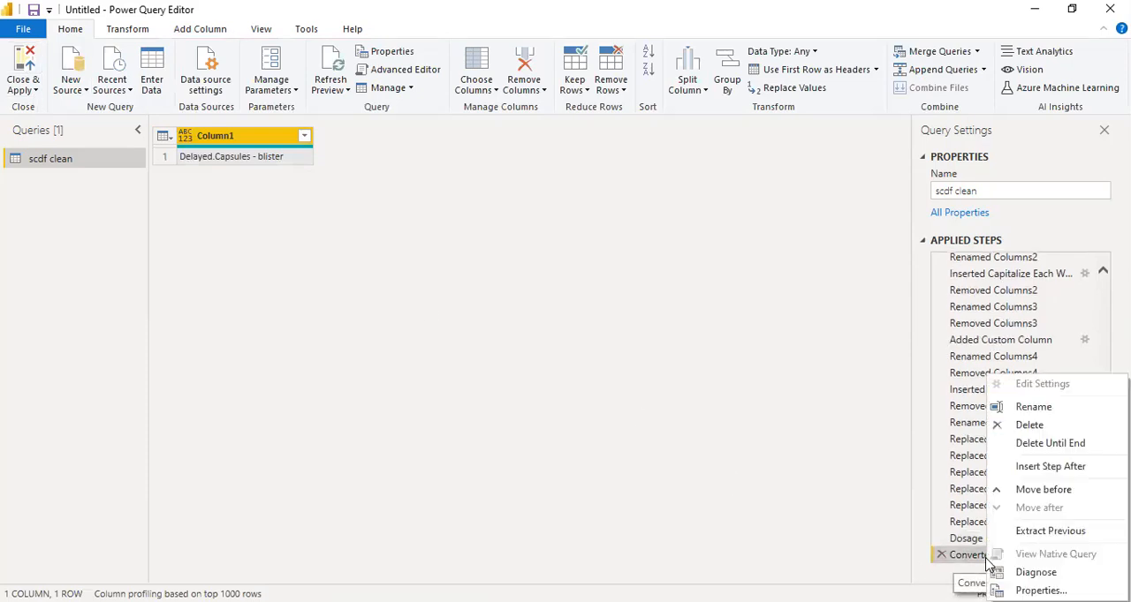
{"action": "left_click", "coordinate": [1000, 425]}
{"action": "right_click", "coordinate": [991, 555]}
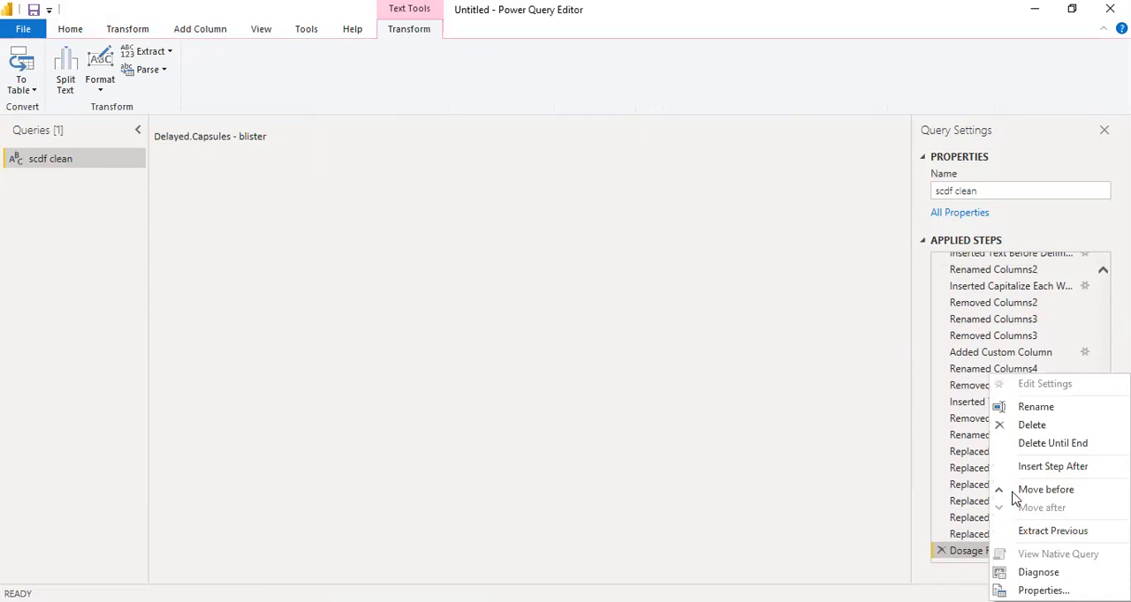
{"action": "left_click", "coordinate": [1025, 425]}
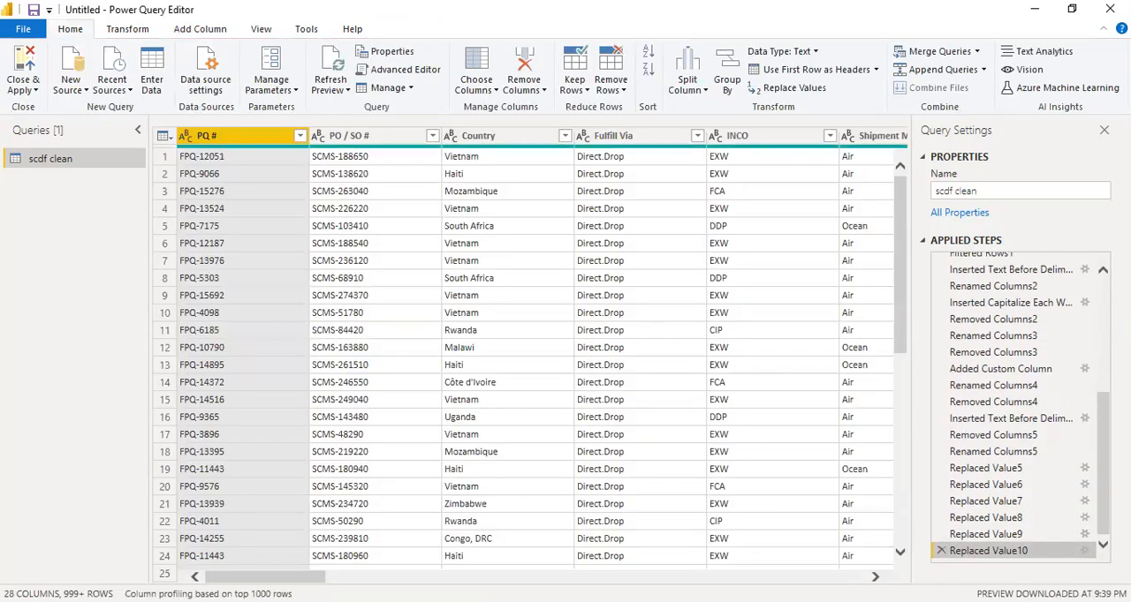
Examine the Manufacturing Site column for inconsistent site names and how its values are structured
{"action": "left_click_drag", "start_coordinate": [805, 577], "coordinate": [721, 576]}
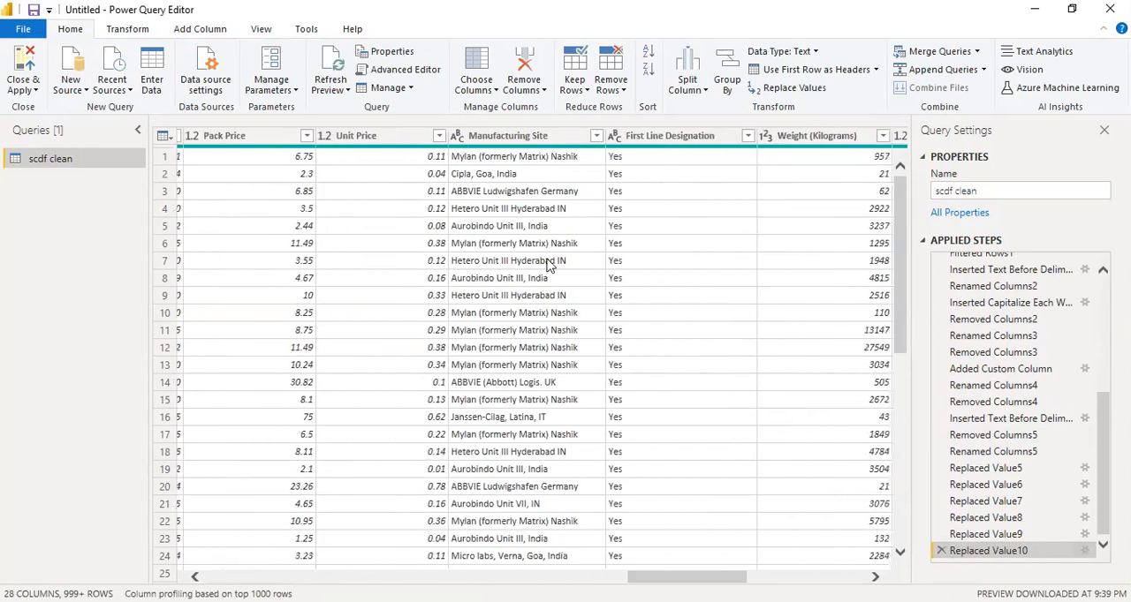
{"action": "left_click", "coordinate": [515, 157]}
{"action": "mouse_move", "coordinate": [714, 487]}
{"action": "left_mouse_down"}
{"action": "mouse_move", "coordinate": [853, 487]}
{"action": "mouse_move", "coordinate": [697, 485]}
{"action": "left_mouse_up"}
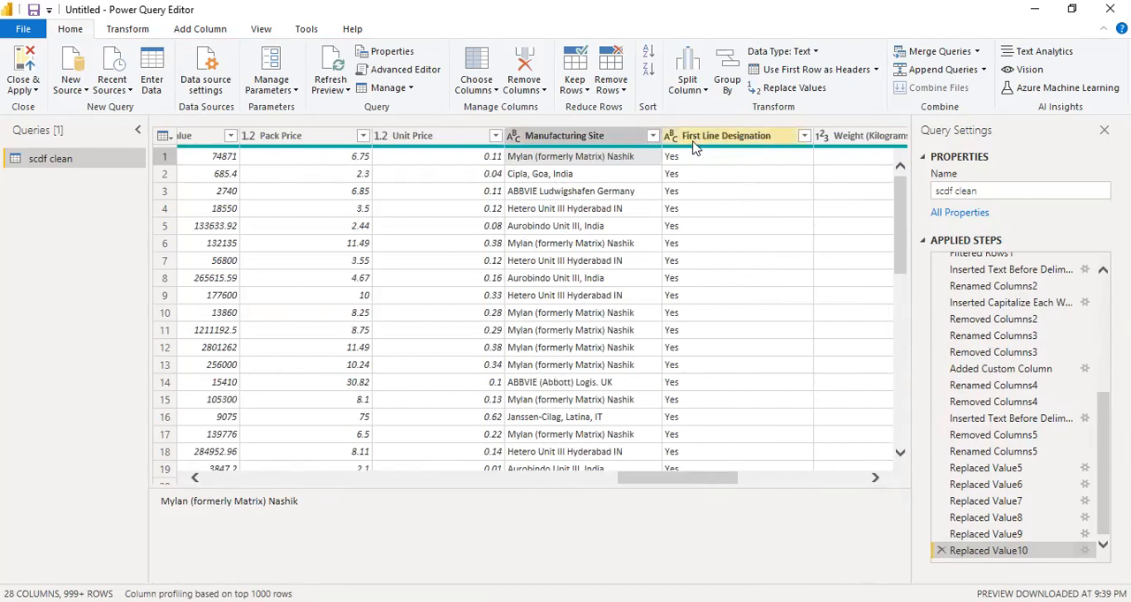
{"action": "left_click", "coordinate": [131, 30]}
{"action": "left_click", "coordinate": [200, 29]}
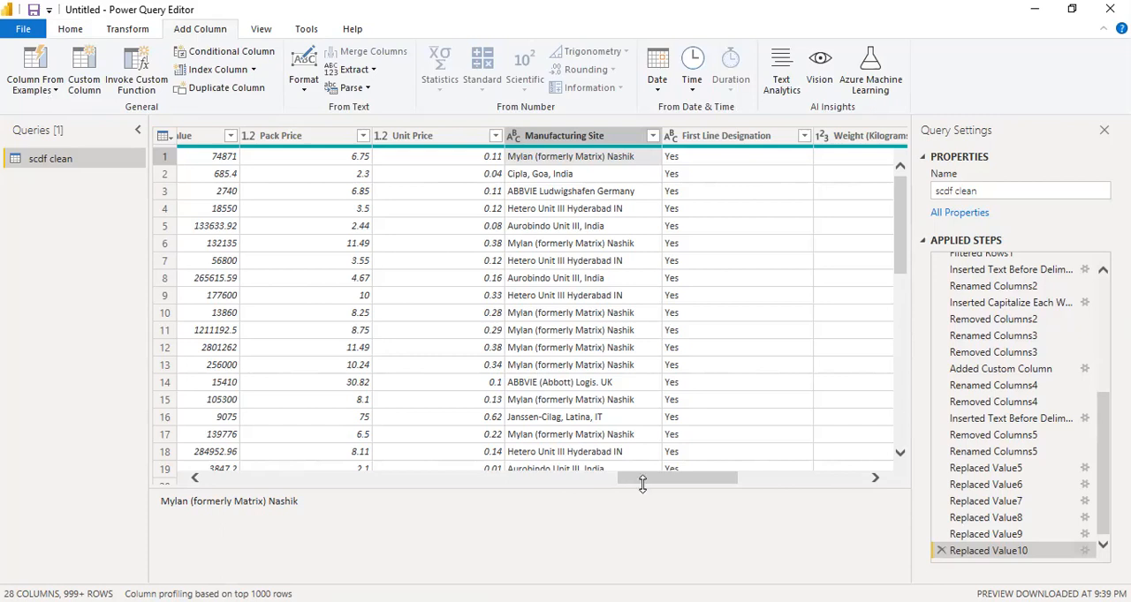
{"action": "mouse_move", "coordinate": [666, 479]}
{"action": "left_mouse_down"}
{"action": "mouse_move", "coordinate": [816, 480]}
{"action": "mouse_move", "coordinate": [668, 479]}
{"action": "left_mouse_up"}
{"action": "right_click", "coordinate": [562, 137]}
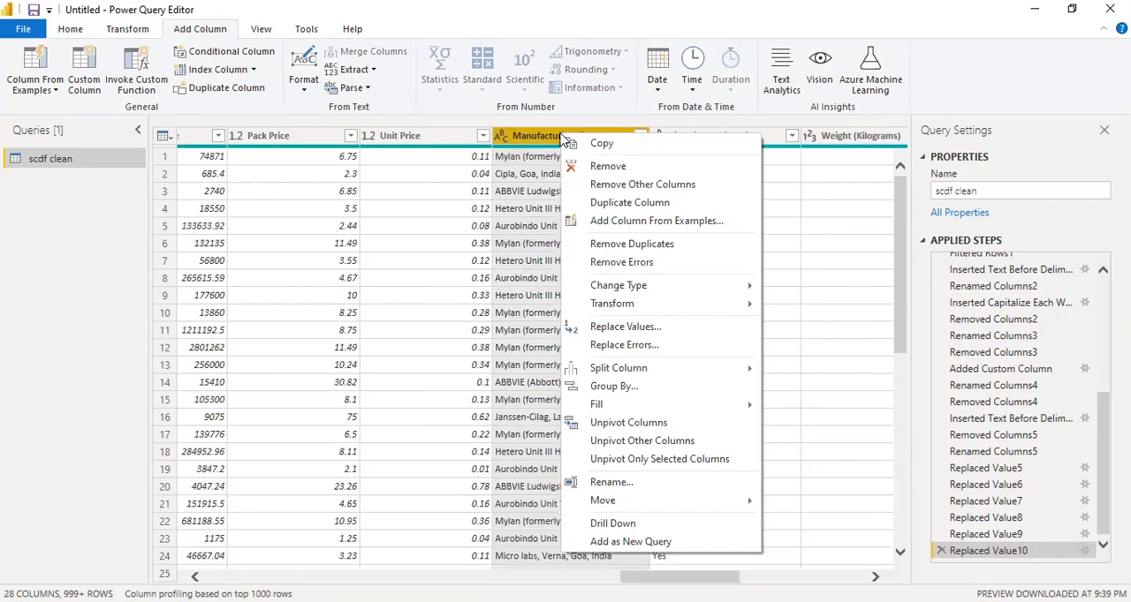
{"action": "left_click", "coordinate": [535, 399]}
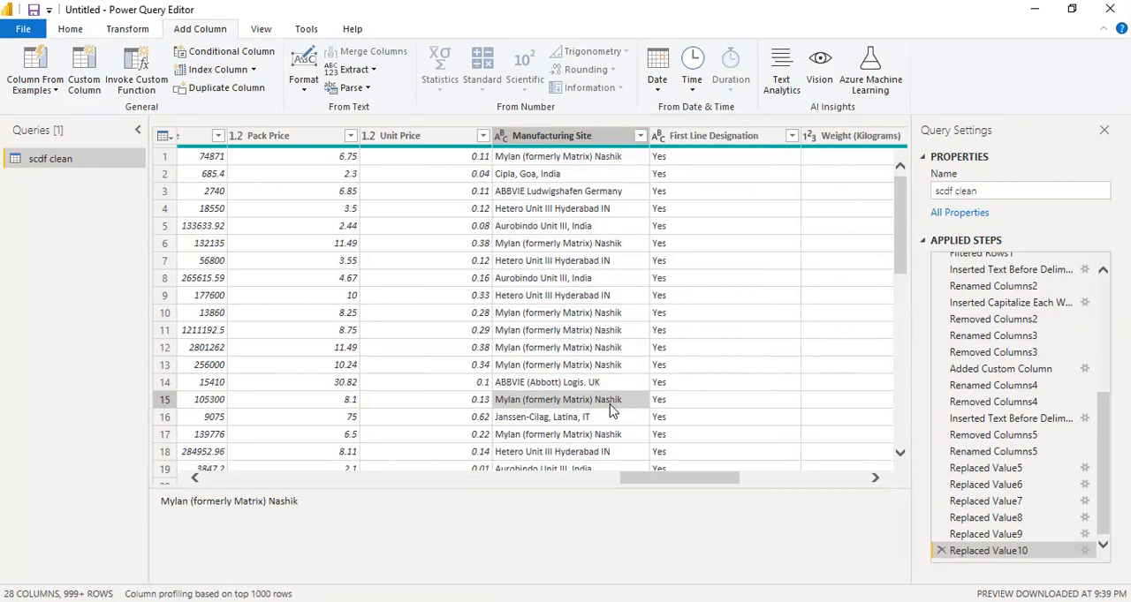
{"action": "scroll", "coordinate": [611, 408], "scroll_direction": "down", "scroll_amount": 5}
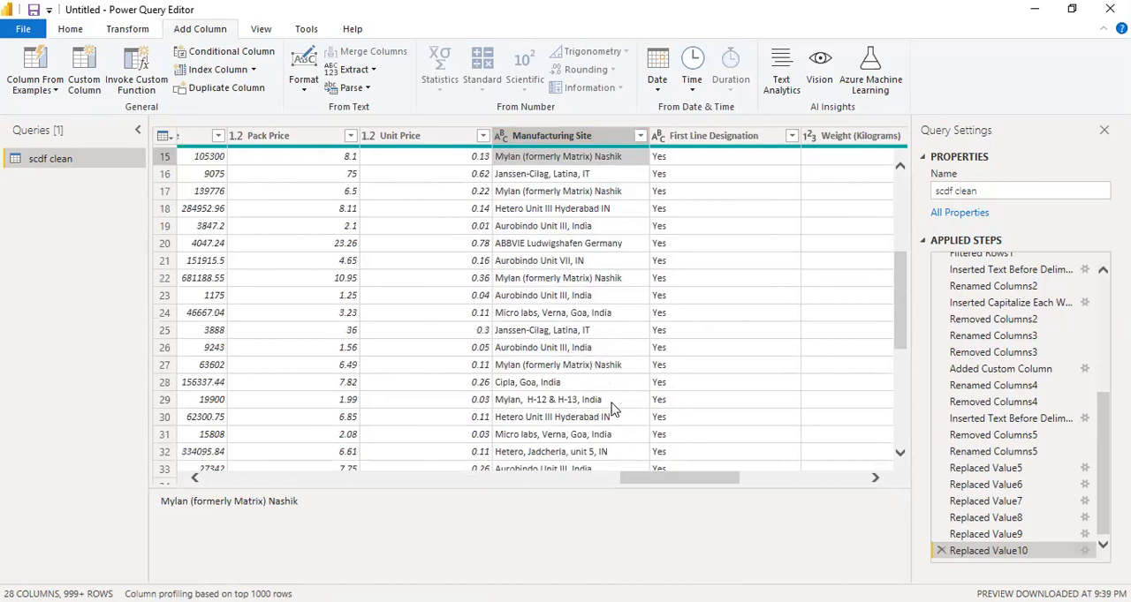
{"action": "scroll", "coordinate": [612, 408], "scroll_direction": "down", "scroll_amount": 2}
{"action": "scroll", "coordinate": [616, 431], "scroll_direction": "down", "scroll_amount": 2}
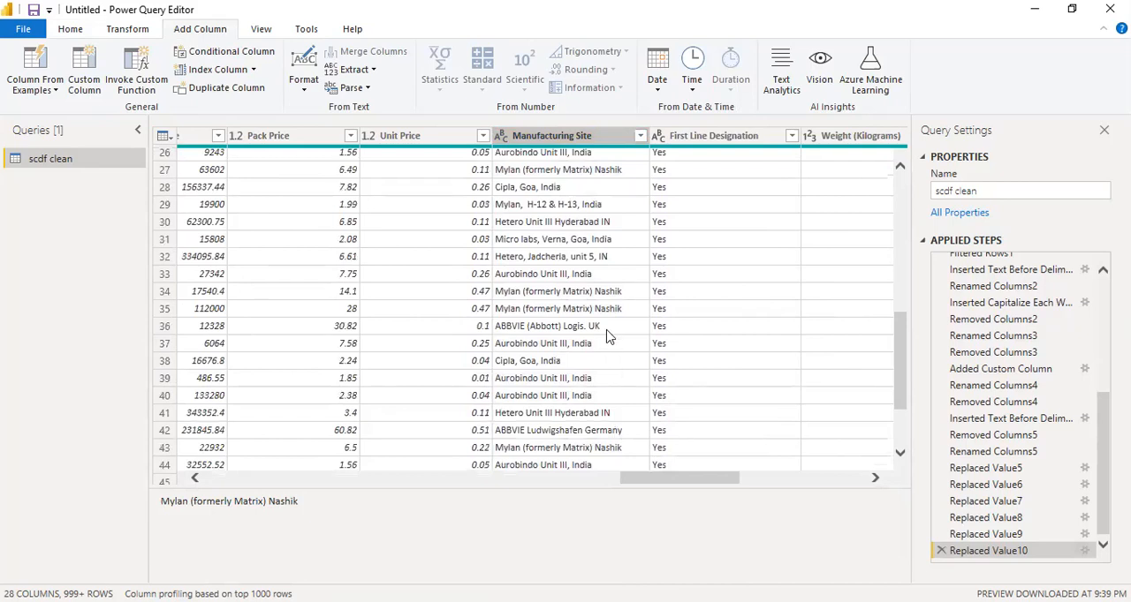
{"action": "scroll", "coordinate": [608, 336], "scroll_direction": "down", "scroll_amount": 2}
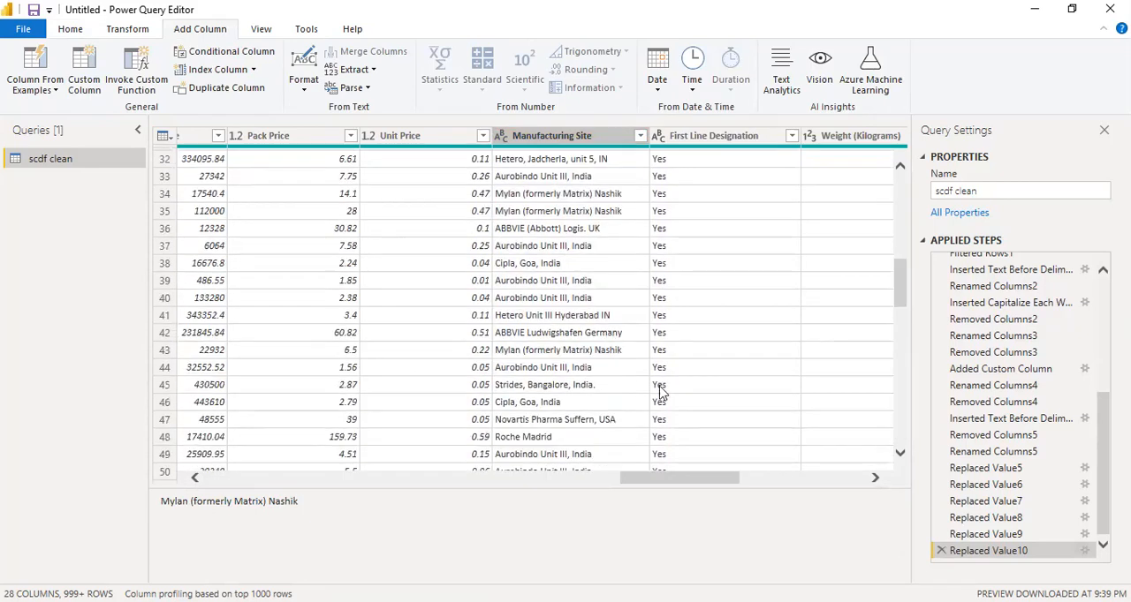
{"action": "scroll", "coordinate": [579, 425], "scroll_direction": "down", "scroll_amount": 3}
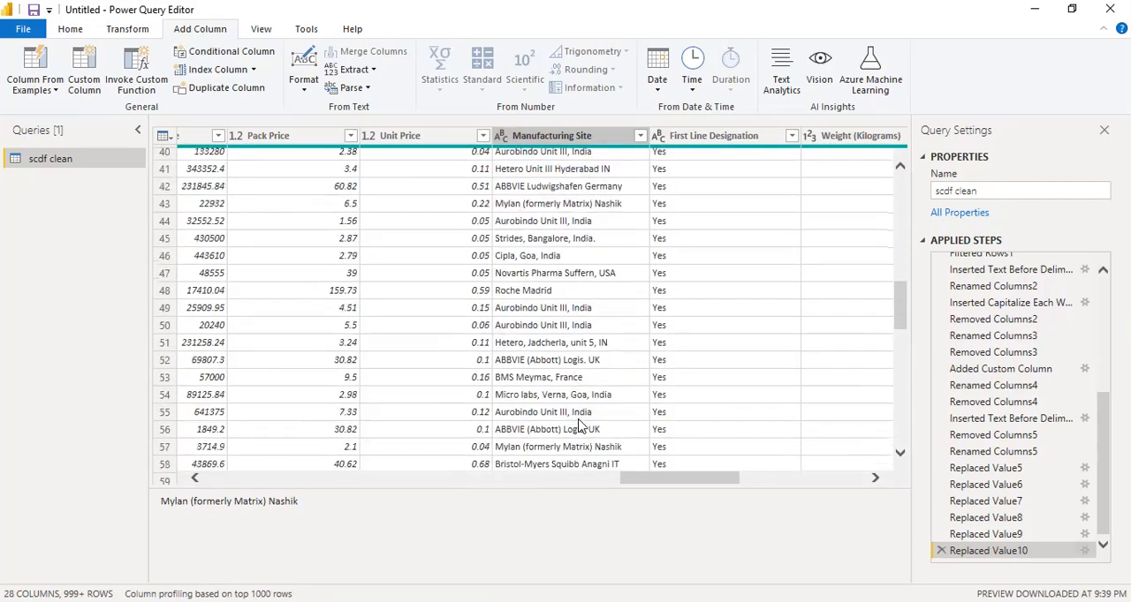
{"action": "scroll", "coordinate": [580, 425], "scroll_direction": "down", "scroll_amount": 7}
Start a column from examples based on the Manufacturing Site column and enter Nashik as the first row's example
{"action": "scroll", "coordinate": [580, 425], "scroll_direction": "up", "scroll_amount": 20}
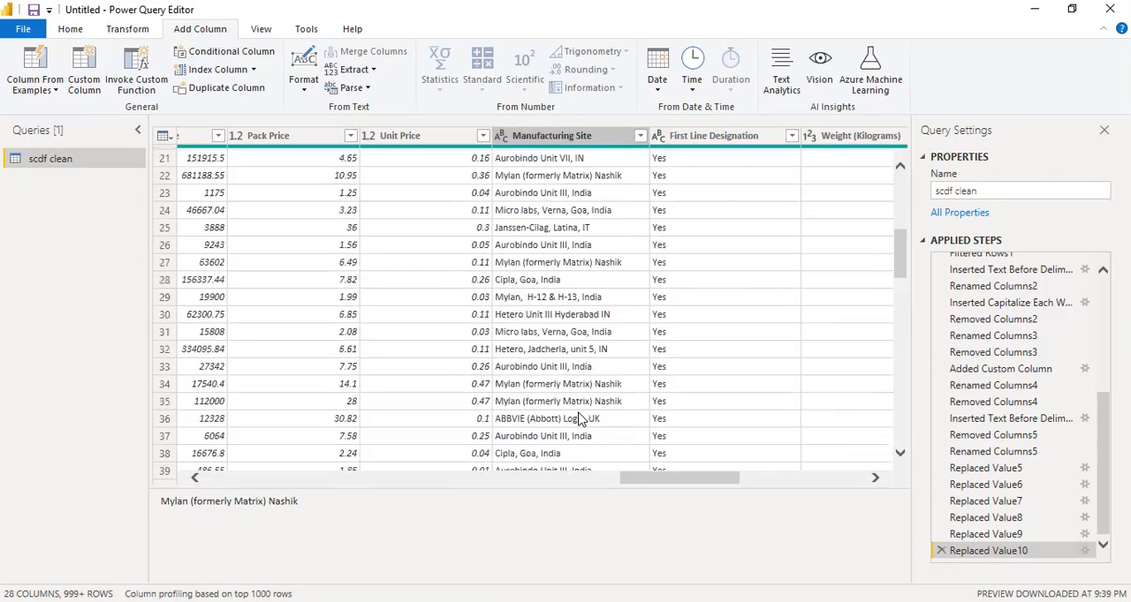
{"action": "right_click", "coordinate": [571, 144]}
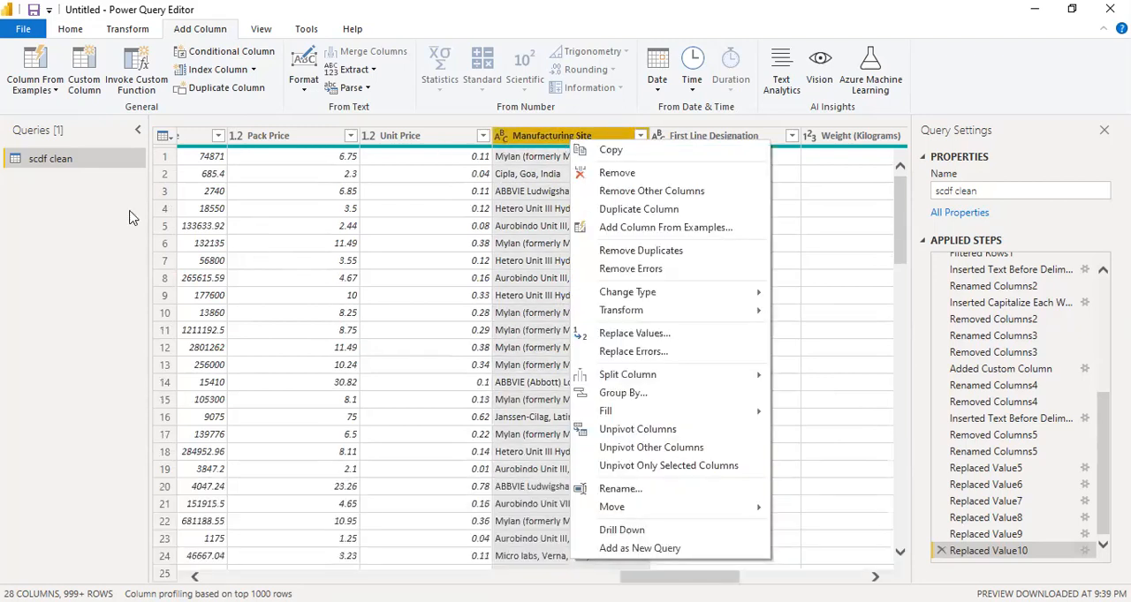
{"action": "left_click", "coordinate": [39, 94]}
{"action": "left_click", "coordinate": [39, 94]}
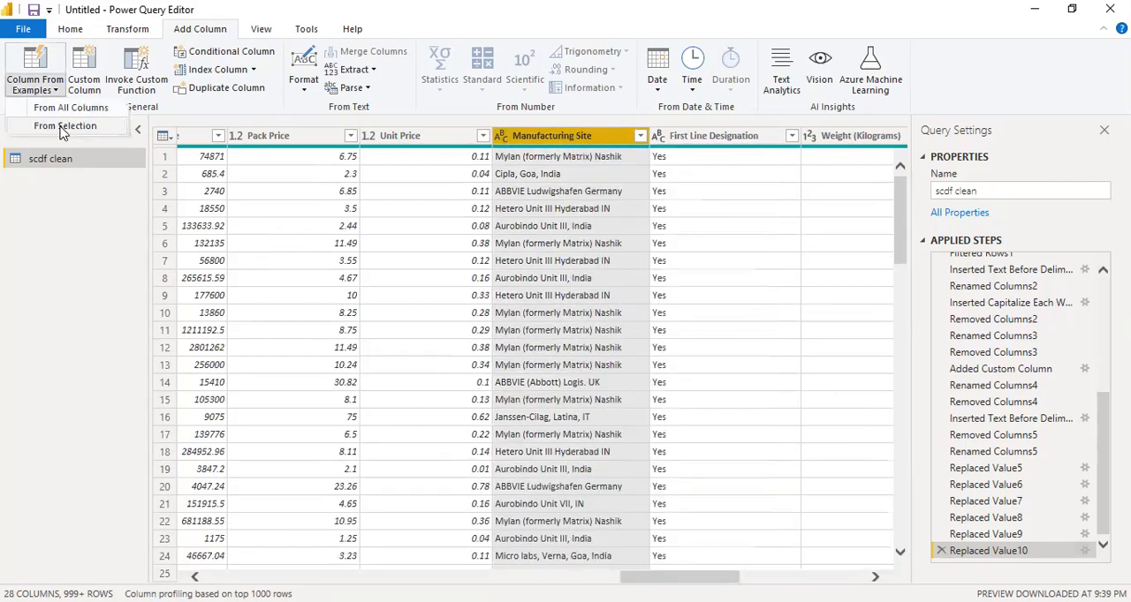
{"action": "left_click", "coordinate": [64, 127]}
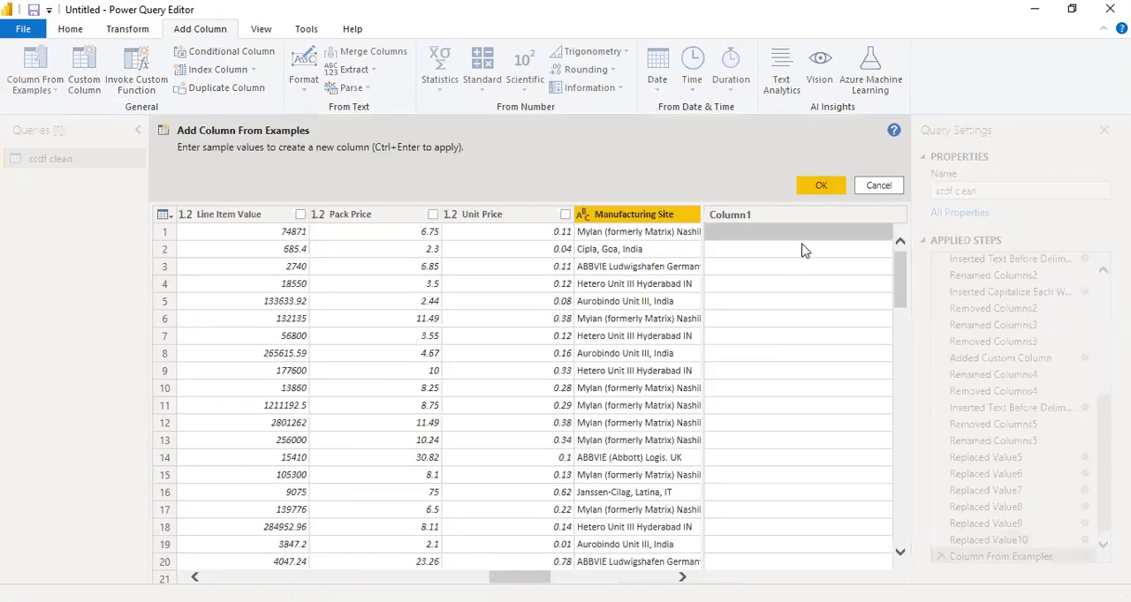
{"action": "left_click", "coordinate": [755, 236]}
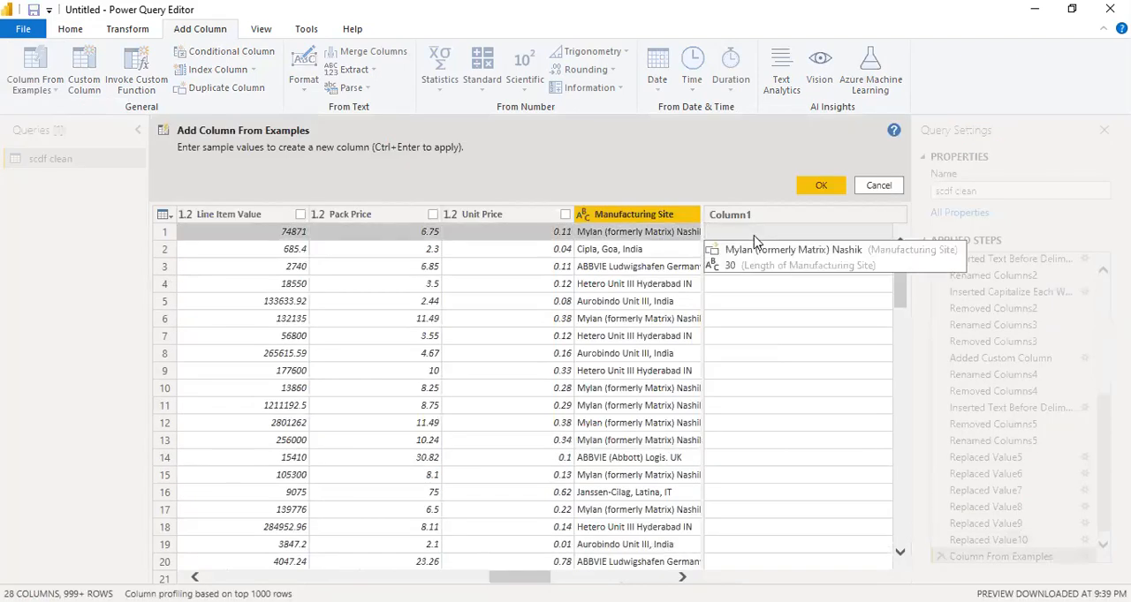
{"action": "type", "text": "Nashik"}
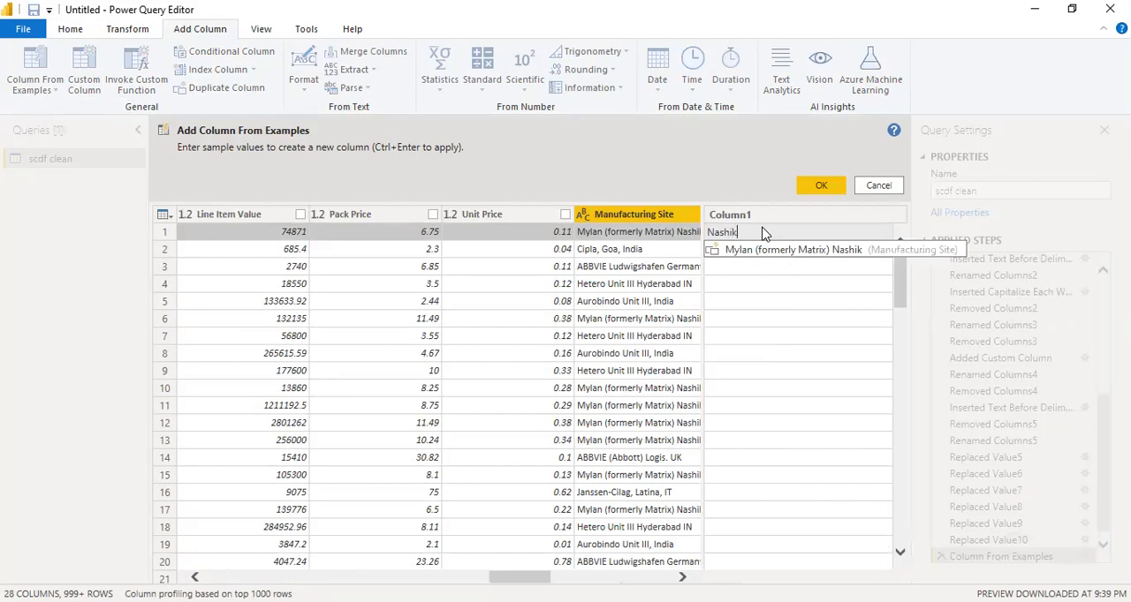
{"action": "key", "text": "Return"}
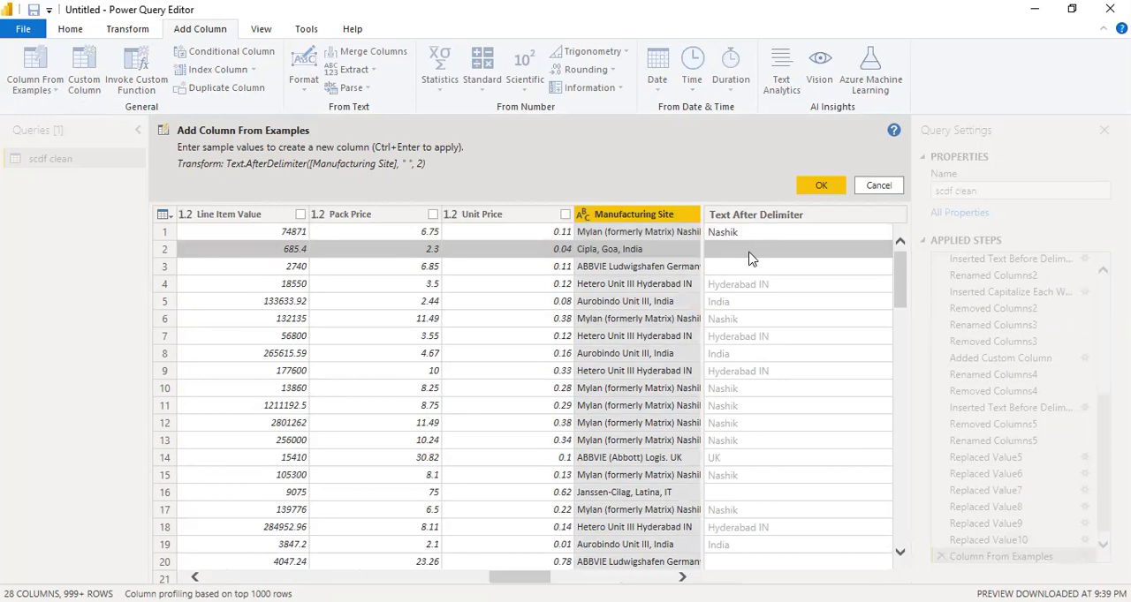
Give India and Germany as examples for the second and third rows, and add the resulting column to the query
{"action": "left_click", "coordinate": [748, 252]}
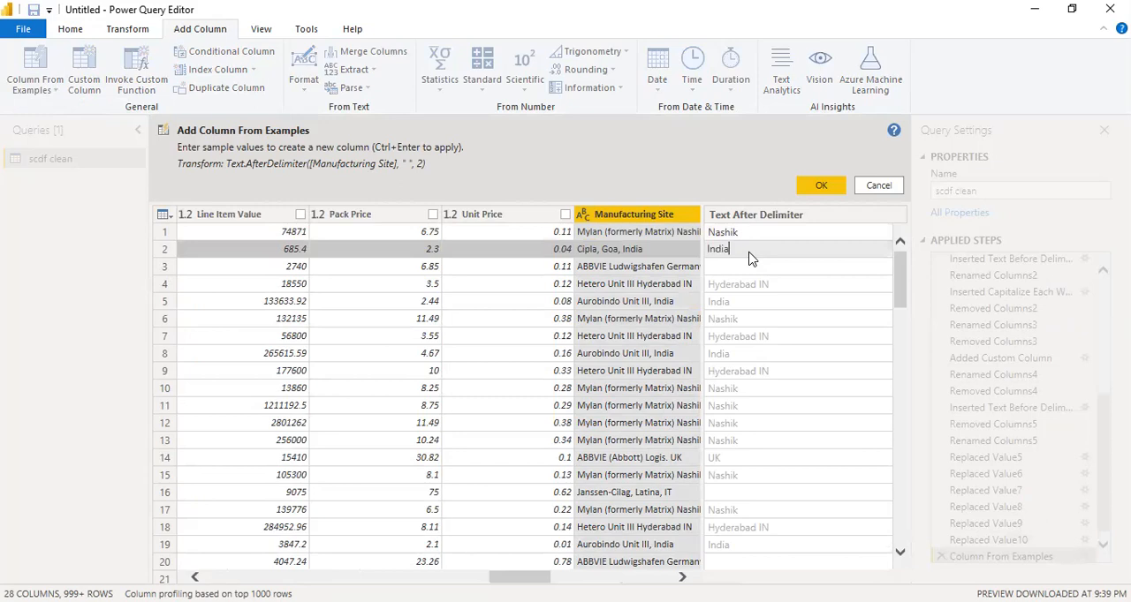
{"action": "key", "text": "Return"}
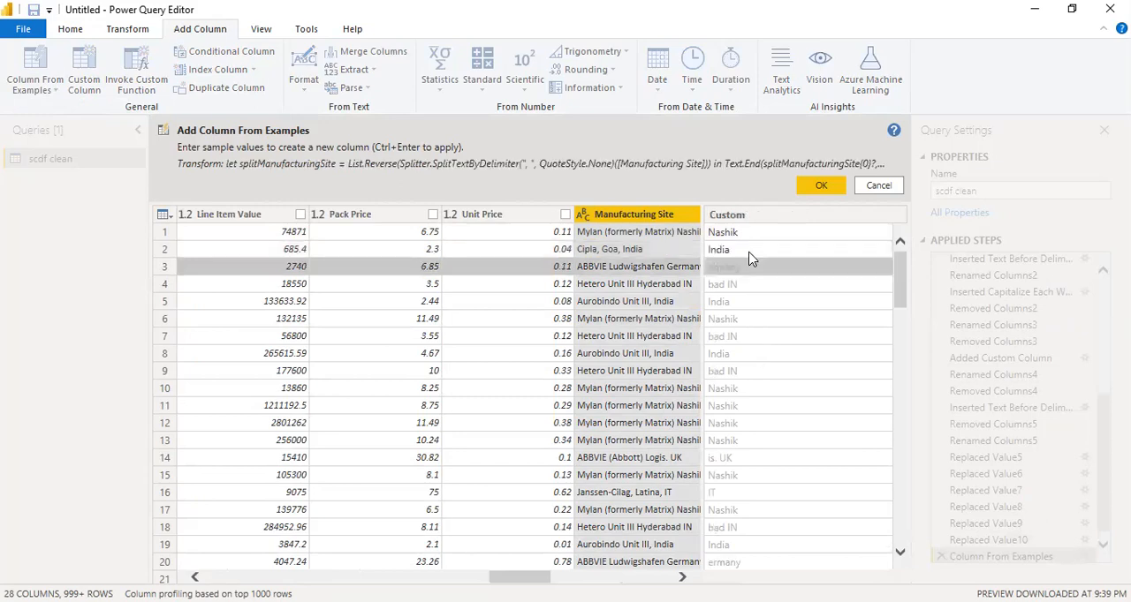
{"action": "left_click", "coordinate": [743, 272]}
{"action": "key", "text": "Home"}
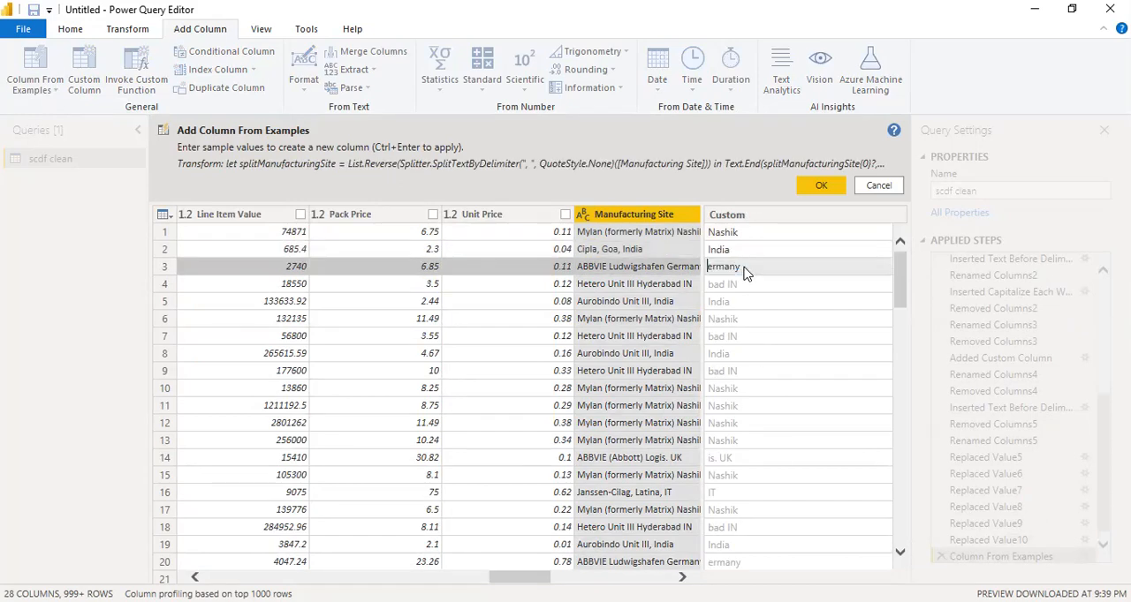
{"action": "type", "text": "G"}
{"action": "key", "text": "Return"}
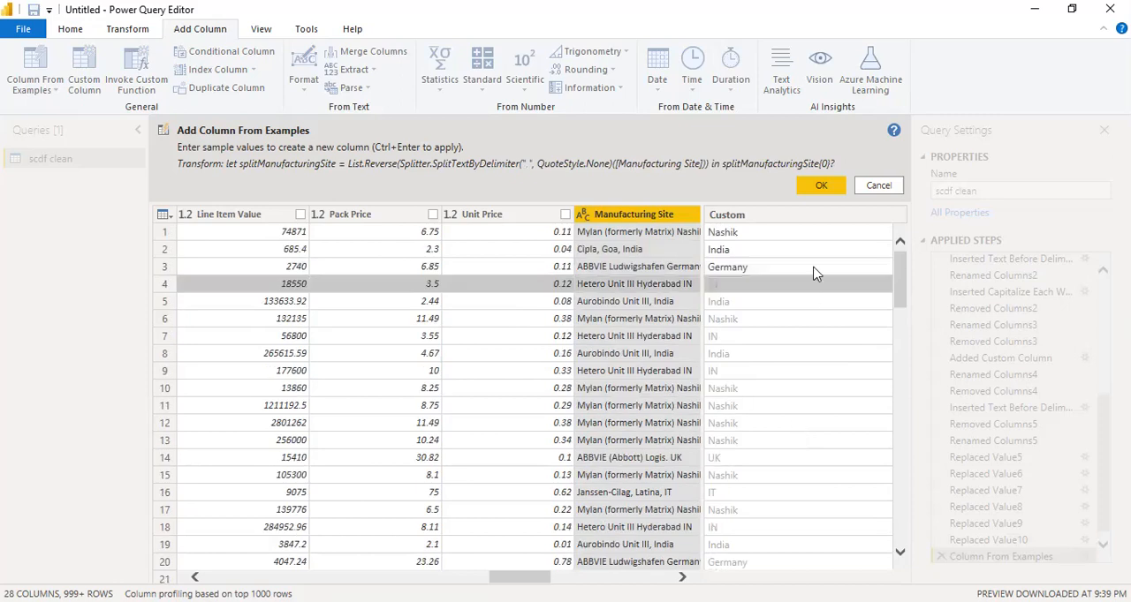
{"action": "left_click", "coordinate": [821, 186]}
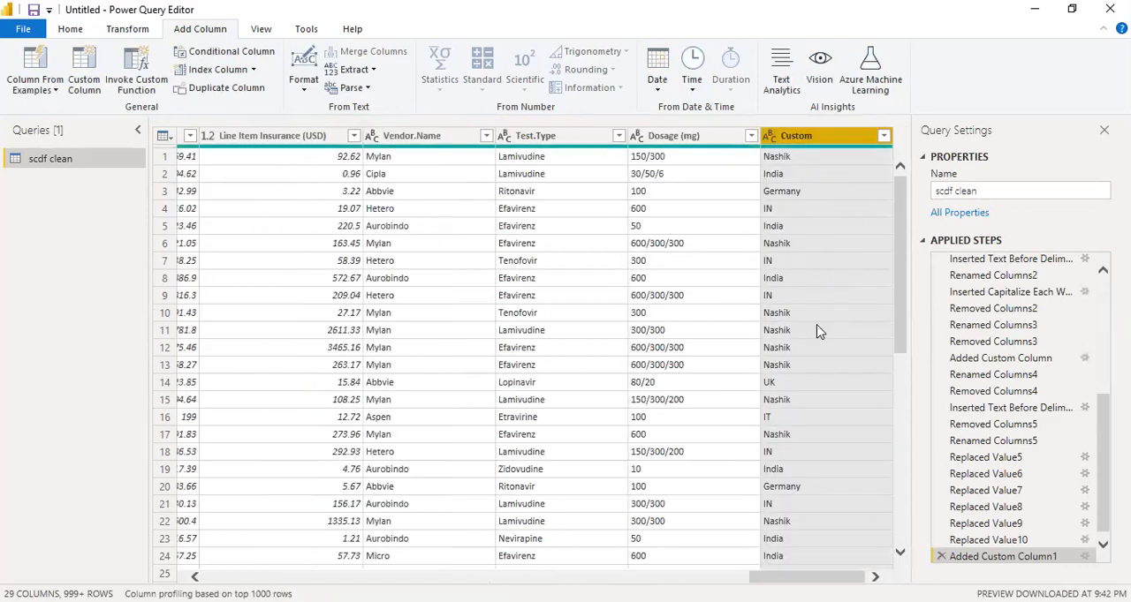
{"action": "right_click", "coordinate": [801, 158]}
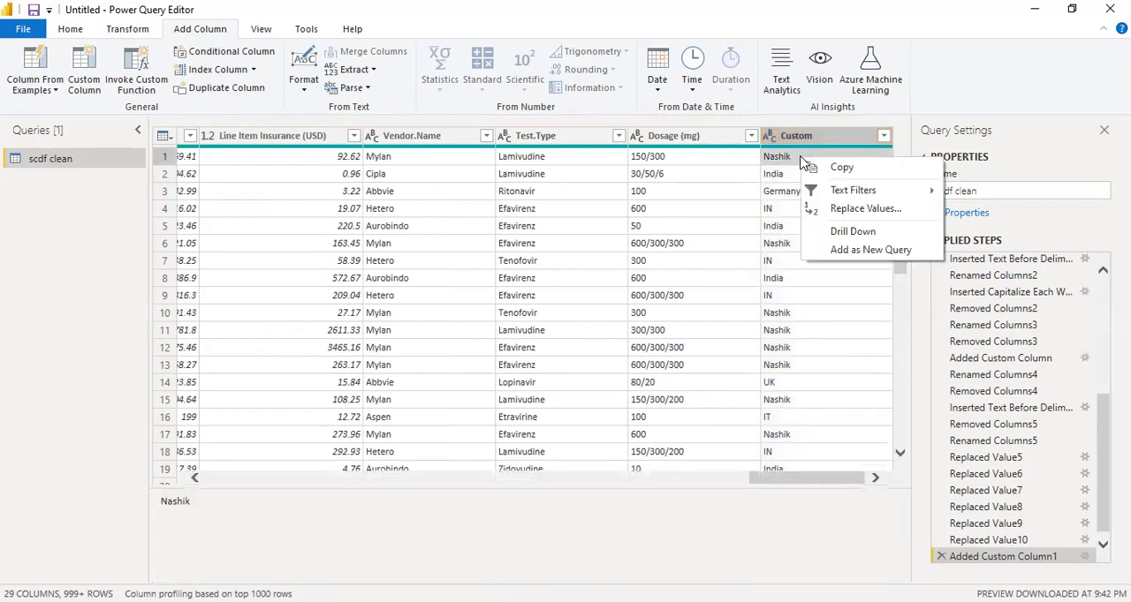
{"action": "left_click", "coordinate": [808, 156]}
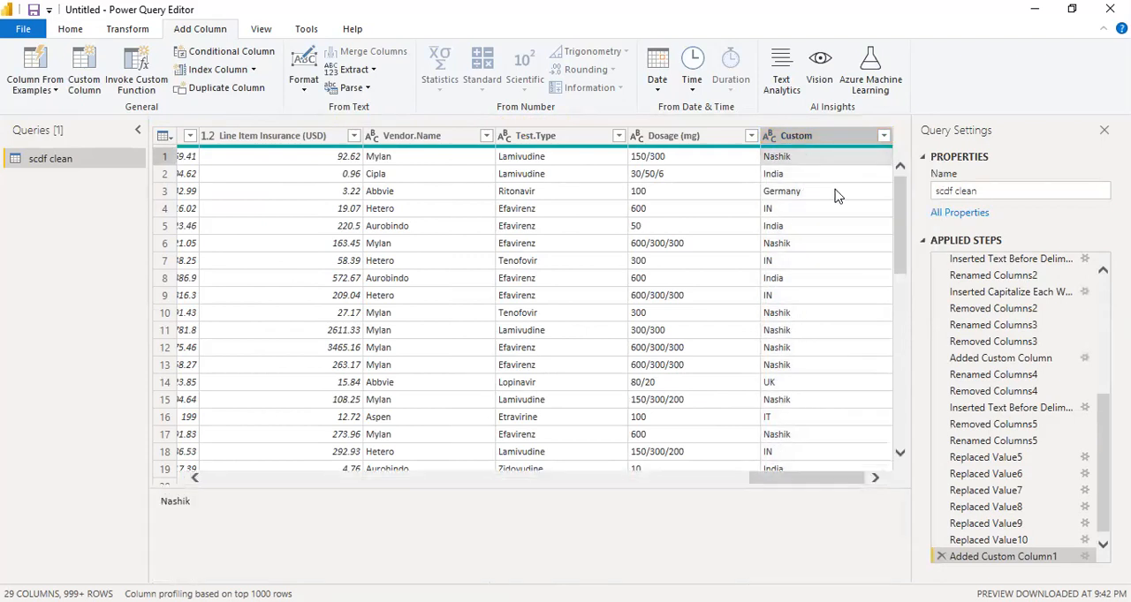
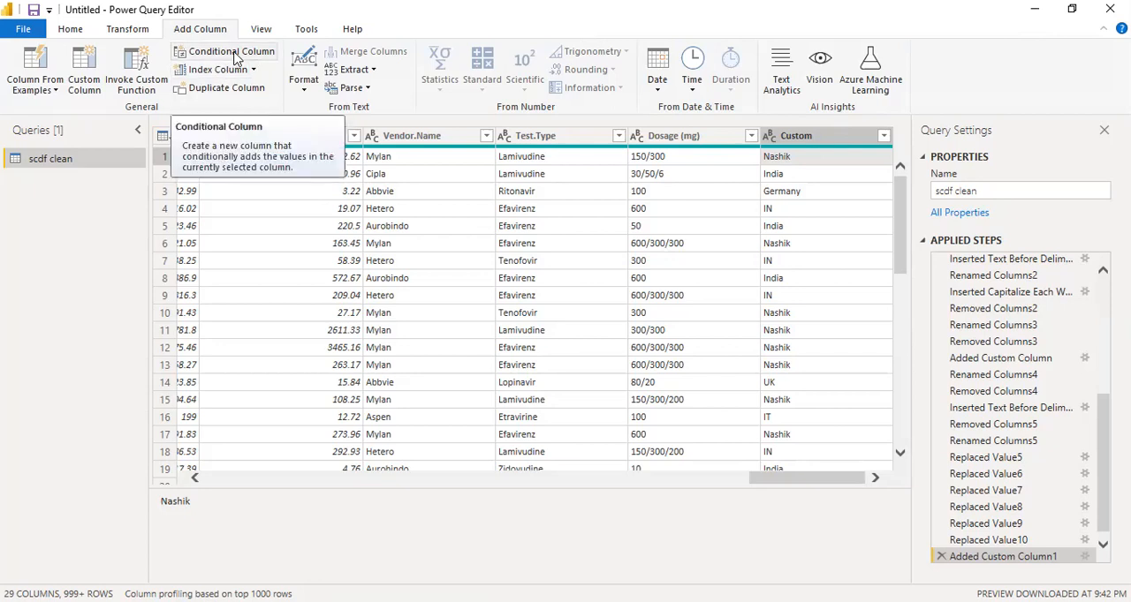
Add a custom column named First.Difference with the formula [PO.Date]-[PQ.Date]
{"action": "left_click", "coordinate": [231, 53]}
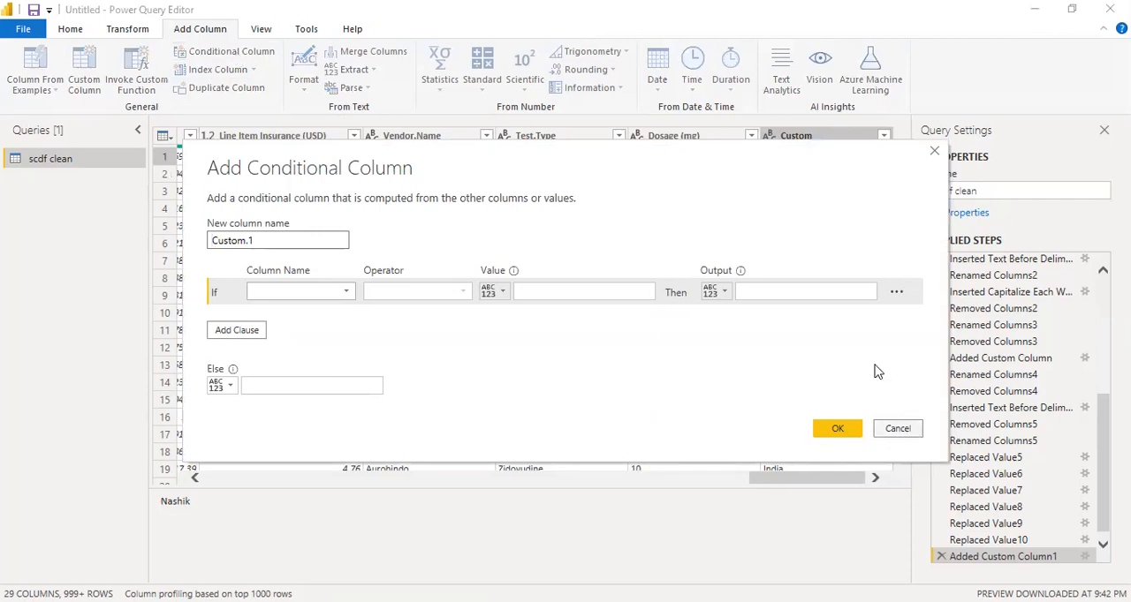
{"action": "key", "text": "Escape"}
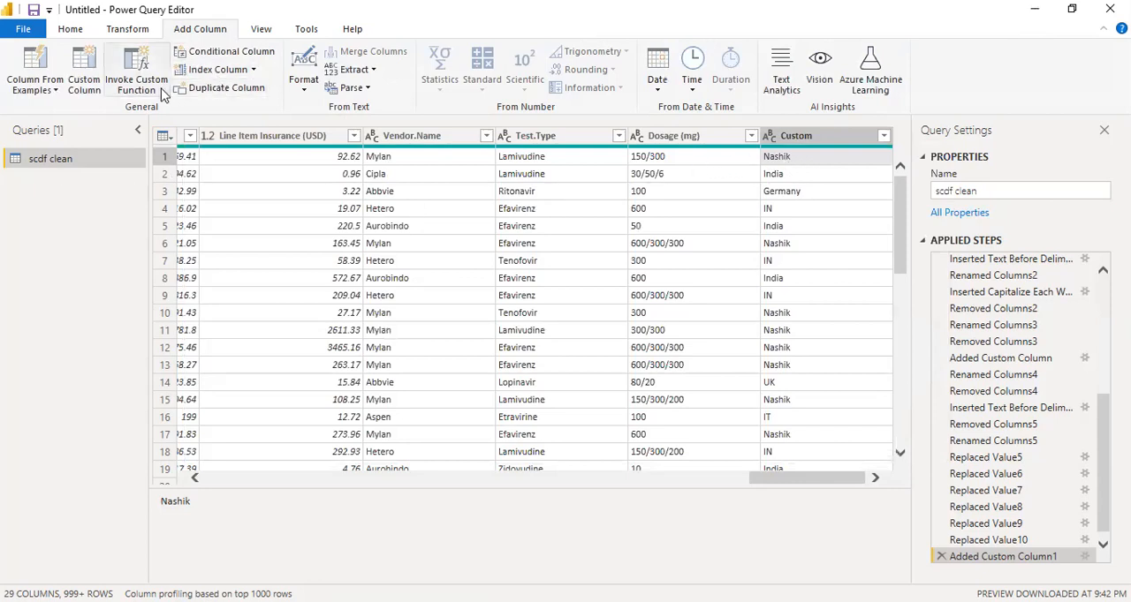
{"action": "left_click", "coordinate": [86, 95]}
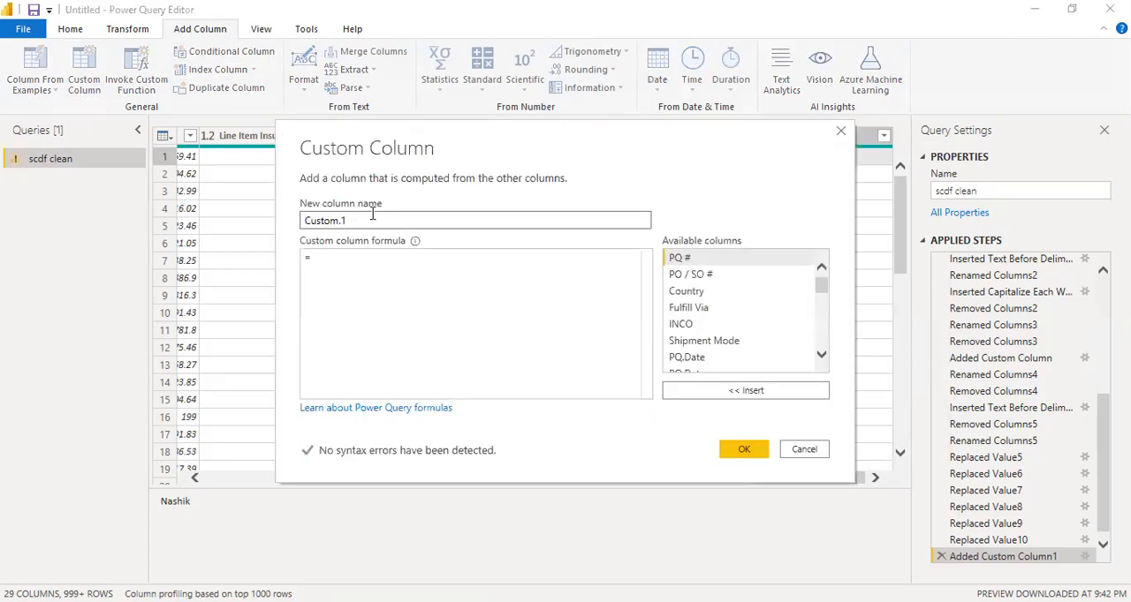
{"action": "type", "text": "First.Difference"}
{"action": "left_click", "coordinate": [353, 271]}
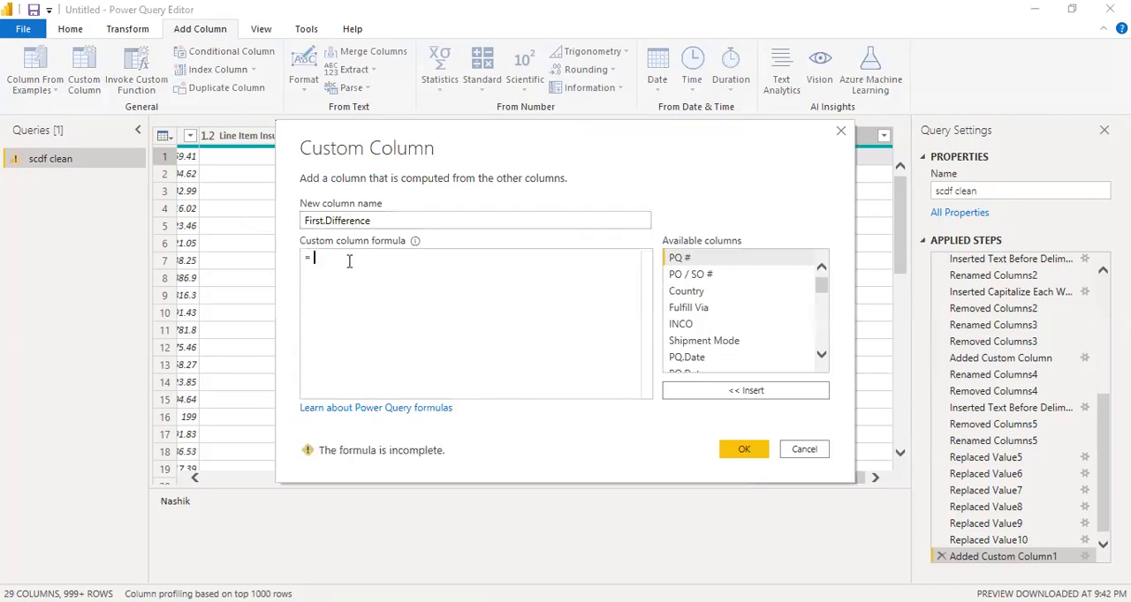
{"action": "scroll", "coordinate": [749, 342], "scroll_direction": "down", "scroll_amount": 1}
{"action": "scroll", "coordinate": [750, 343], "scroll_direction": "down", "scroll_amount": 1}
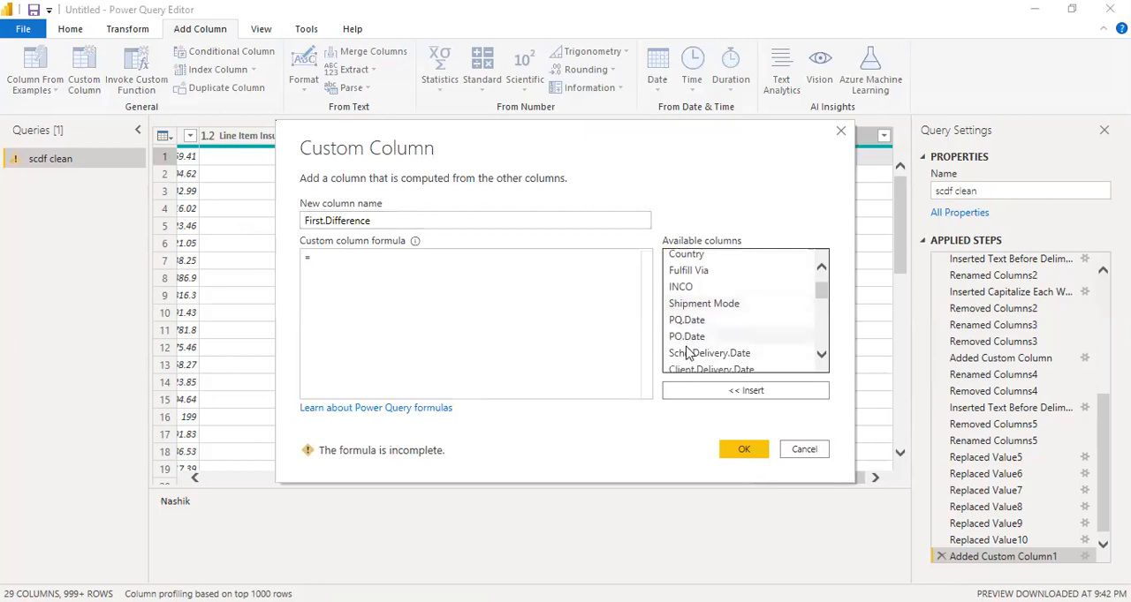
{"action": "double_click", "coordinate": [694, 338]}
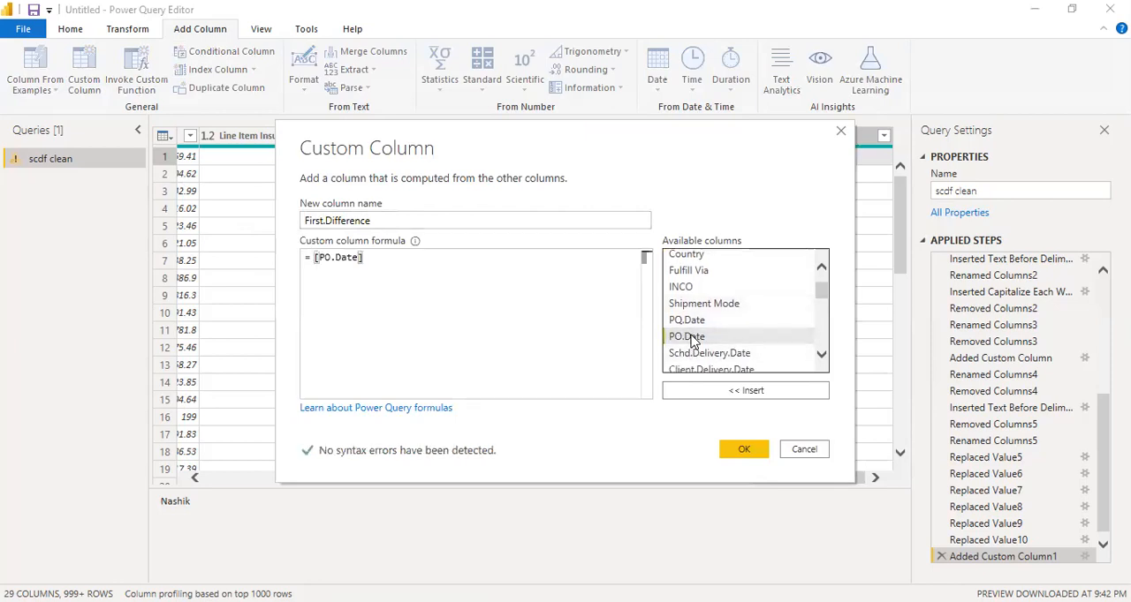
{"action": "type", "text": "-"}
{"action": "double_click", "coordinate": [697, 326]}
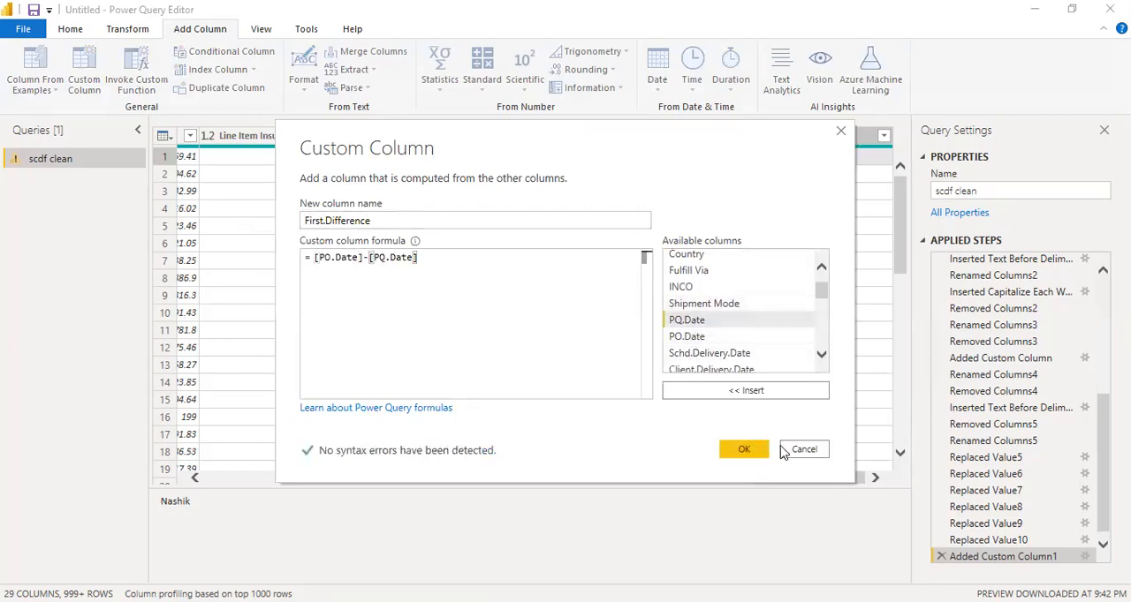
{"action": "left_click", "coordinate": [740, 450]}
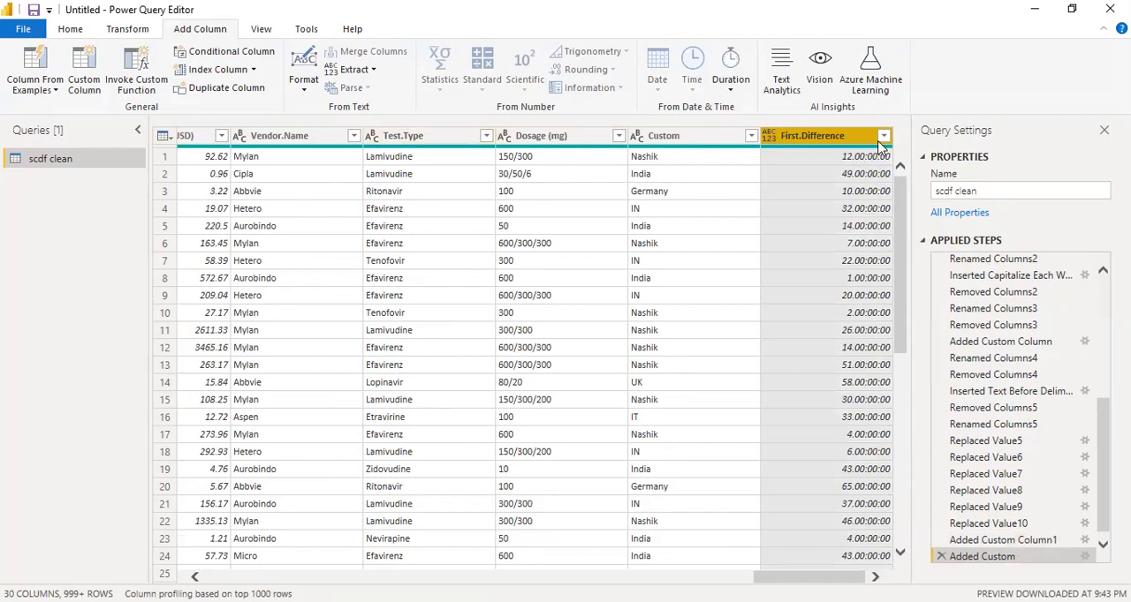
Transform the First.Difference durations into whole days
{"action": "right_click", "coordinate": [813, 142]}
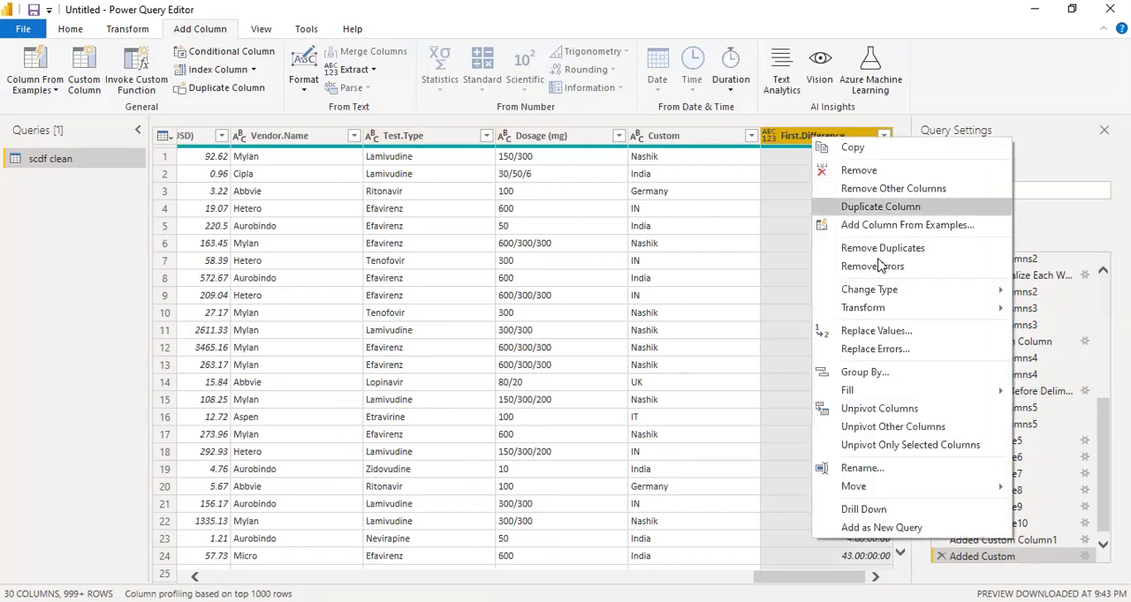
{"action": "mouse_move", "coordinate": [896, 315]}
{"action": "left_click", "coordinate": [745, 313]}
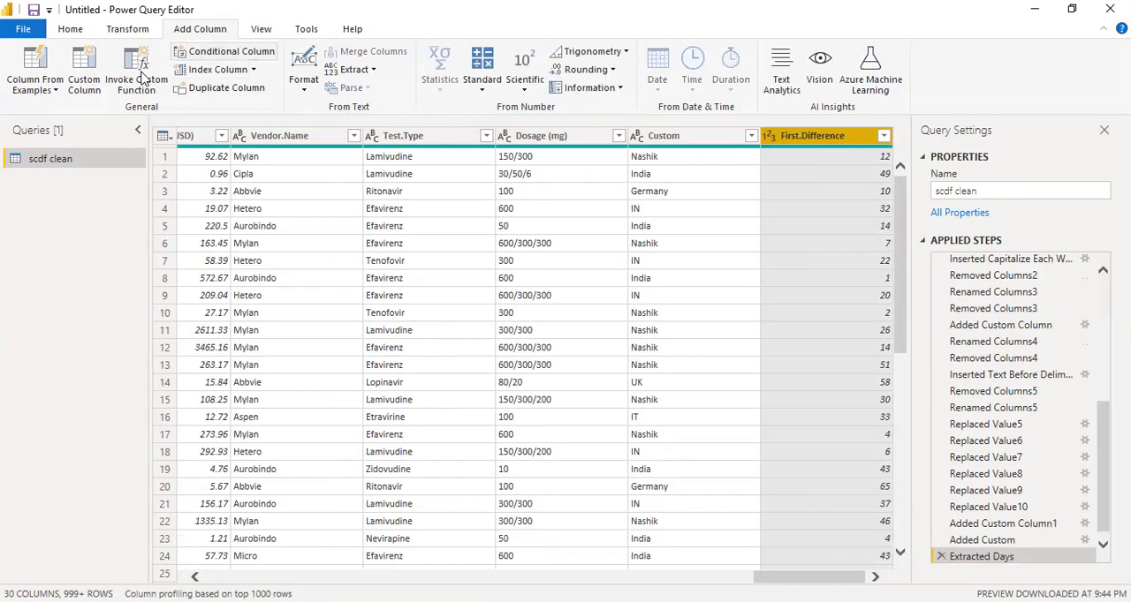
Add a custom column named Second.Difference with the formula [Client.Delivery.Date]-[Schd.Delivery.Date]
{"action": "left_click", "coordinate": [85, 81]}
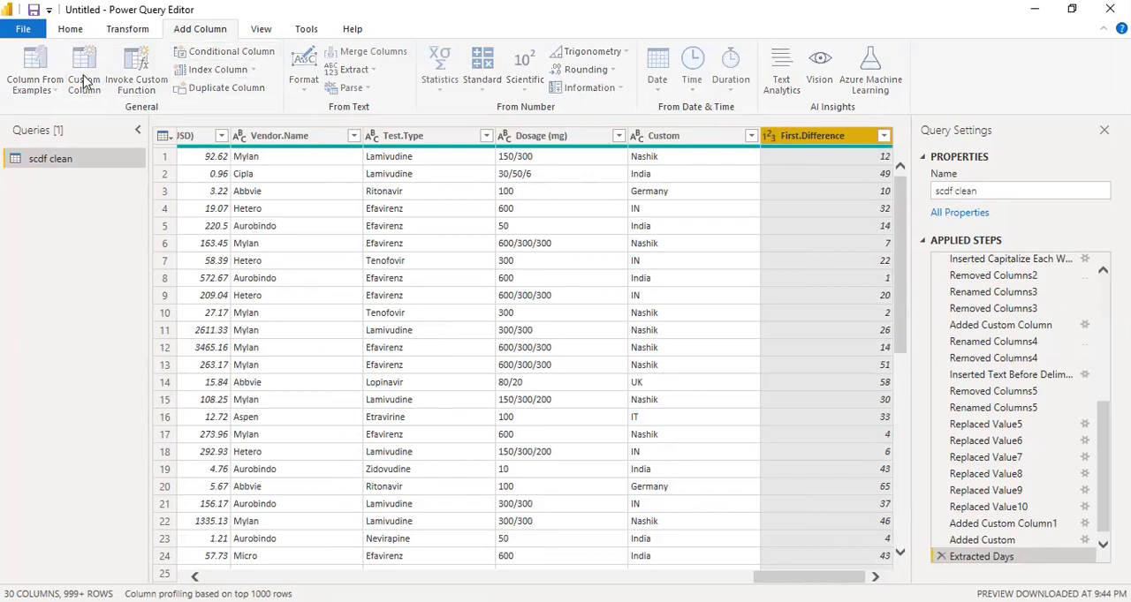
{"action": "type", "text": "Second.Difference"}
{"action": "left_click", "coordinate": [343, 257]}
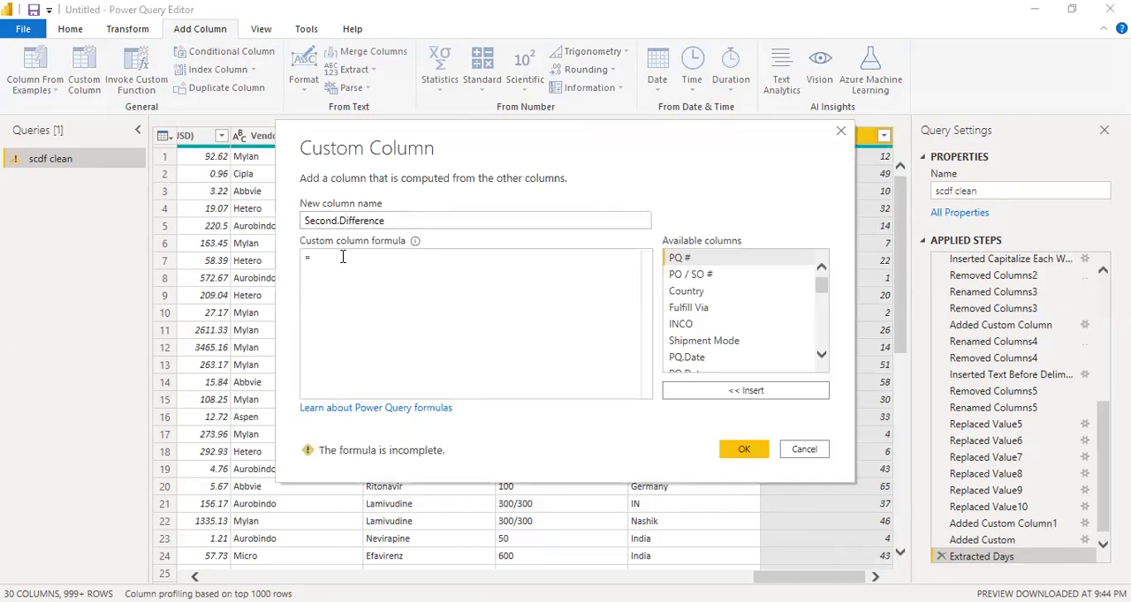
{"action": "scroll", "coordinate": [779, 334], "scroll_direction": "down", "scroll_amount": 2}
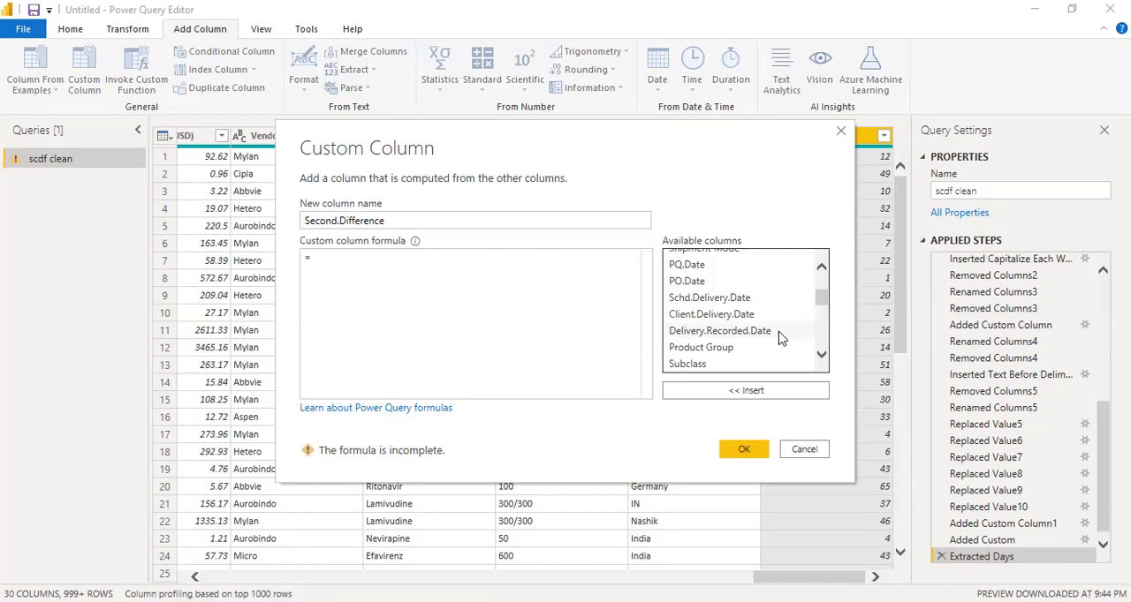
{"action": "double_click", "coordinate": [726, 316]}
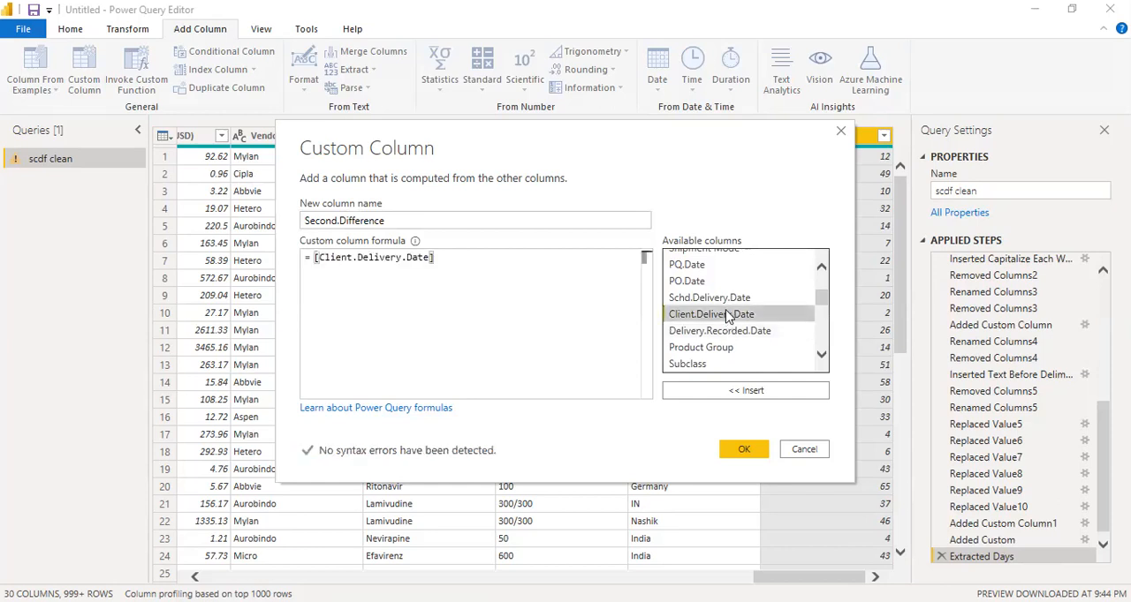
{"action": "double_click", "coordinate": [726, 300]}
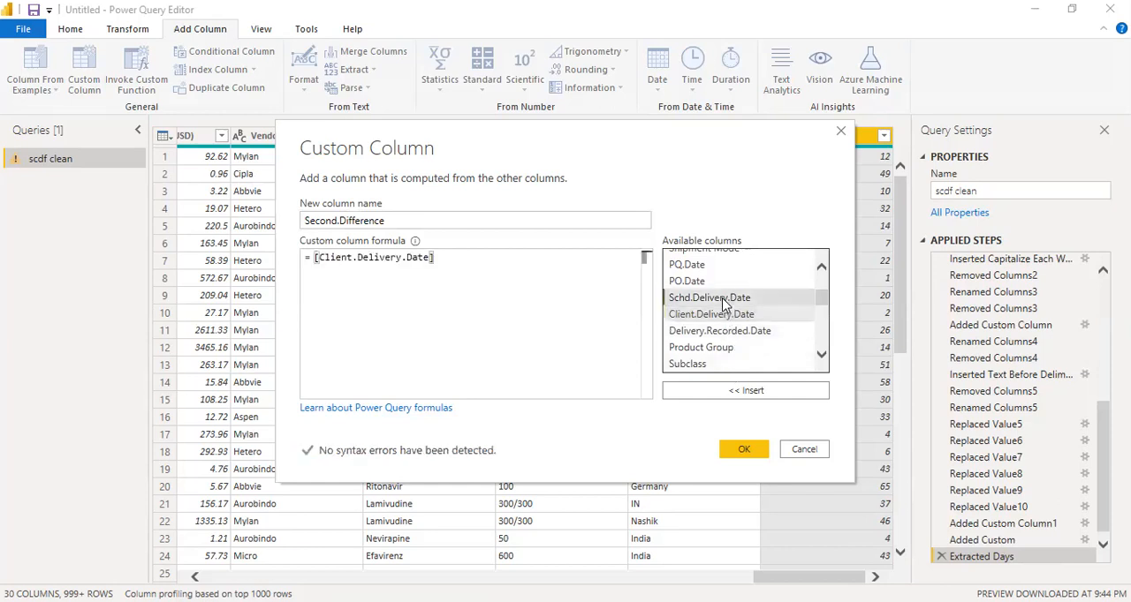
{"action": "left_click", "coordinate": [550, 332]}
{"action": "left_click", "coordinate": [436, 261]}
{"action": "type", "text": "-[Schd.Delivery.Date"}
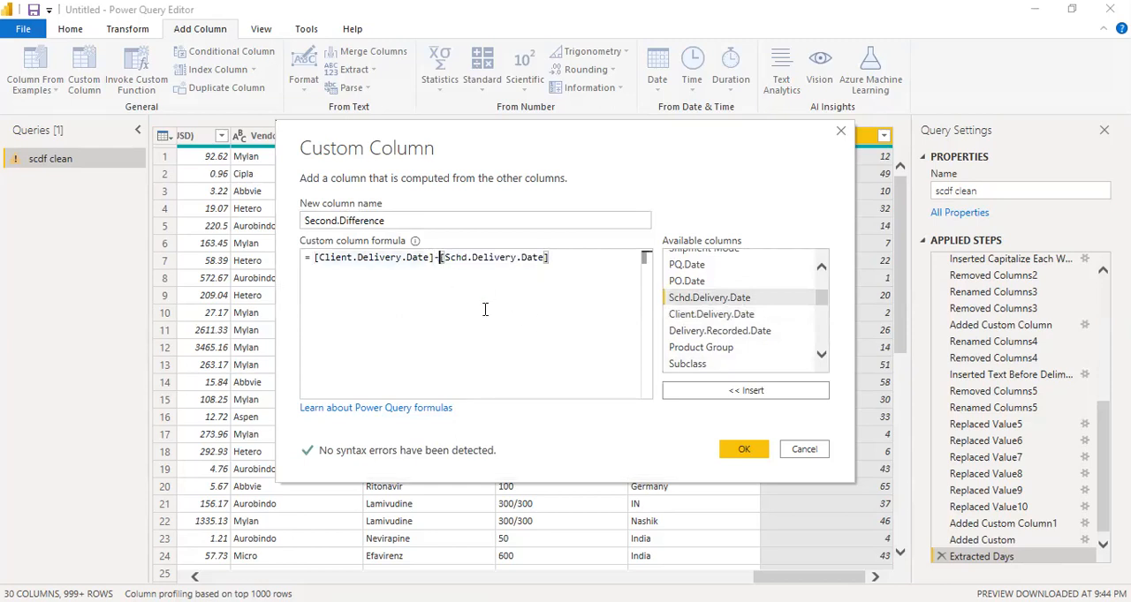
{"action": "left_click", "coordinate": [742, 451]}
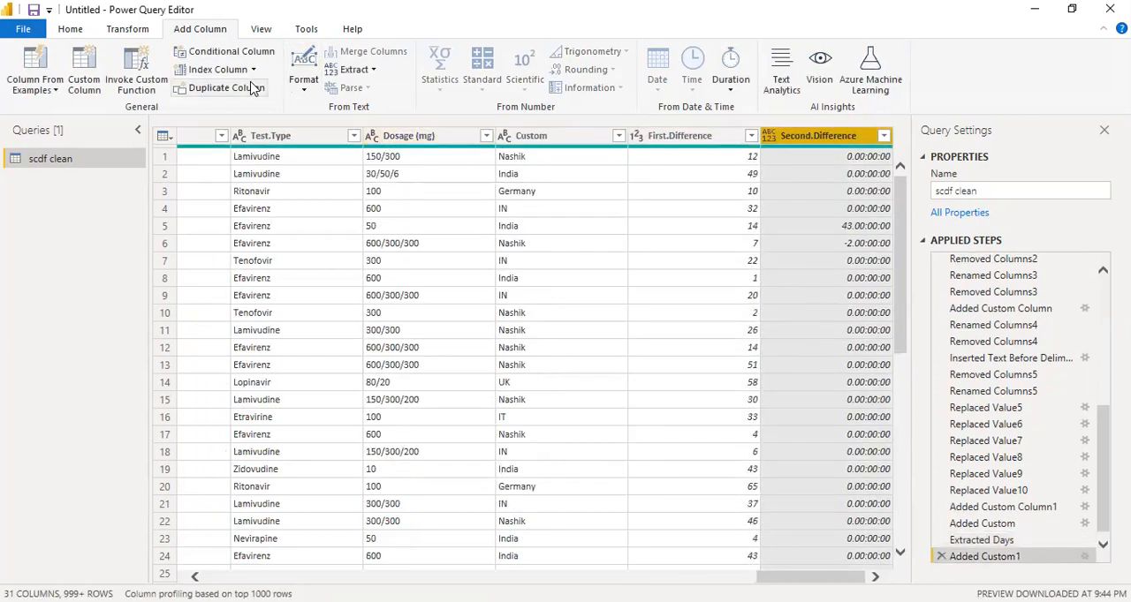
Transform the Second.Difference durations into whole days
{"action": "left_click", "coordinate": [883, 136]}
{"action": "left_click", "coordinate": [833, 142]}
{"action": "right_click", "coordinate": [833, 142]}
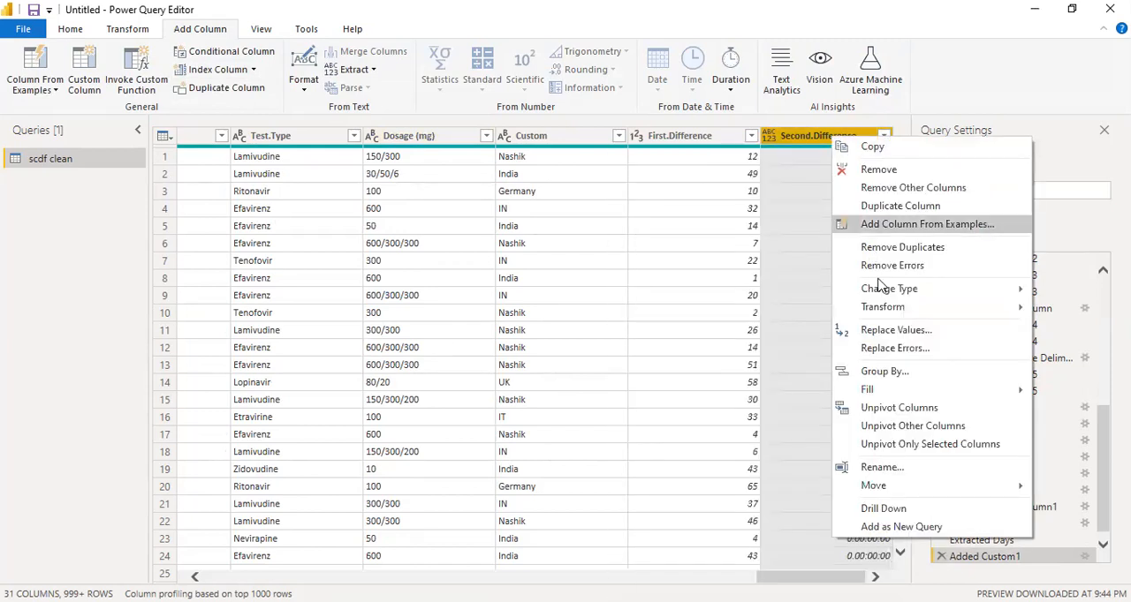
{"action": "mouse_move", "coordinate": [891, 309]}
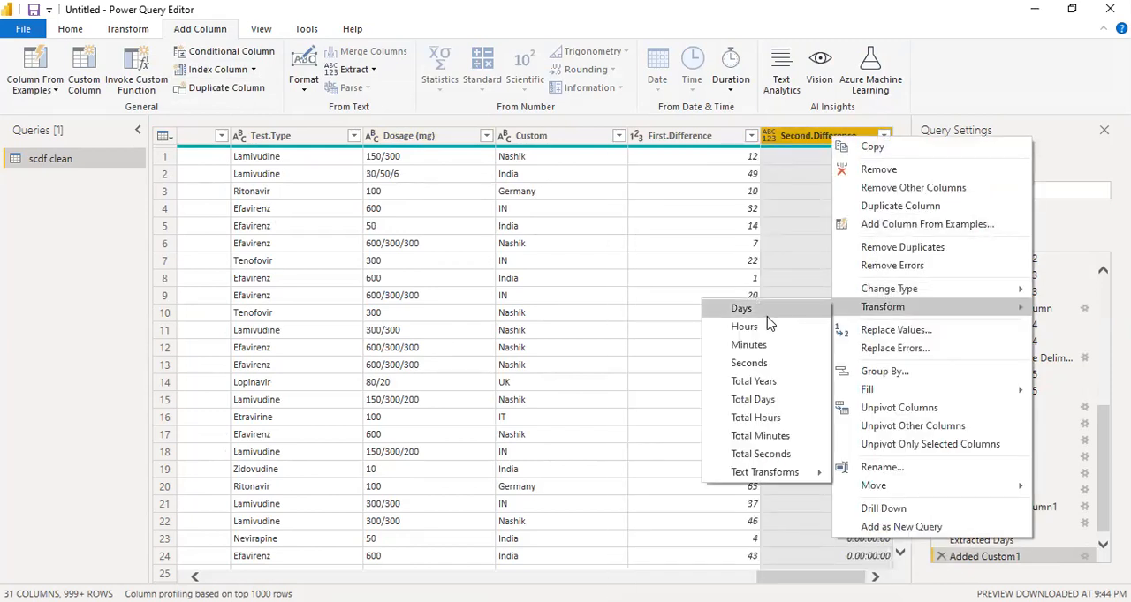
{"action": "left_click", "coordinate": [765, 313]}
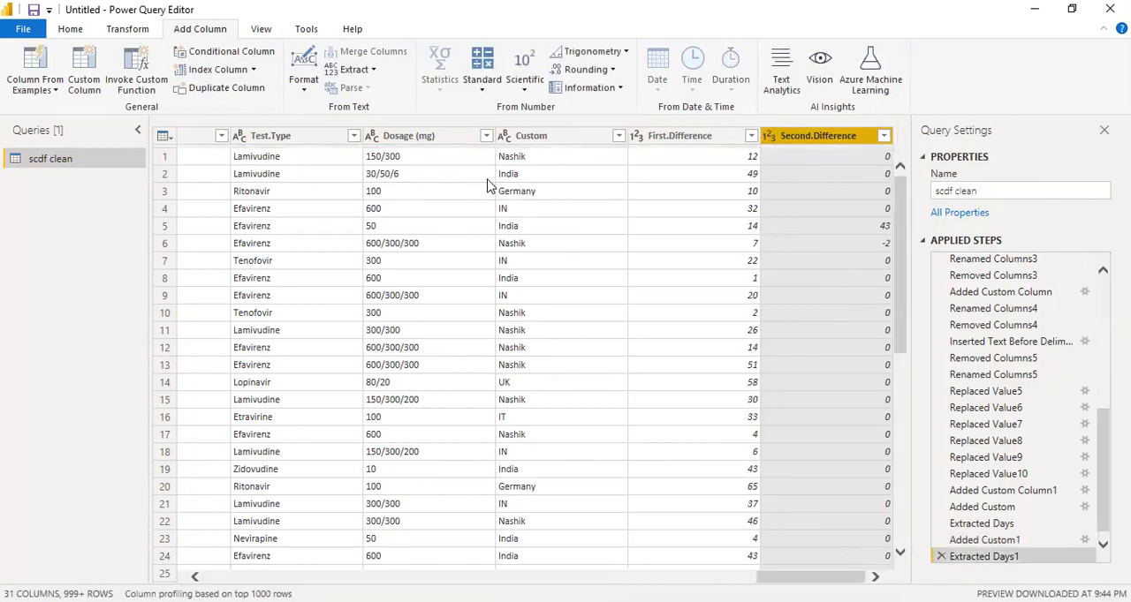
Replace the value Nashik with India in the Custom column of manufacturing locations
{"action": "left_click", "coordinate": [512, 159]}
{"action": "right_click", "coordinate": [513, 160]}
{"action": "left_click", "coordinate": [547, 212]}
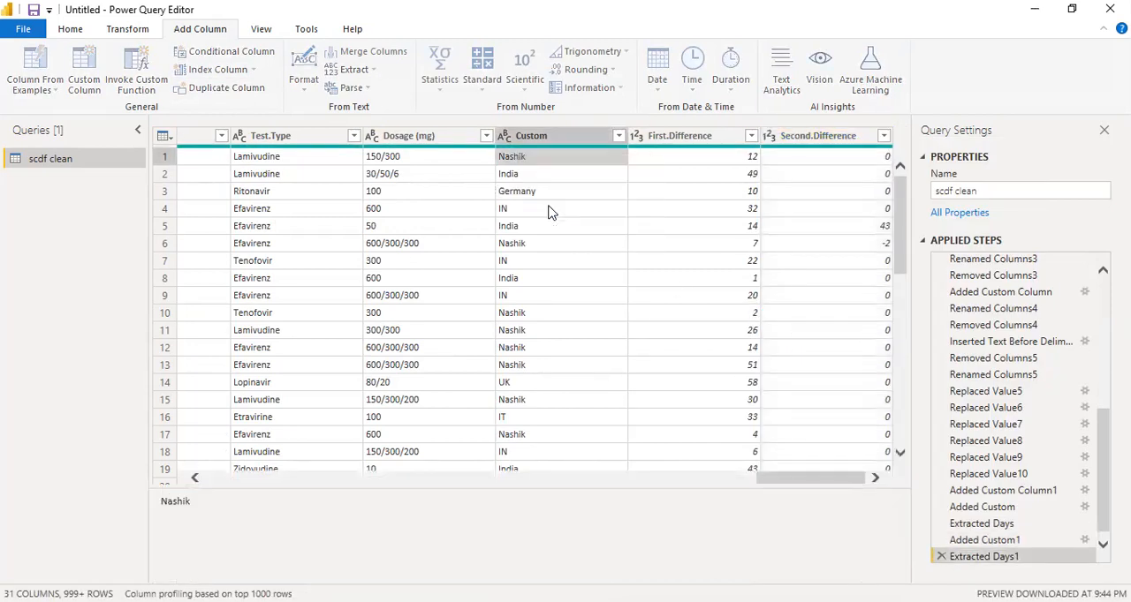
{"action": "type", "text": "India"}
{"action": "left_click", "coordinate": [757, 392]}
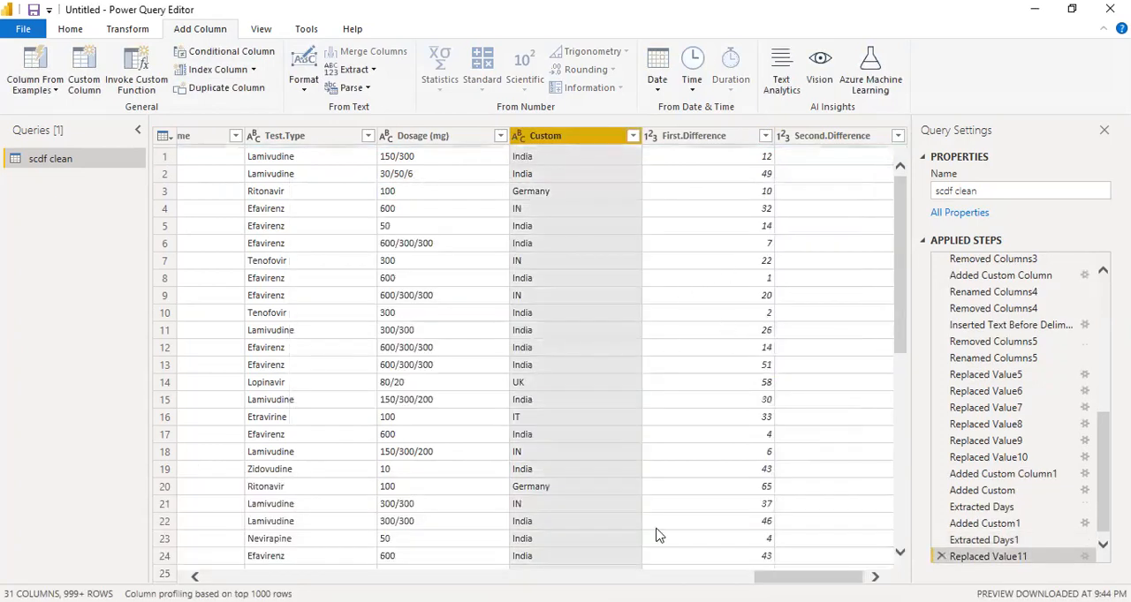
Replace the value IT with Italy in the Custom column of manufacturing locations
{"action": "left_click", "coordinate": [529, 420]}
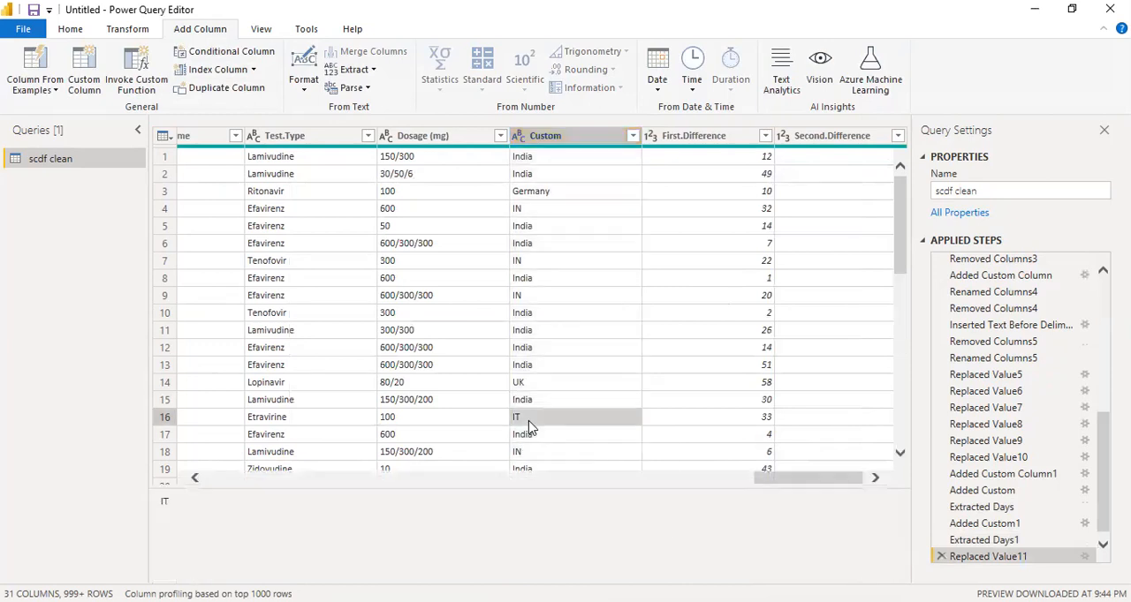
{"action": "right_click", "coordinate": [528, 426]}
{"action": "left_click", "coordinate": [574, 470]}
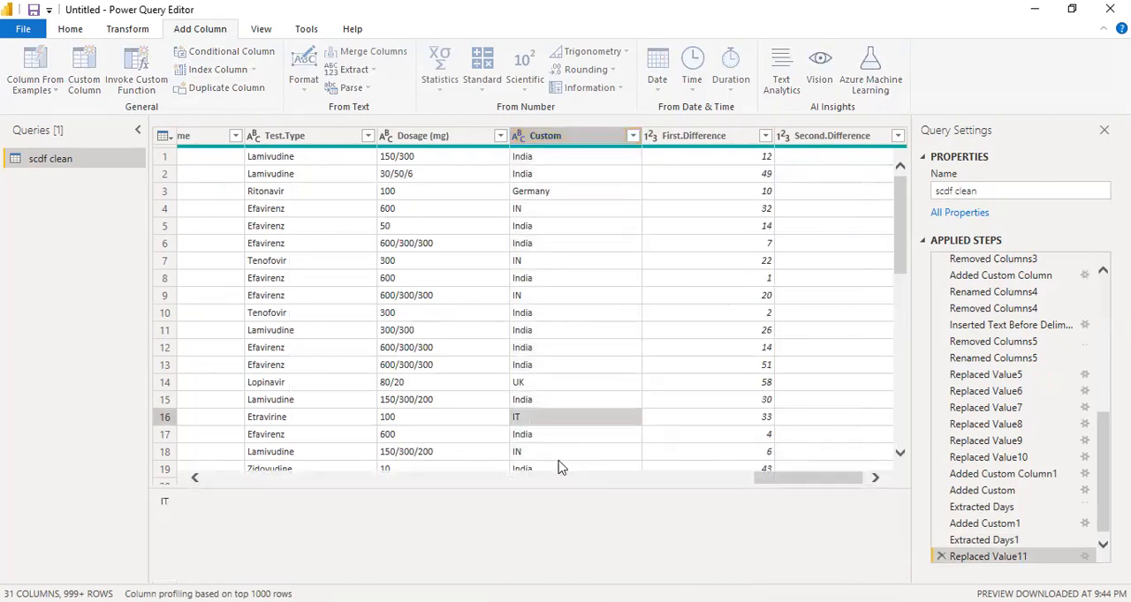
{"action": "type", "text": "Italy"}
{"action": "left_click", "coordinate": [740, 391]}
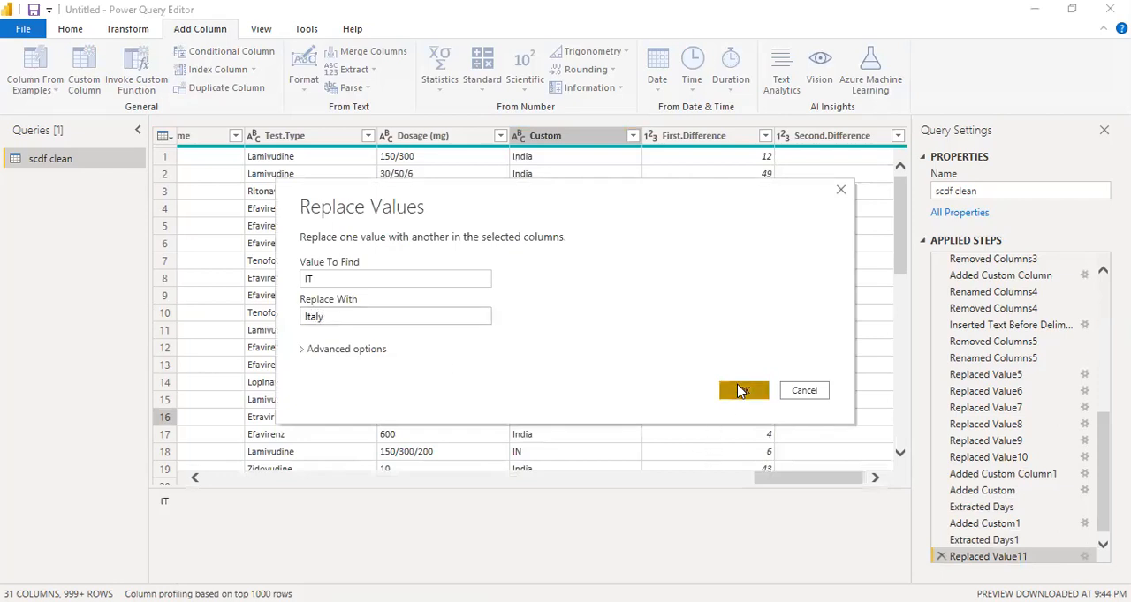
Replace the value IN with India in the Custom column and check the column's remaining location names
{"action": "scroll", "coordinate": [623, 391], "scroll_direction": "down", "scroll_amount": 6}
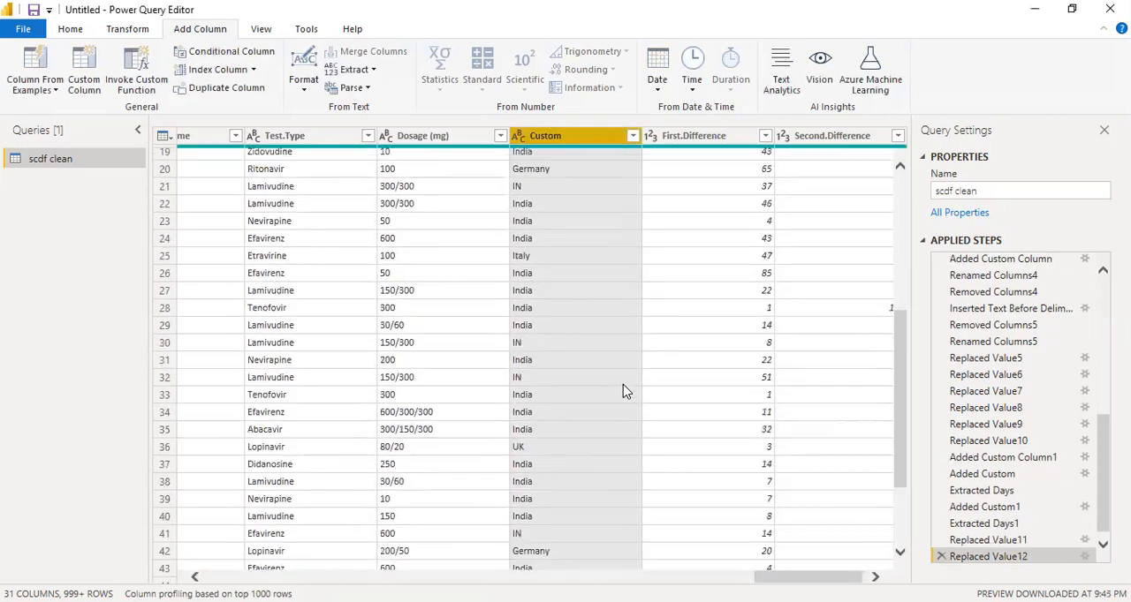
{"action": "scroll", "coordinate": [623, 392], "scroll_direction": "down", "scroll_amount": 2}
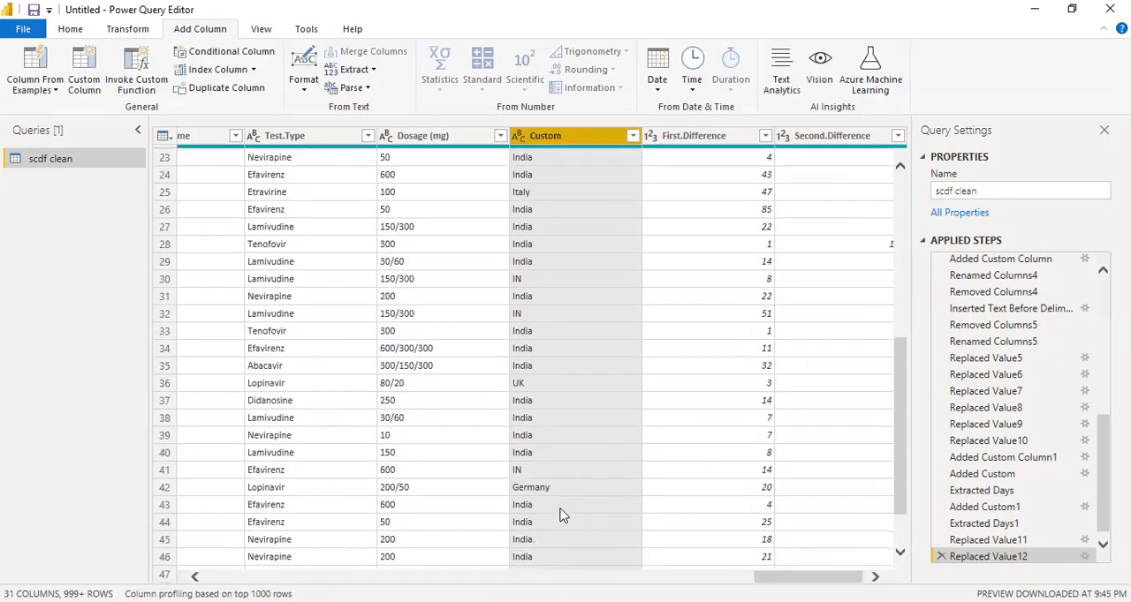
{"action": "right_click", "coordinate": [538, 470]}
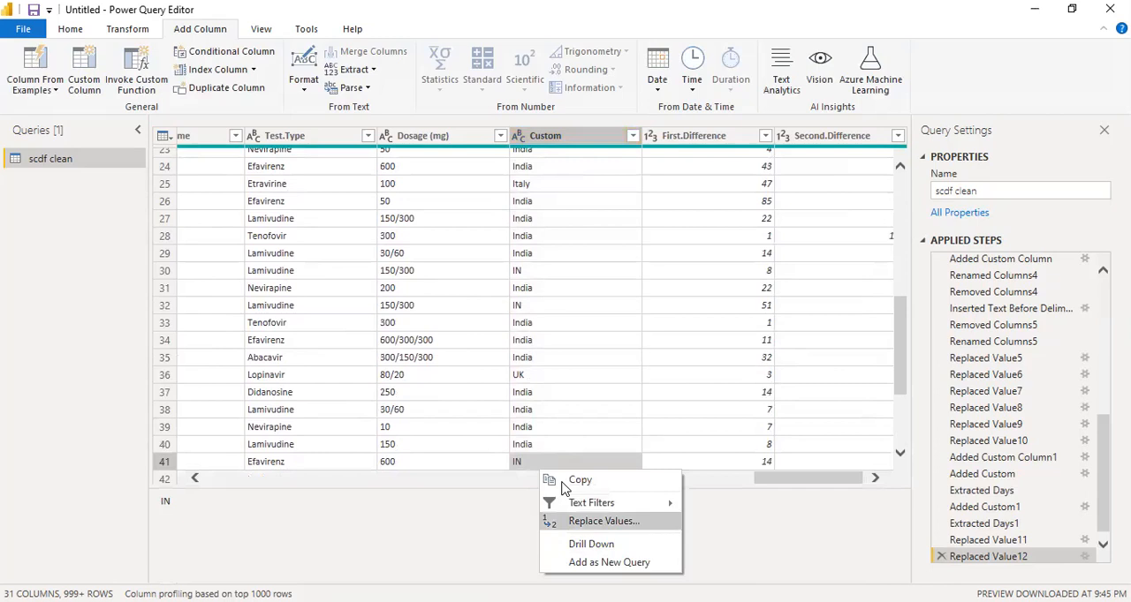
{"action": "left_click", "coordinate": [602, 523]}
{"action": "type", "text": "India"}
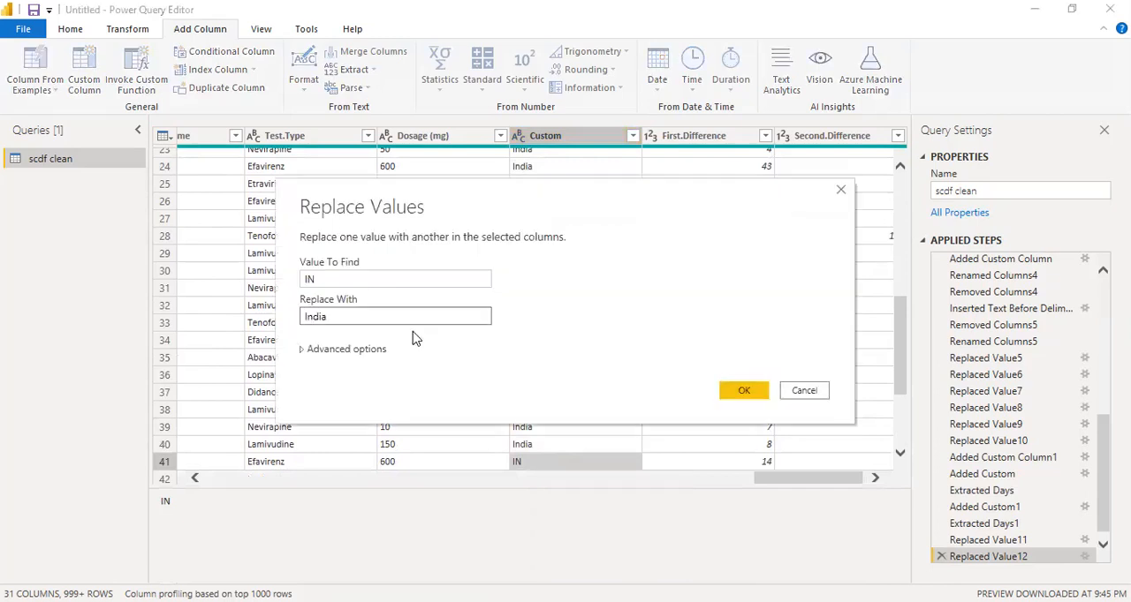
{"action": "left_click", "coordinate": [743, 391]}
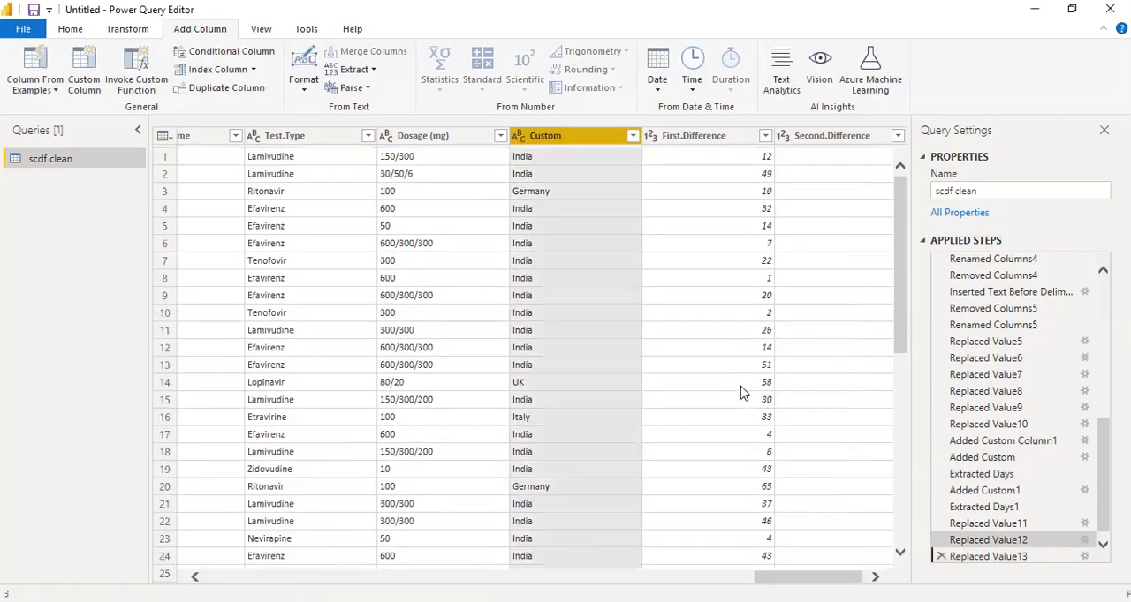
{"action": "scroll", "coordinate": [603, 460], "scroll_direction": "down", "scroll_amount": 5}
{"action": "scroll", "coordinate": [603, 460], "scroll_direction": "up", "scroll_amount": 5}
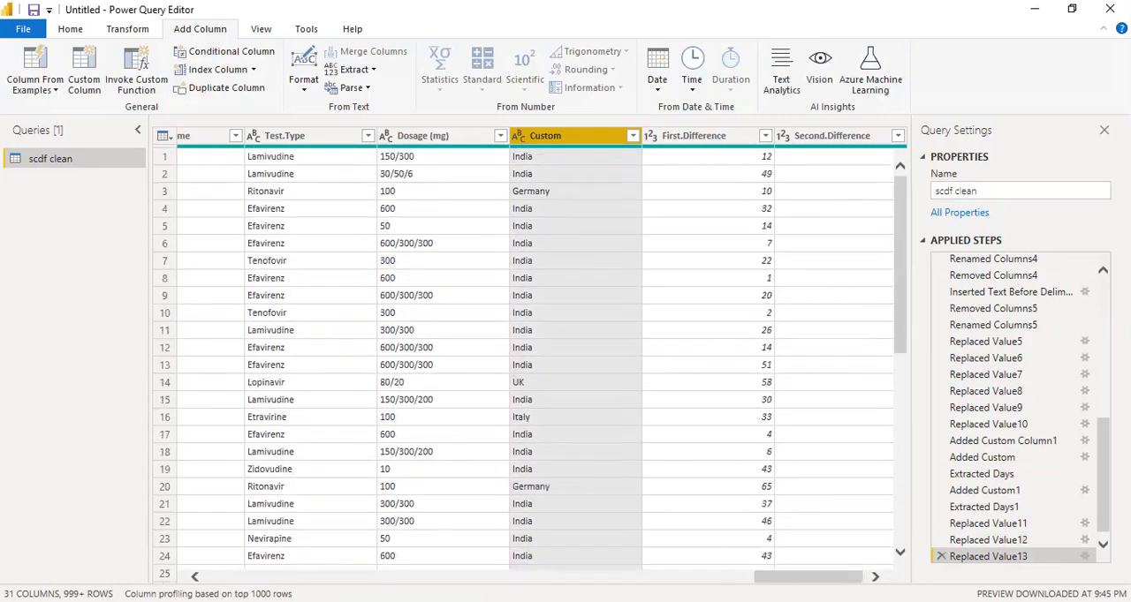
Inspect the row 6 value in the Second.Difference column and return to the table's first columns
{"action": "scroll", "coordinate": [720, 523], "scroll_direction": "right", "scroll_amount": 1}
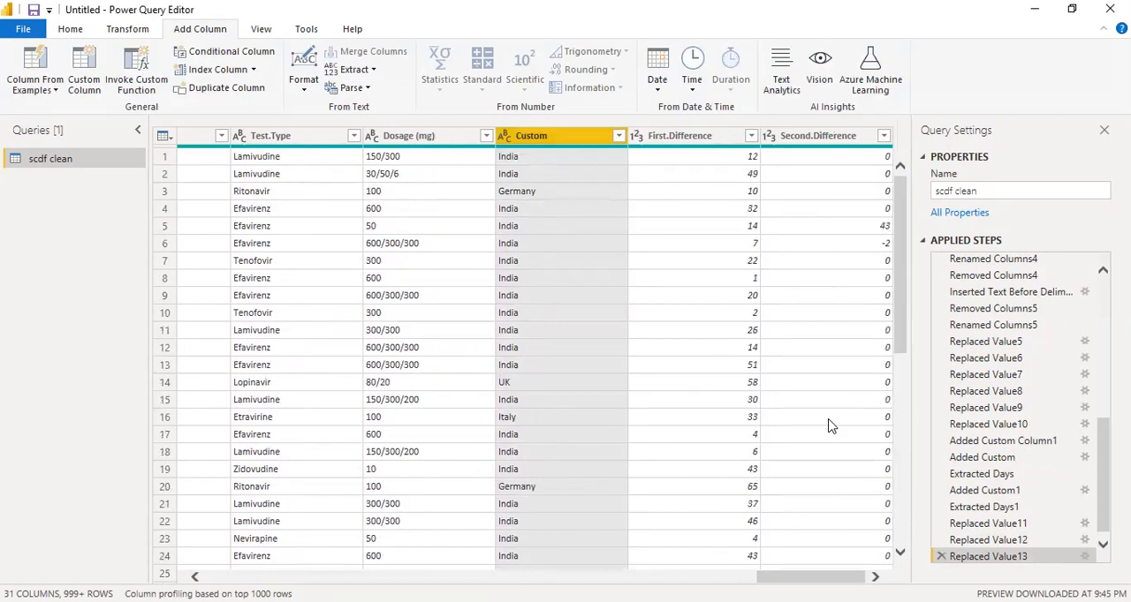
{"action": "left_click", "coordinate": [821, 142]}
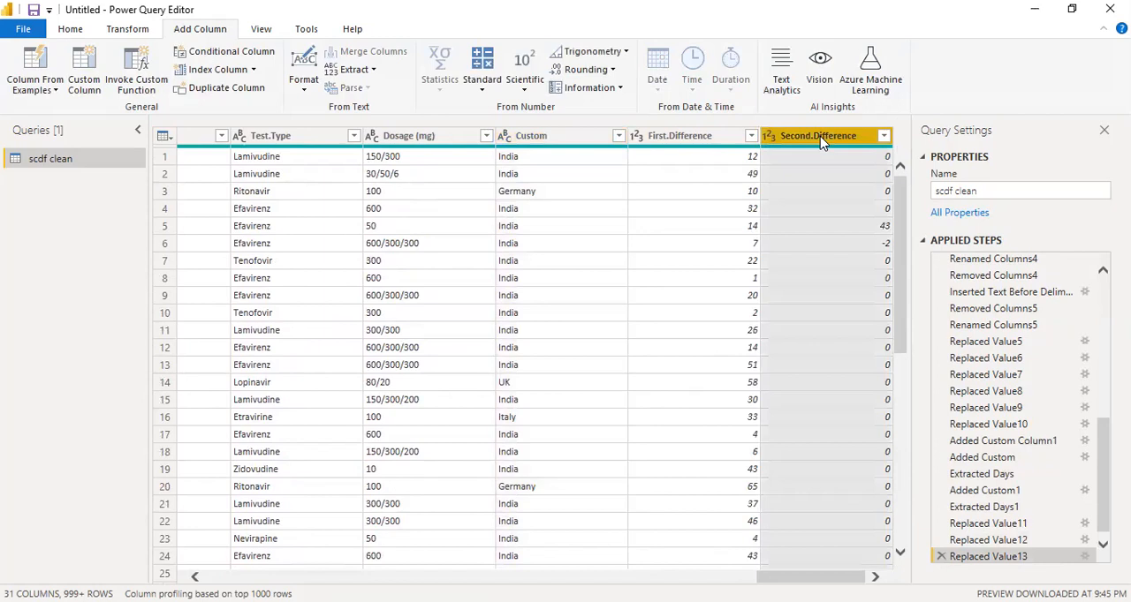
{"action": "left_click", "coordinate": [876, 248]}
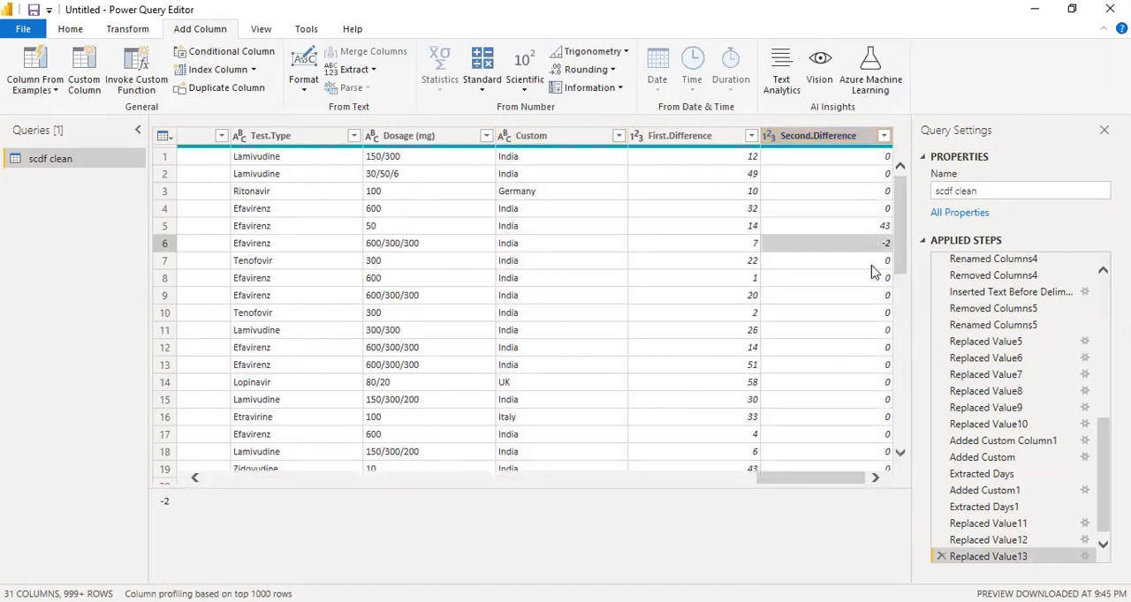
{"action": "left_click_drag", "start_coordinate": [815, 484], "coordinate": [142, 500]}
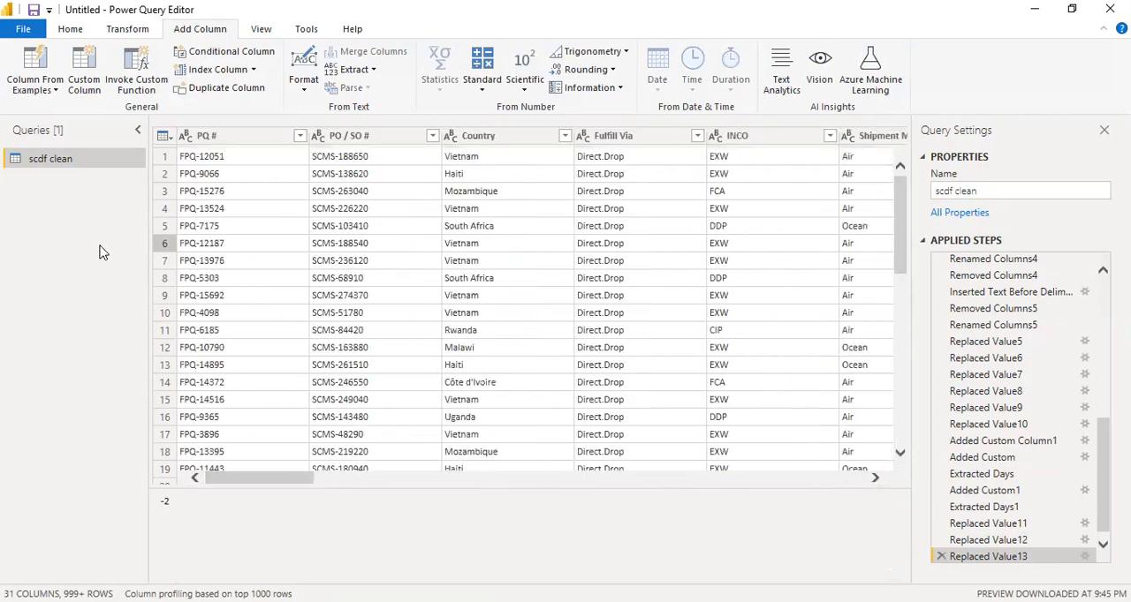
Review the text formatting options available for the PO / SO # column
{"action": "left_click", "coordinate": [128, 33]}
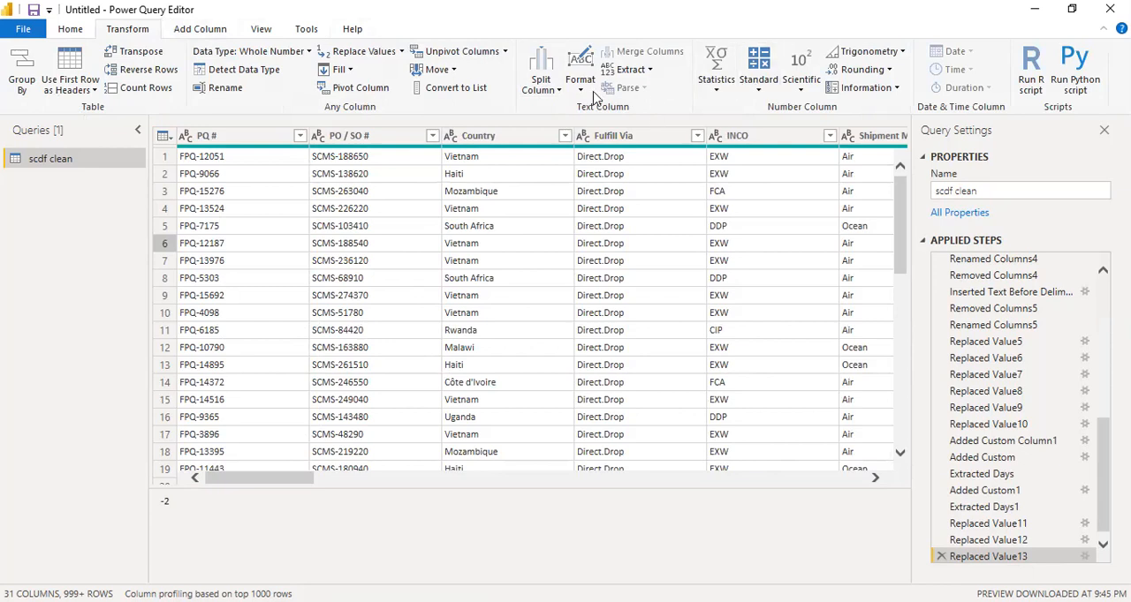
{"action": "left_click", "coordinate": [353, 140]}
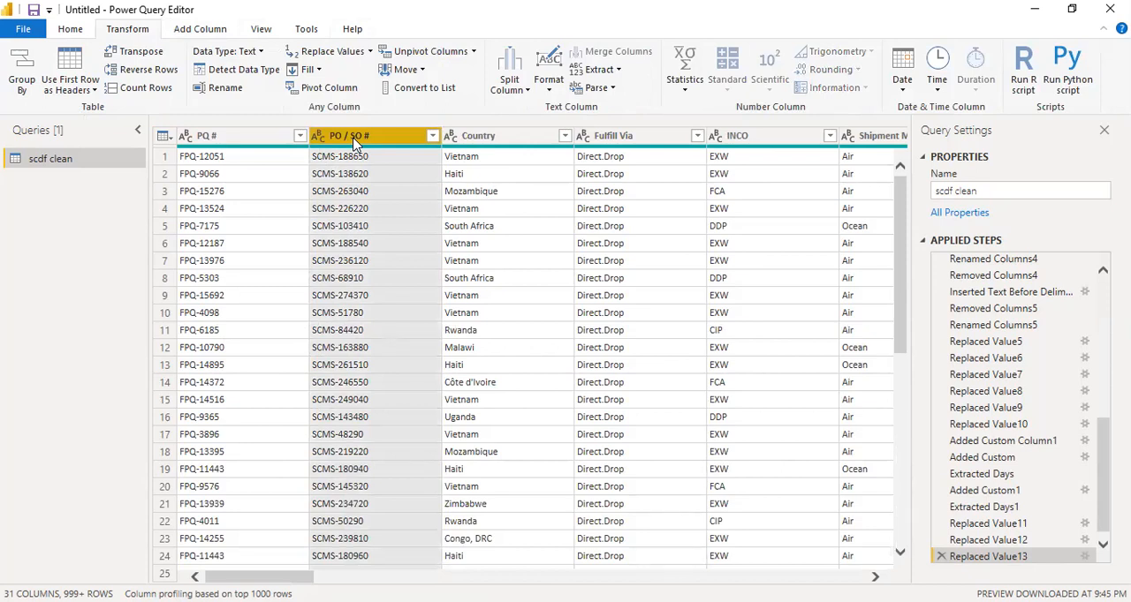
{"action": "left_click", "coordinate": [548, 92]}
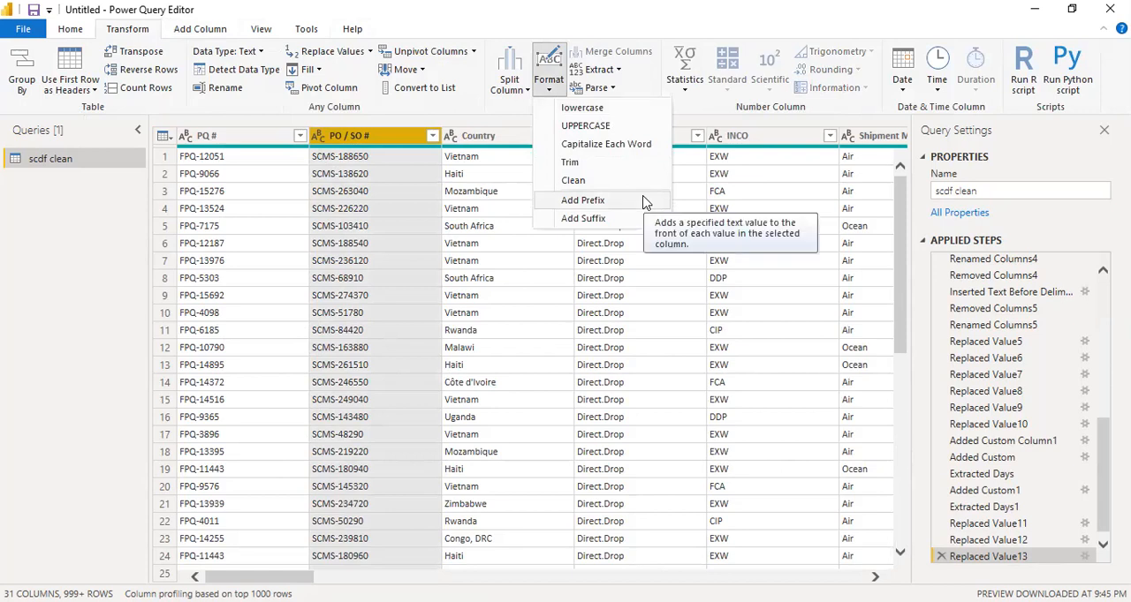
{"action": "left_click", "coordinate": [247, 161]}
{"action": "left_click", "coordinate": [248, 161]}
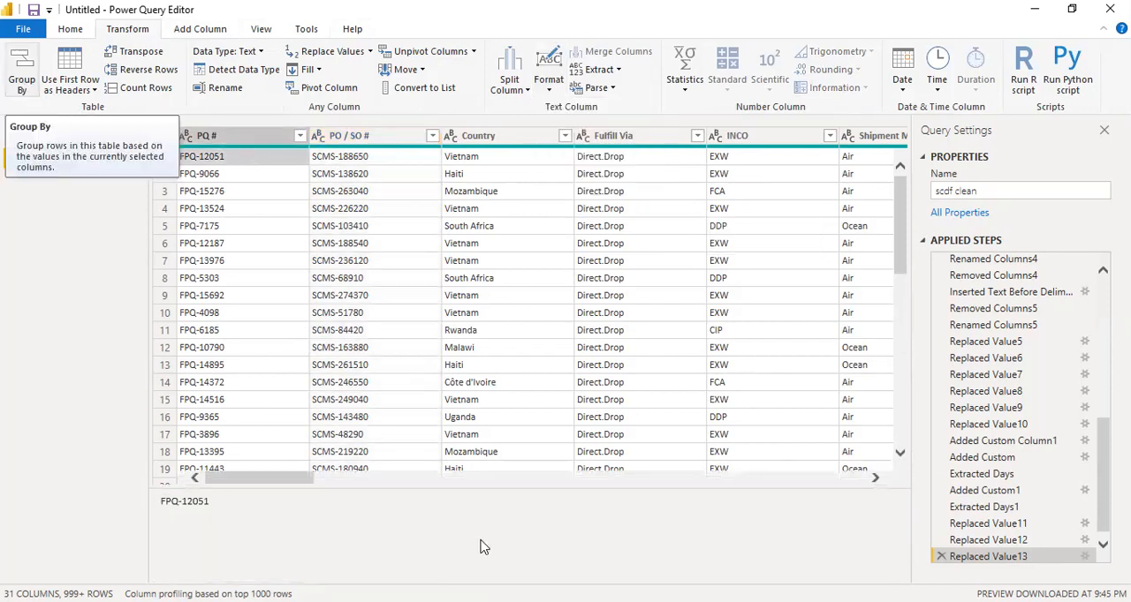
{"action": "left_click_drag", "start_coordinate": [255, 478], "coordinate": [212, 491]}
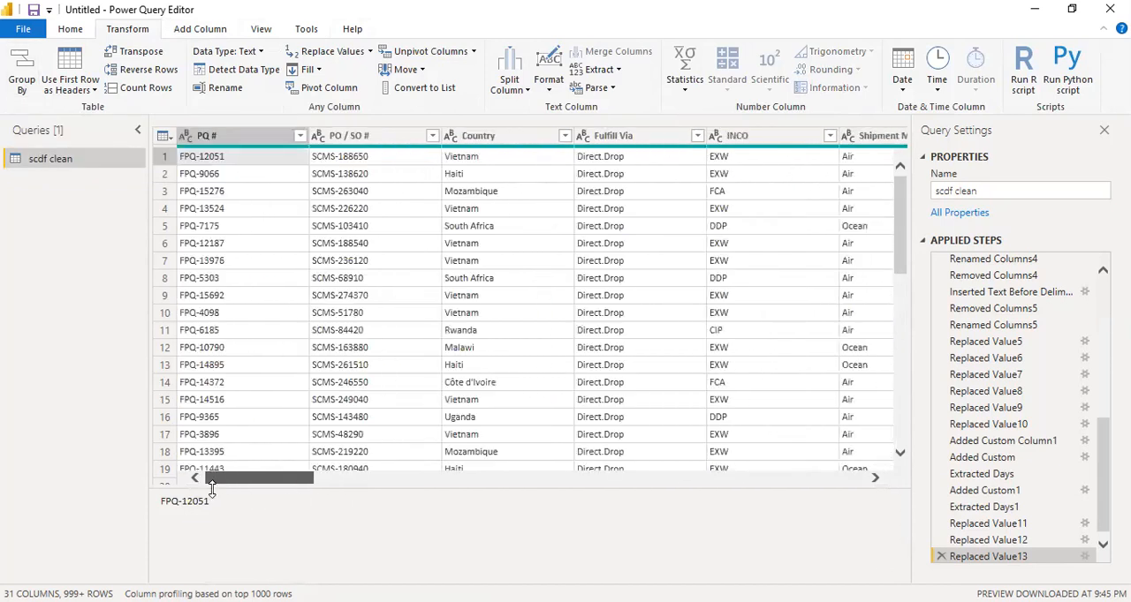
Group the rows by Country with a Count column that sums Freight Cost (USD)
{"action": "left_click", "coordinate": [507, 139]}
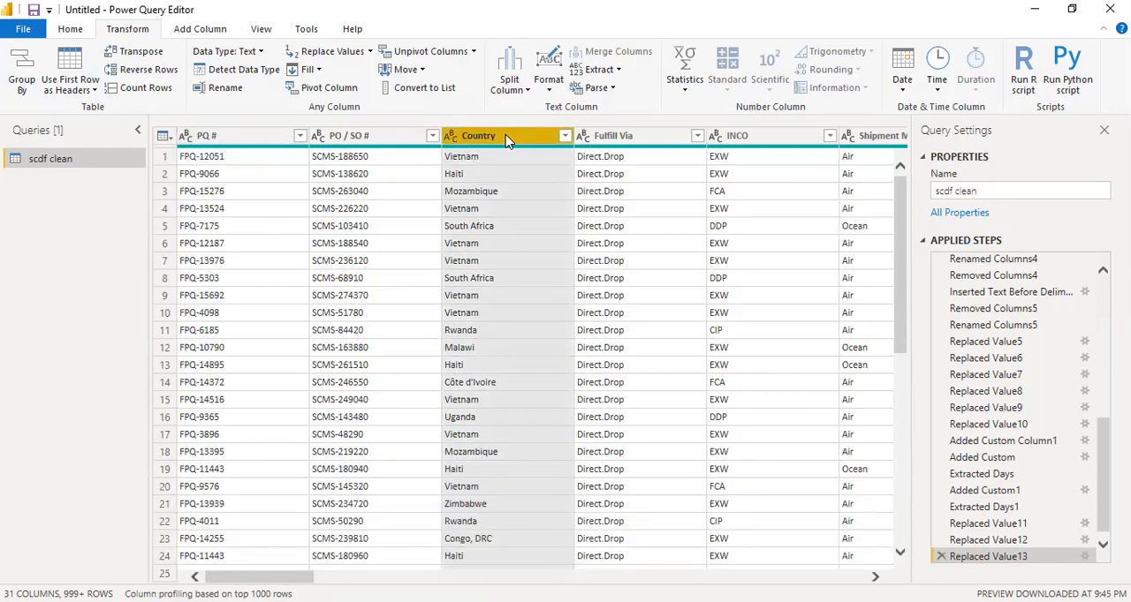
{"action": "left_click", "coordinate": [25, 81]}
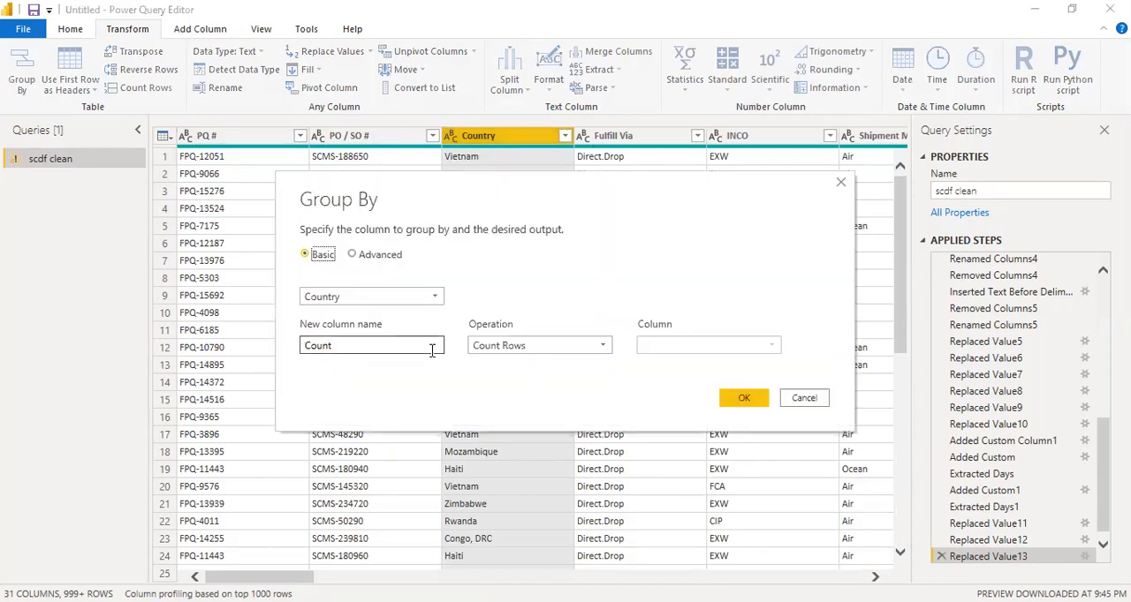
{"action": "left_click", "coordinate": [566, 352]}
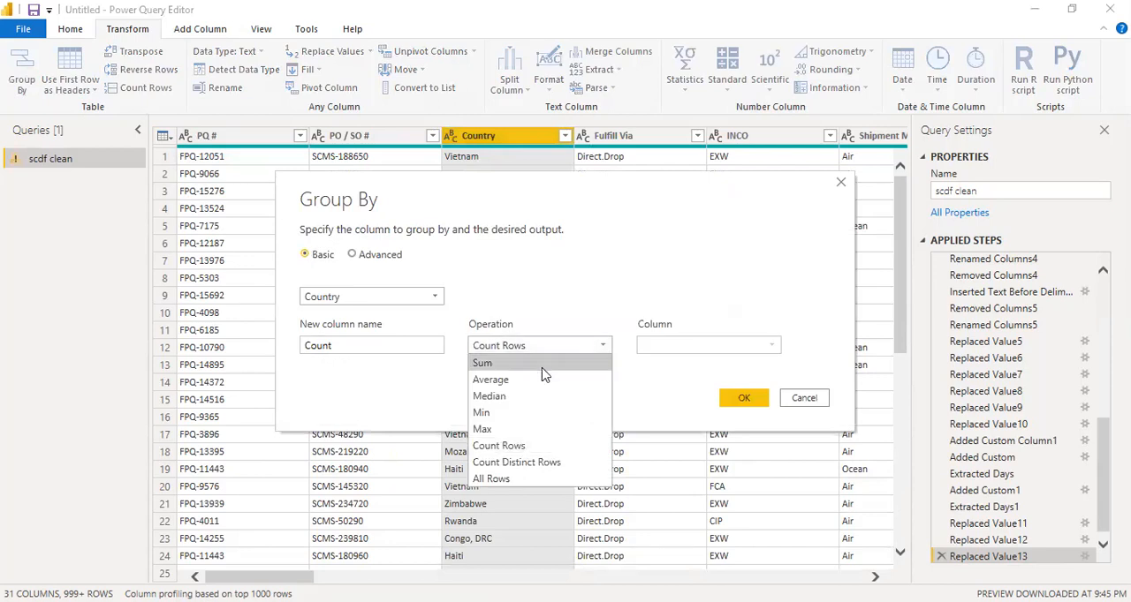
{"action": "left_click", "coordinate": [541, 366]}
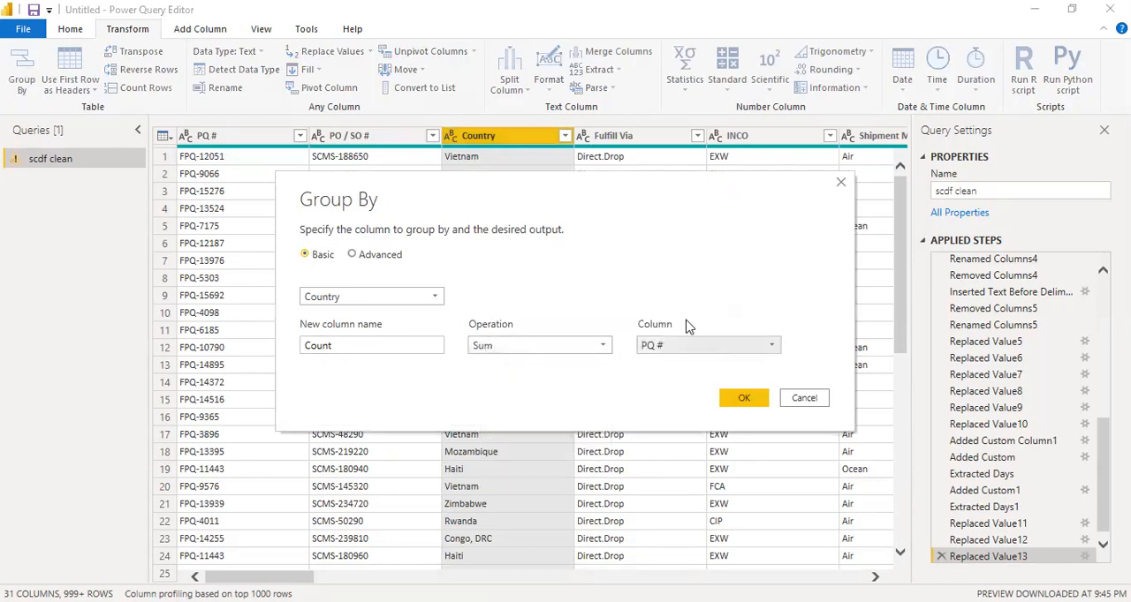
{"action": "left_click", "coordinate": [707, 346]}
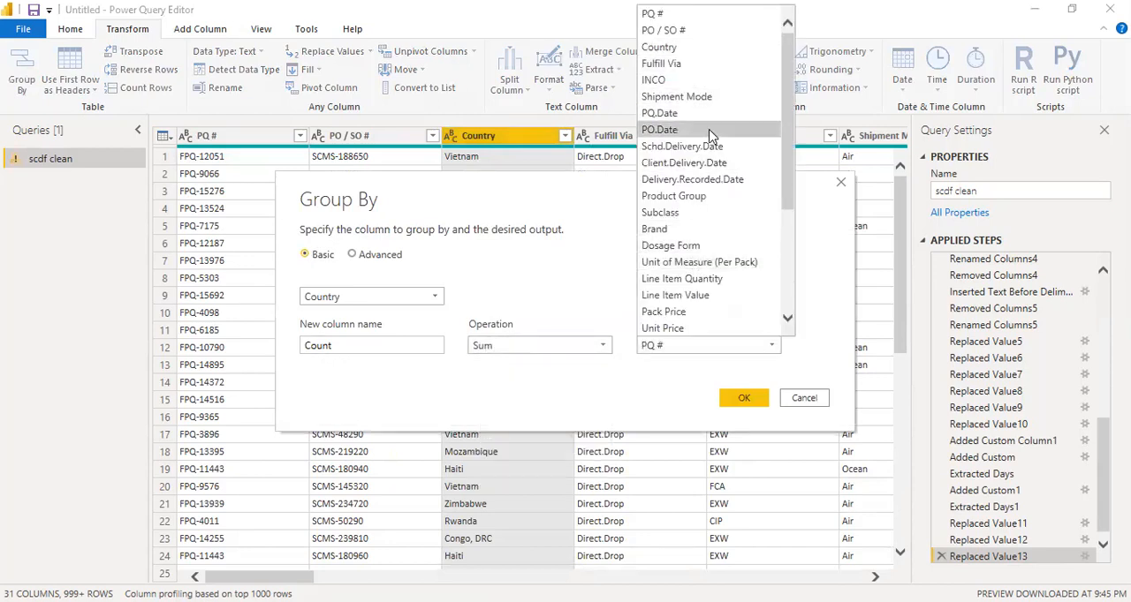
{"action": "scroll", "coordinate": [721, 254], "scroll_direction": "down", "scroll_amount": 2}
{"action": "scroll", "coordinate": [721, 254], "scroll_direction": "down", "scroll_amount": 2}
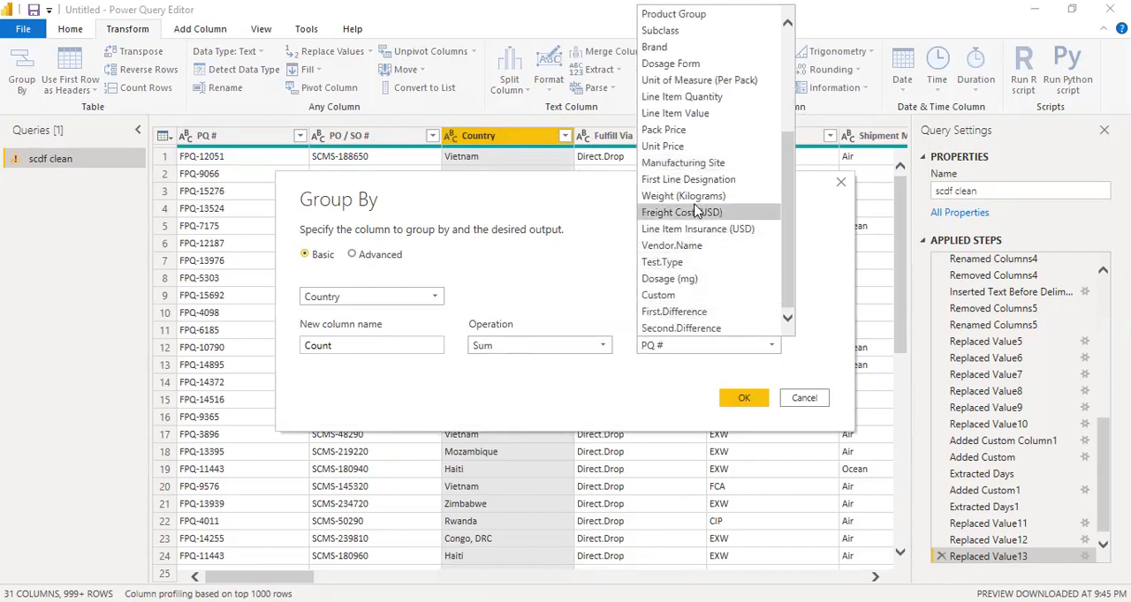
{"action": "left_click", "coordinate": [706, 213]}
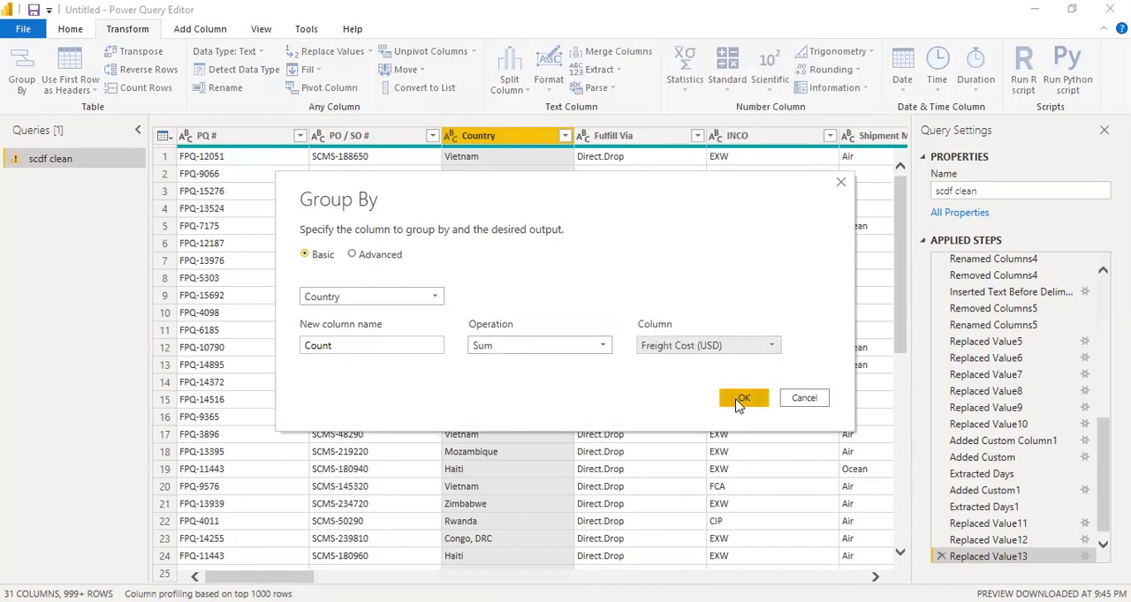
{"action": "left_click", "coordinate": [739, 402]}
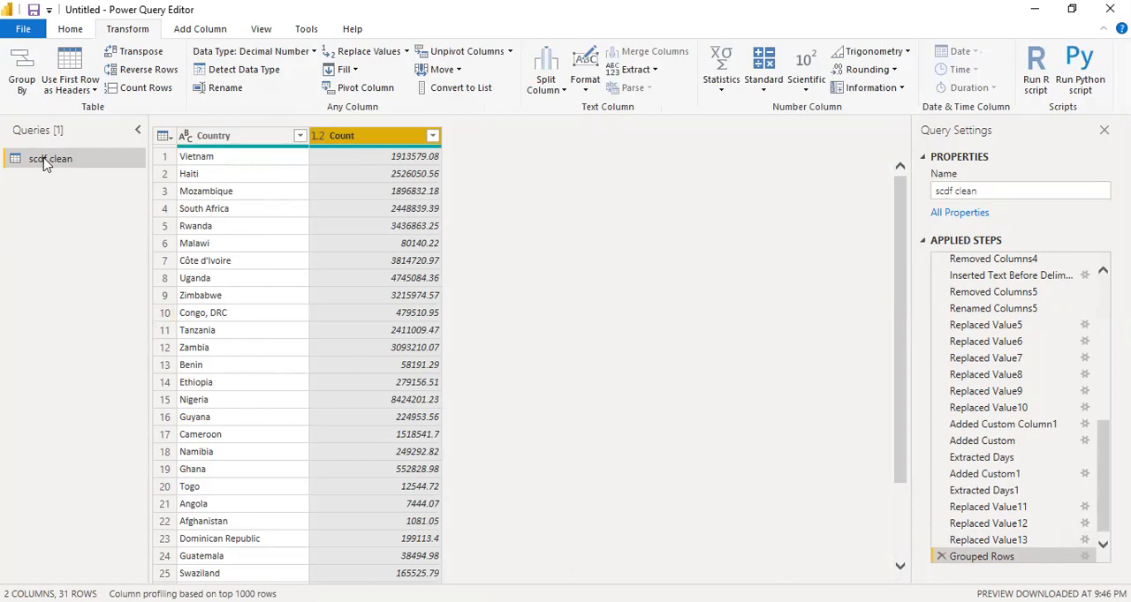
Delete the Grouped Rows step from the applied steps to restore the full table
{"action": "left_click_drag", "start_coordinate": [910, 233], "coordinate": [910, 336]}
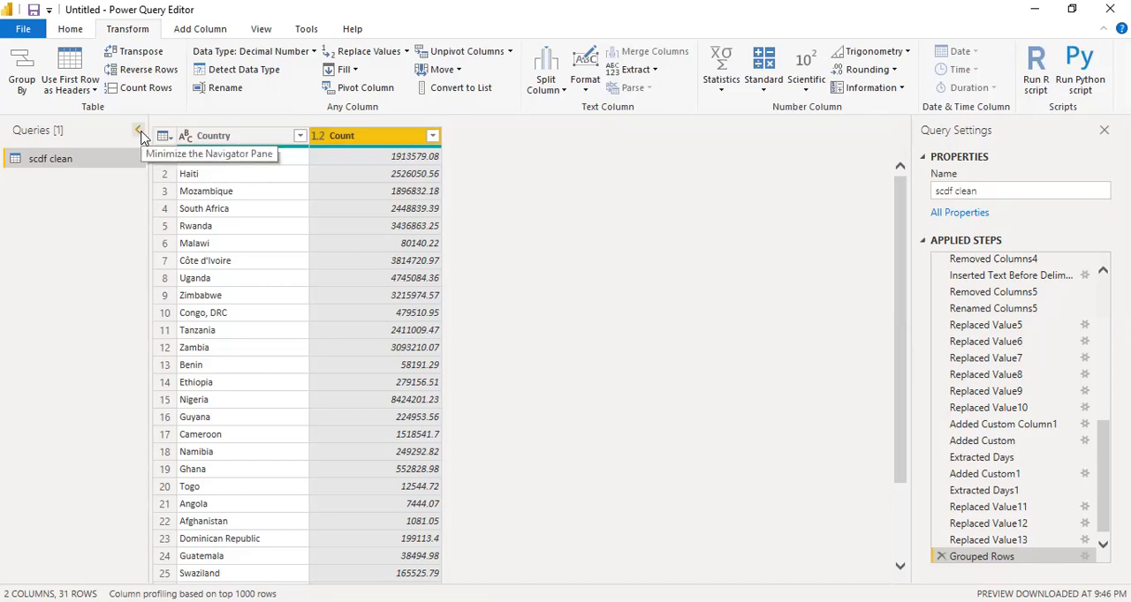
{"action": "right_click", "coordinate": [985, 562]}
{"action": "left_click", "coordinate": [1025, 429]}
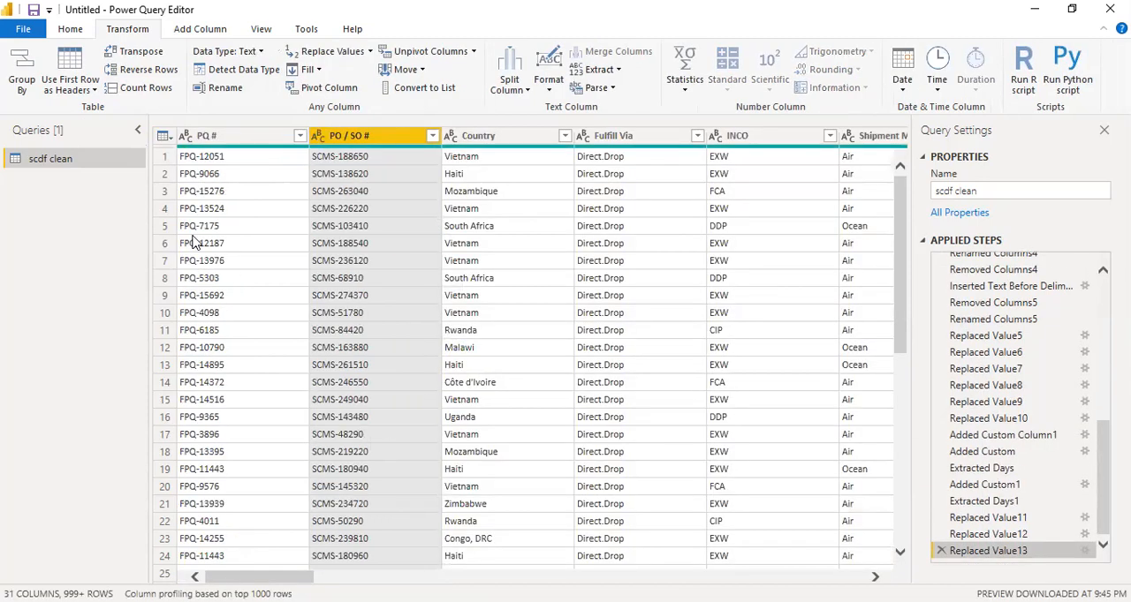
Reverse the table's row order and reverse it again to return to the original order
{"action": "left_click", "coordinate": [161, 76]}
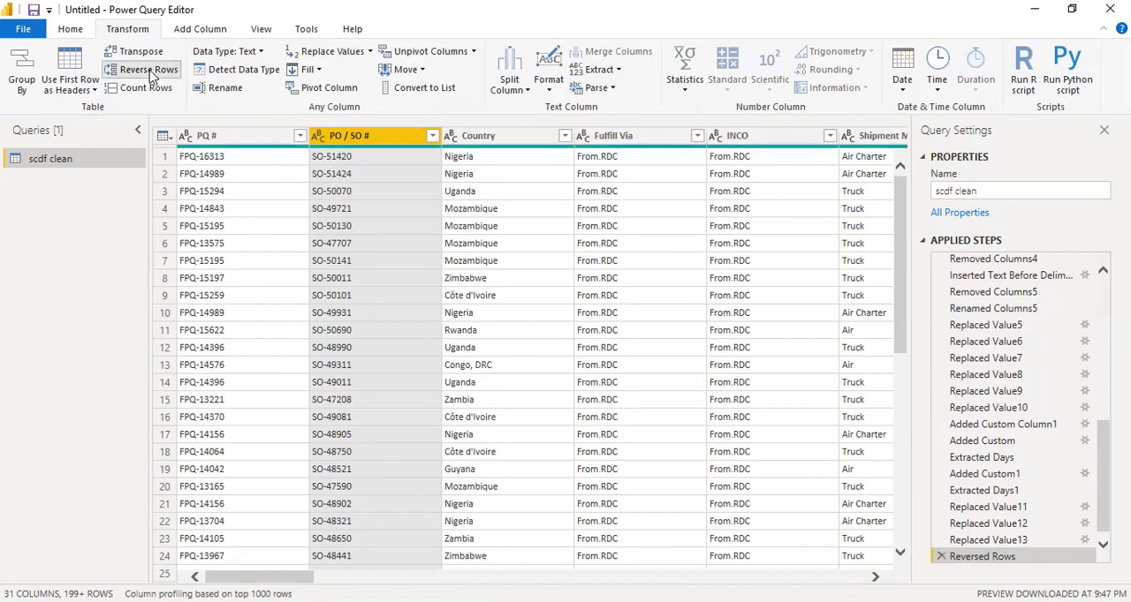
{"action": "left_click", "coordinate": [148, 71]}
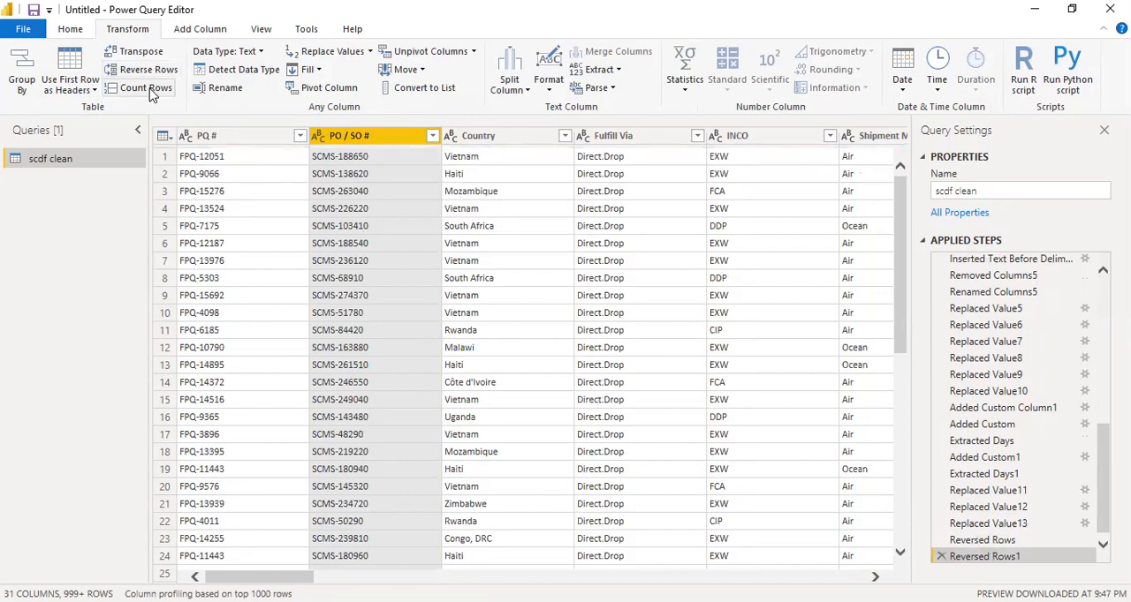
Count the table's rows and delete the resulting Counted Rows step
{"action": "left_click", "coordinate": [145, 88]}
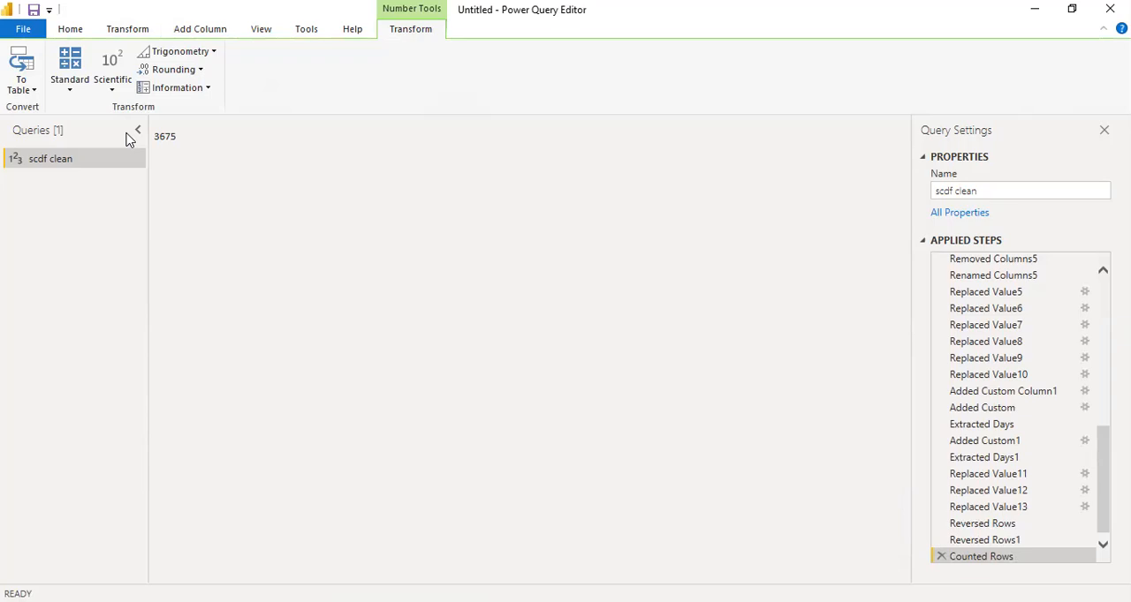
{"action": "right_click", "coordinate": [972, 562]}
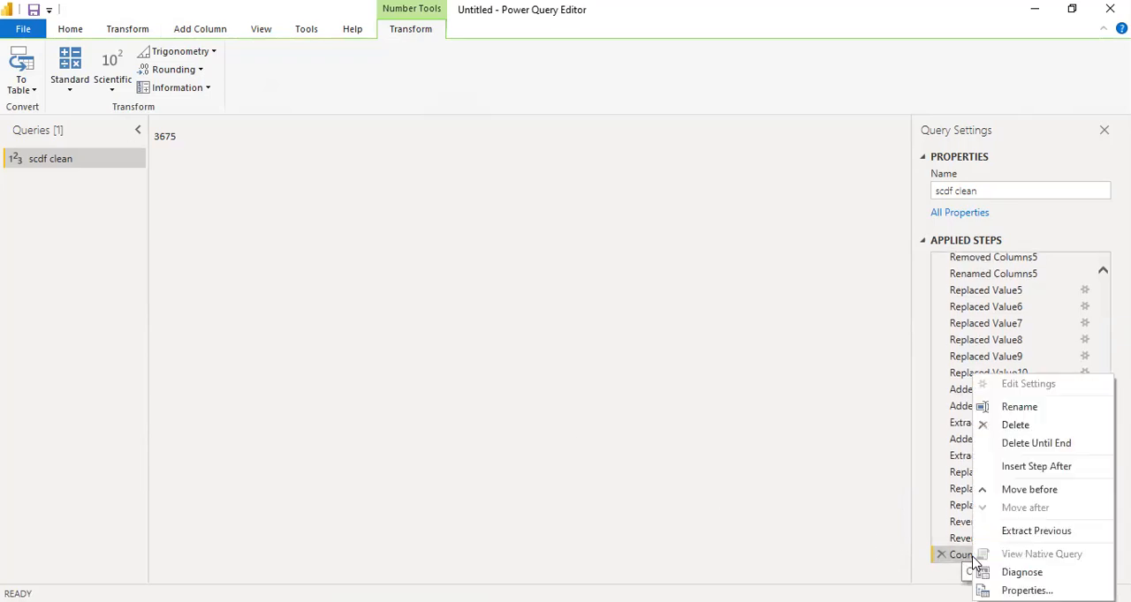
{"action": "left_click", "coordinate": [1007, 428]}
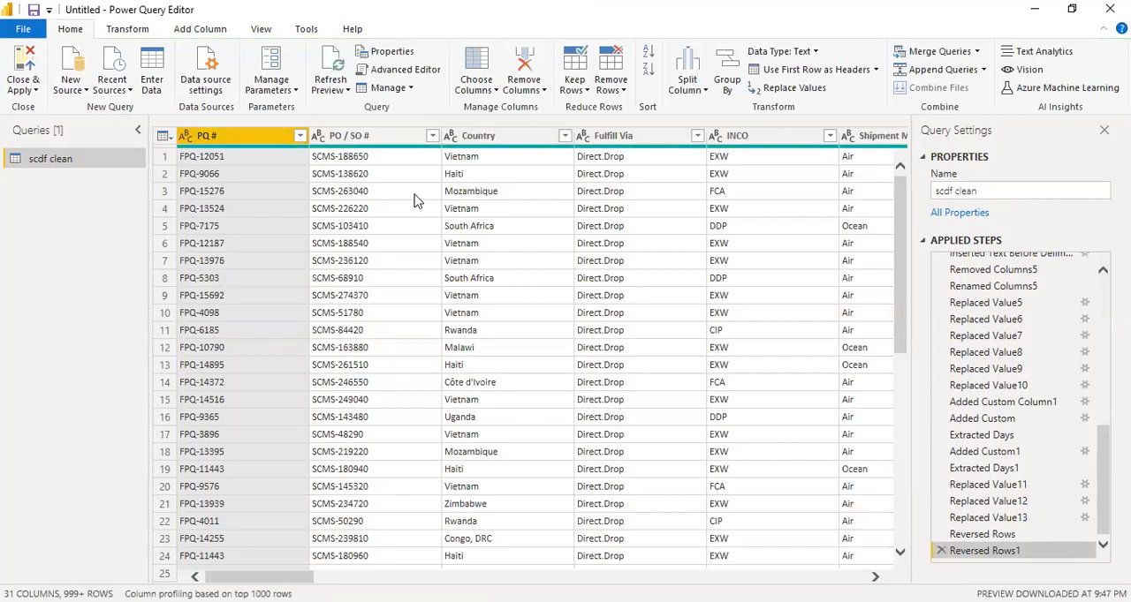
{"action": "left_click", "coordinate": [372, 161]}
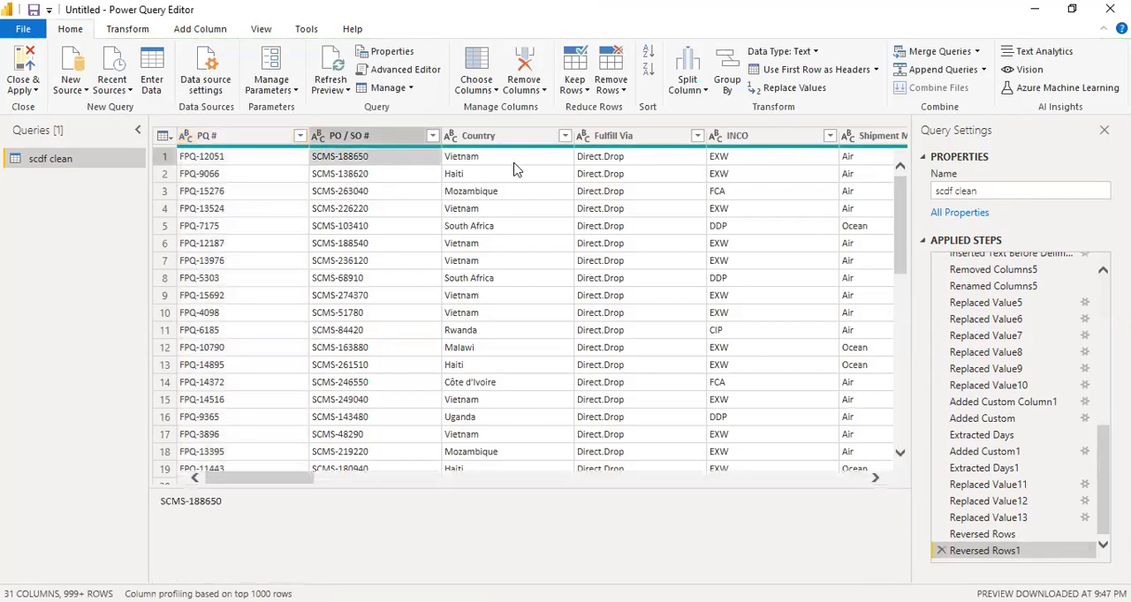
{"action": "left_click", "coordinate": [126, 29]}
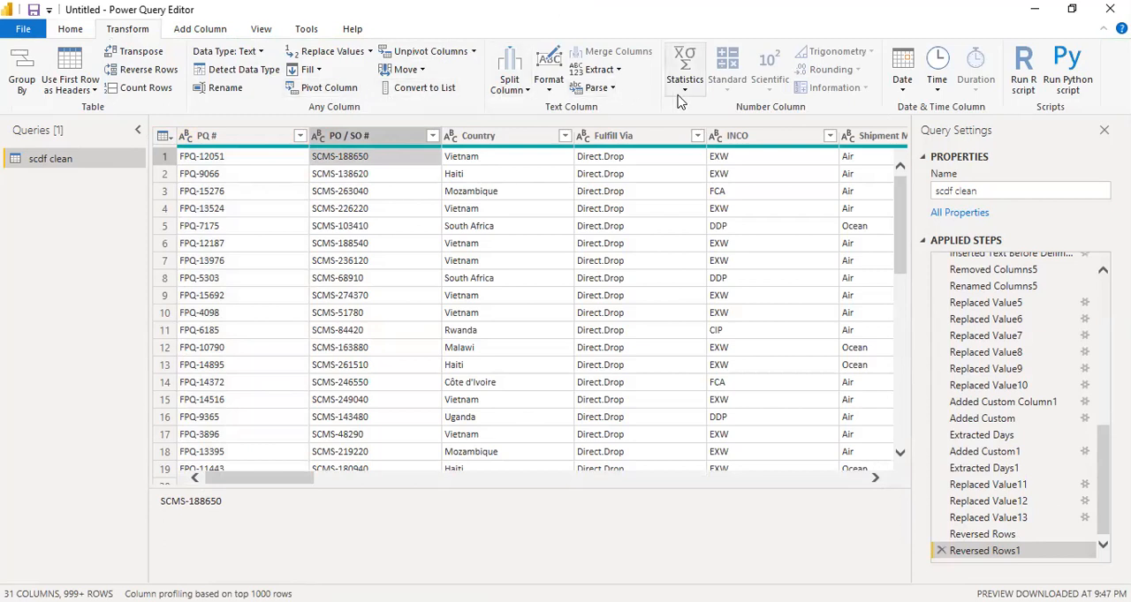
{"action": "left_click", "coordinate": [196, 32]}
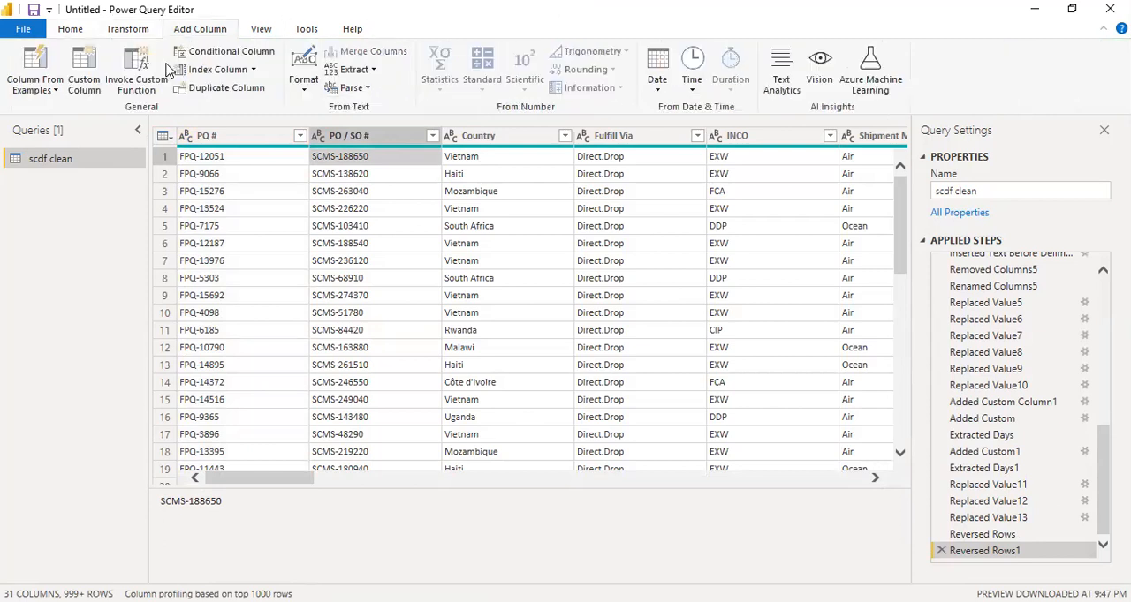
{"action": "left_click", "coordinate": [60, 94]}
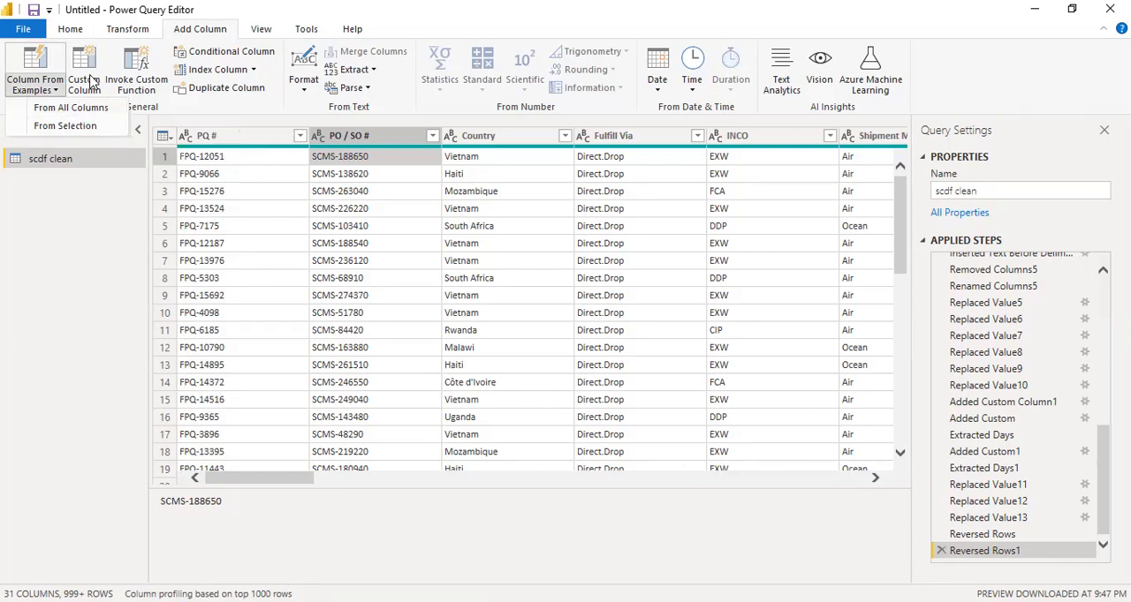
{"action": "left_click", "coordinate": [297, 490]}
Start a conditional column whose first clause outputs Cheap when Freight Cost (USD) is less than 1000
{"action": "left_click_drag", "start_coordinate": [297, 484], "coordinate": [808, 485]}
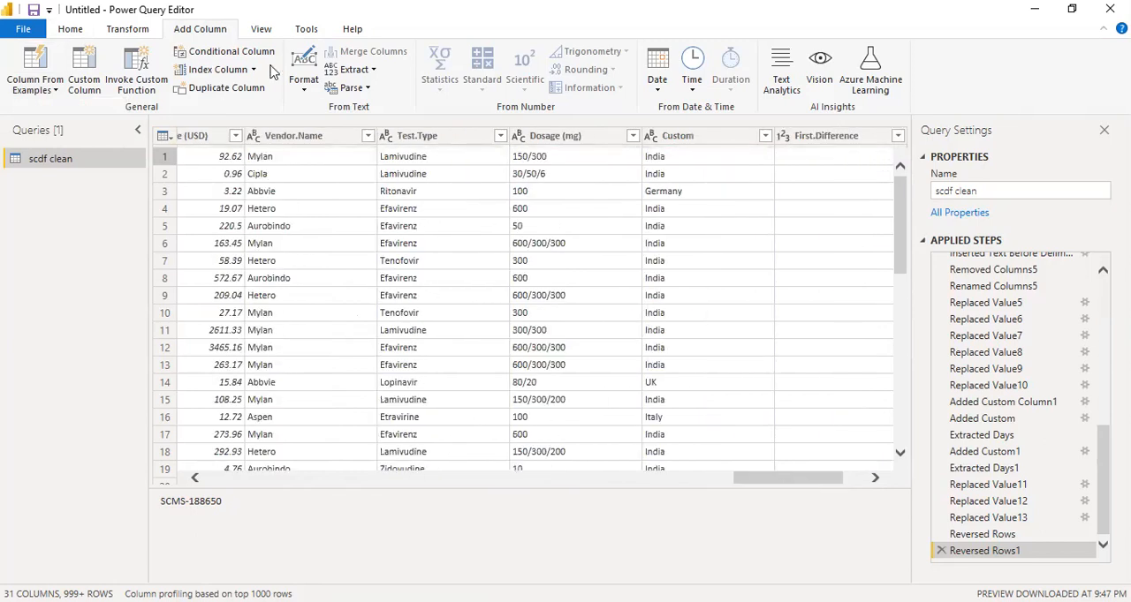
{"action": "left_click", "coordinate": [234, 53]}
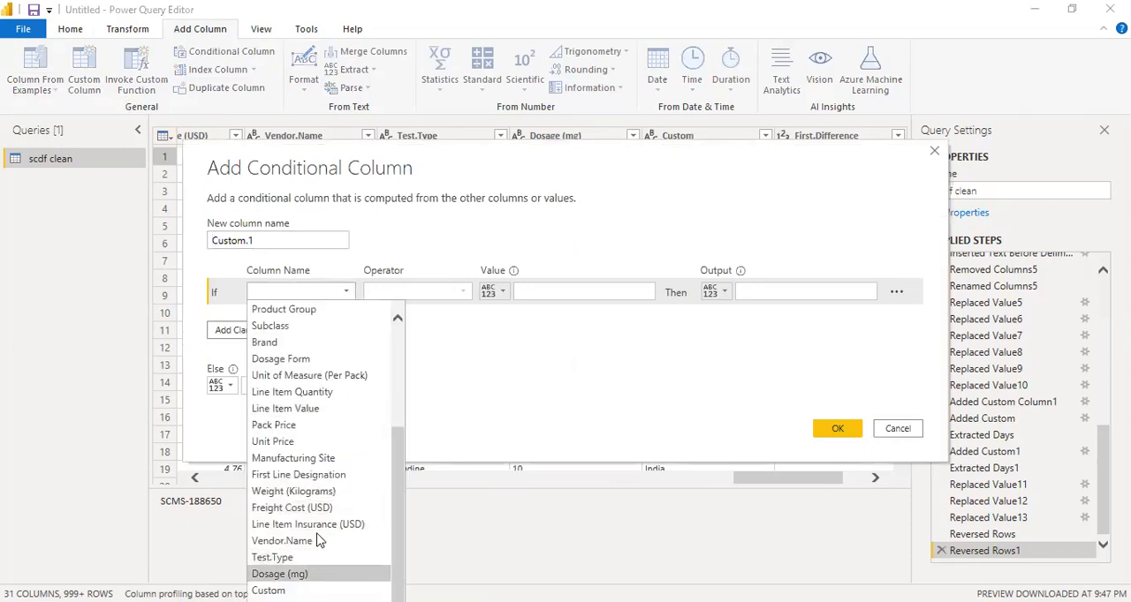
{"action": "left_click", "coordinate": [320, 509]}
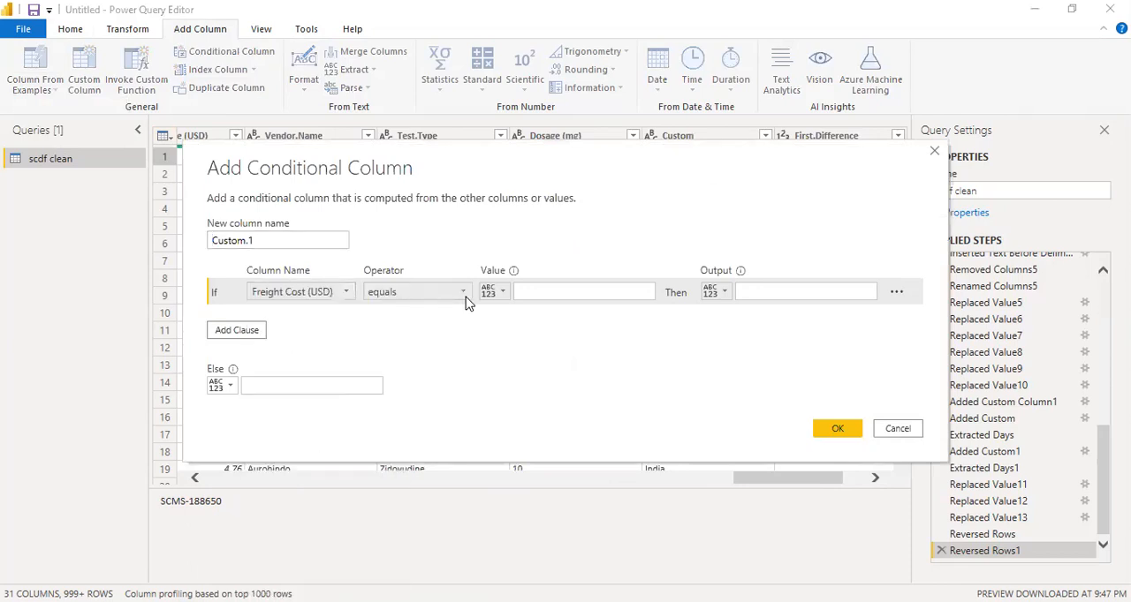
{"action": "left_click", "coordinate": [464, 295]}
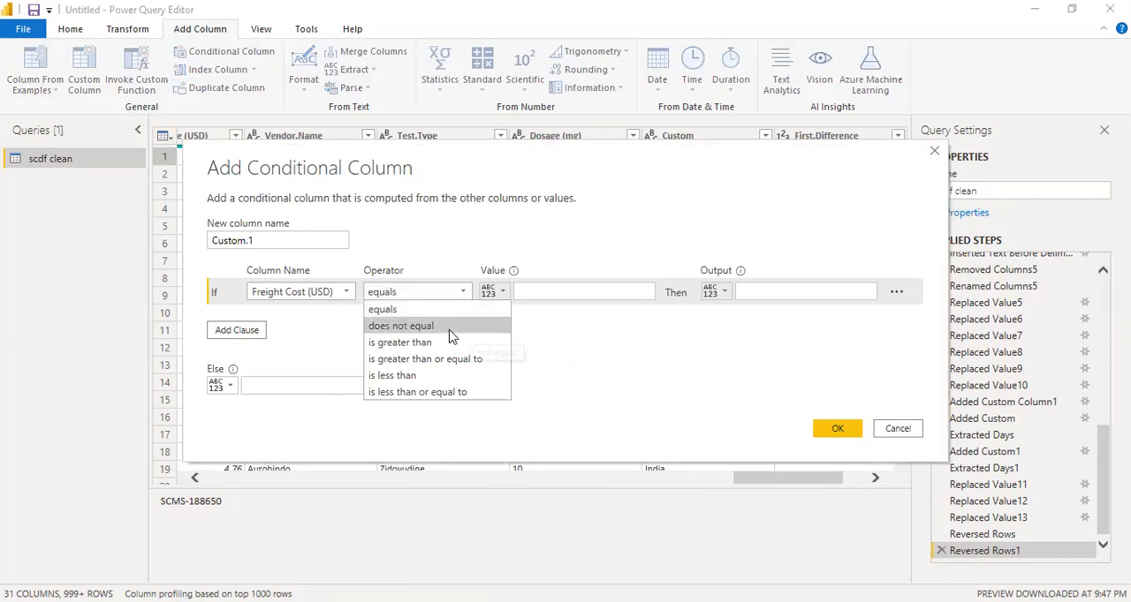
{"action": "left_click", "coordinate": [447, 378]}
{"action": "left_click", "coordinate": [528, 291]}
{"action": "type", "text": "1000"}
{"action": "left_click", "coordinate": [753, 291]}
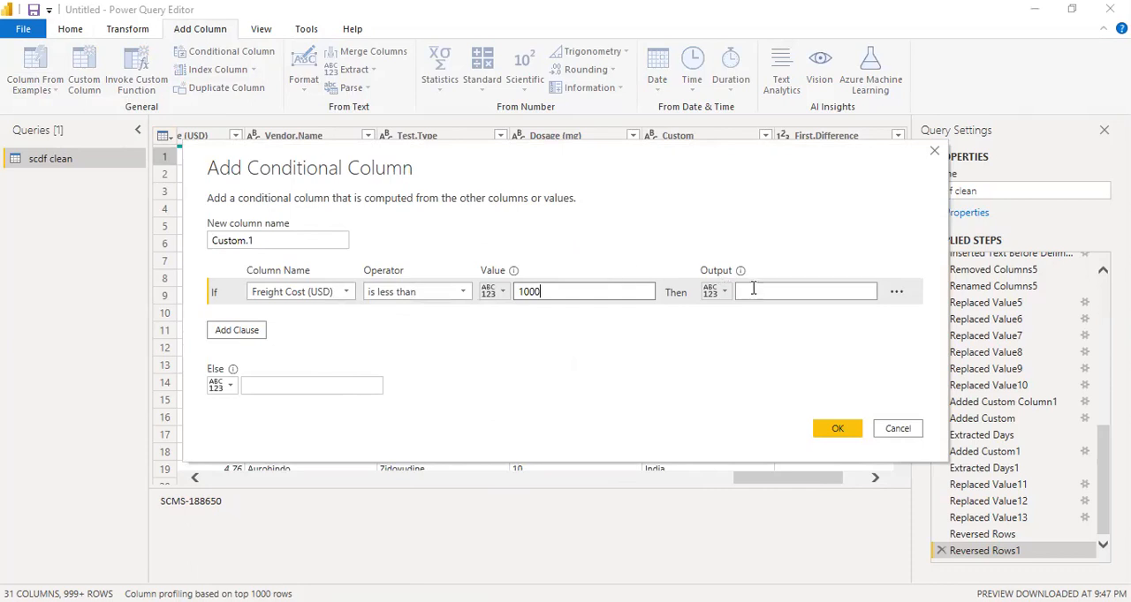
{"action": "type", "text": "Cheap"}
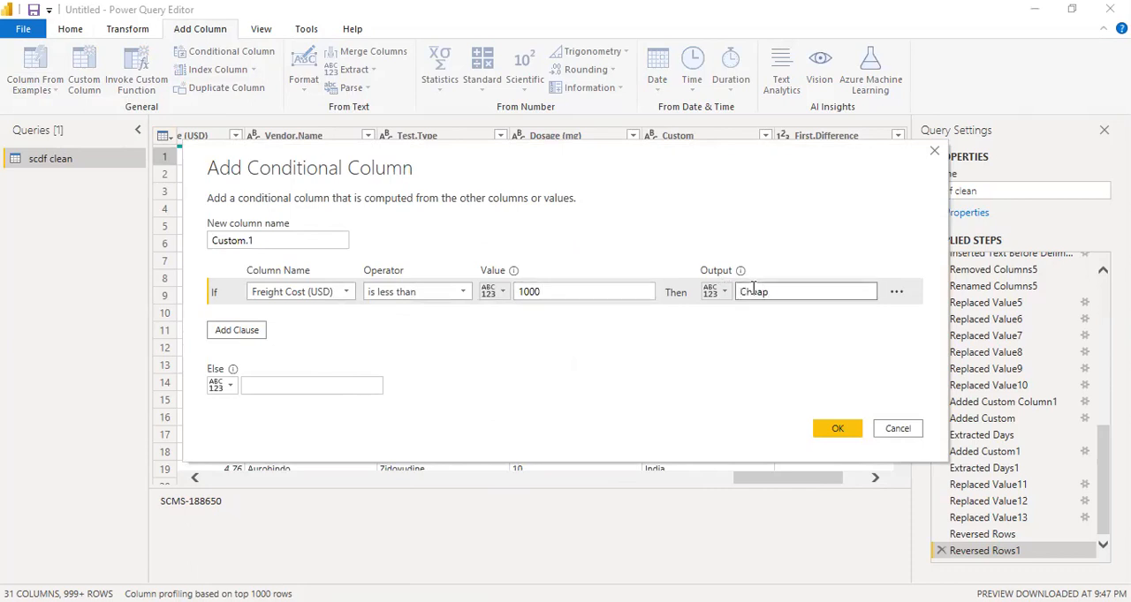
Add an else-if clause that outputs Expensive when Freight Cost (USD) is greater than or equal to 1000
{"action": "left_click", "coordinate": [224, 339]}
{"action": "left_click", "coordinate": [335, 321]}
{"action": "scroll", "coordinate": [325, 505], "scroll_direction": "down", "scroll_amount": 1}
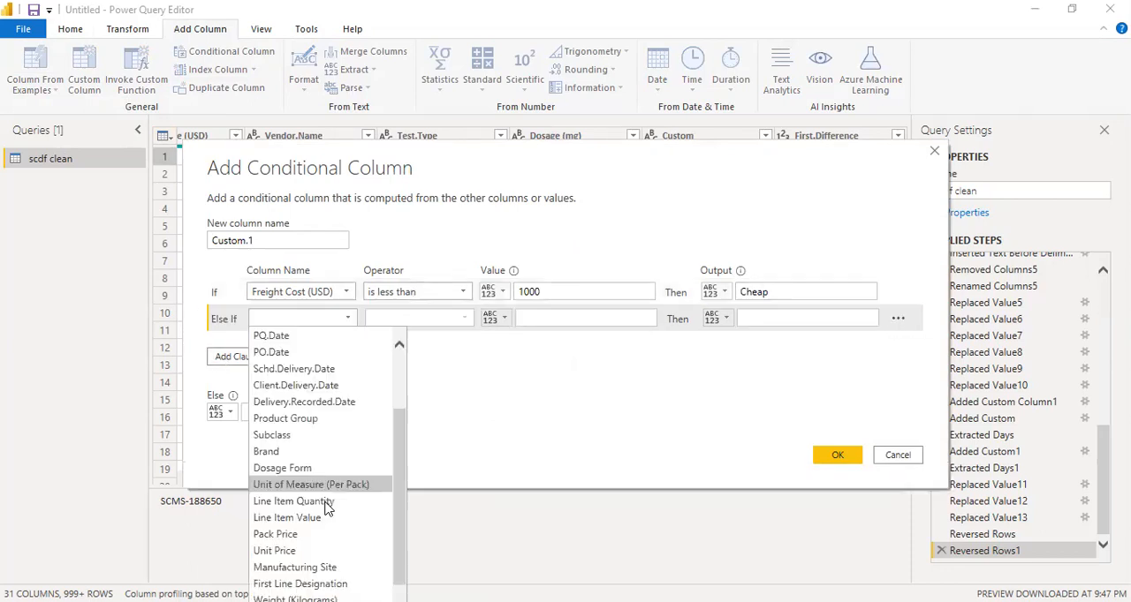
{"action": "scroll", "coordinate": [309, 556], "scroll_direction": "down", "scroll_amount": 1}
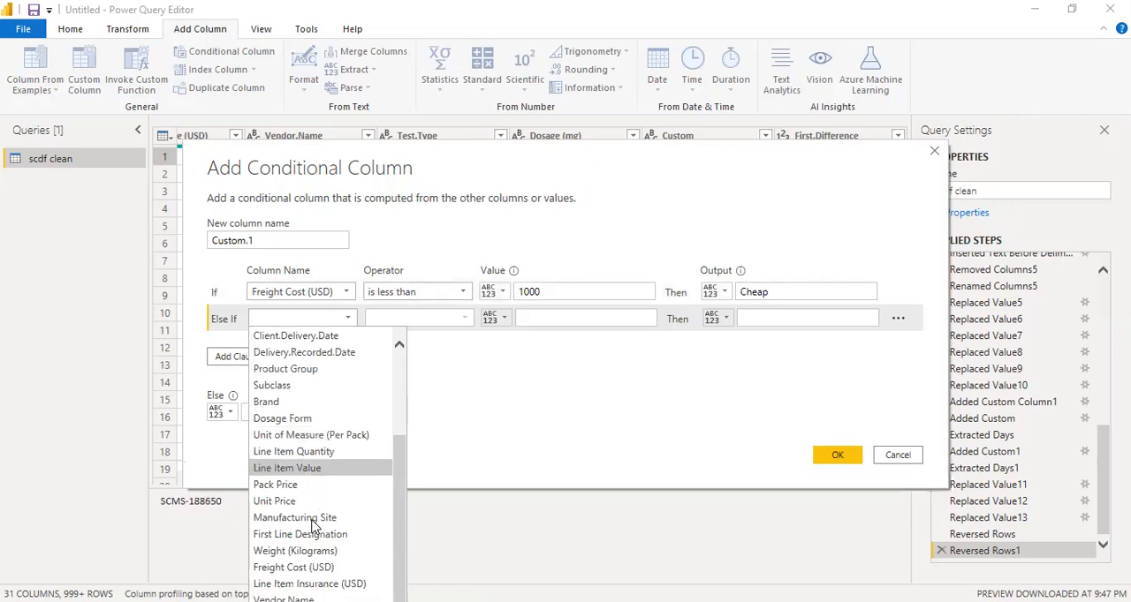
{"action": "left_click", "coordinate": [319, 574]}
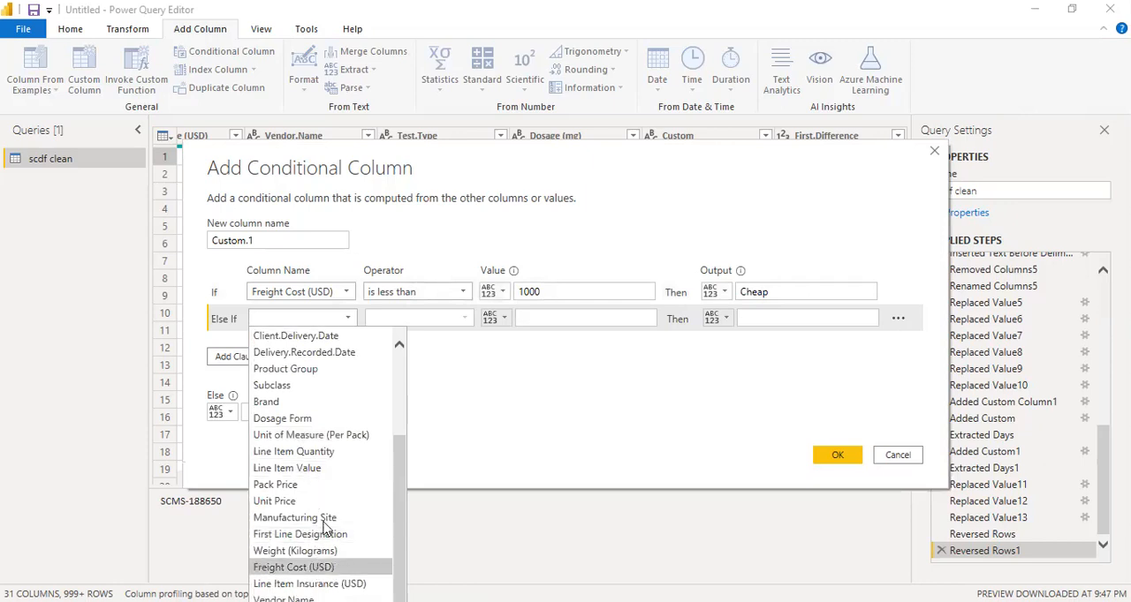
{"action": "left_click", "coordinate": [464, 318]}
{"action": "left_click", "coordinate": [462, 388]}
{"action": "left_click", "coordinate": [545, 319]}
{"action": "type", "text": "1000"}
{"action": "left_click", "coordinate": [777, 318]}
{"action": "type", "text": "Expne"}
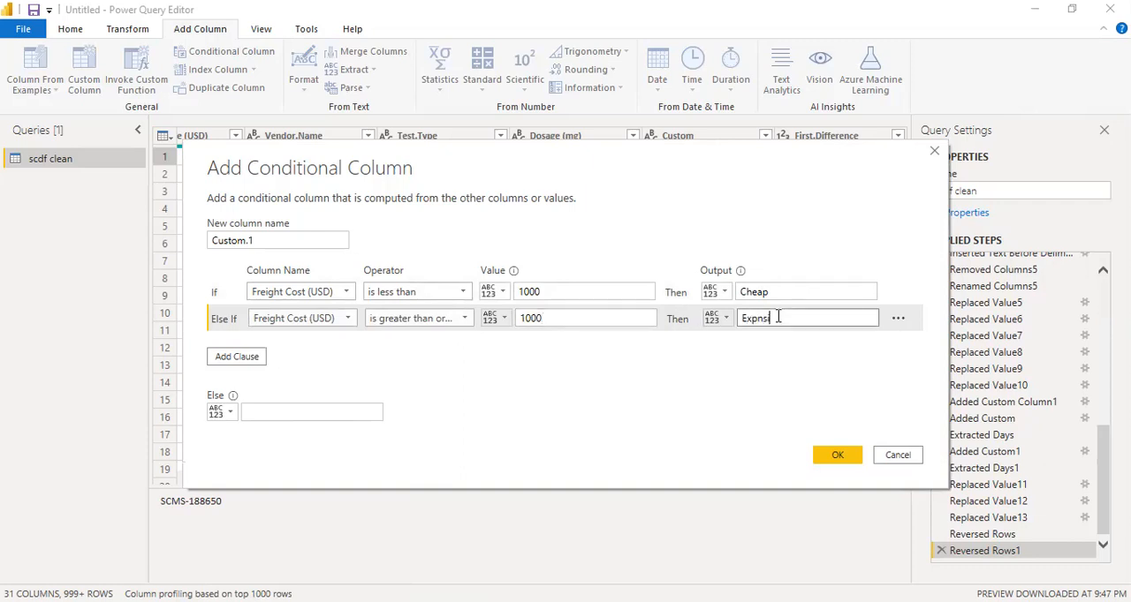
{"action": "key", "text": "BackSpace"}
{"action": "key", "text": "BackSpace"}
{"action": "type", "text": "ensive"}
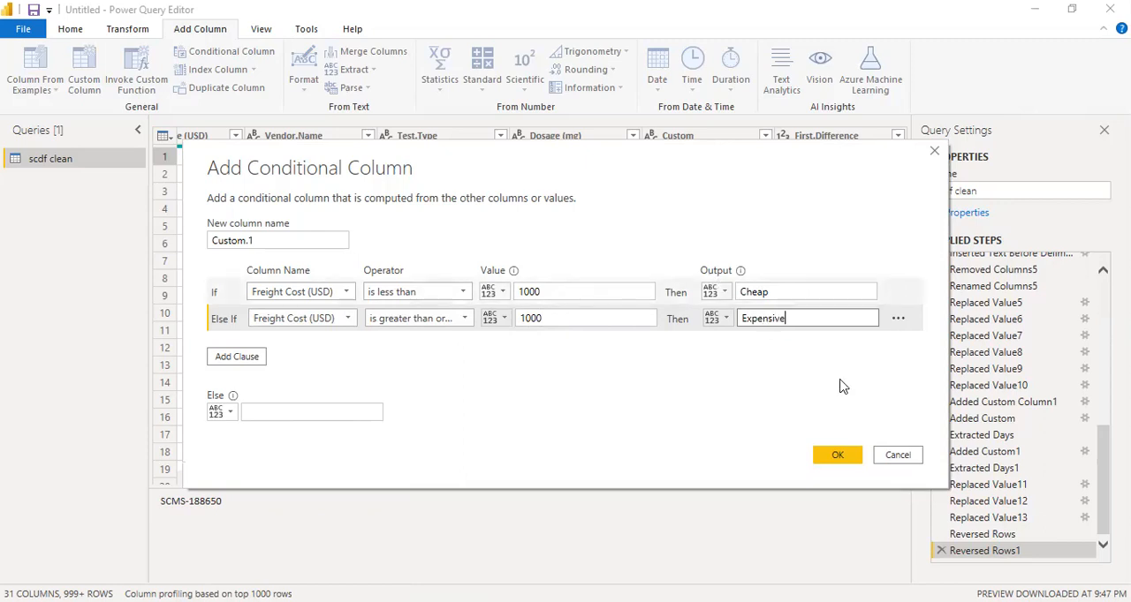
Create the conditional column with the Cheap and Expensive freight cost clauses, keeping the default column name
{"action": "left_click", "coordinate": [837, 456]}
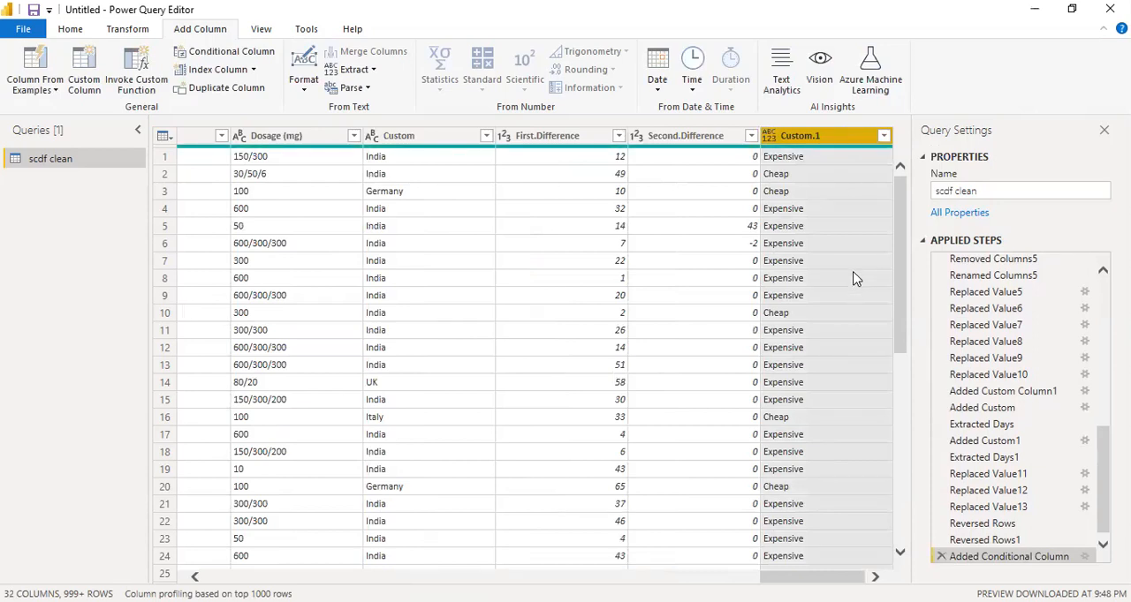
{"action": "left_click", "coordinate": [261, 31]}
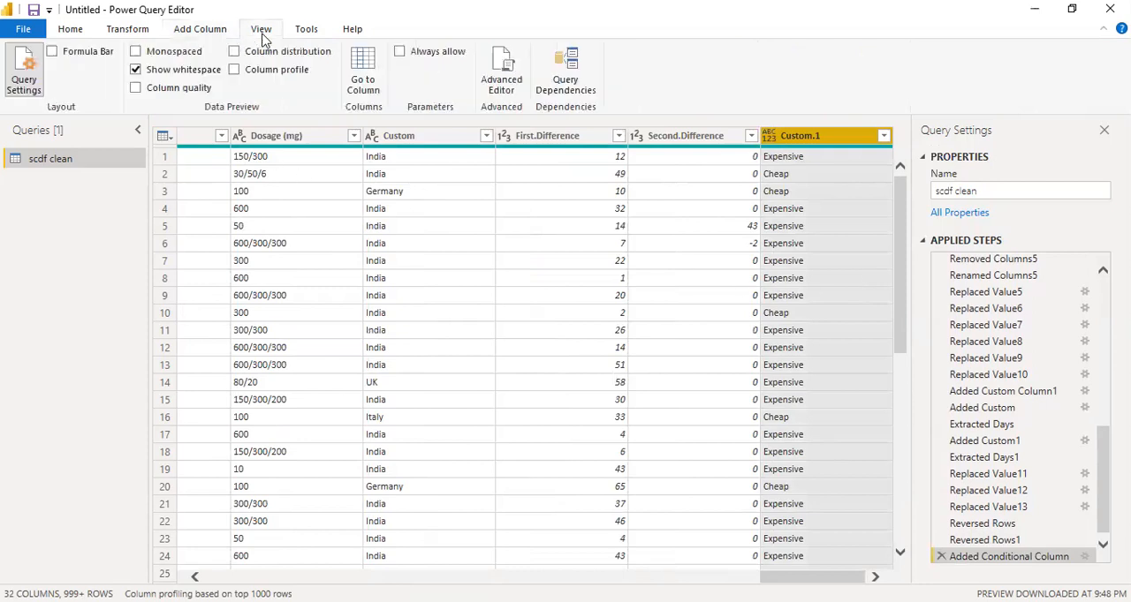
{"action": "scroll", "coordinate": [270, 32], "scroll_direction": "down", "scroll_amount": 1}
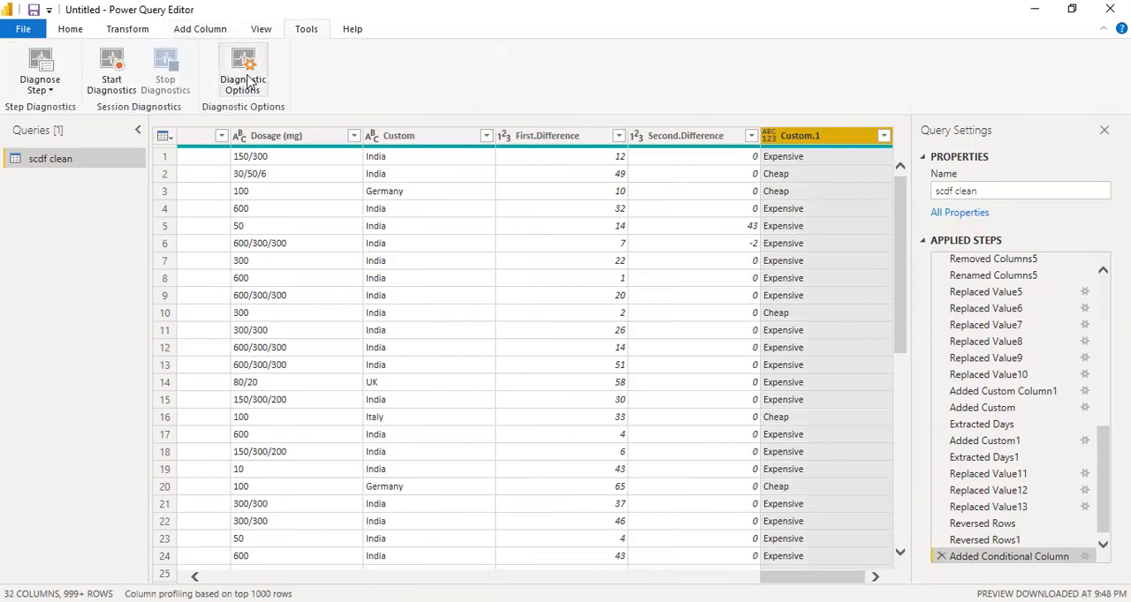
{"action": "left_click", "coordinate": [122, 33]}
{"action": "left_click", "coordinate": [67, 37]}
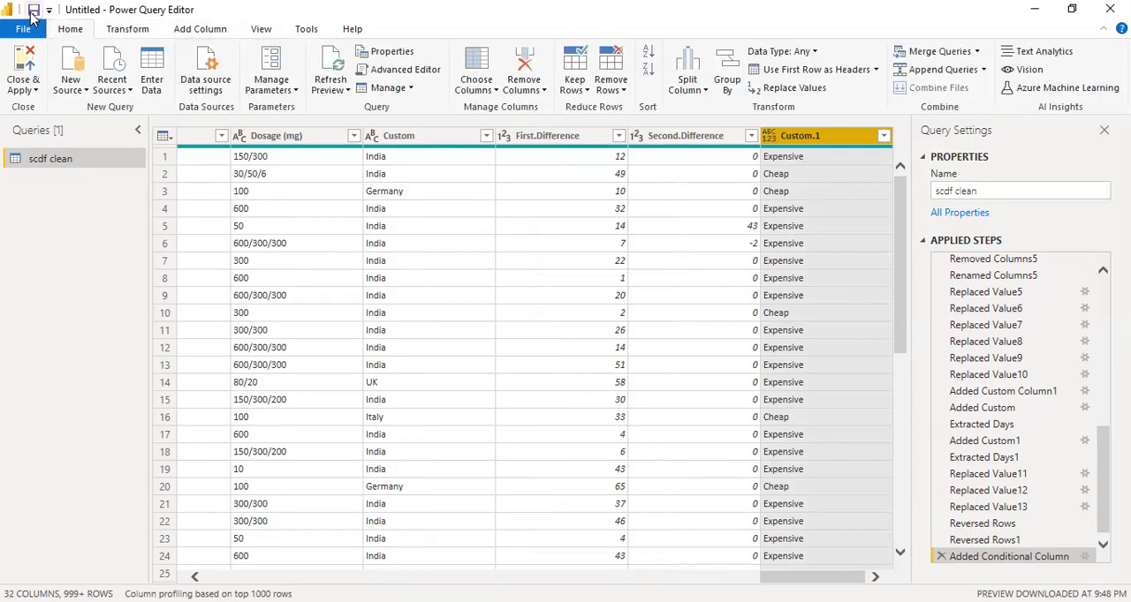
Save the file, applying the pending query changes, and open the errors reported for the scdf clean load
{"action": "left_click", "coordinate": [31, 13]}
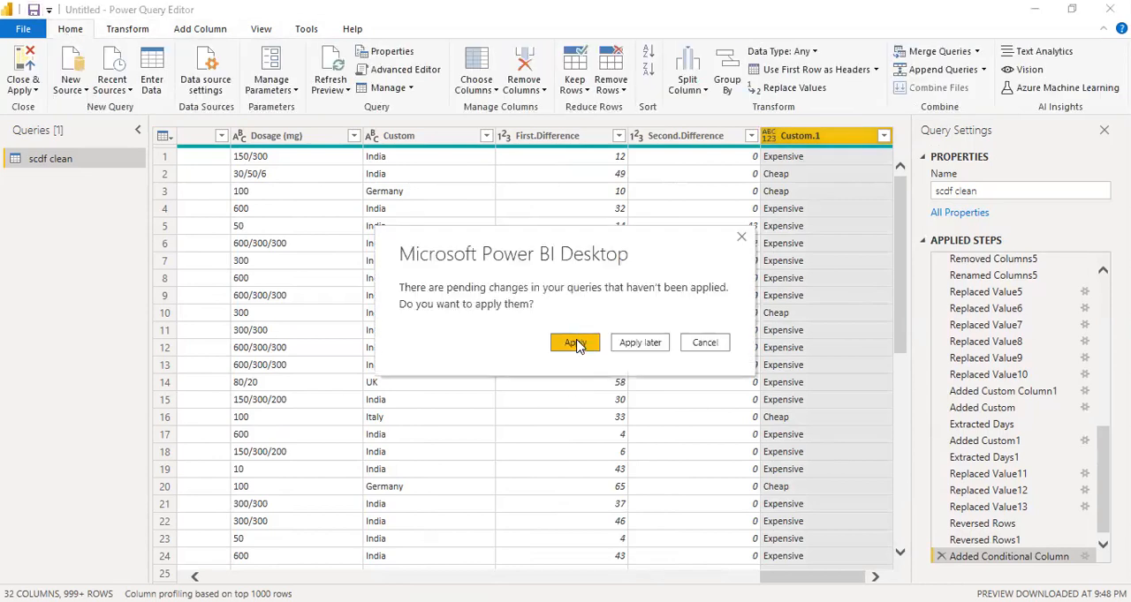
{"action": "left_click", "coordinate": [574, 343]}
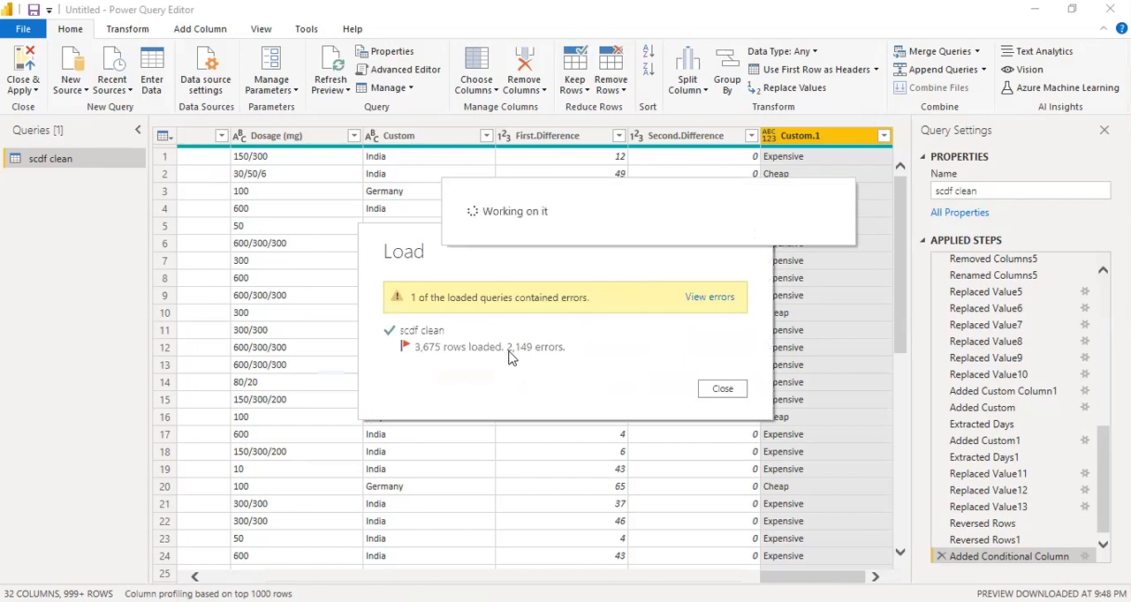
{"action": "left_click", "coordinate": [710, 298]}
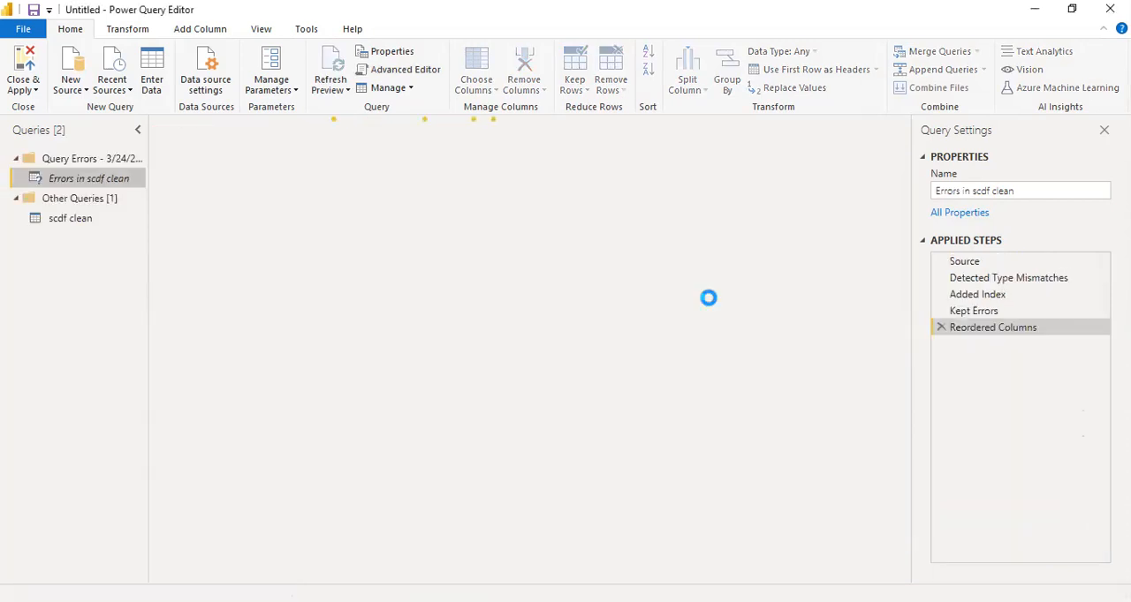